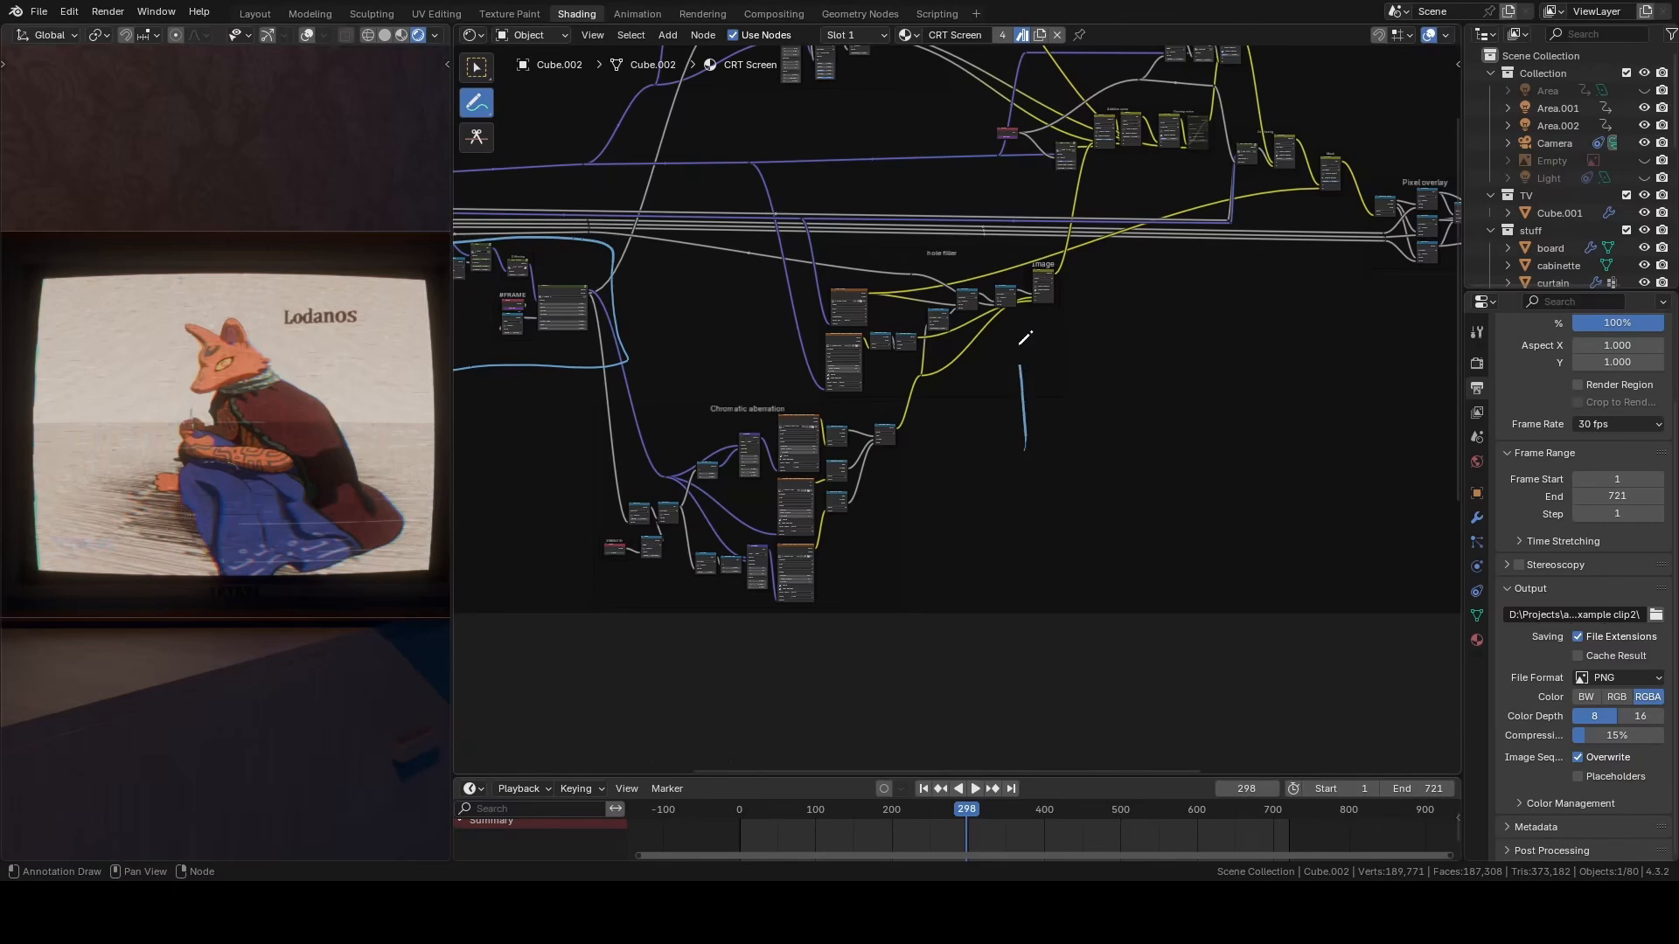
- Circle the MAIN noise section and the neighbouring node clusters with freehand annotations to mark the parts of the CRT Screen shader
middle_click_drag(1088, 283, 1049, 497)
mouse_move(584, 236)
left_mouse_down()
mouse_move(909, 334)
mouse_move(936, 162)
left_mouse_up()
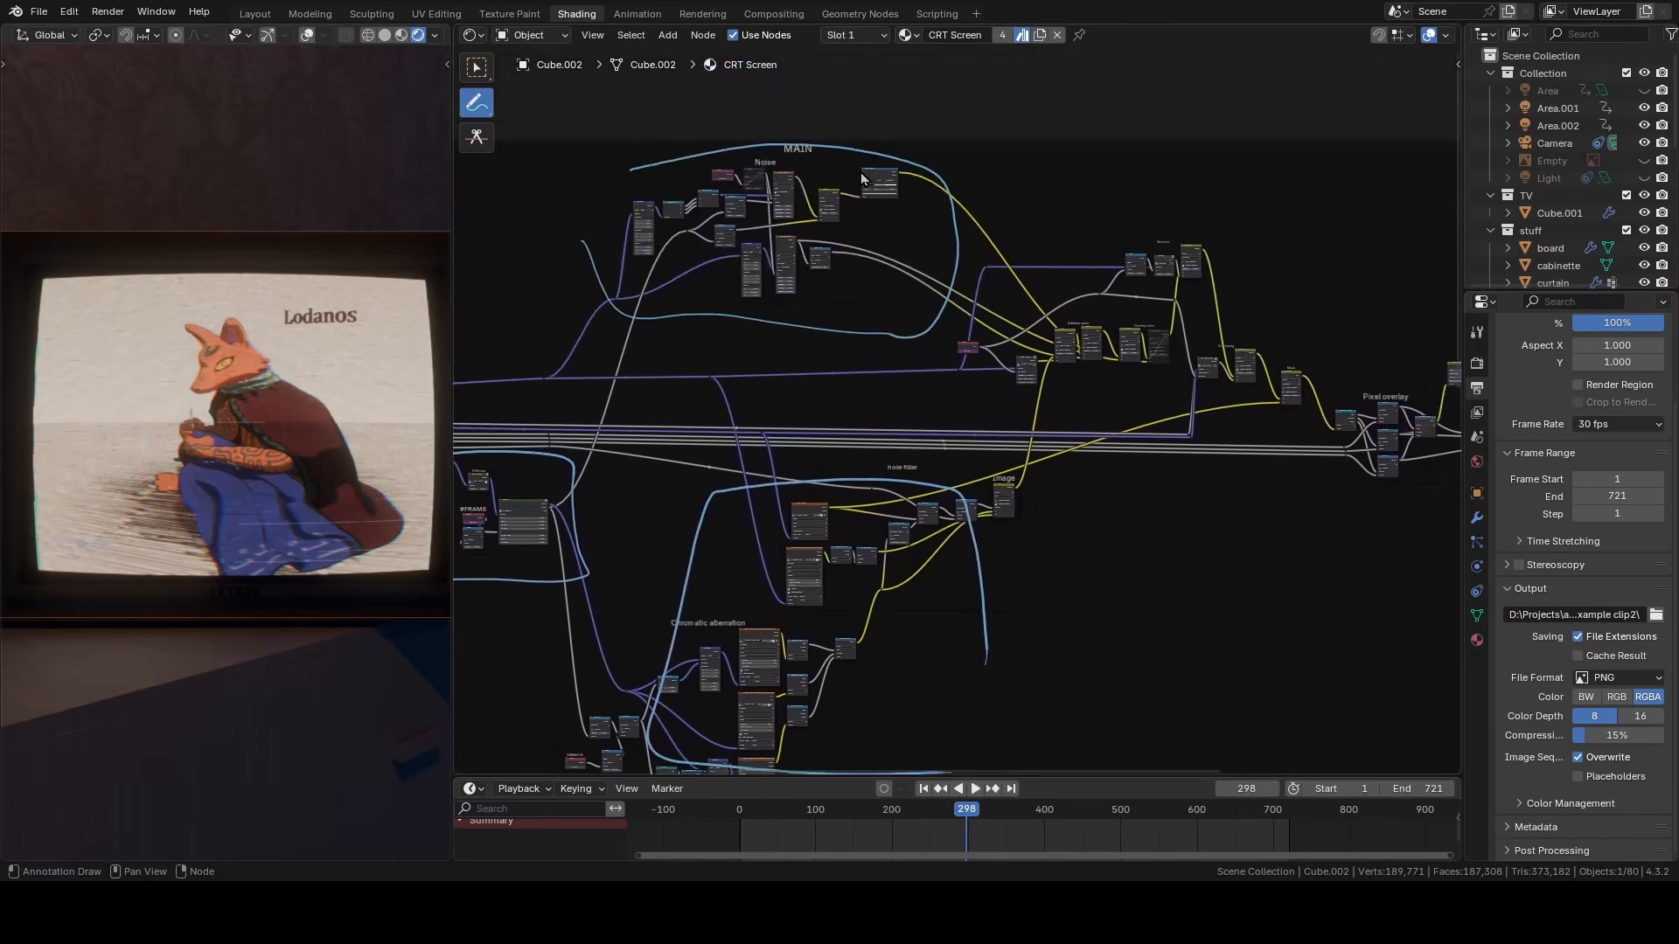
middle_click_drag(1123, 231, 921, 243)
mouse_move(900, 226)
left_mouse_down()
mouse_move(905, 311)
mouse_move(1024, 306)
mouse_move(988, 225)
mouse_move(898, 227)
left_mouse_up()
mouse_move(1136, 296)
middle_mouse_down()
mouse_move(941, 259)
mouse_move(924, 240)
middle_mouse_up()
scroll(754, 328, "up", 4)
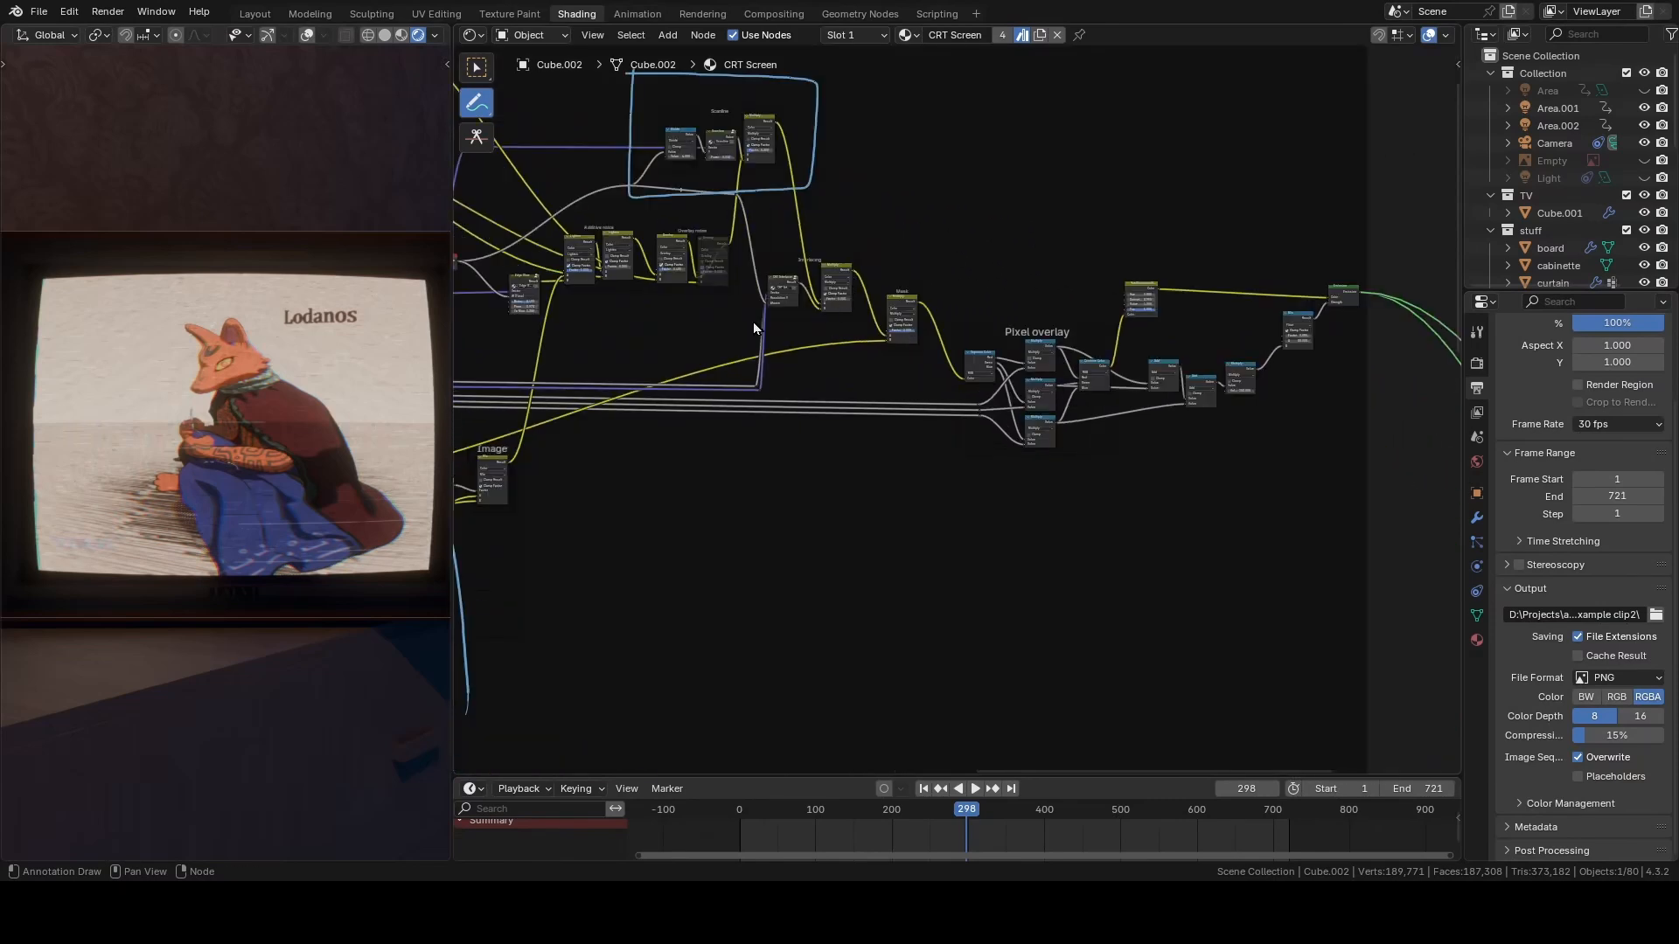
mouse_move(790, 318)
left_mouse_down()
mouse_move(763, 254)
mouse_move(752, 311)
left_mouse_up()
- Examine the inside of the Warped CRT UV group, covering its center UV, offset and warped uv sections
scroll(839, 386, "down", 3)
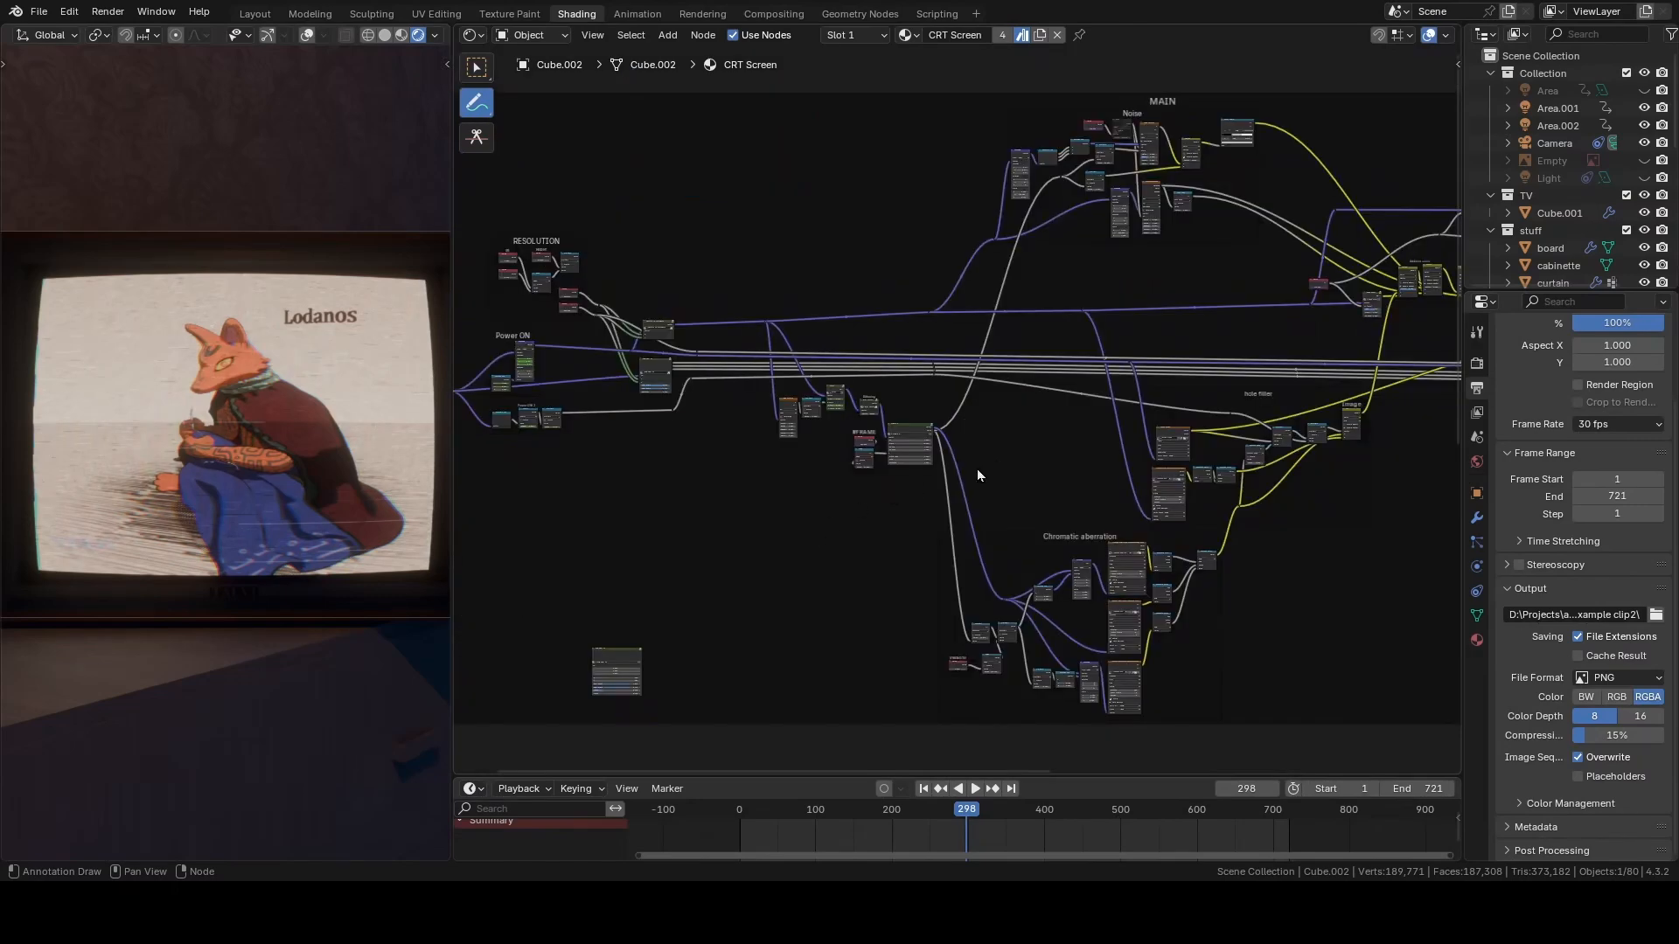
middle_click_drag(971, 468, 1099, 427)
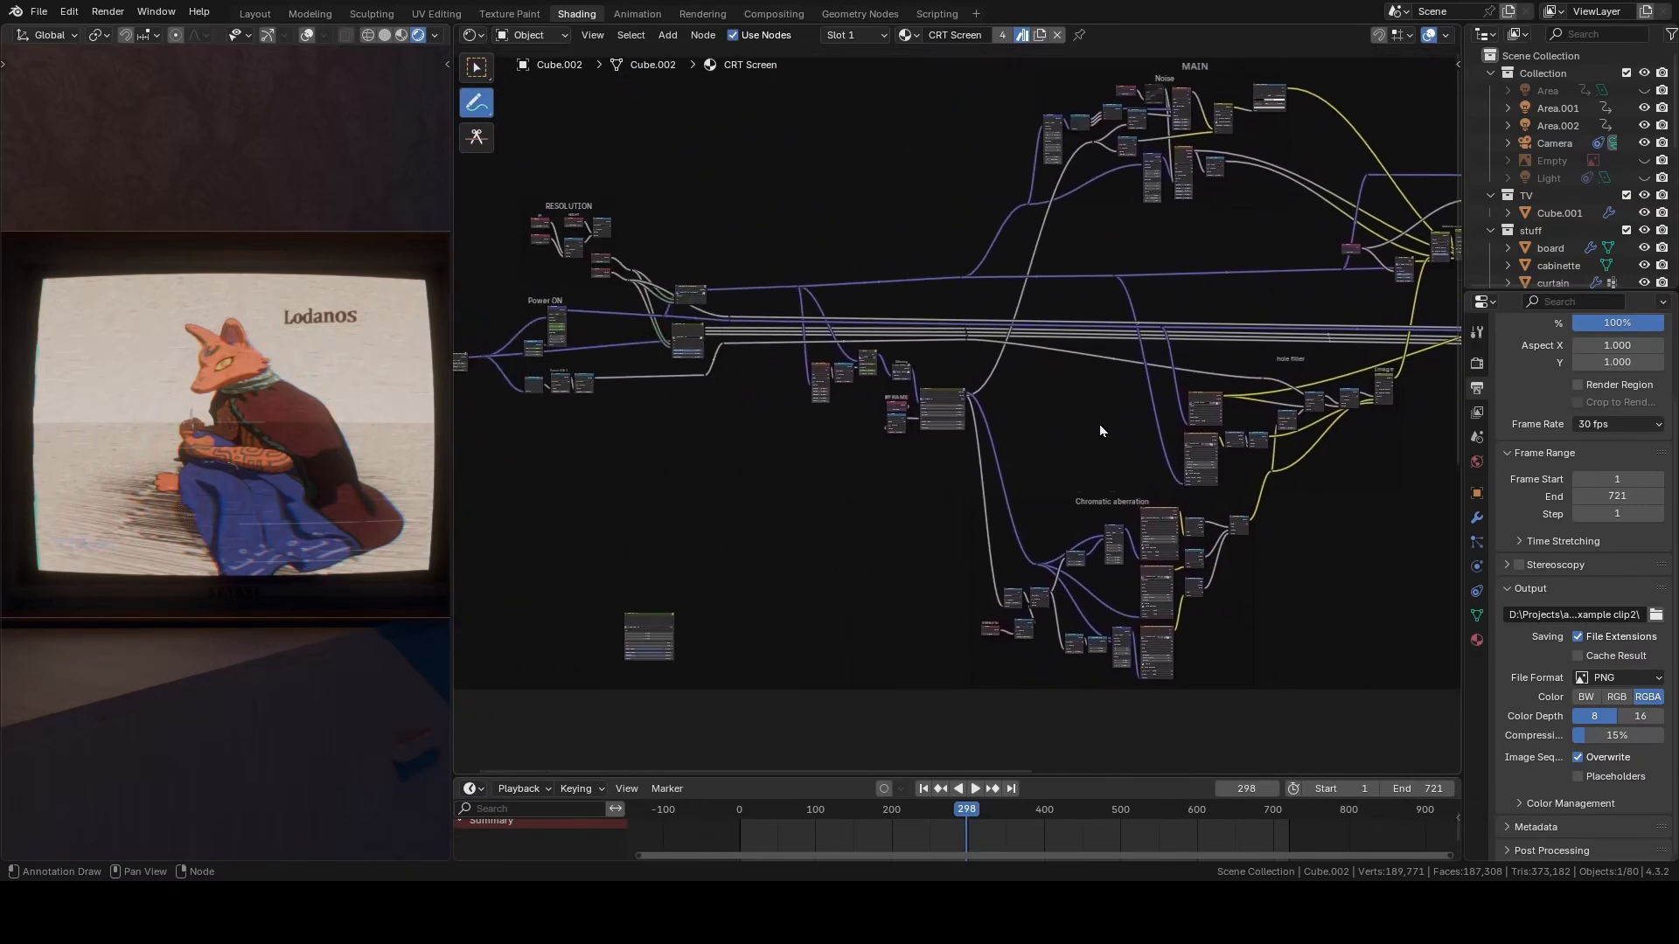
middle_click_drag(666, 445, 894, 471)
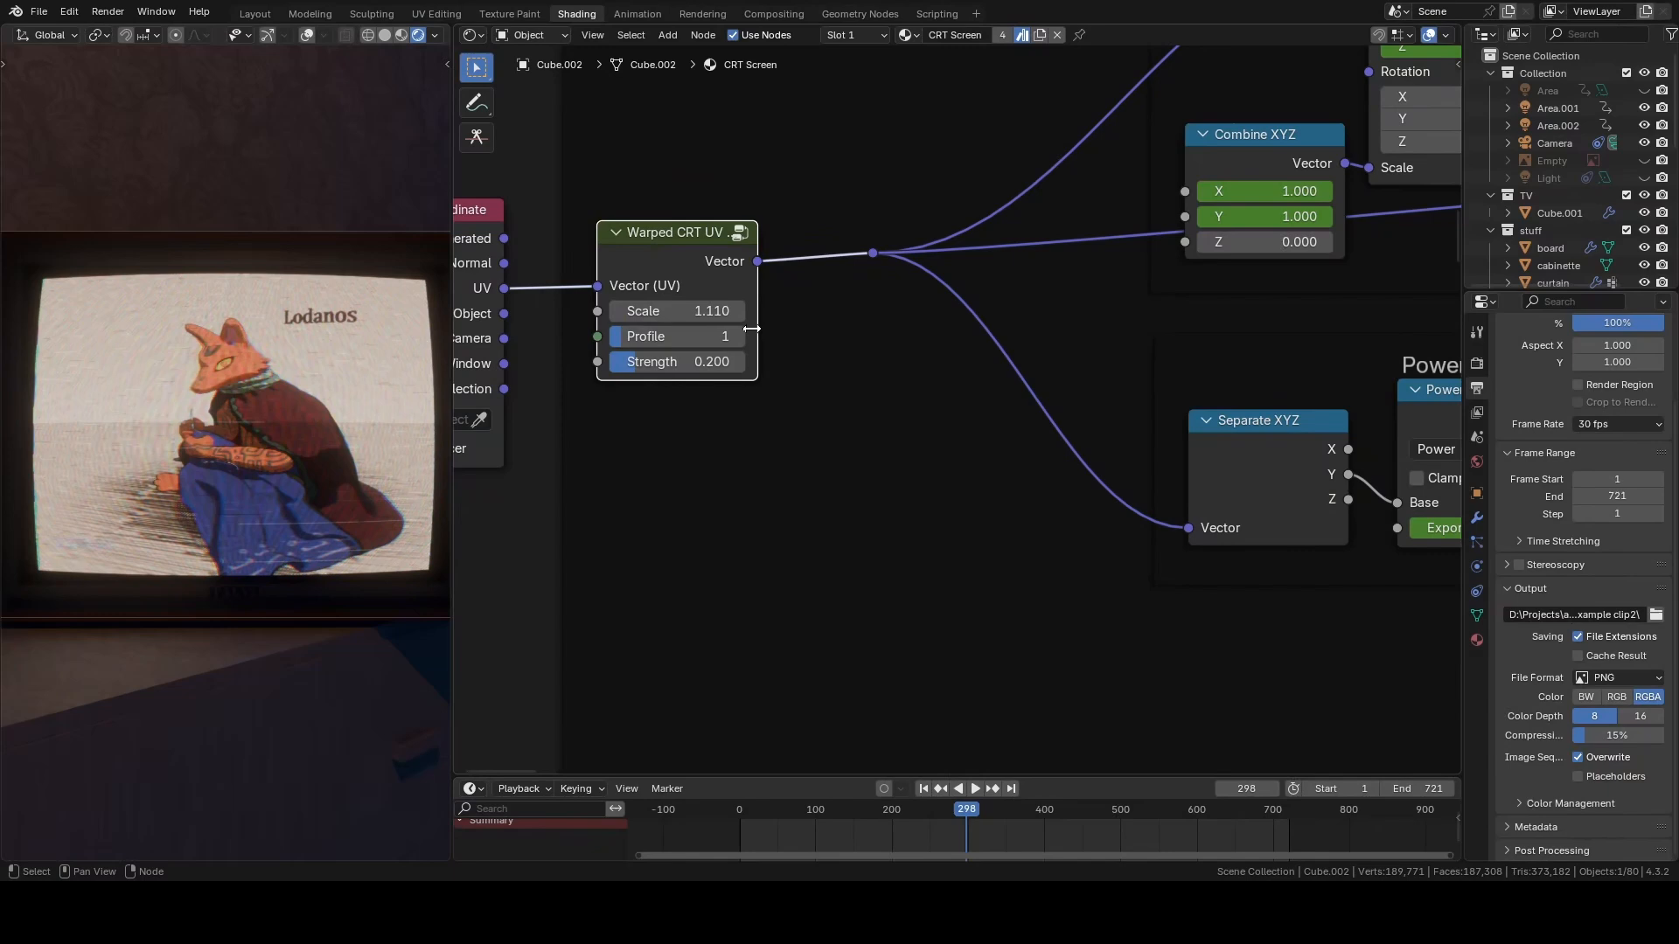
middle_click_drag(811, 325, 893, 307)
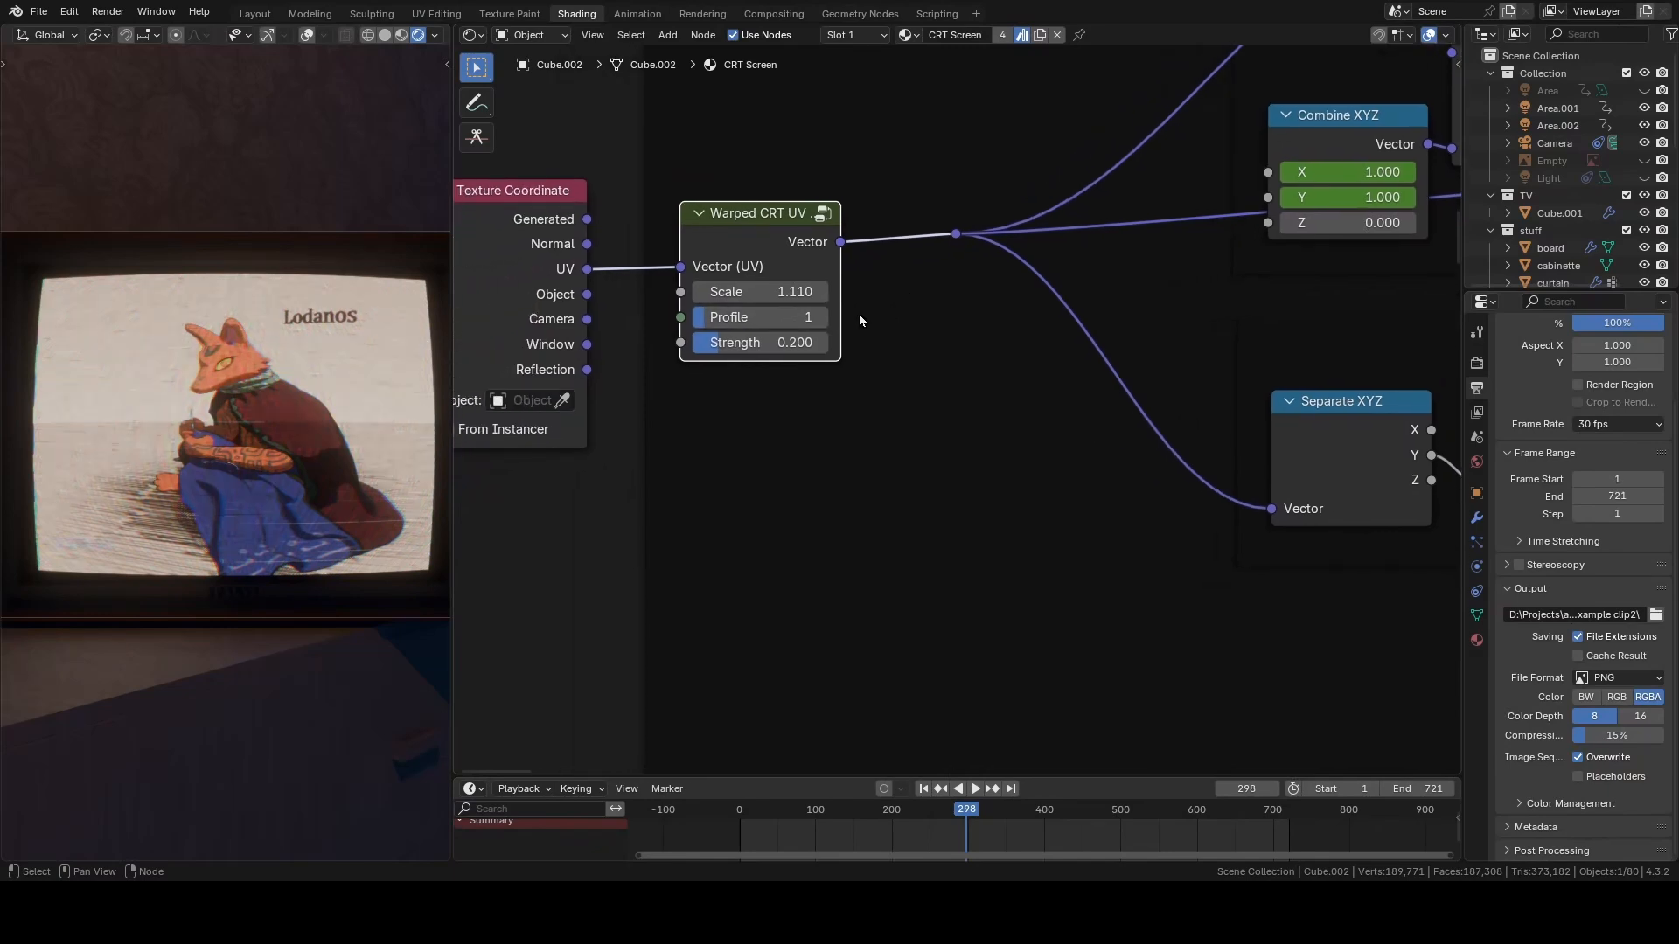
key("Tab")
middle_click_drag(1334, 570, 867, 577)
middle_click_drag(1197, 553, 1035, 570)
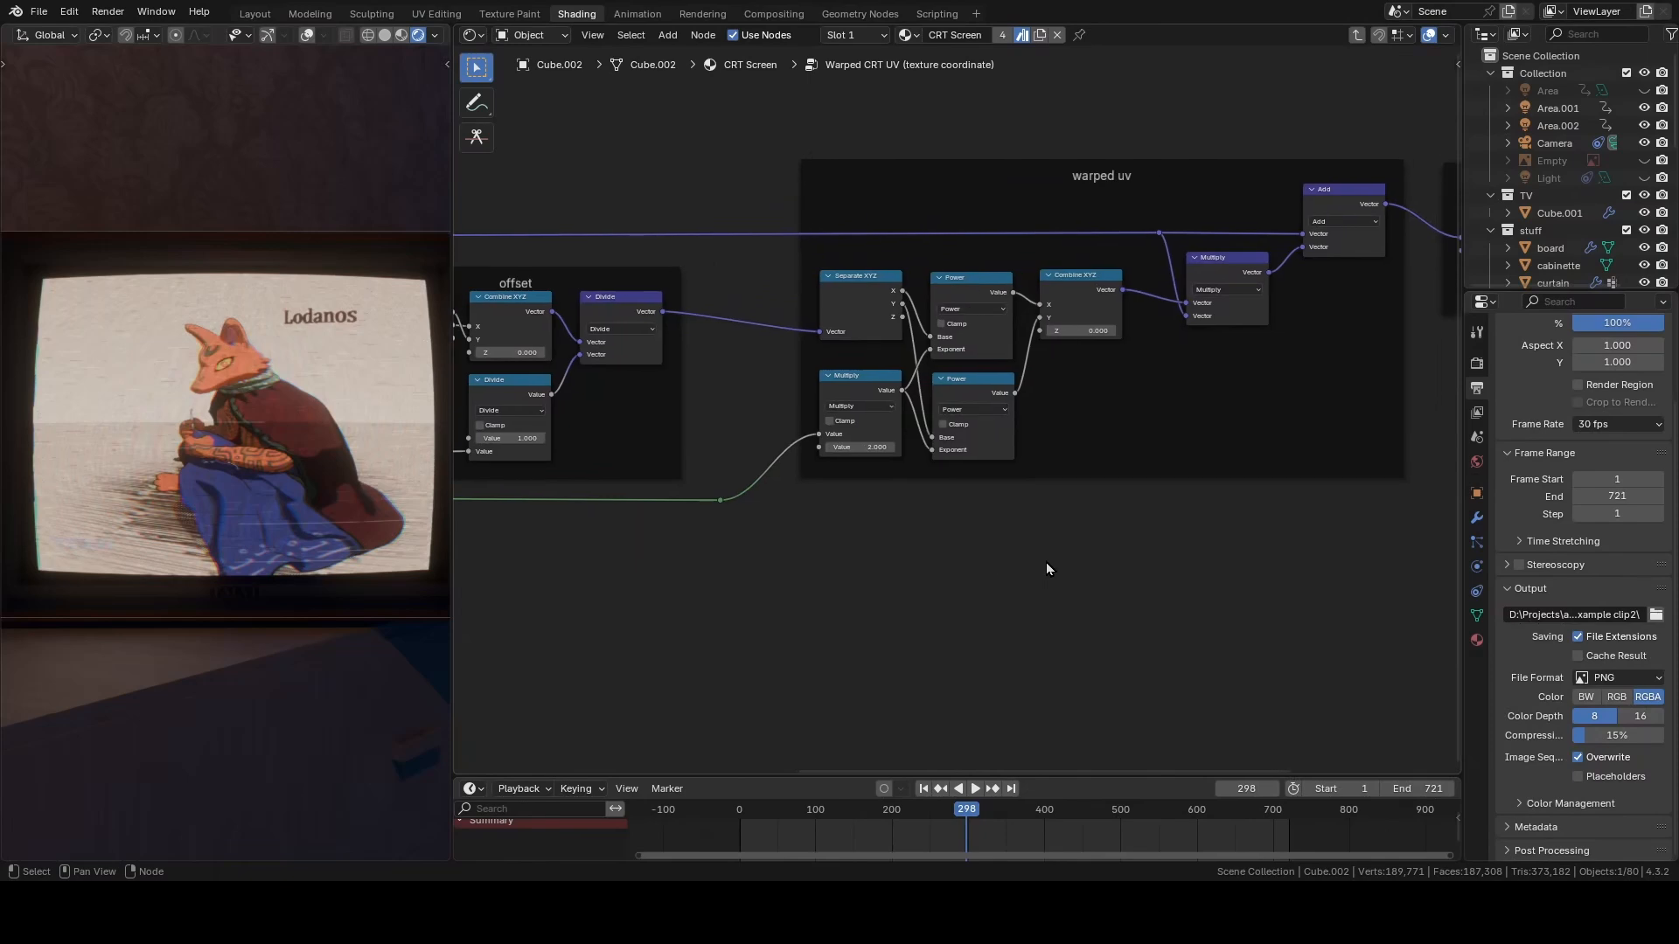
middle_click_drag(1262, 498, 944, 505)
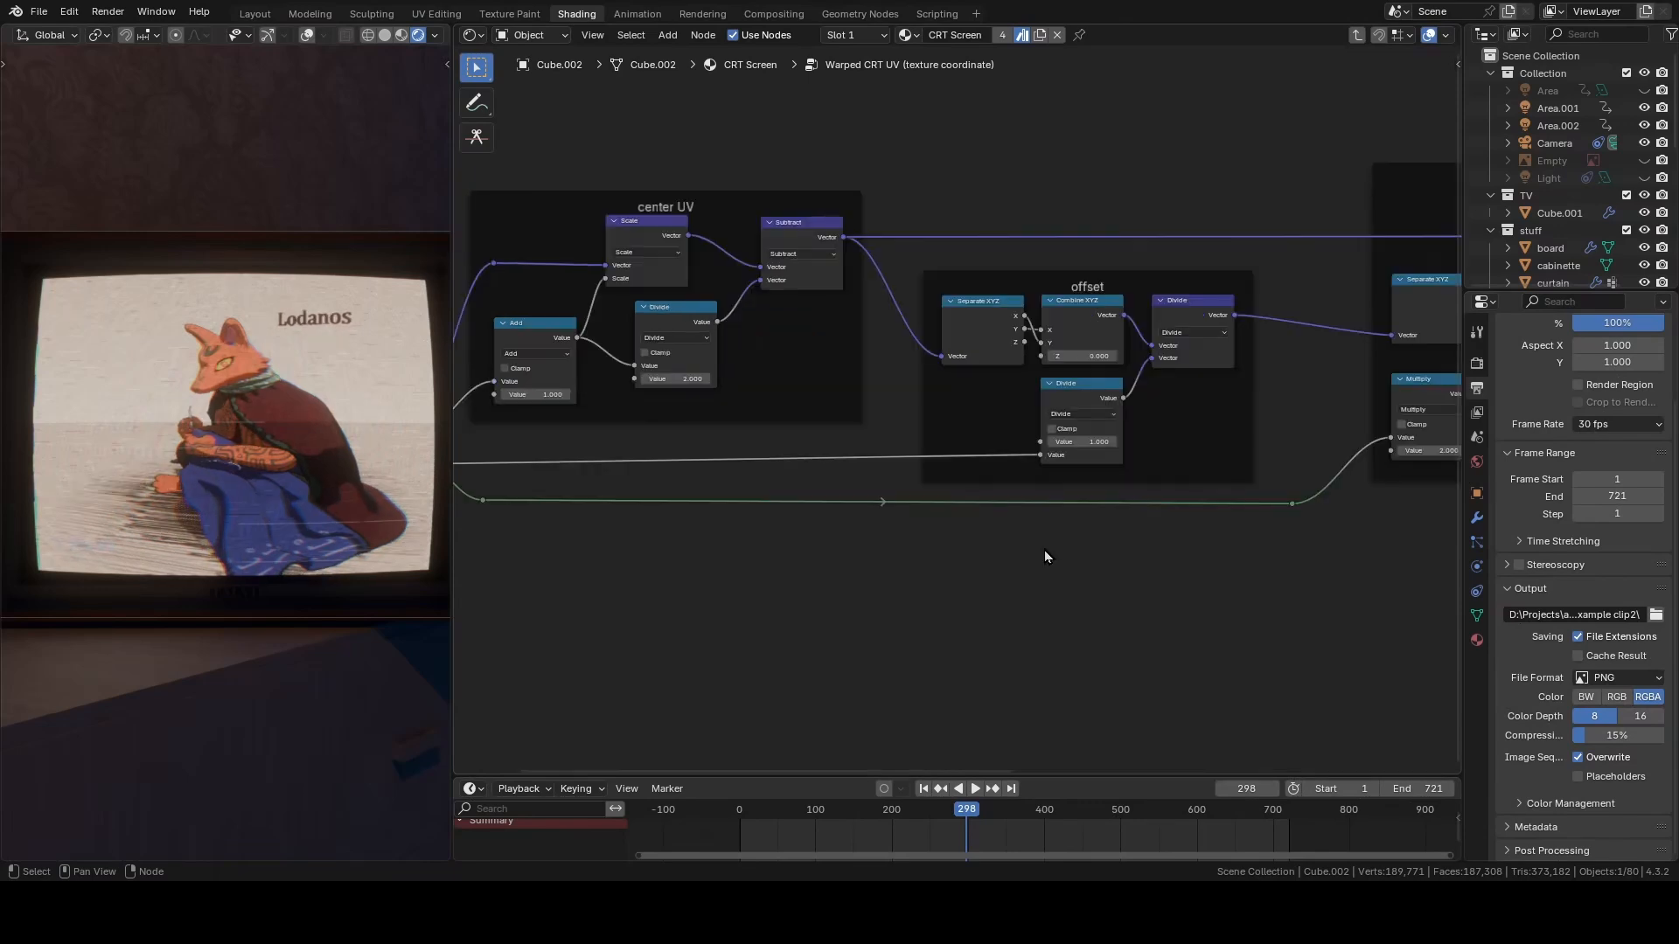
scroll(1044, 549, "down", 3)
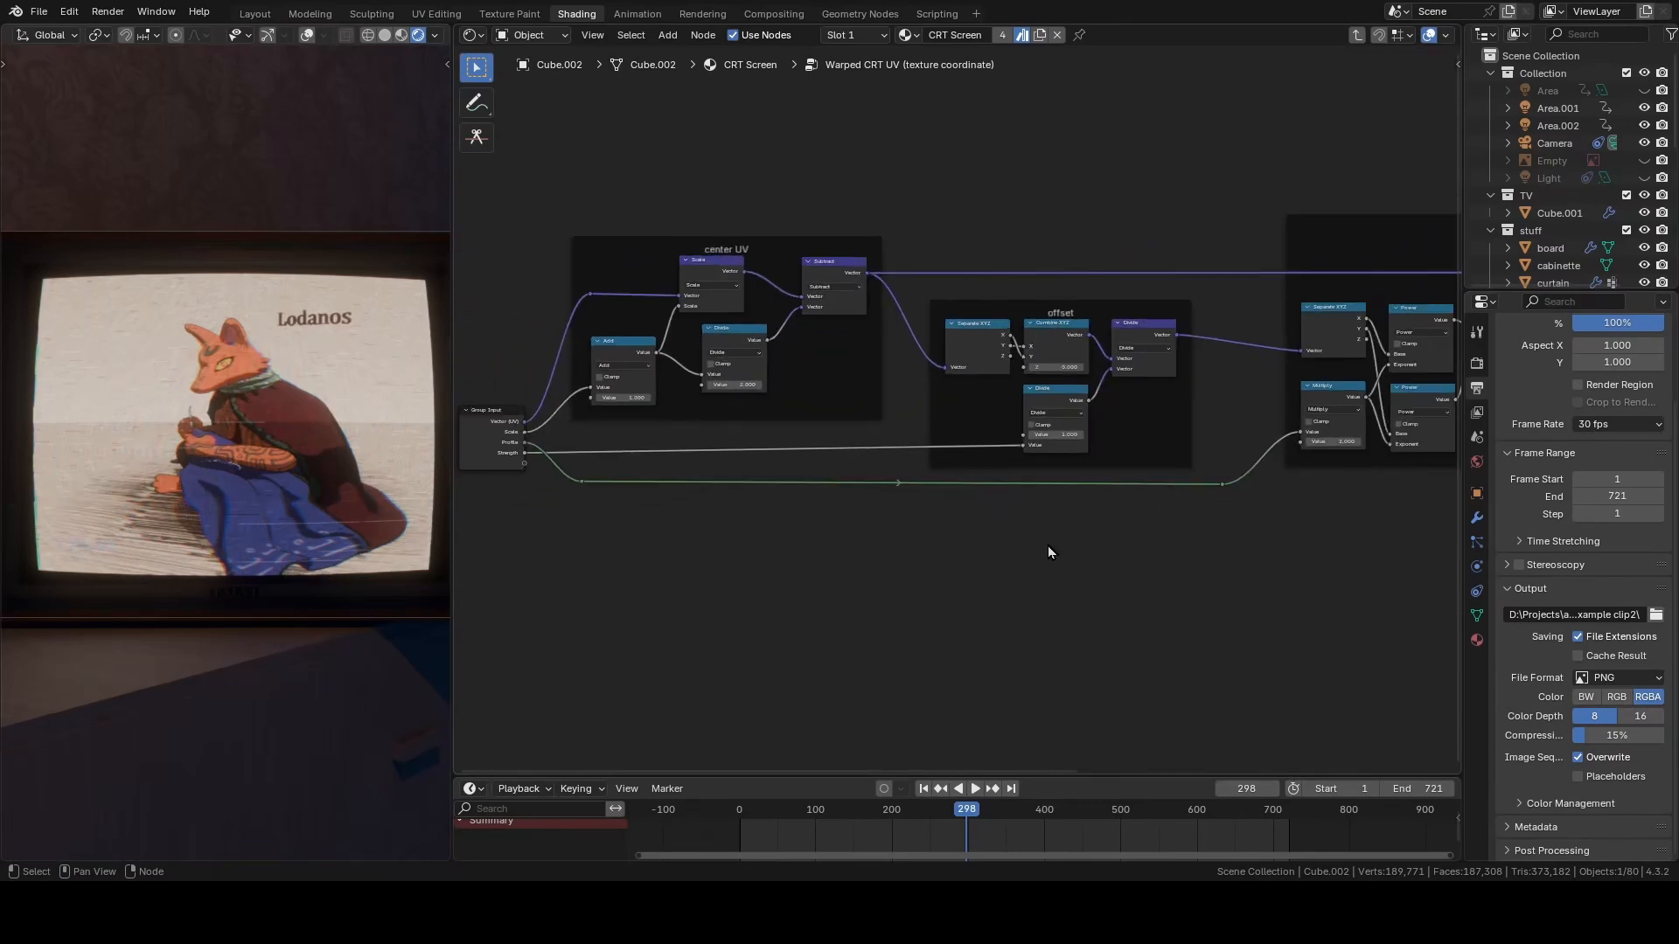
scroll(1047, 544, "up", 2)
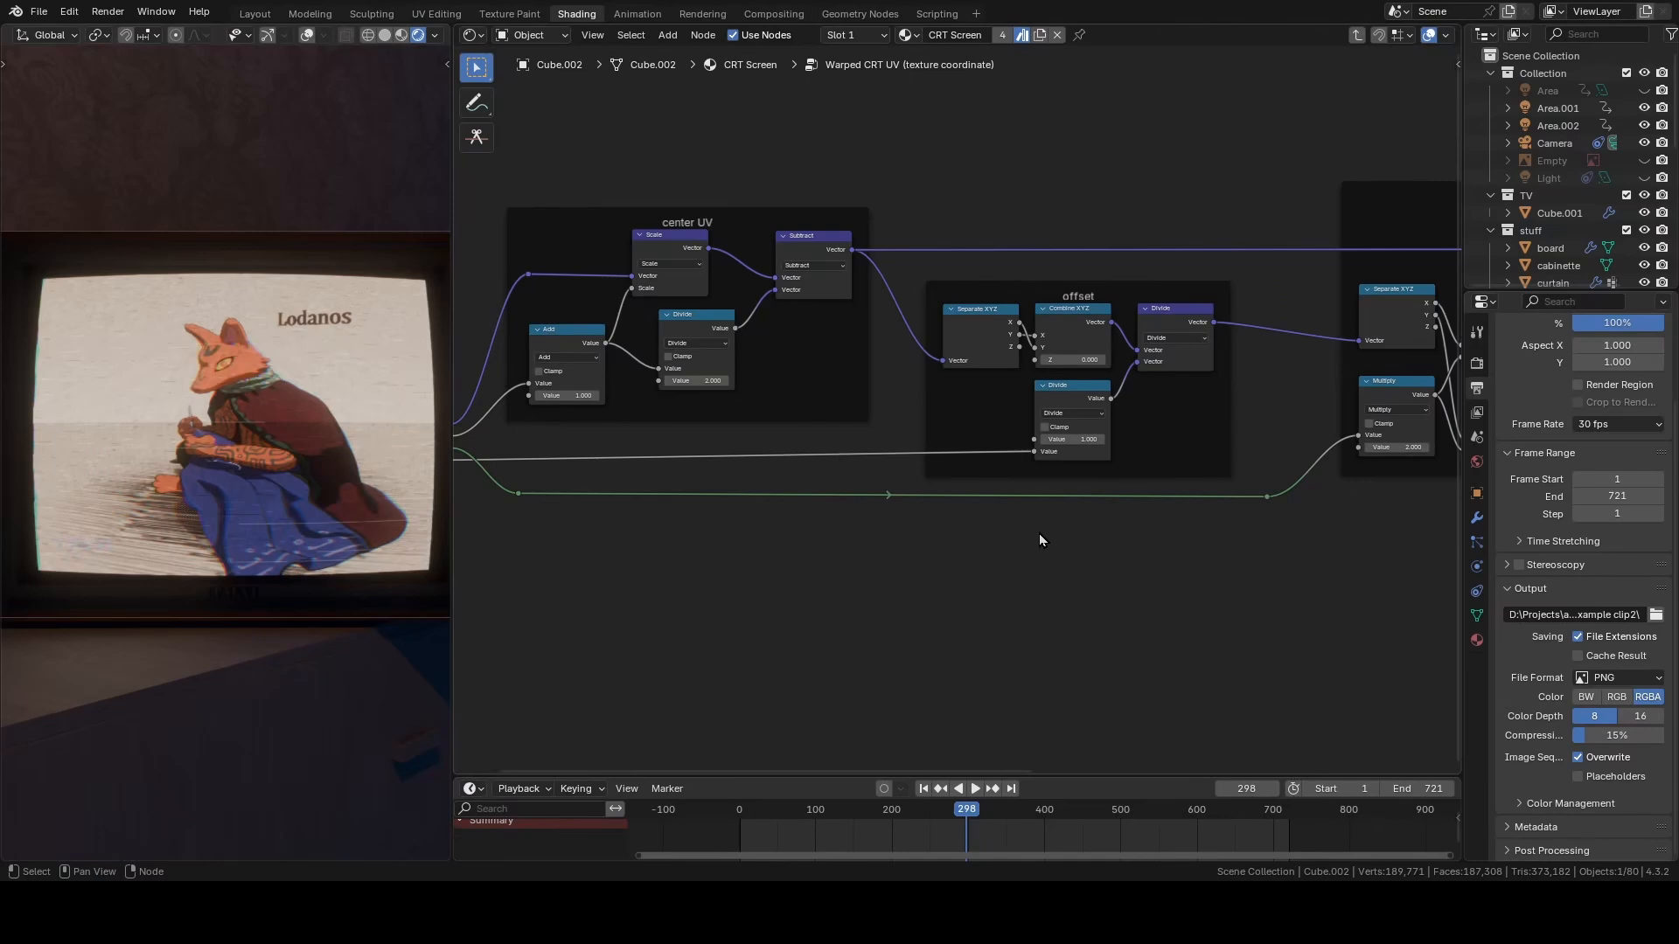
middle_click_drag(1350, 554, 764, 514)
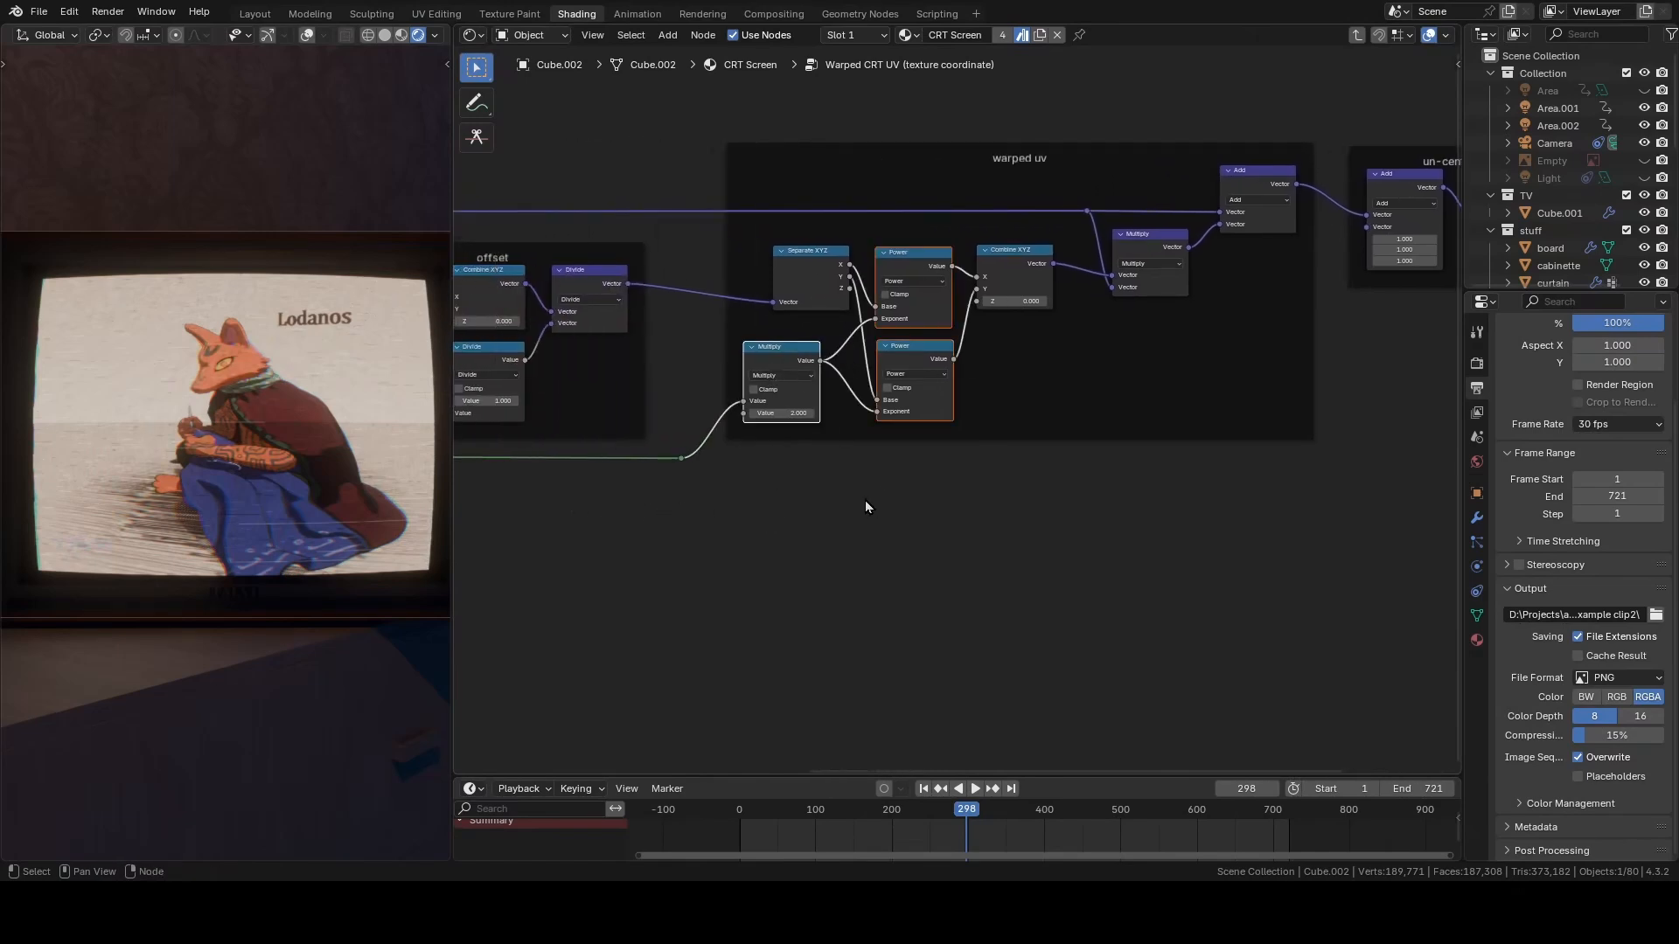
middle_click_drag(771, 358, 967, 360)
left_click_drag(991, 354, 969, 359)
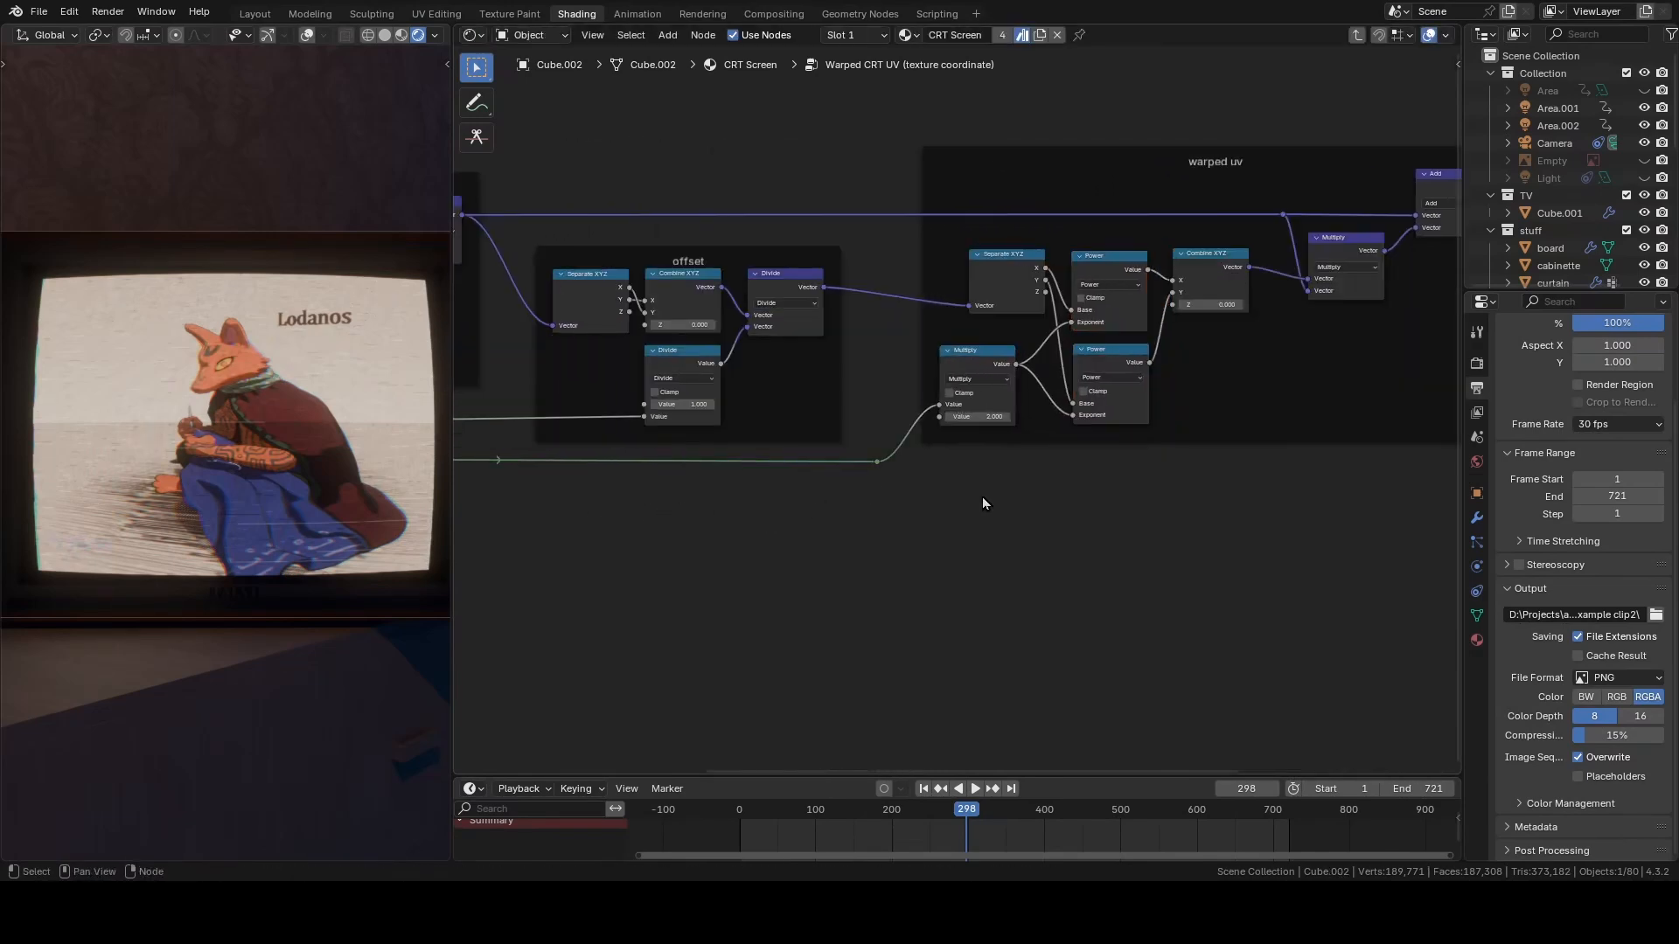
- Adjust the Strength of the Warped CRT UV node and reopen its group
key("Tab")
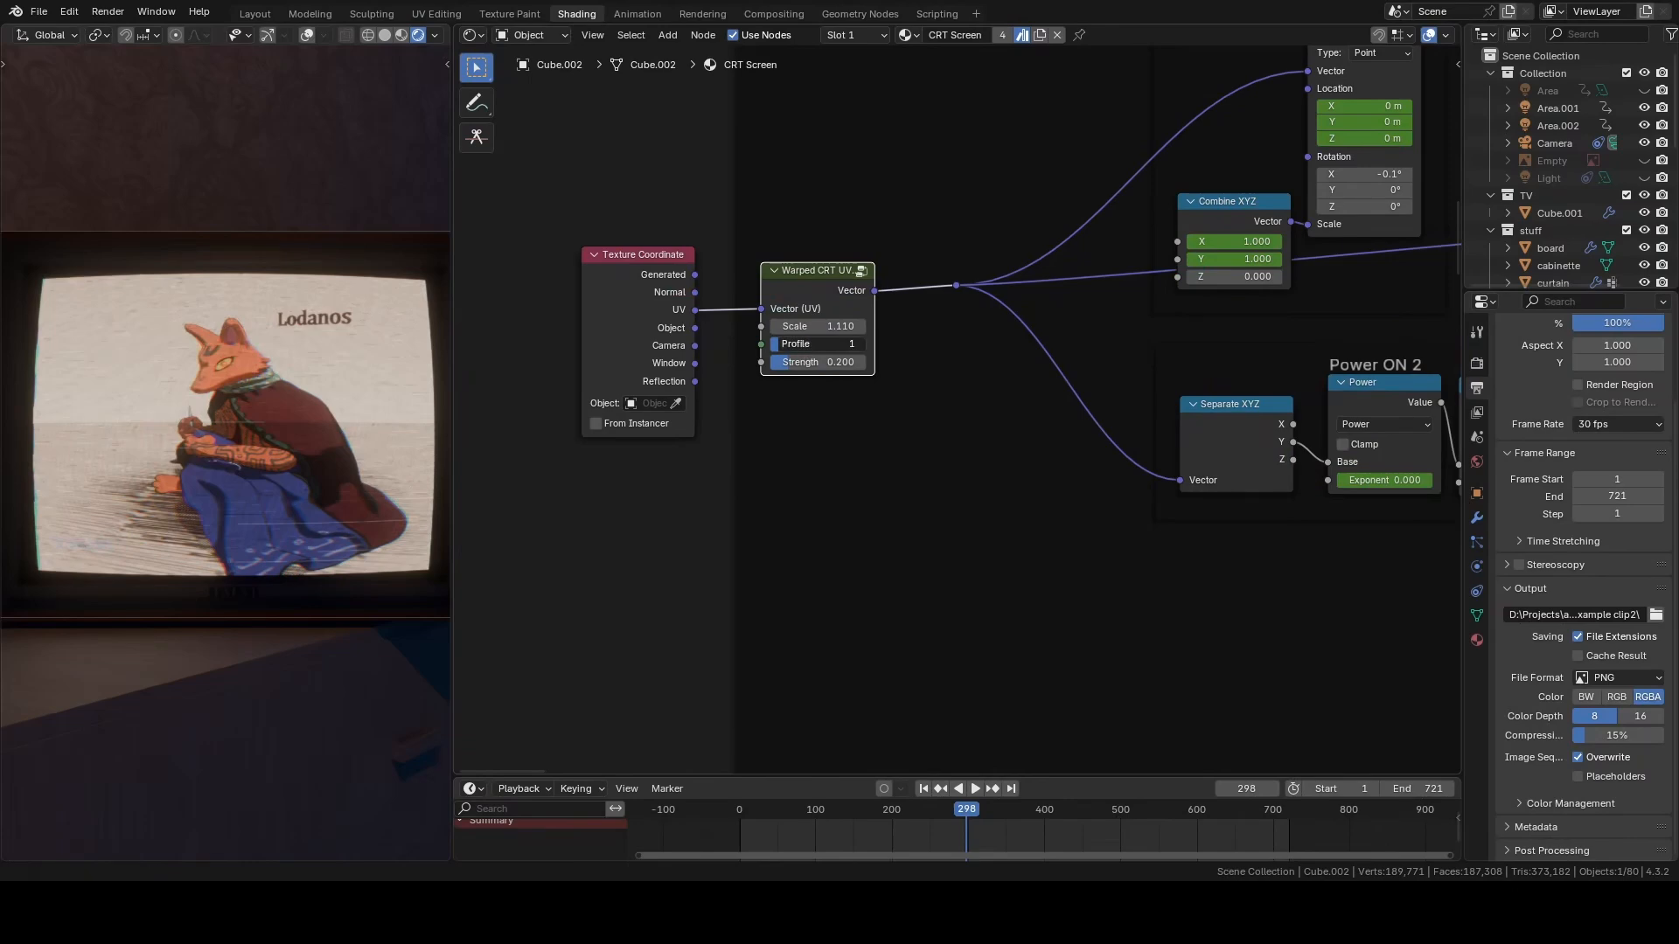
mouse_move(817, 362)
left_mouse_down()
mouse_move(843, 362)
mouse_move(831, 344)
mouse_move(852, 362)
mouse_move(817, 344)
mouse_move(791, 290)
mouse_move(830, 362)
mouse_move(794, 362)
mouse_move(864, 362)
mouse_move(842, 362)
left_mouse_up()
key("Tab")
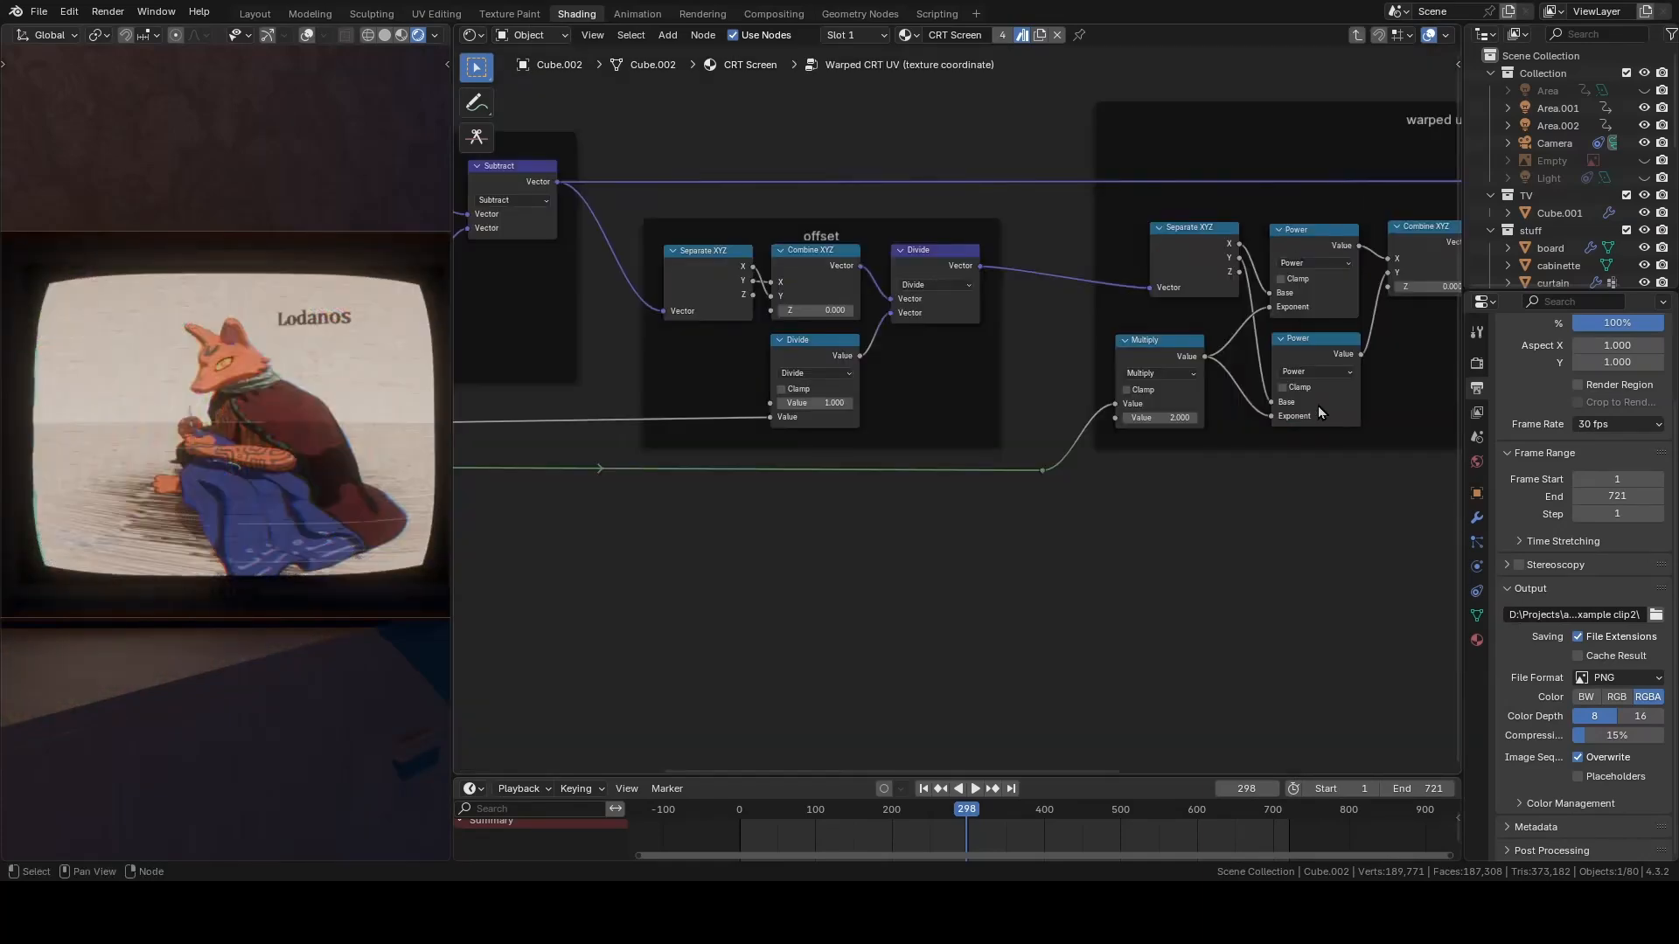
- Trace the Profile link from the Group Input node to the Multiply node in the warped uv section
scroll(785, 548, "down", 1)
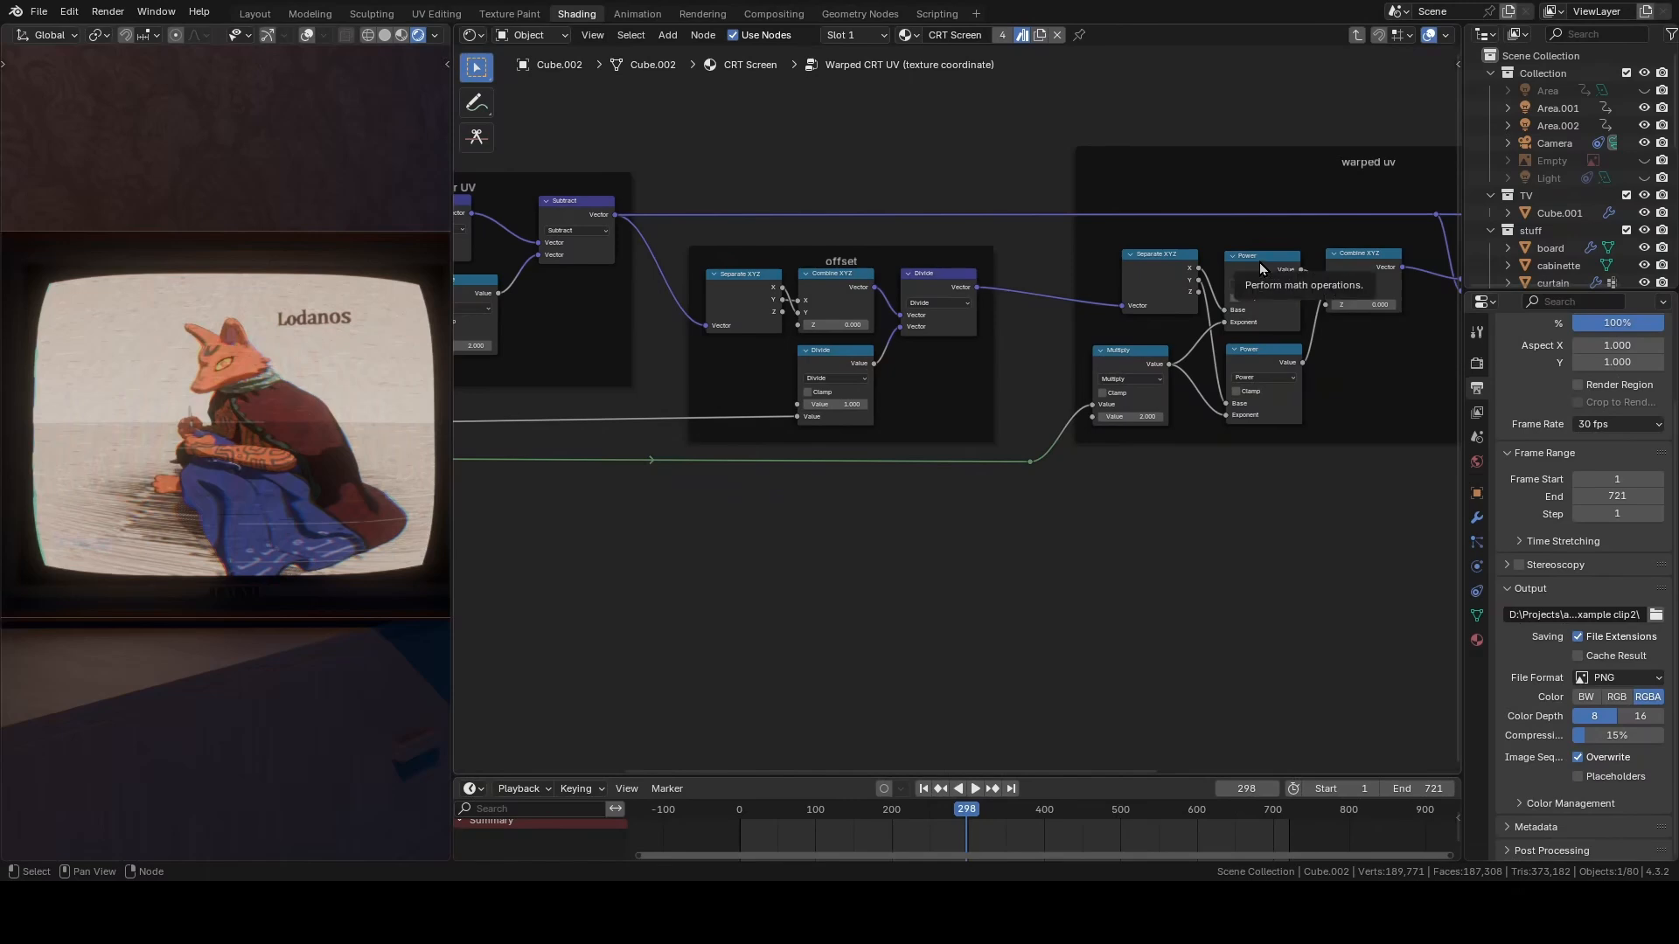
scroll(1020, 465, "left", 6, "ctrl")
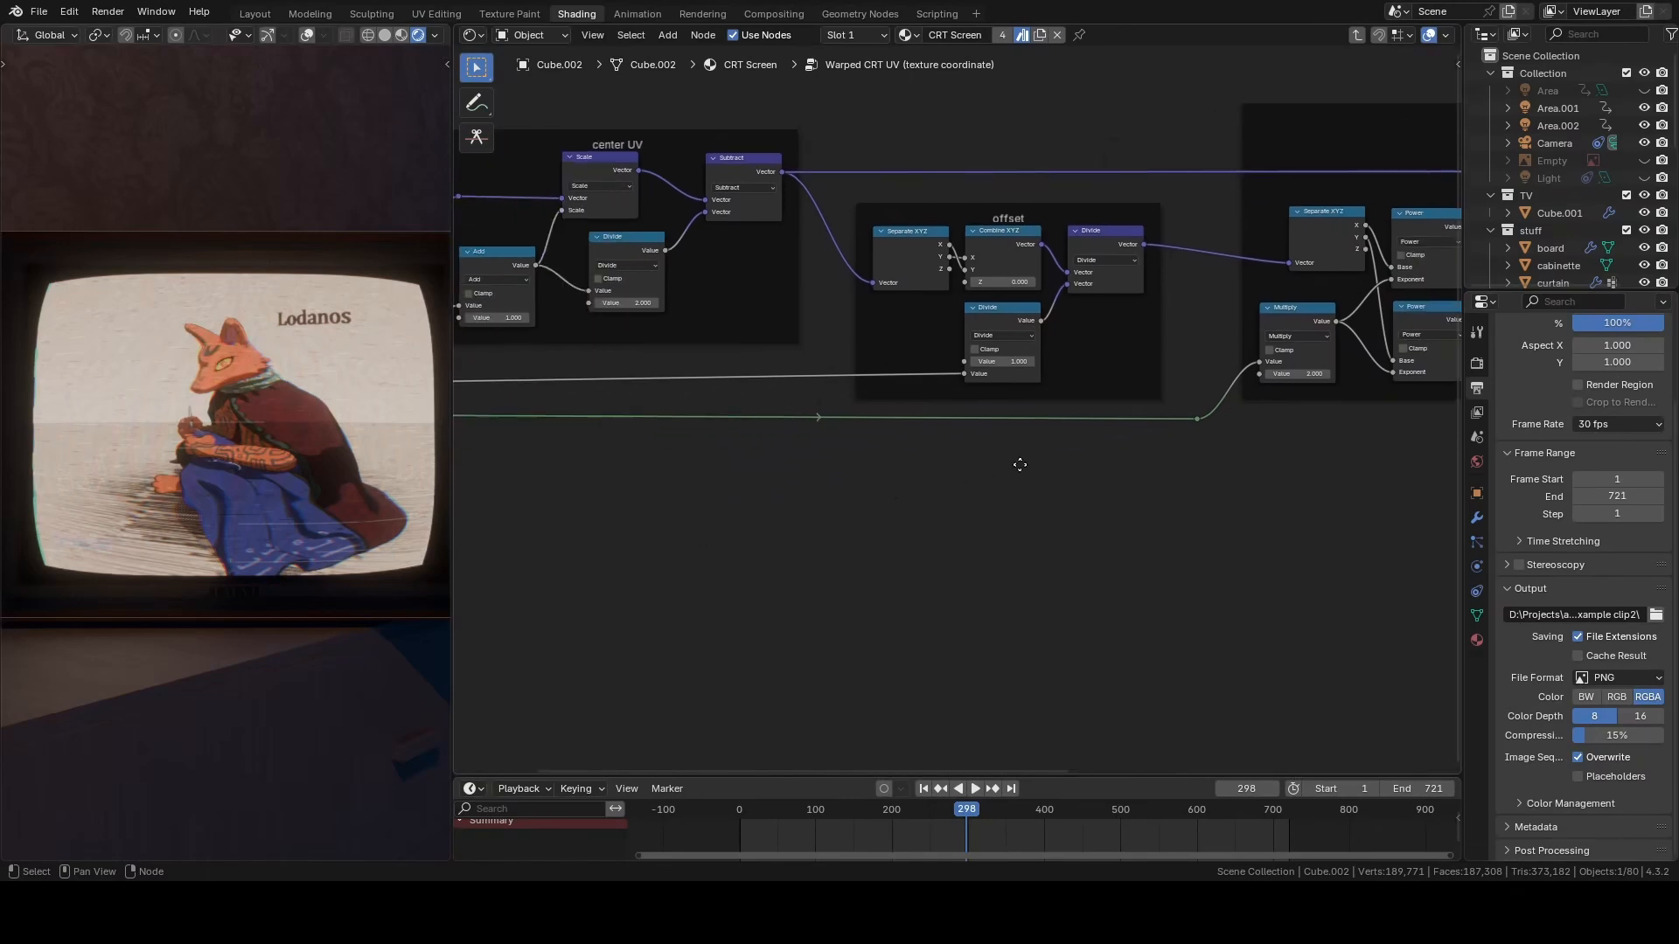
scroll(696, 386, "down", 1)
left_click(700, 390)
middle_click_drag(978, 502, 724, 481)
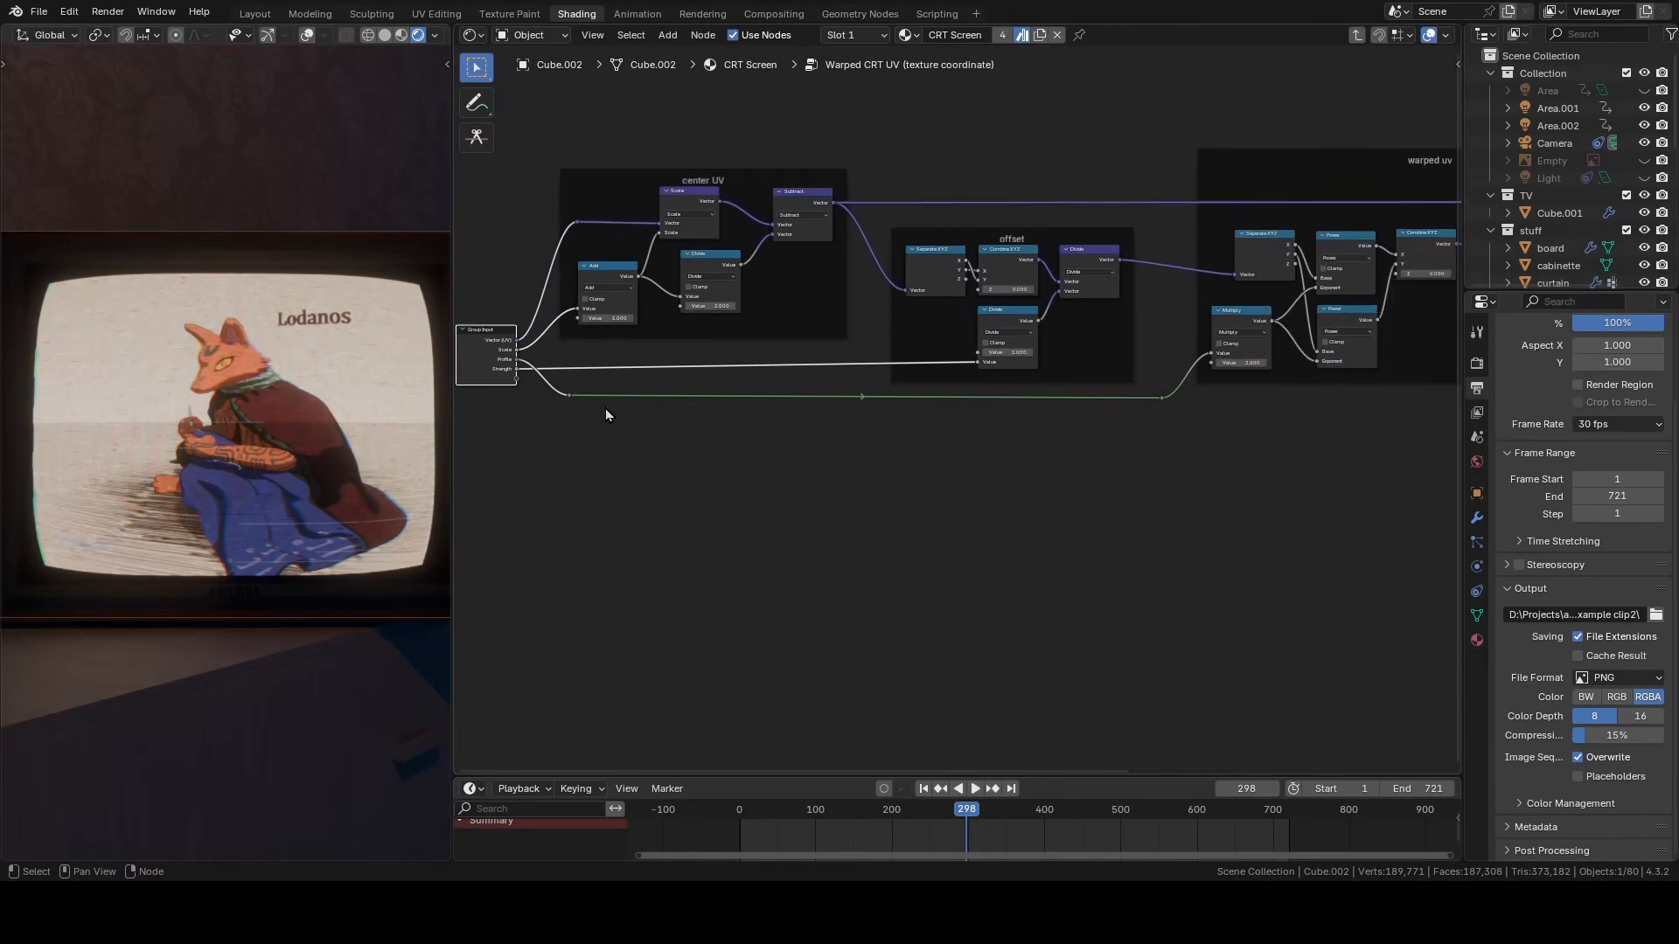
left_click(1240, 329)
scroll(1239, 329, "up", 1)
middle_click_drag(1240, 328, 1051, 374)
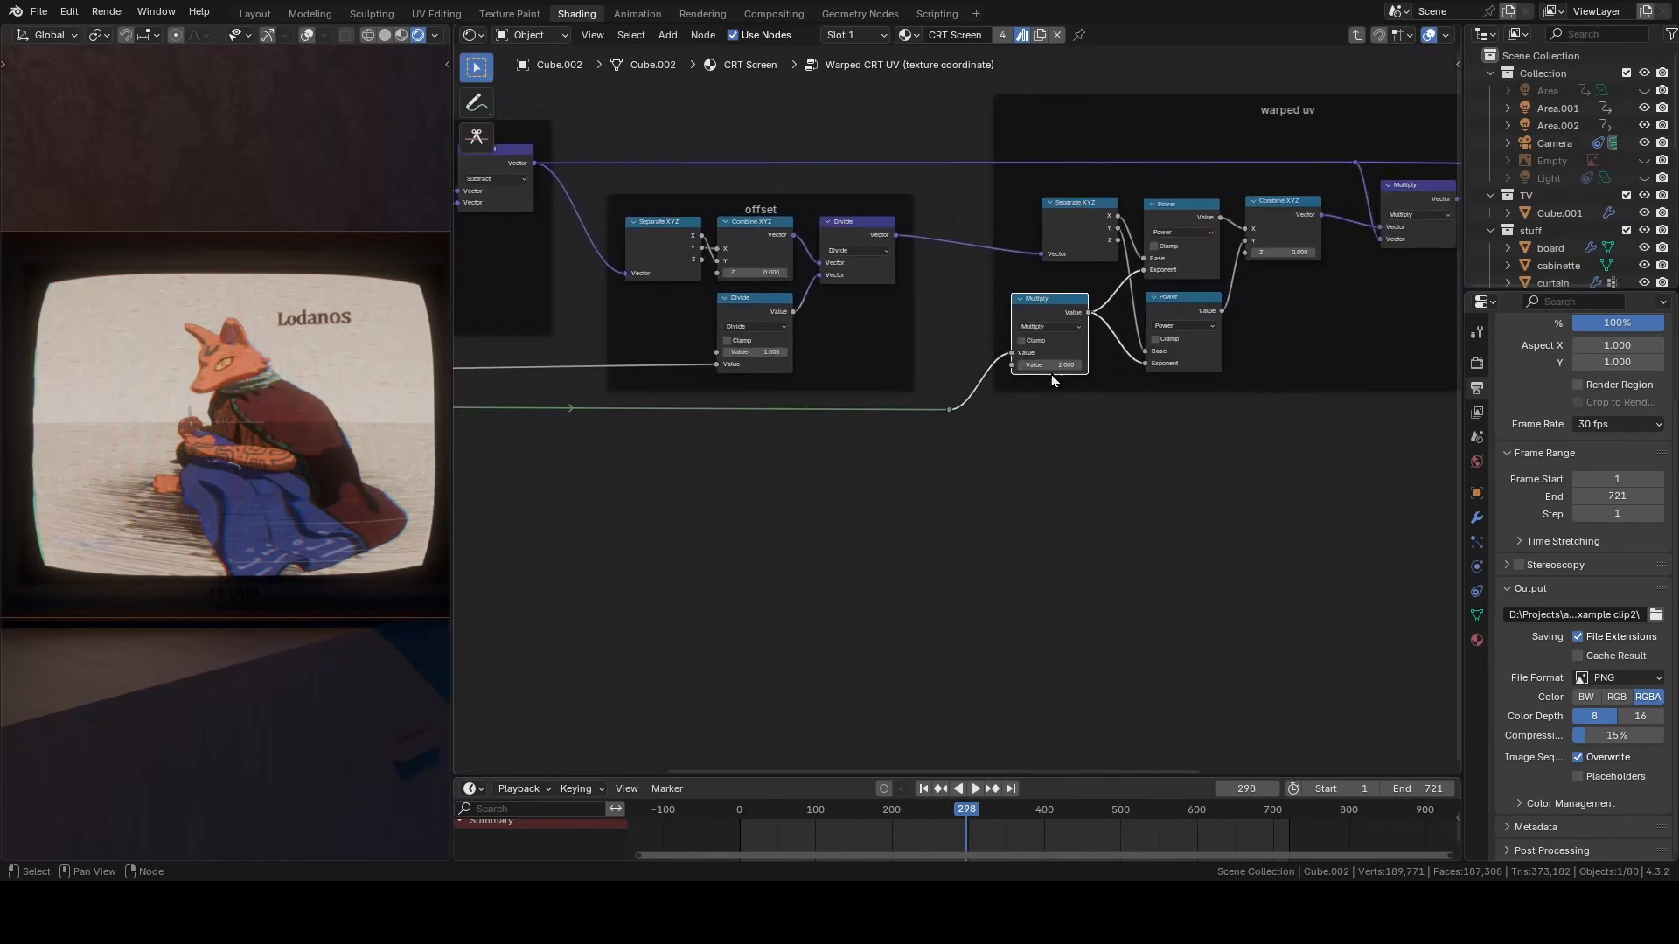
- Check the type, default and range settings of the Warped CRT UV group's input sockets
scroll(1180, 345, "left", 5, "ctrl")
key("n")
scroll(1434, 147, "up", 2, "ctrl")
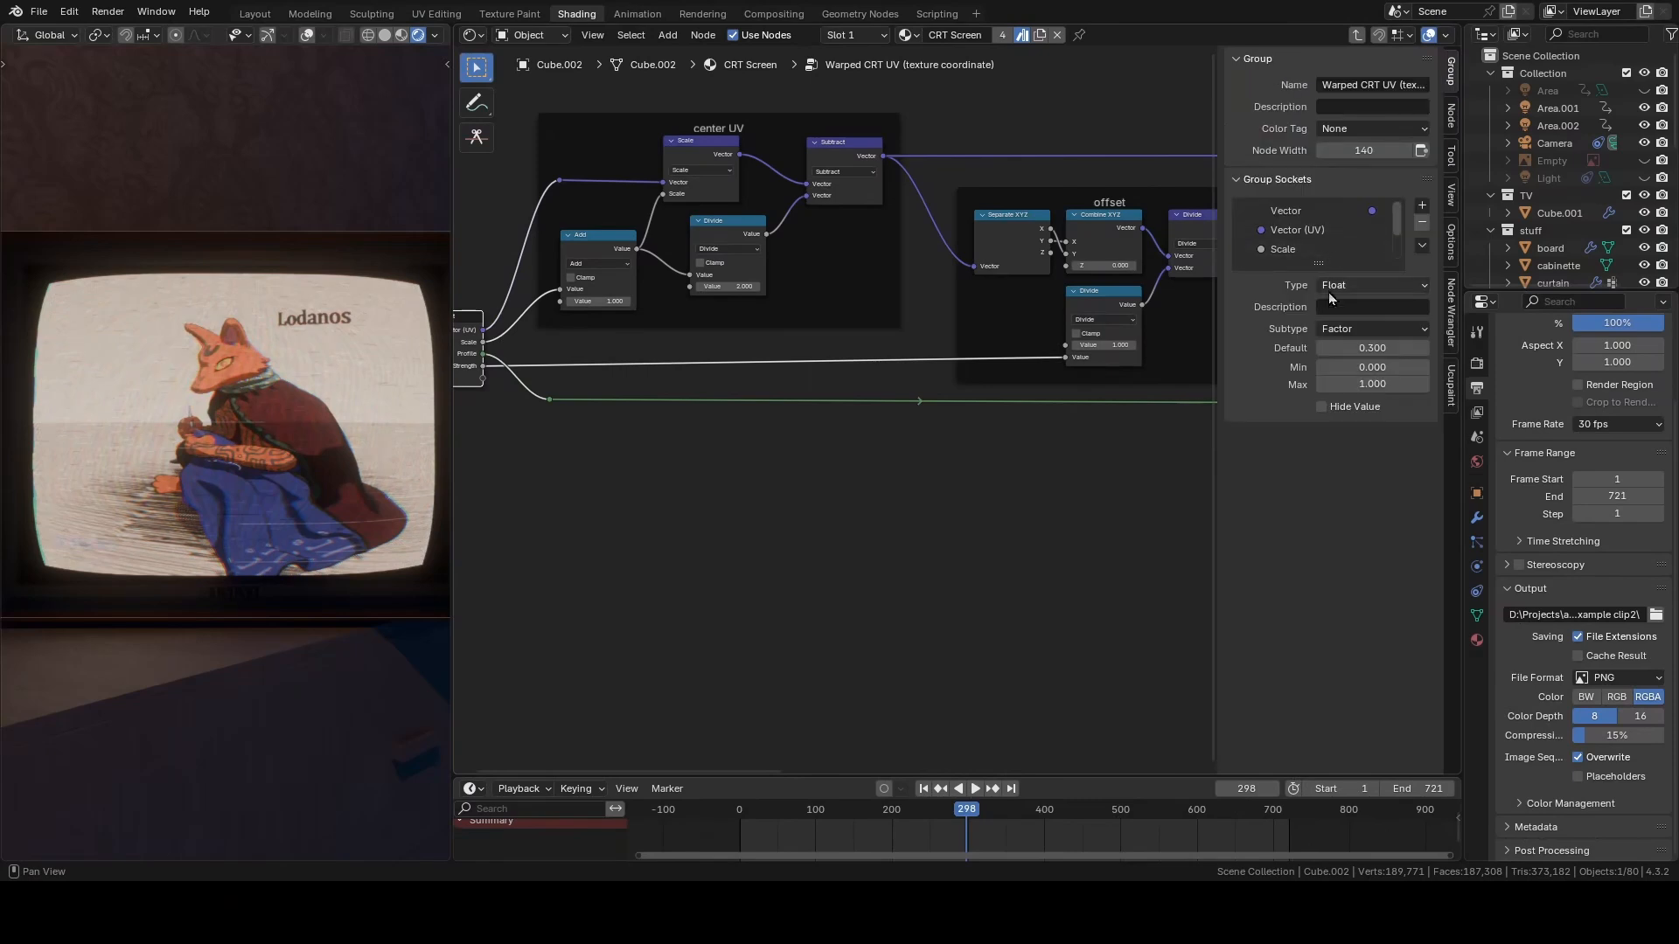
scroll(1302, 245, "down", 2)
left_click(1302, 232)
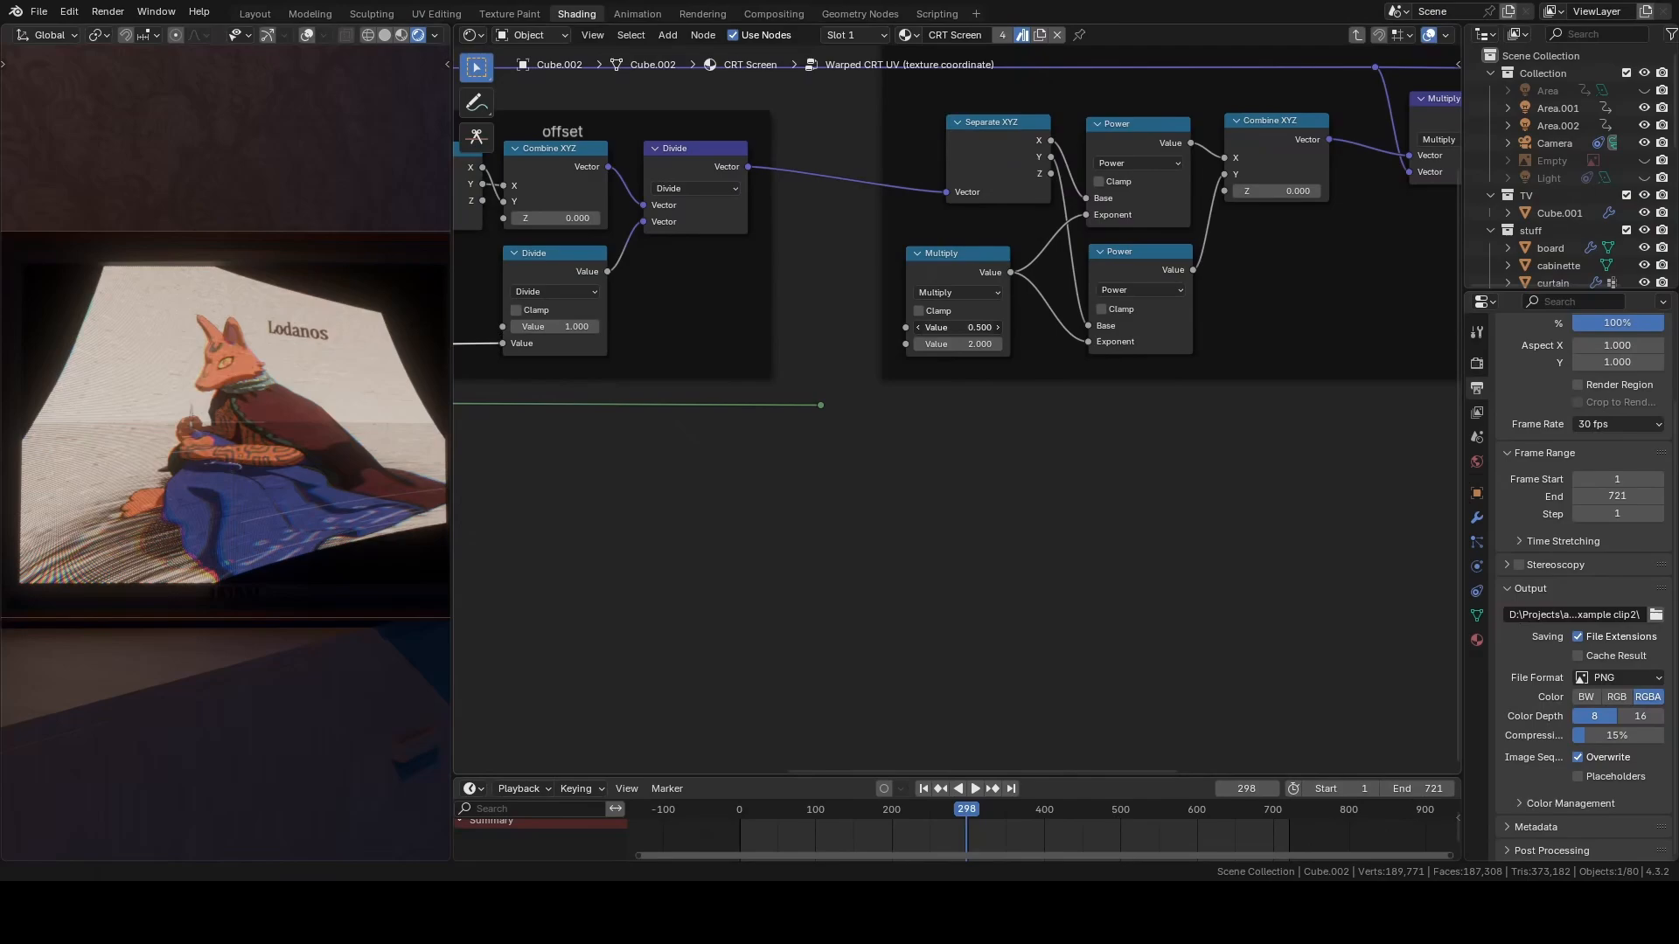
- Try a value of 3 on the warped uv Multiply node in place of the Profile link, and leave the group
mouse_move(956, 327)
left_mouse_down()
mouse_move(1027, 327)
mouse_move(933, 343)
mouse_move(863, 328)
mouse_move(1128, 328)
mouse_move(884, 328)
mouse_move(976, 328)
left_mouse_up()
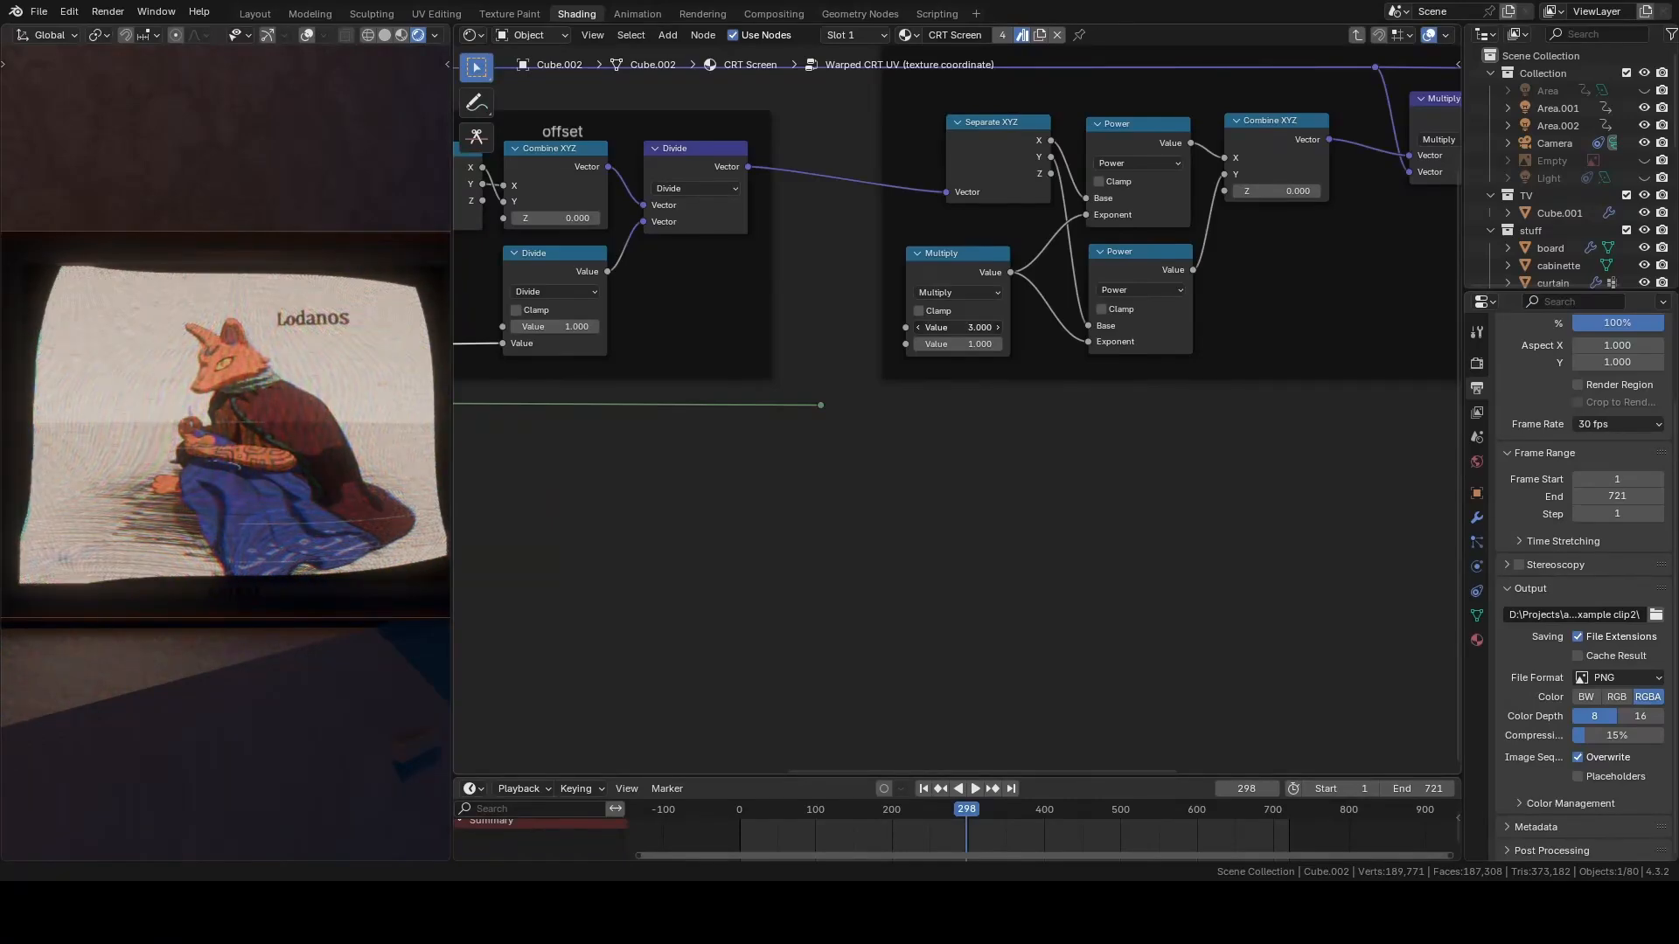
key("Tab")
- Inspect the Divide and Snap nodes inside the Pixelate UV coordinate group and return to the main shader
left_click_drag(913, 303, 905, 302)
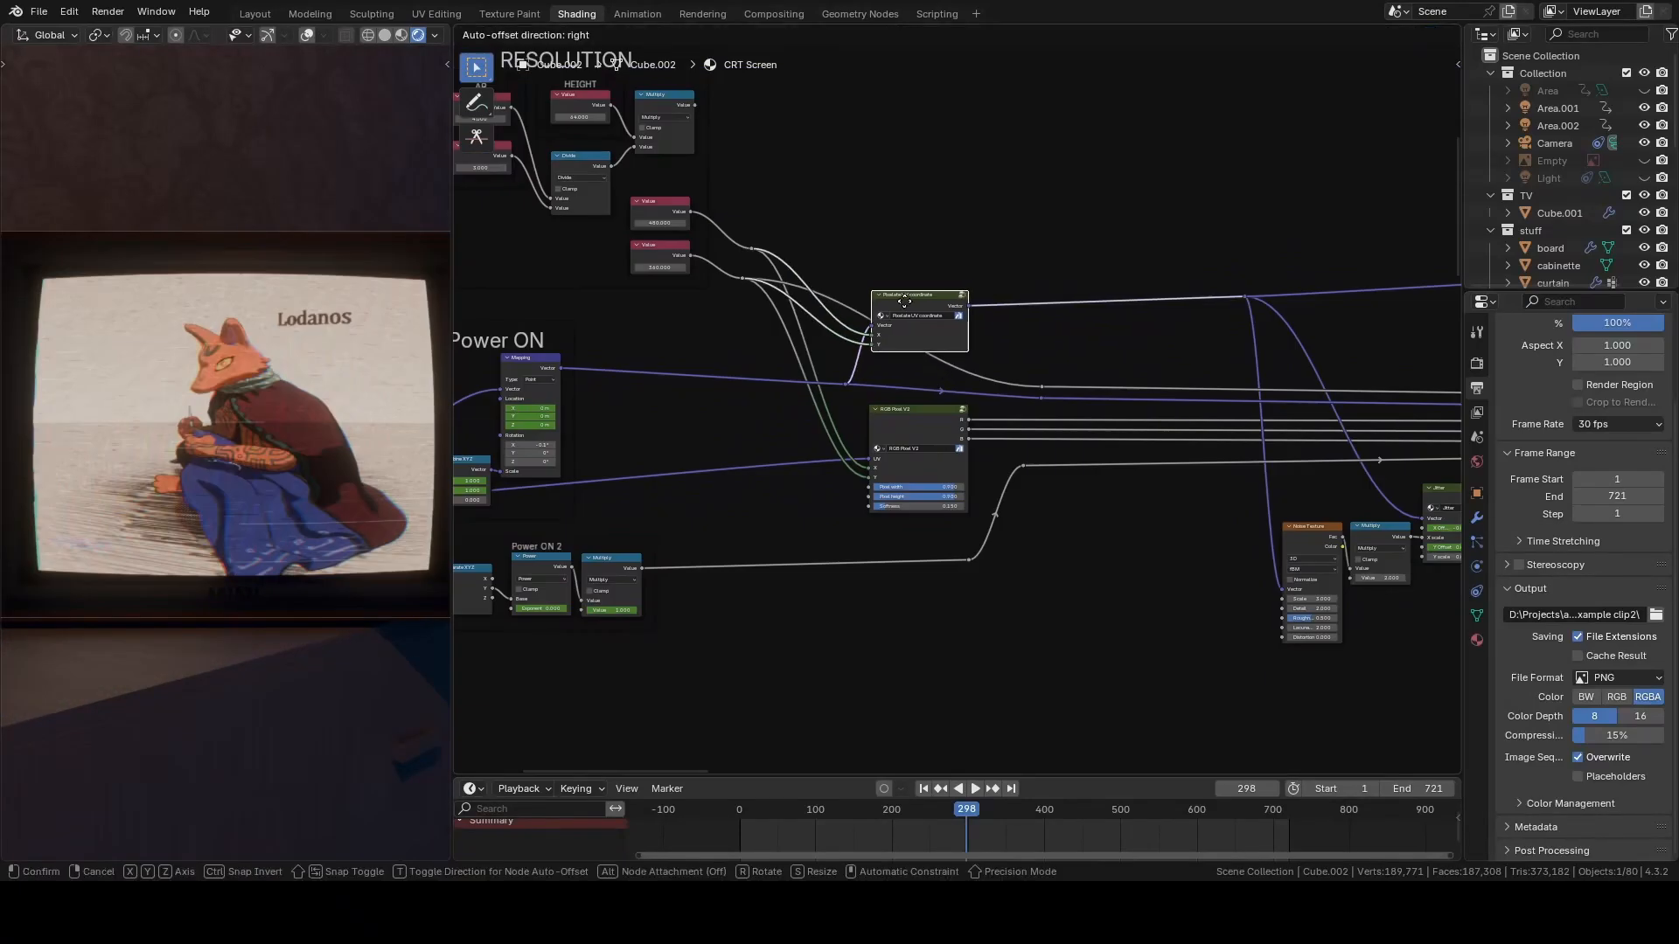
scroll(905, 302, "up", 2)
key("Tab")
middle_click_drag(1114, 387, 1043, 472)
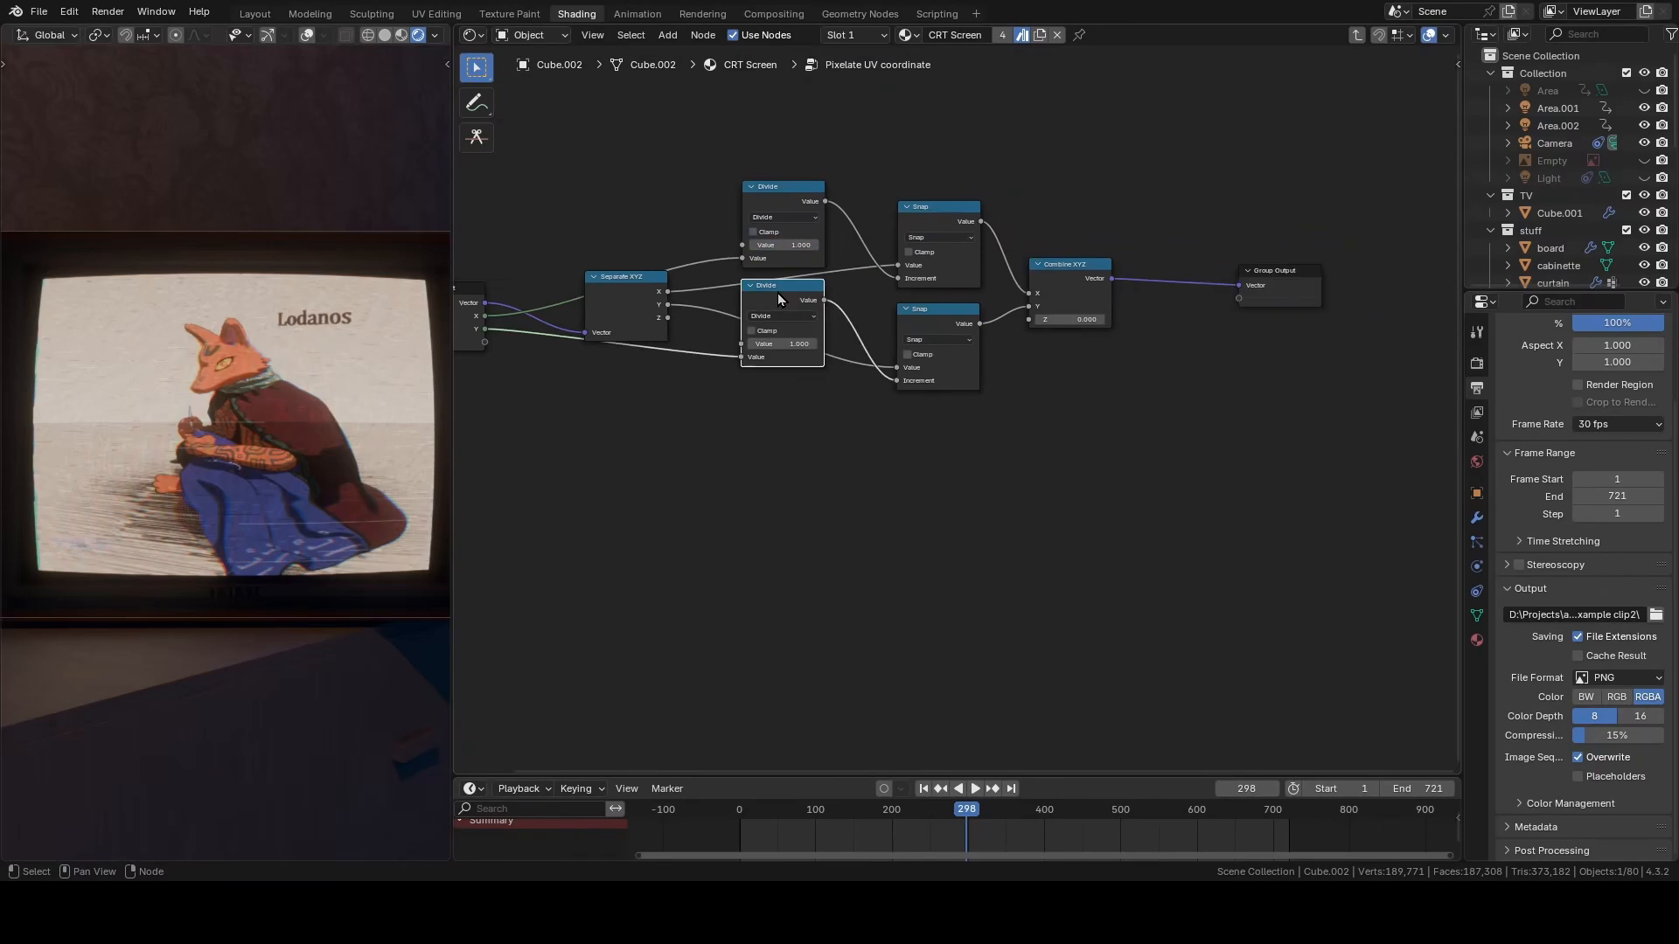
key("Tab")
- Trace the links from the two resolution Value nodes to the Pixelate UV coordinate and RGB Pixel V2 groups
left_click(549, 191, "shift")
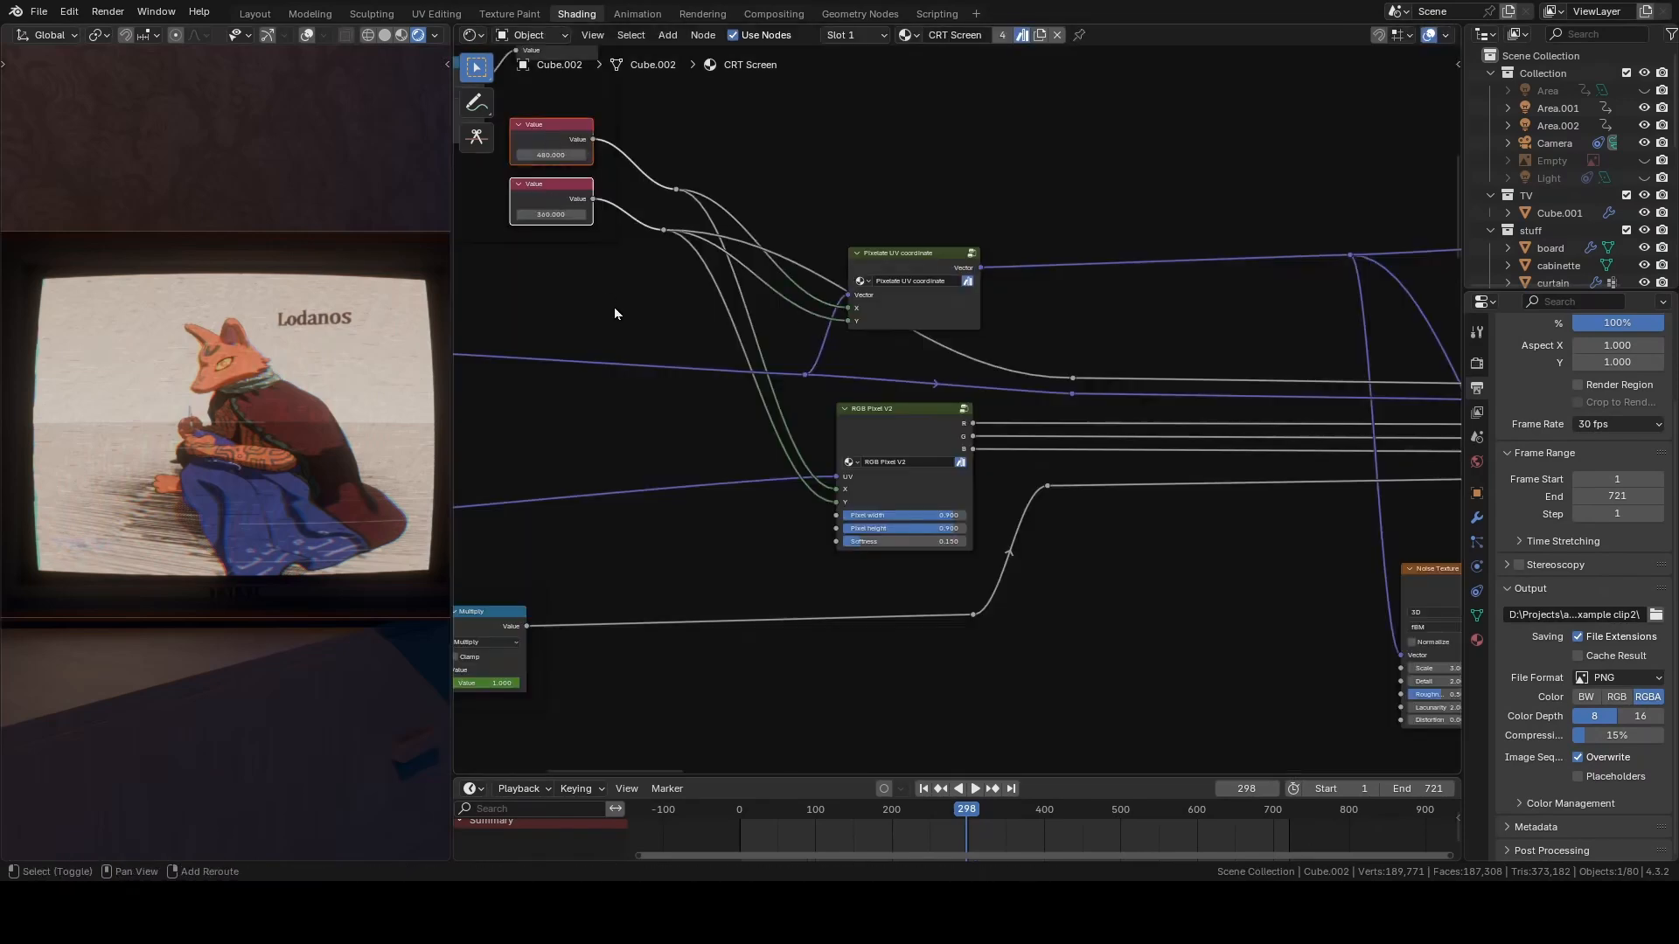
middle_click_drag(634, 331, 718, 353)
left_click_drag(731, 161, 778, 229)
left_click_drag(984, 430, 998, 428)
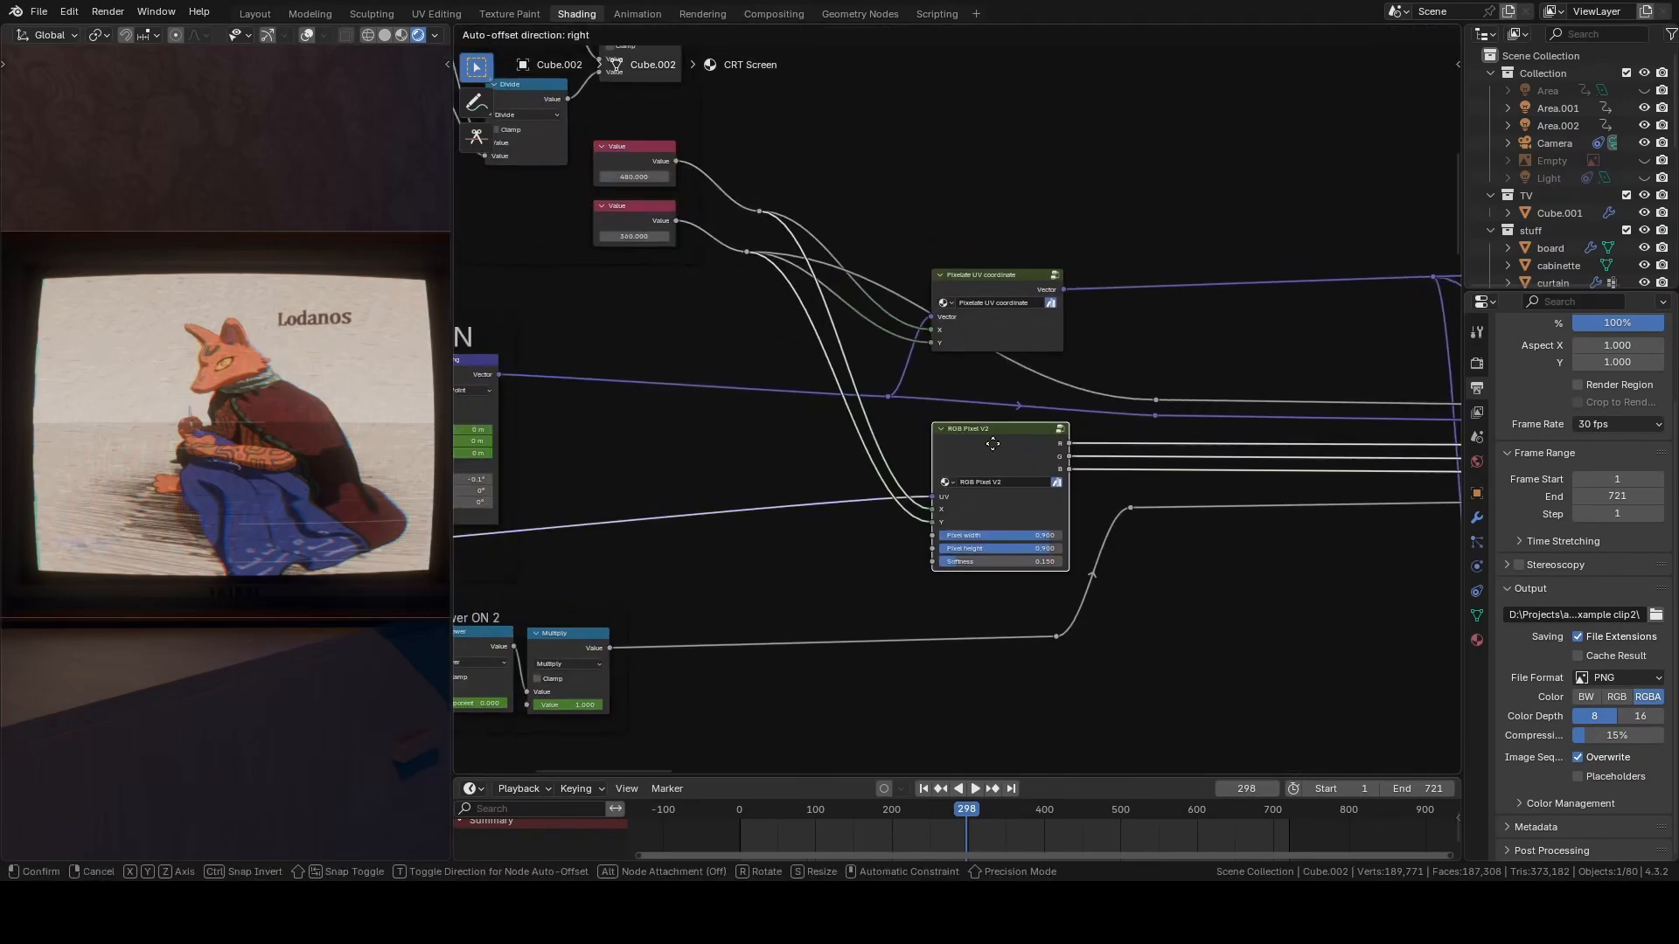
left_click(979, 278)
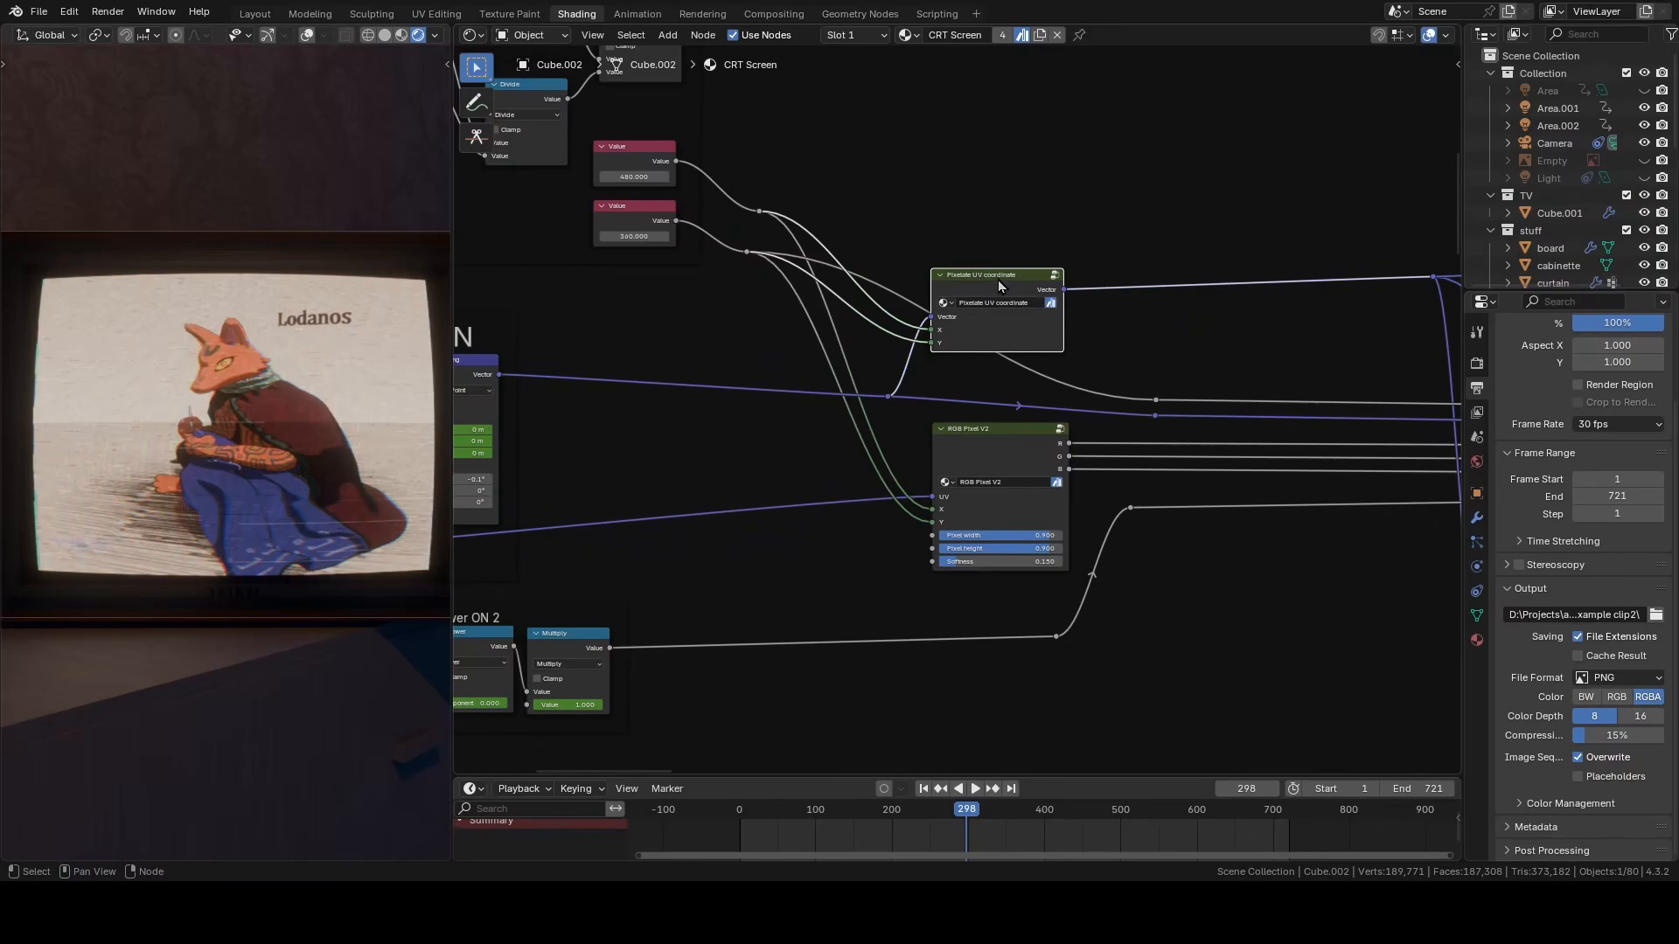
left_click(990, 451)
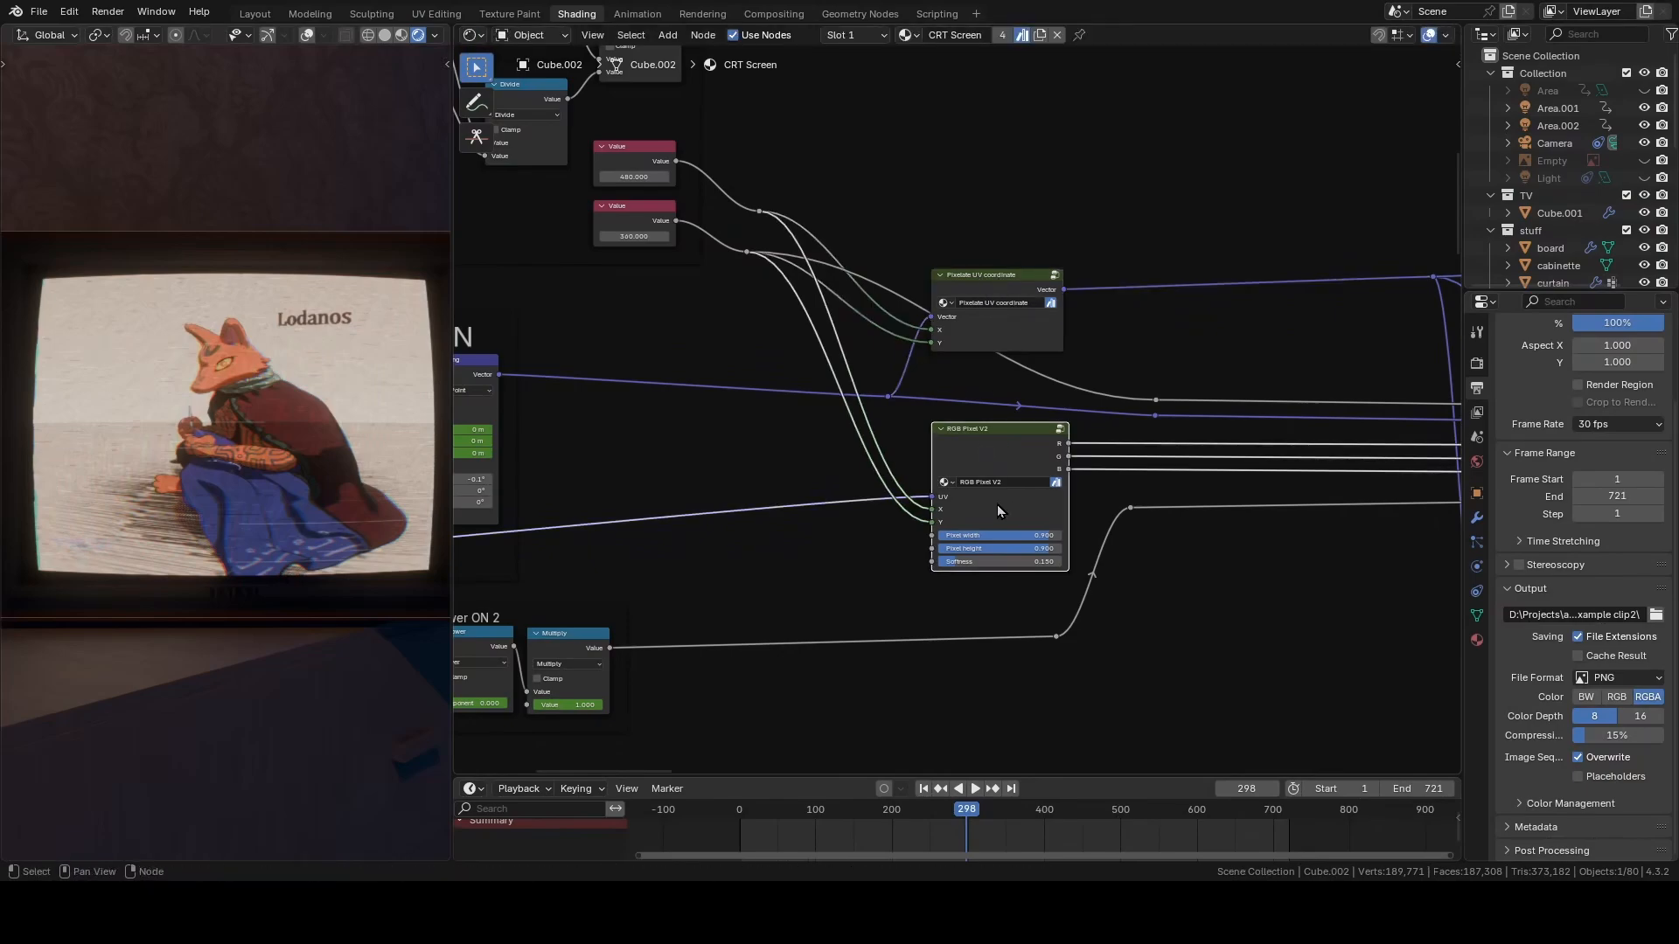
- Examine the red, green and blue pixel pattern on the rendered CRT screen at close range and from afar
scroll(233, 380, "up", 10)
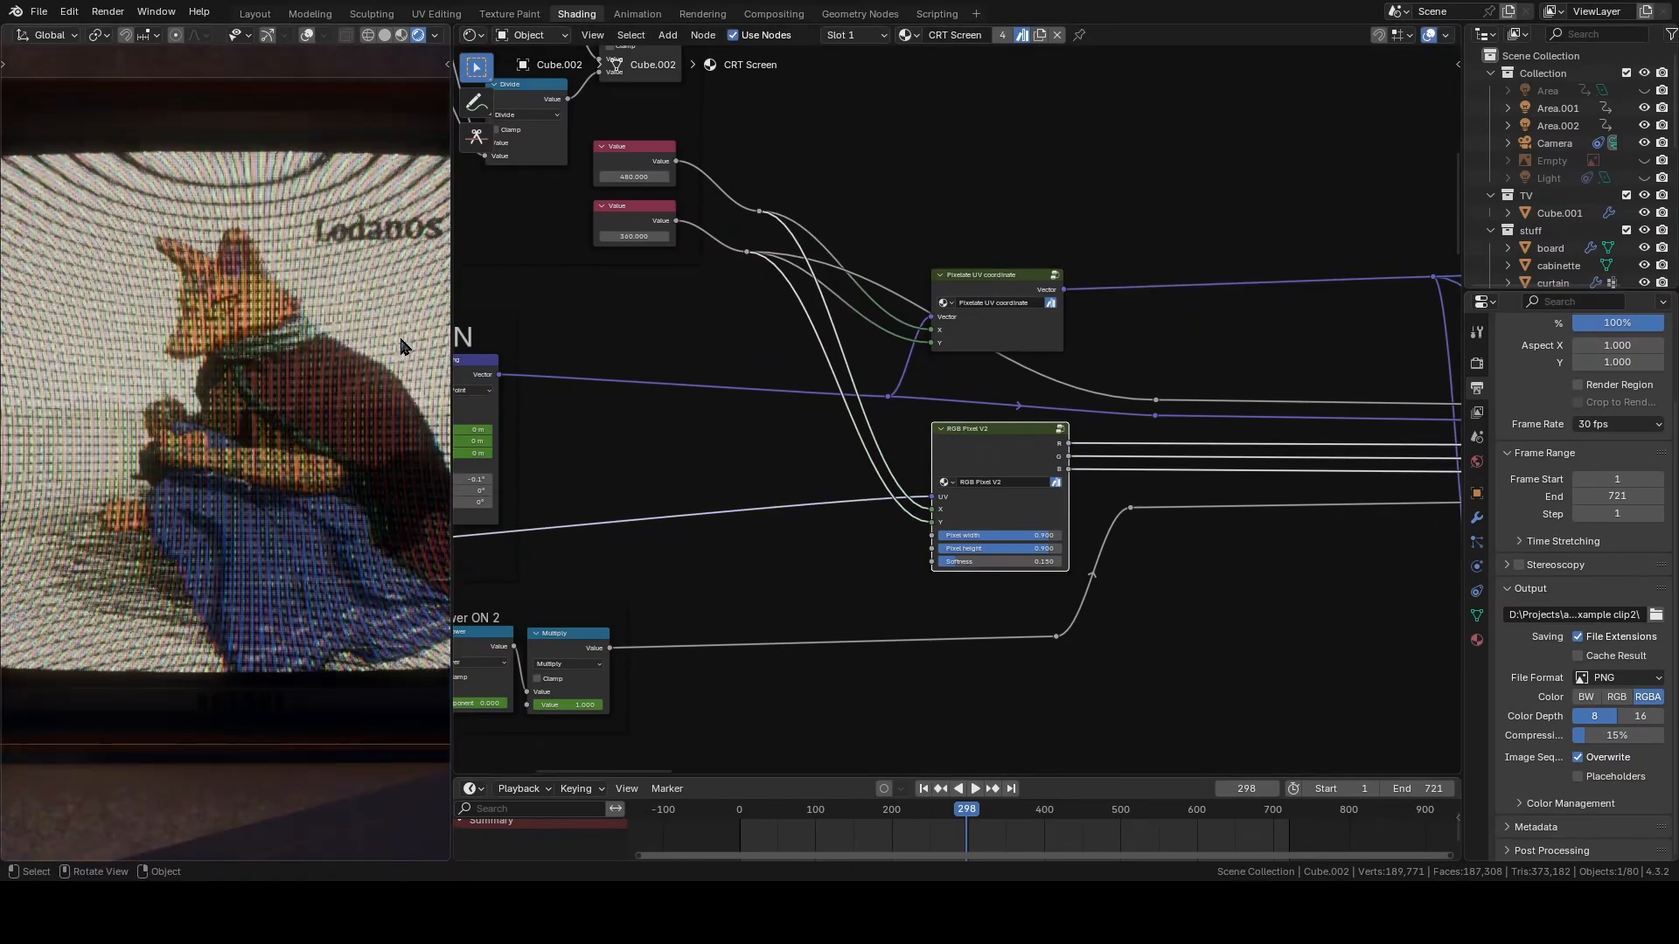
scroll(238, 345, "up", 5)
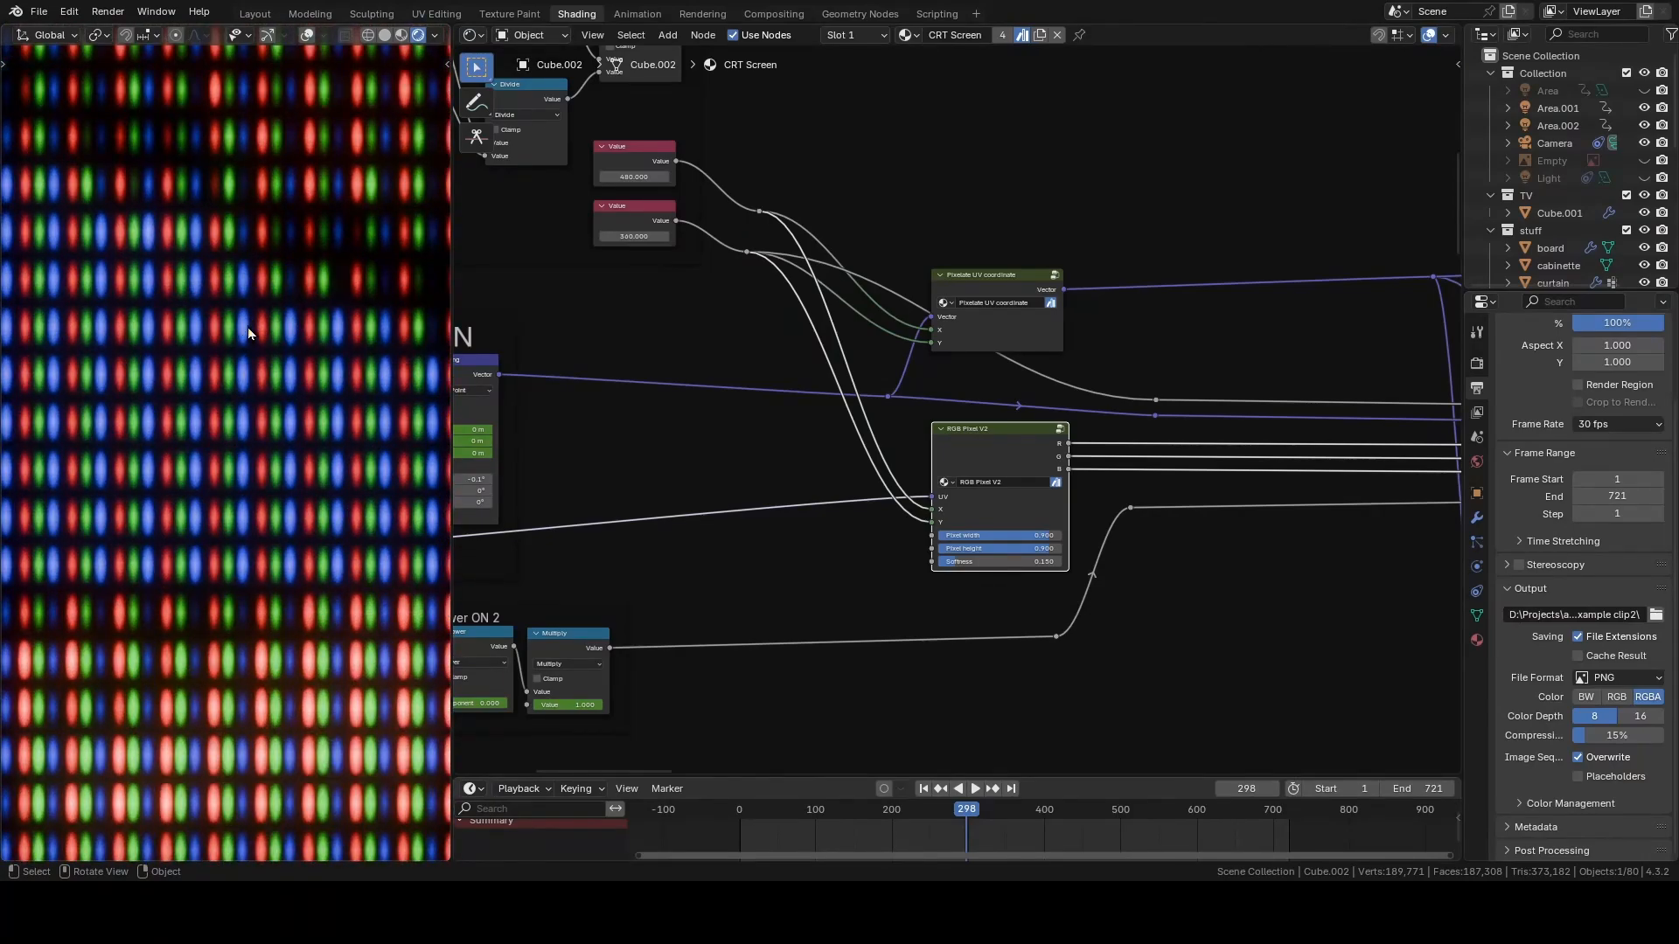
scroll(248, 332, "down", 12)
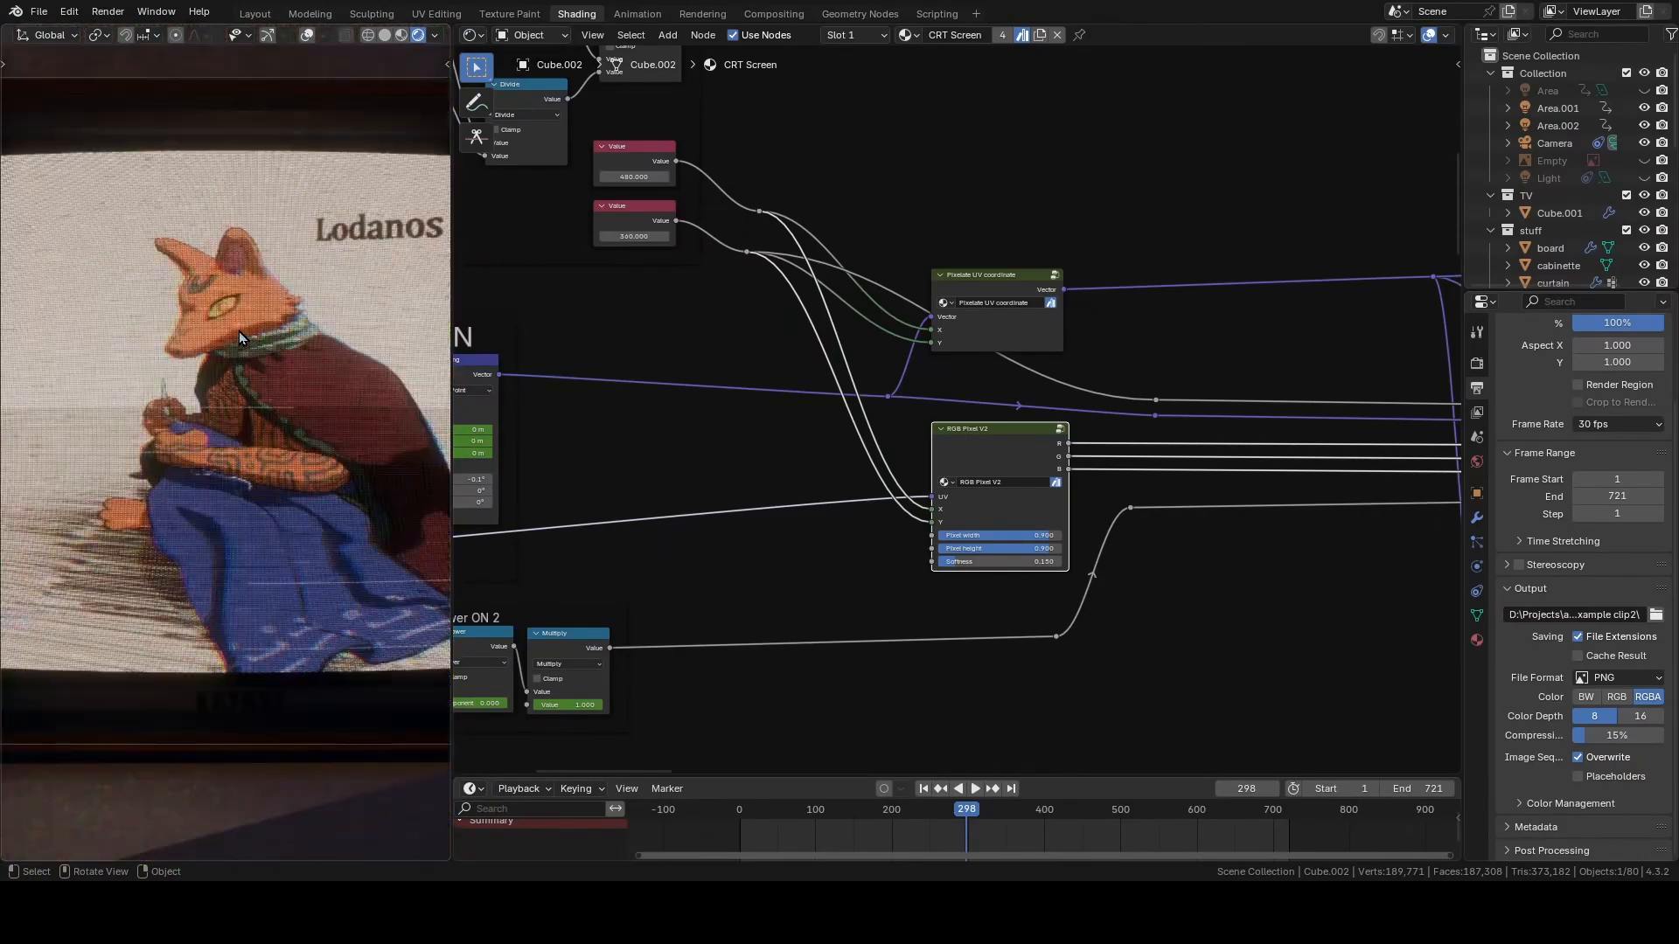
scroll(239, 332, "down", 1)
scroll(270, 329, "up", 2)
scroll(294, 341, "down", 5)
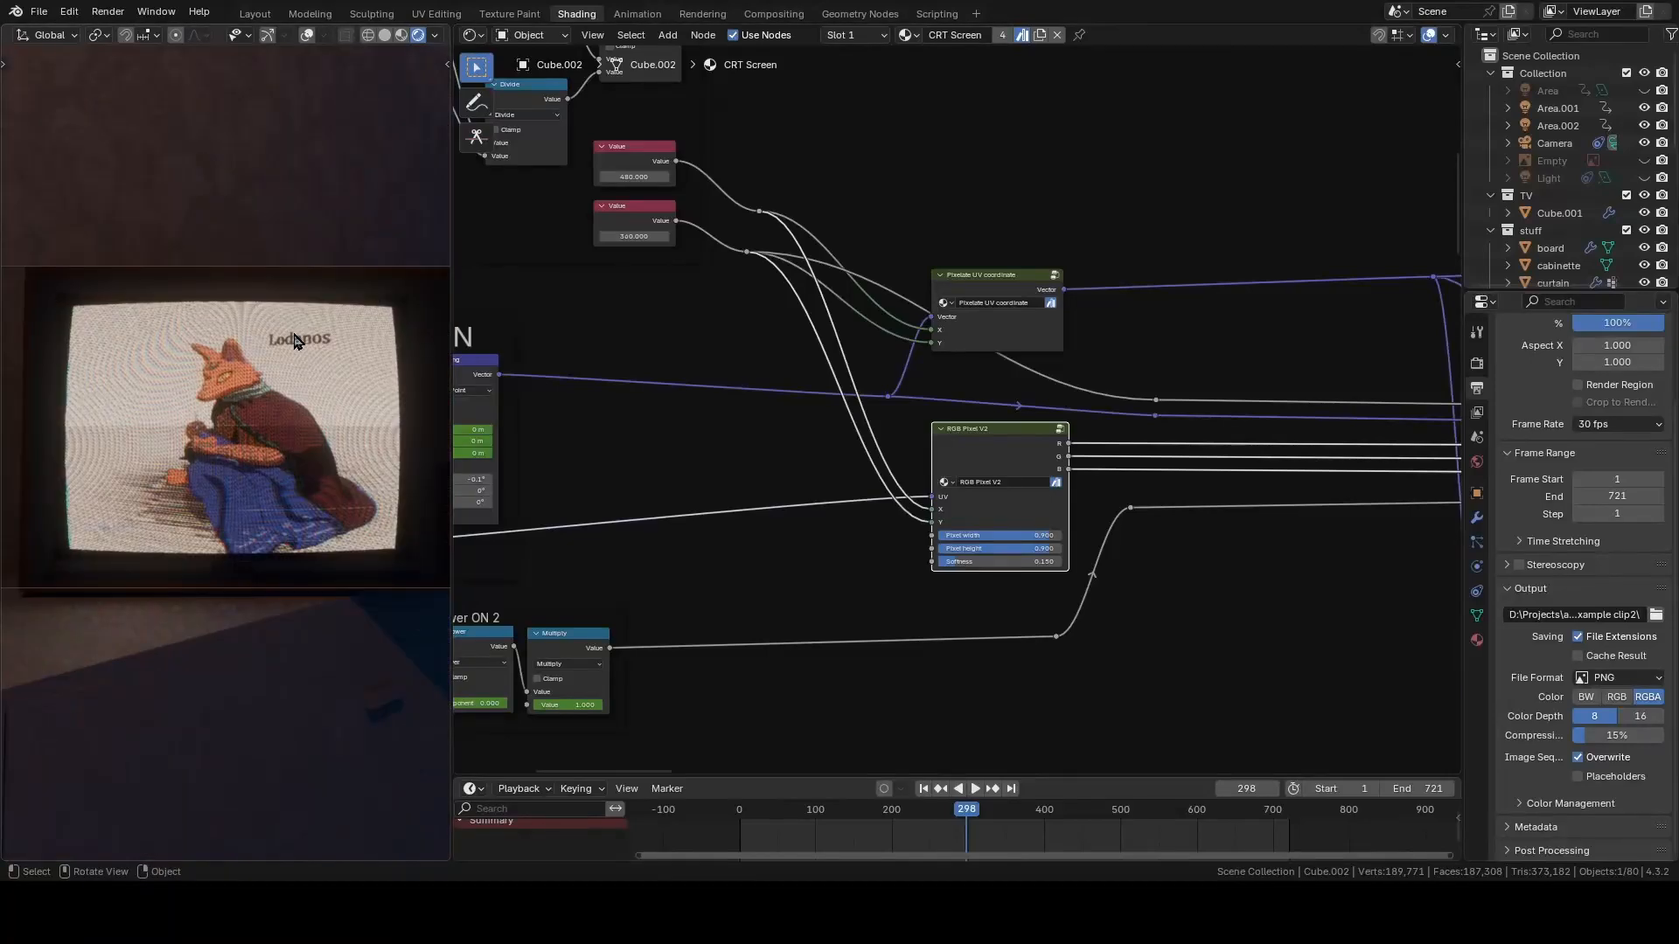
scroll(294, 341, "up", 2)
- Set both resolution Value nodes feeding the pixel groups to 20
left_click(669, 177)
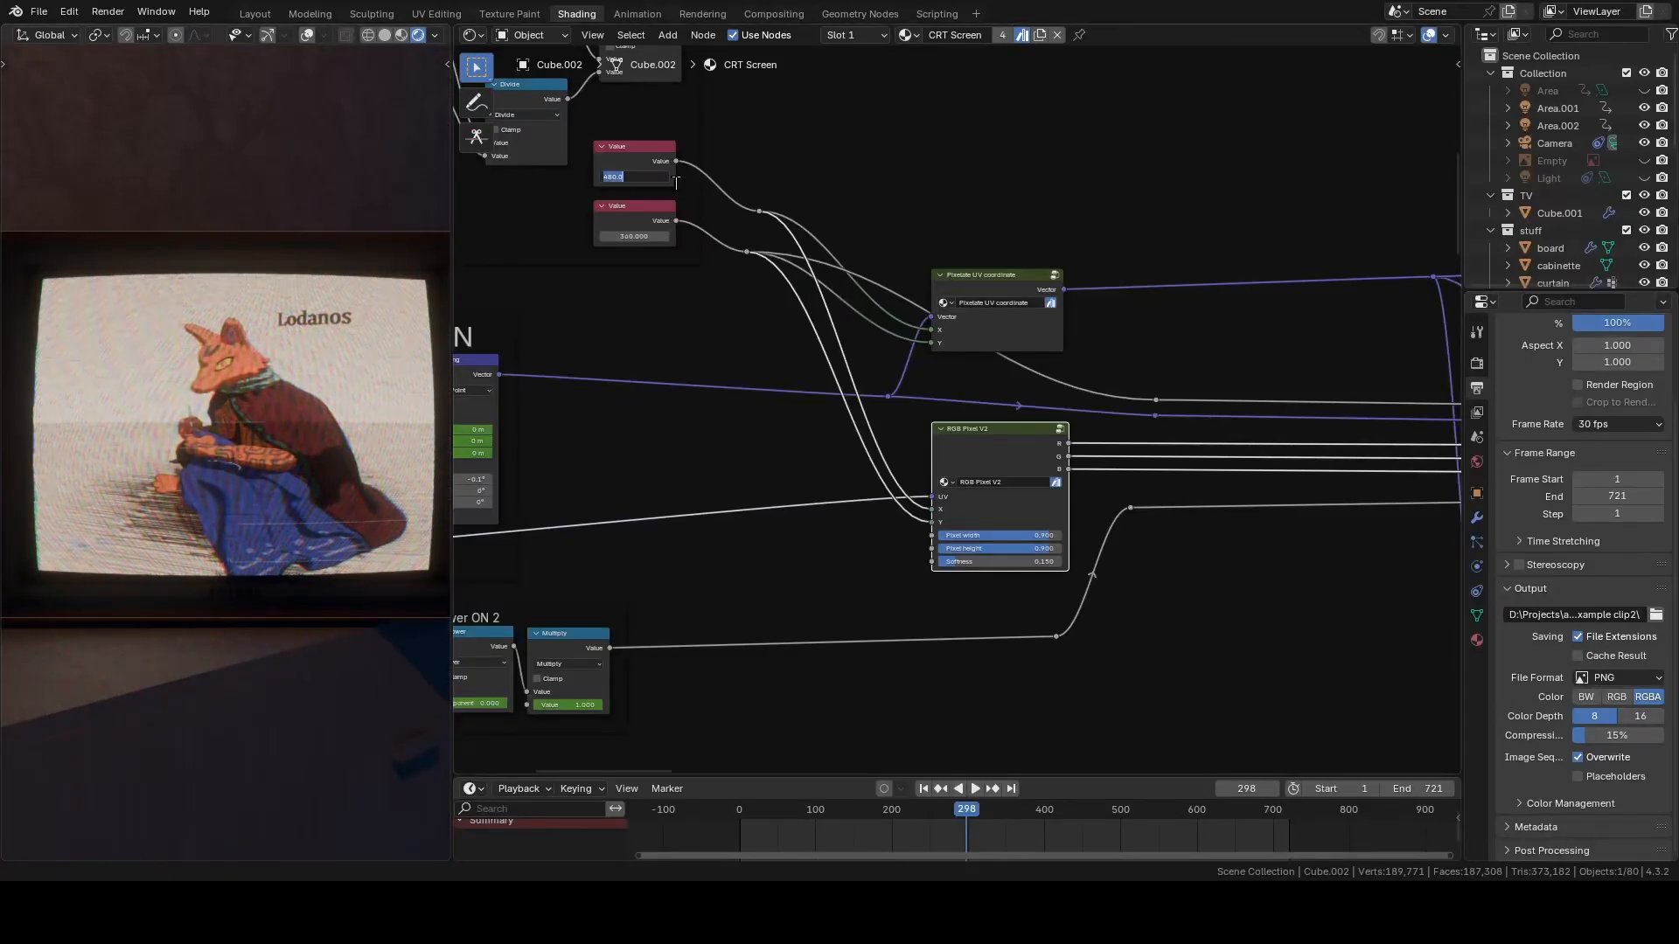
type("20")
key("Return")
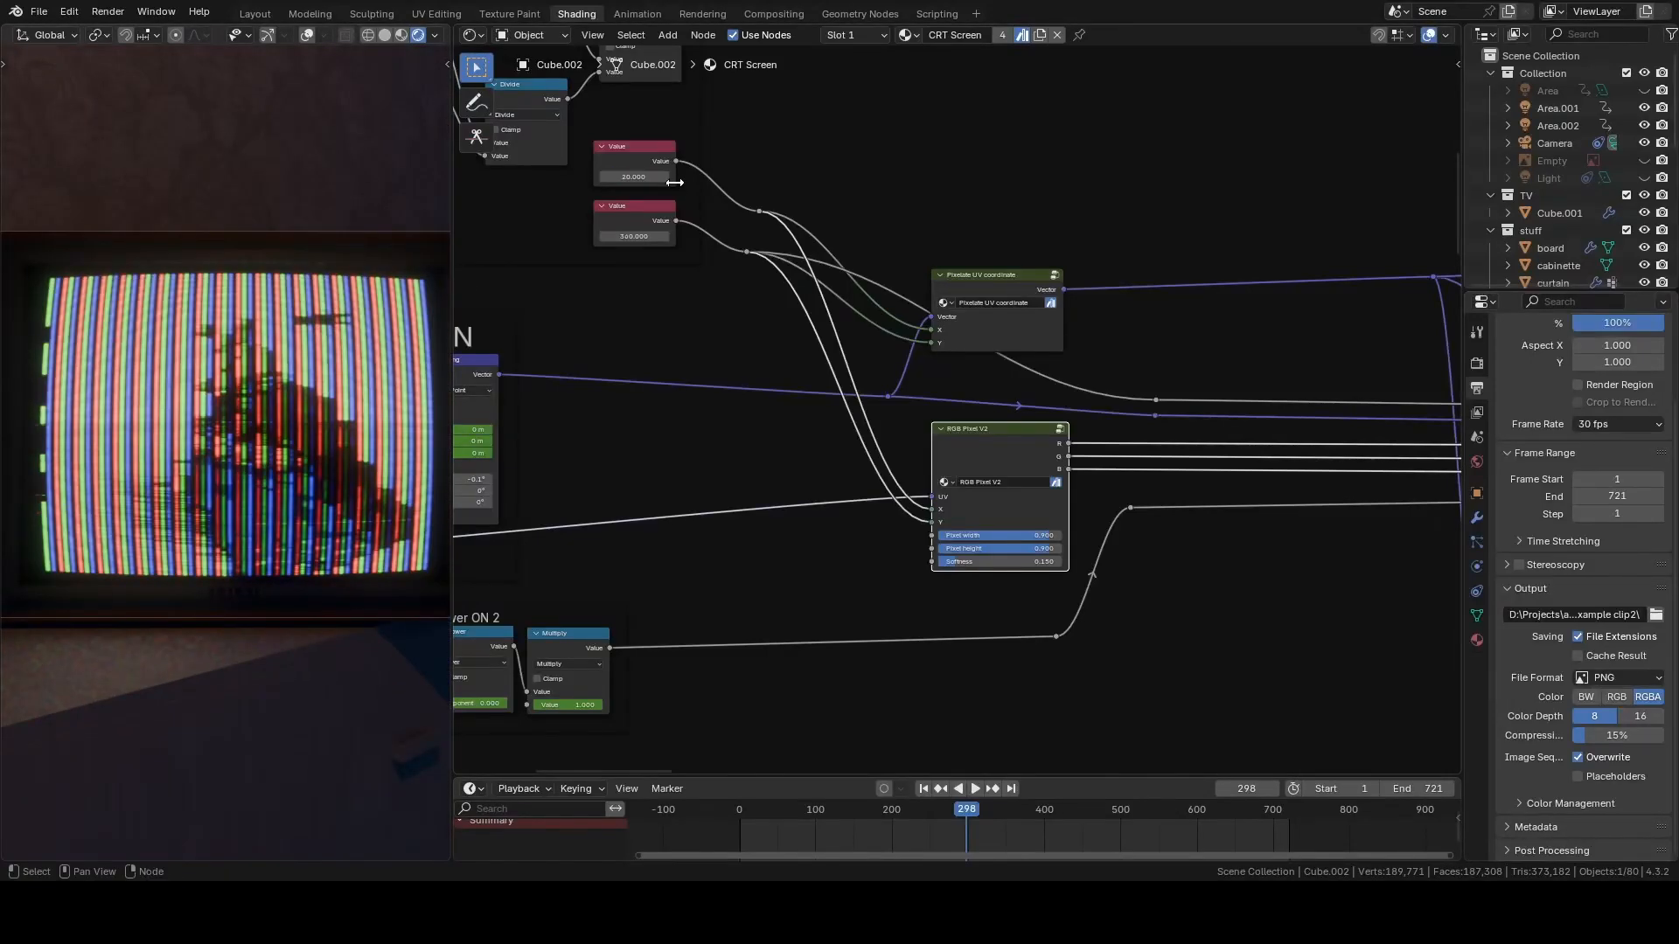
left_click(646, 237)
type("20")
key("Return")
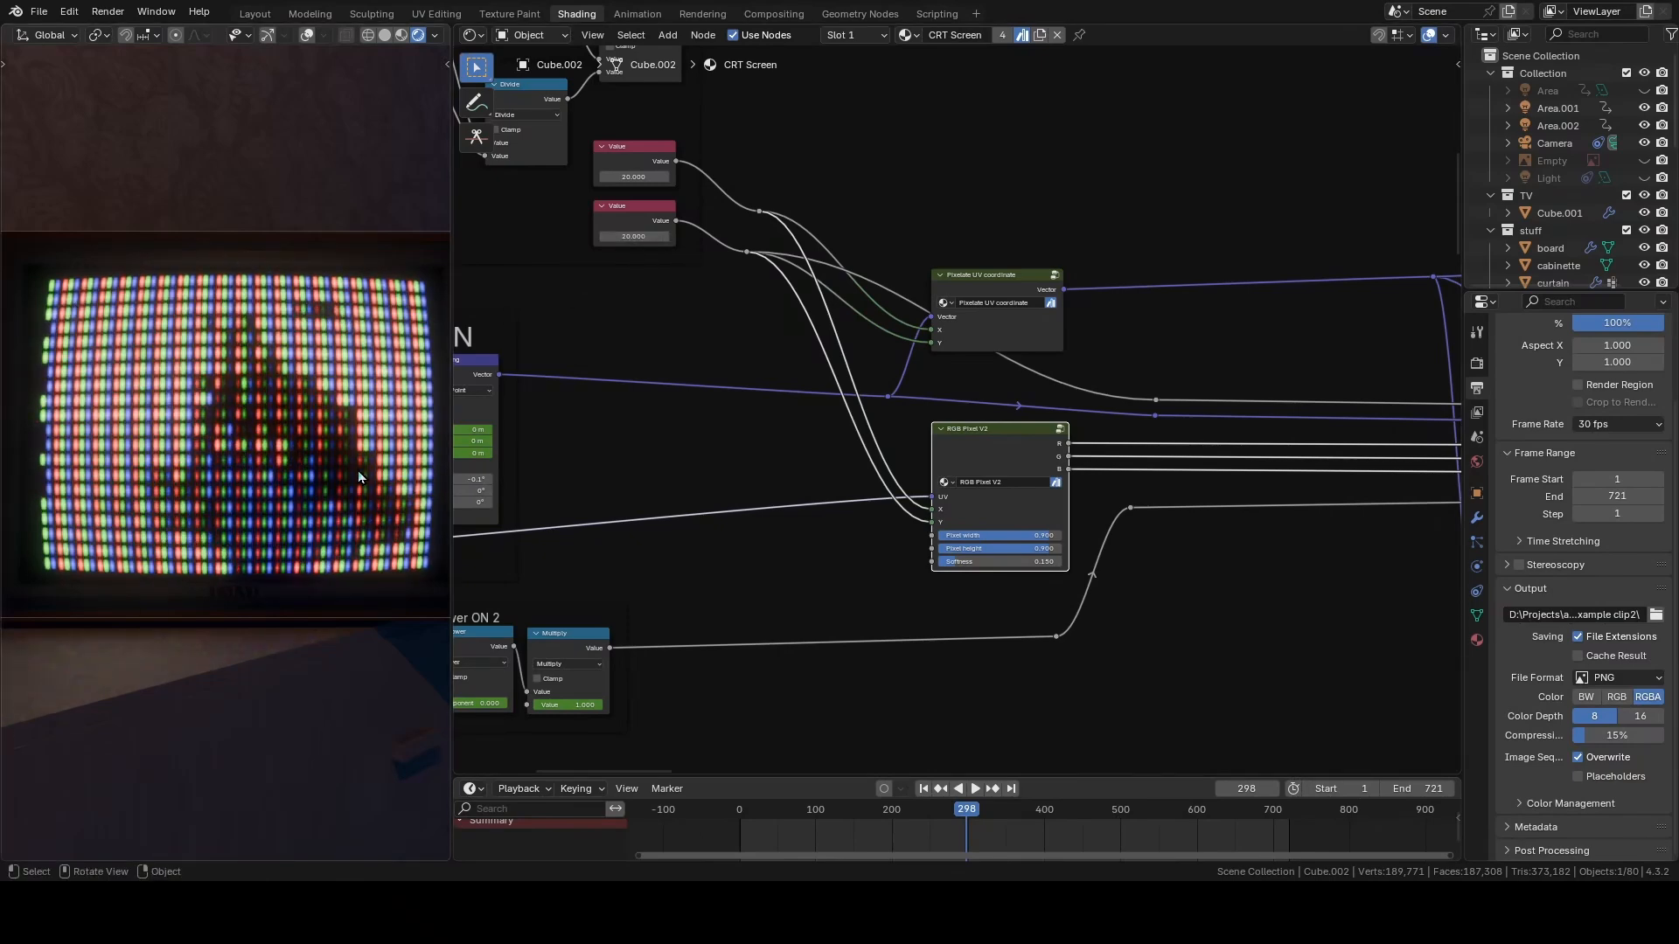
- Reopen the Pixelate UV coordinate group, shift its Snap and Divide nodes slightly, and go back to the main shader
scroll(372, 443, "up", 3)
left_click(1054, 275)
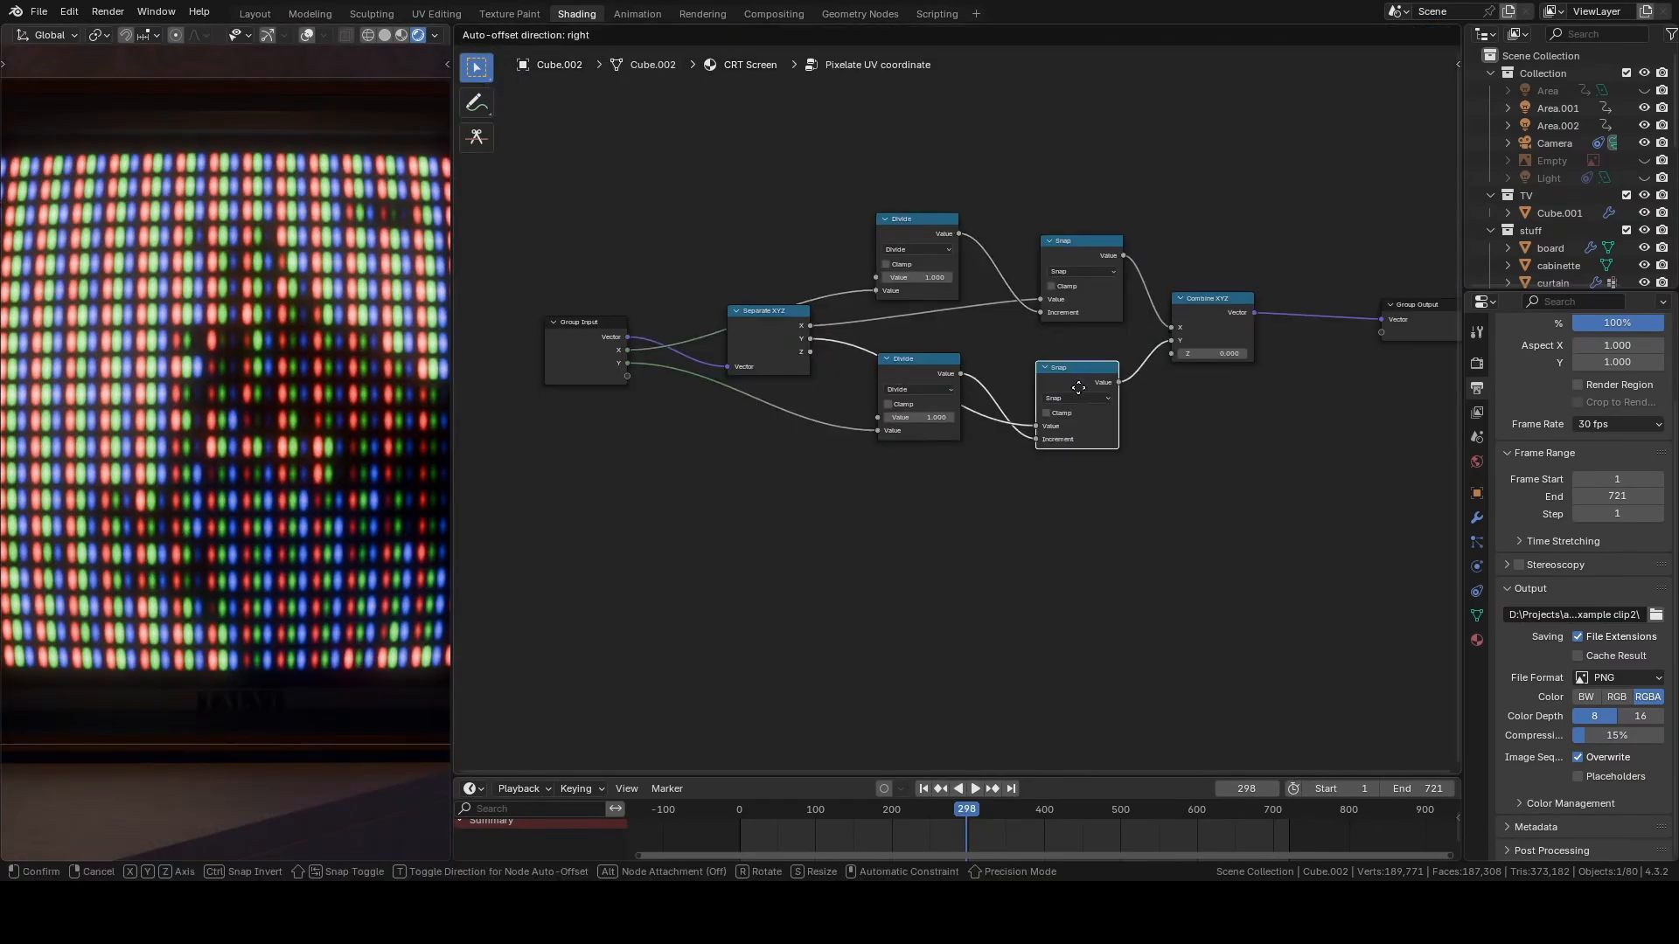
left_click_drag(1079, 248, 1070, 232)
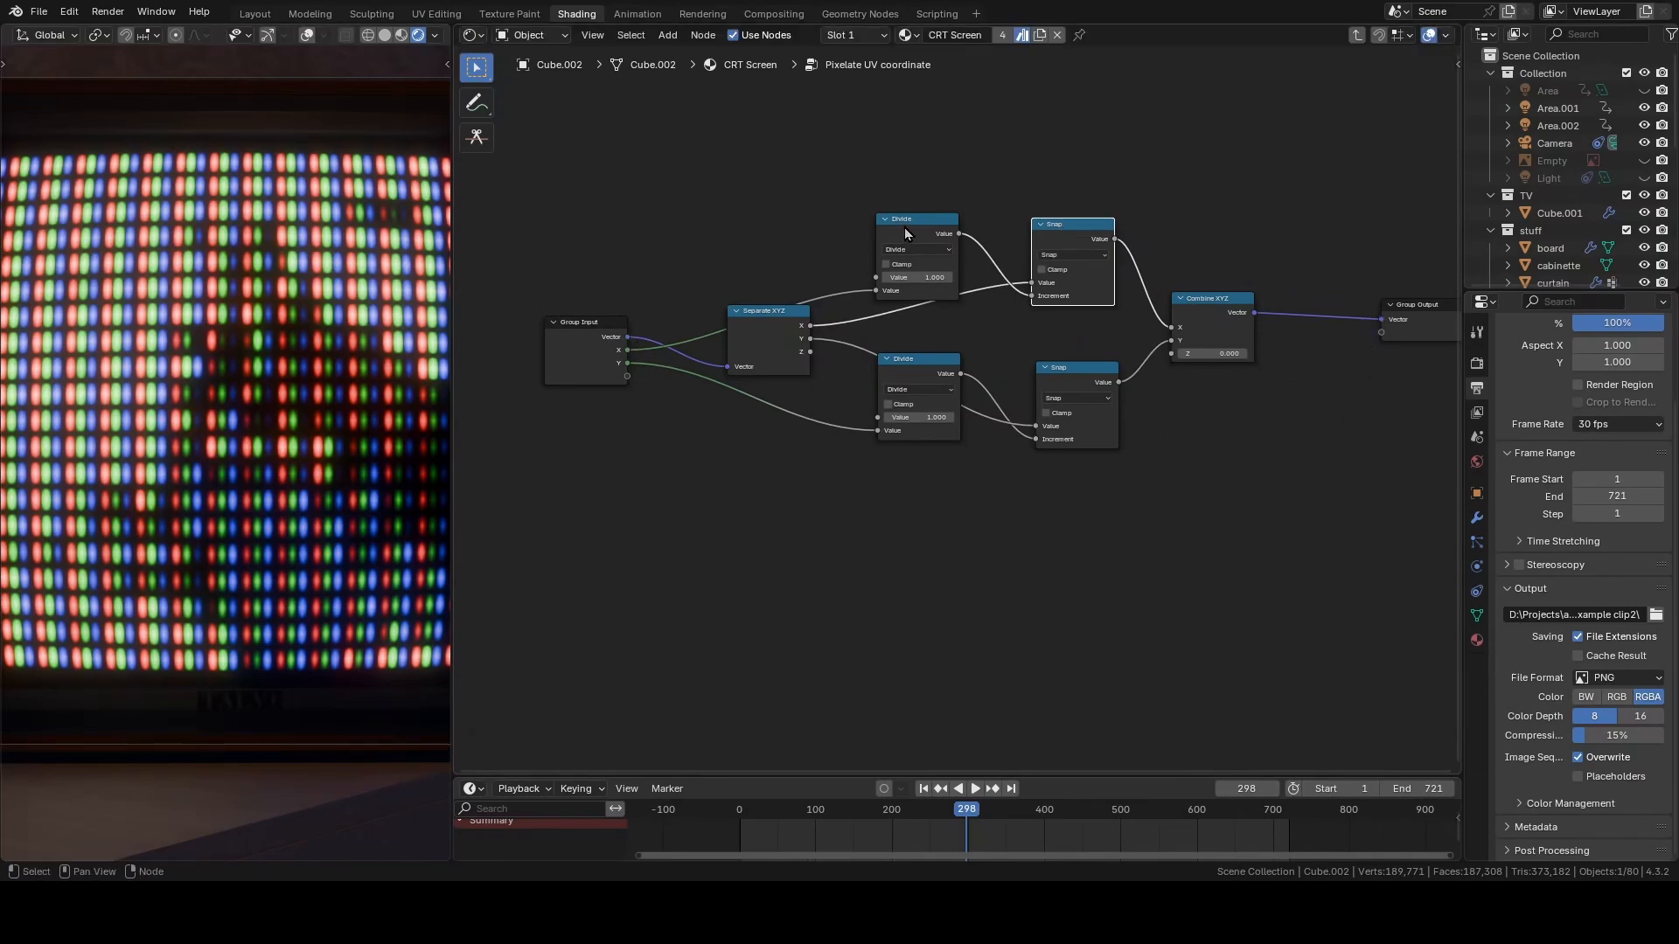
left_click_drag(908, 232, 912, 236)
key("Tab")
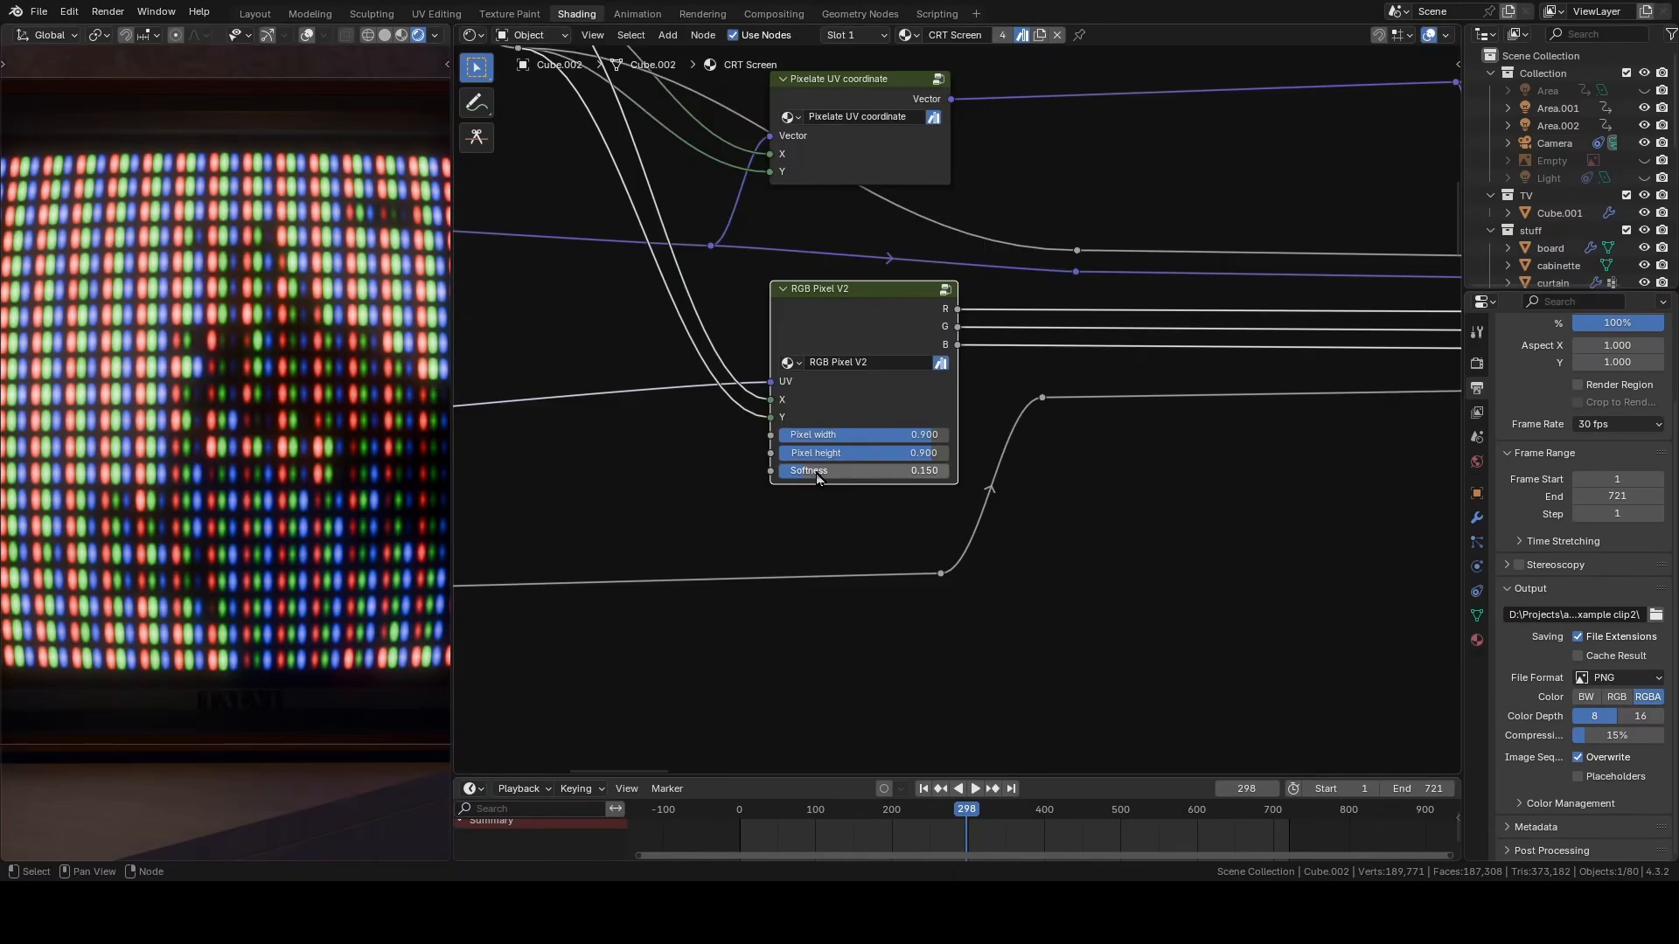
- Test a Softness of 0.1 on the RGB Pixel V2 node and set it back to 0.15
mouse_move(804, 471)
left_mouse_down()
mouse_move(779, 471)
mouse_move(896, 471)
mouse_move(798, 471)
left_mouse_up()
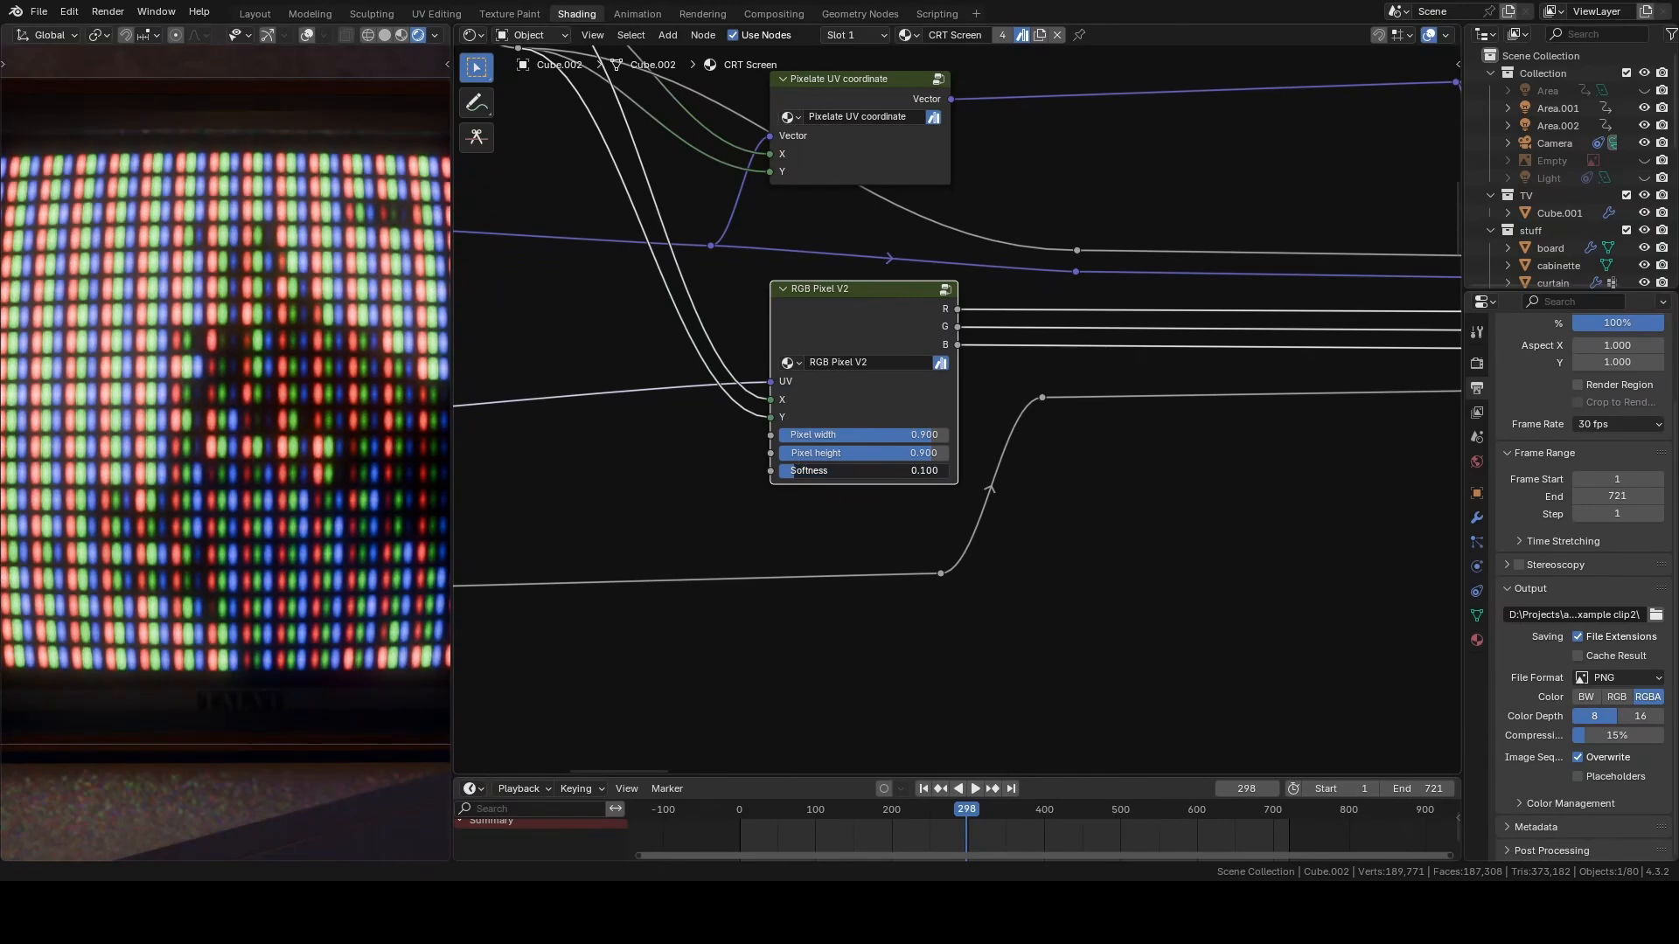
left_click(802, 473)
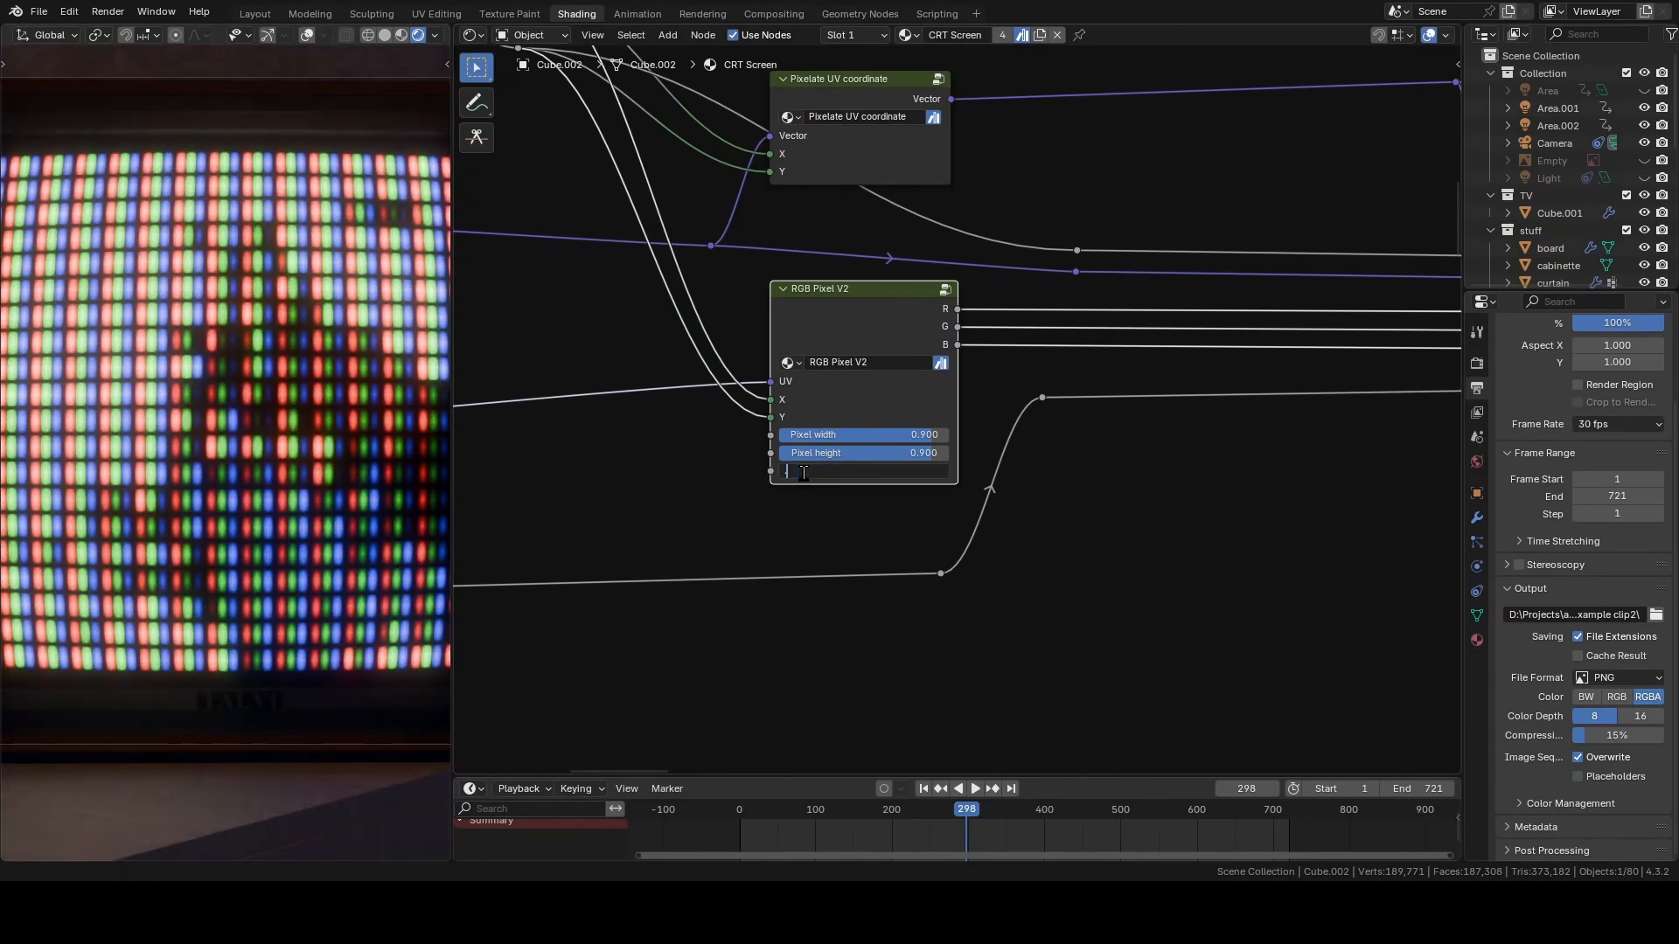
type("0.15")
key("Return")
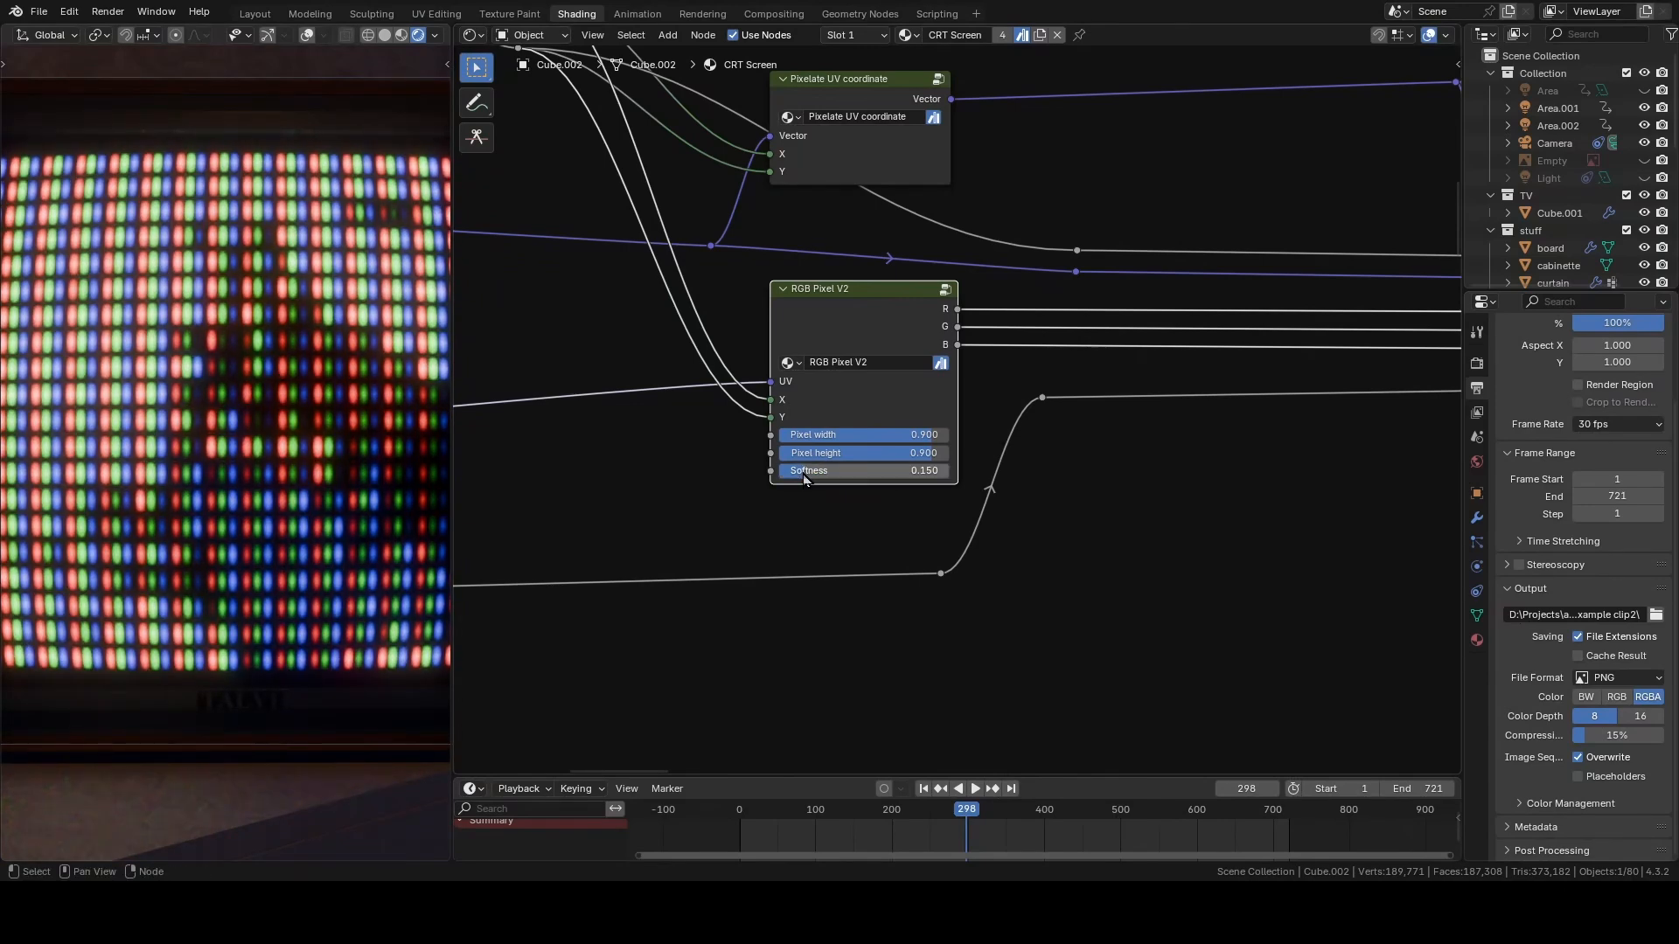
- Try smaller pixel width and height values on the RGB Pixel V2 node and set the pixel height back to 0.9
mouse_move(923, 435)
left_mouse_down()
mouse_move(859, 435)
mouse_move(889, 453)
mouse_move(844, 453)
mouse_move(914, 453)
left_mouse_up()
left_click(912, 453)
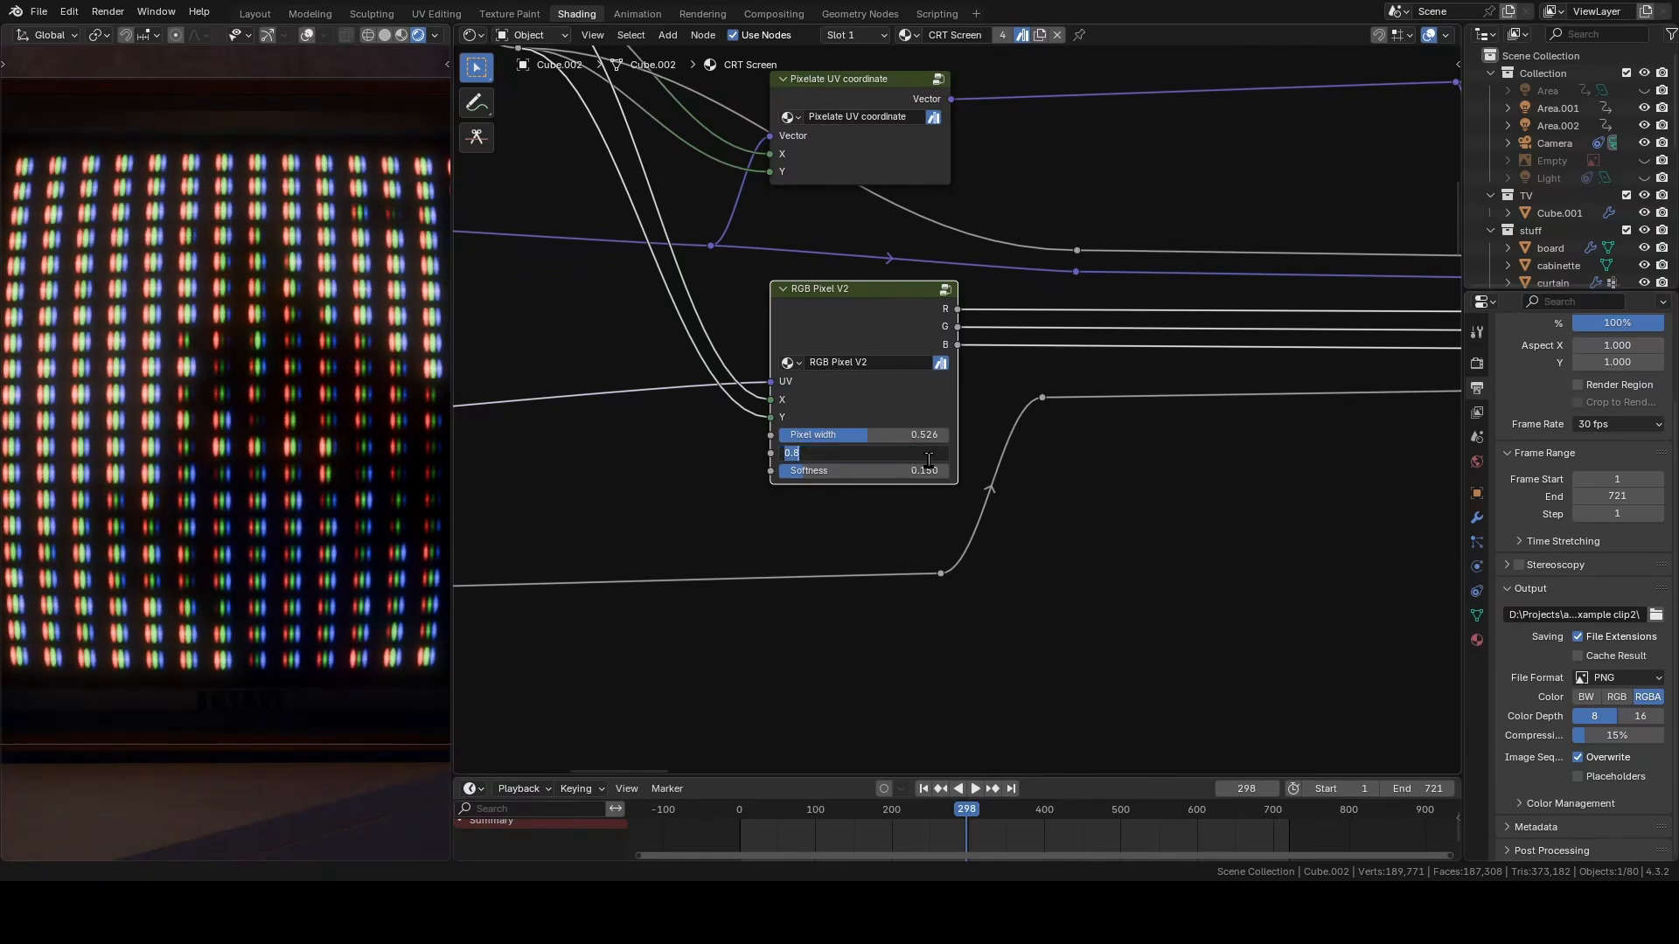
type("0.9")
key("Return")
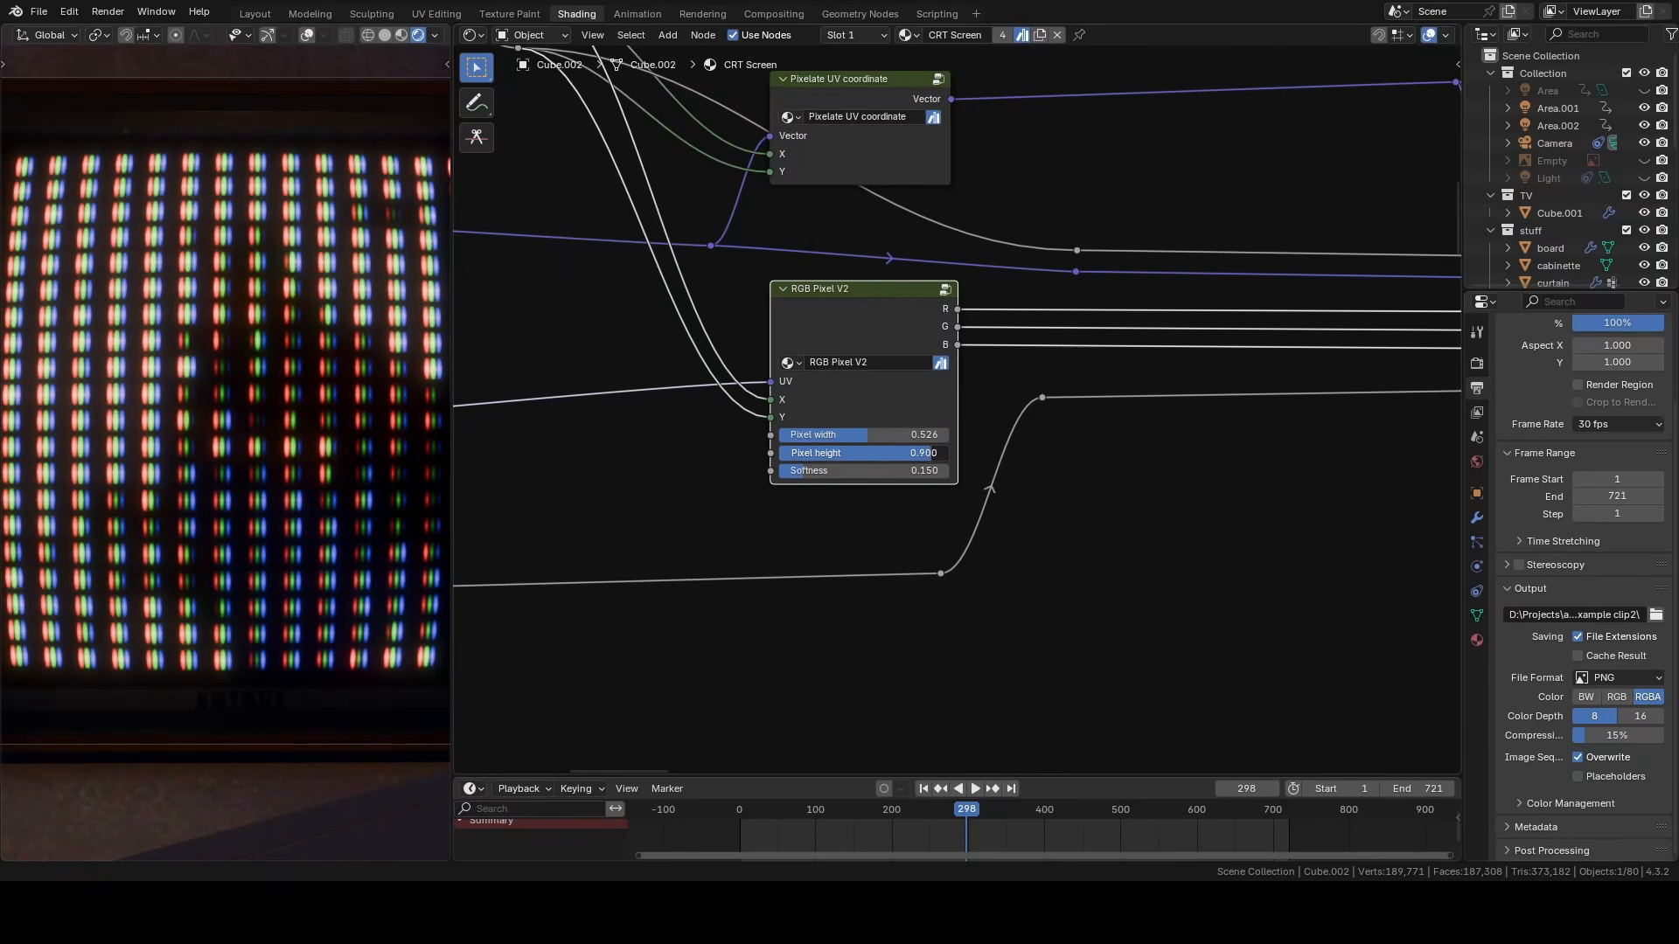
- Open the RGB Pixel V2 group and move the Separate XYZ node in its Horizontal frame slightly up
key("Tab")
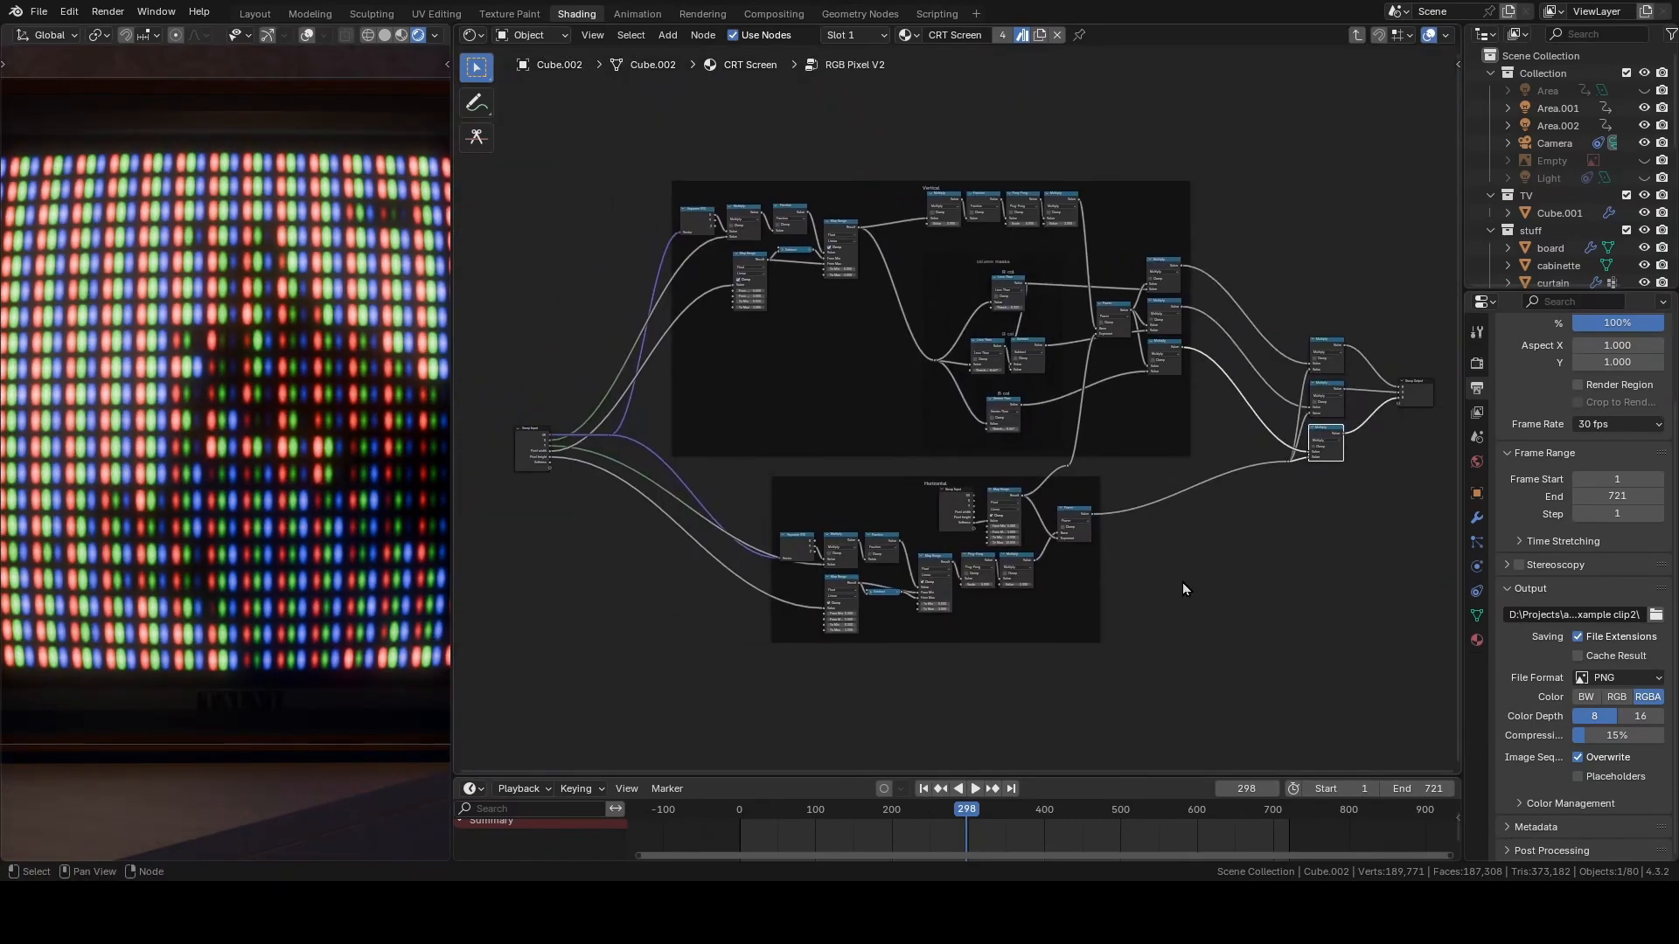
scroll(569, 525, "up", 3)
middle_click_drag(682, 444, 780, 414)
scroll(780, 414, "up", 1)
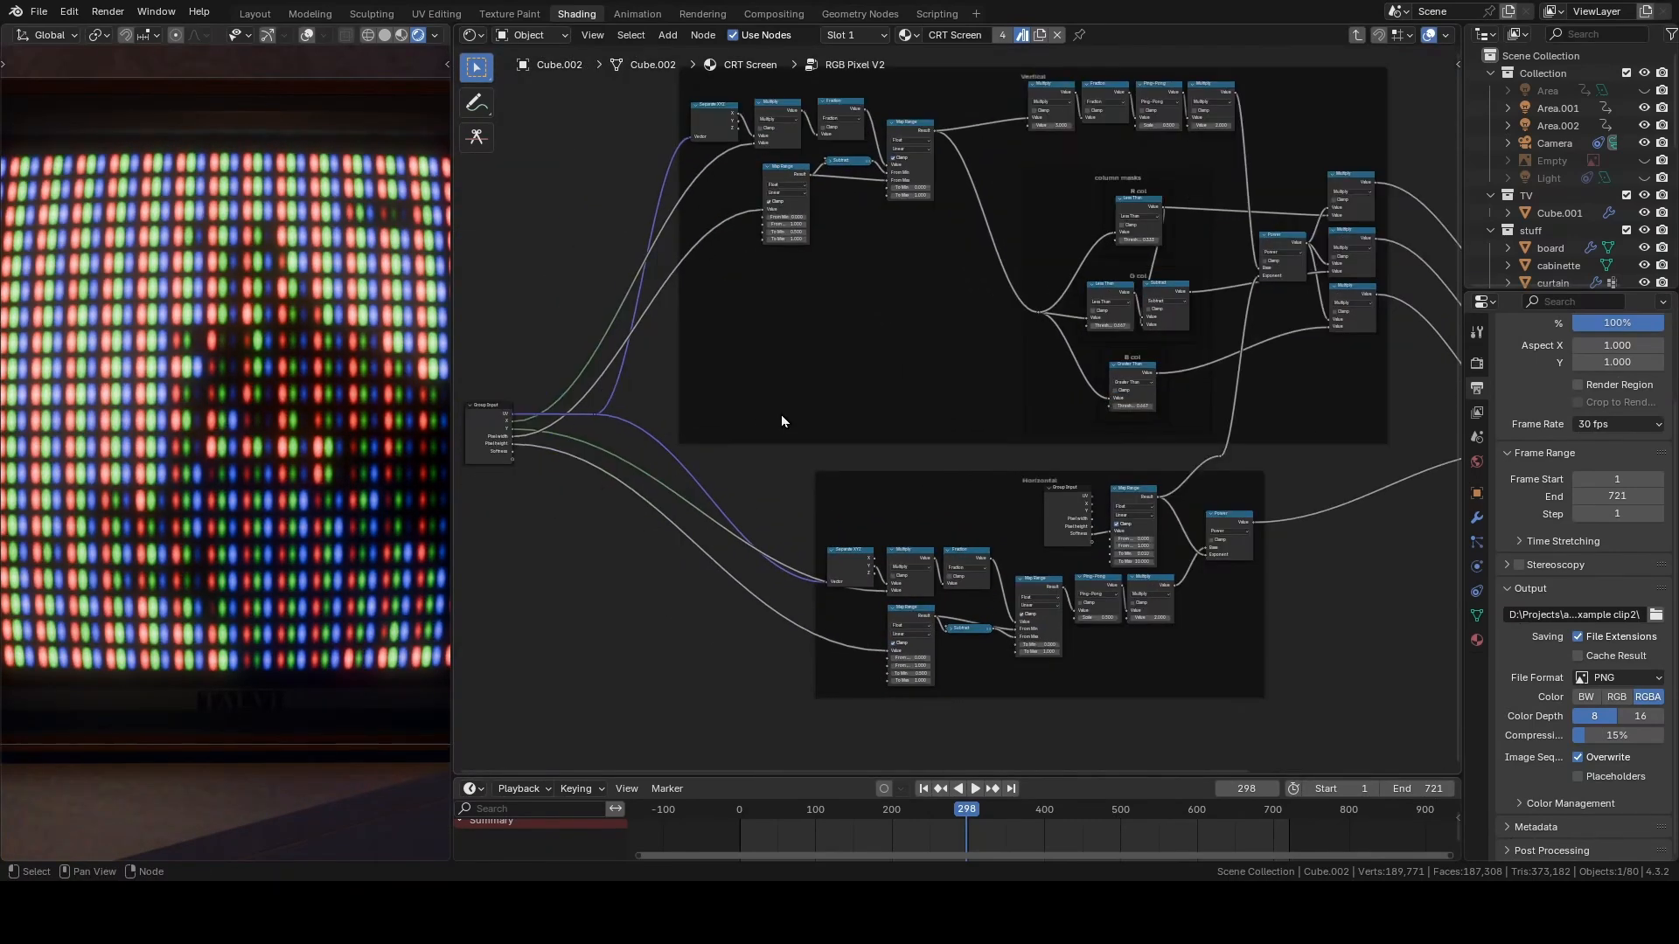
left_click_drag(848, 564, 838, 544)
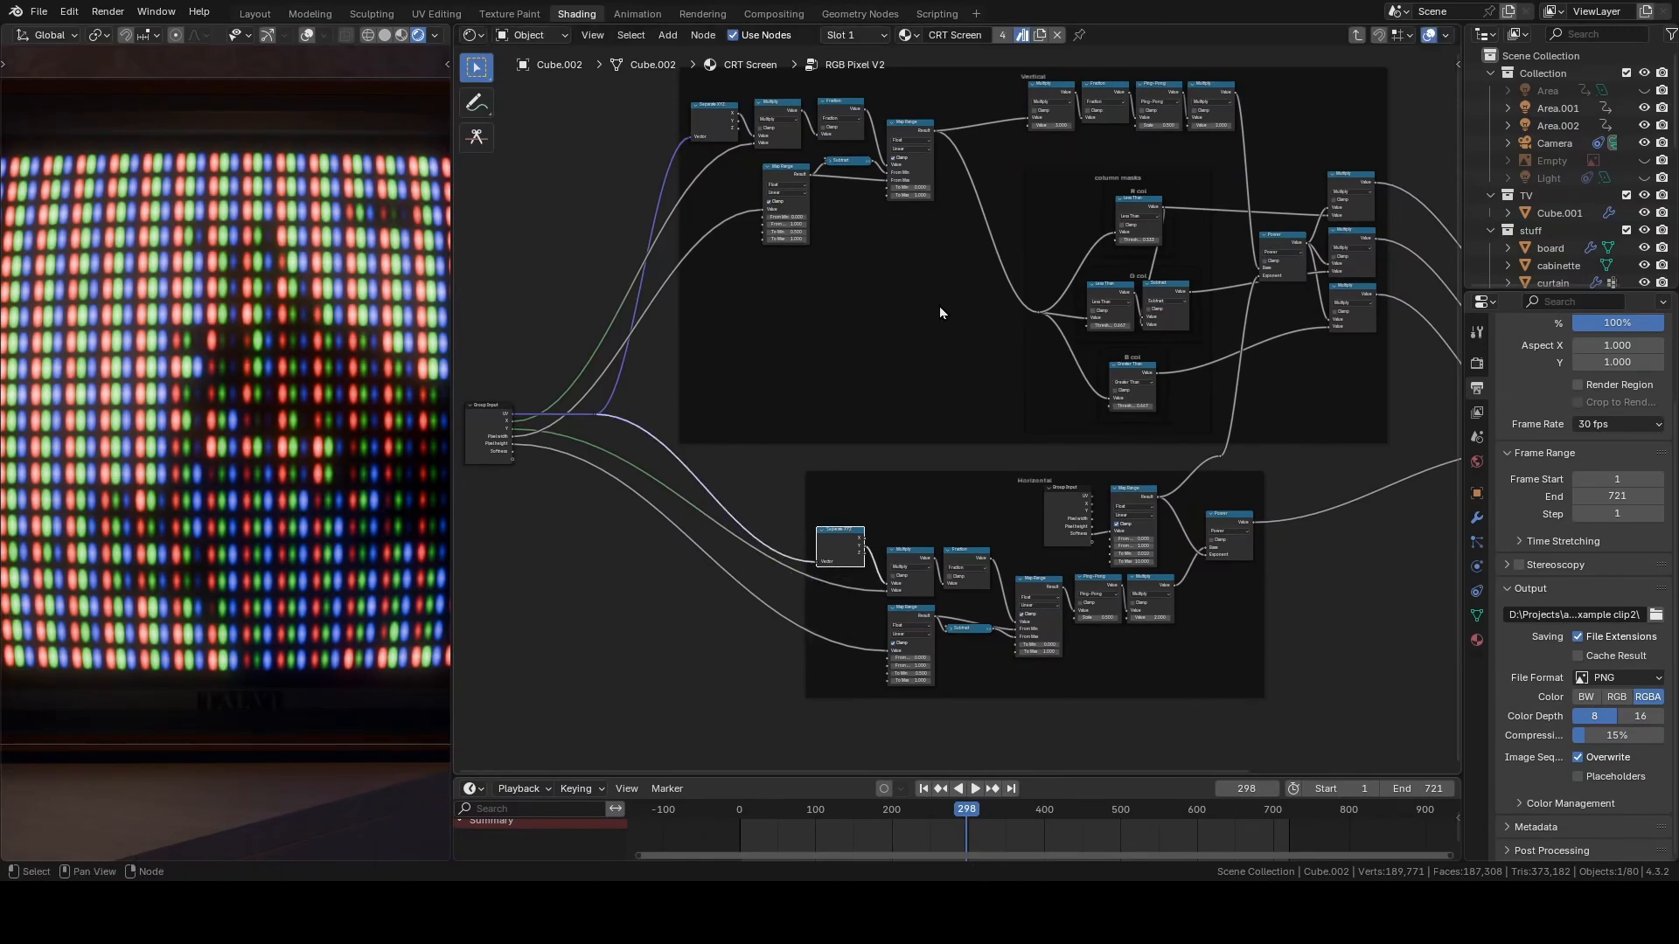
- Preview the Separate XYZ, Multiply and Fraction nodes of the vertical pixel section one by one on the CRT screen
scroll(939, 306, "up", 5)
middle_click_drag(939, 306, 919, 442)
left_click(580, 161, "ctrl+shift")
left_click(677, 149, "ctrl+shift")
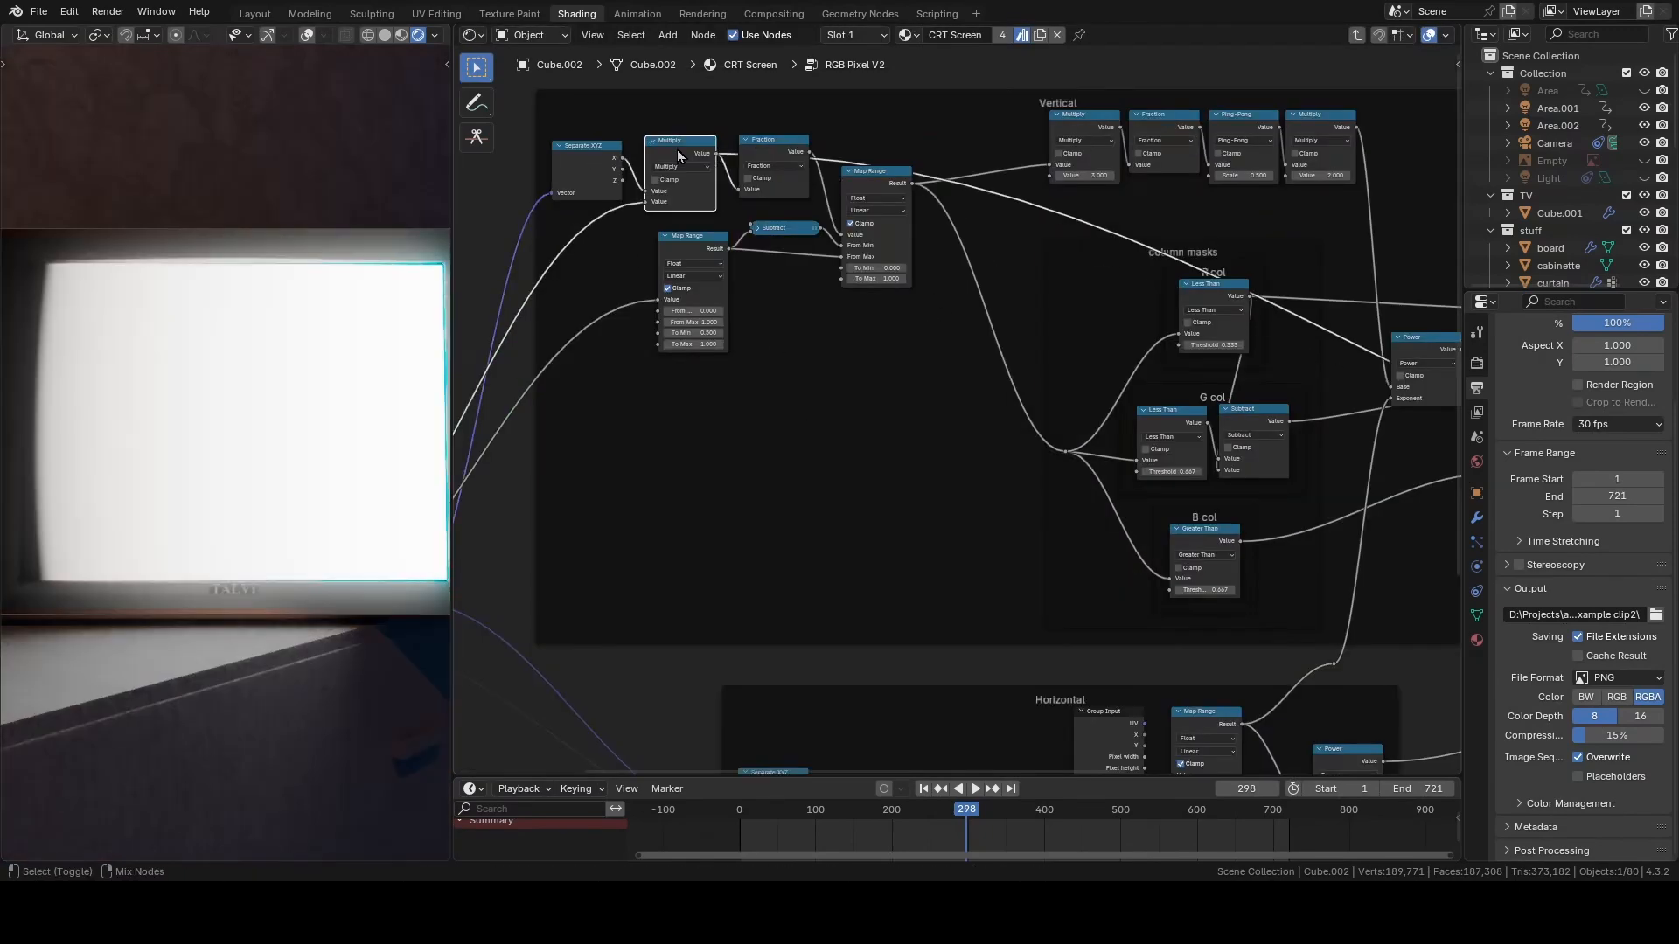
left_click(788, 148, "ctrl+shift")
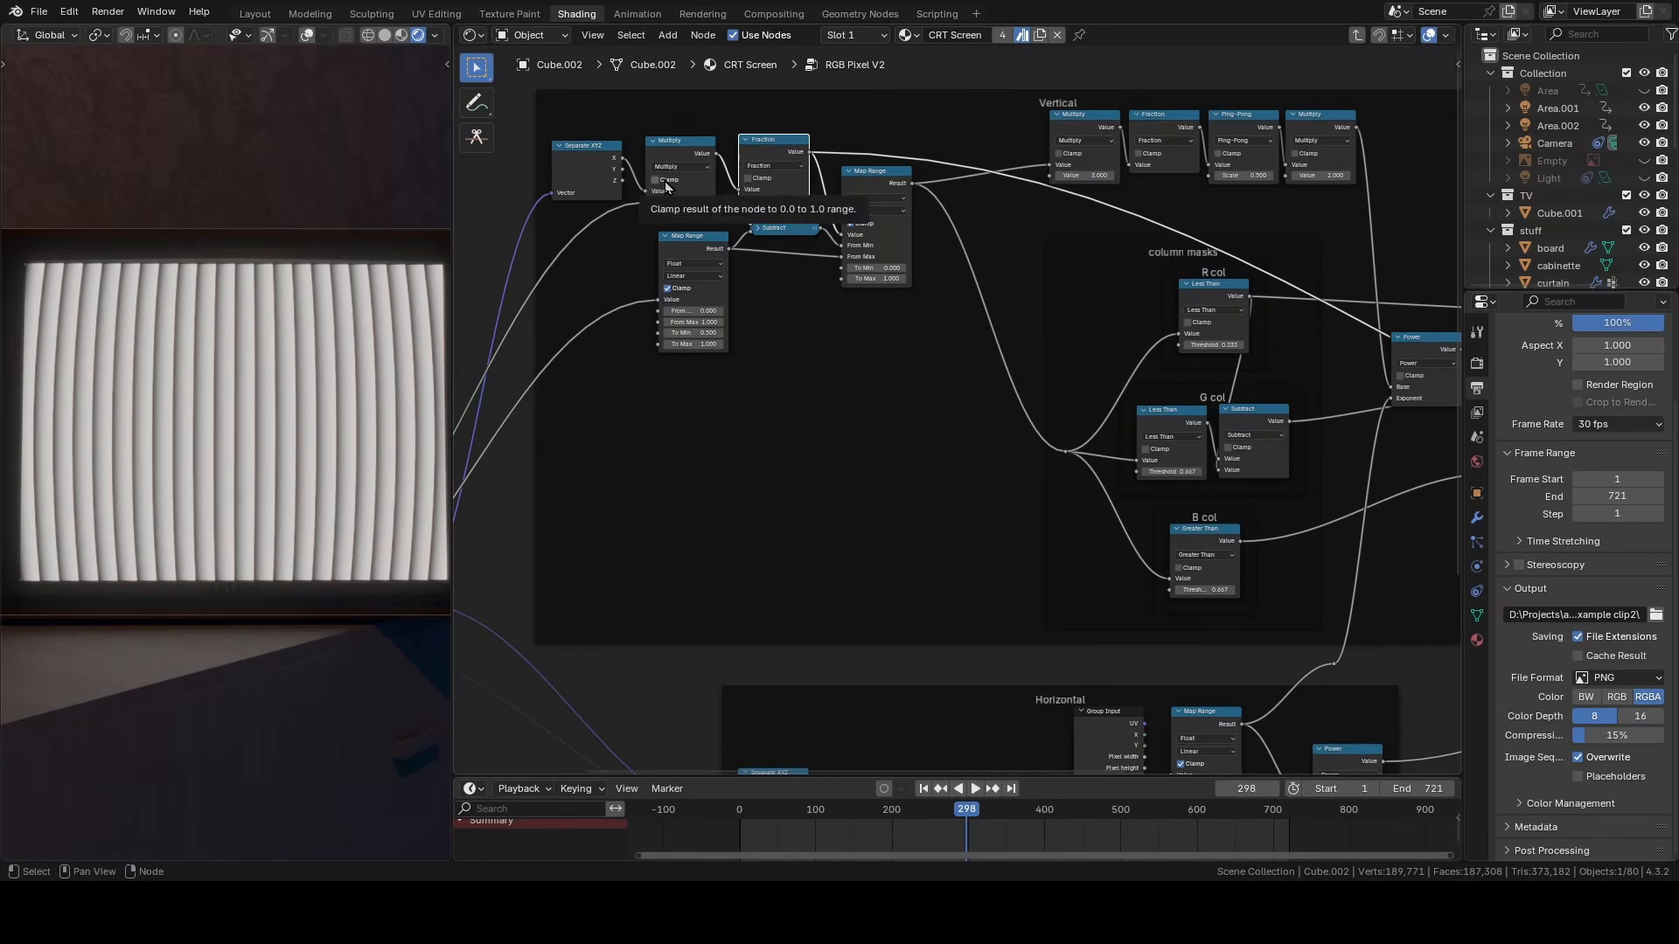
- Trace the Group Input links to the vertical section and select its two Map Range nodes and Subtract node for inspection
middle_click_drag(666, 182, 823, 101)
middle_click_drag(486, 533, 616, 505)
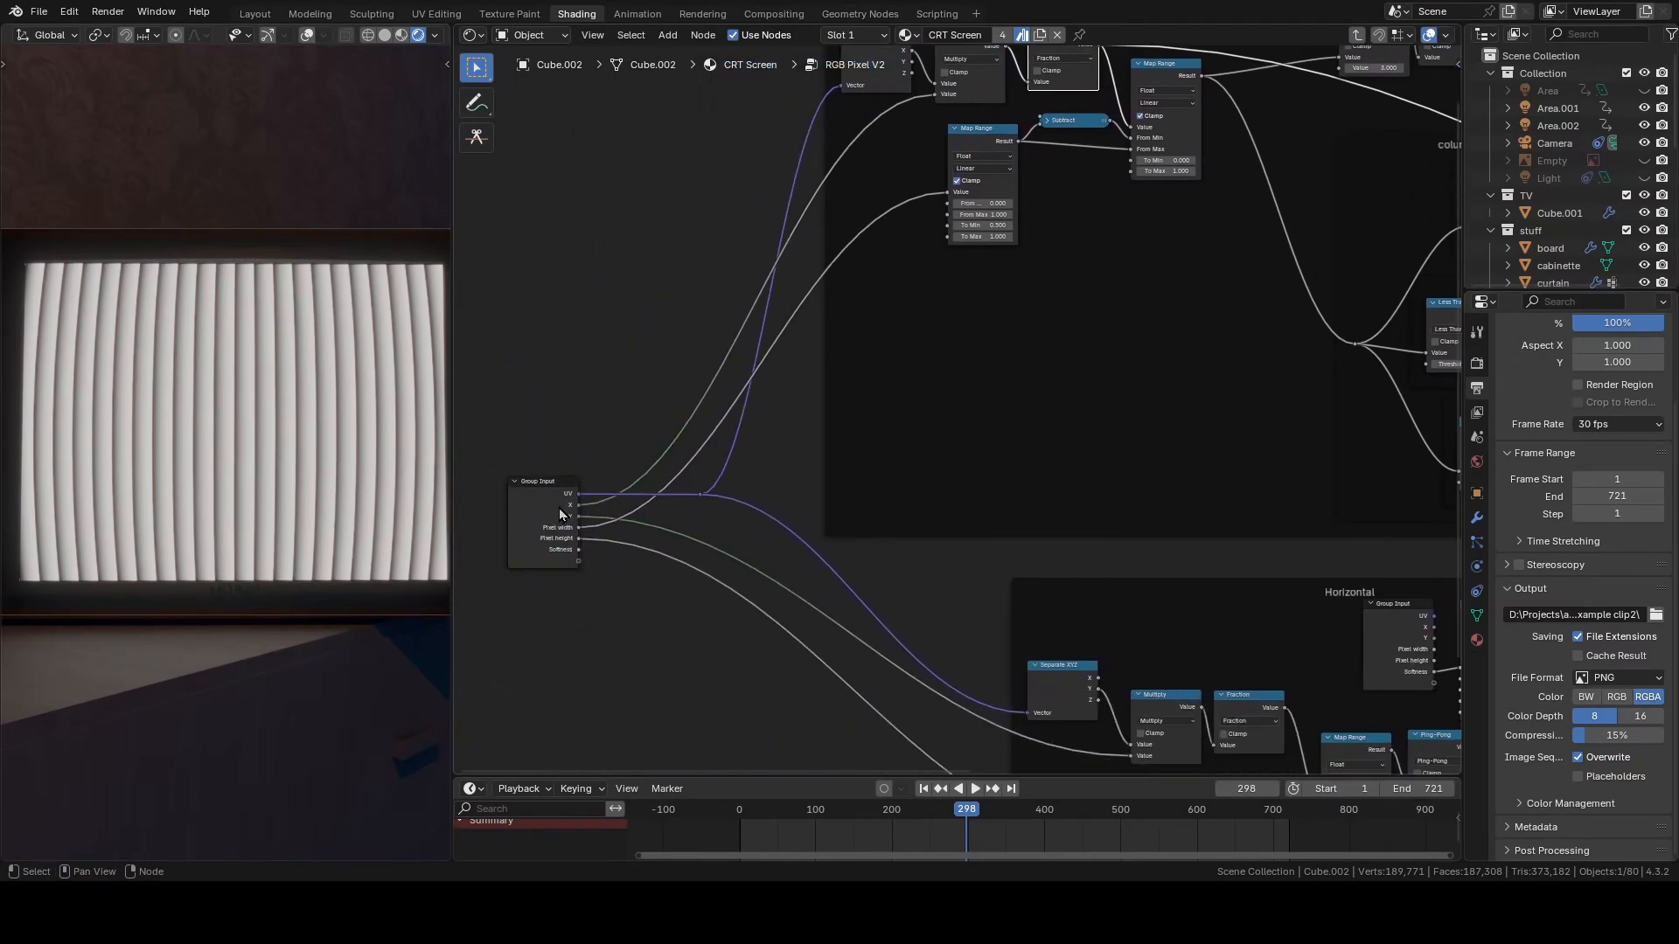
scroll(821, 343, "up", 2)
middle_click_drag(1081, 231, 796, 384)
middle_click_drag(775, 263, 1113, 218)
left_click_drag(1152, 334, 941, 186)
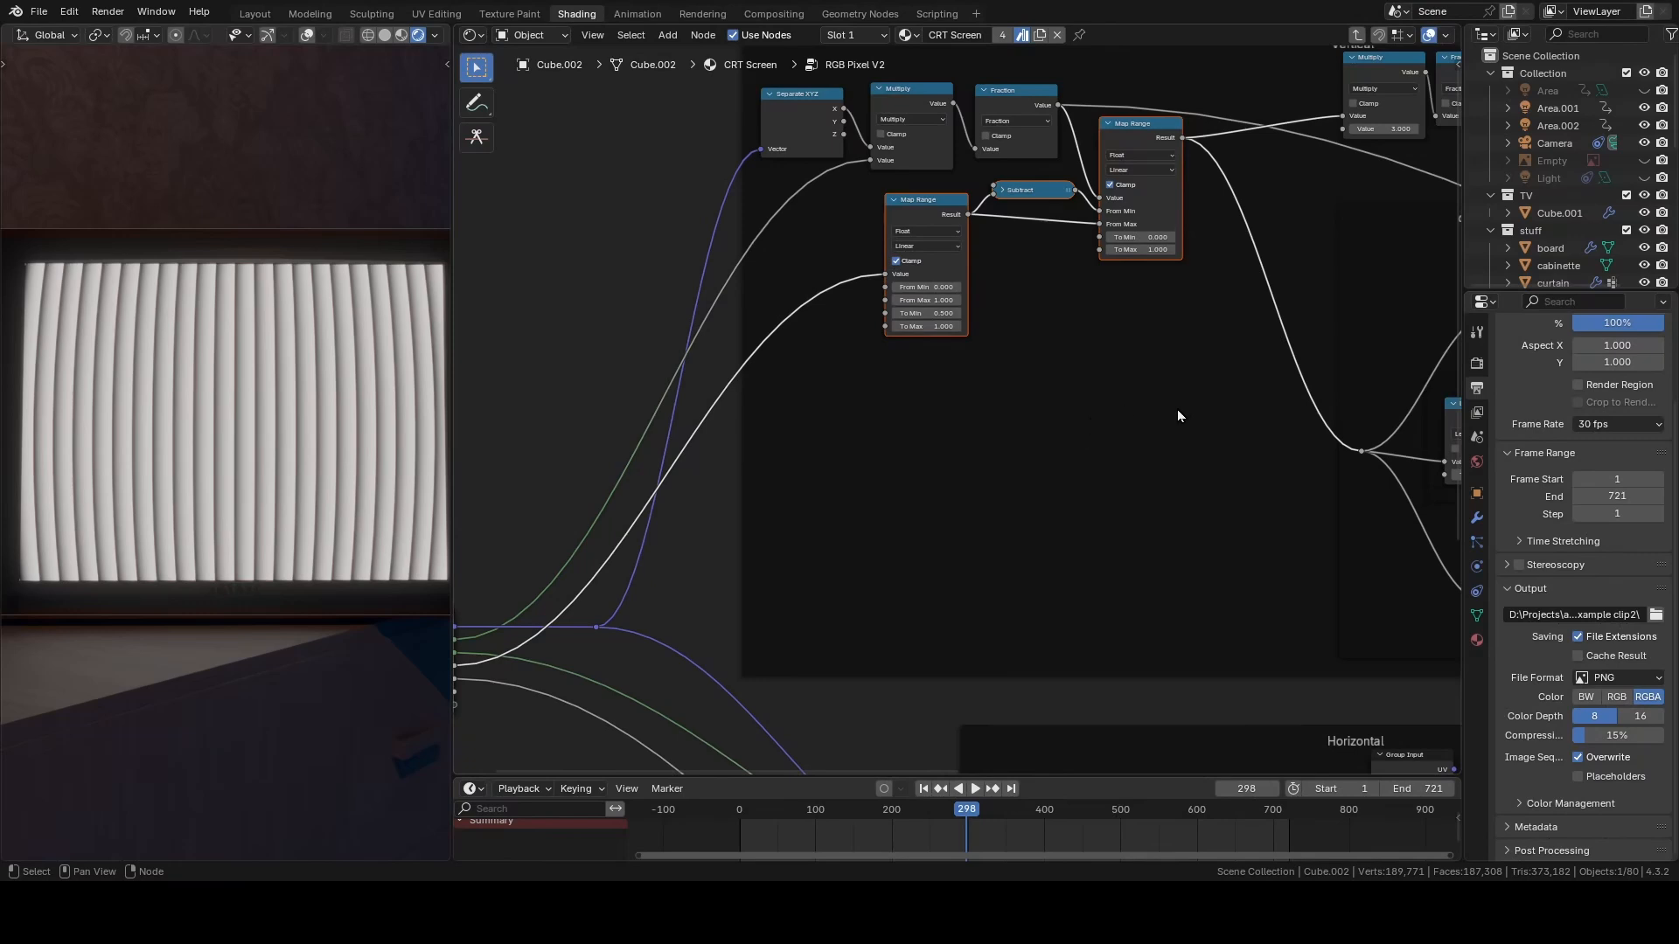
middle_click_drag(1177, 409, 969, 403)
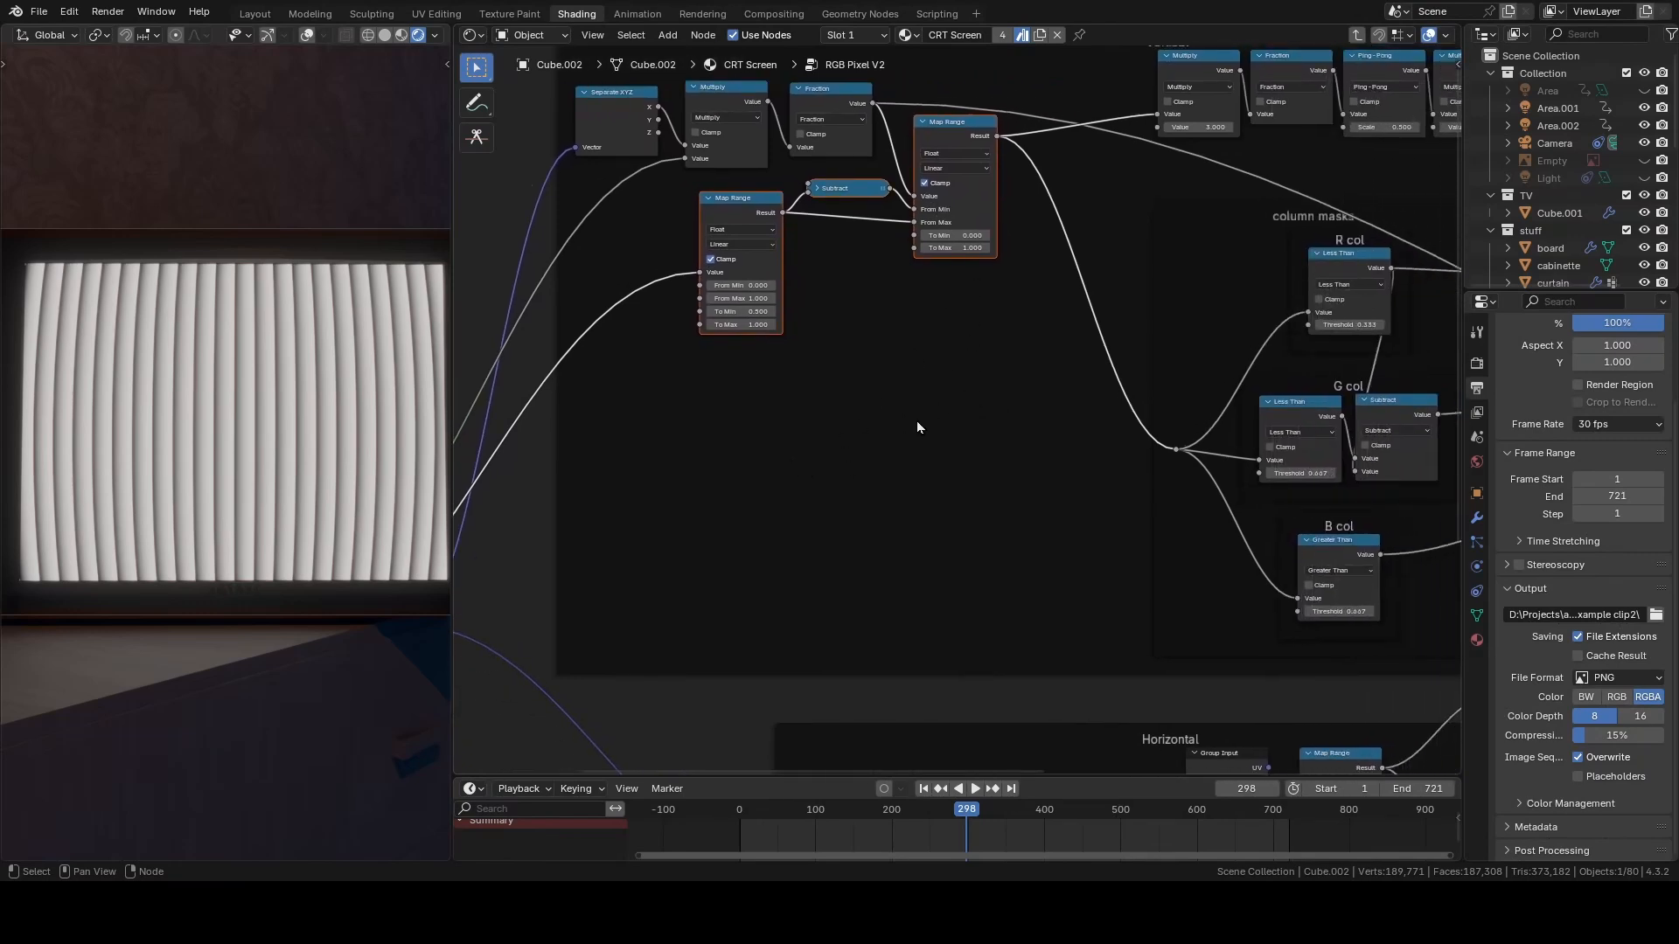
- Reposition the Map Range, Multiply and Fraction nodes inside the Horizontal frame
middle_click_drag(783, 705, 875, 275)
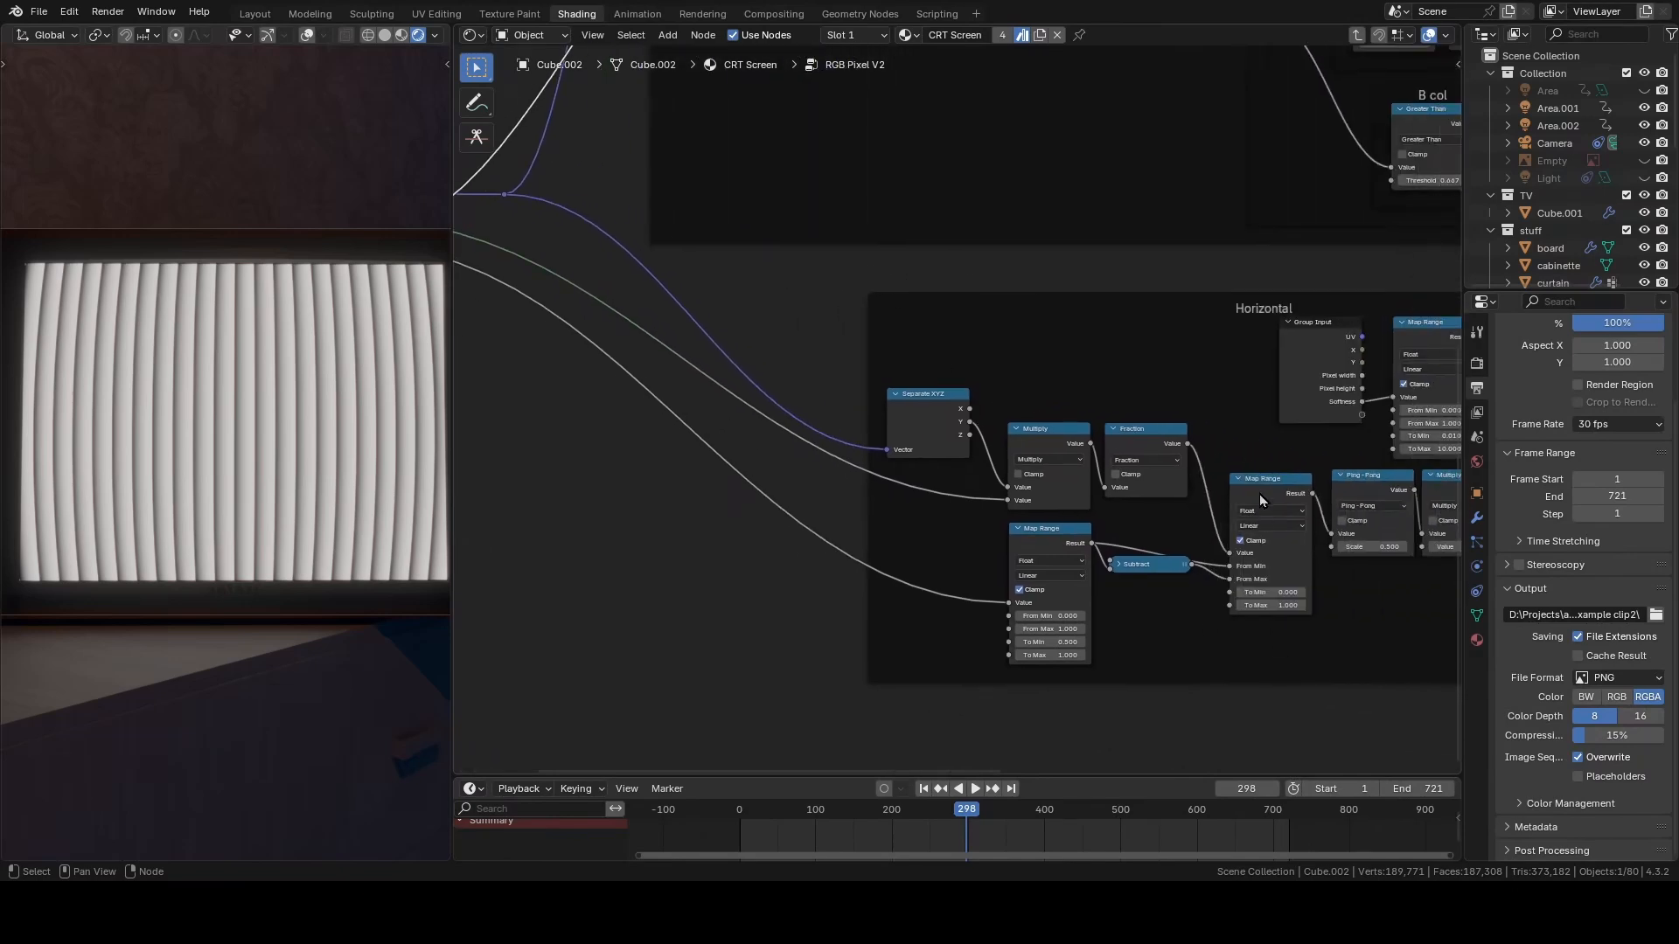
left_click_drag(1259, 495, 1249, 527)
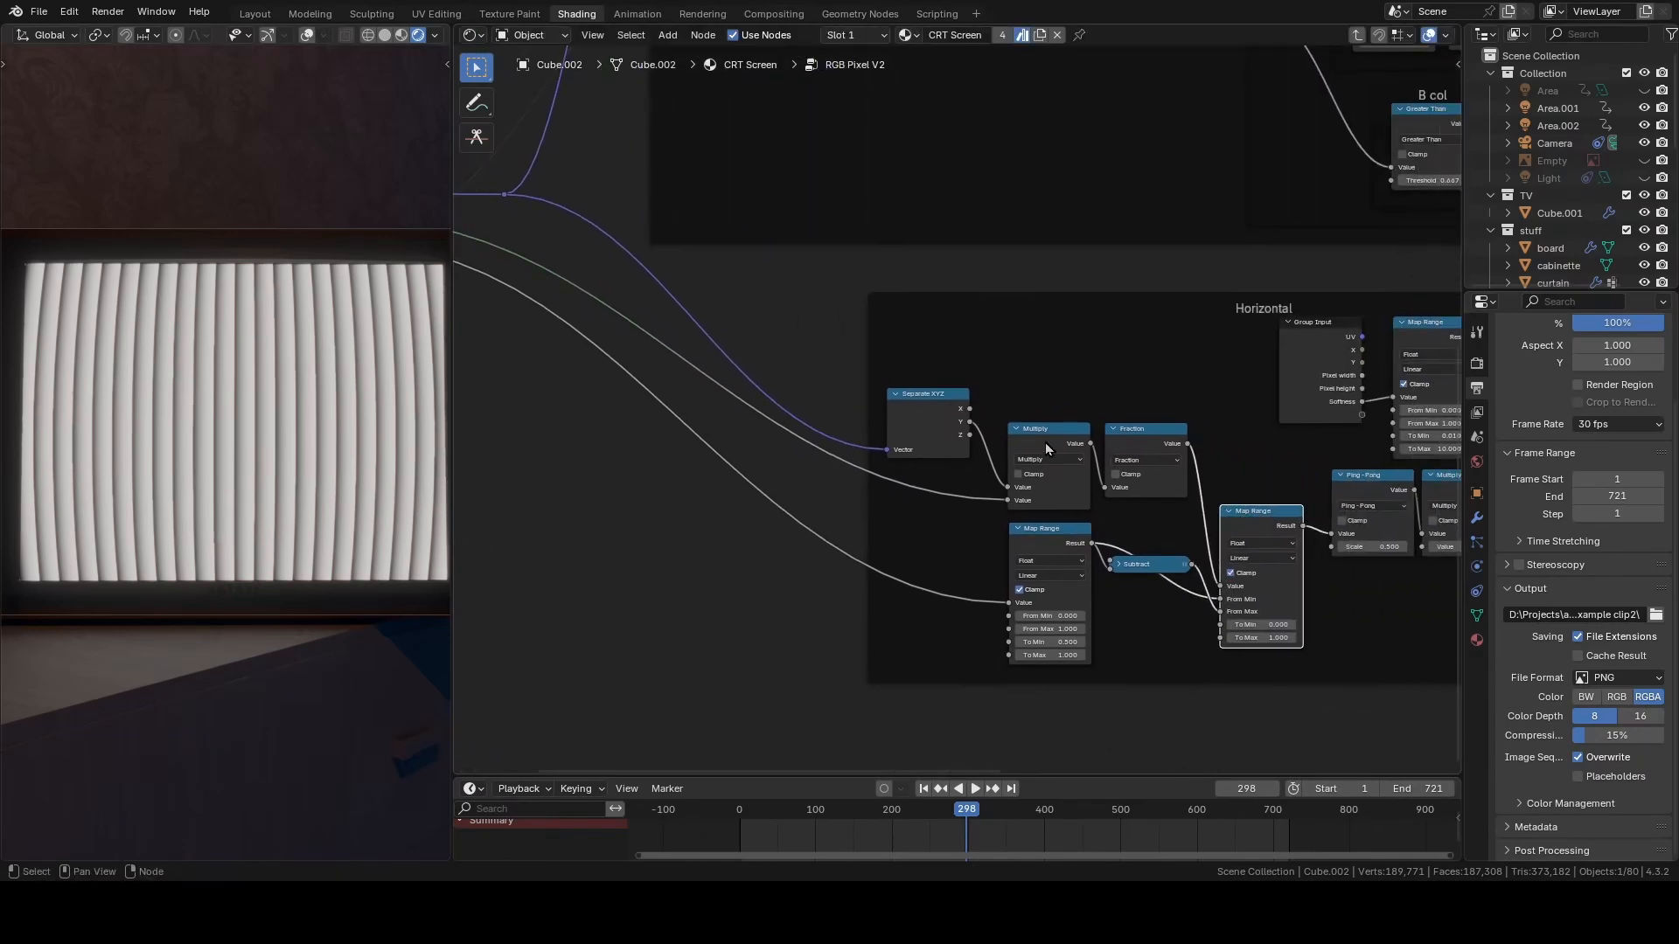
left_click_drag(1046, 448, 1027, 401)
left_click_drag(1135, 442, 1101, 398)
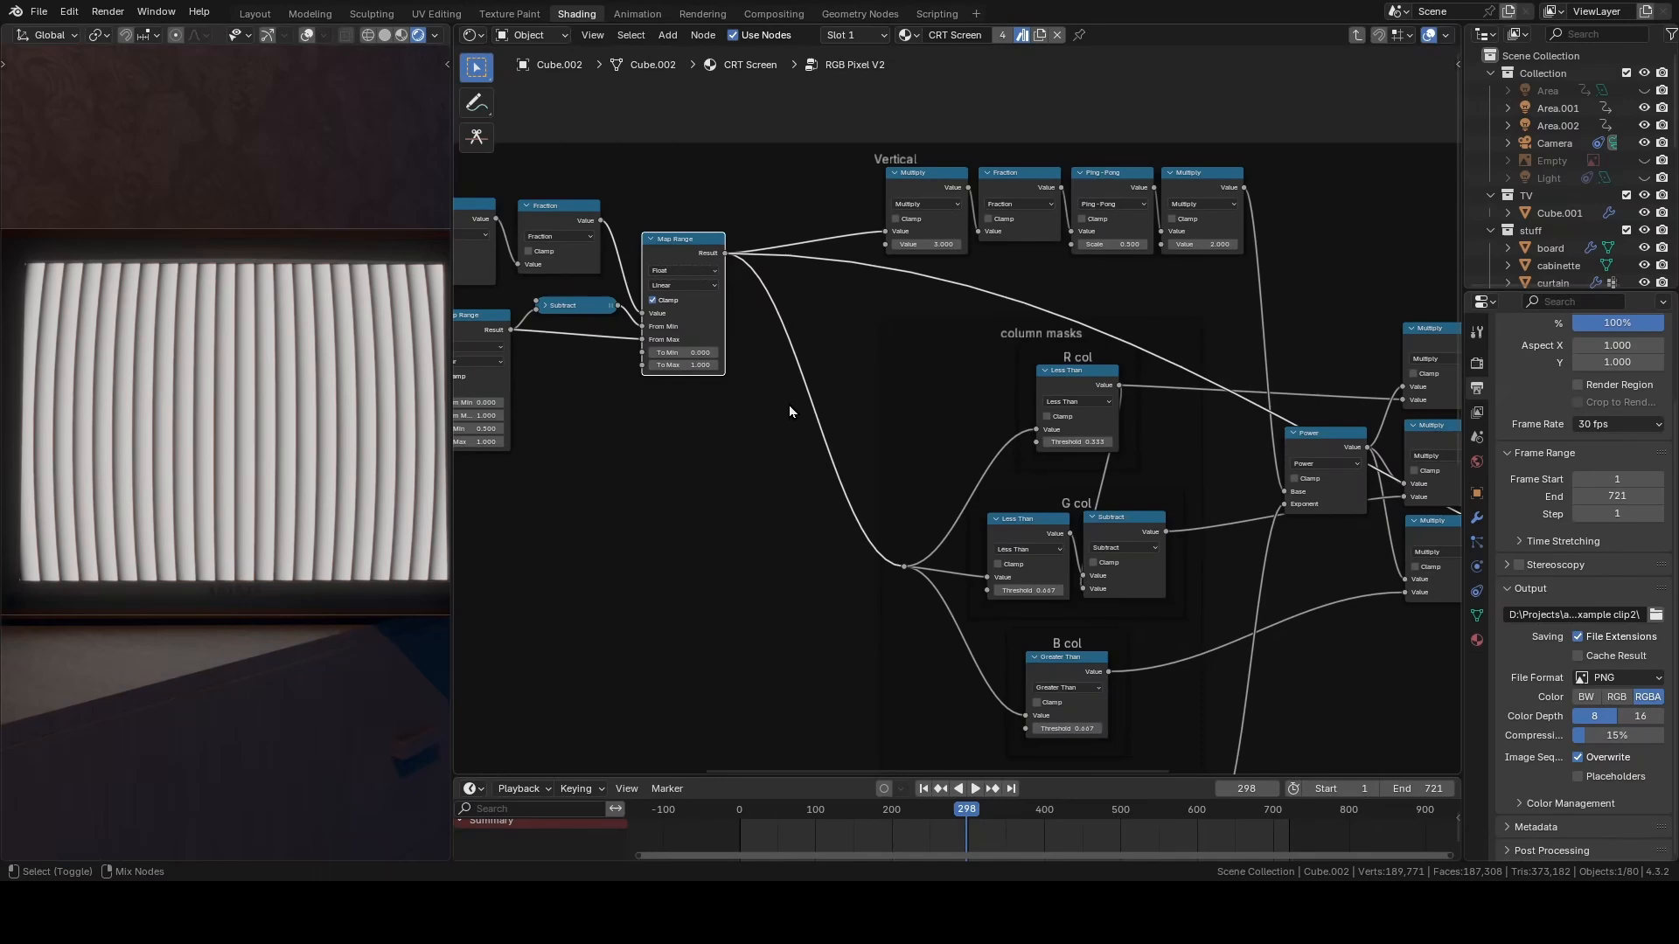
- Preview the Fraction, Ping-Pong and final Multiply nodes of the Vertical chain and examine the stripes up close
middle_click_drag(788, 406, 611, 350)
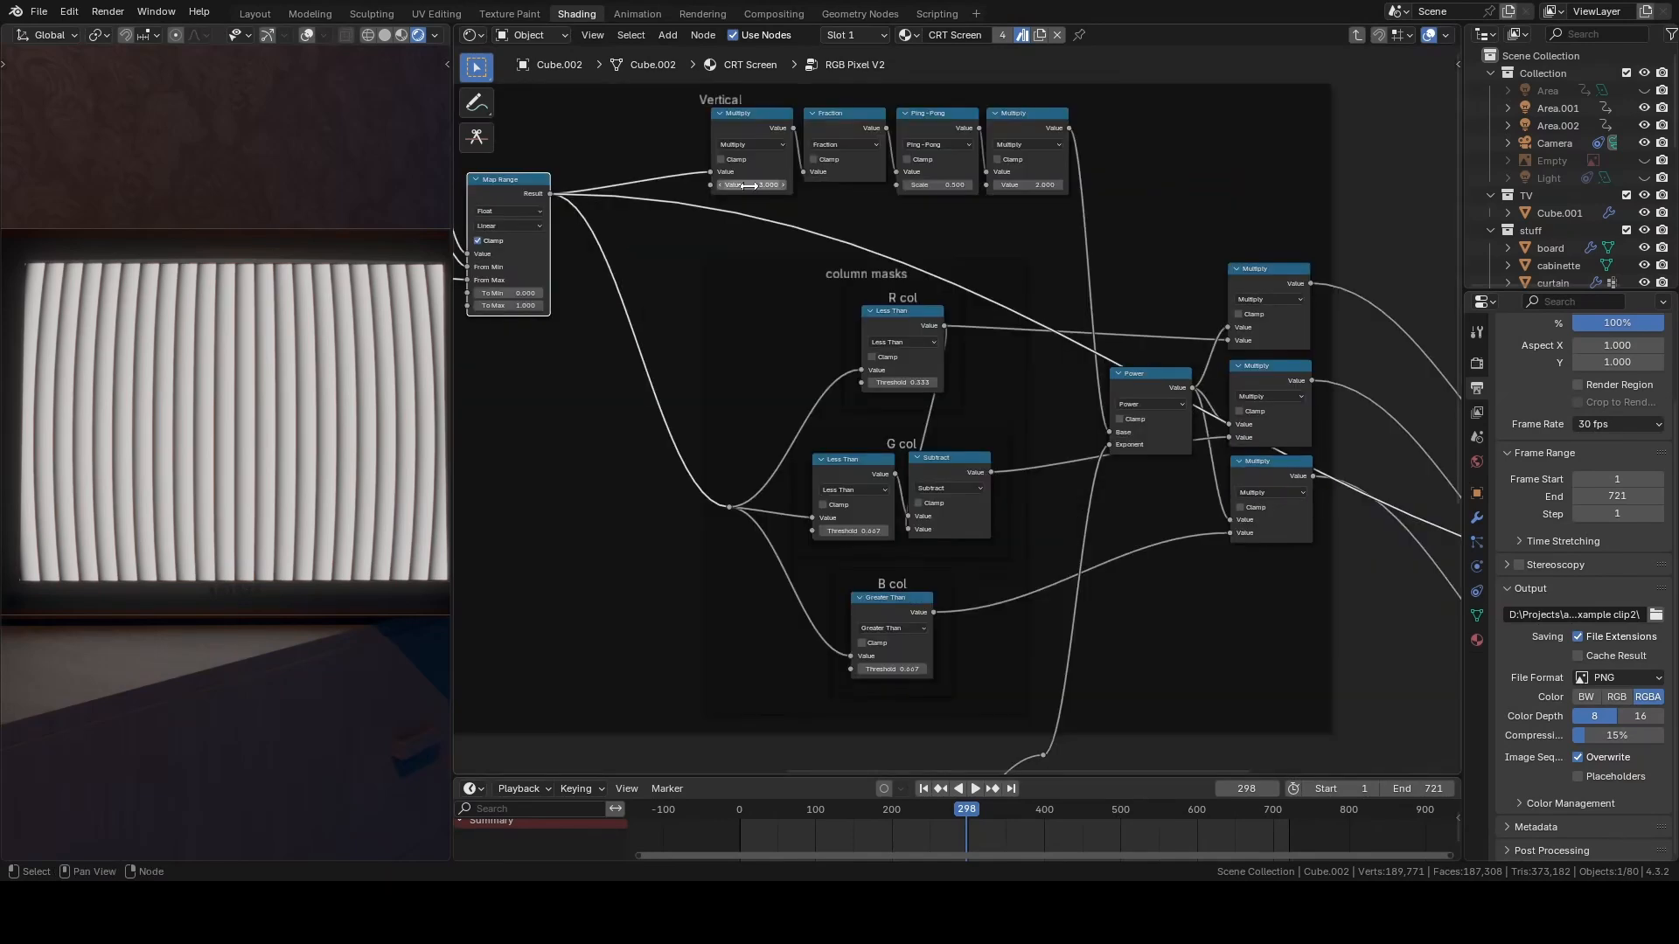
left_click_drag(640, 109, 1098, 150)
left_click(848, 124)
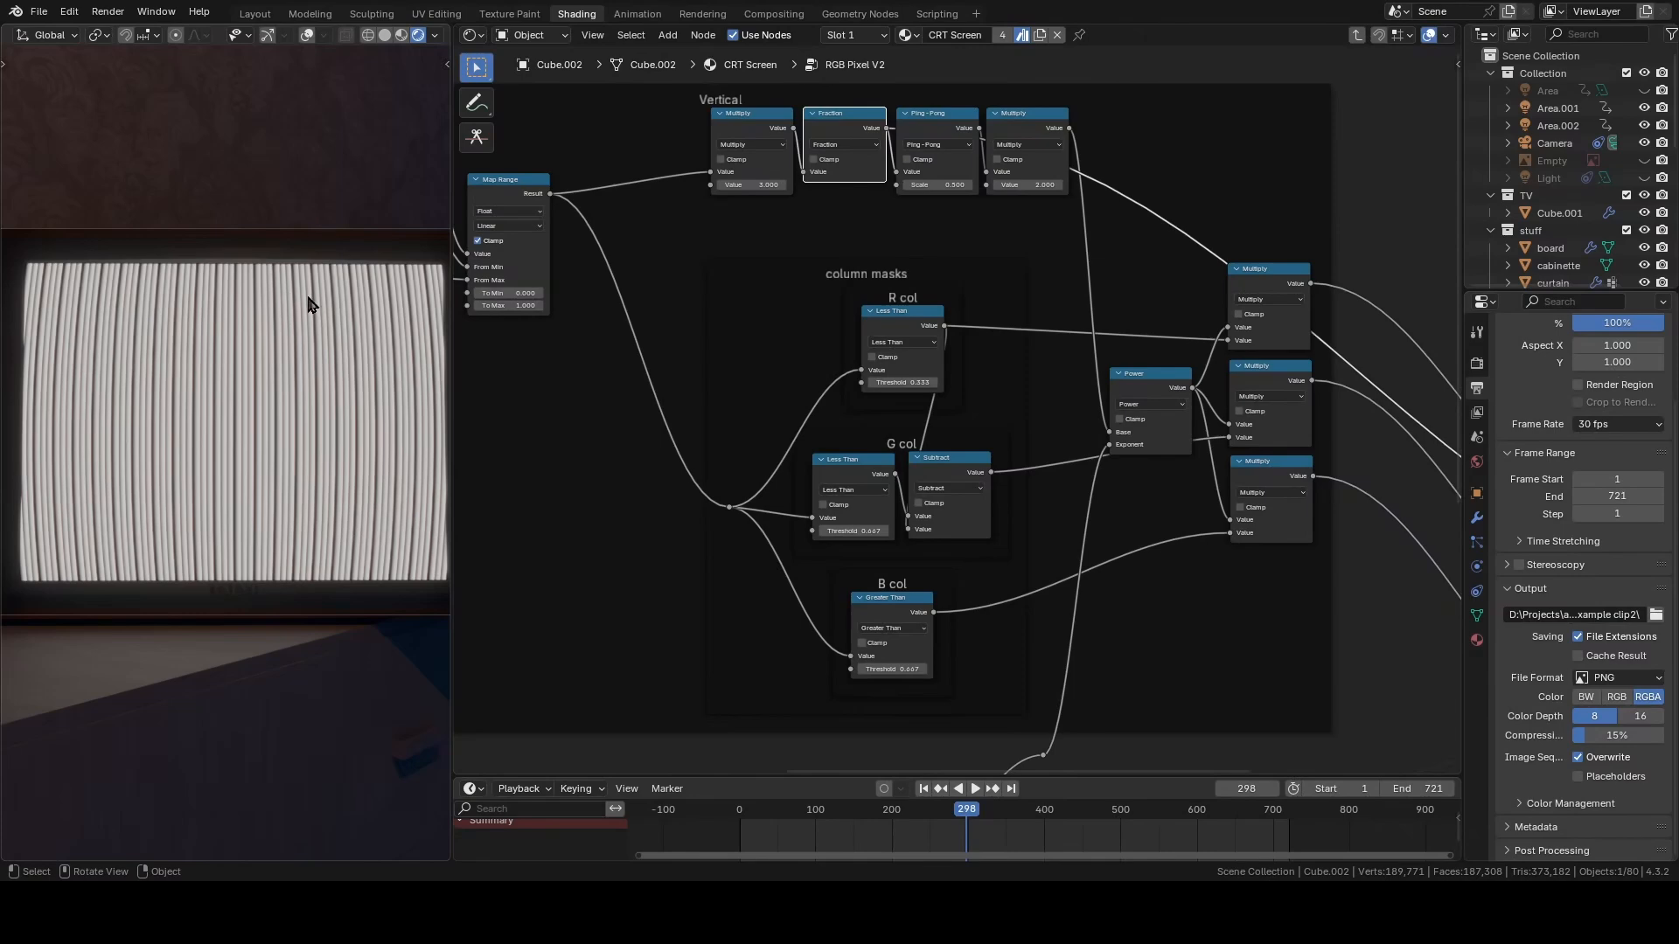
scroll(308, 297, "up", 3)
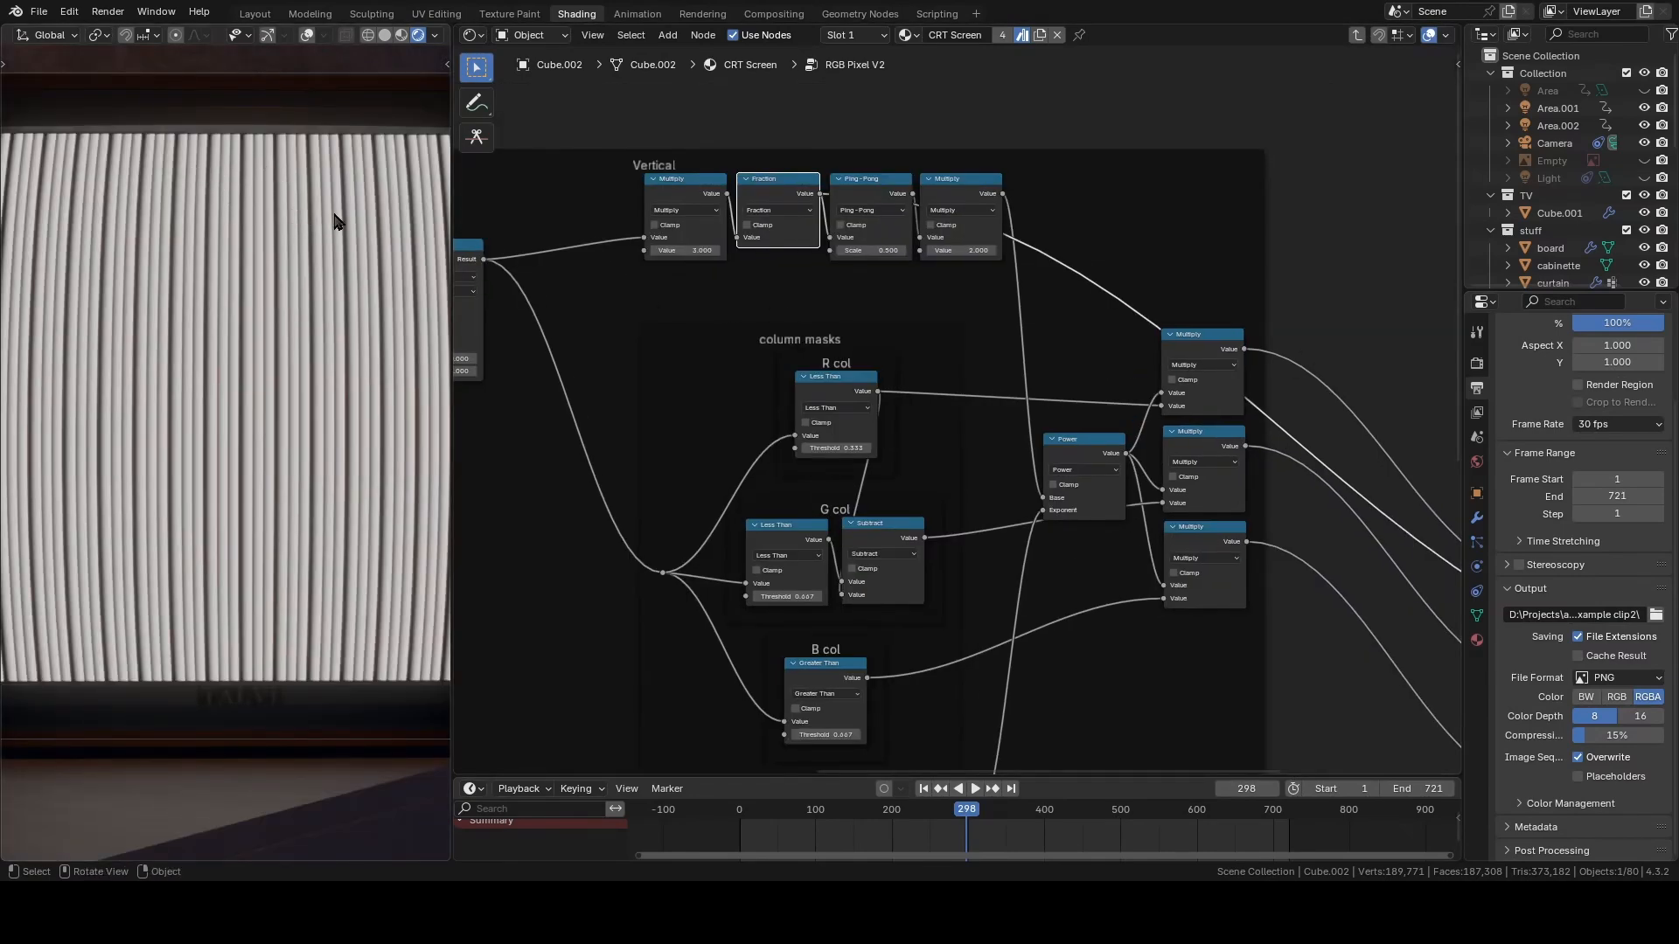
middle_click_drag(1057, 312, 941, 240)
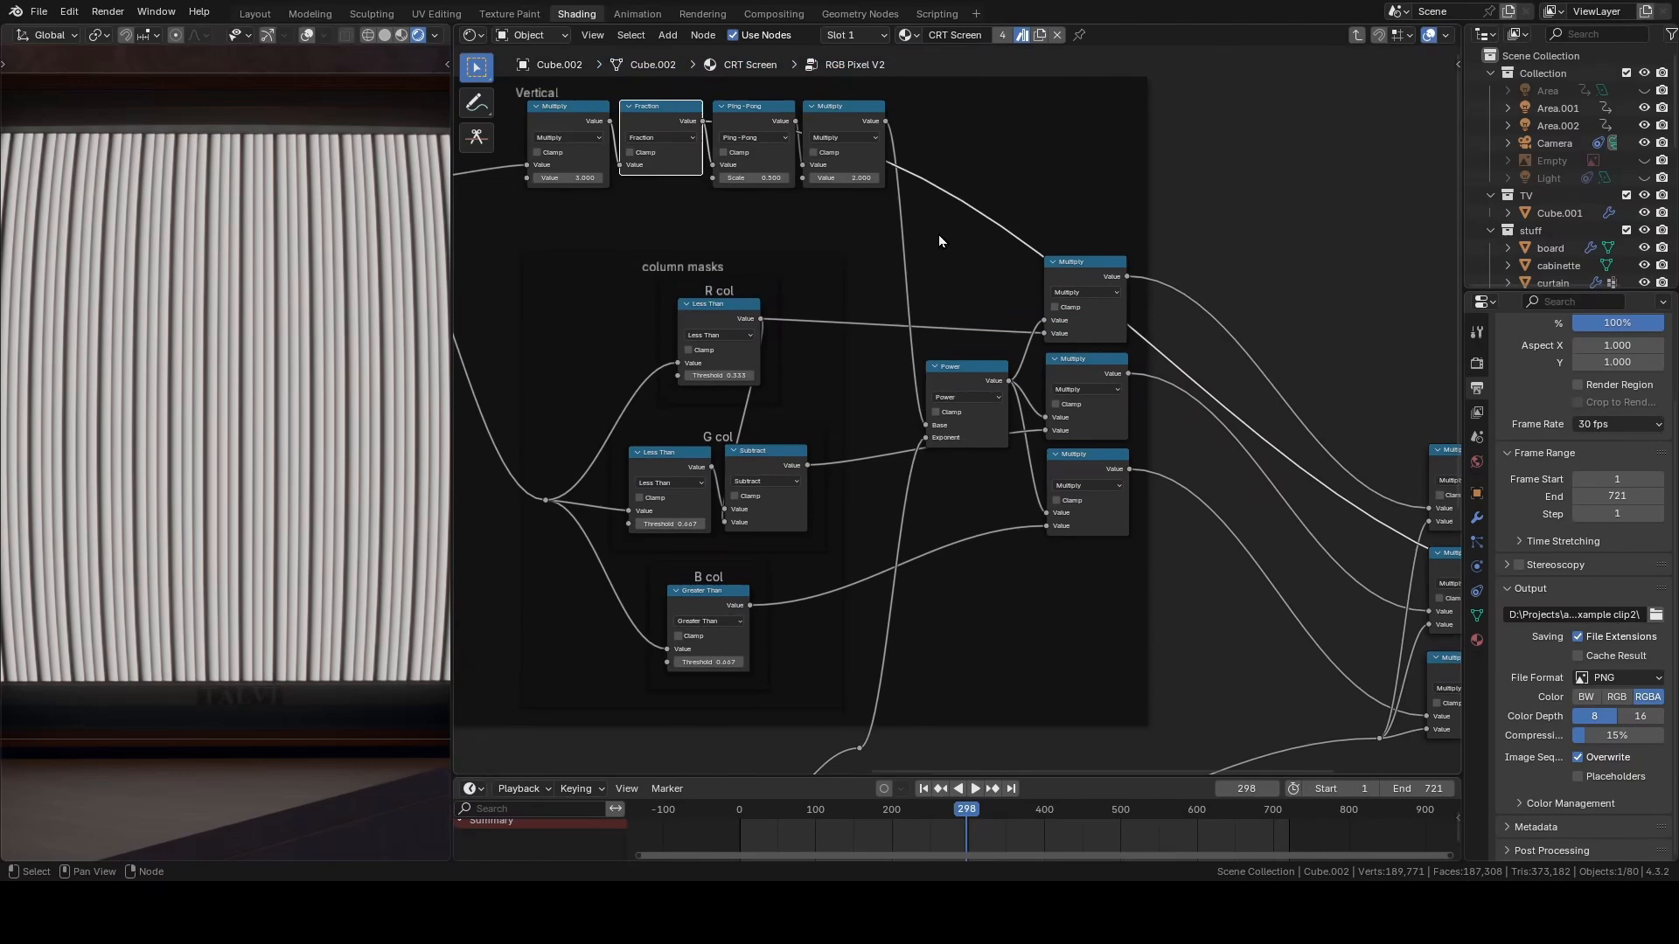
left_click(747, 111, "ctrl+shift")
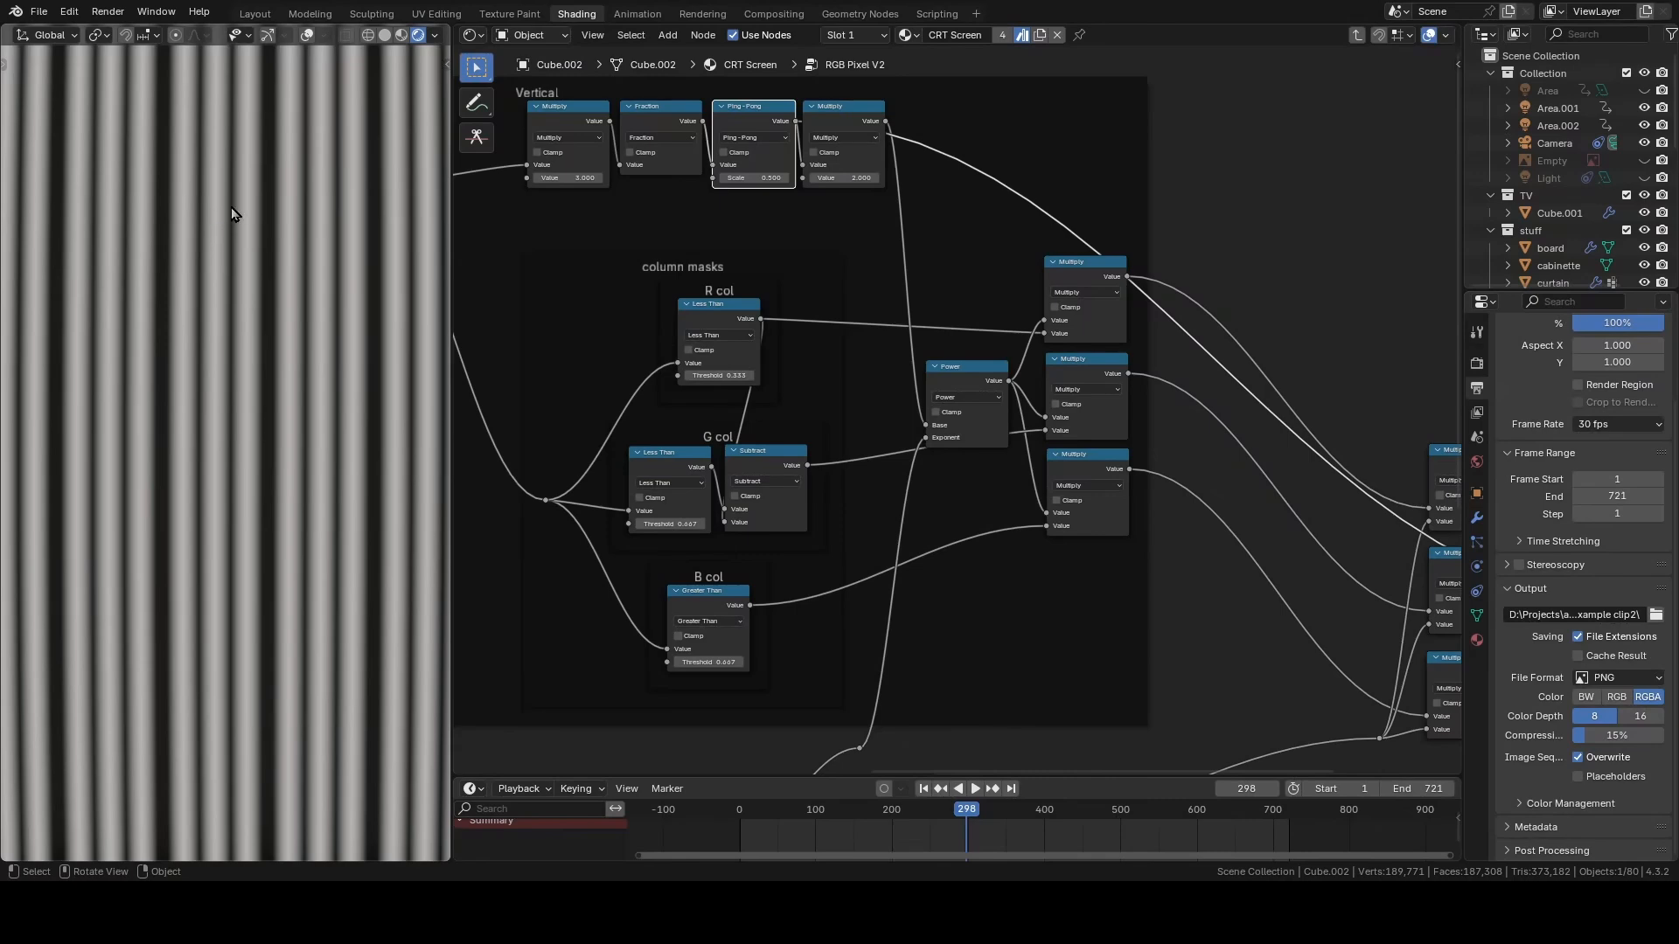
left_click(863, 138, "ctrl+shift")
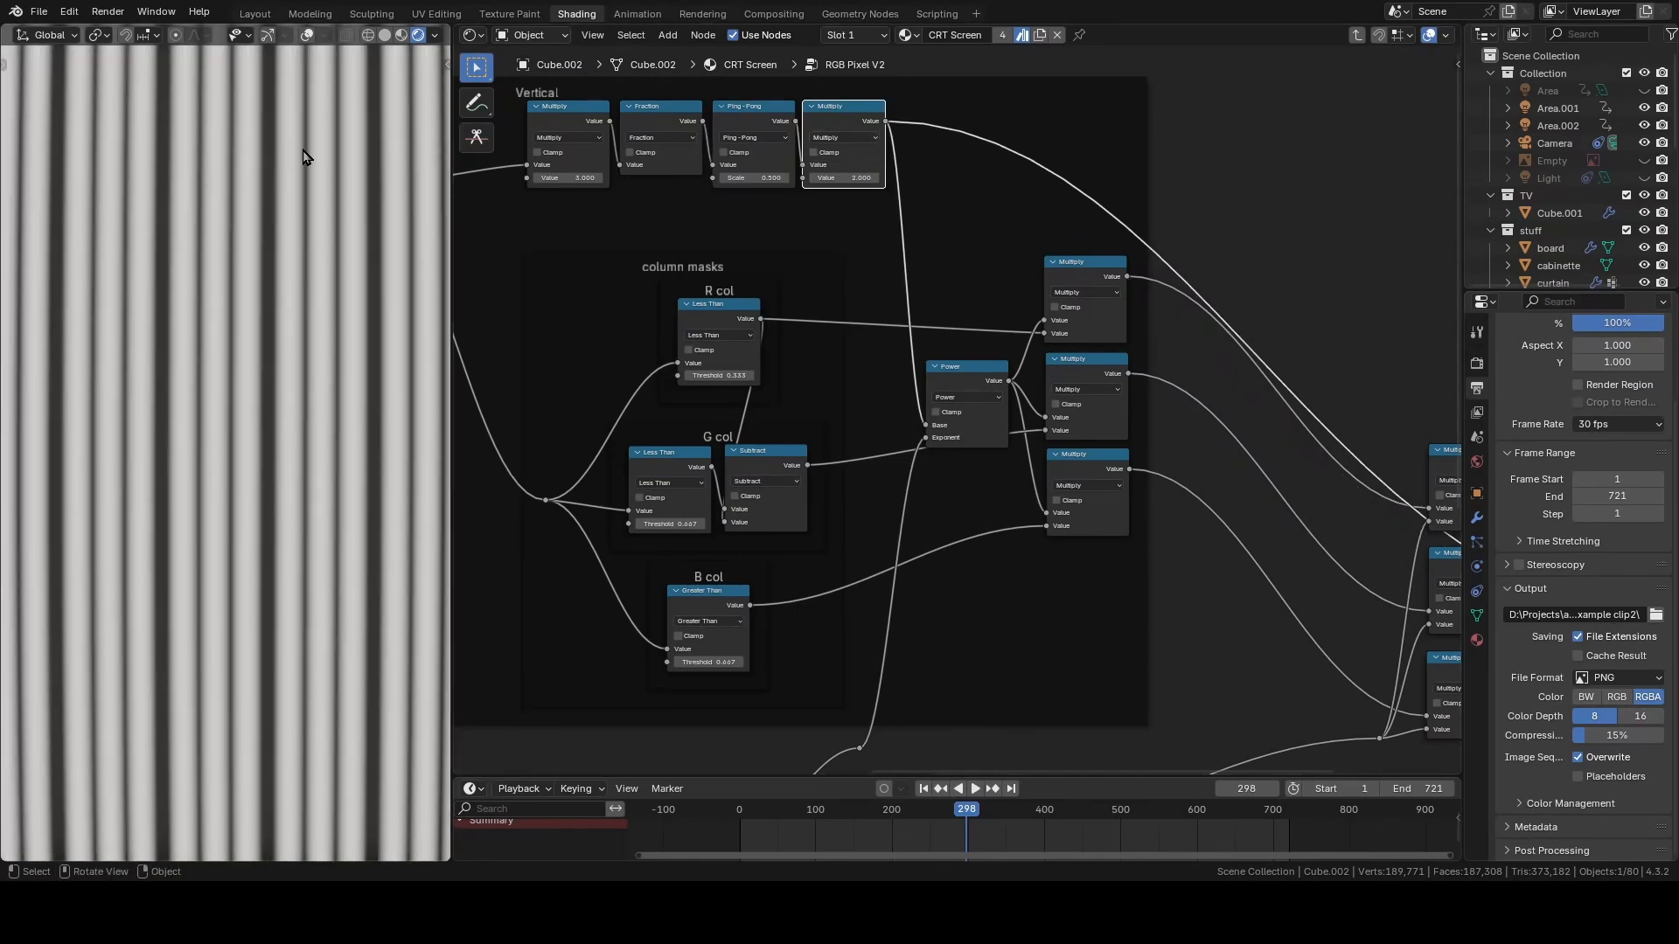
- Preview the R col Less Than and B col Greater Than column masks on the CRT screen
left_click(719, 312, "ctrl+shift")
scroll(769, 384, "down", 1)
middle_click_drag(799, 427, 948, 290)
scroll(946, 398, "up", 4)
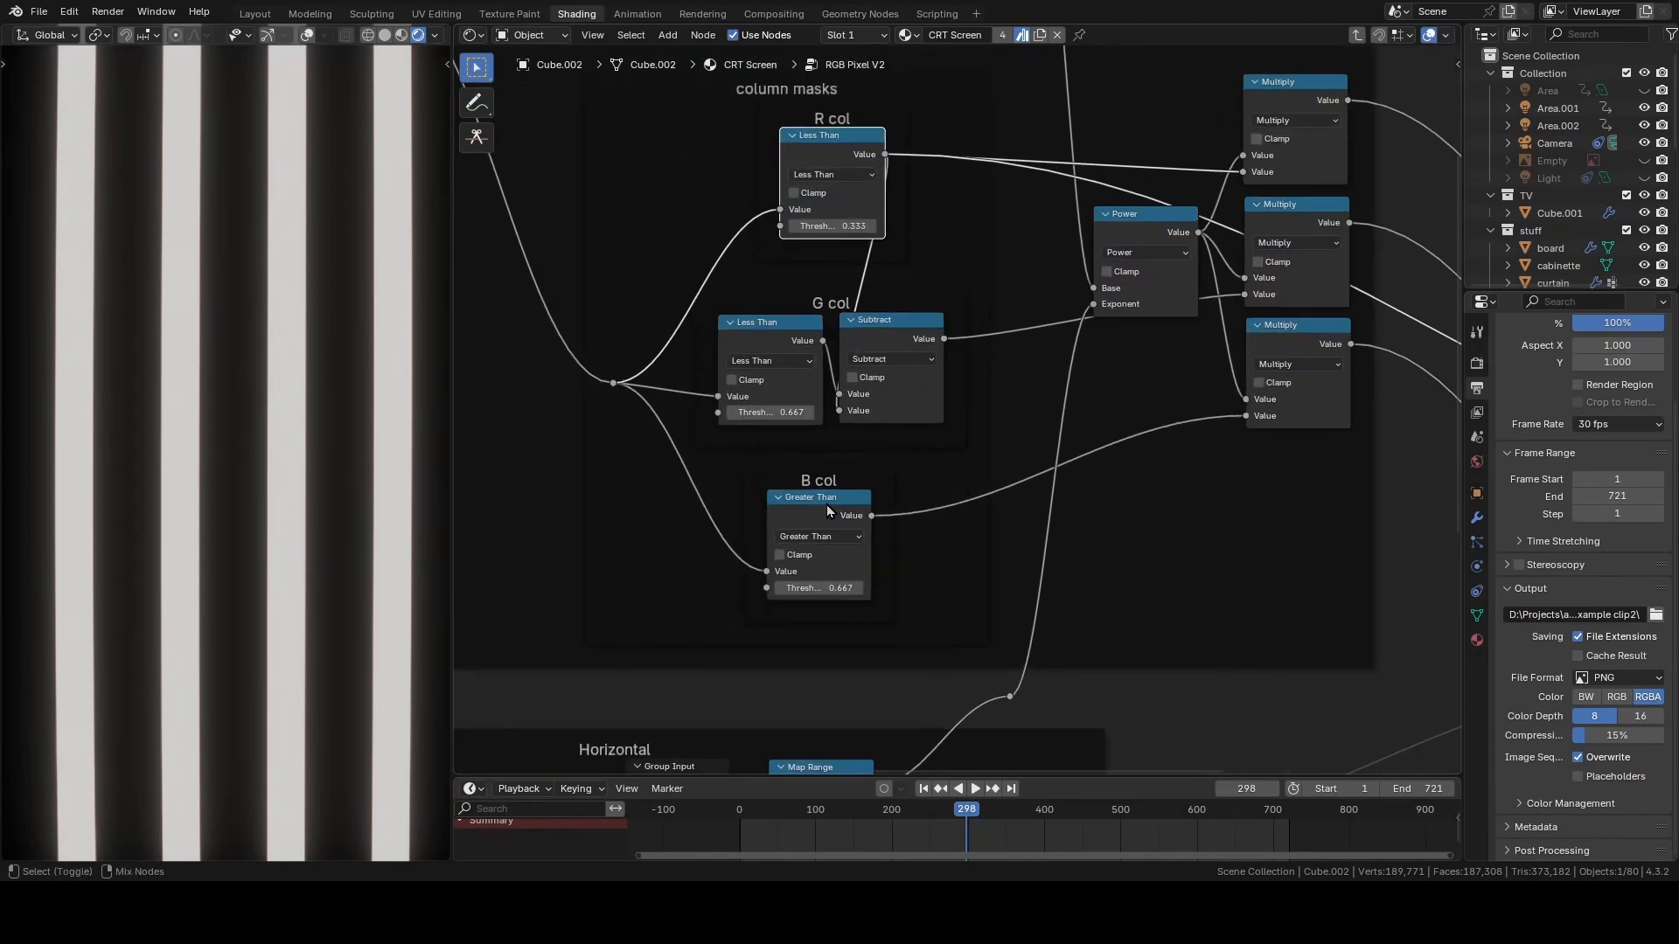
middle_click_drag(911, 472, 912, 530)
left_click(817, 573, "ctrl+shift")
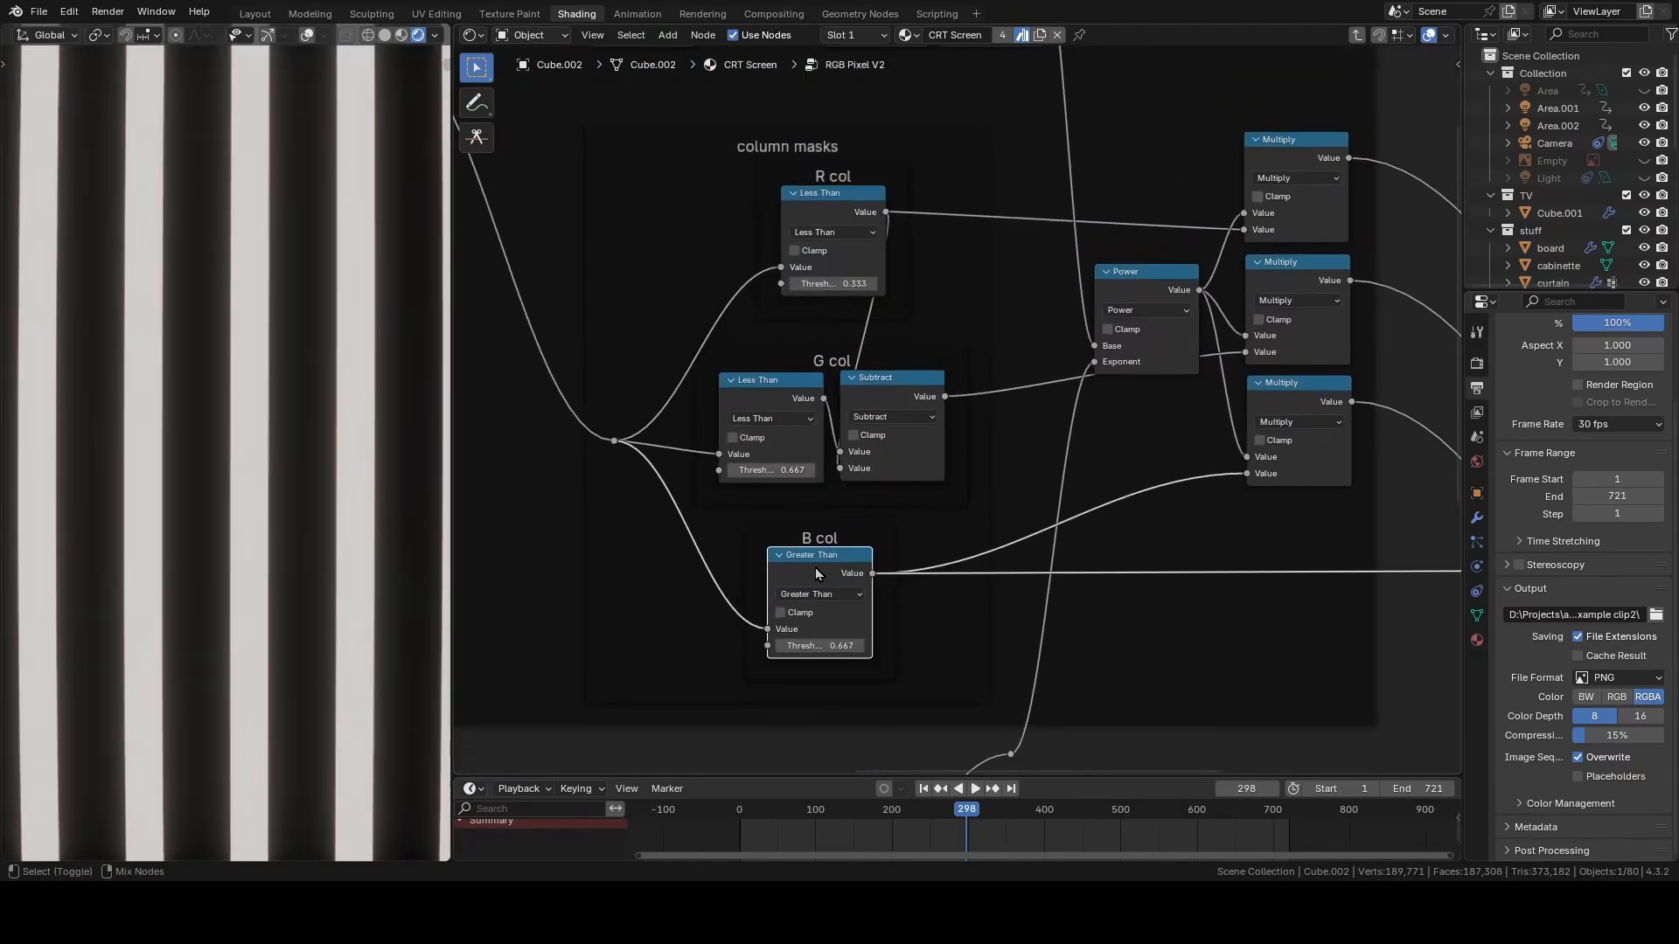
left_click(841, 220, "ctrl+shift")
- Preview the three Multiply nodes that combine the column masks with the Power node, and select all three
scroll(968, 411, "down", 2)
middle_click_drag(976, 432, 843, 451)
left_click(994, 247, "ctrl+shift")
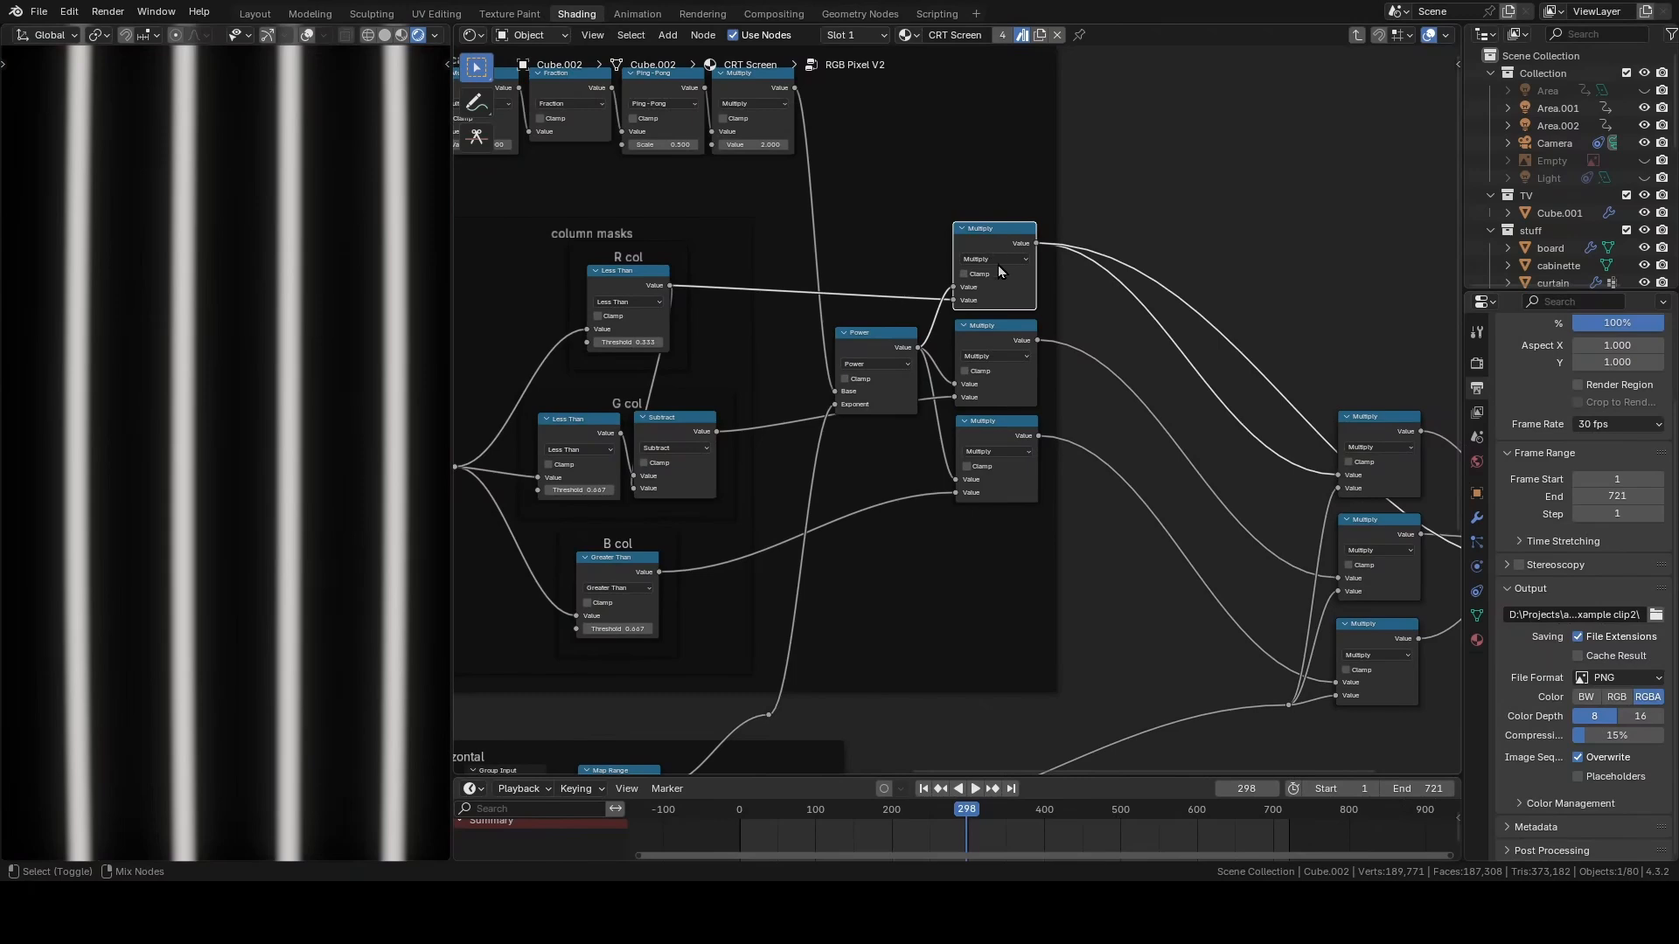
left_click(1004, 334, "ctrl+shift")
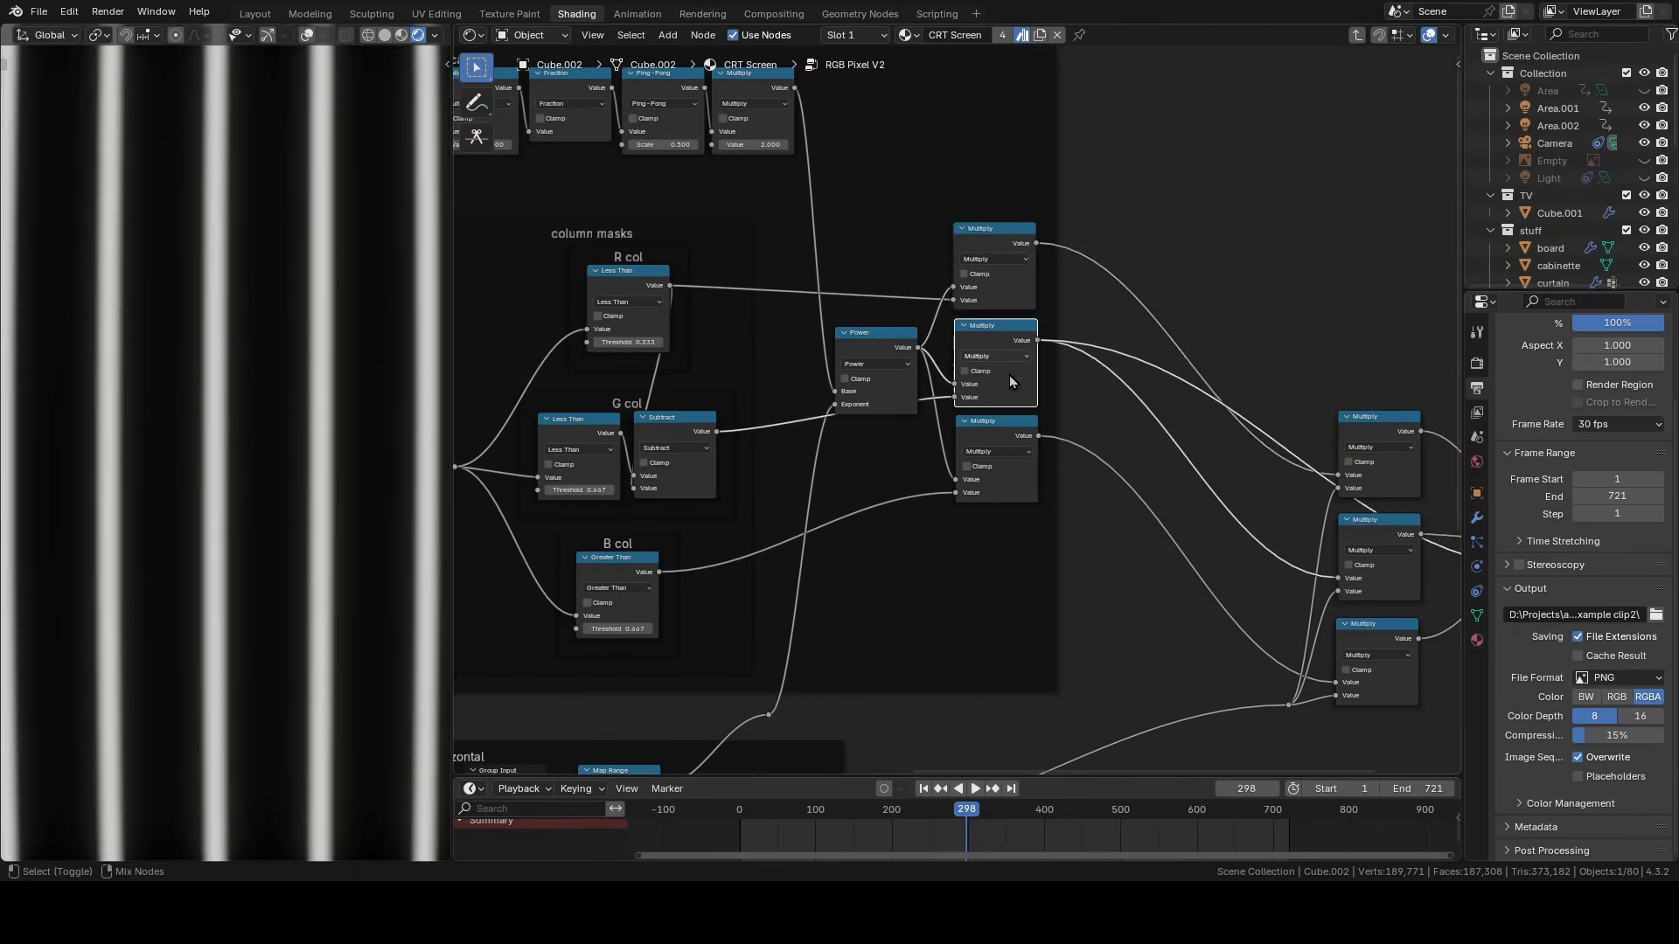
left_click(1001, 430, "ctrl+shift")
middle_click_drag(871, 337, 984, 196)
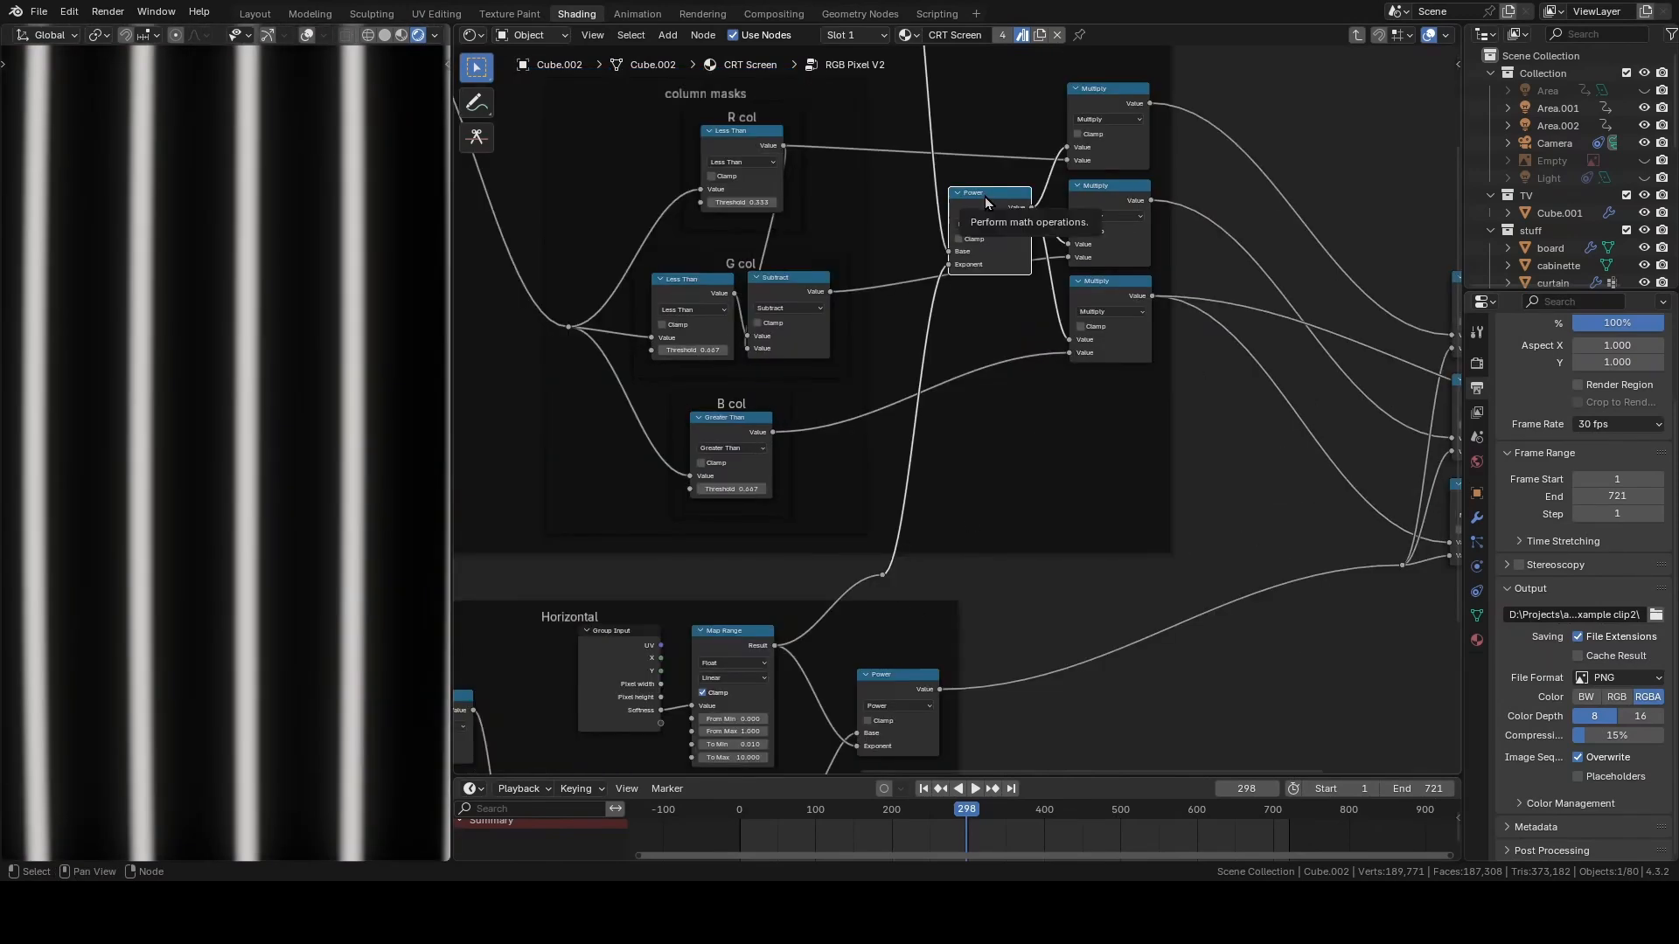
scroll(984, 196, "down", 2)
left_click_drag(1106, 179, 1014, 474)
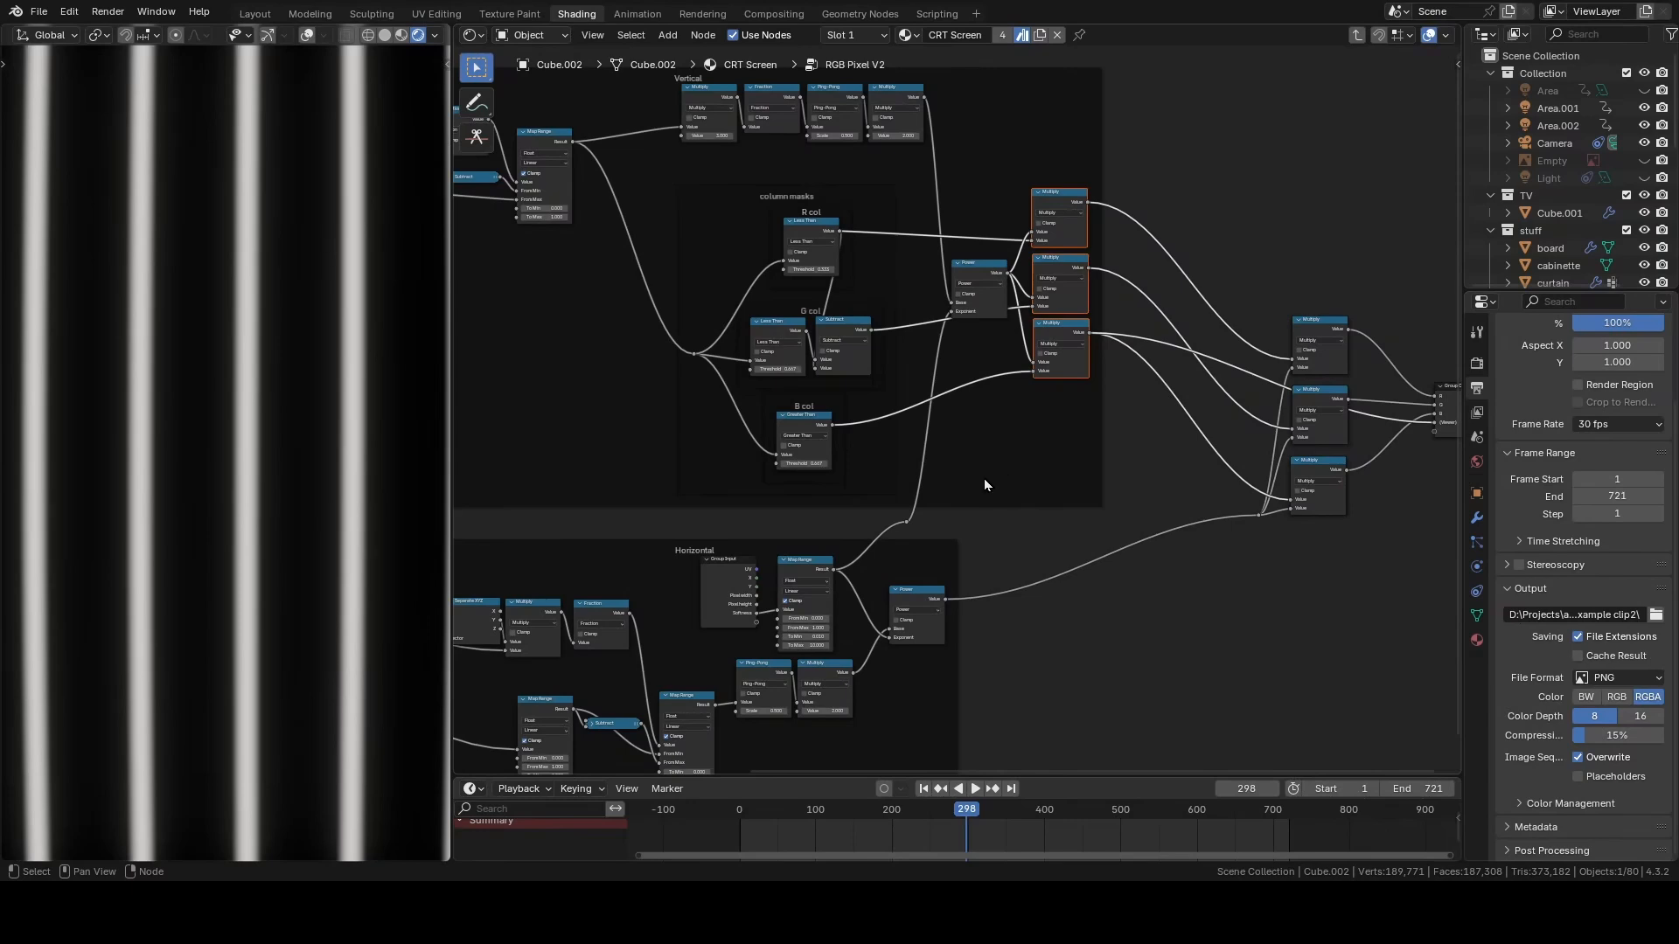
- Disconnect Softness from the Horizontal frame's upper Map Range node, test different input values on it, and reconnect Softness
middle_click_drag(988, 435, 989, 364)
scroll(695, 534, "up", 2)
left_click(694, 534)
left_click_drag(811, 542, 752, 572)
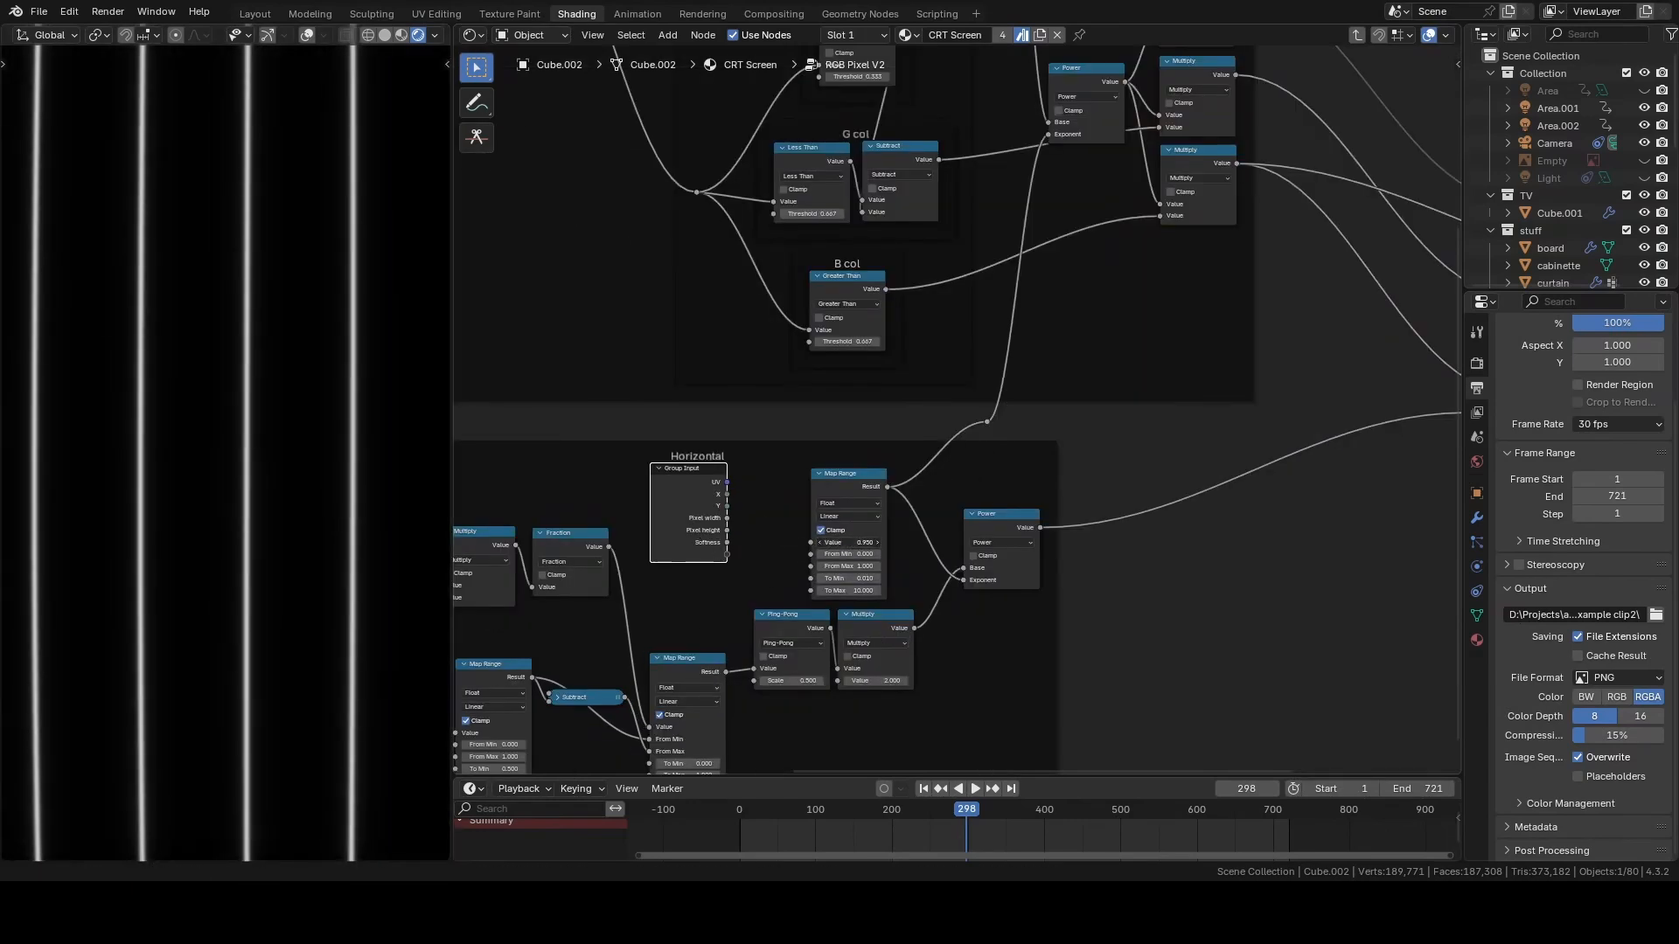
mouse_move(848, 542)
left_mouse_down()
mouse_move(761, 542)
mouse_move(839, 542)
left_mouse_up()
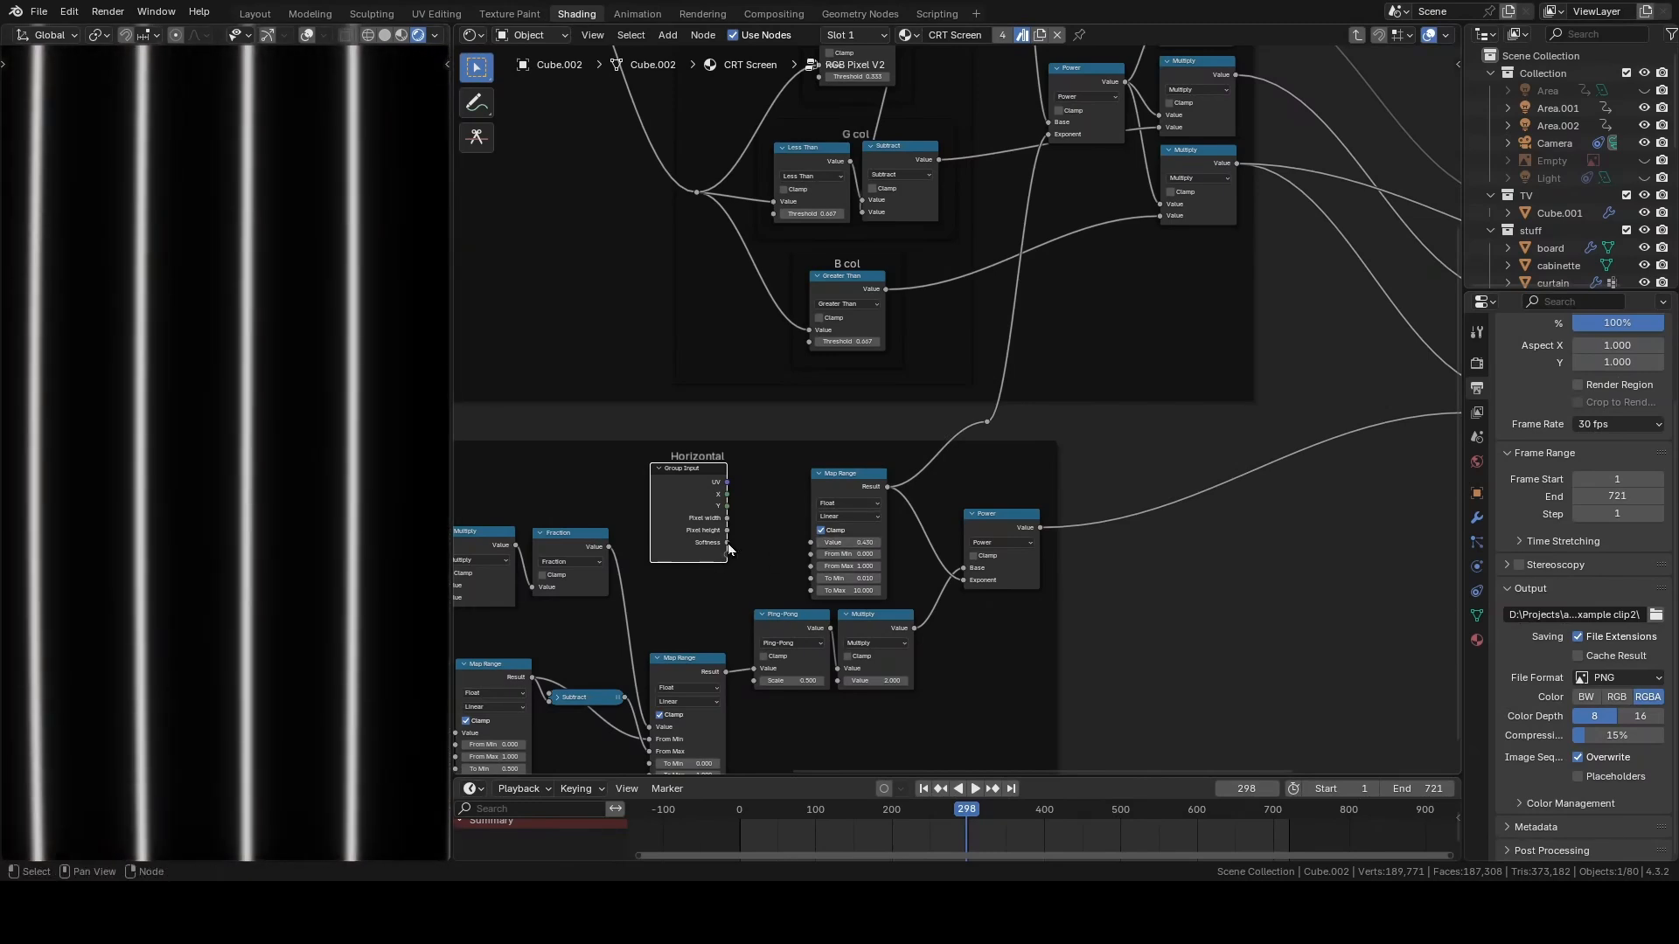
left_click_drag(728, 543, 811, 543)
- Preview the Multiply node that follows Ping-Pong in the Horizontal frame
scroll(1218, 425, "down", 2)
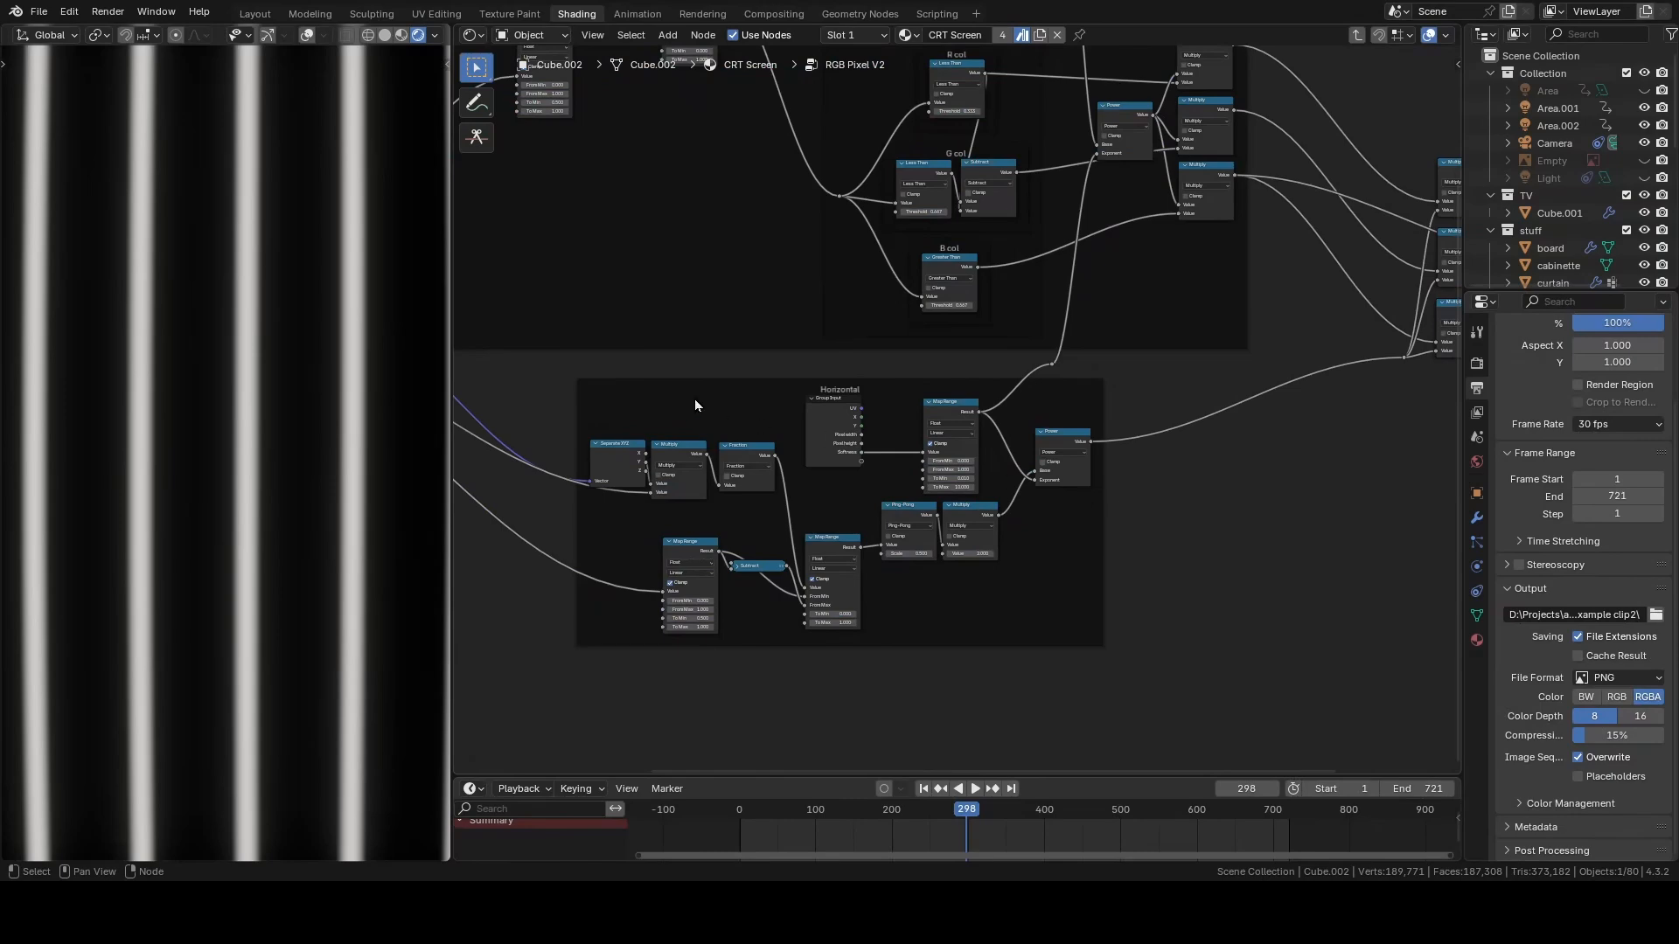
scroll(980, 584, "up", 2)
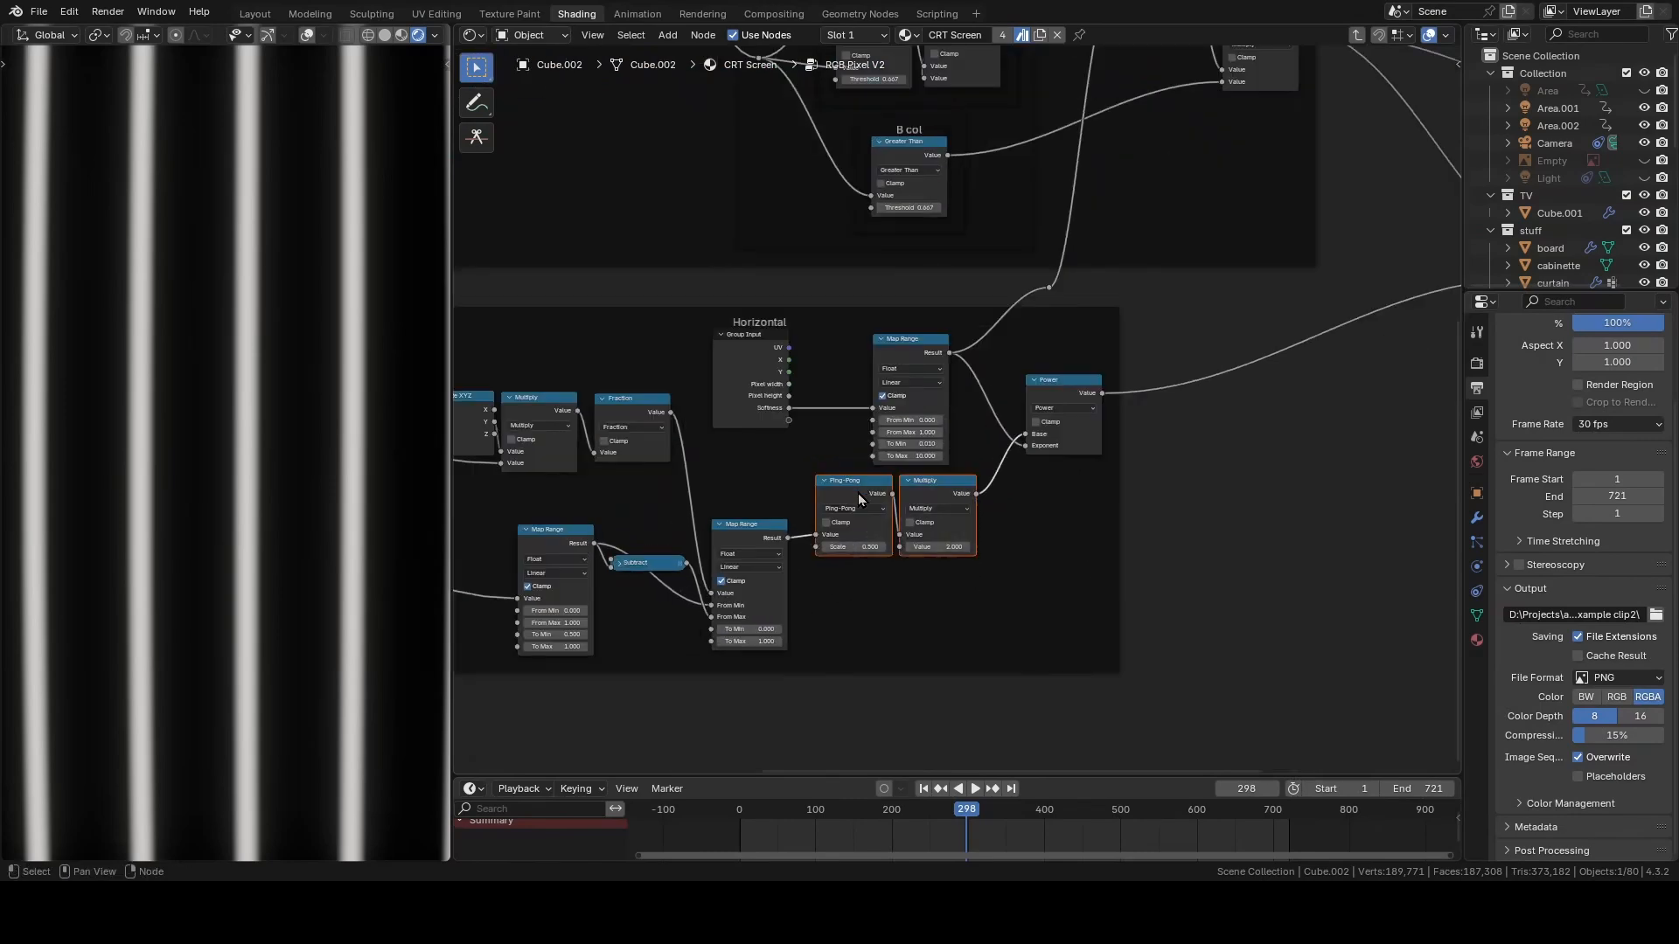
left_click(939, 528, "ctrl+shift")
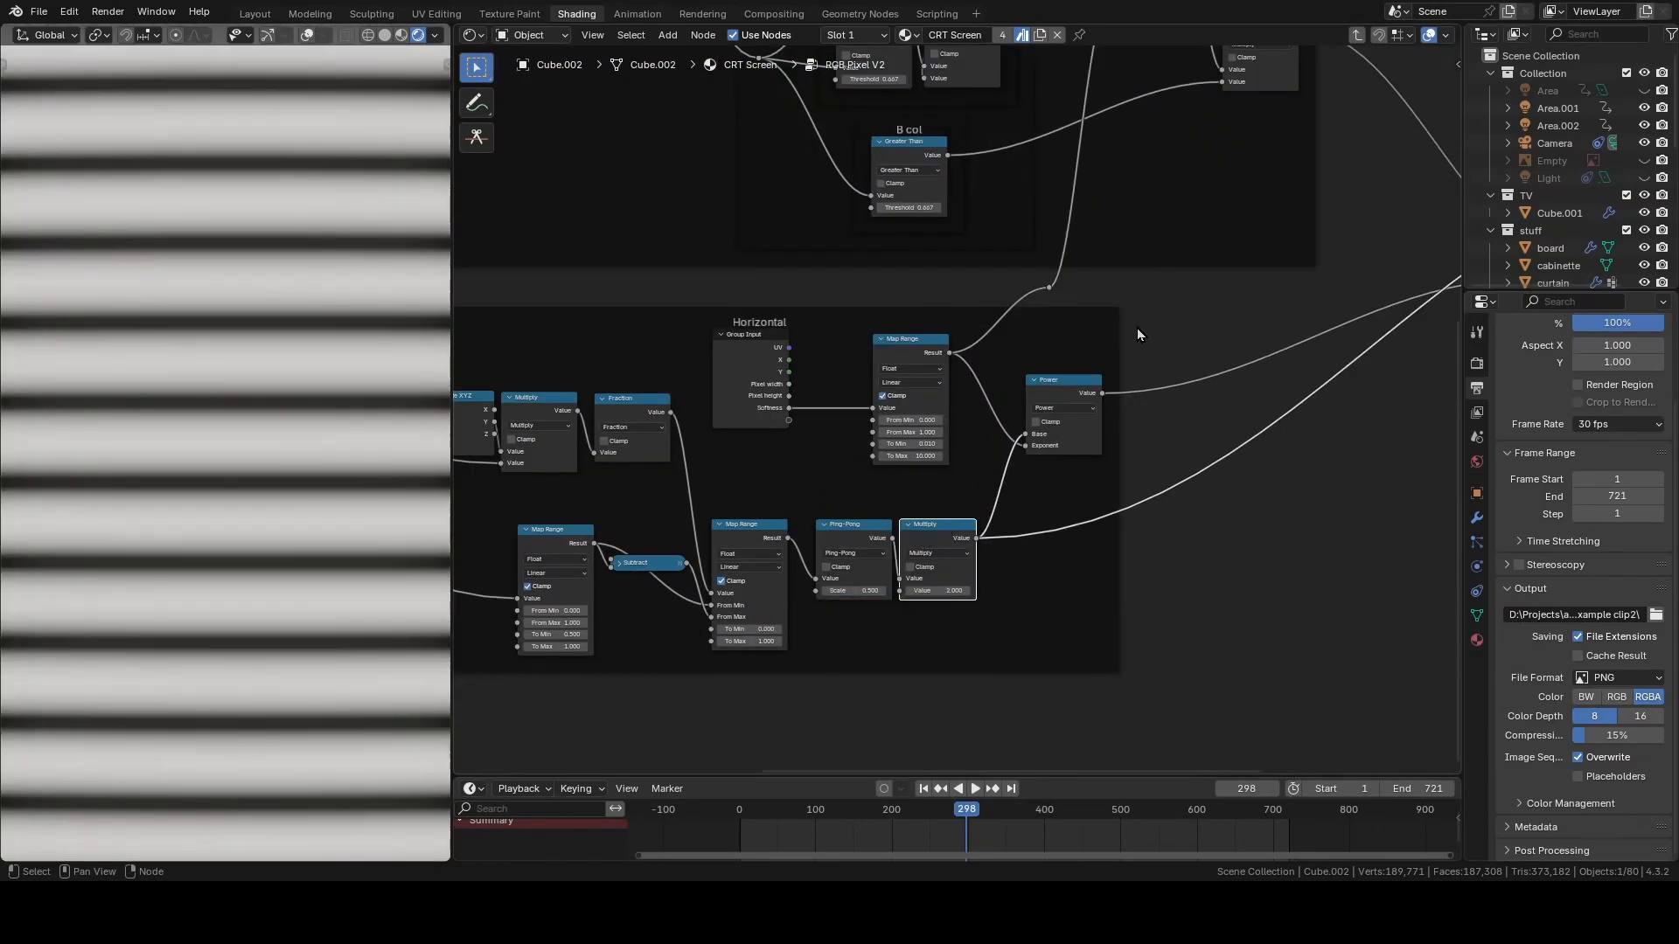
- Preview each of the three final Multiply nodes that combine the color columns with the Horizontal Power output
scroll(1136, 327, "down", 1)
scroll(1131, 354, "up", 5, "shift")
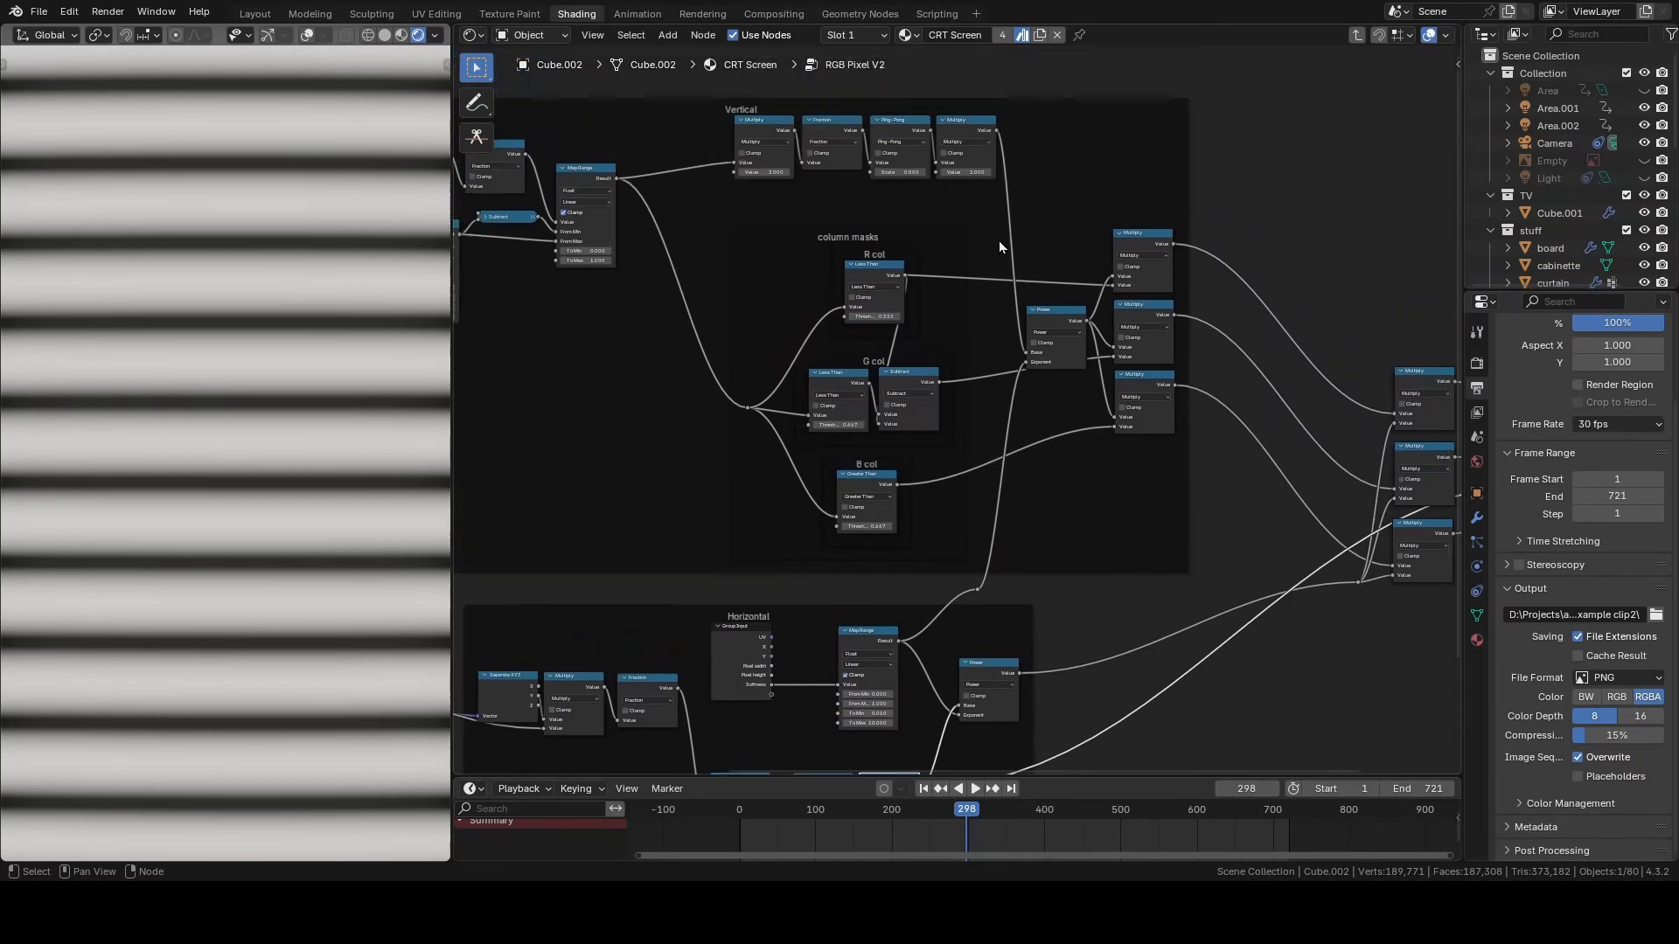
middle_click_drag(1384, 440, 1079, 311)
left_click(1137, 254, "ctrl+shift")
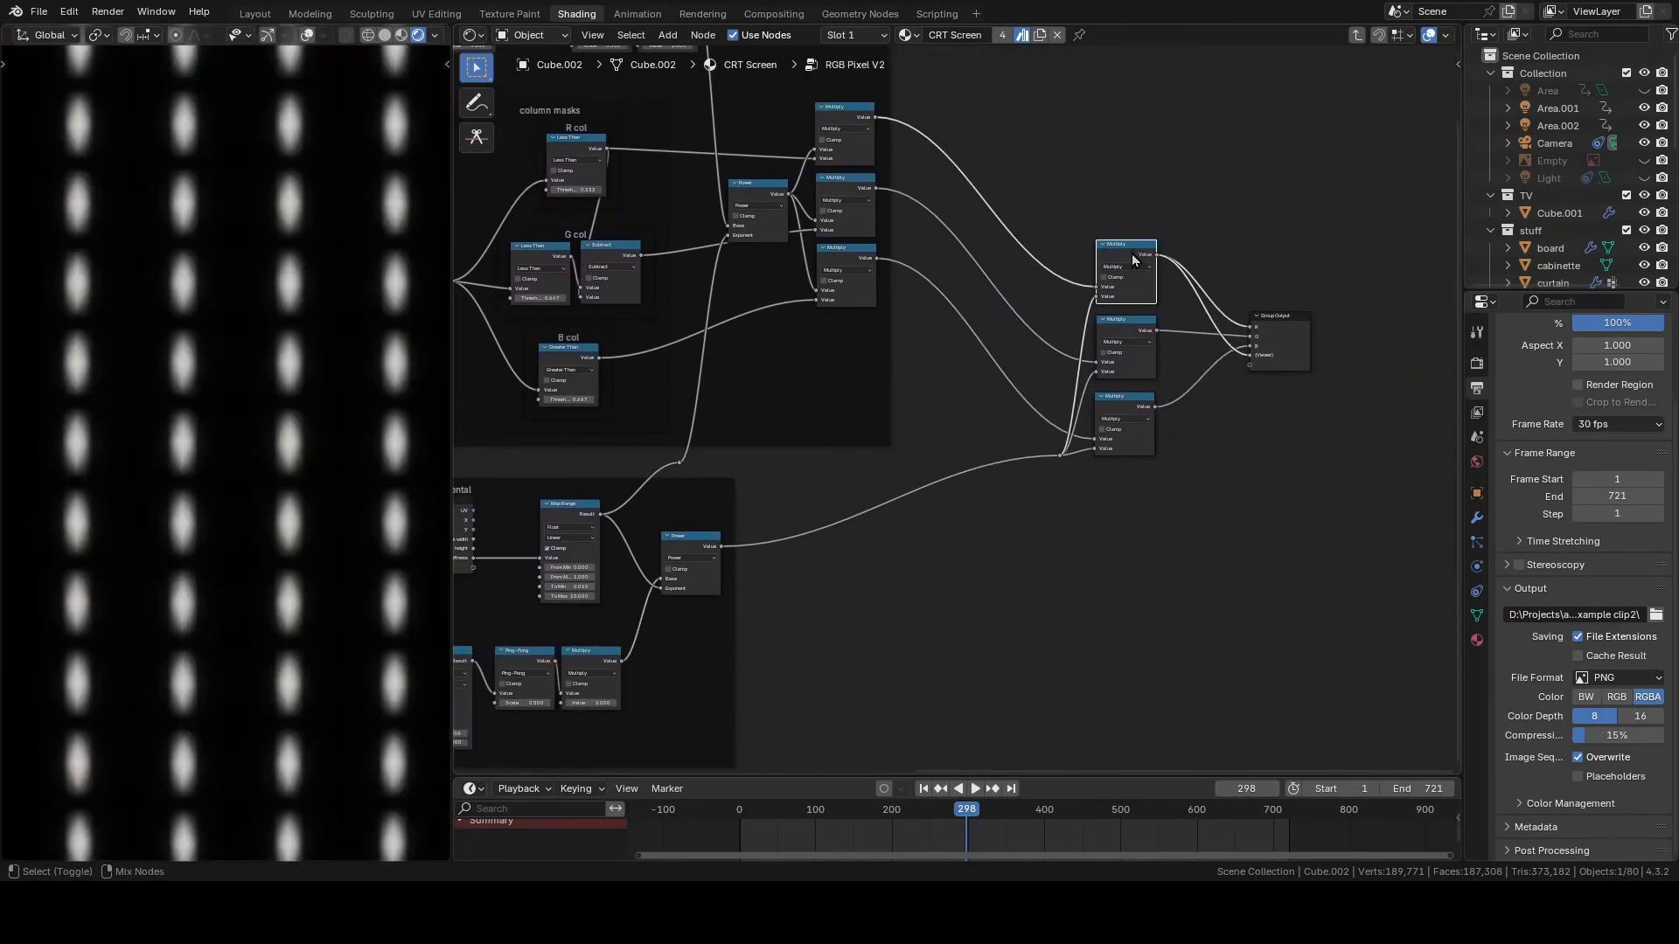
left_click(1109, 339, "ctrl+shift")
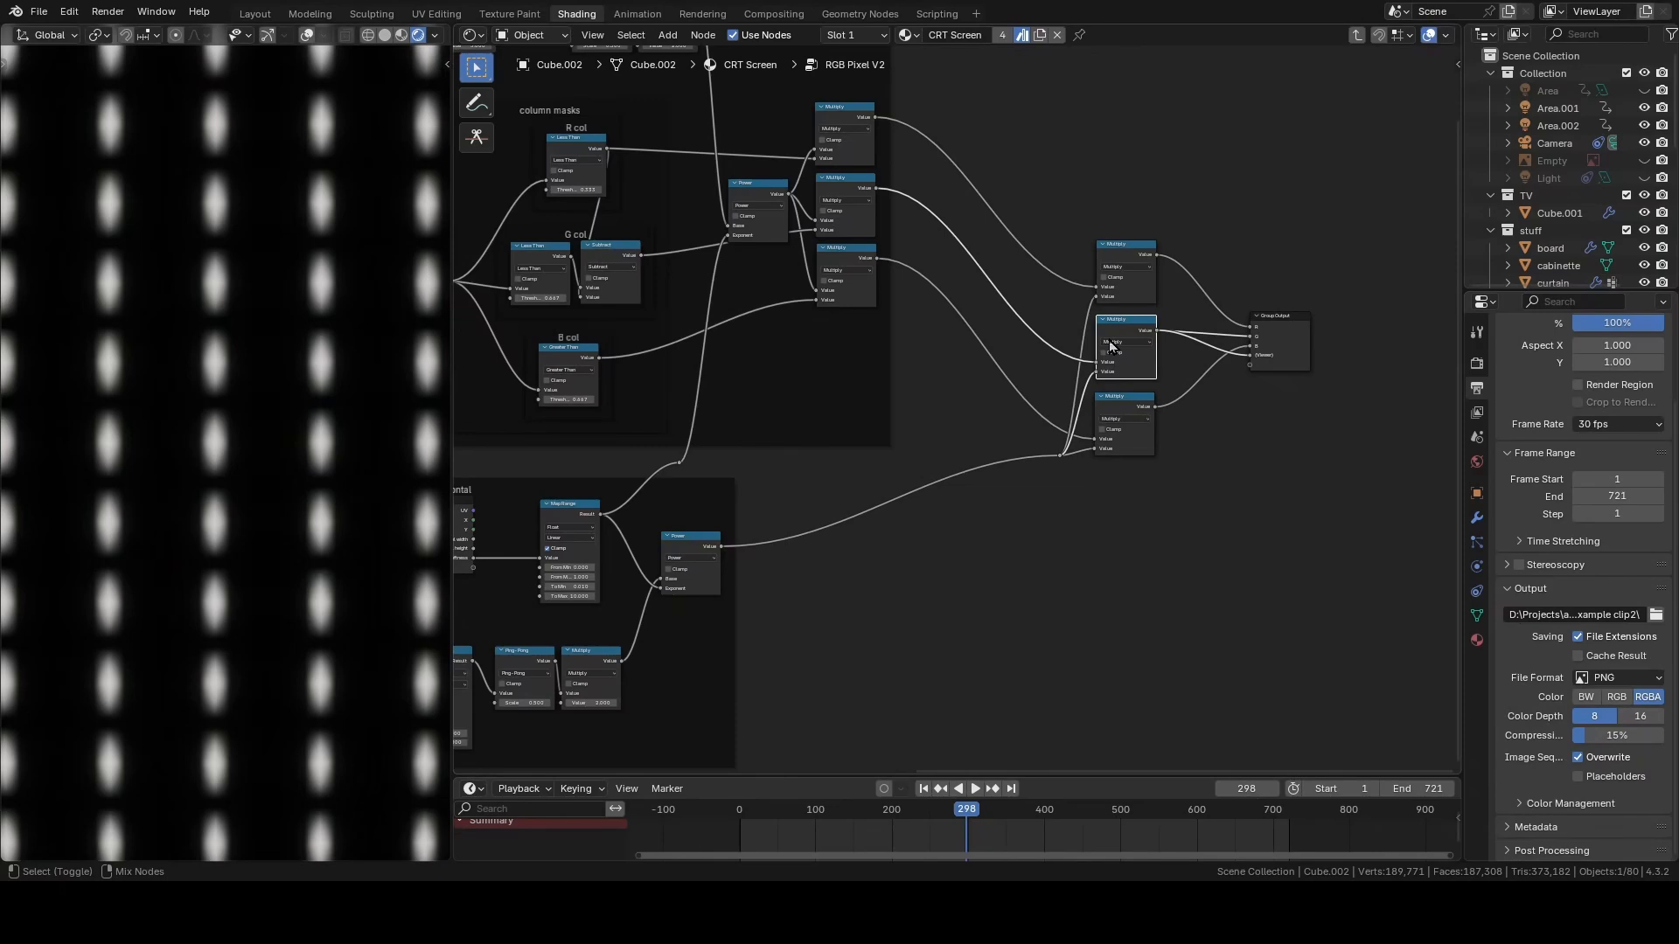
left_click(1126, 402, "ctrl+shift")
- Exit the RGB Pixel V2 group and preview the Emission node at the end of the Pixel overlay chain
key("Tab")
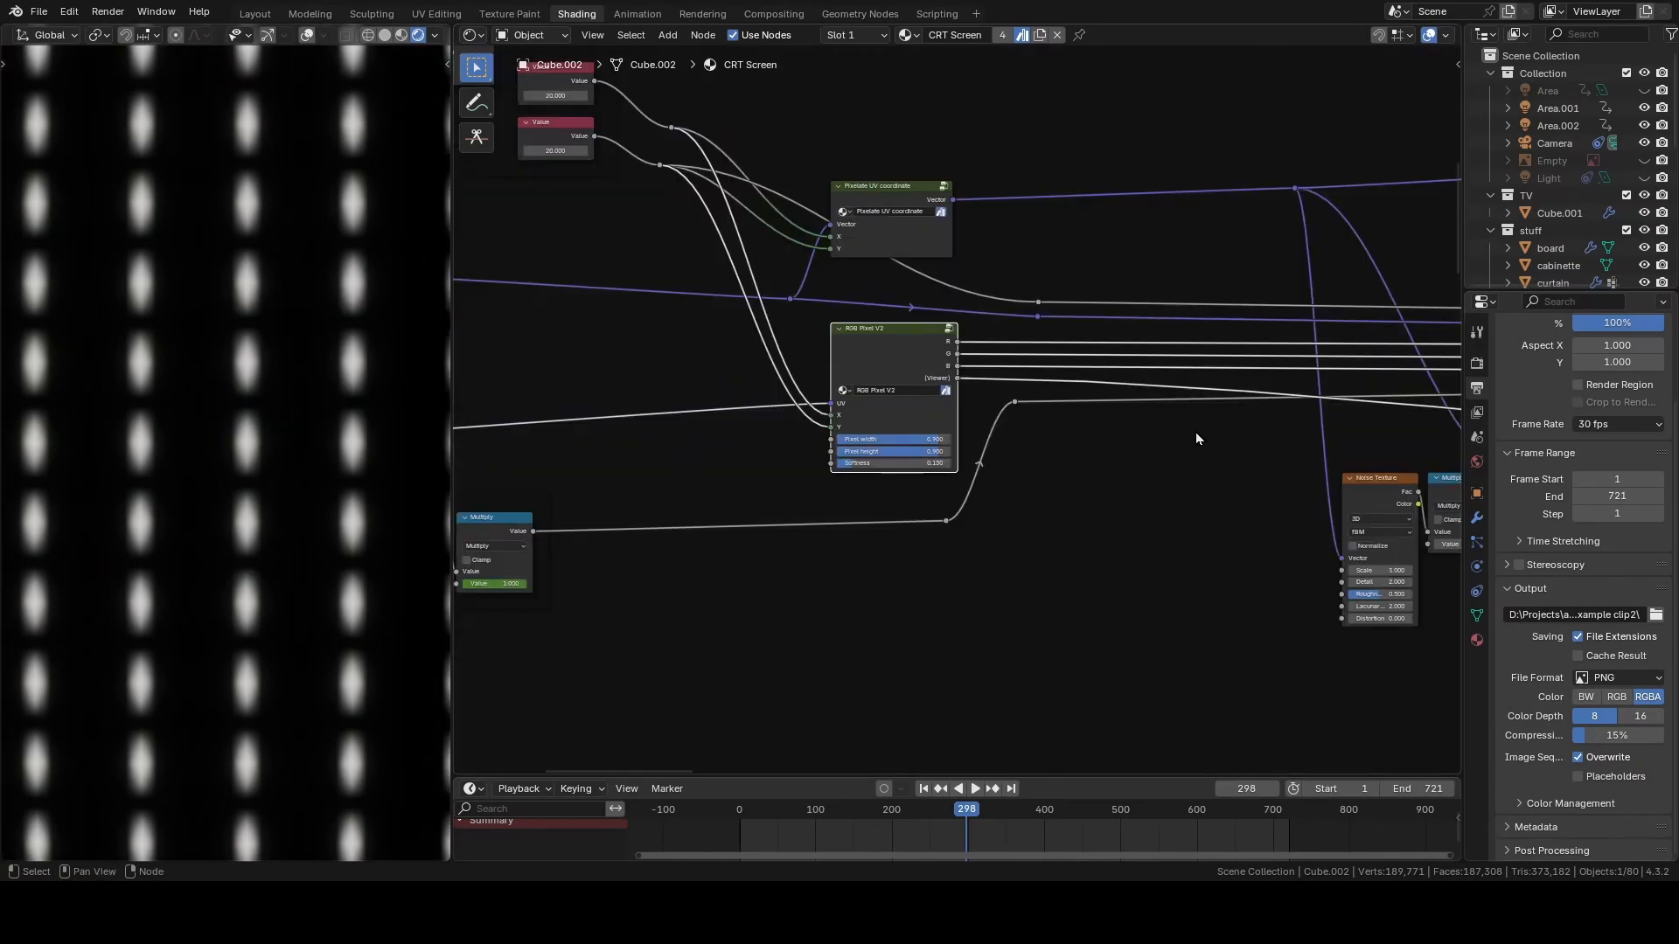
left_click(888, 354, "ctrl+shift")
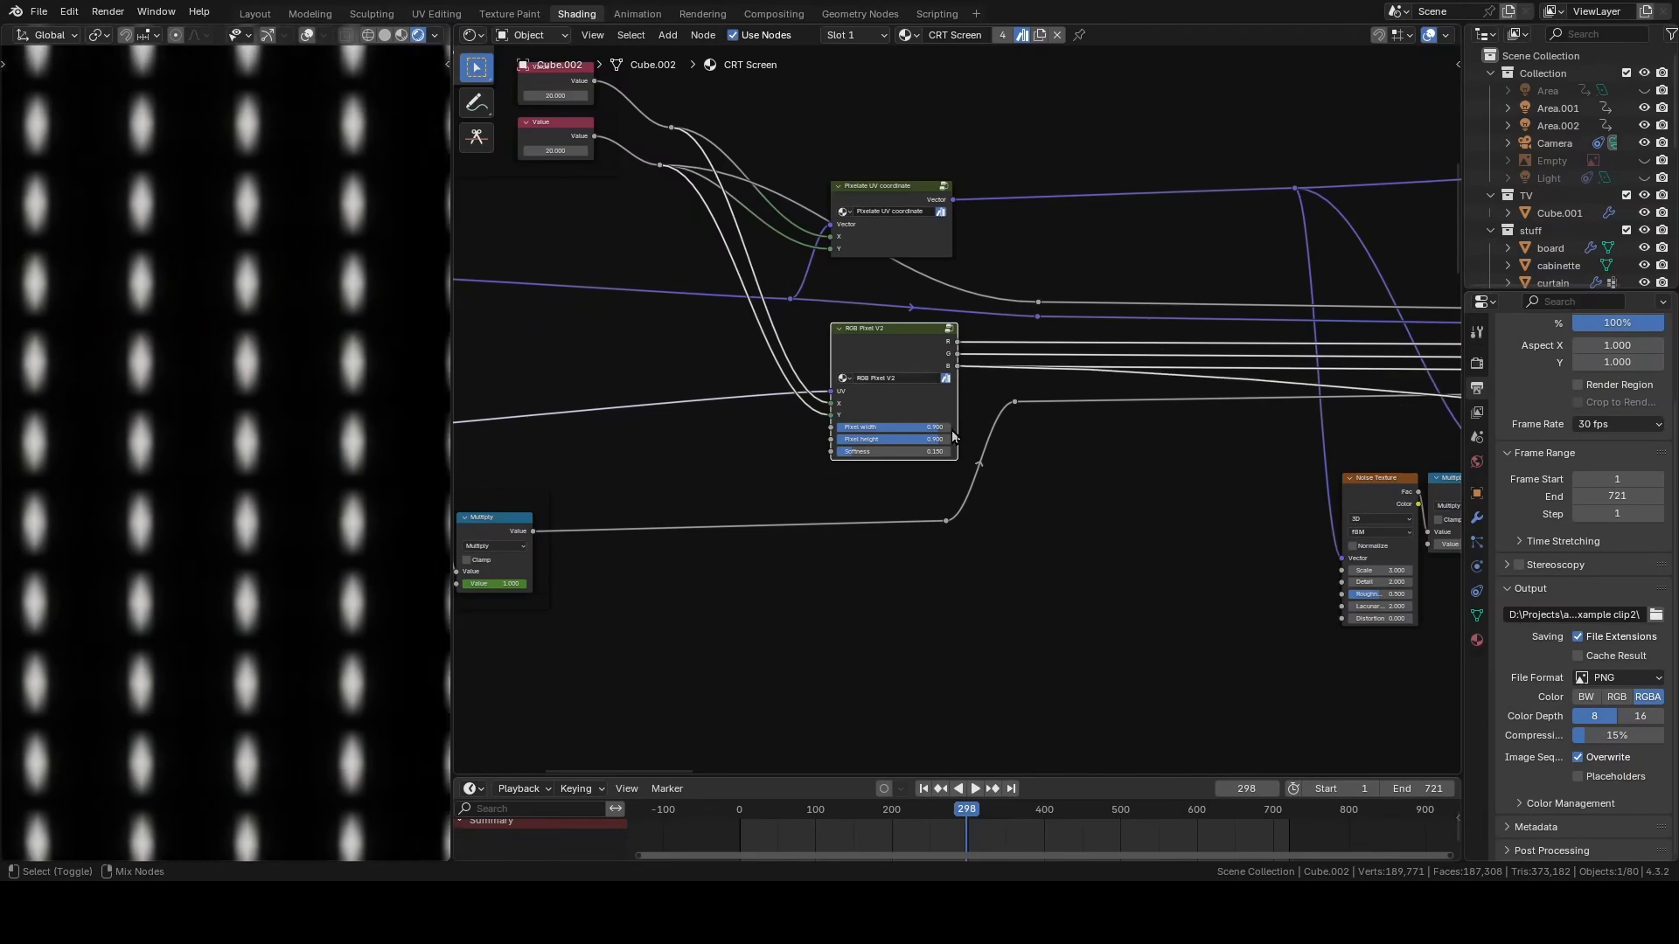
scroll(1125, 255, "down", 7)
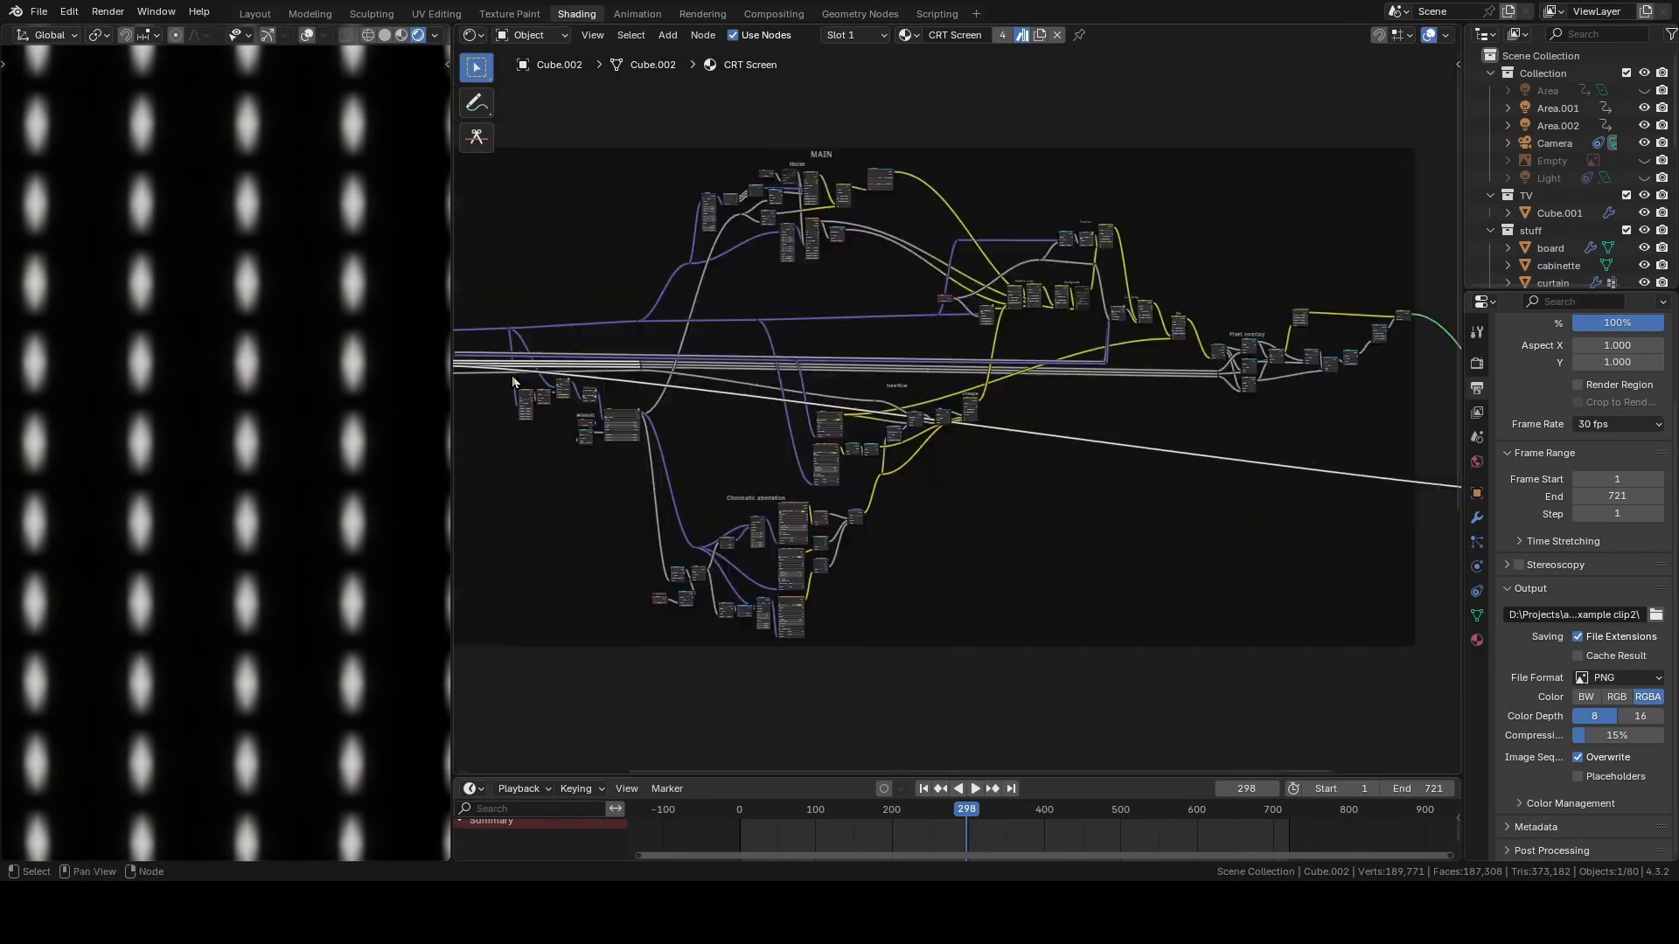
middle_click_drag(1262, 430, 936, 461)
scroll(943, 437, "up", 3)
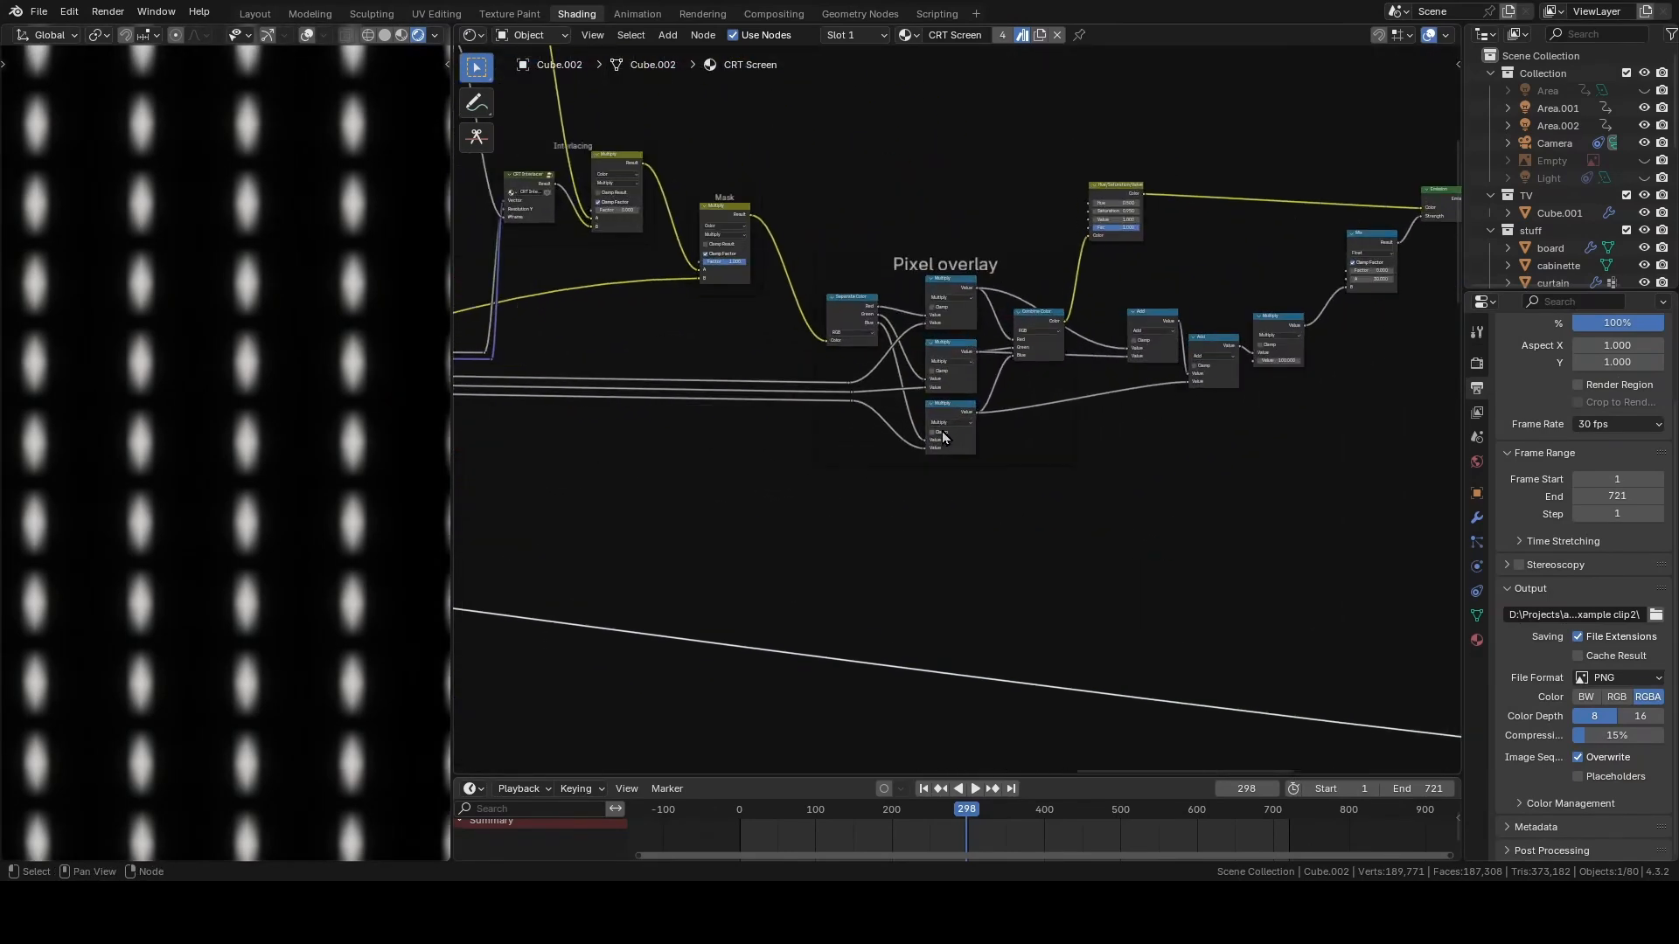
middle_click_drag(1105, 322, 770, 358)
left_click(1123, 241, "ctrl+shift")
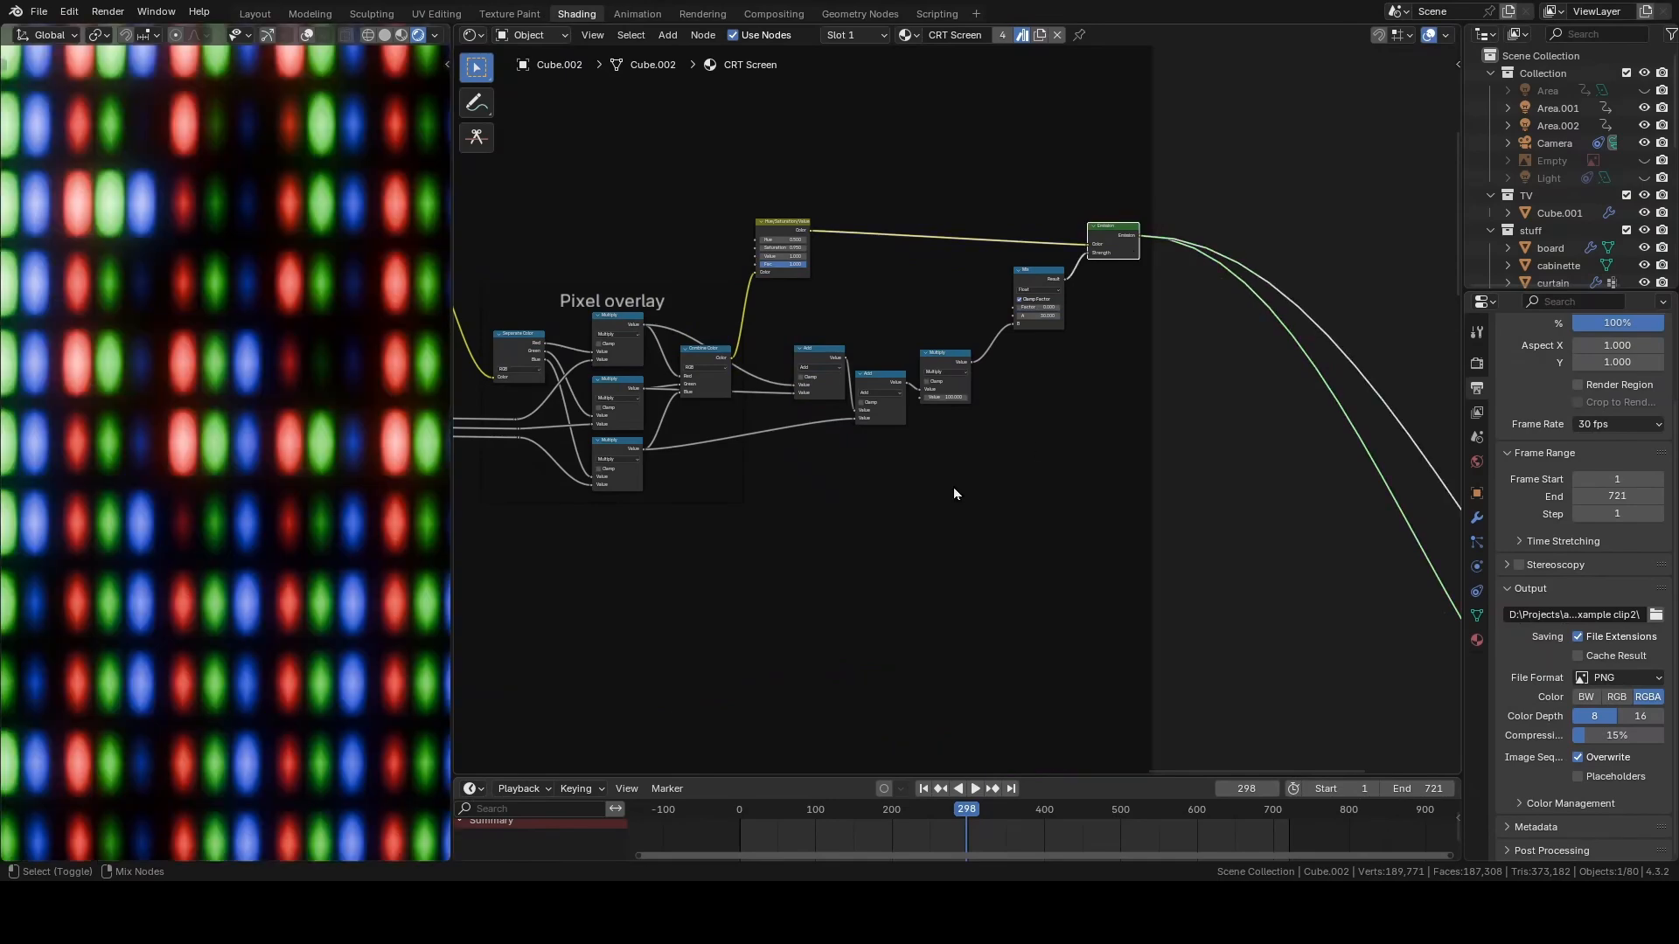
- Set the two RESOLUTION Value nodes feeding the pixel groups to 480 and 360, and inspect the screen pixels up close
middle_click_drag(953, 486, 1066, 479)
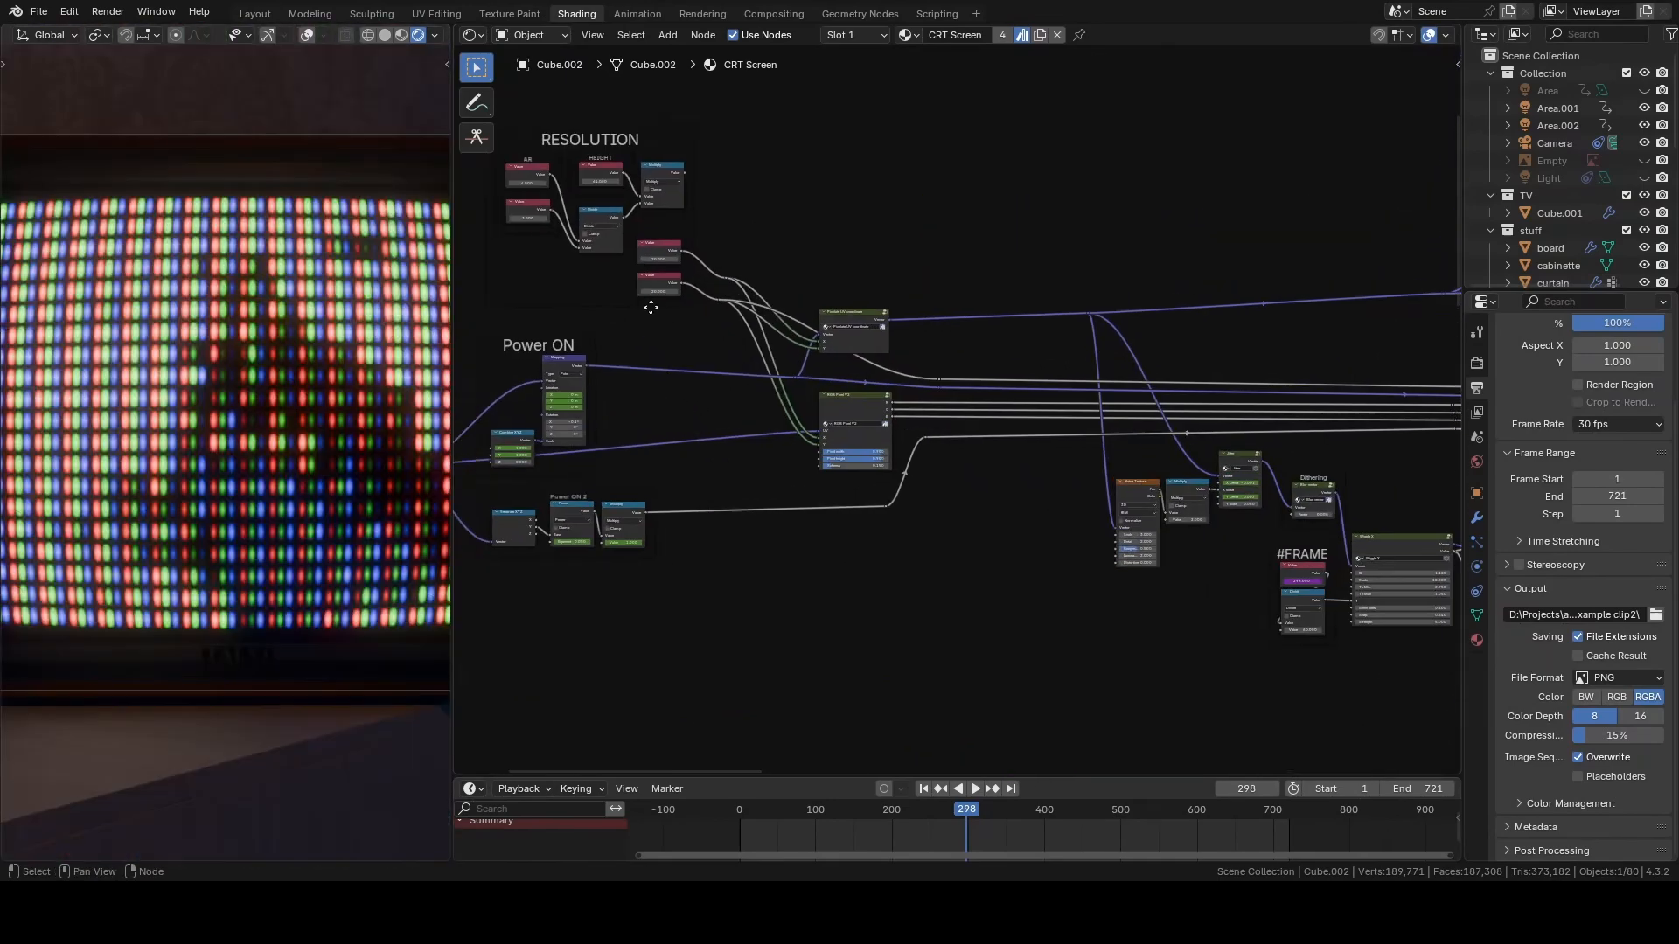
scroll(849, 353, "up", 4)
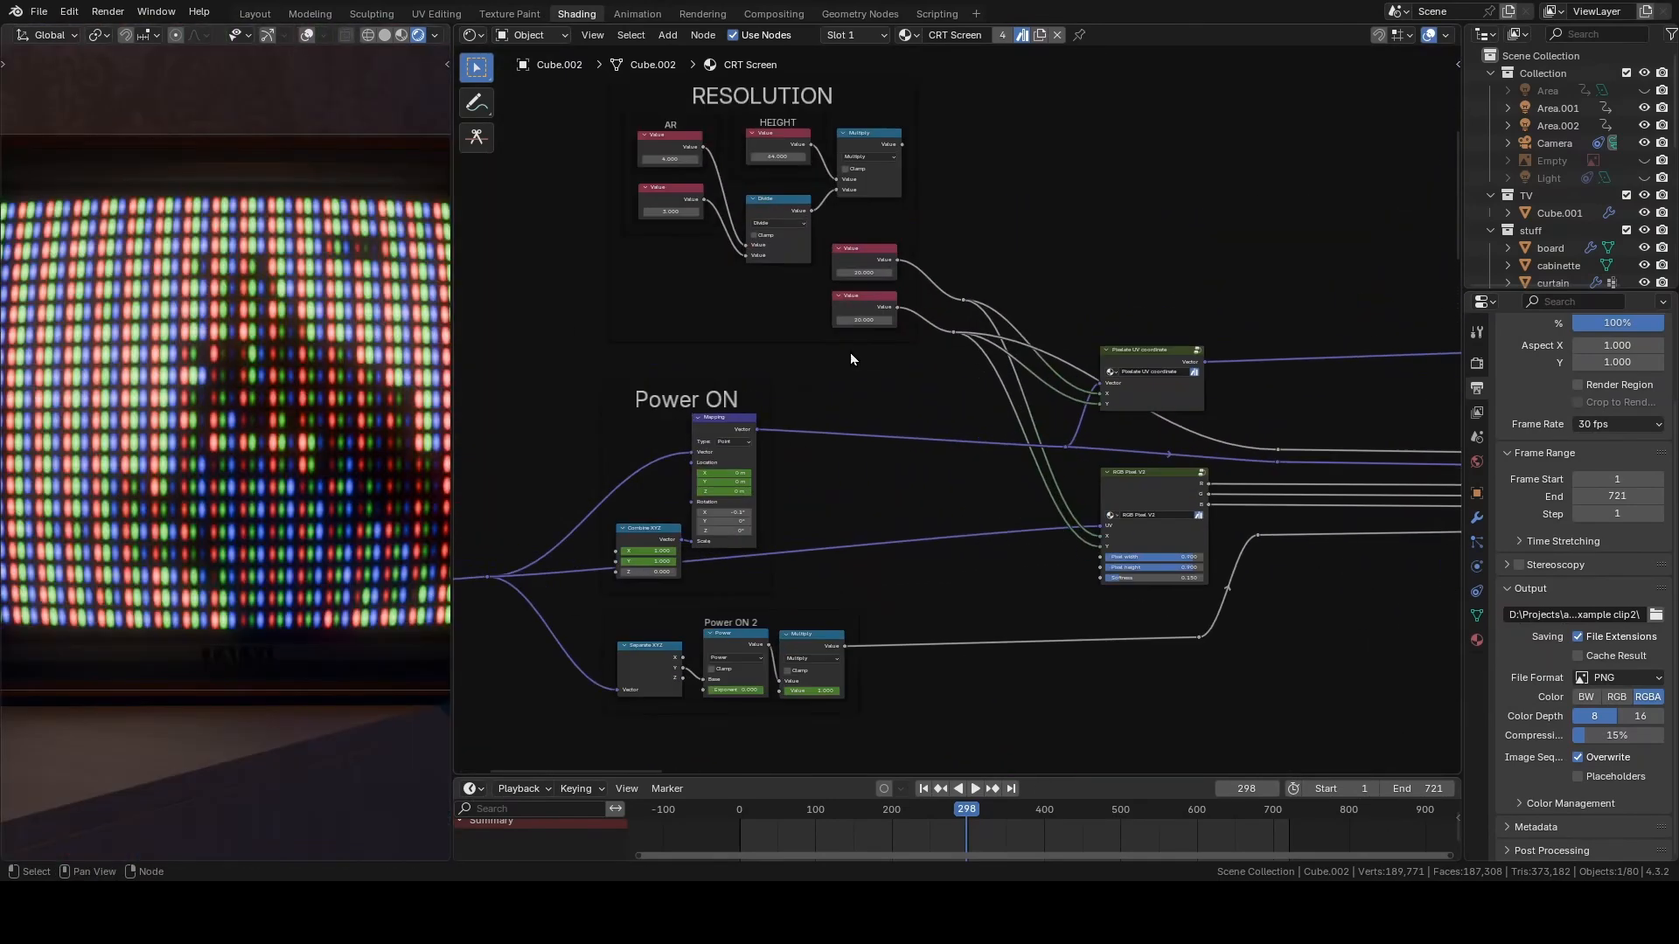
left_click(860, 223)
type("48")
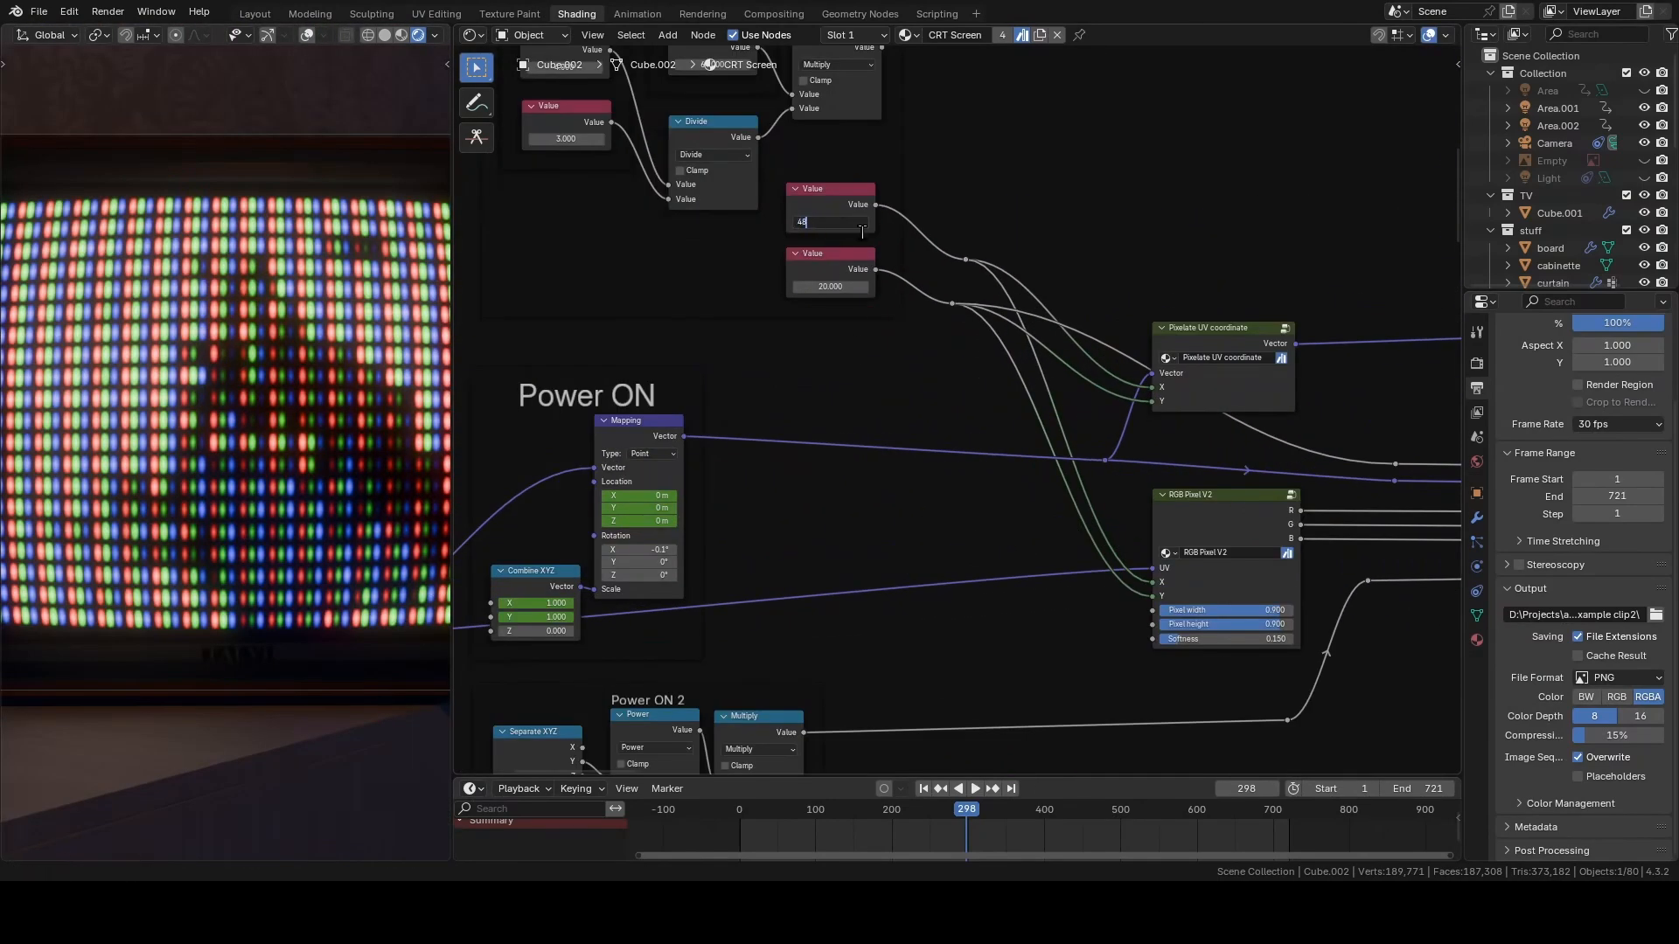
type("0")
key("Return")
left_click(838, 286)
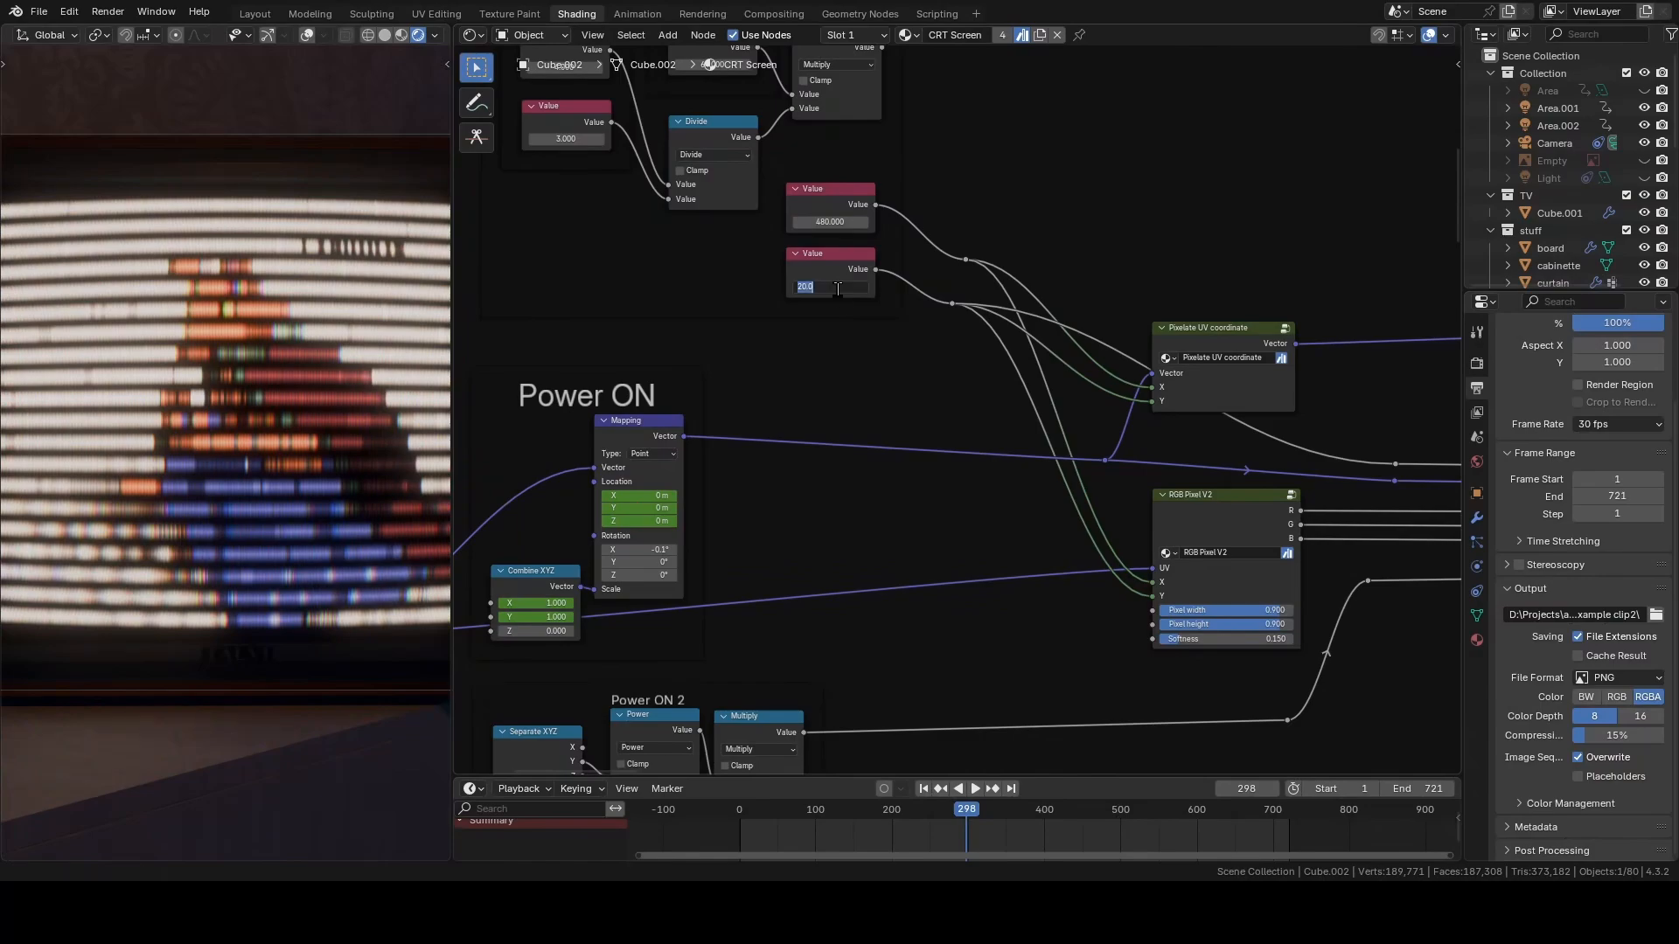
type("360")
key("Return")
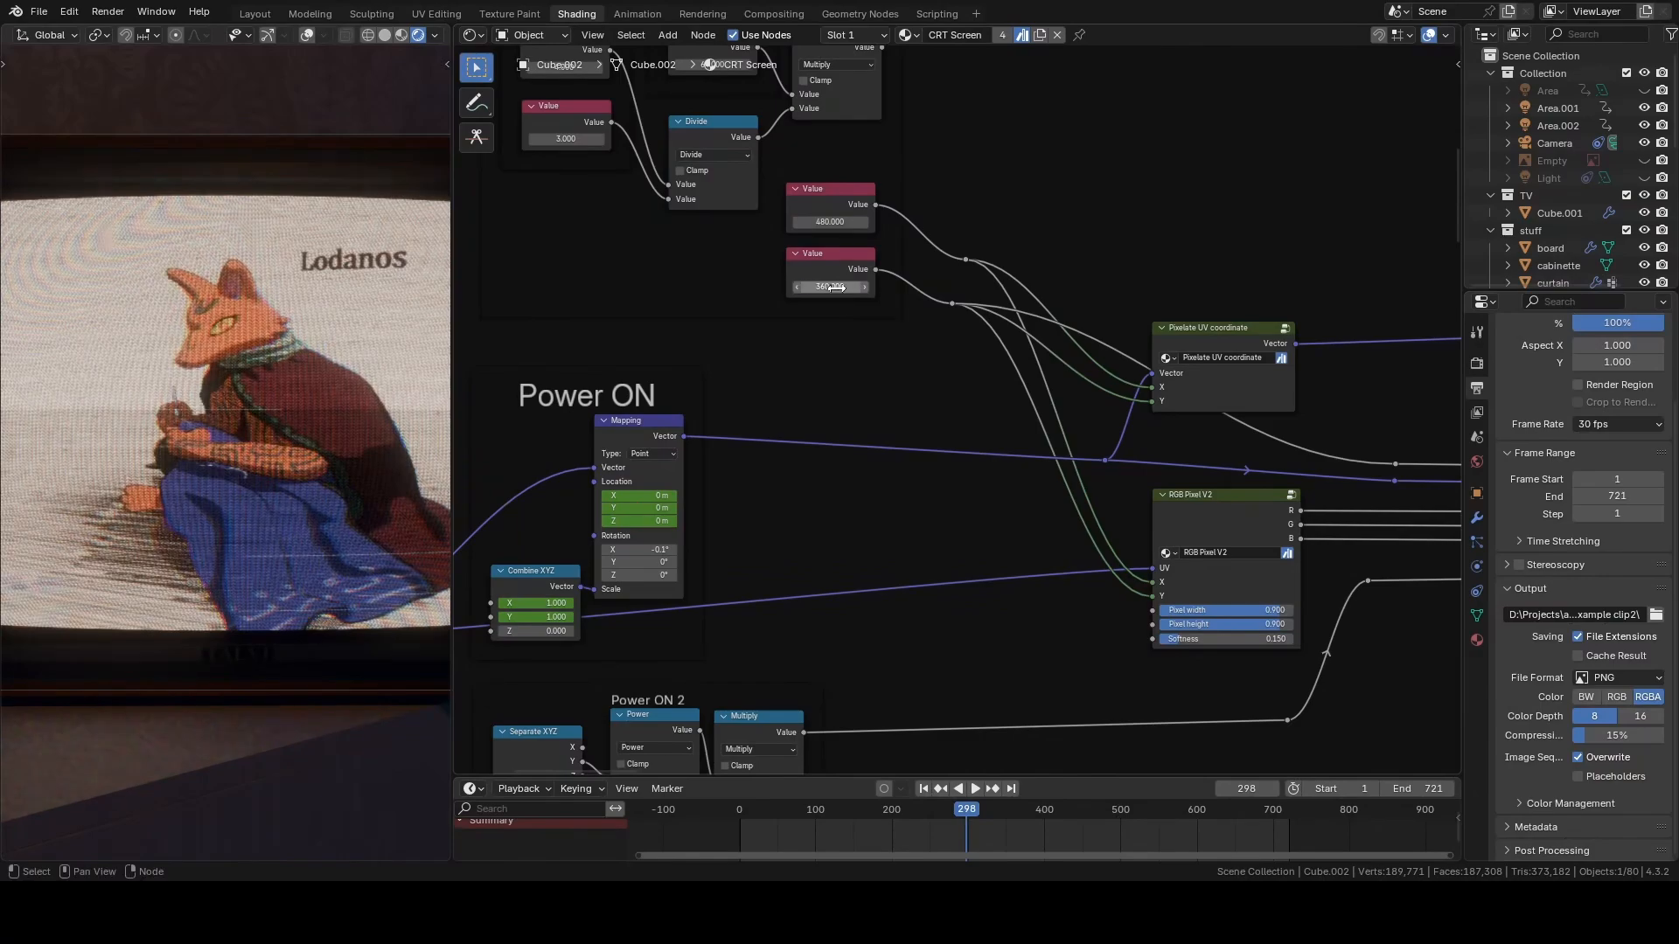
scroll(249, 292, "up", 3)
scroll(254, 299, "up", 6)
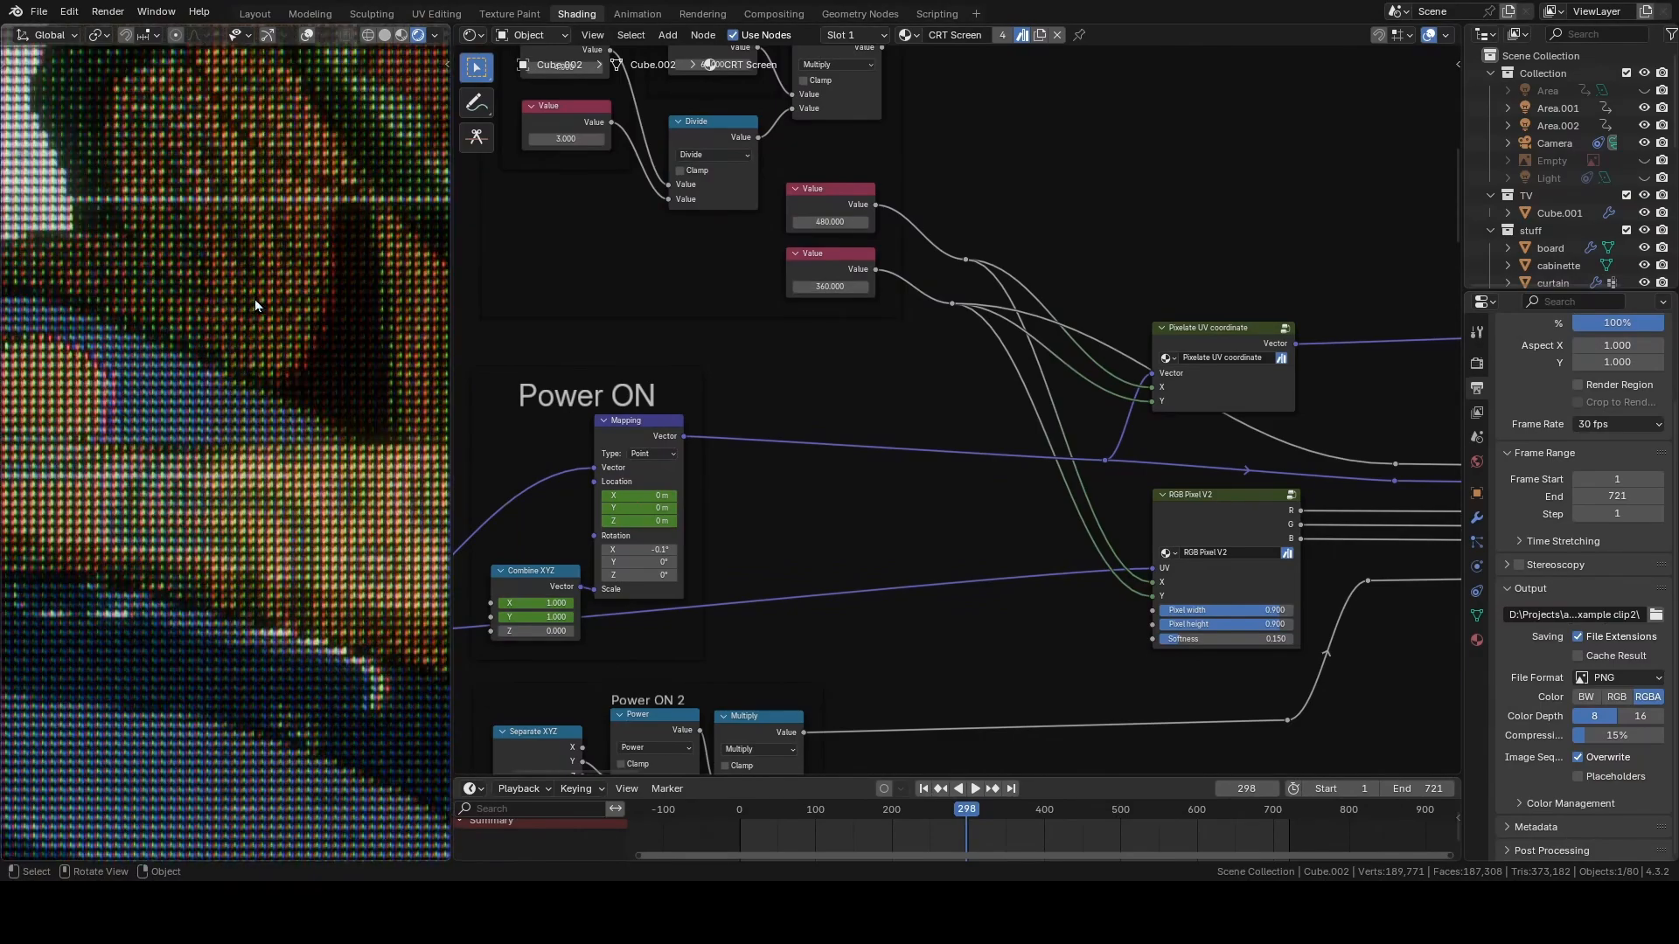
scroll(259, 302, "down", 8)
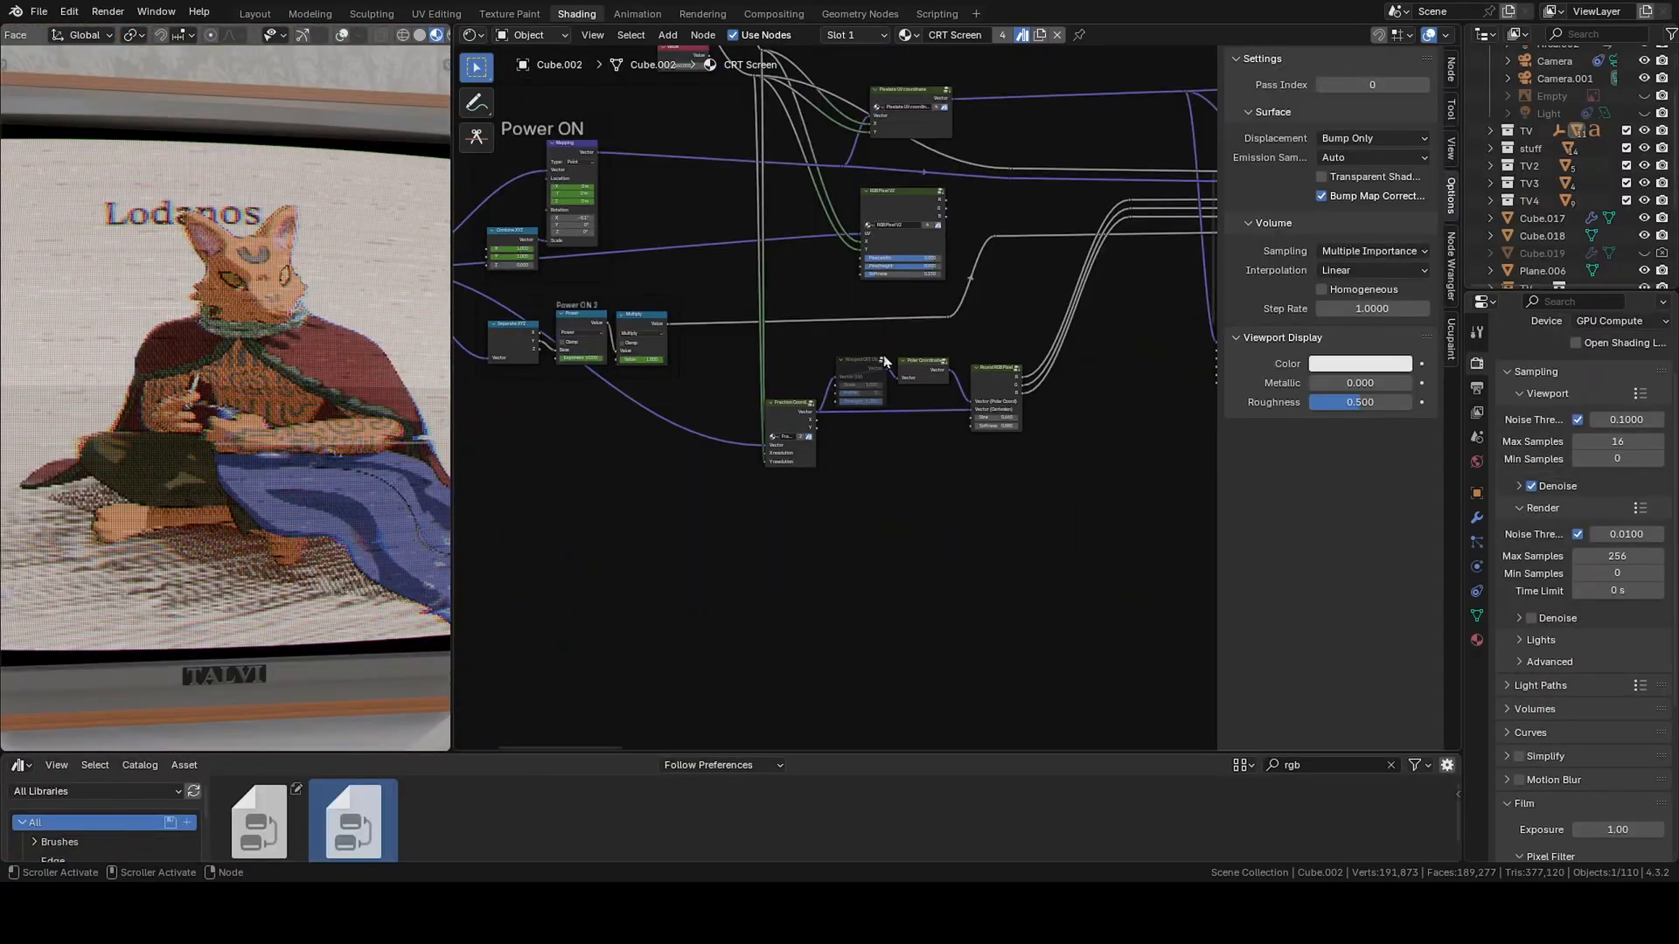
- Examine the round pixel pattern up close and set the Round RGB Pixel node's Softness to 0.690
left_click_drag(982, 384, 976, 396)
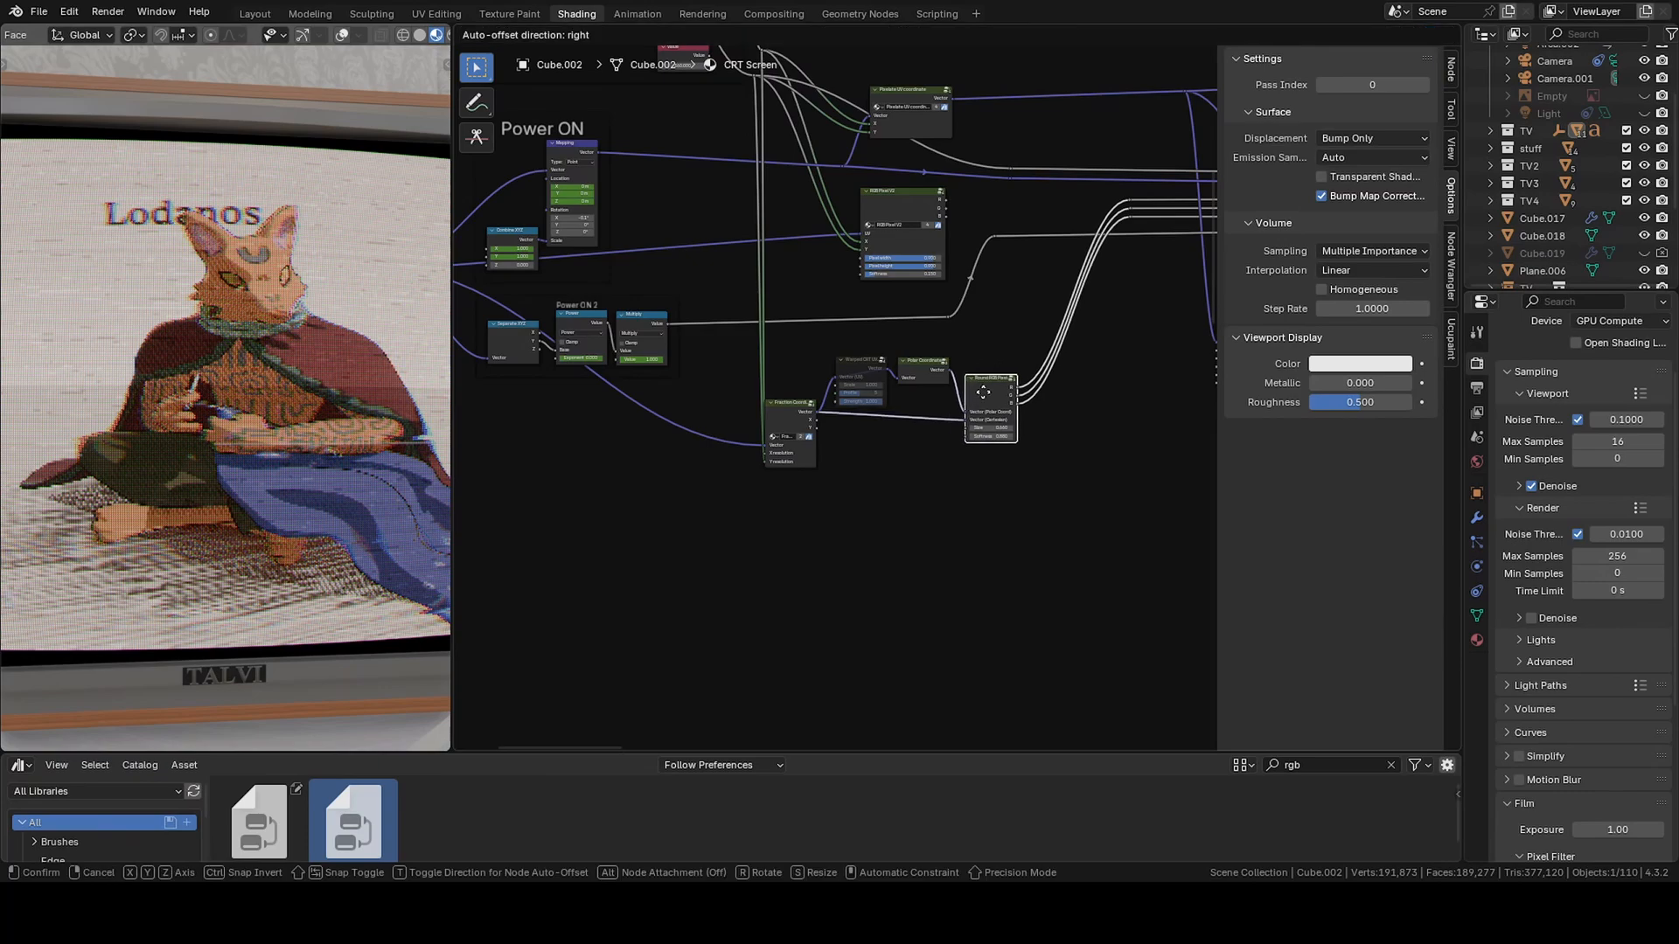
scroll(280, 404, "up", 8)
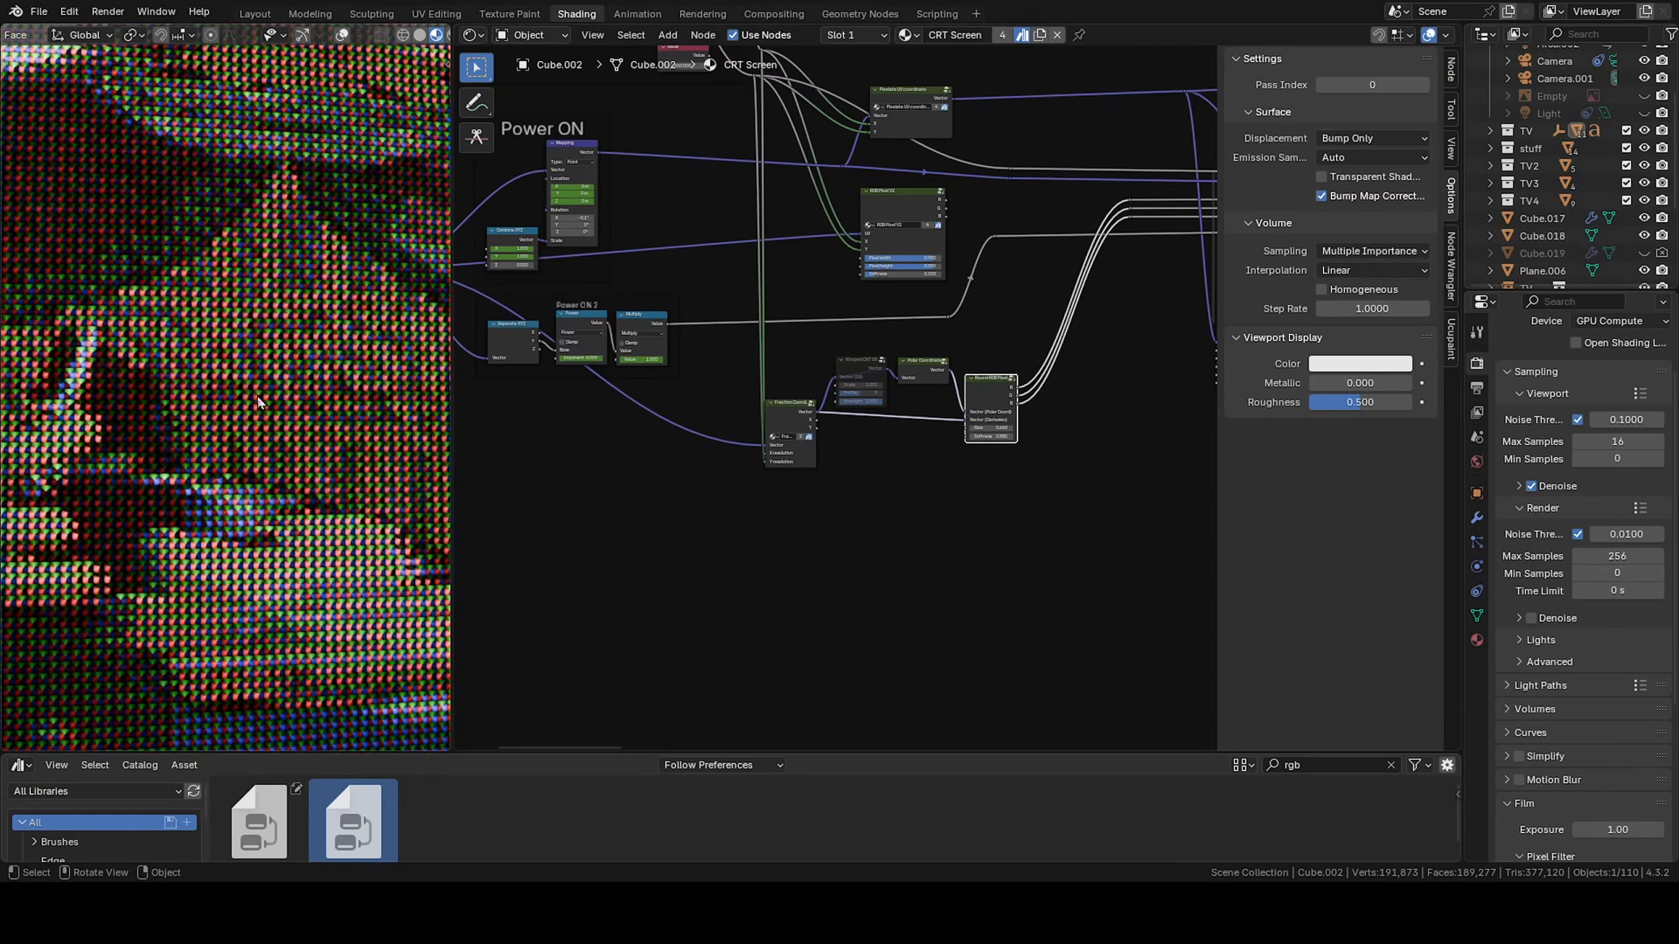
scroll(260, 393, "up", 5)
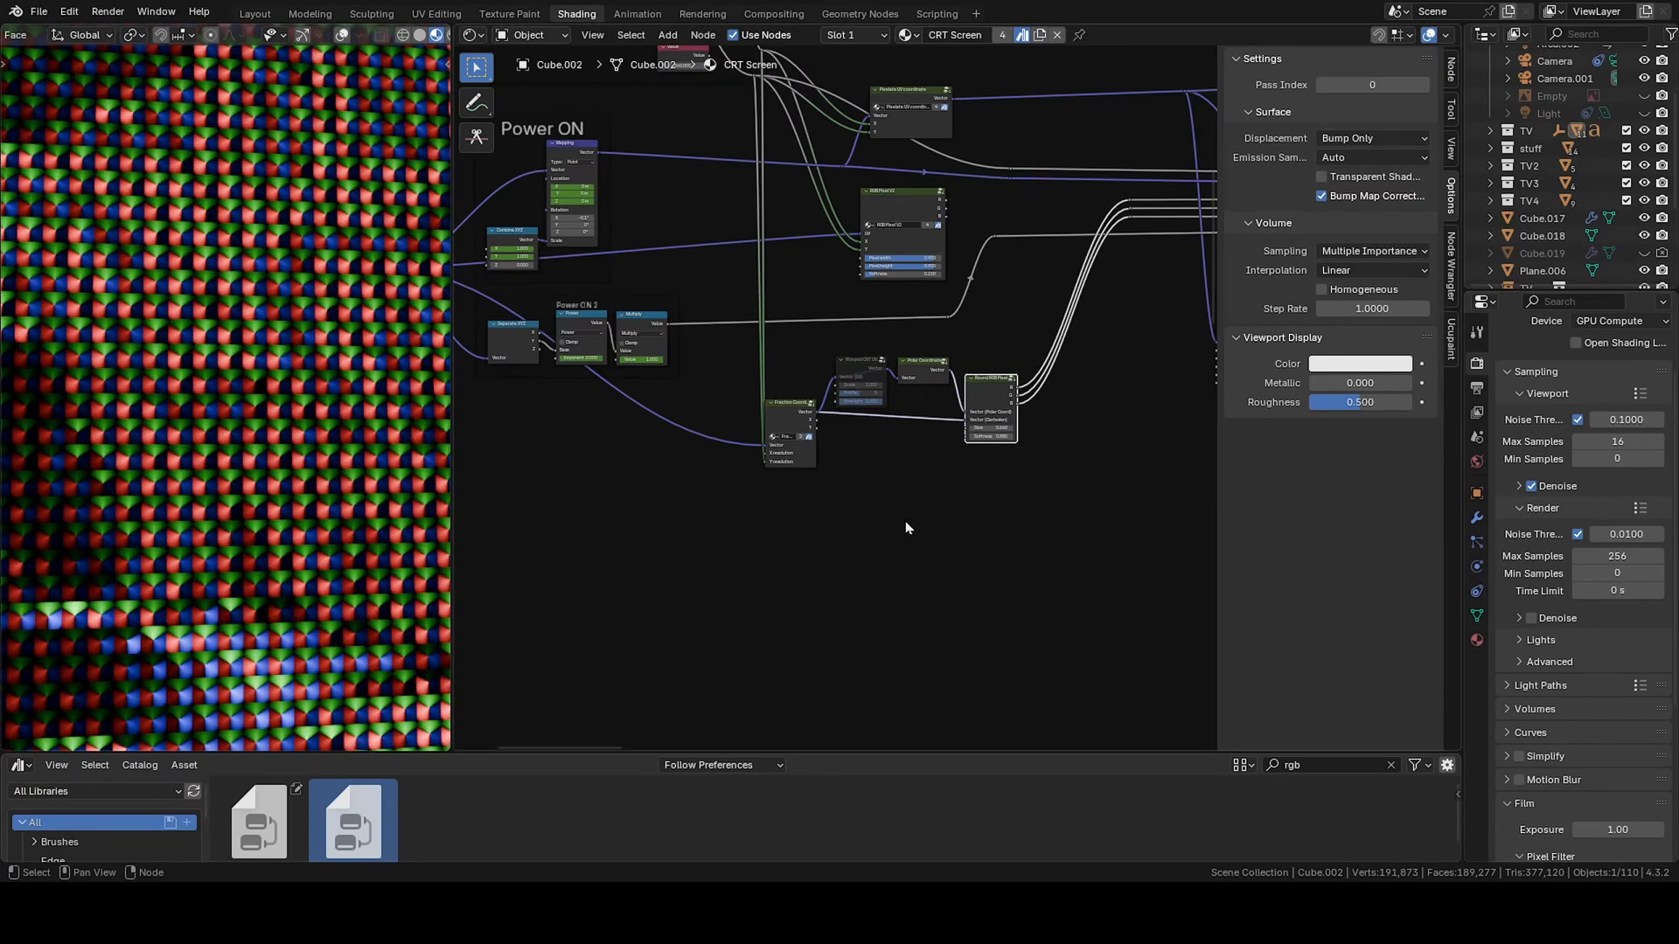
scroll(905, 507, "up", 3)
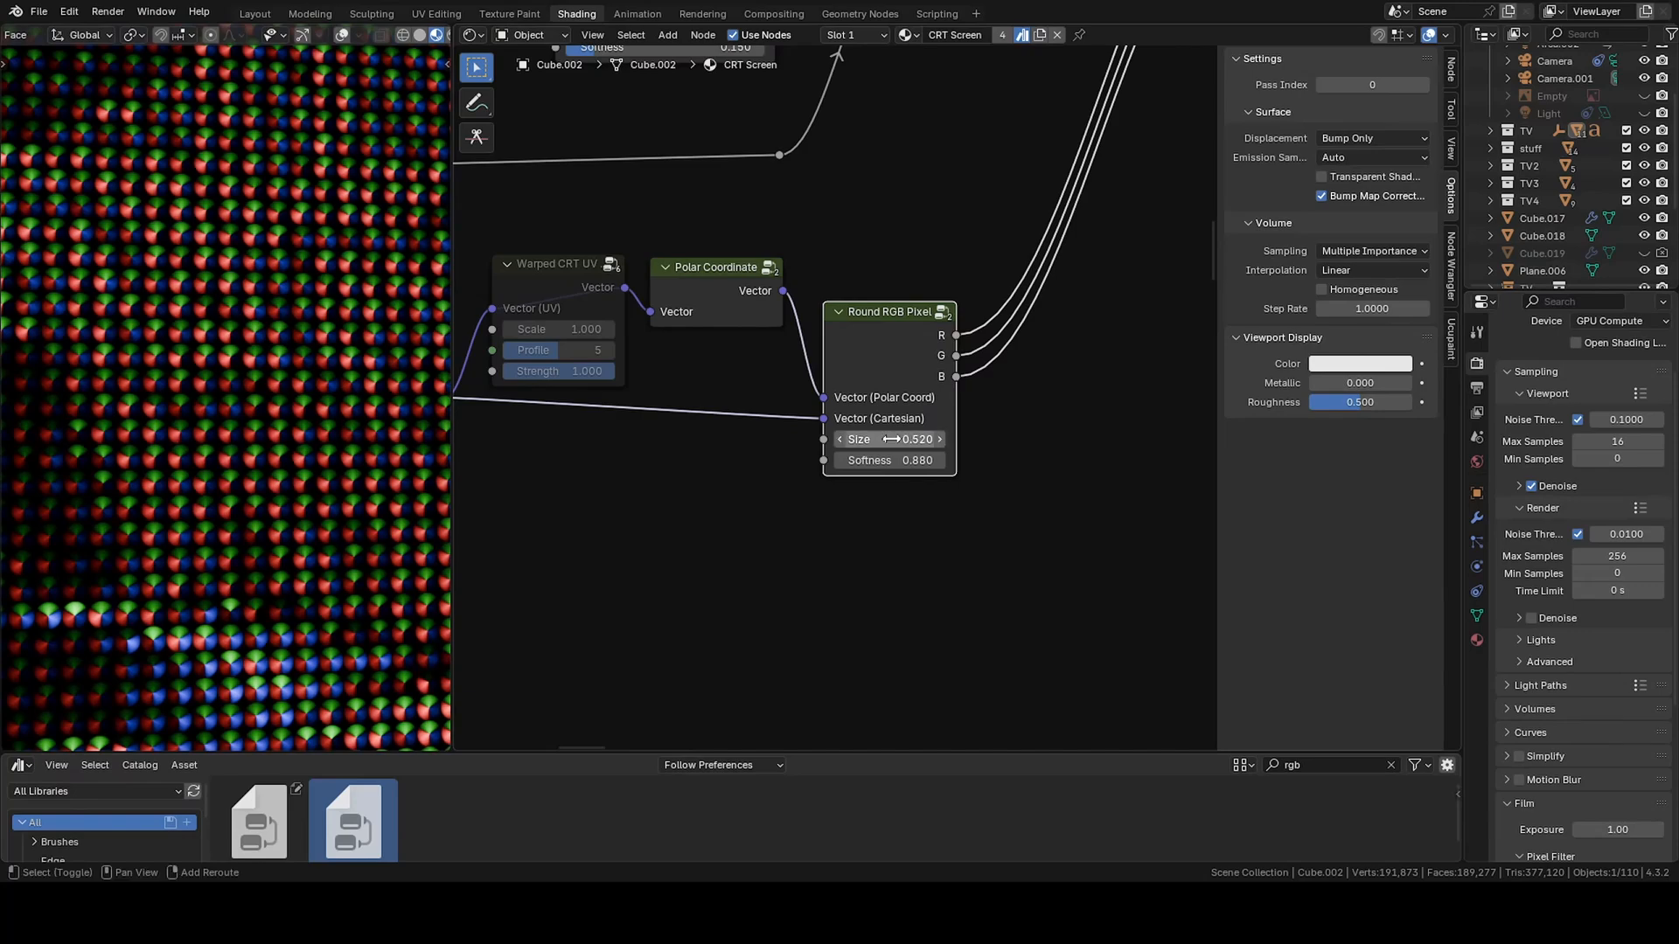
left_click_drag(898, 438, 922, 438)
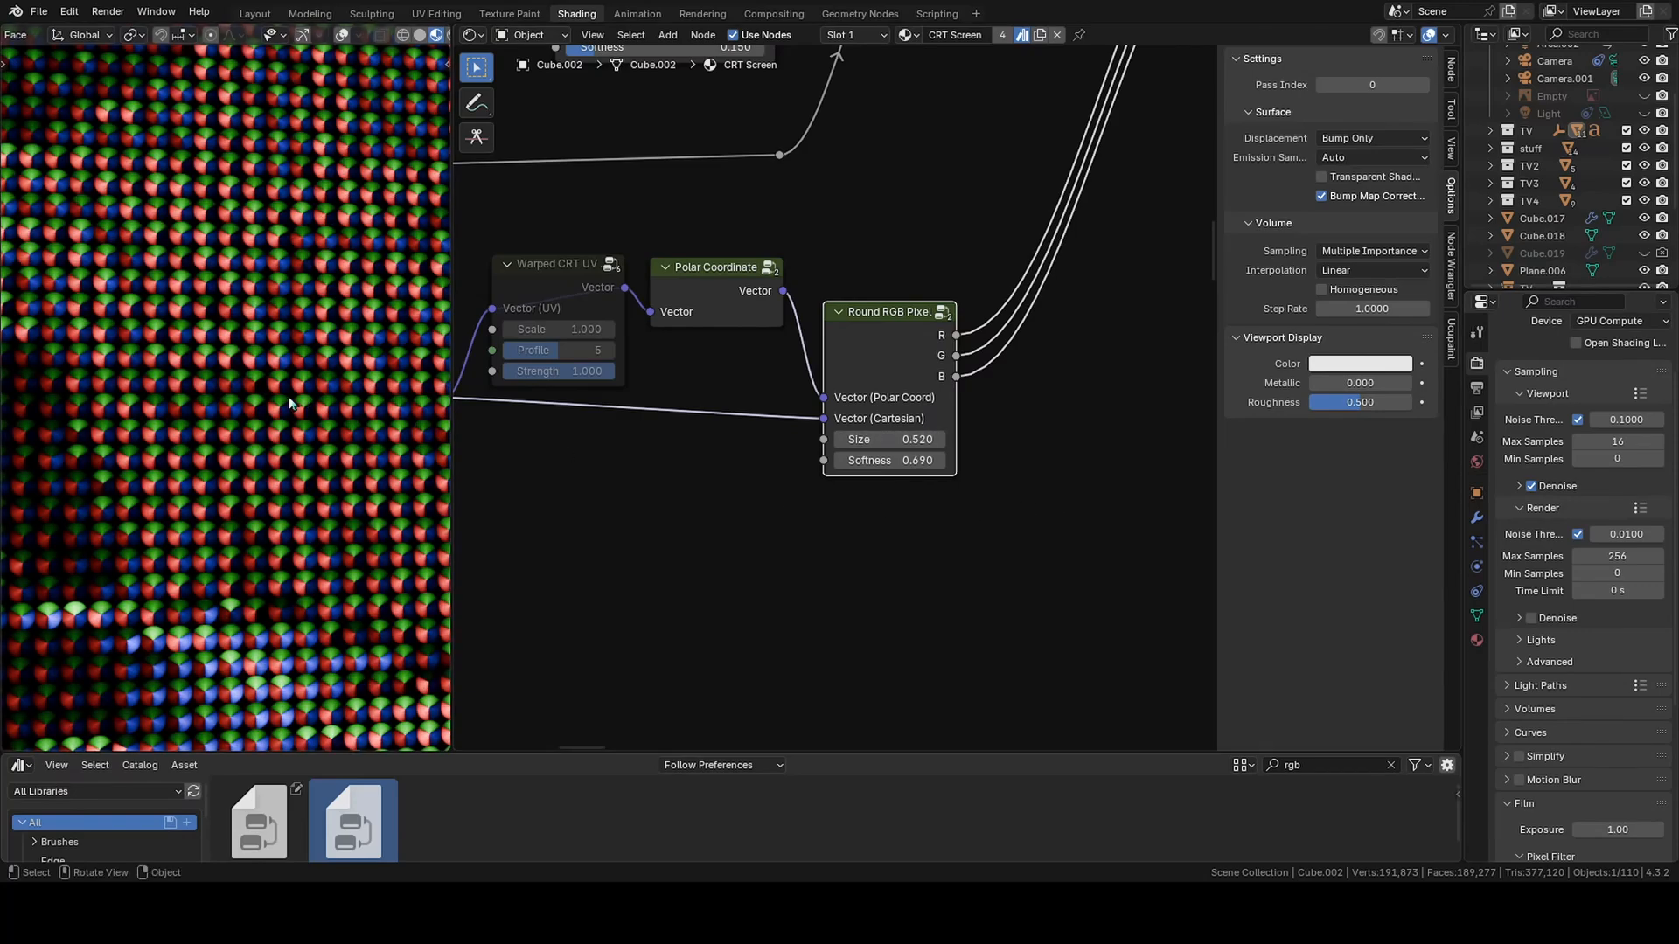
scroll(289, 411, "down", 6)
scroll(507, 472, "down", 4)
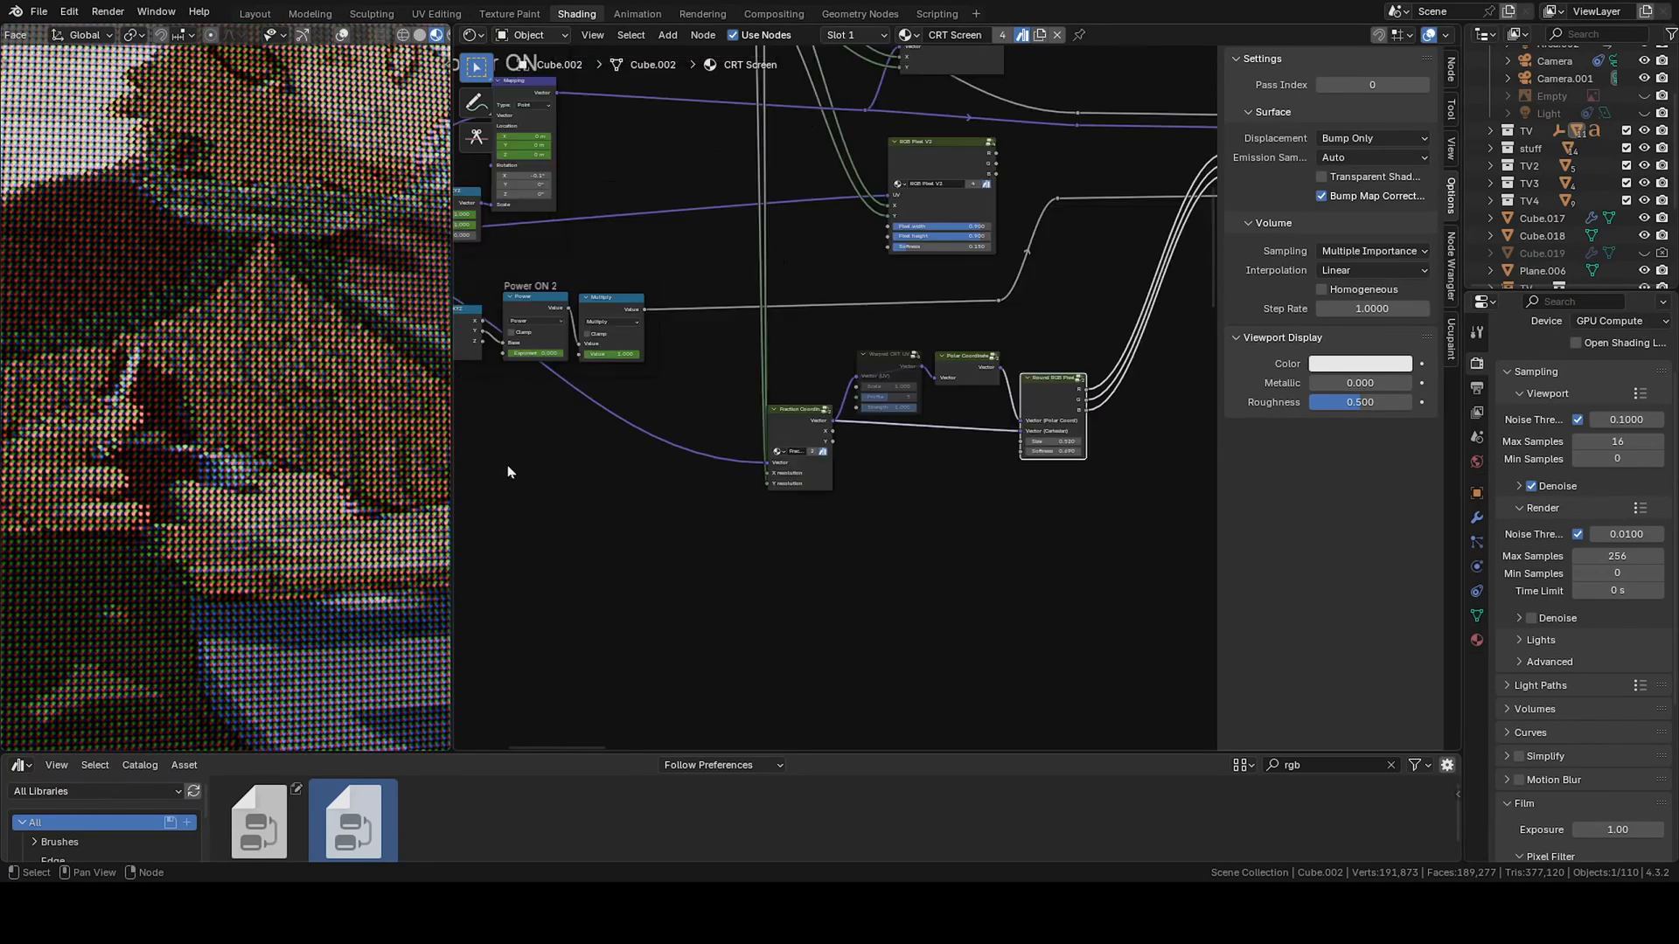
- Open the Fraction Coordinate group, examine its Separate XYZ, Multiply and Fraction nodes, and exit the group
middle_click_drag(794, 269, 979, 389)
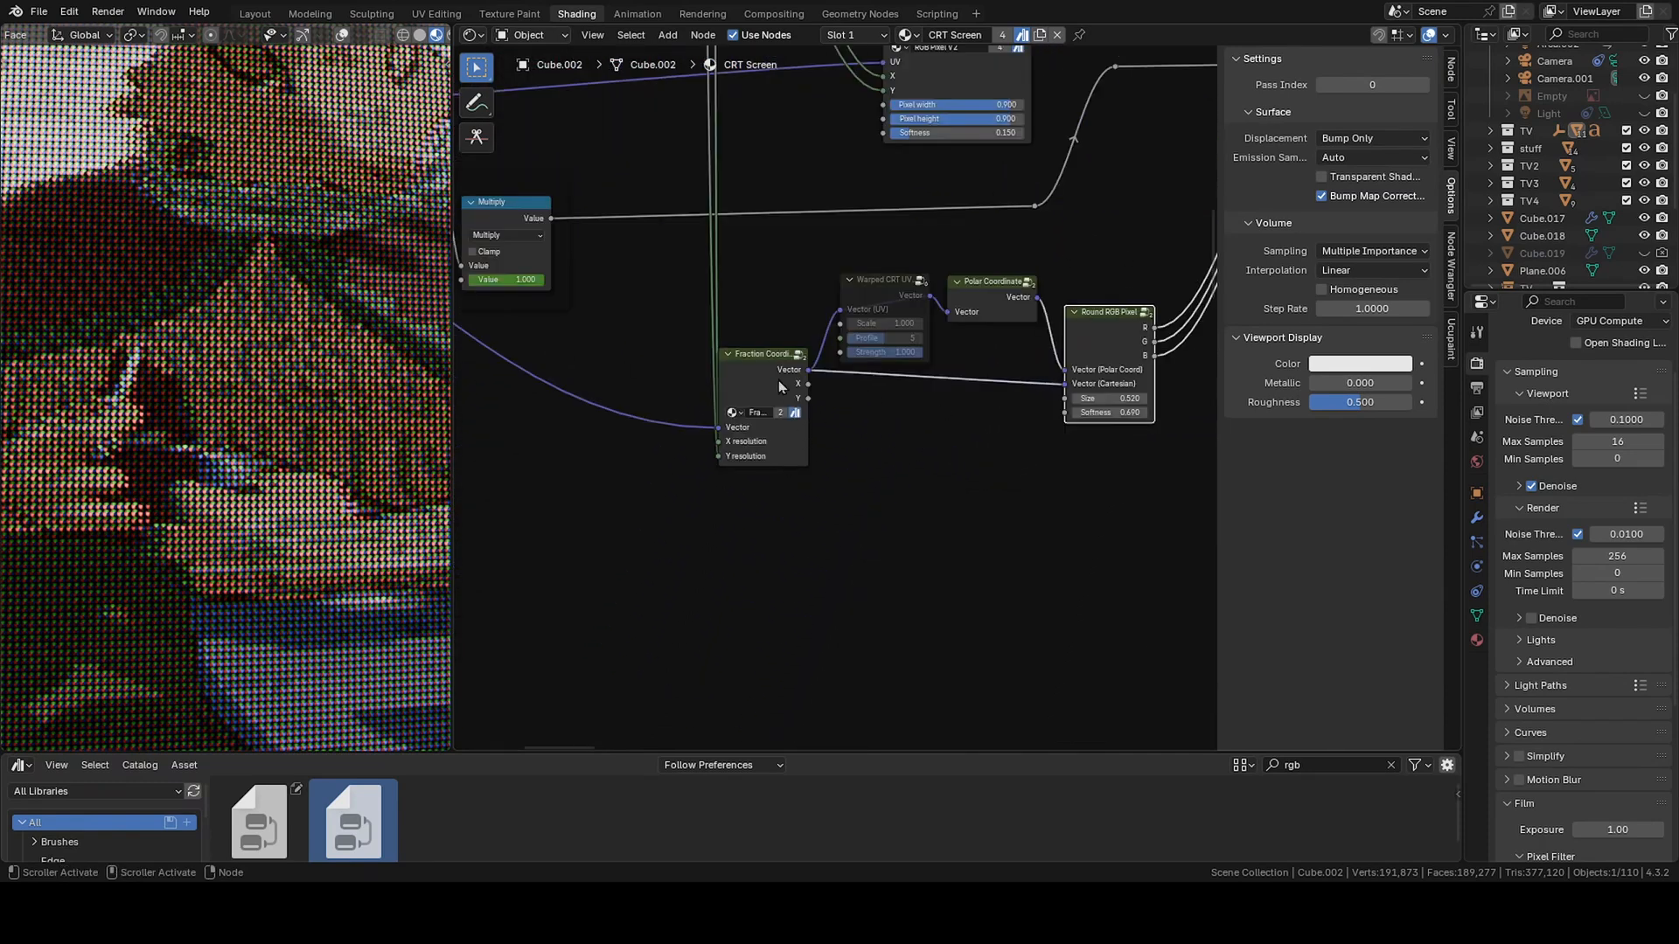
left_click(778, 388)
key("Tab")
left_click_drag(576, 325, 698, 568)
left_click(877, 617)
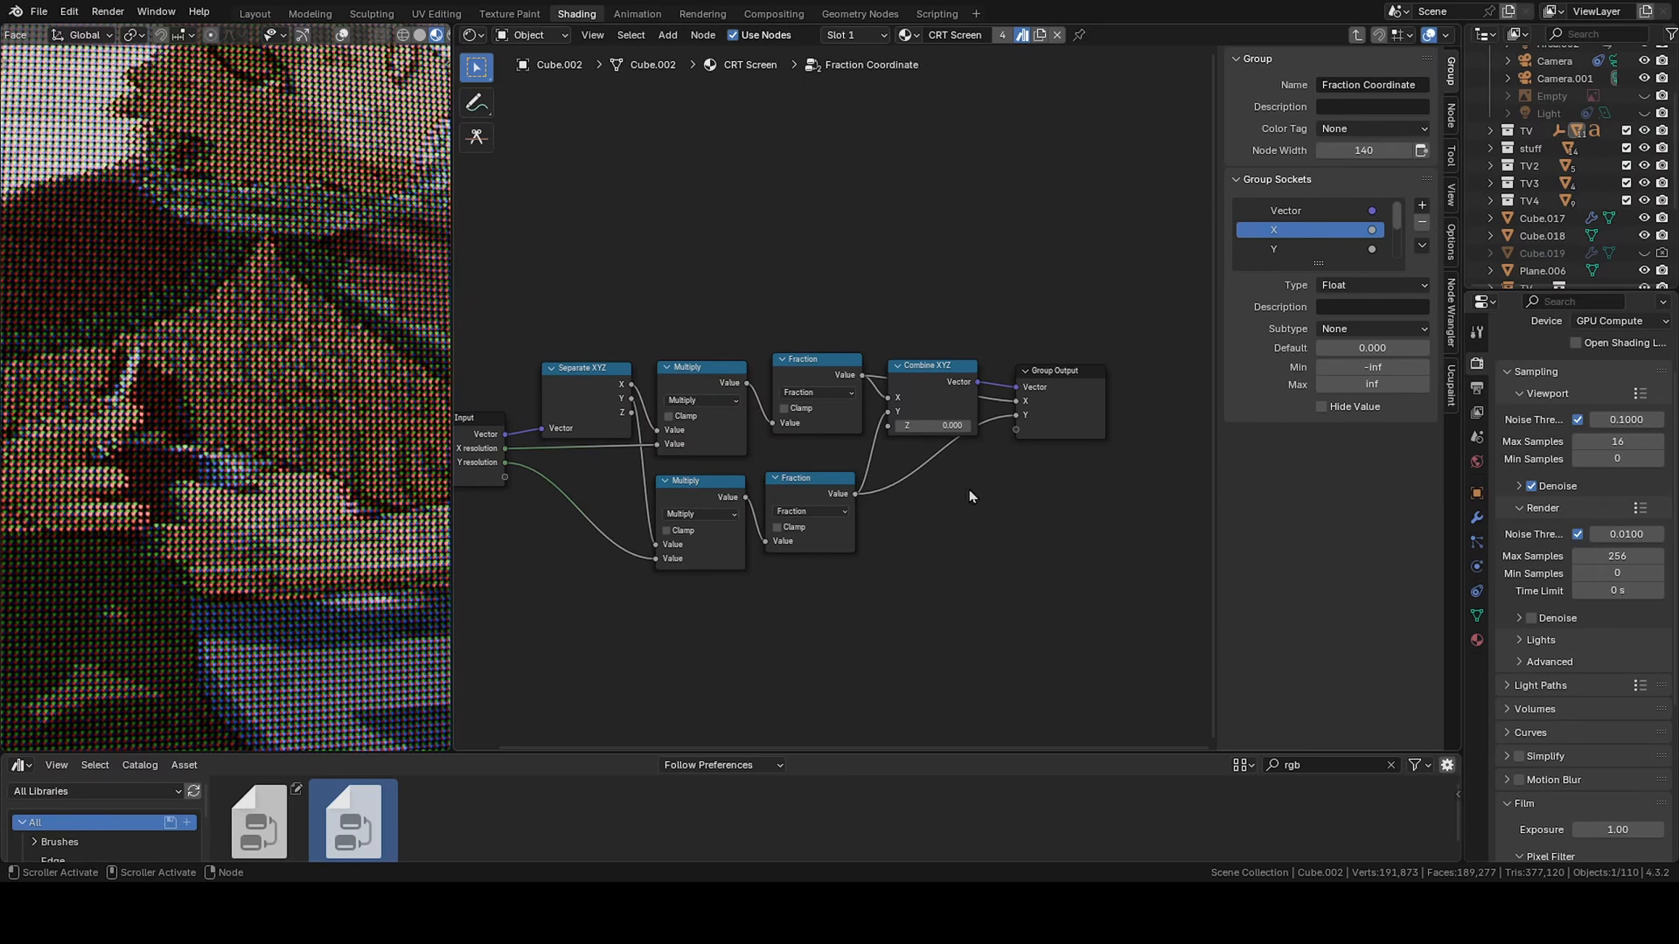
key("Tab")
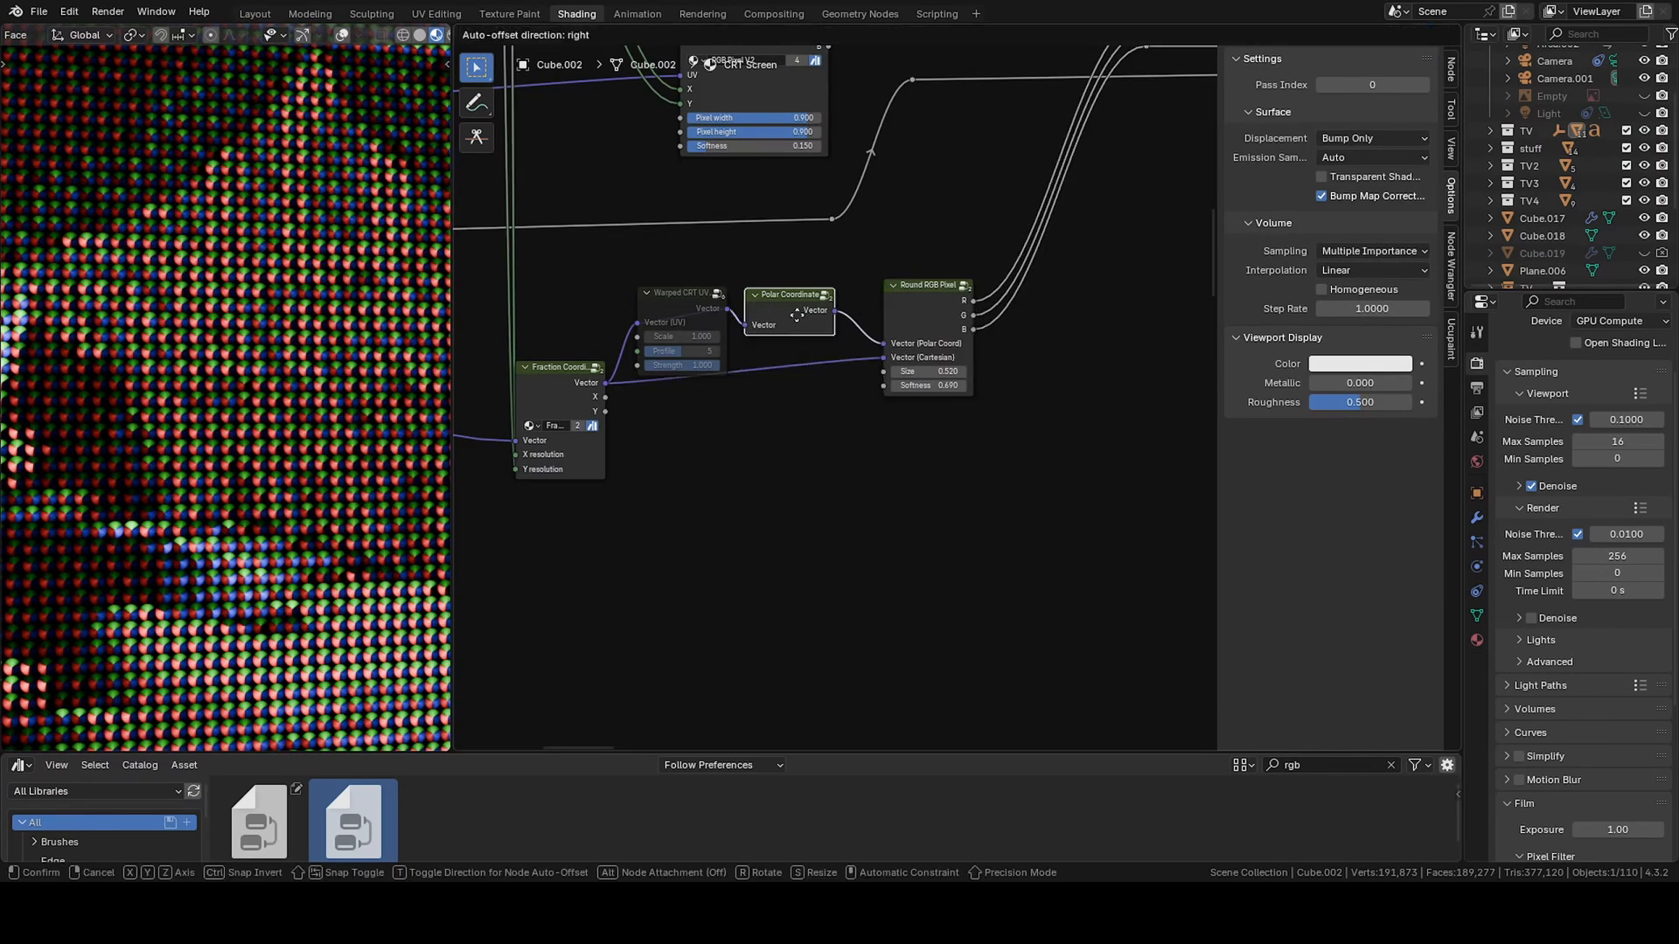
- Open the Polar Coordinate group, preview its Arctan2 and Square Root nodes on the screen, and exit the group
left_click(805, 322)
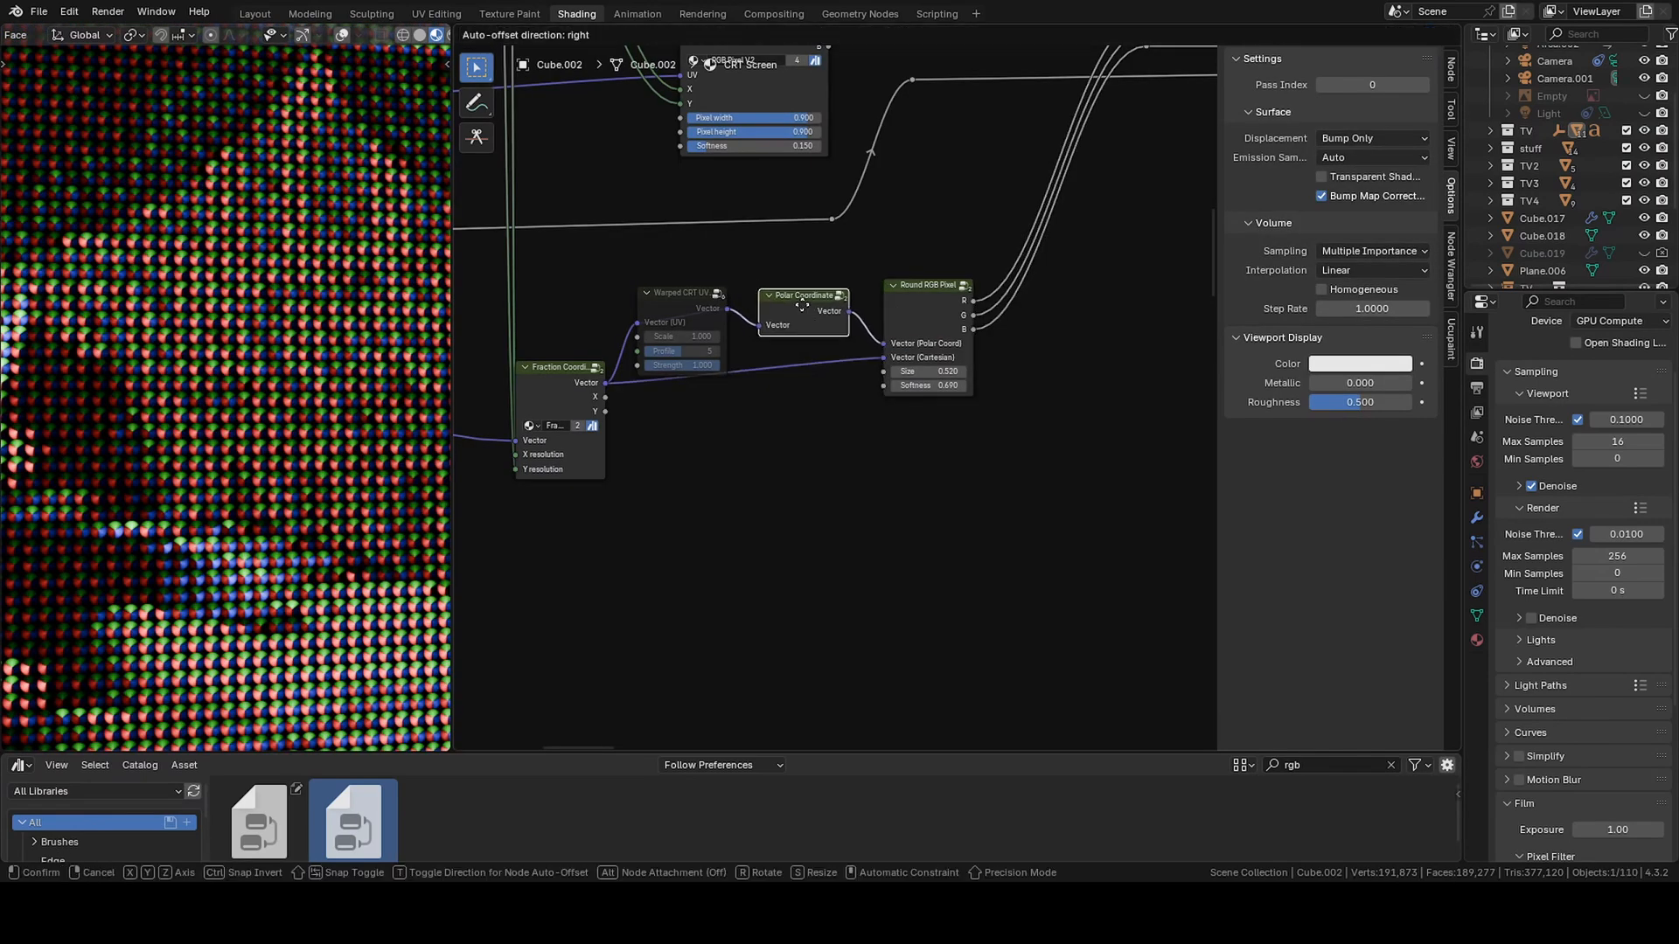
key("Tab")
left_click_drag(578, 350, 588, 365)
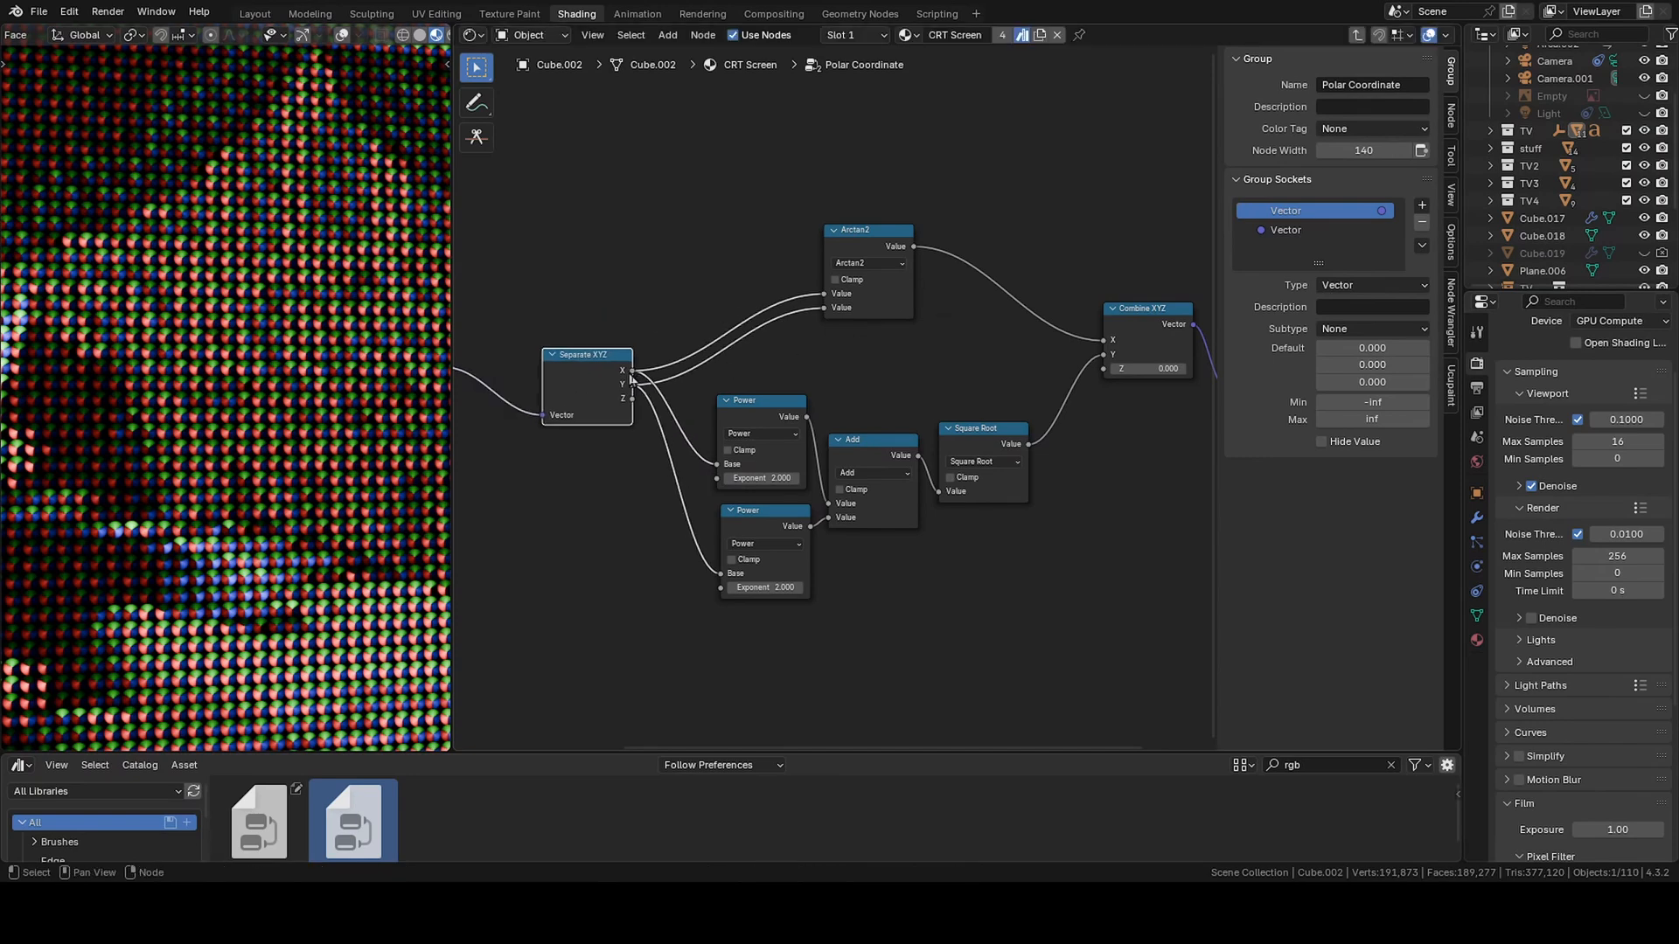
left_click(889, 248, "ctrl+shift")
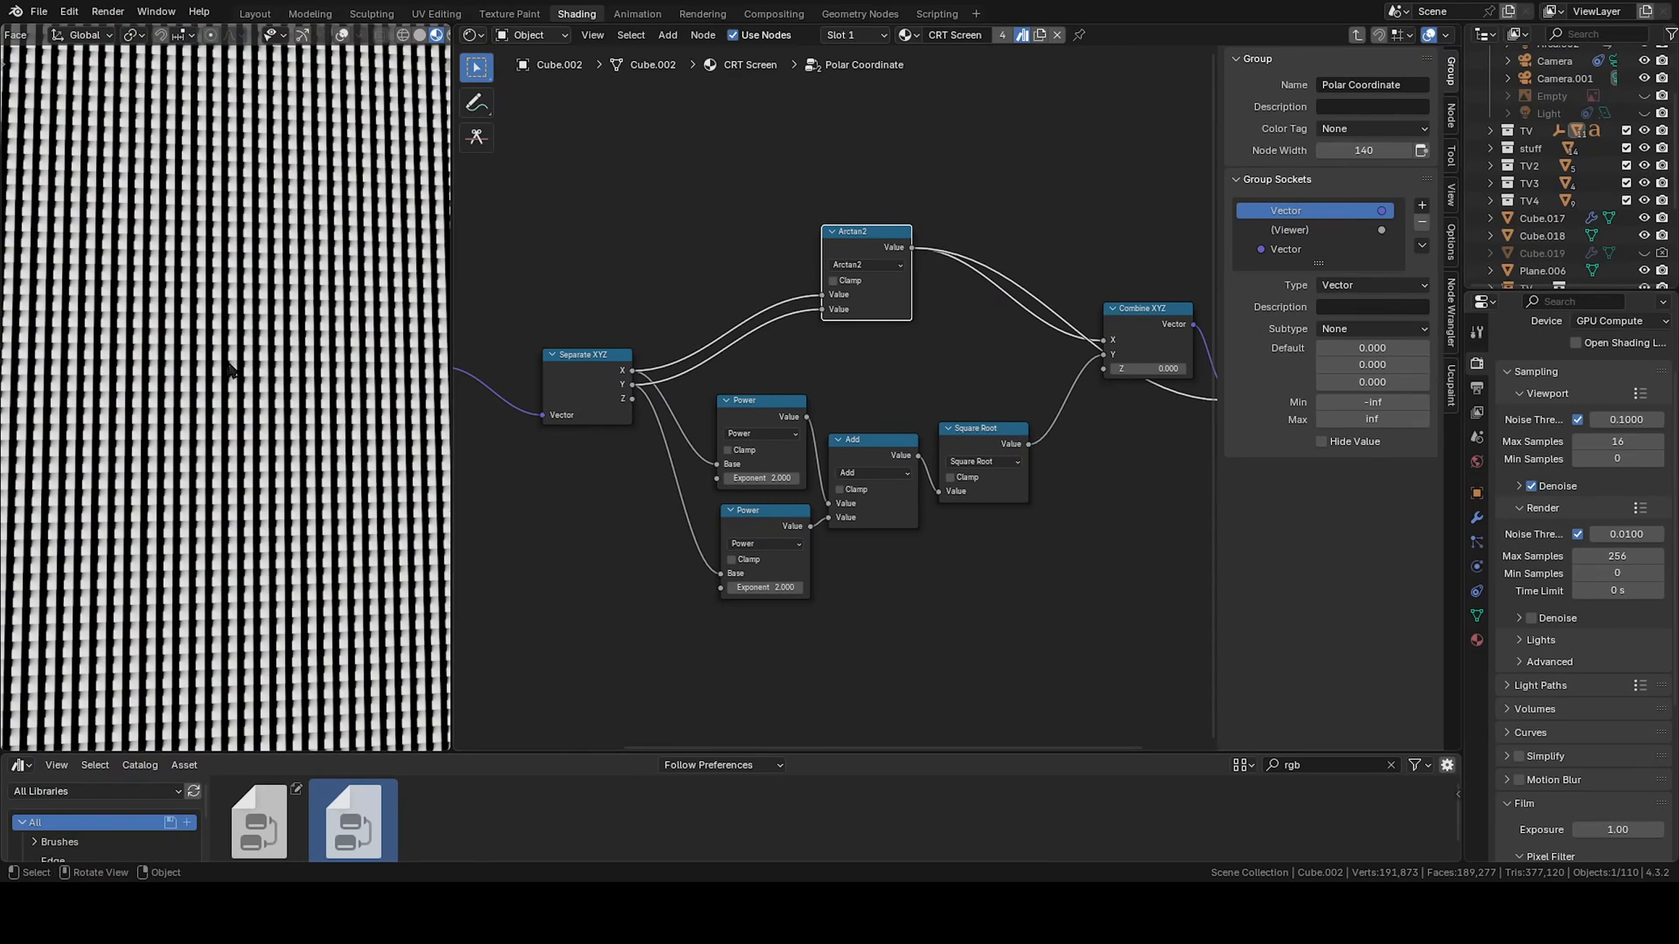
left_click(985, 442, "ctrl+shift")
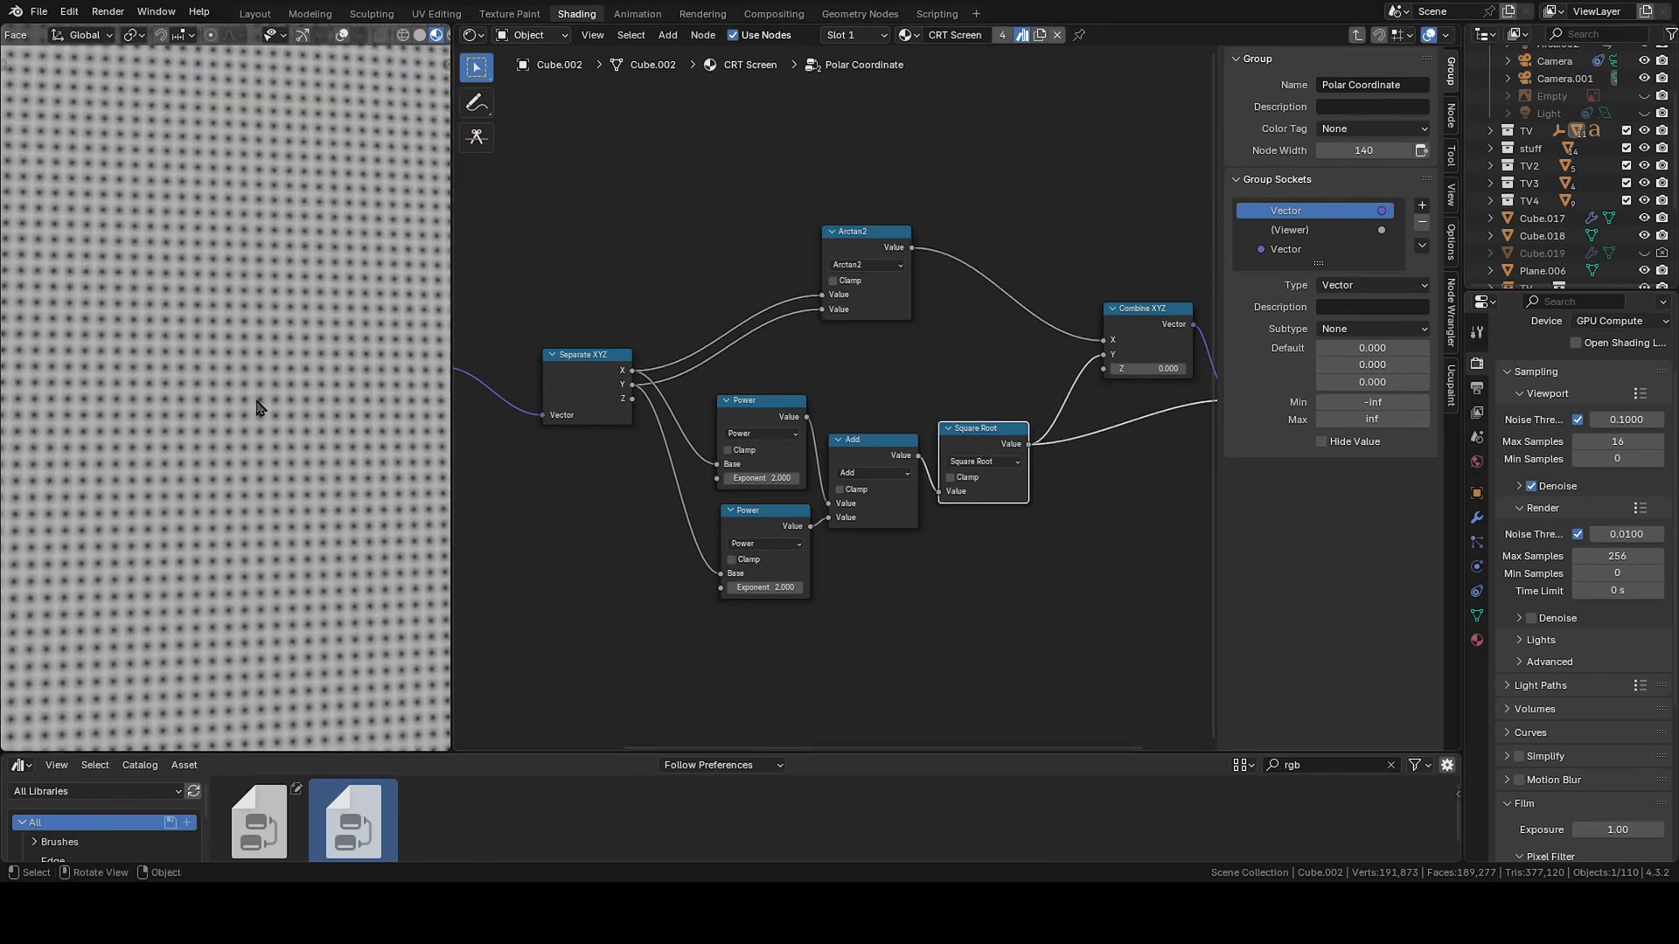
scroll(286, 422, "up", 3)
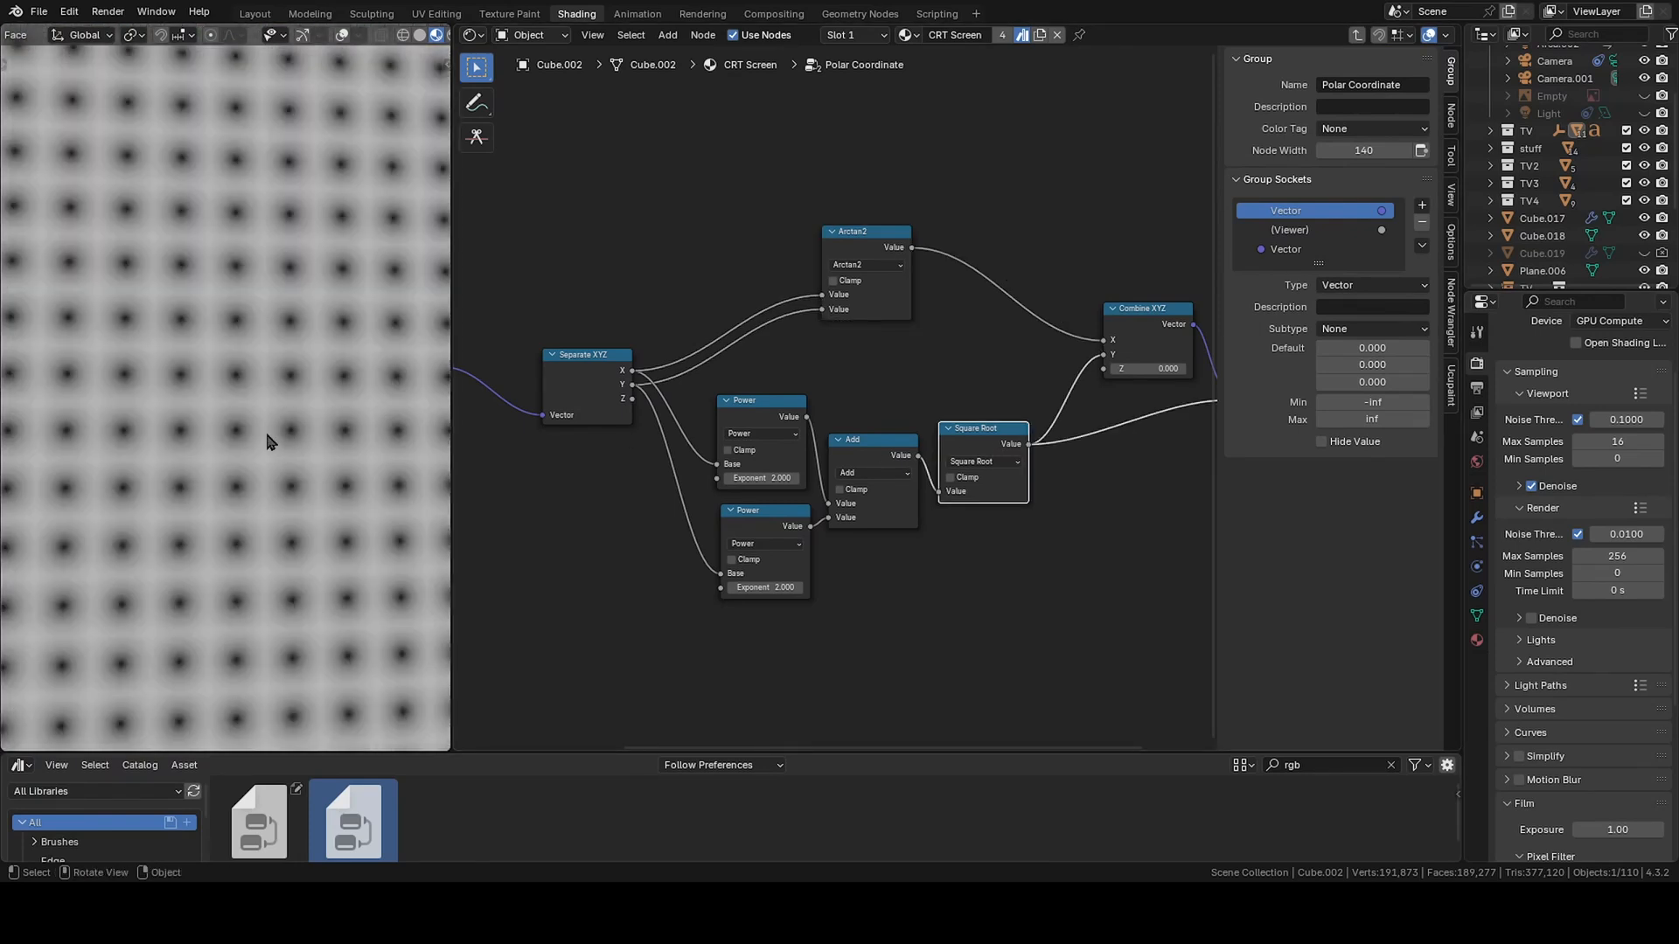
scroll(221, 440, "down", 2)
key("Tab")
- Preview the Round RGB Pixel group's output and open the group to examine the nodes in its V3 frame
left_click(805, 314, "ctrl+shift")
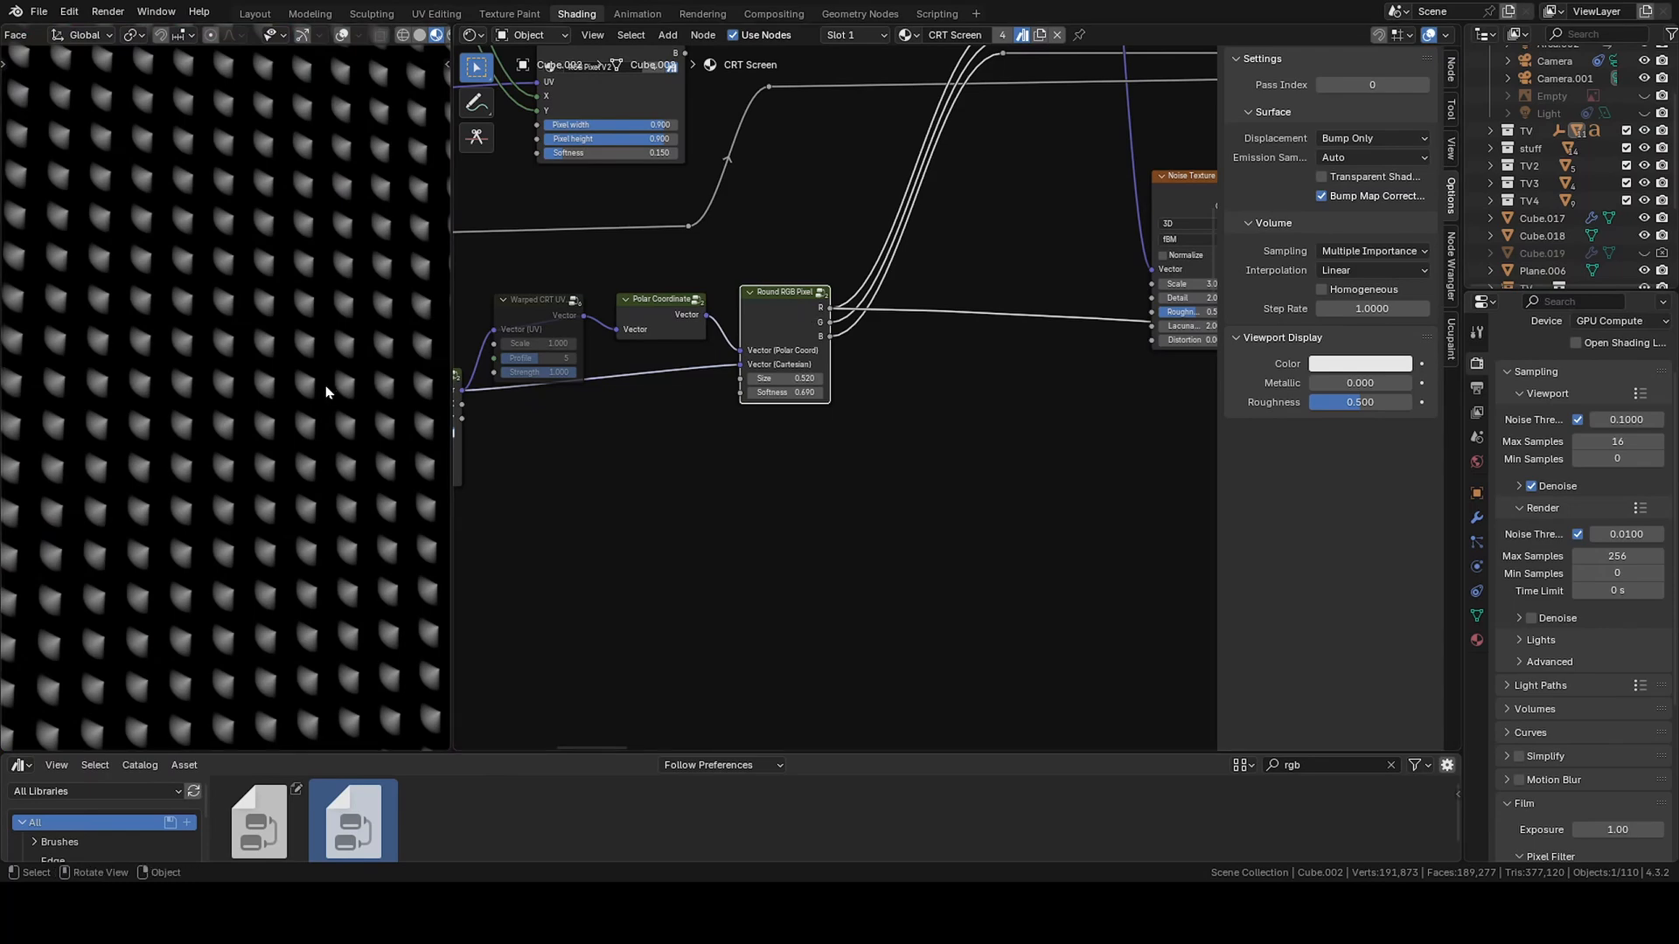
key("Tab")
scroll(742, 390, "down", 5)
middle_click_drag(742, 390, 737, 401)
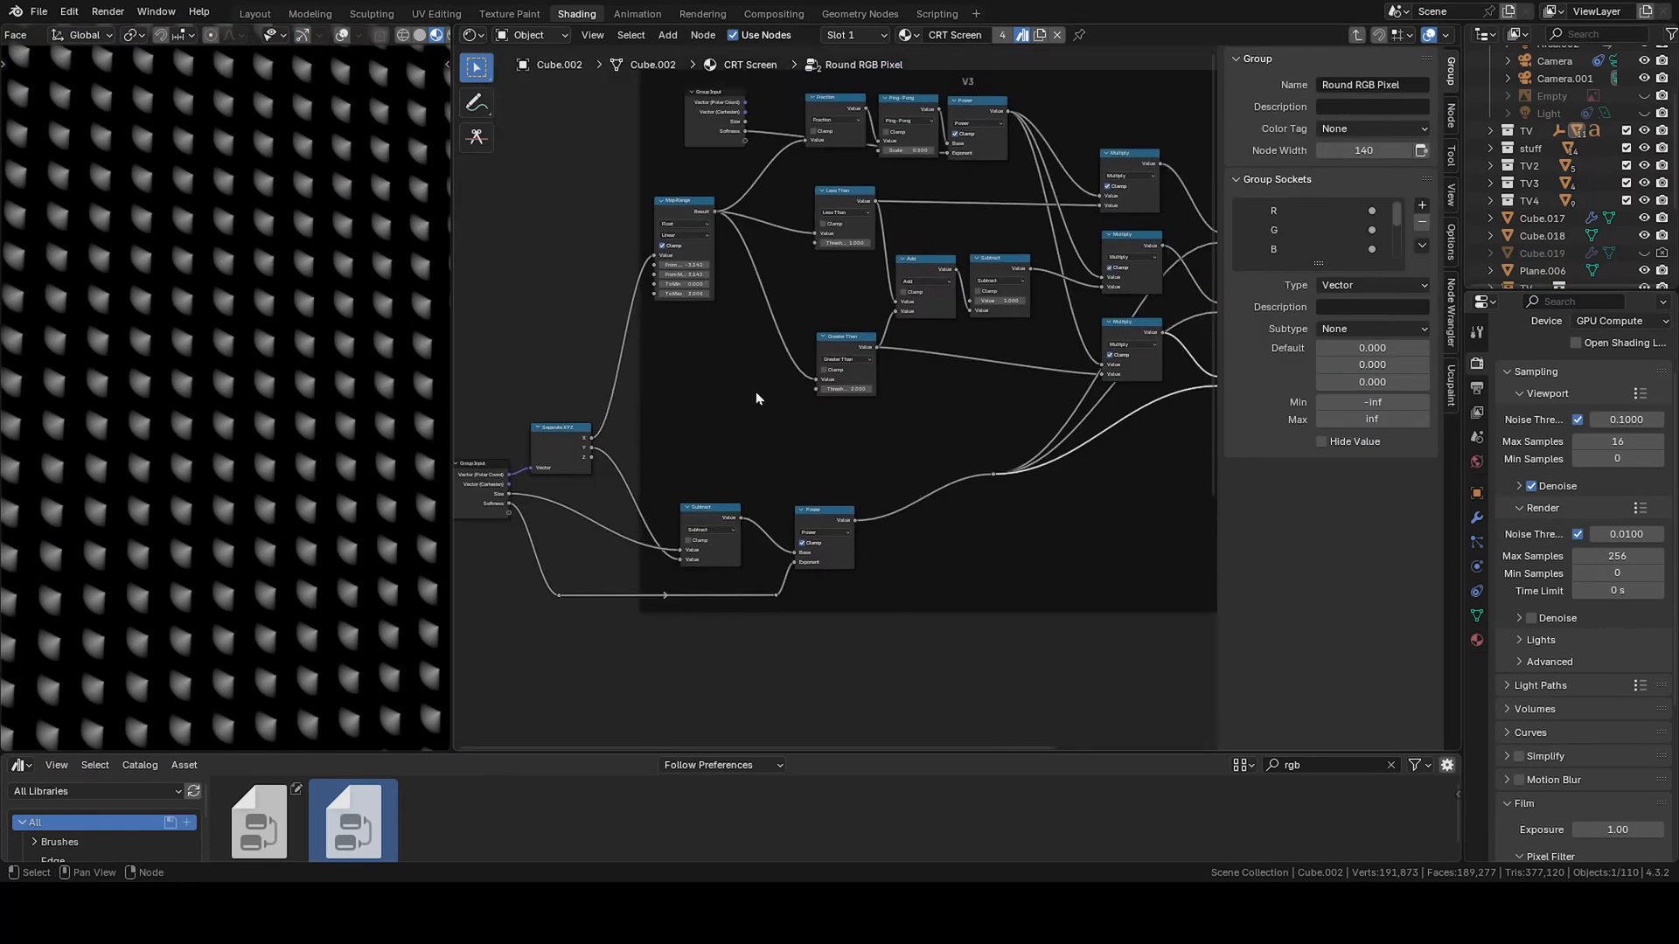
middle_click_drag(914, 226, 881, 299)
middle_click_drag(780, 341, 768, 431)
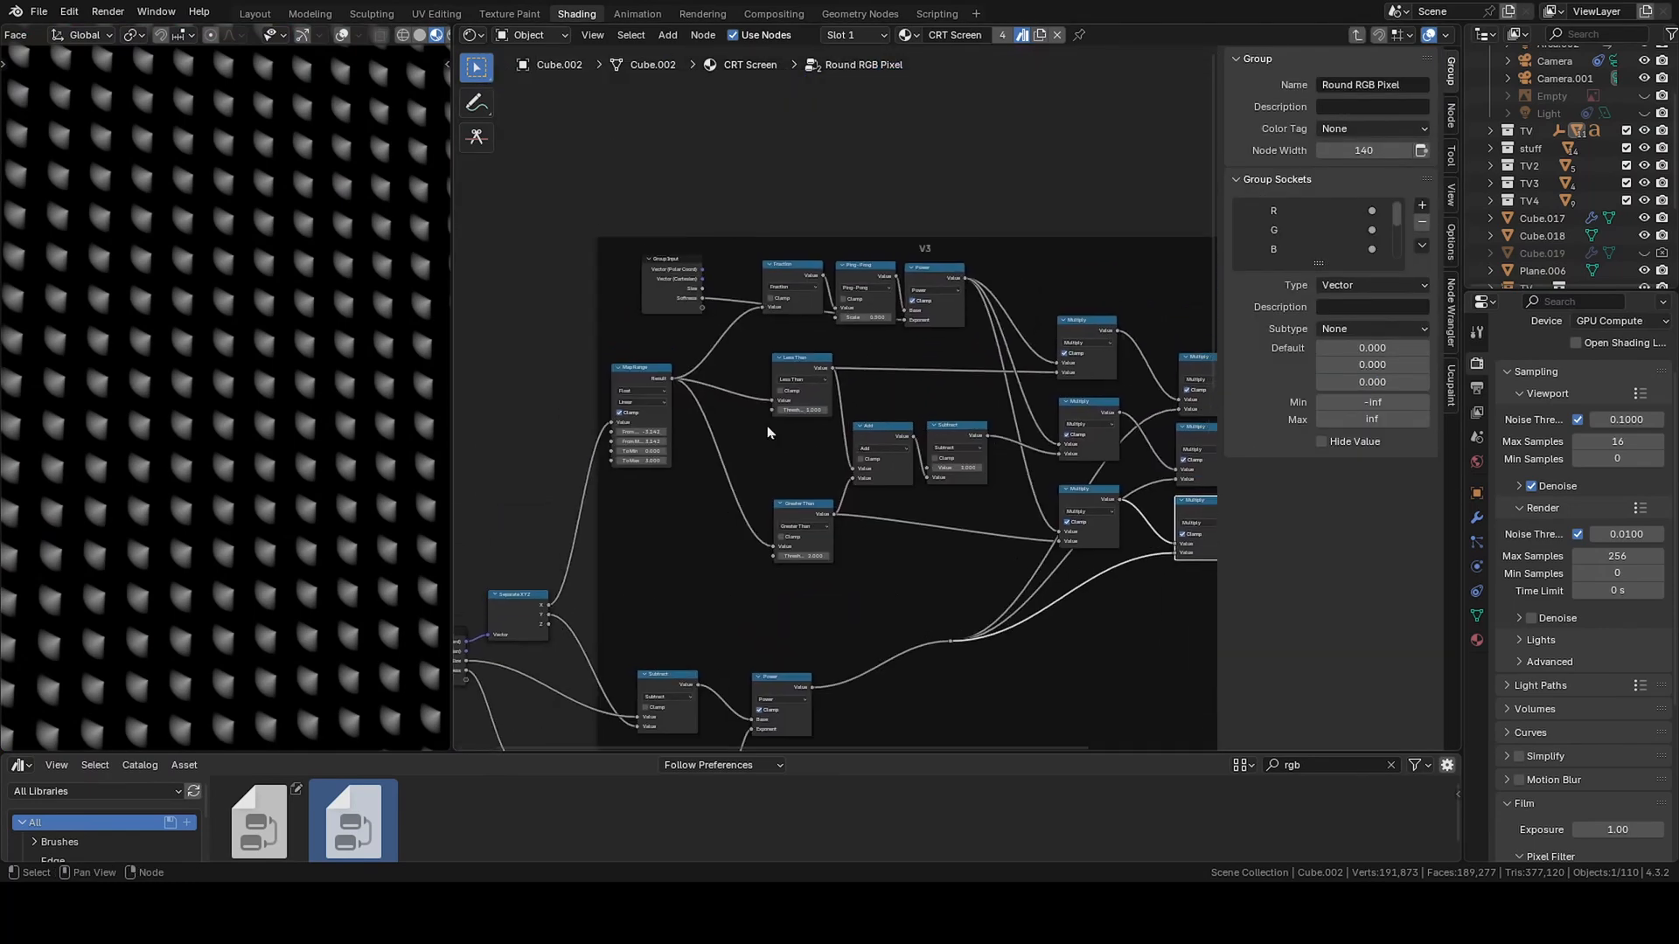
- Preview the Separate XYZ and Map Range nodes on the screen and examine Map Range's From and To values
scroll(769, 431, "up", 3)
middle_click_drag(571, 613, 715, 476)
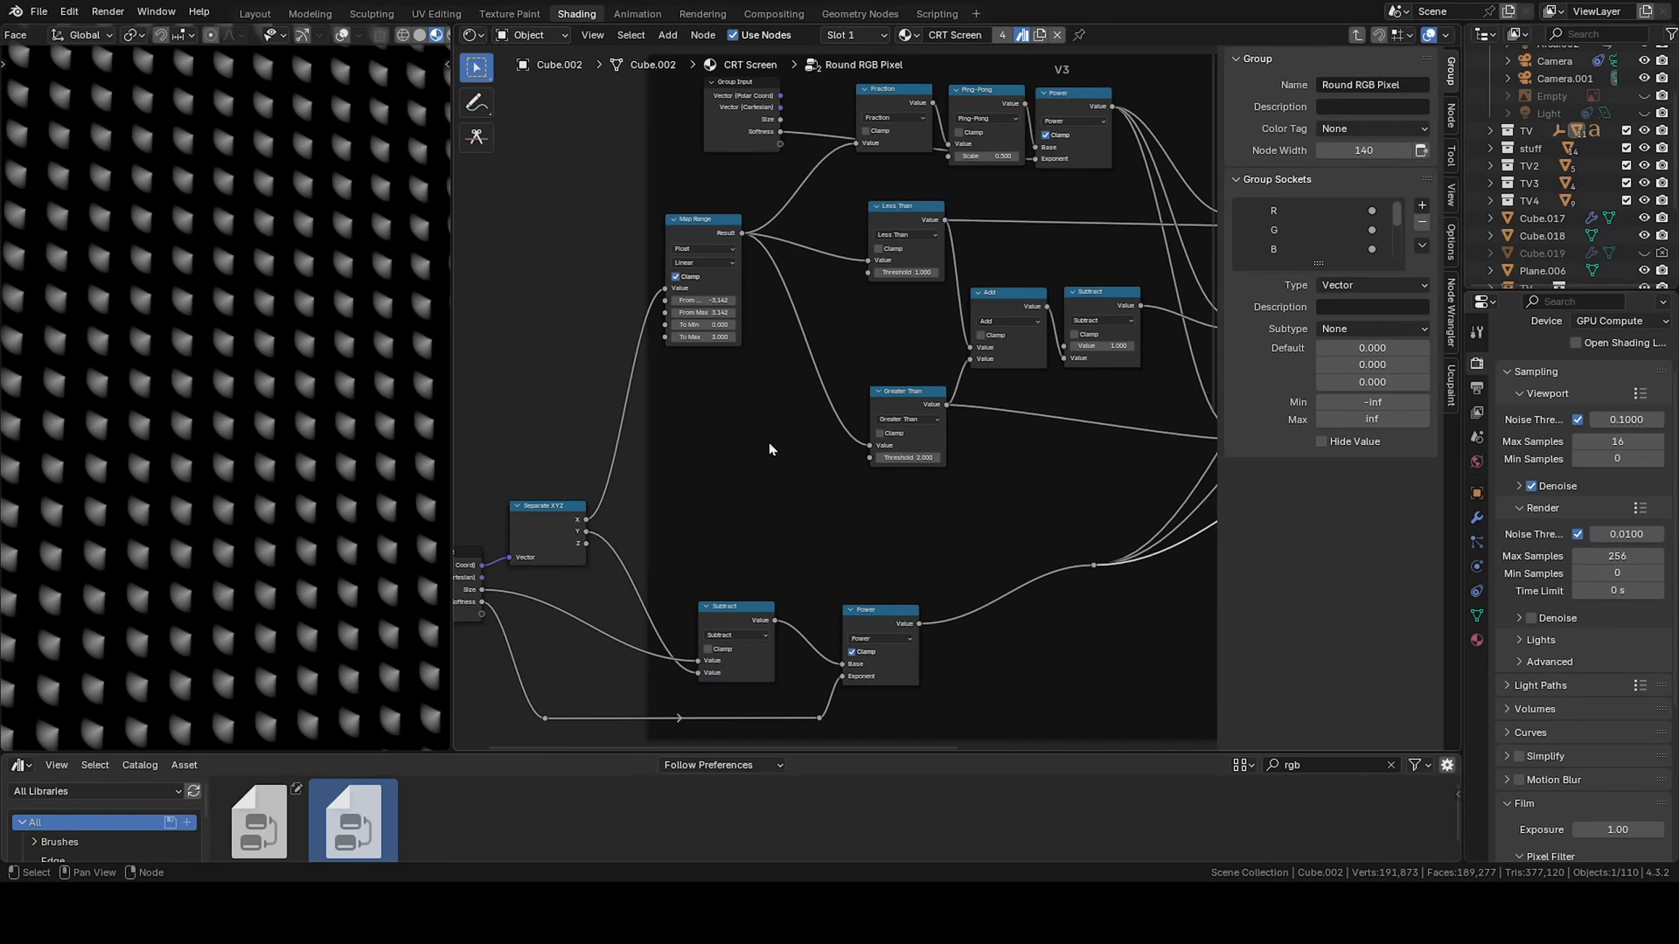
left_click_drag(560, 517, 555, 508)
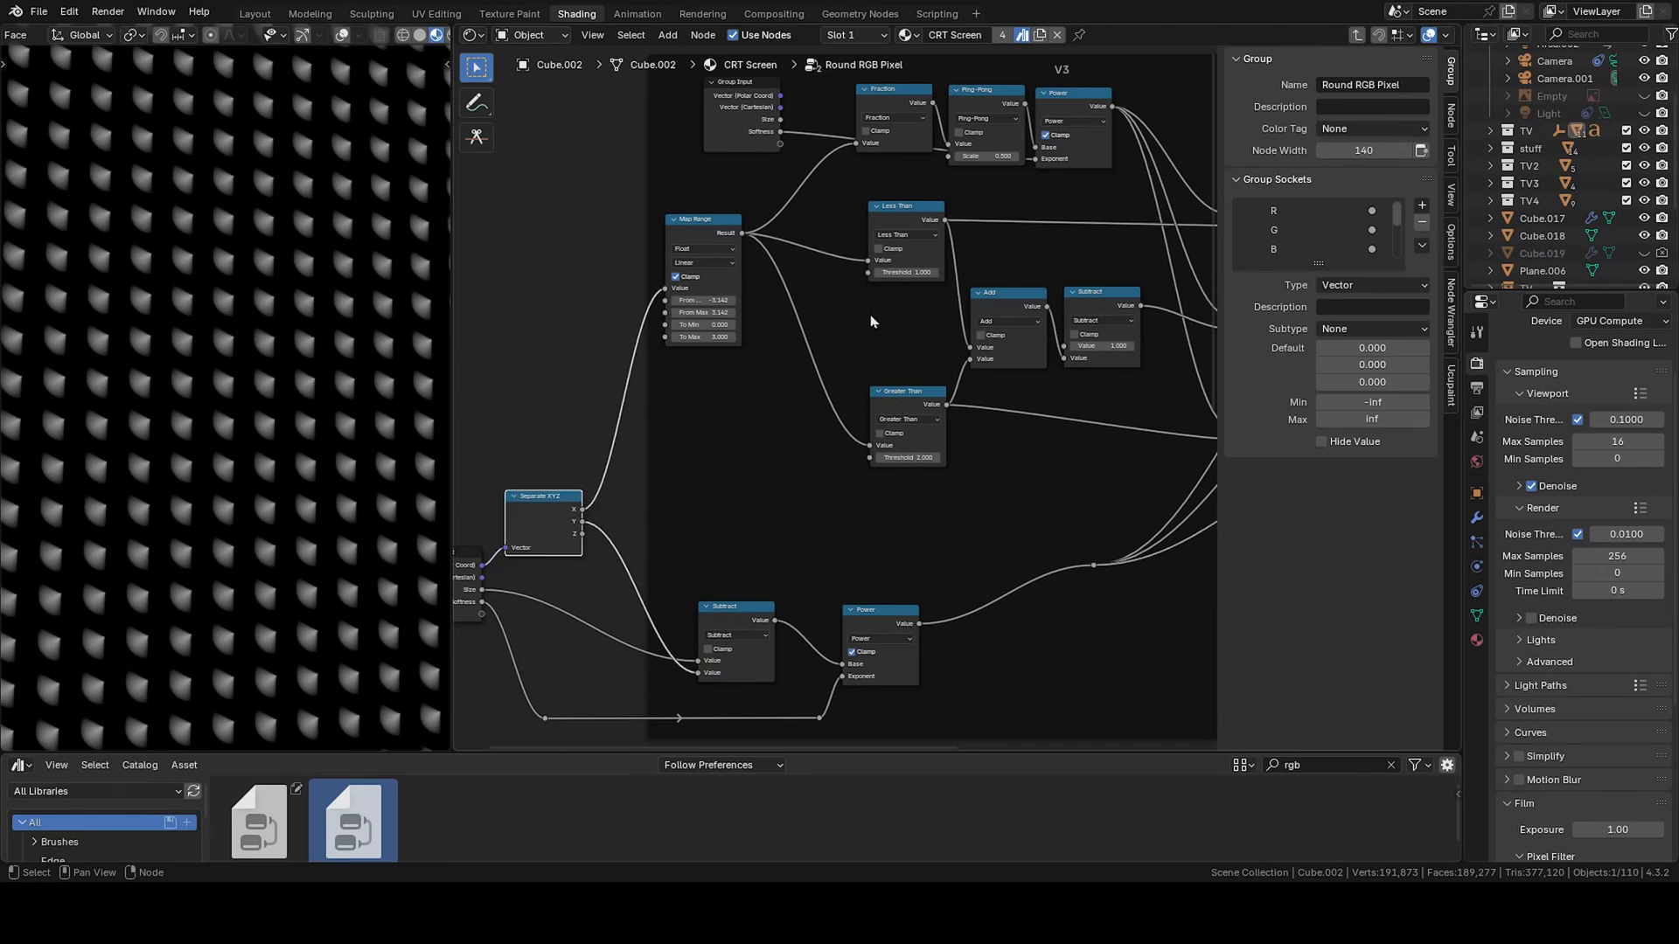
middle_click_drag(871, 316, 805, 399)
left_click(647, 321, "ctrl+shift")
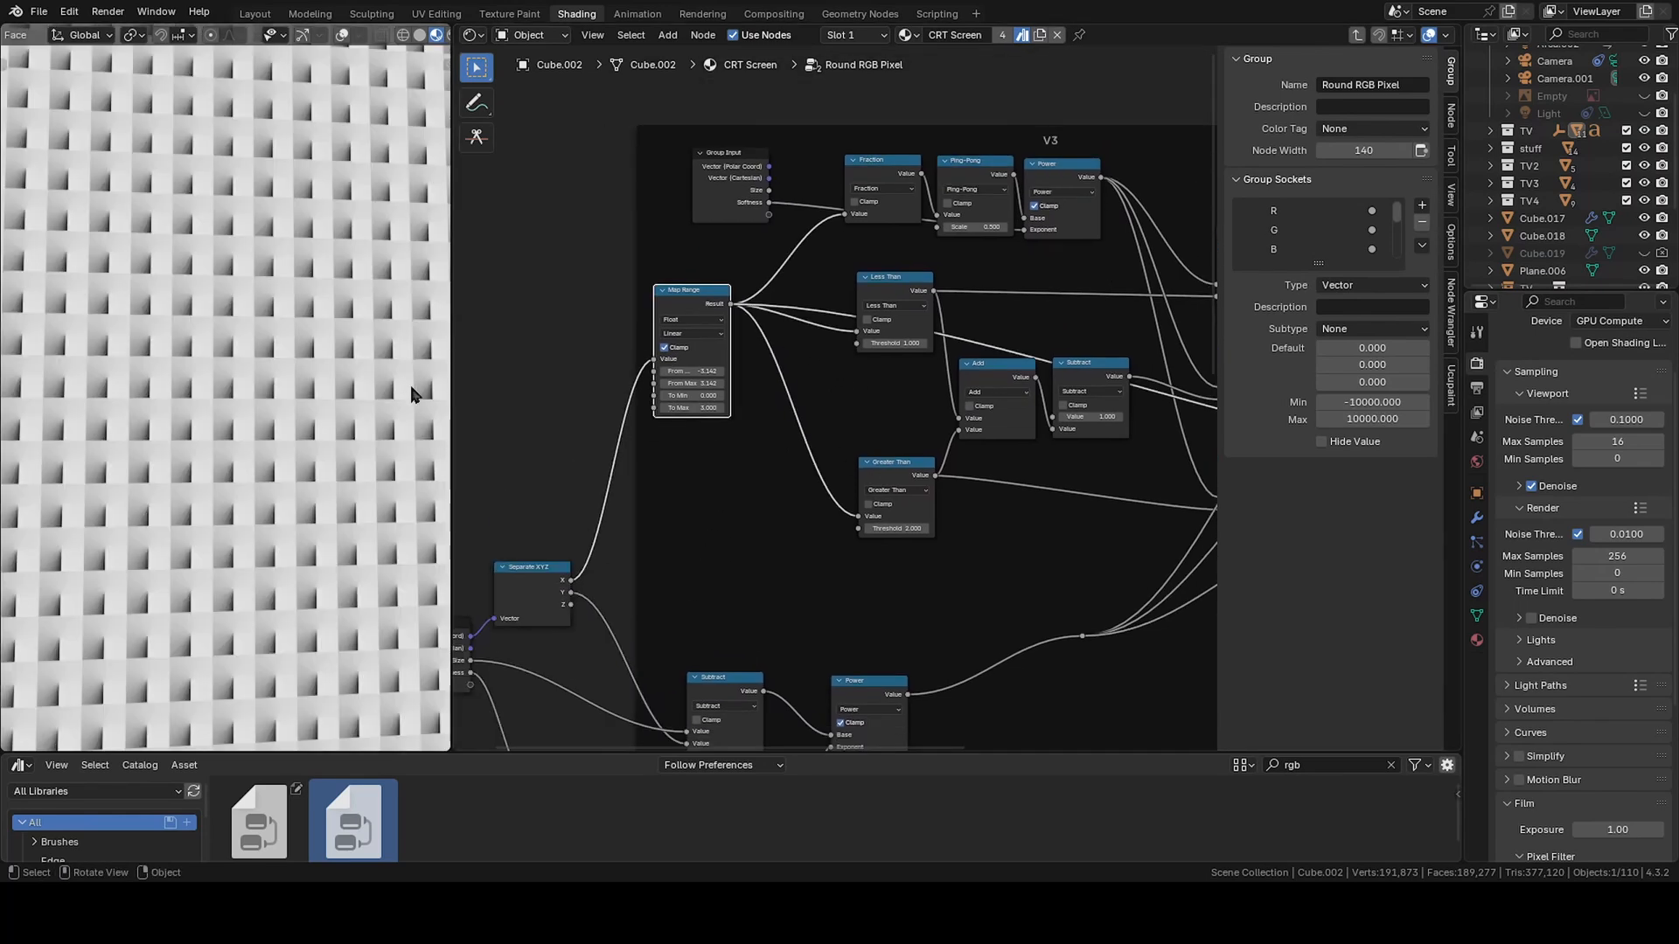
left_click(528, 588, "ctrl+shift")
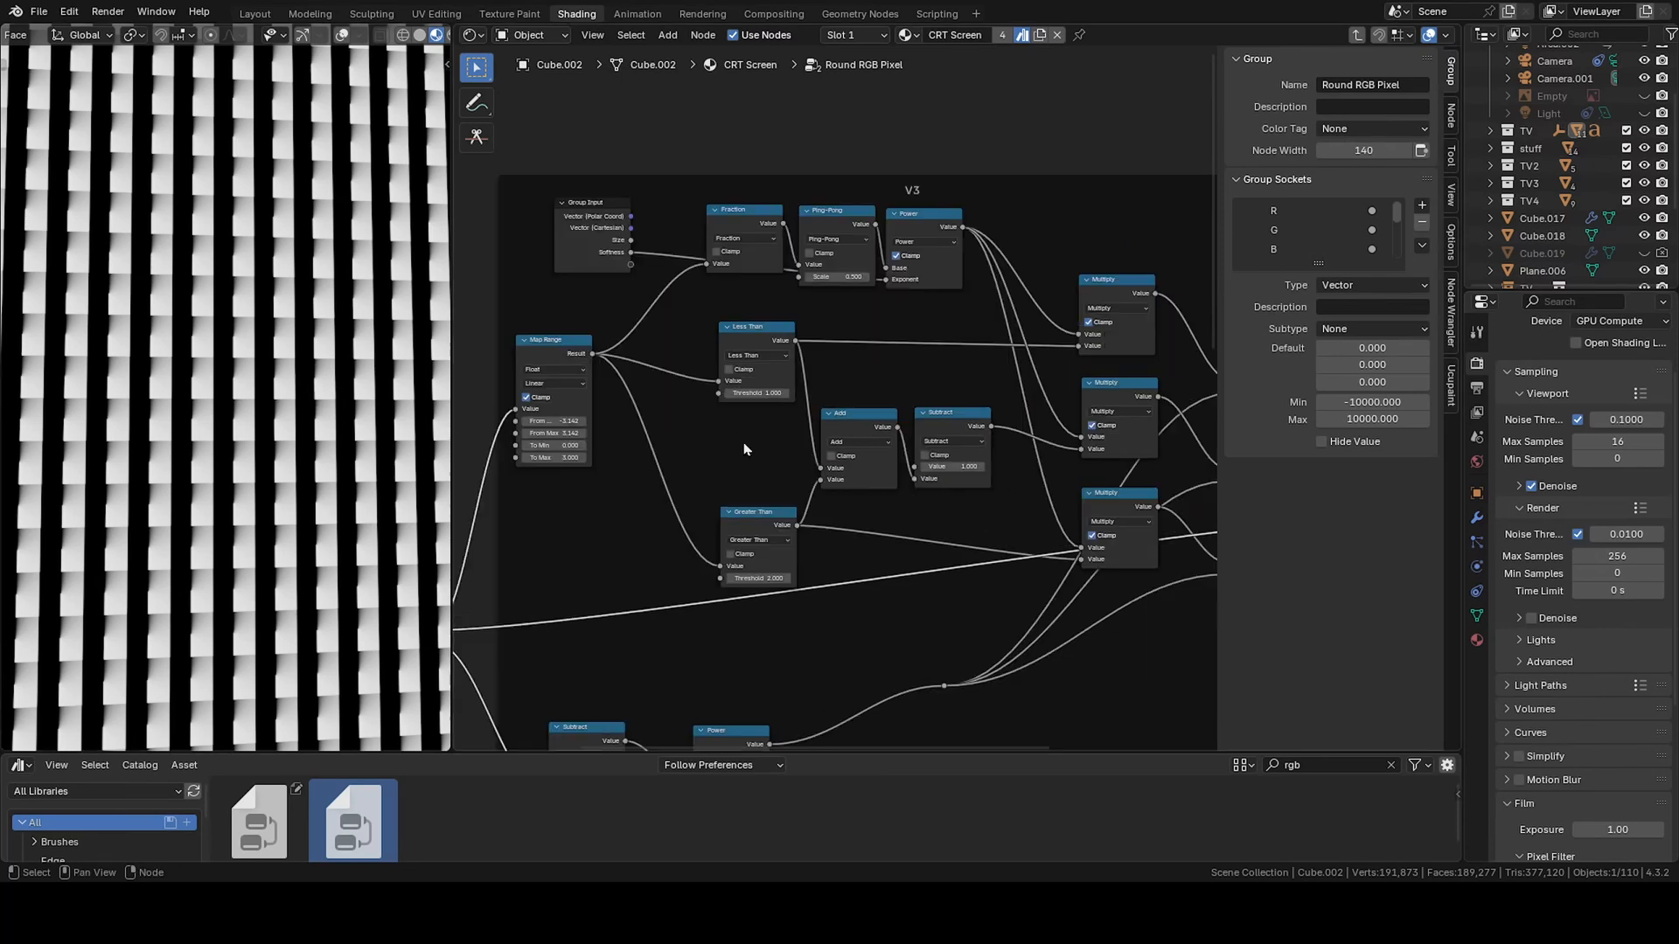
left_click(553, 358, "ctrl+shift")
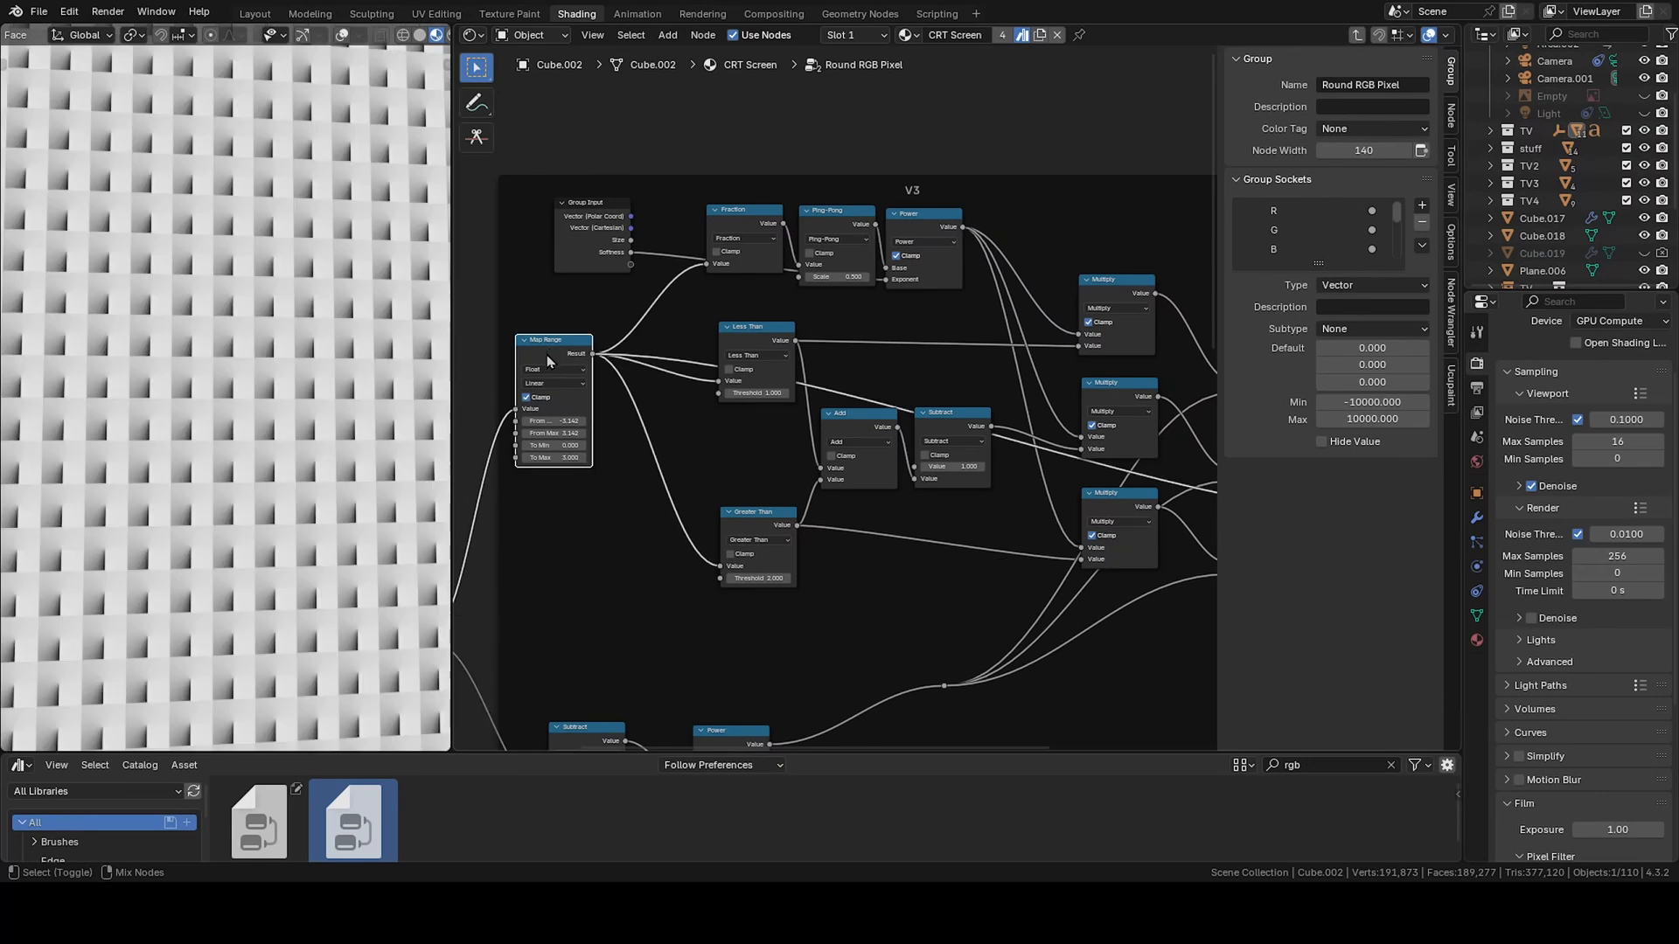
scroll(584, 489, "up", 2)
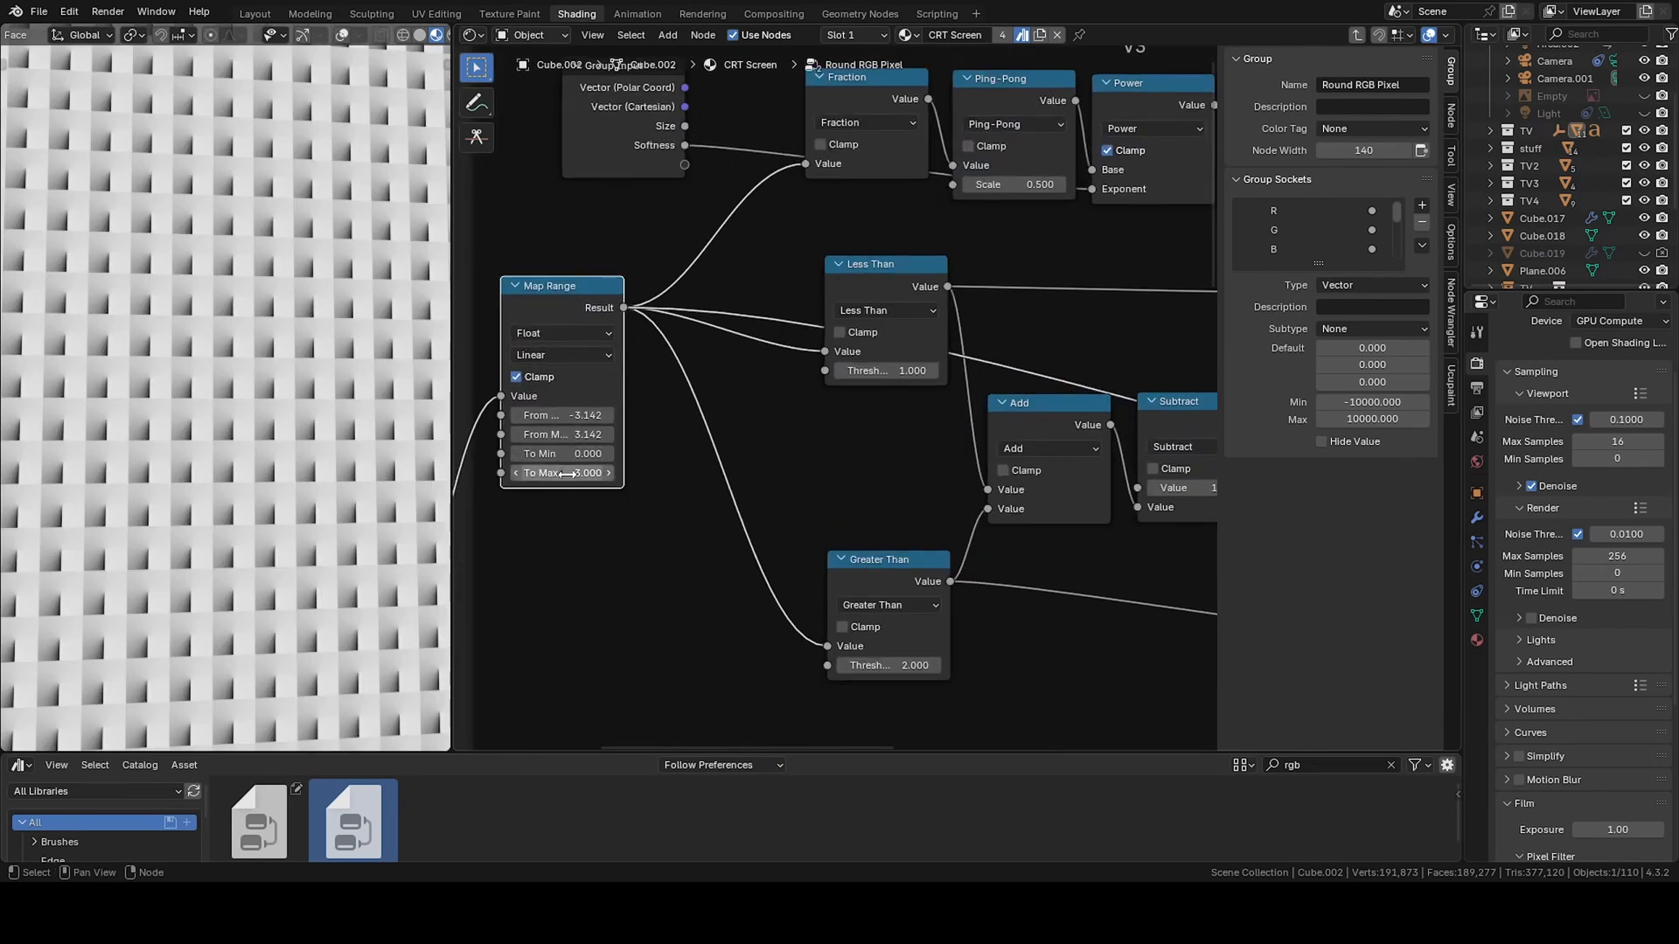
- Preview the Fraction, Ping-Pong and Power nodes at the start of the V3 frame on the screen one after another
middle_click_drag(875, 437, 722, 499)
left_click(750, 157, "ctrl+shift")
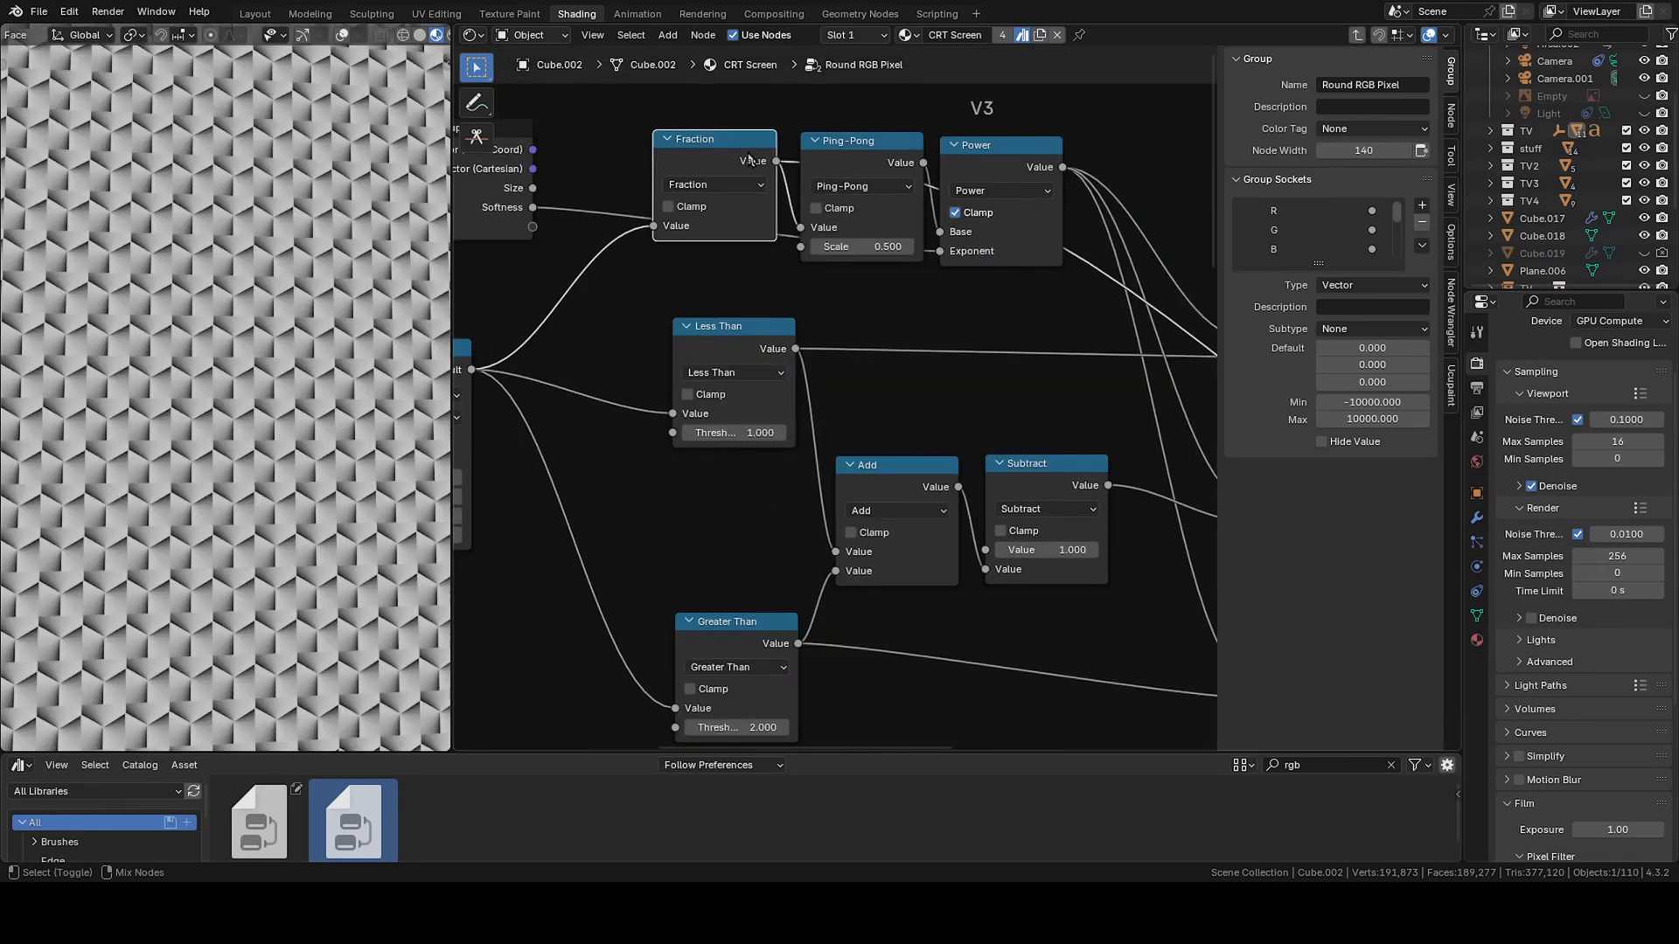
left_click(871, 152, "ctrl+shift")
left_click(1009, 147, "ctrl+shift")
middle_click_drag(1023, 333, 866, 284)
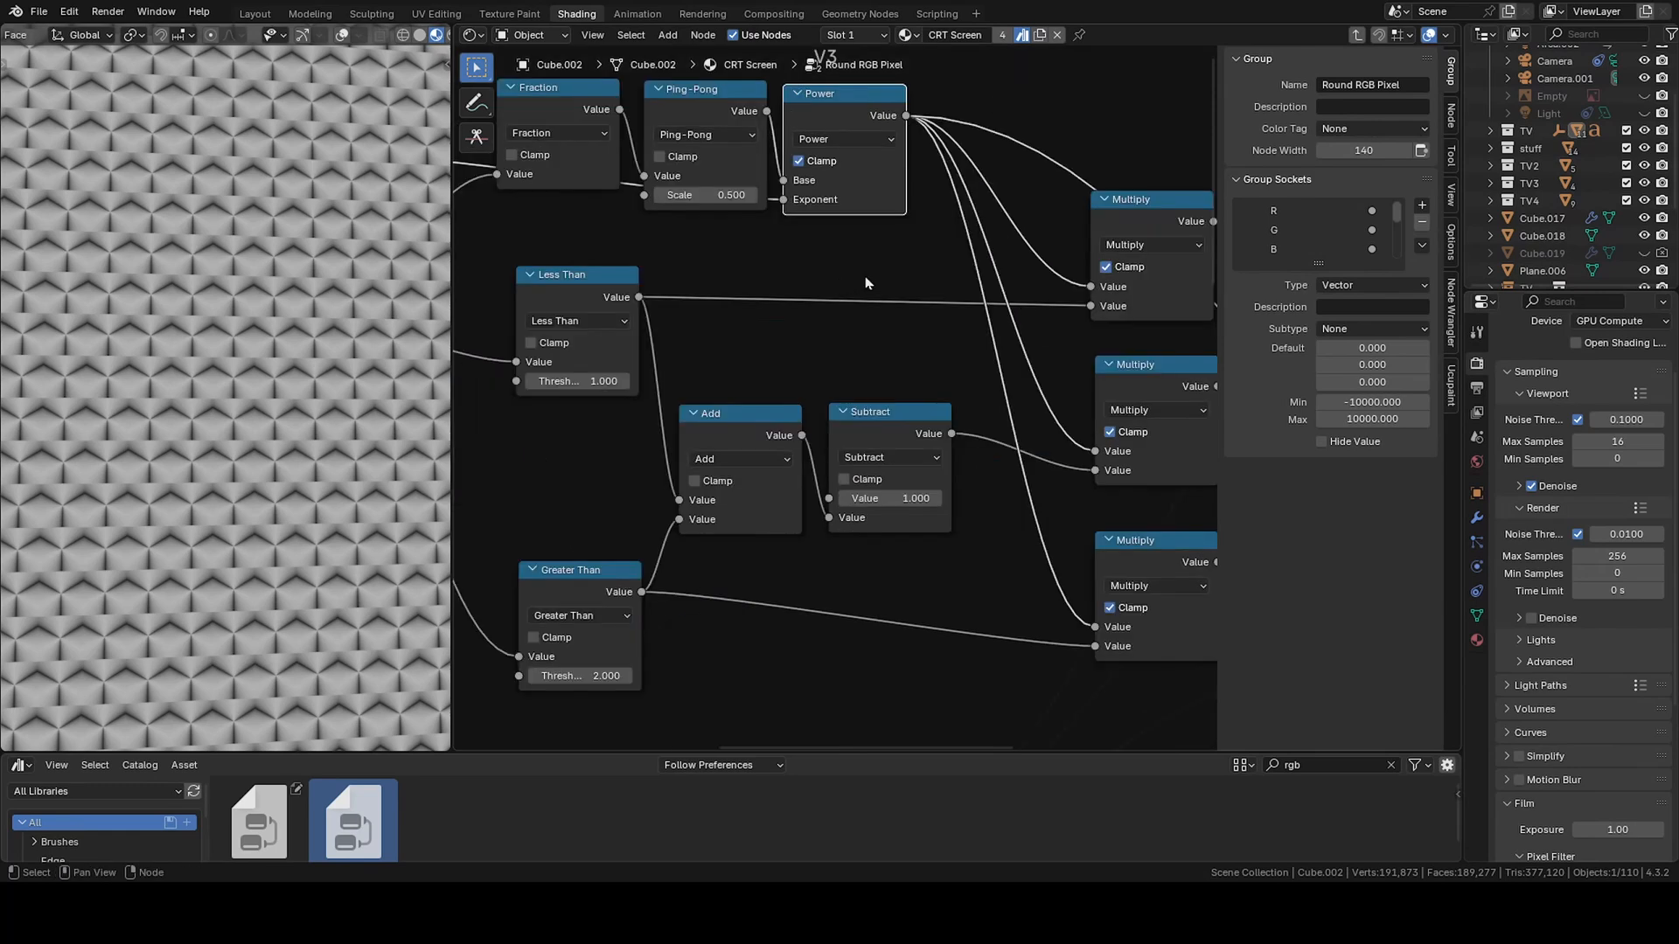
- Preview the Less Than, Greater Than and adjoining Subtract nodes to examine the masks for the three pixel segments
scroll(865, 284, "down", 2)
middle_click_drag(618, 349, 726, 253)
left_click(726, 210, "ctrl+shift")
left_click(712, 474, "ctrl+shift")
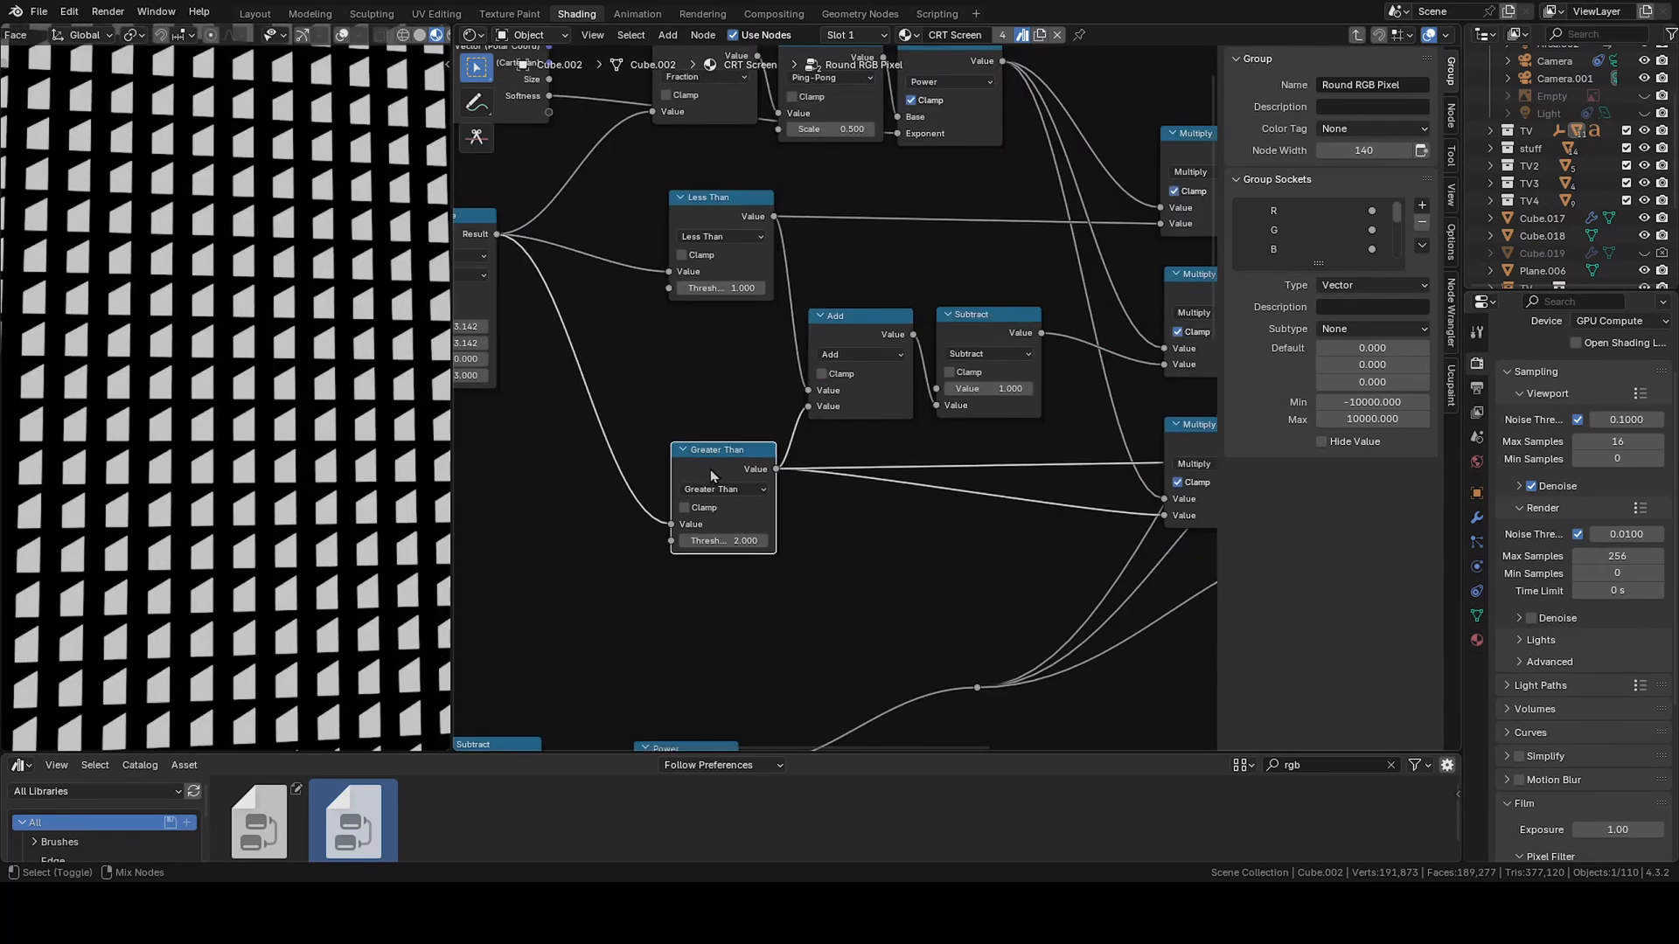
left_click(979, 329, "ctrl+shift")
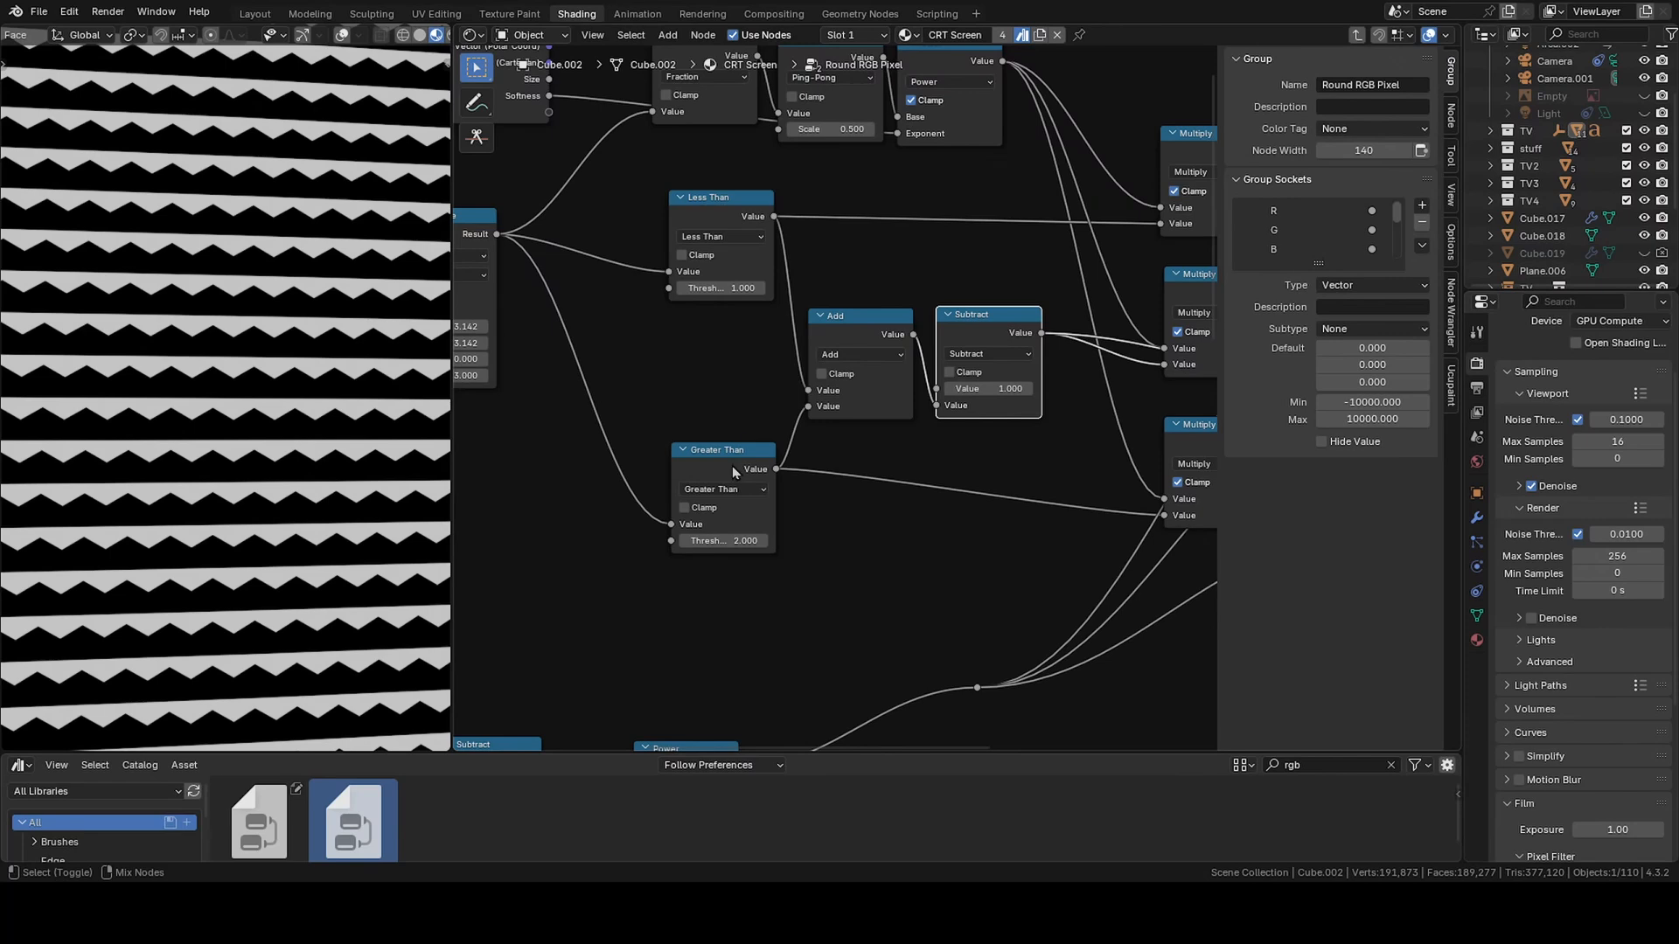
- Preview the Subtract and Power nodes that use Size and Softness to shape the round pixel
left_click(681, 385, "ctrl+shift")
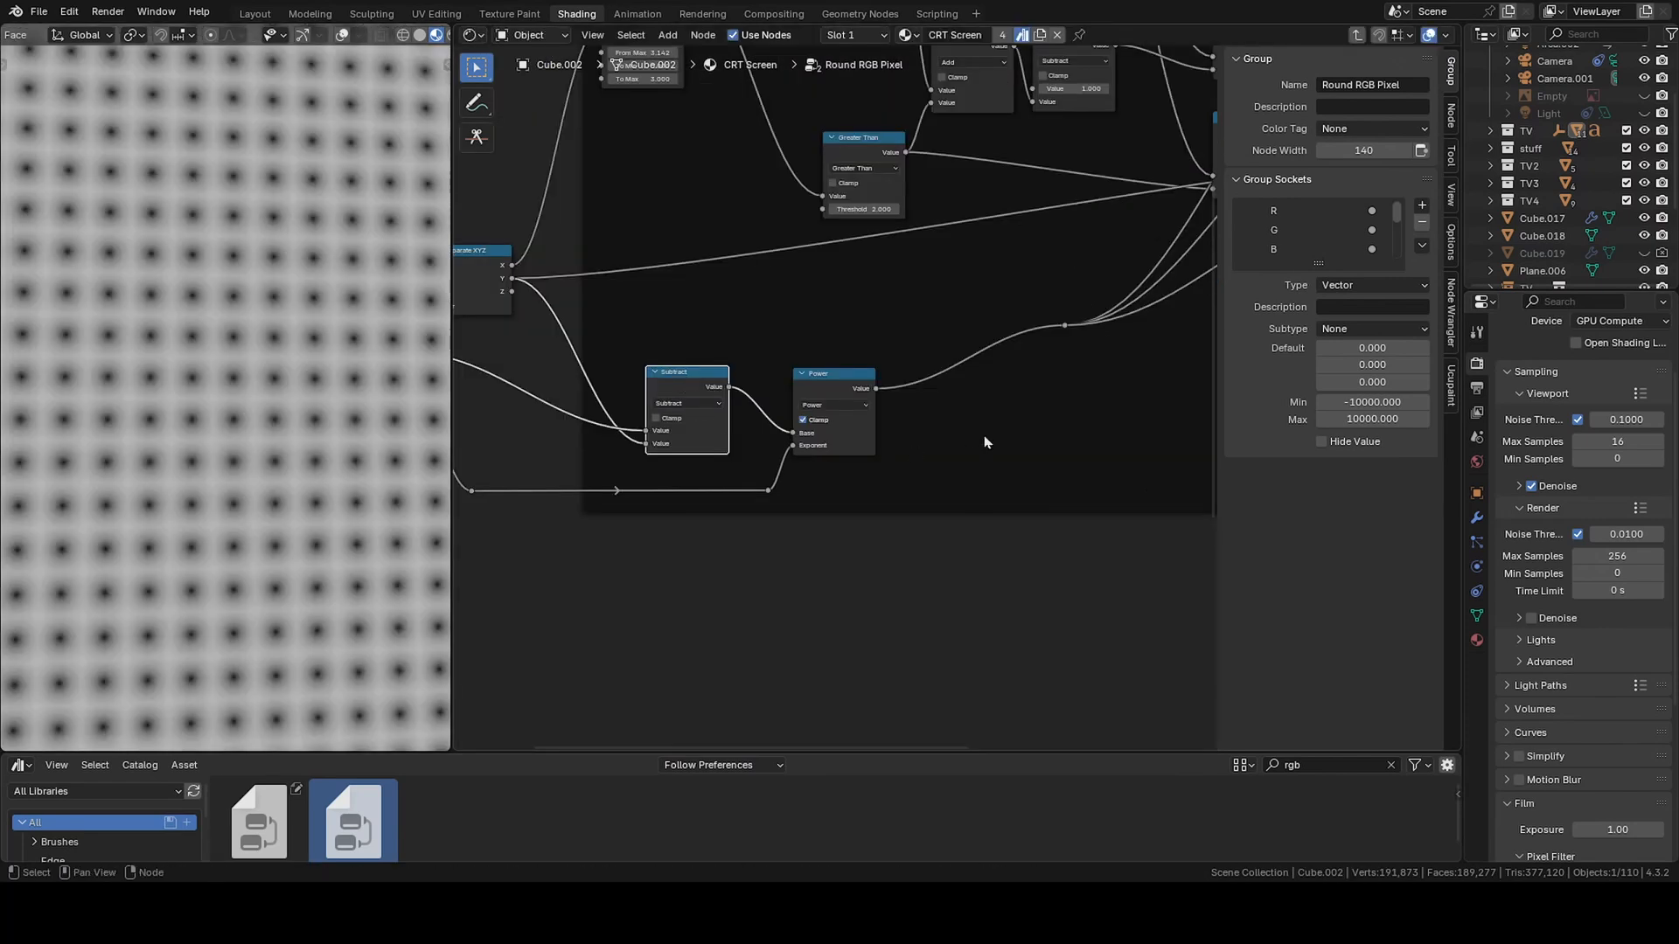
middle_click_drag(985, 436, 892, 436)
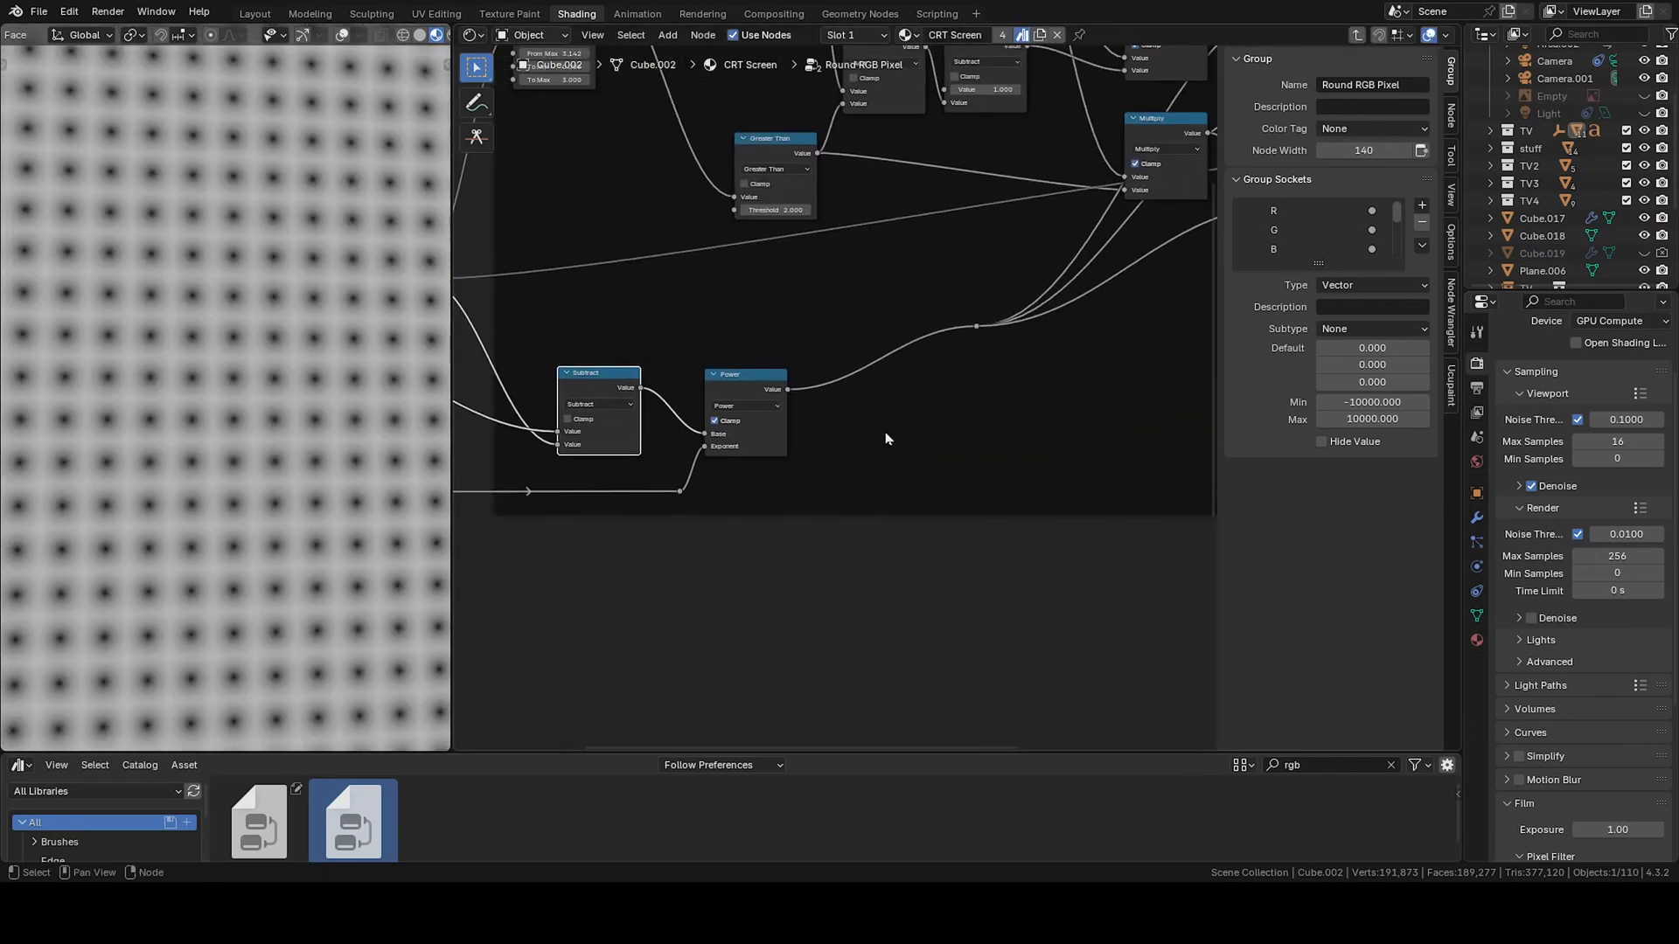
left_click(726, 382, "ctrl+shift")
middle_click_drag(1060, 354, 761, 435)
middle_click_drag(986, 398, 752, 584)
- Preview the three final Multiply nodes feeding the group output and exit the Round RGB Pixel group
left_click(787, 288, "ctrl+shift")
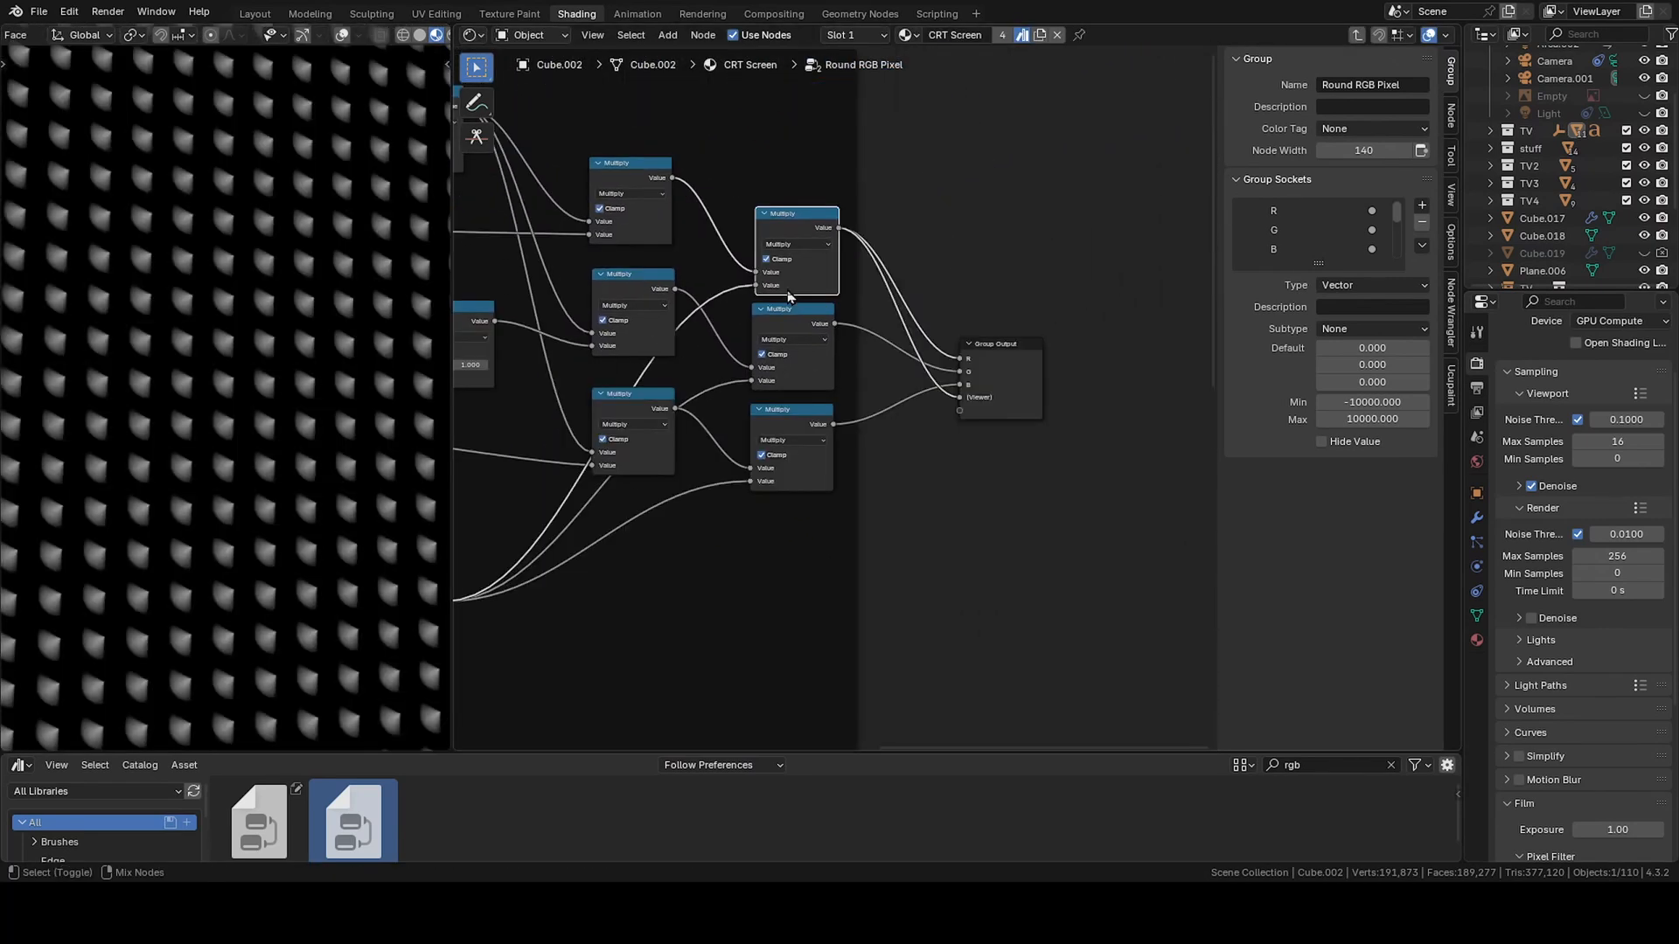
left_click(786, 317, "ctrl+shift")
left_click(792, 427, "ctrl+shift")
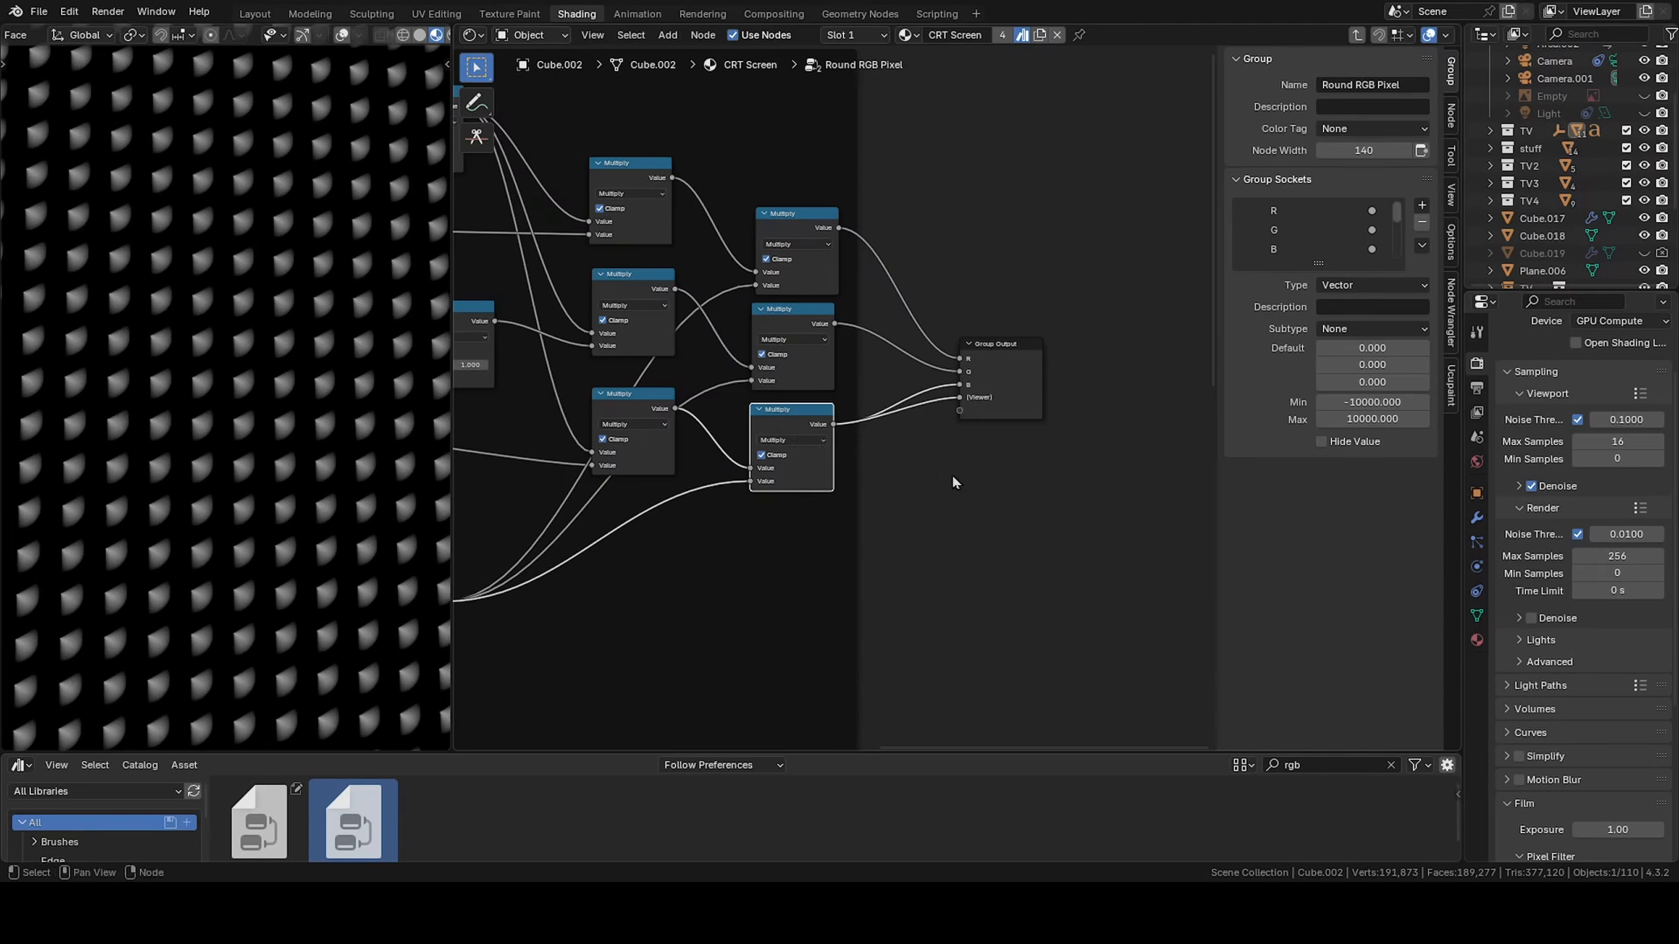
key("Tab")
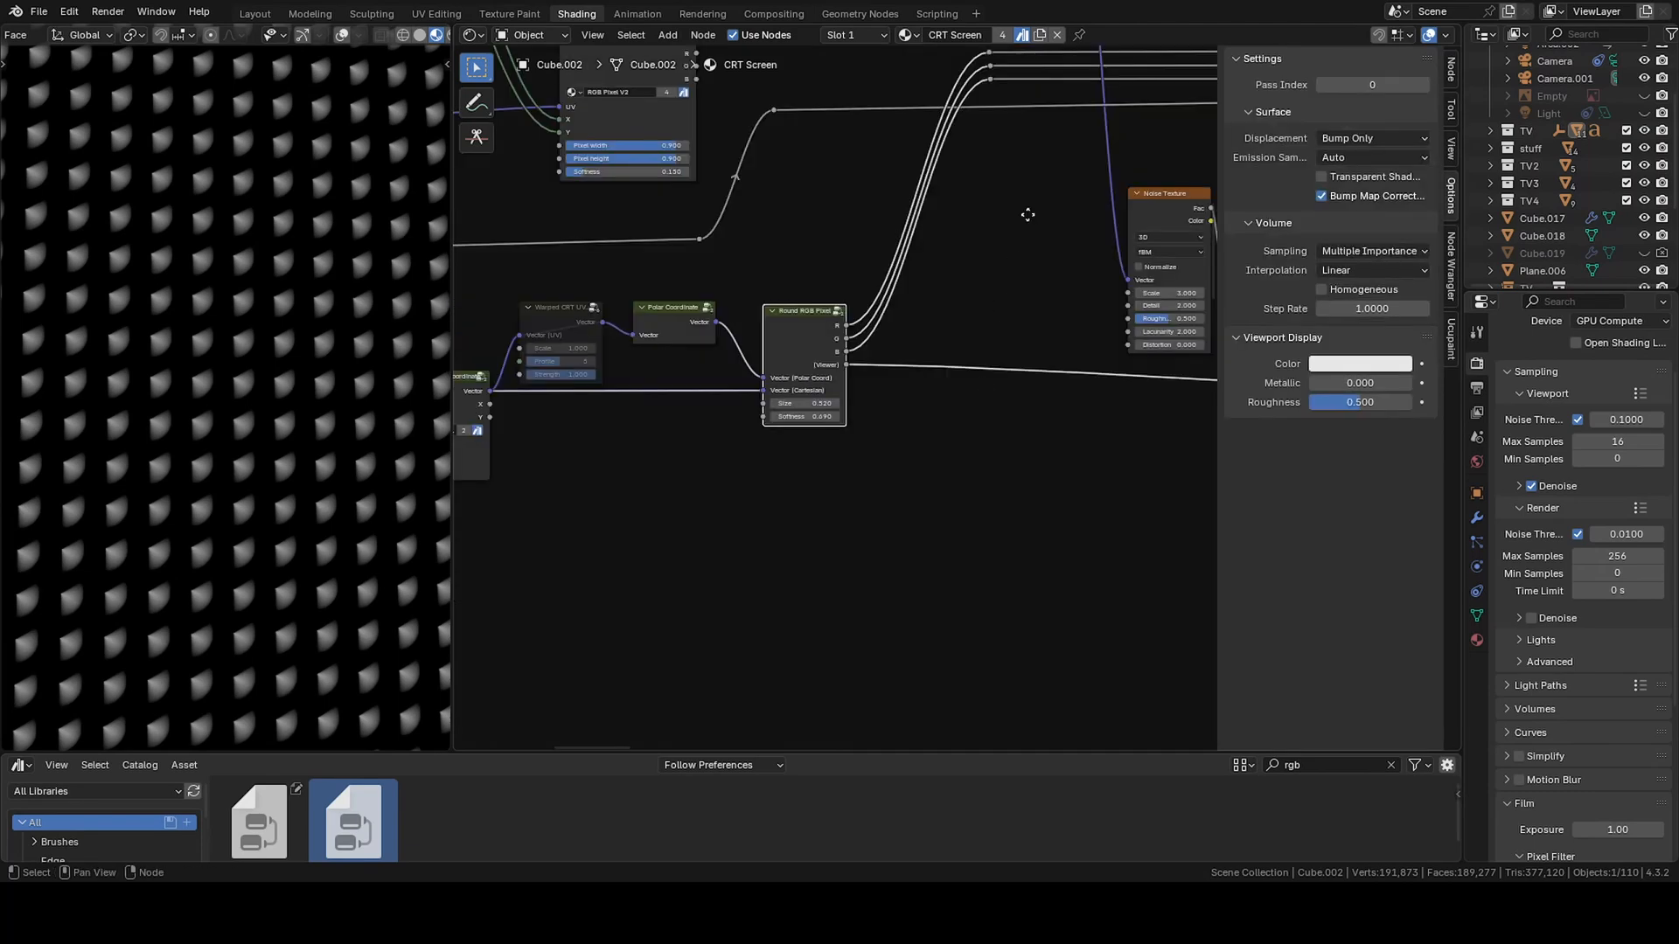
- Restore the preview of the full shader's output at the end of the node tree
middle_click_drag(1027, 215, 899, 375)
scroll(1025, 515, "down", 5)
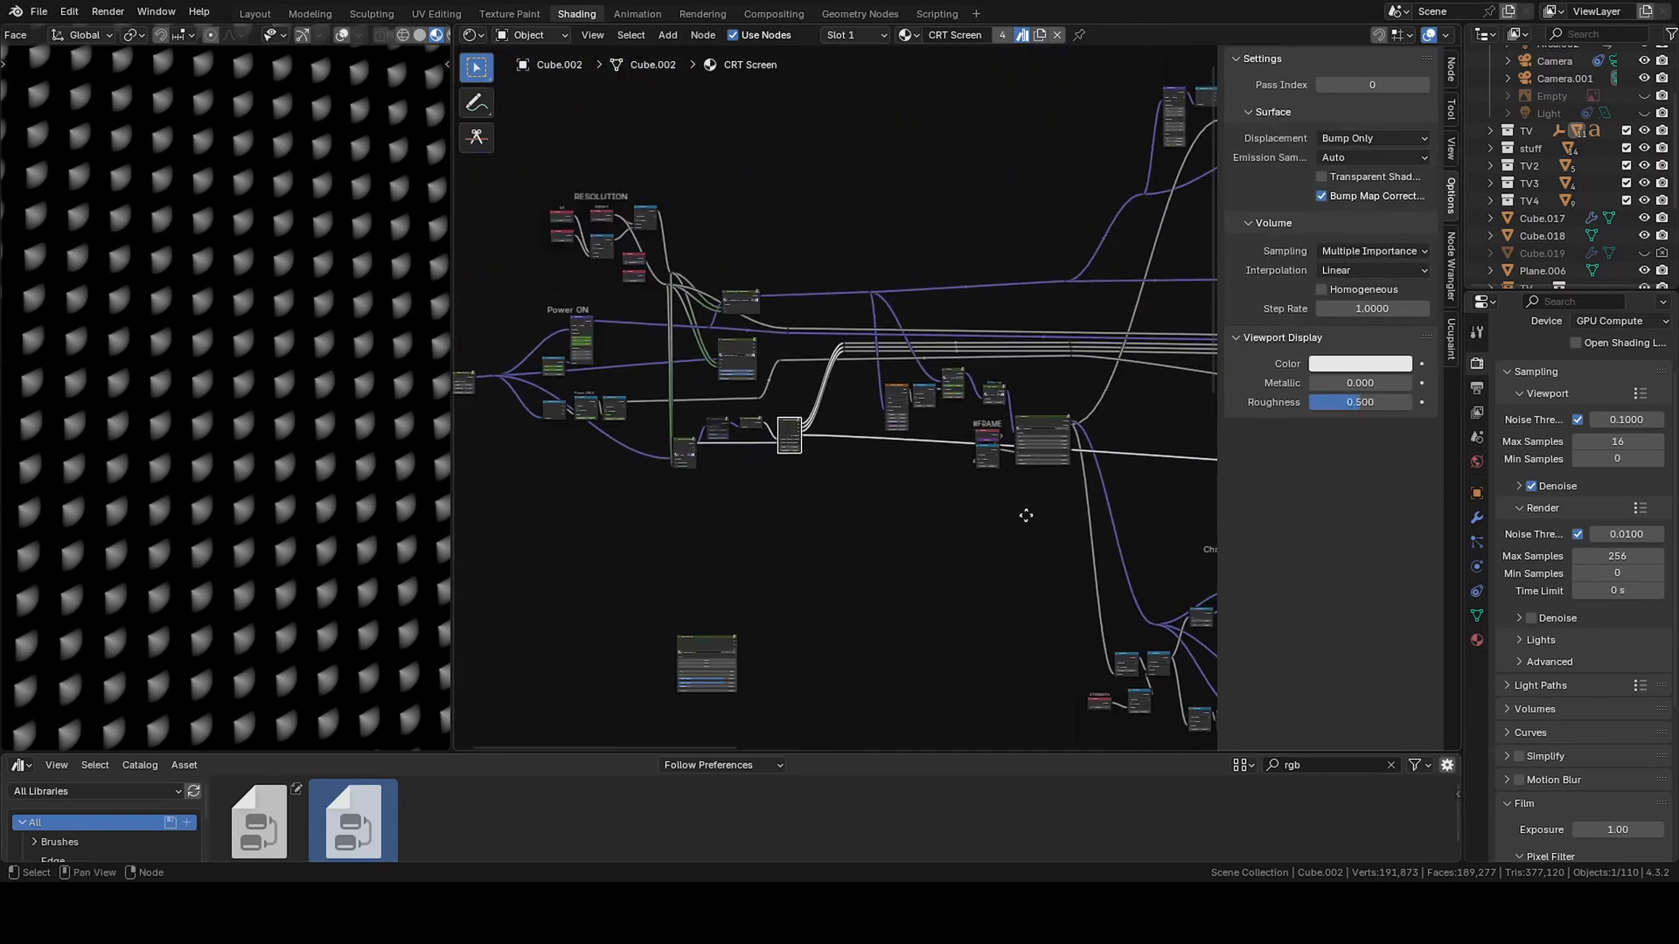
middle_click_drag(1025, 515, 459, 494)
middle_click_drag(1093, 437, 544, 485)
left_click(1118, 292, "ctrl+shift")
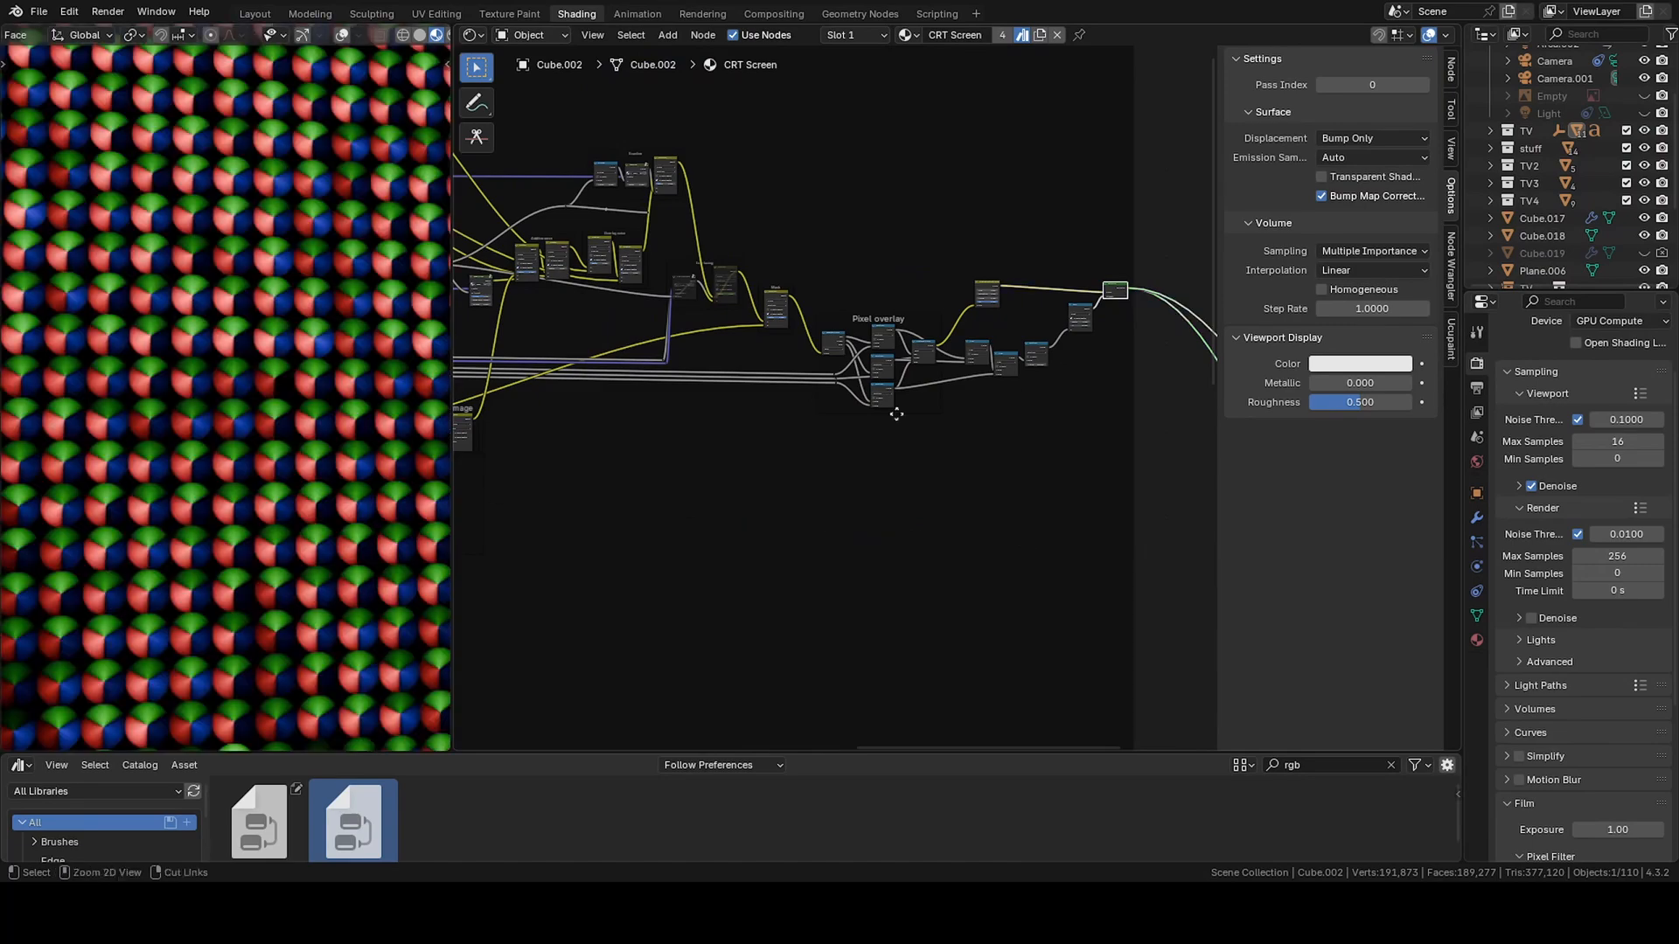
- Examine the round RGB pixels of the finished screen image both up close and from a distance
scroll(897, 413, "up", 4)
middle_click_drag(888, 411, 1089, 404)
middle_click_drag(508, 401, 778, 394)
scroll(828, 396, "up", 8)
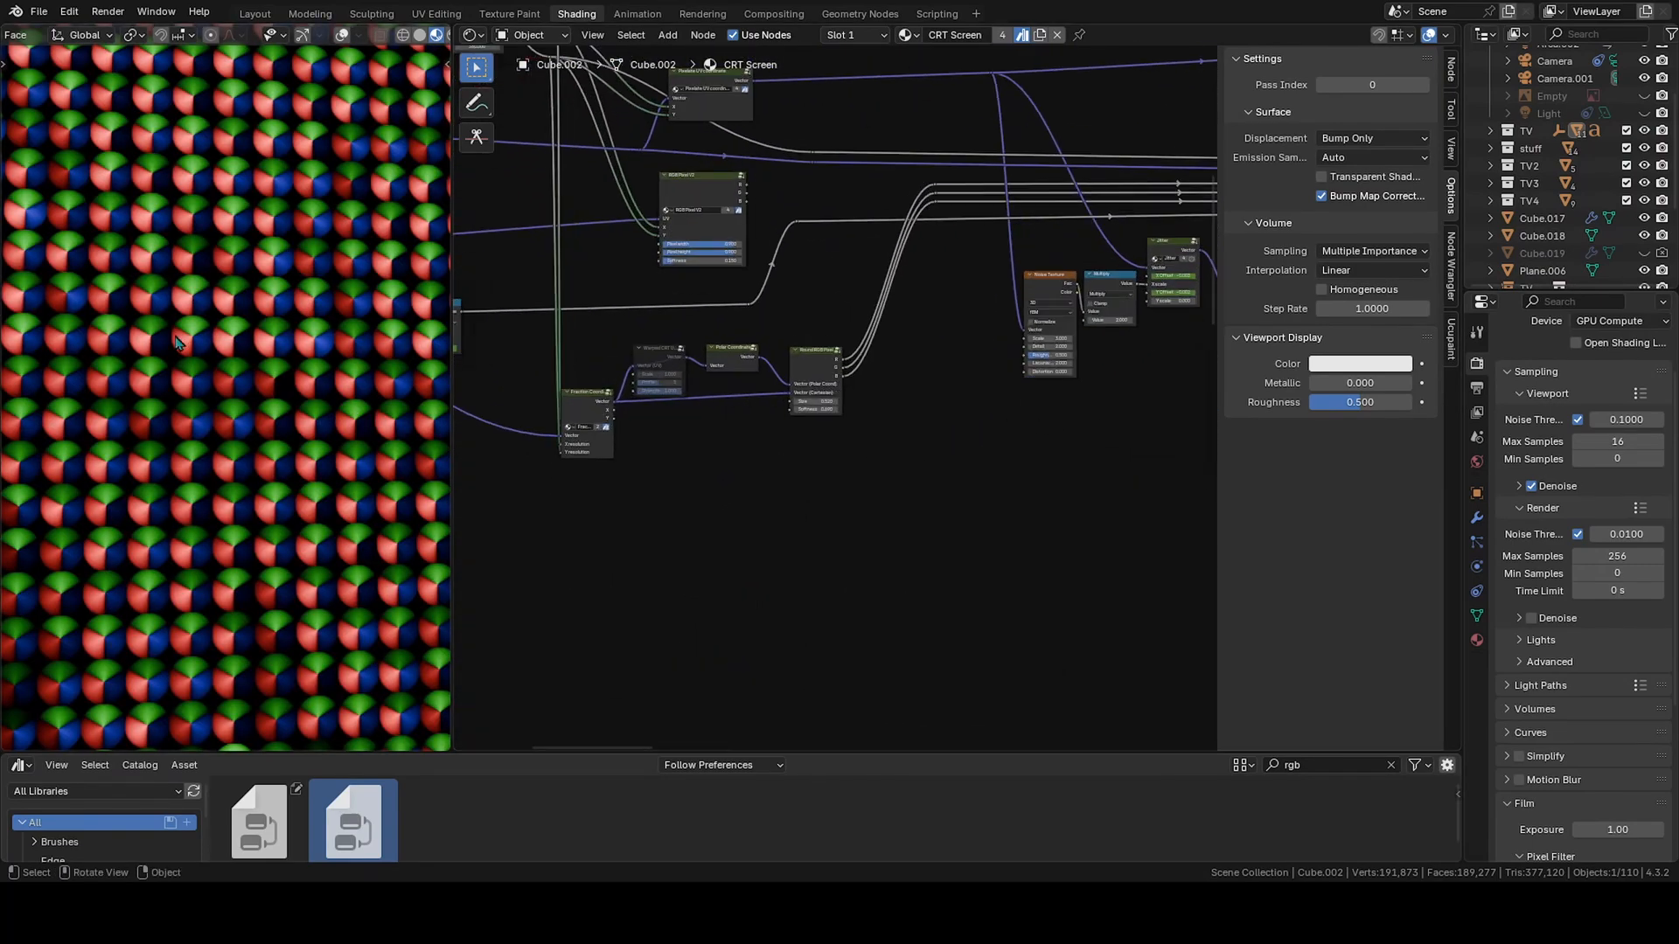
scroll(230, 364, "down", 11)
scroll(267, 367, "up", 10)
scroll(262, 366, "down", 4)
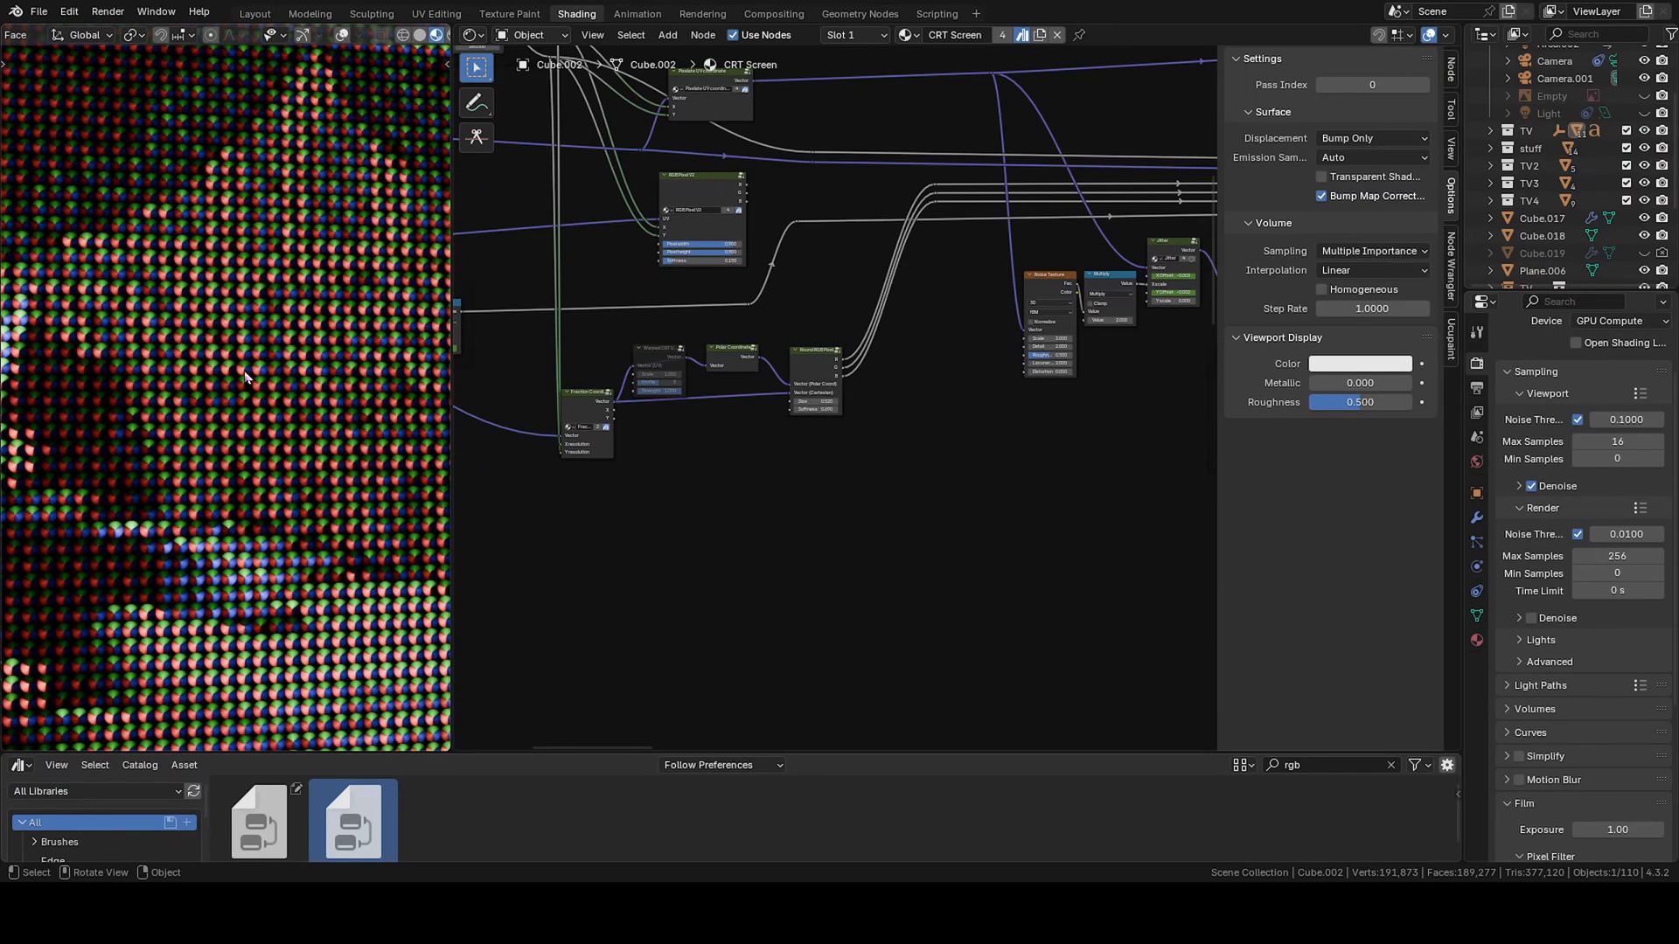
scroll(243, 377, "down", 8)
scroll(233, 382, "up", 8)
scroll(232, 383, "up", 5)
- Add a reroute to the link feeding Fraction Coordinate's Vector input and connect it to a new Vector Math node, undoing the stray preview
middle_click_drag(708, 489, 879, 410)
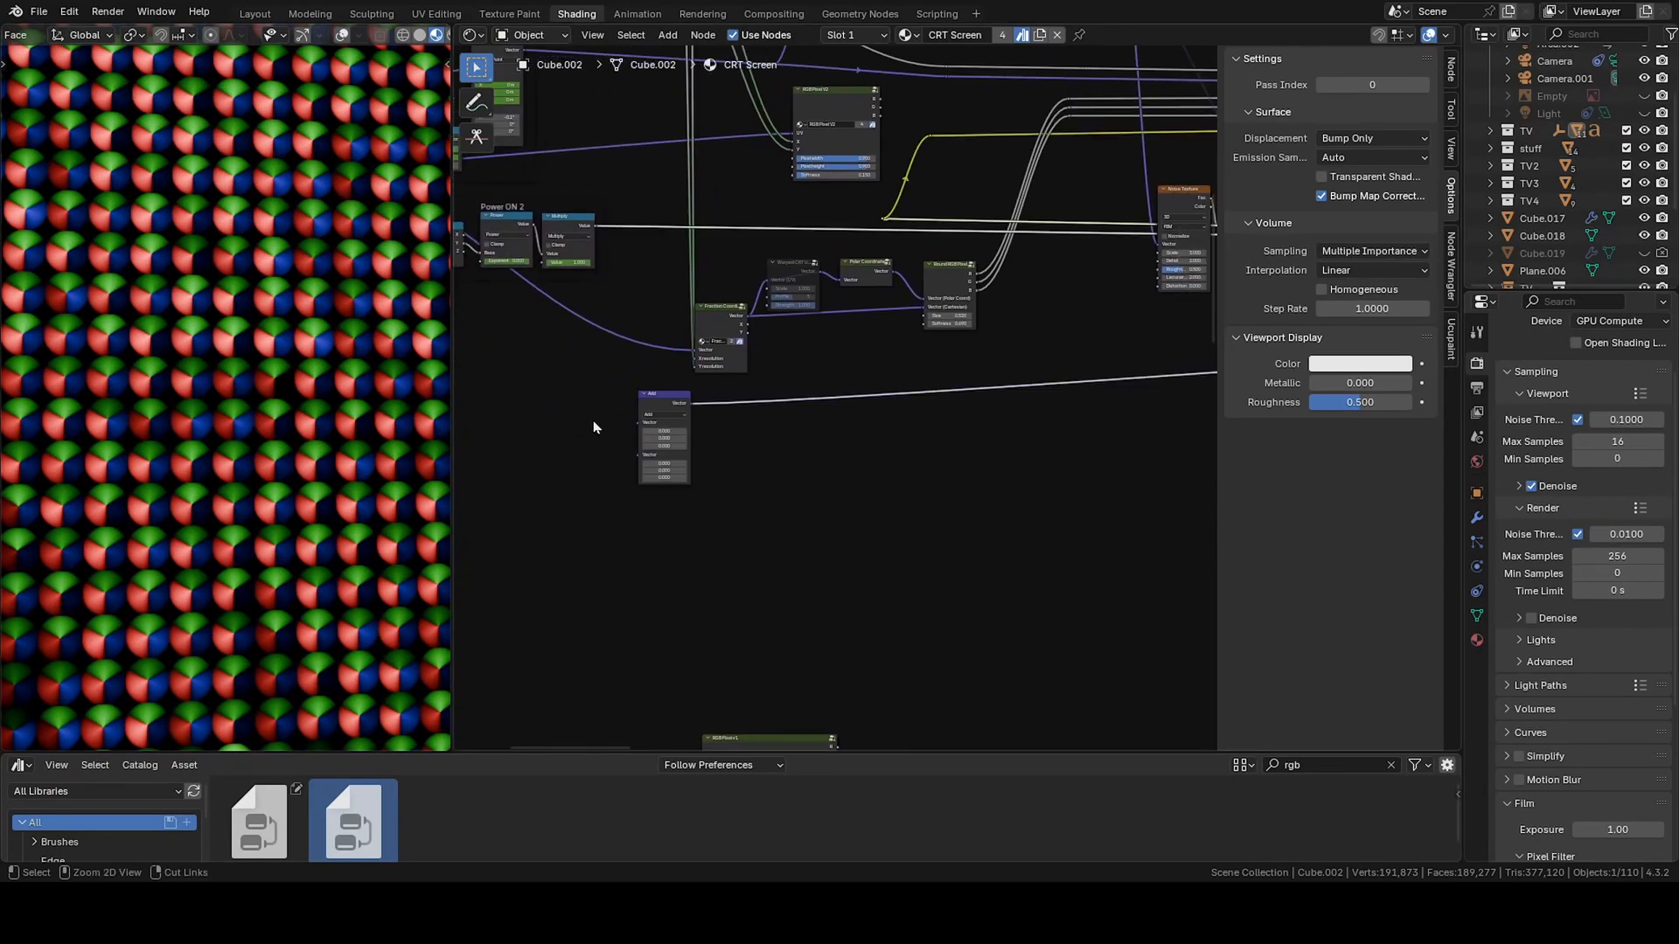
key("ctrl+z")
right_click_drag(633, 317, 612, 365, "shift")
scroll(612, 402, "up", 1)
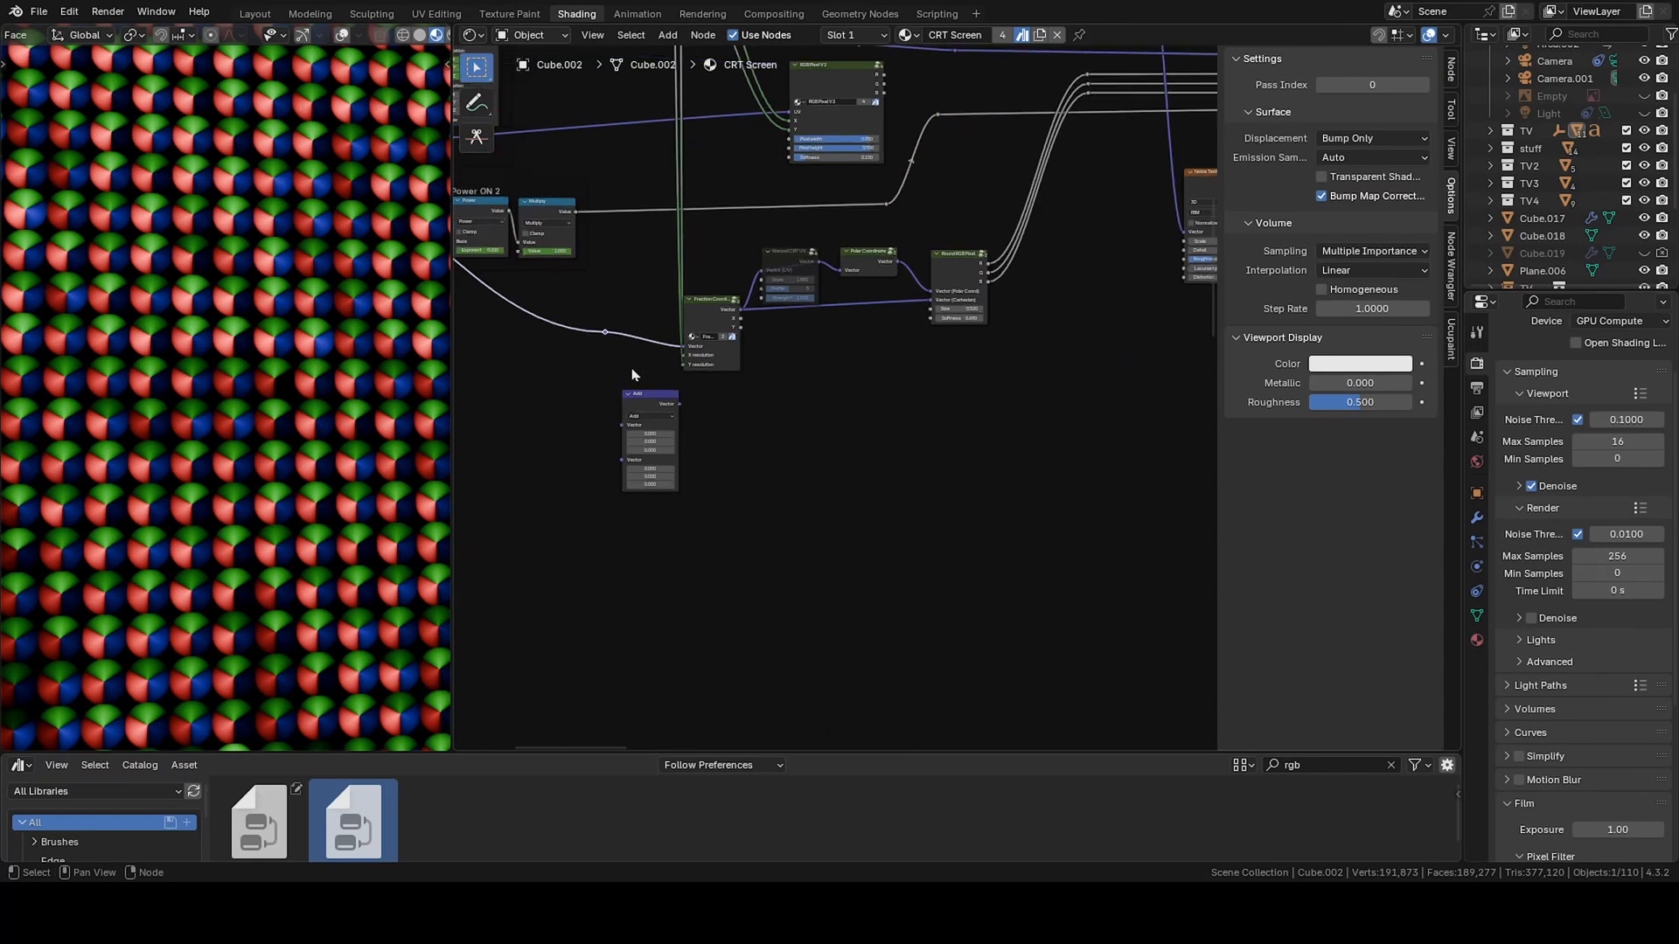
scroll(621, 365, "up", 1)
left_click_drag(586, 328, 684, 435)
scroll(684, 435, "up", 4)
- Set the Vector Math node's operation to Length and preview its output on the screen
left_click(636, 450)
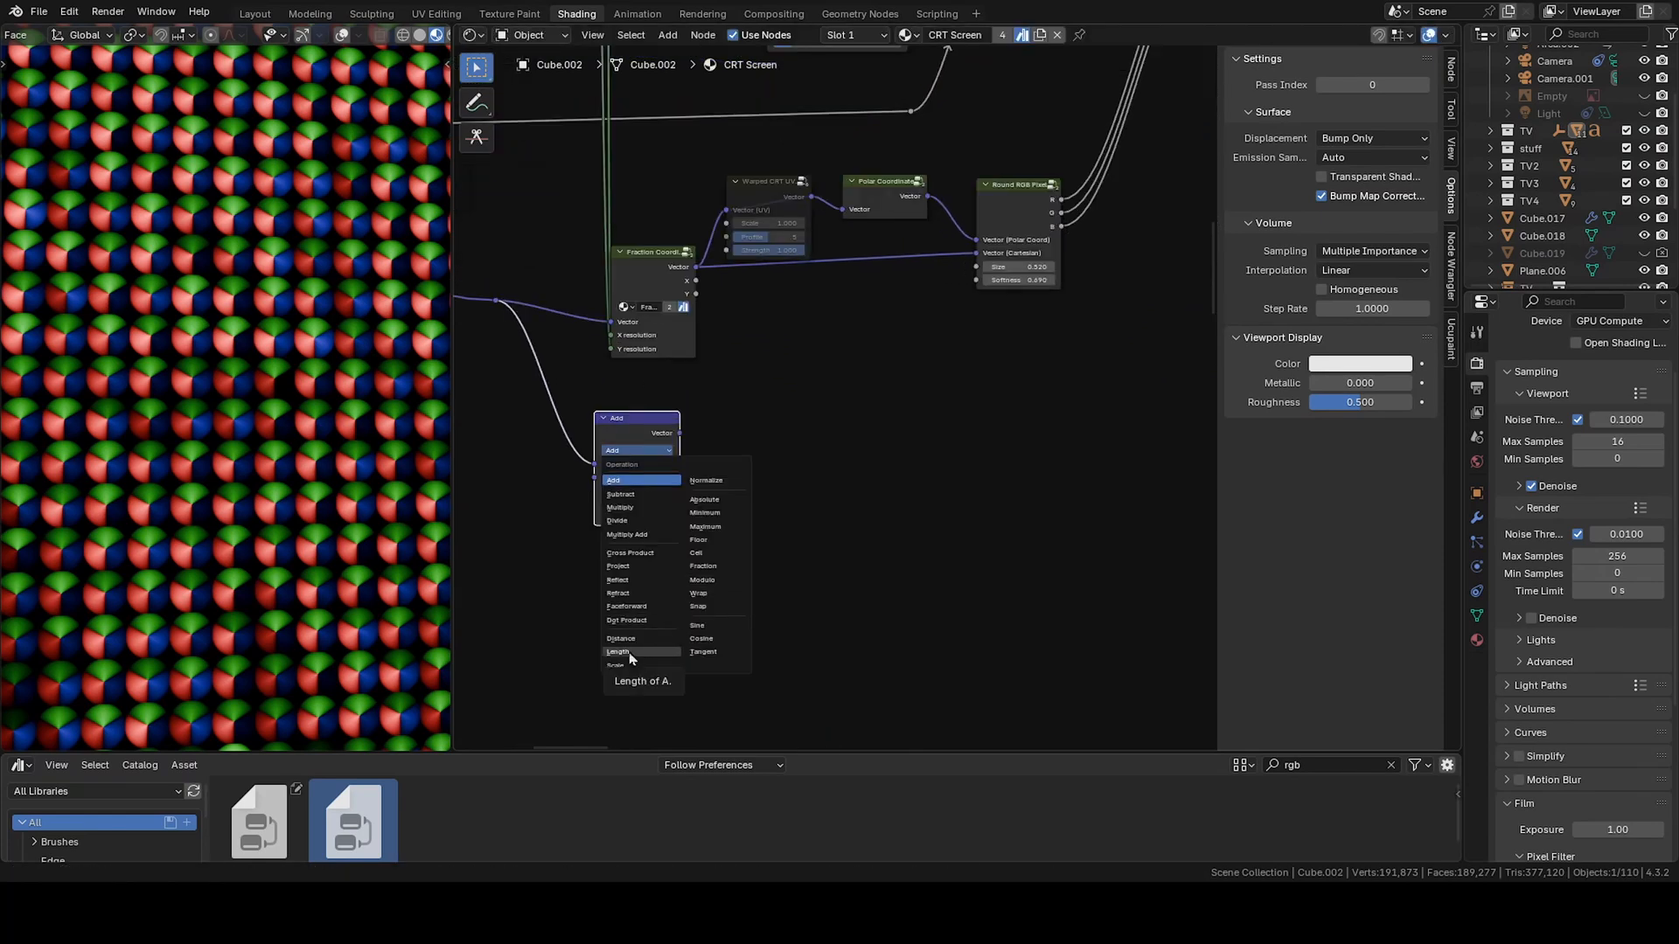
left_click(629, 654)
left_click(652, 433, "ctrl+shift")
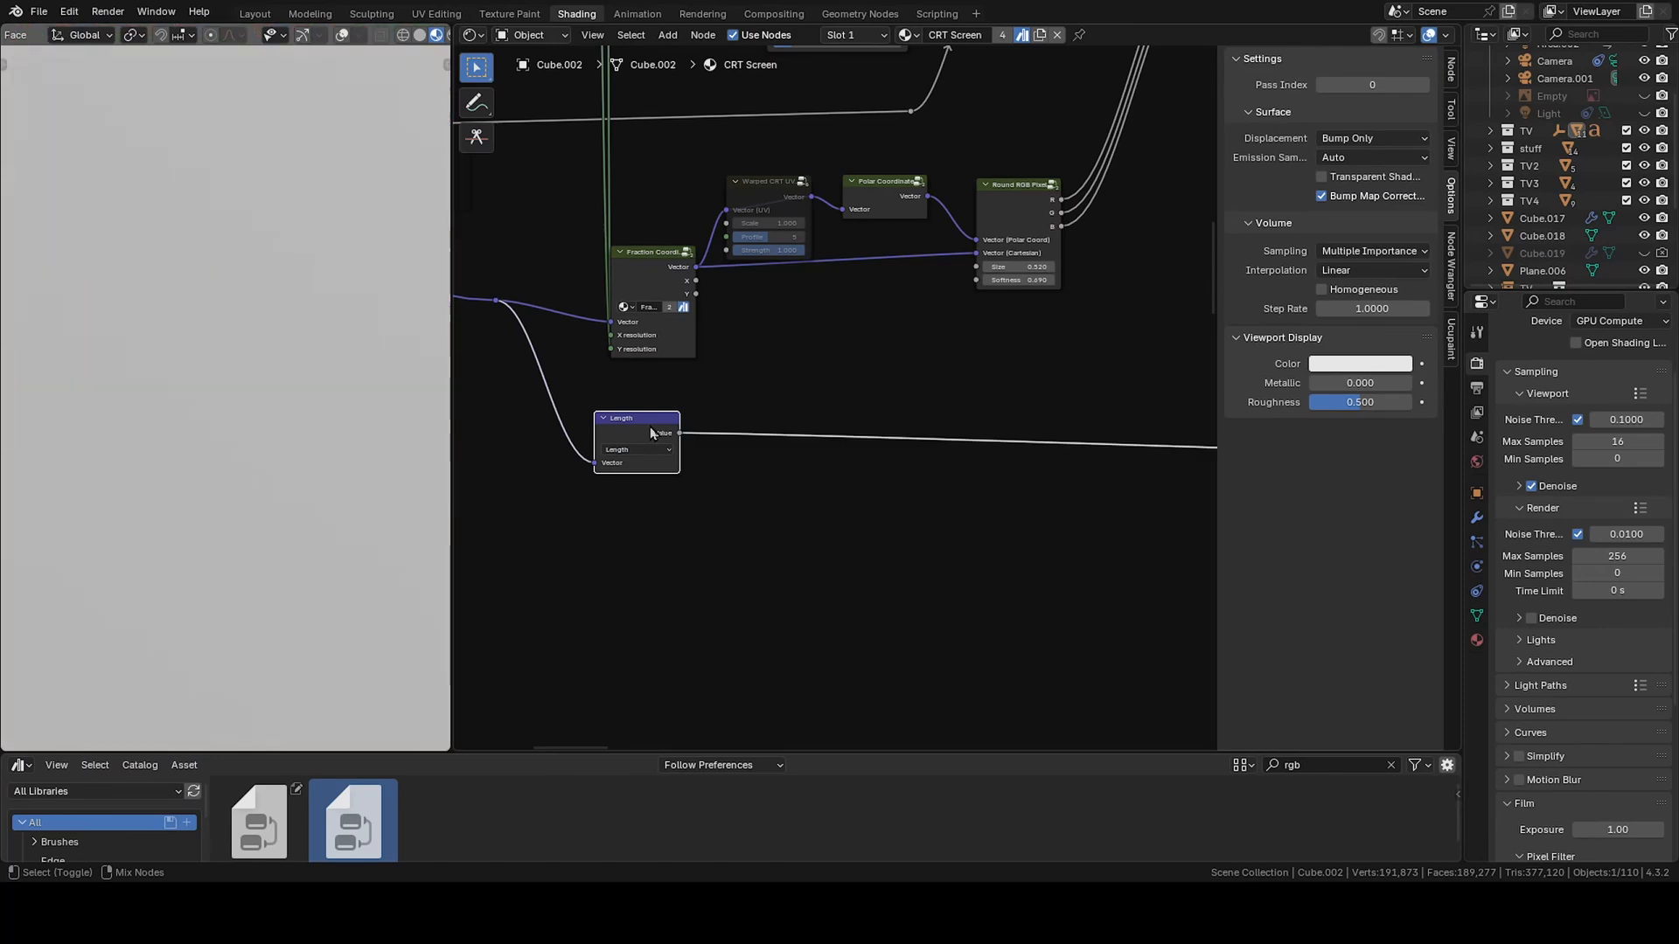
- Add a Math node beside the Length node and set its operation to Less Than
scroll(775, 378, "down", 2, "ctrl")
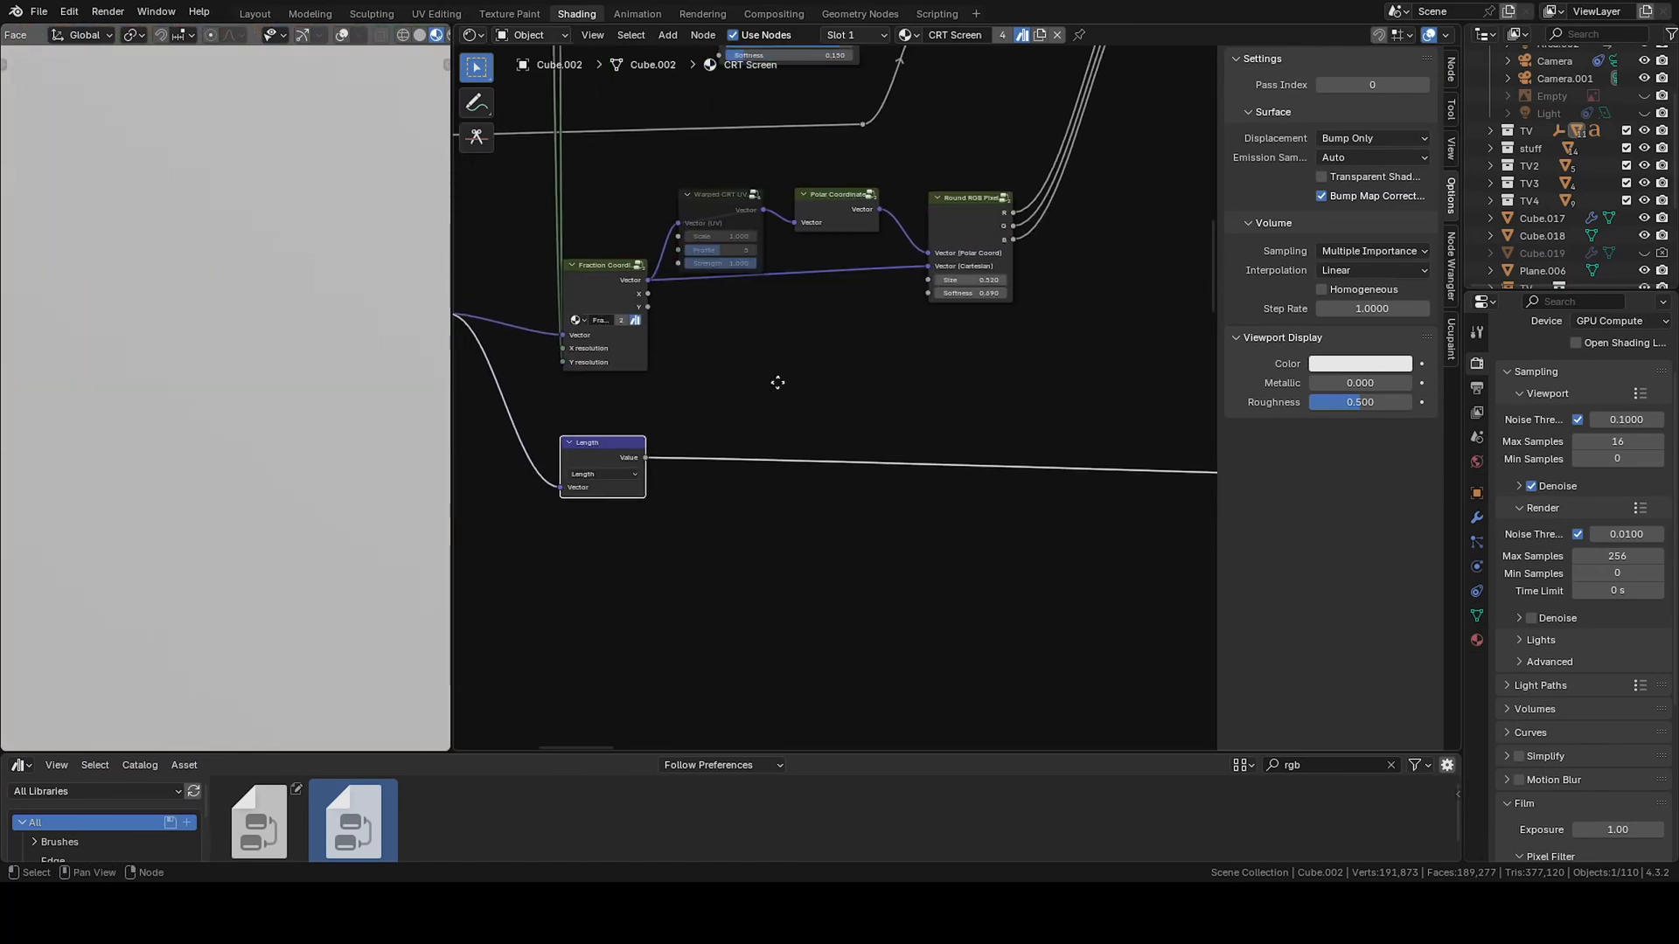
key("shift+a")
type("math")
key("Return")
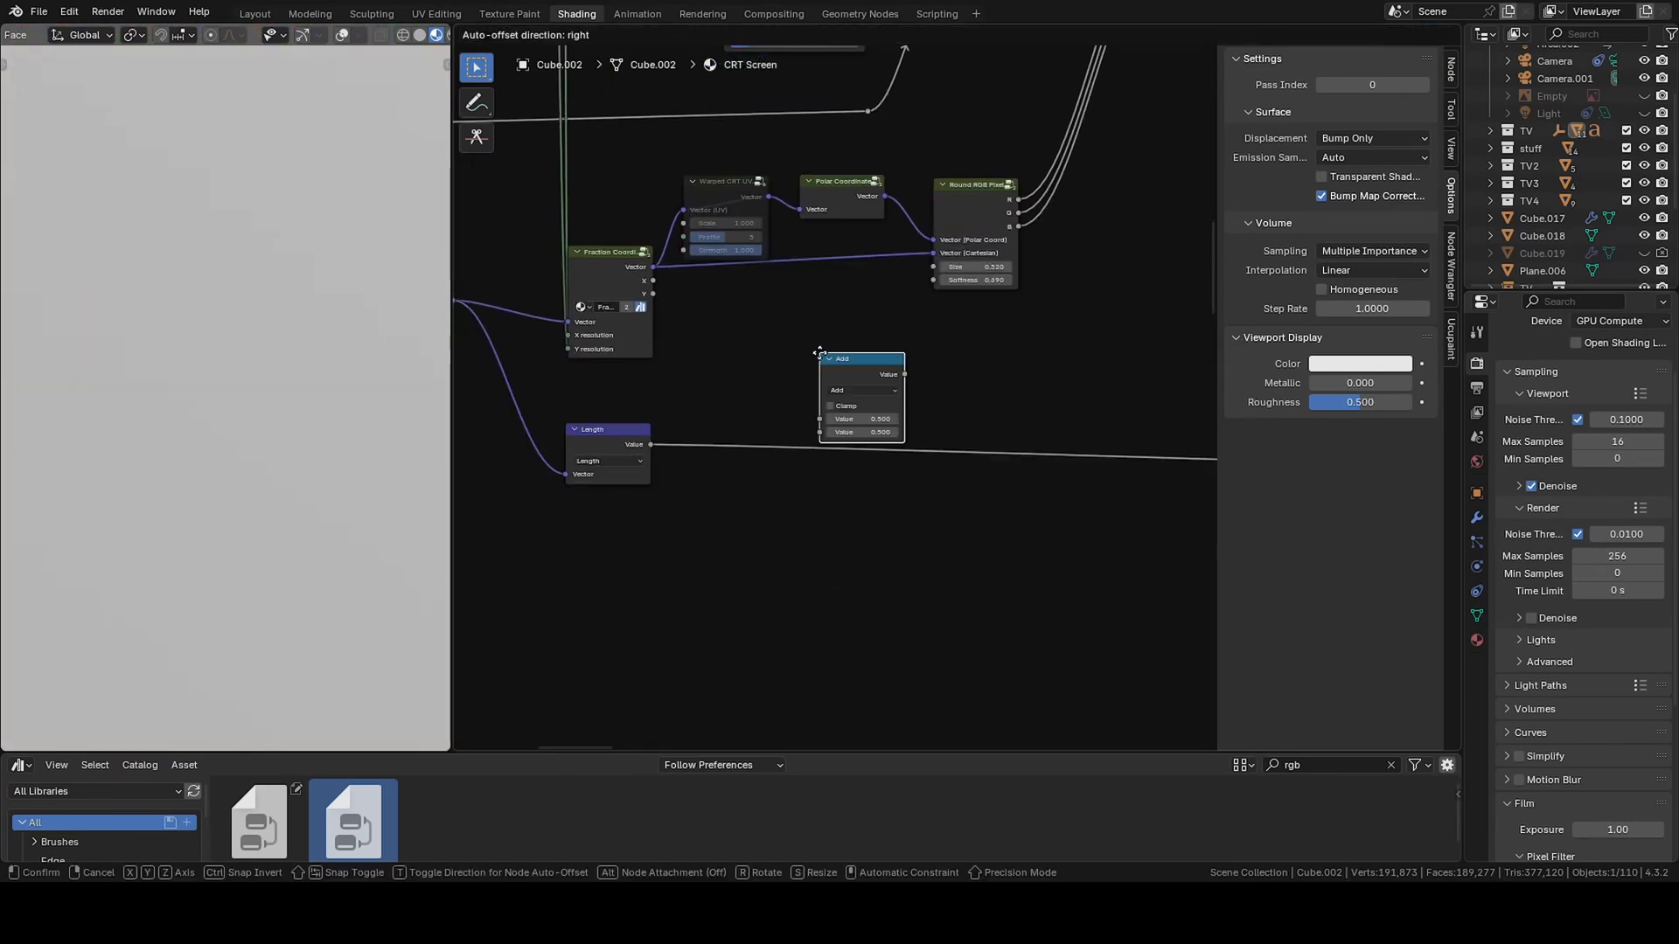
left_click(729, 333)
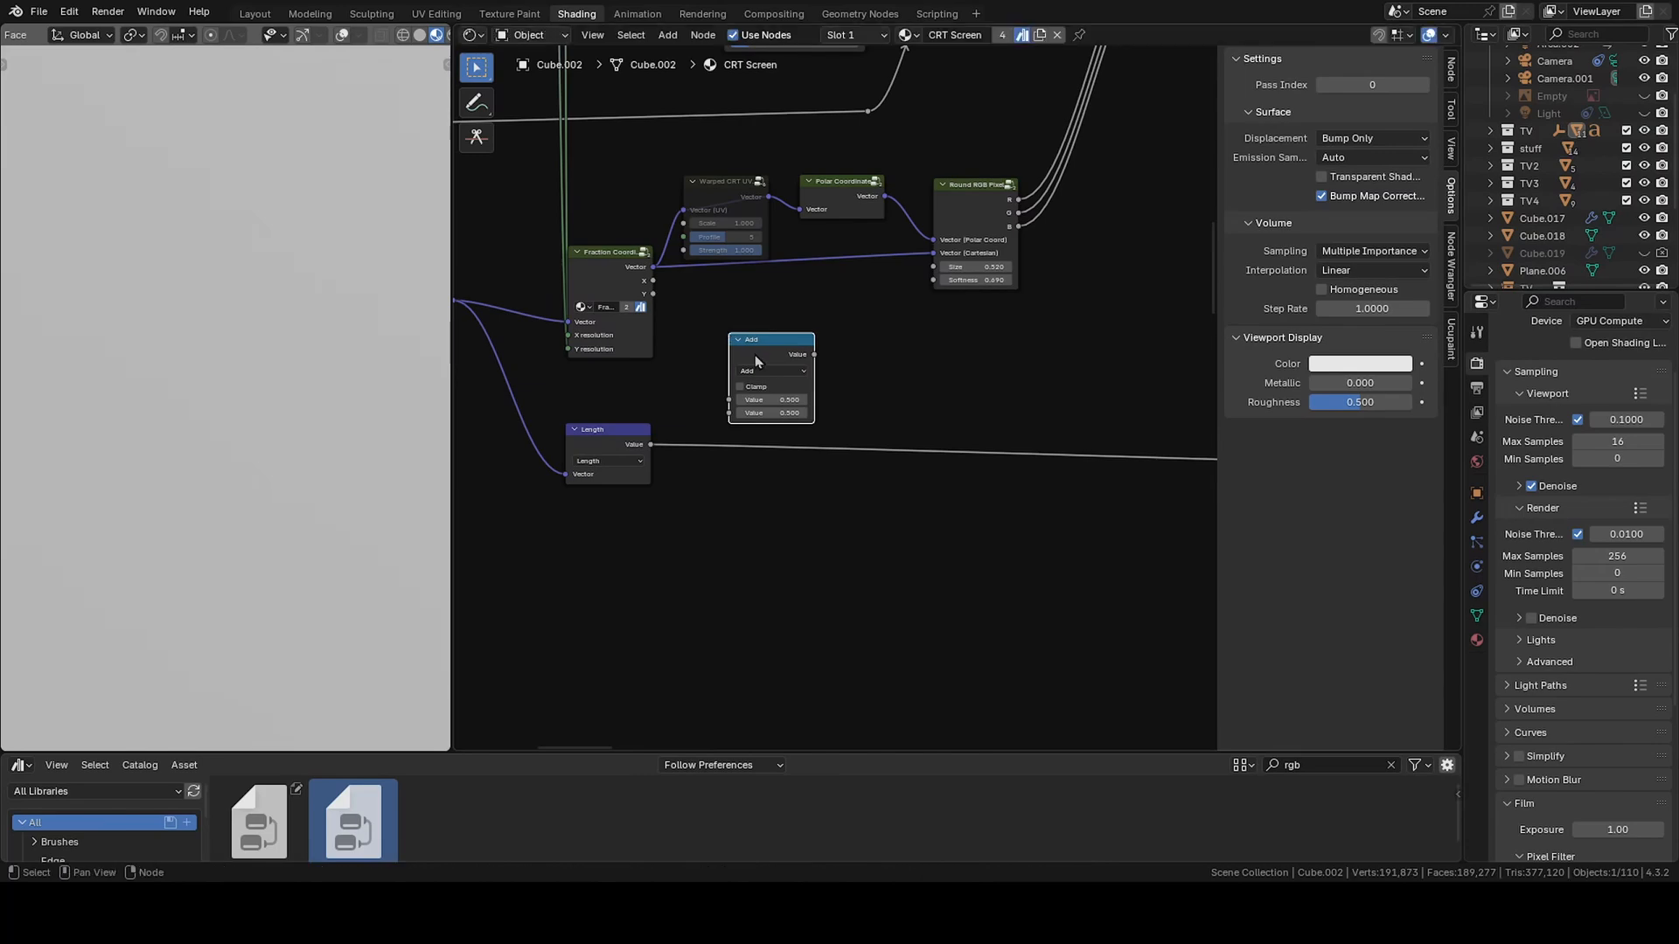
left_click(772, 371)
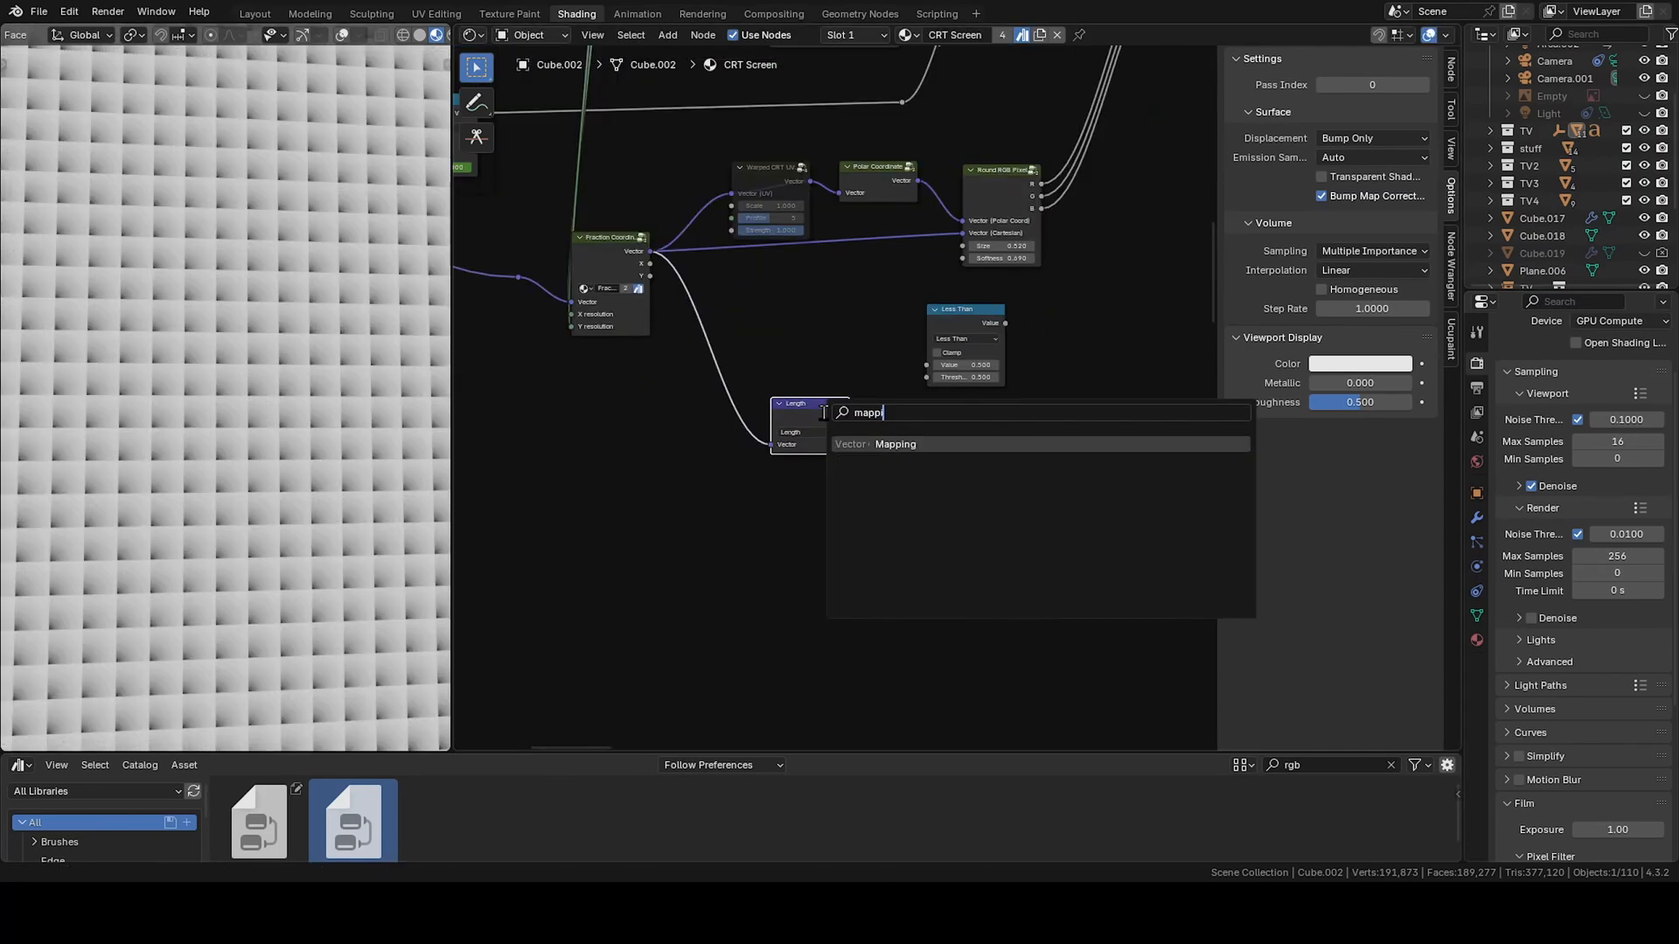
- Insert a Mapping node with X and Y location -0.5 m before the Length node and connect Length's value to the Less Than node
key("Return")
left_click(710, 451)
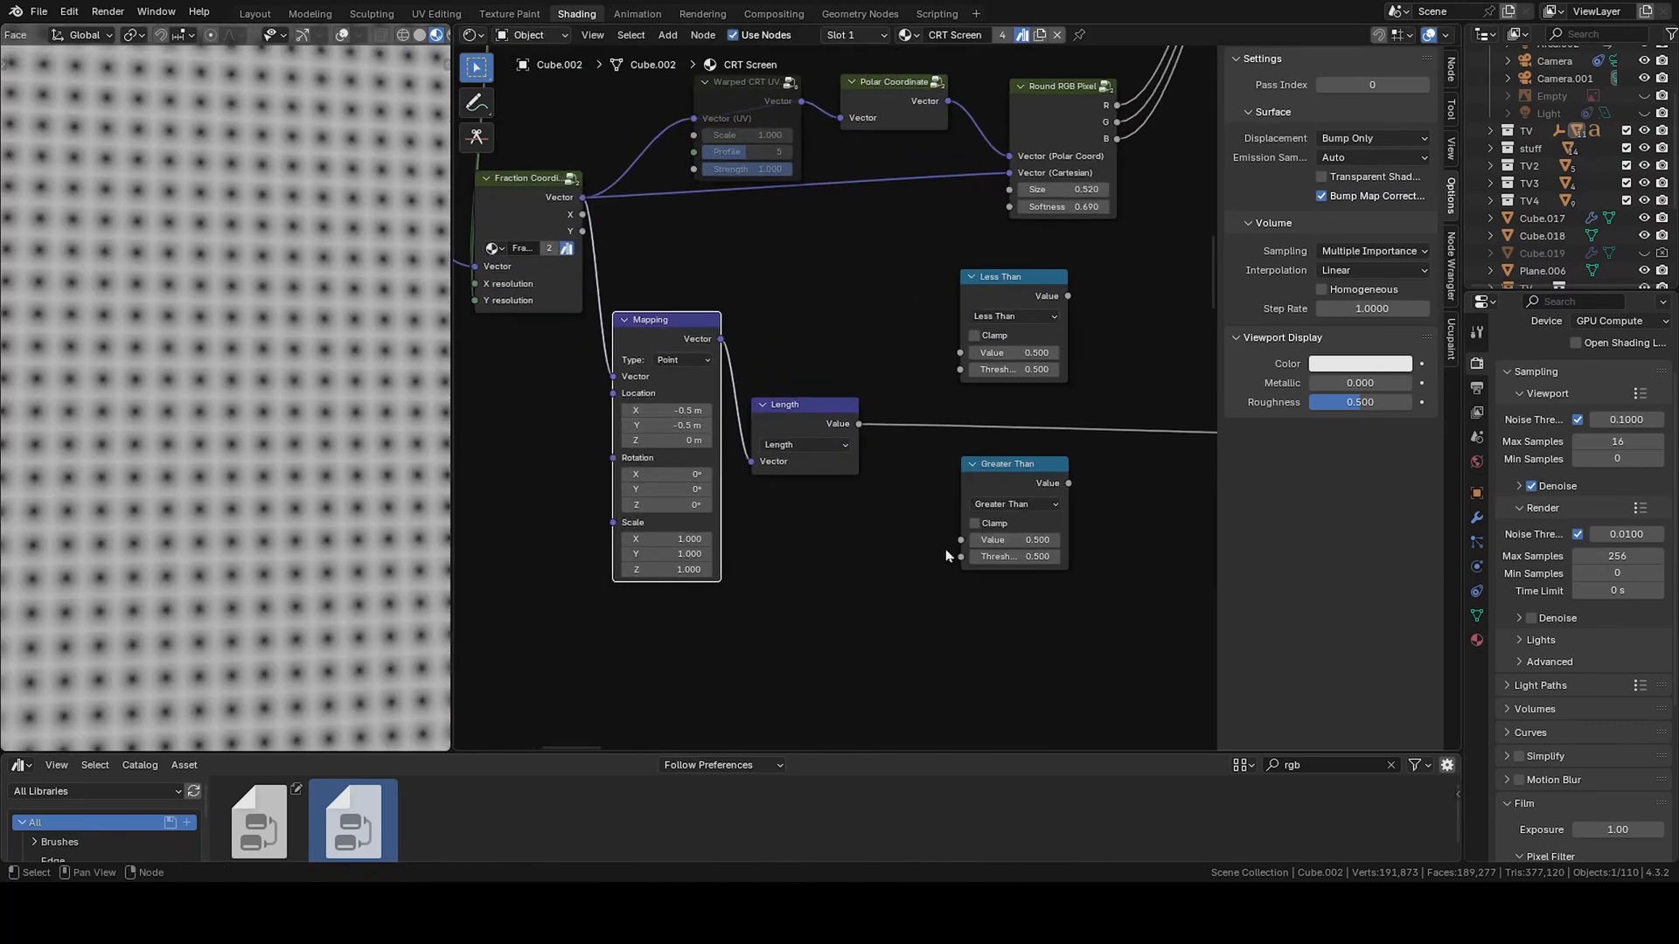
middle_click_drag(946, 556, 680, 548)
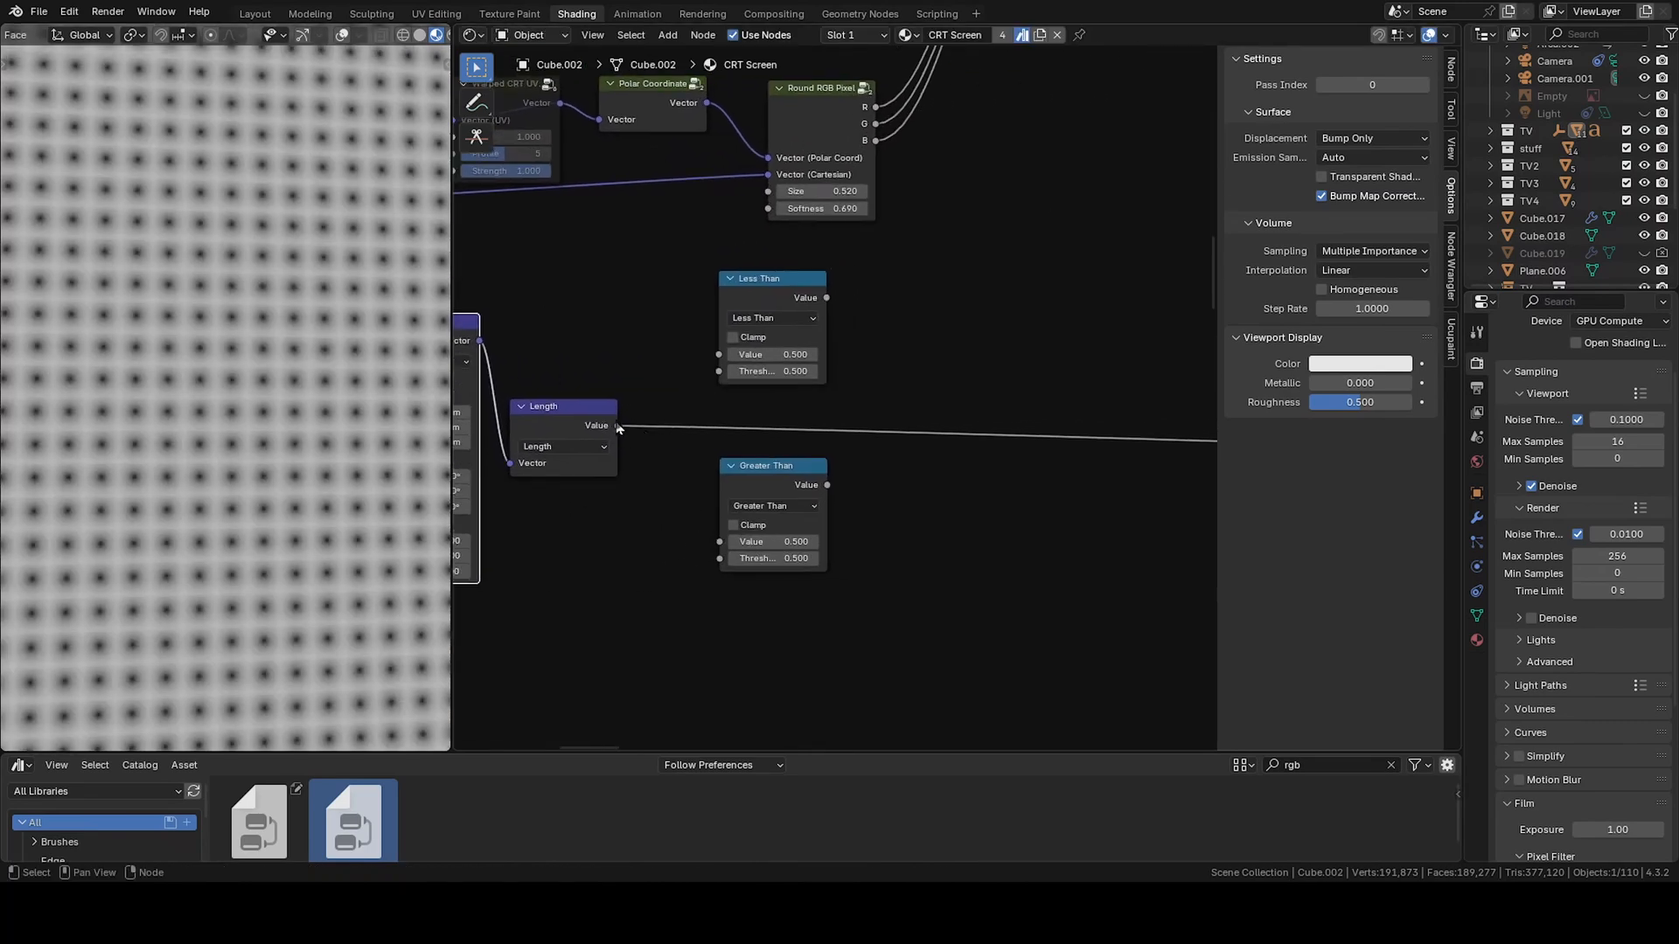
left_click_drag(618, 427, 713, 359)
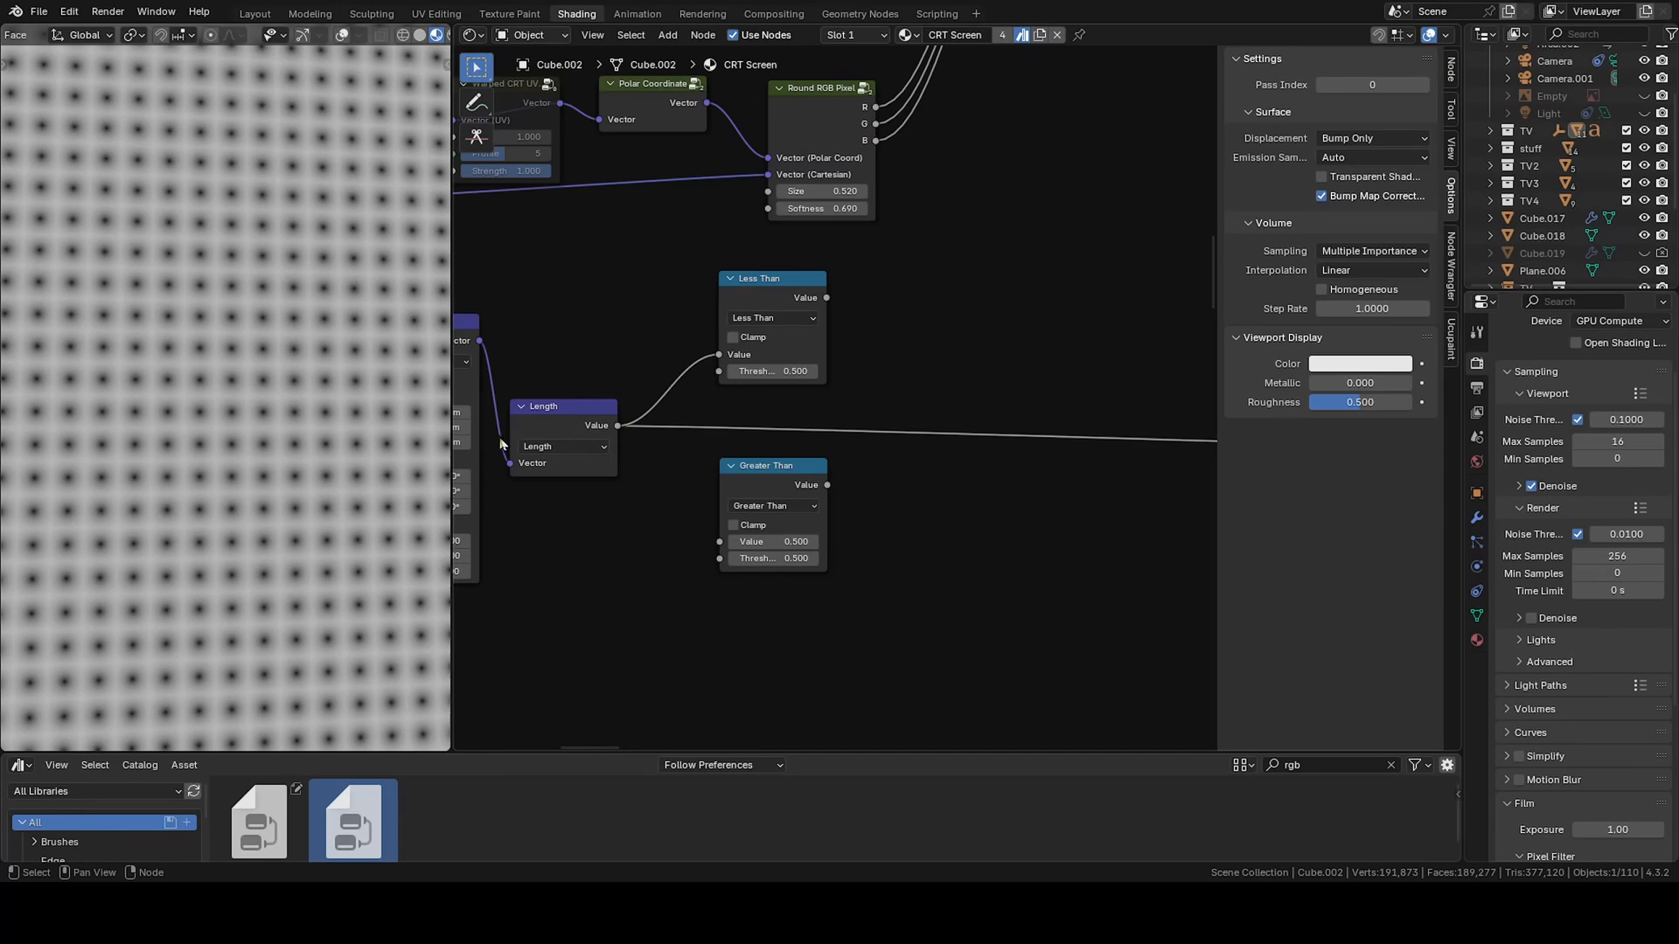
middle_click_drag(592, 452, 740, 500)
left_click_drag(734, 436, 724, 435)
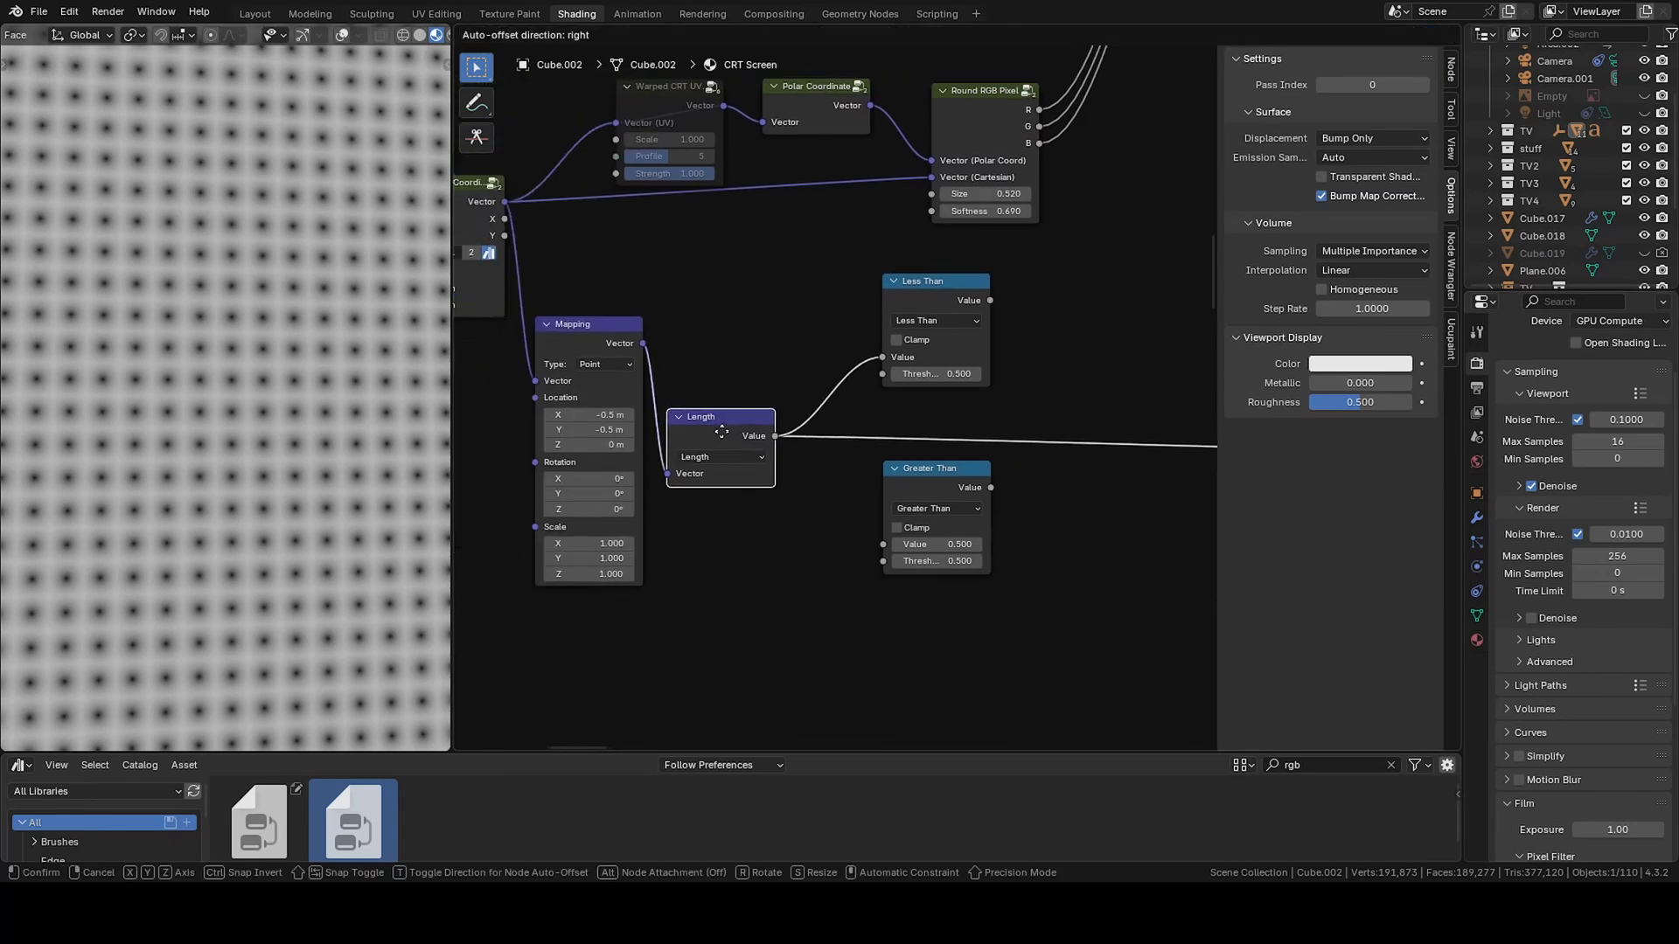
- Open the Round RGB Pixel group, preview its Separate XYZ node's Y output for comparison, and exit the group
middle_click_drag(742, 352, 708, 429)
mouse_move(931, 212)
middle_mouse_down()
mouse_move(1141, 212)
mouse_move(961, 218)
middle_mouse_up()
left_click(996, 194)
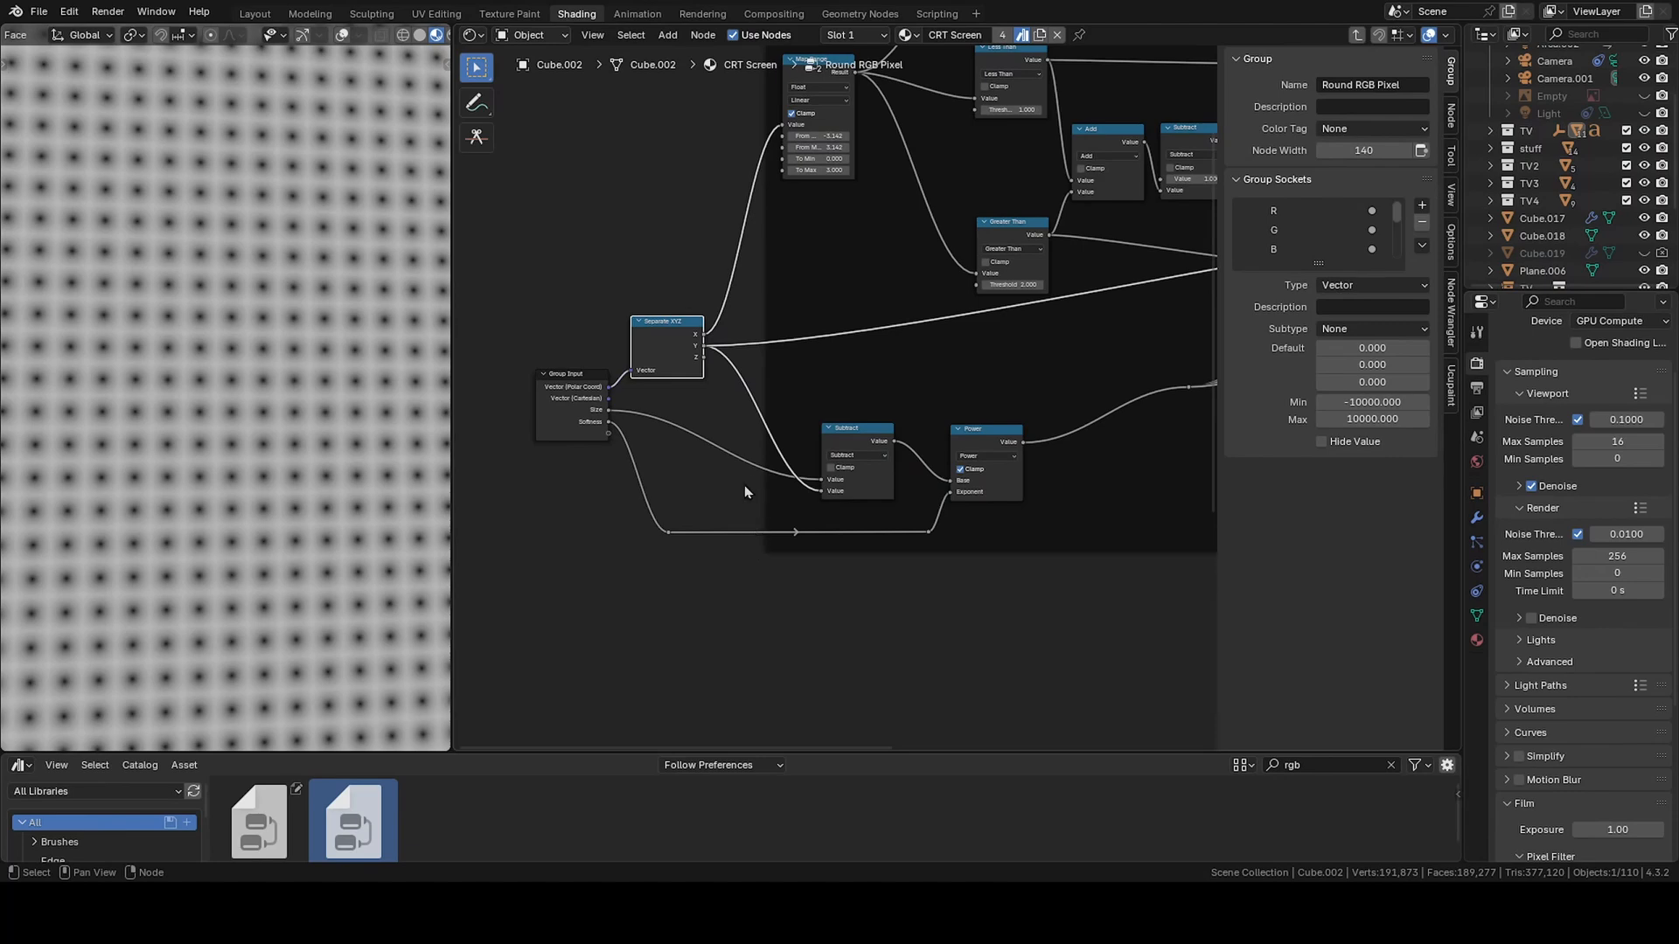
key("Tab")
- Preview the Length node, connect its value to the Greater Than node and preview the Greater Than output
scroll(724, 429, "down", 4, "shift")
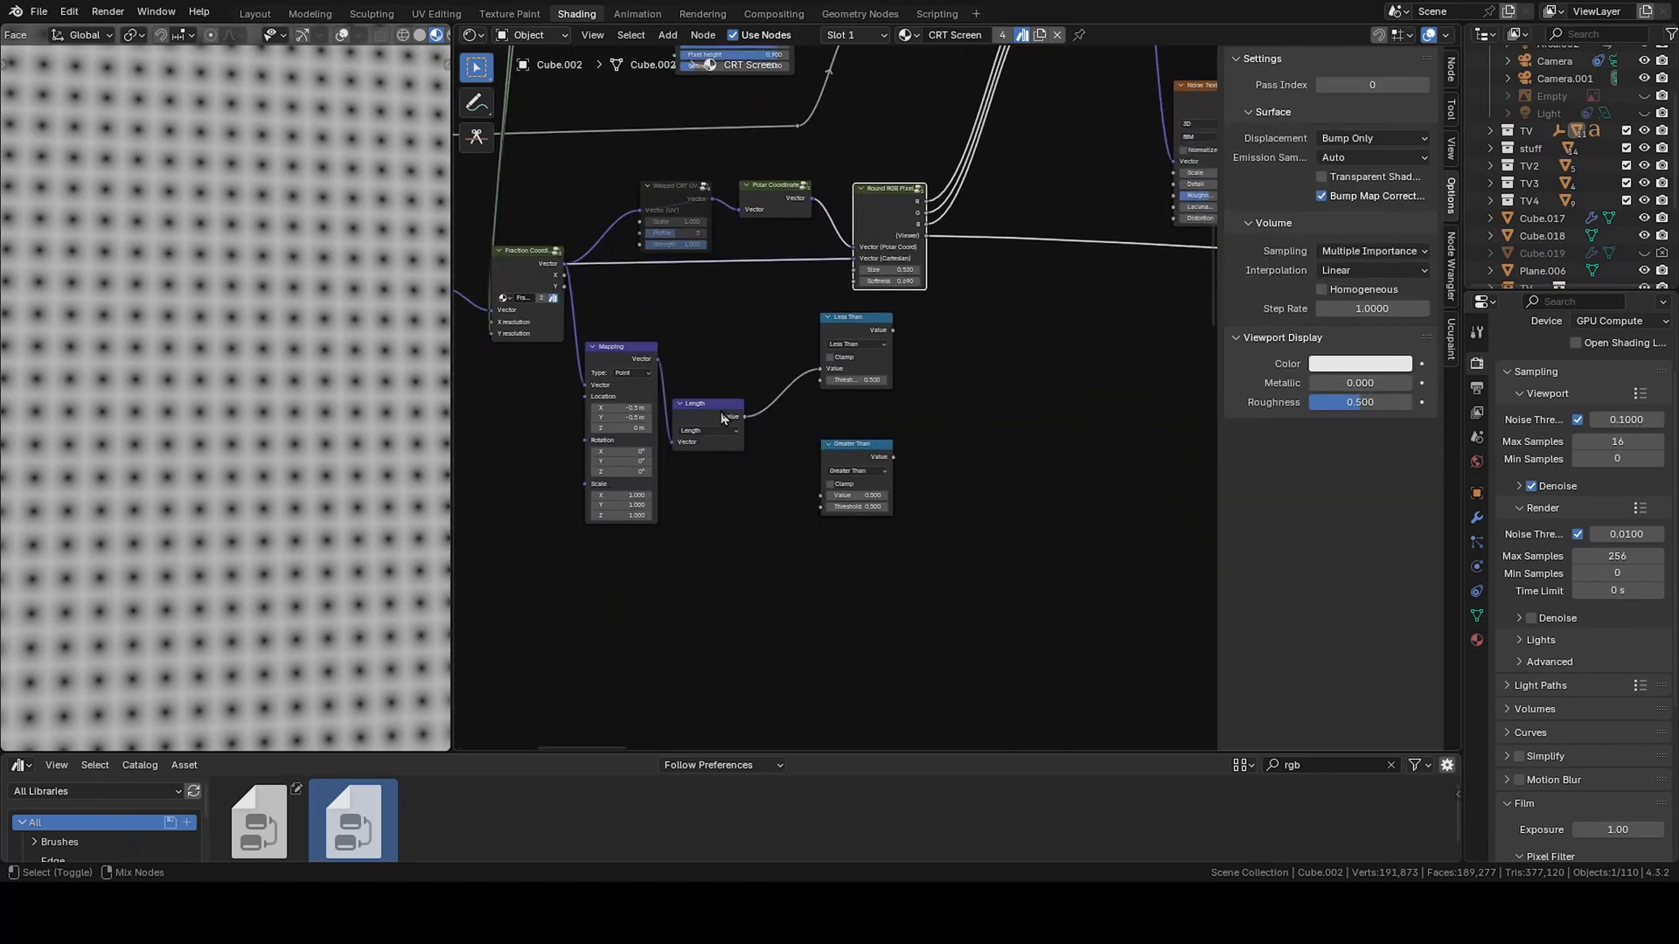
scroll(773, 480, "down", 3, "ctrl")
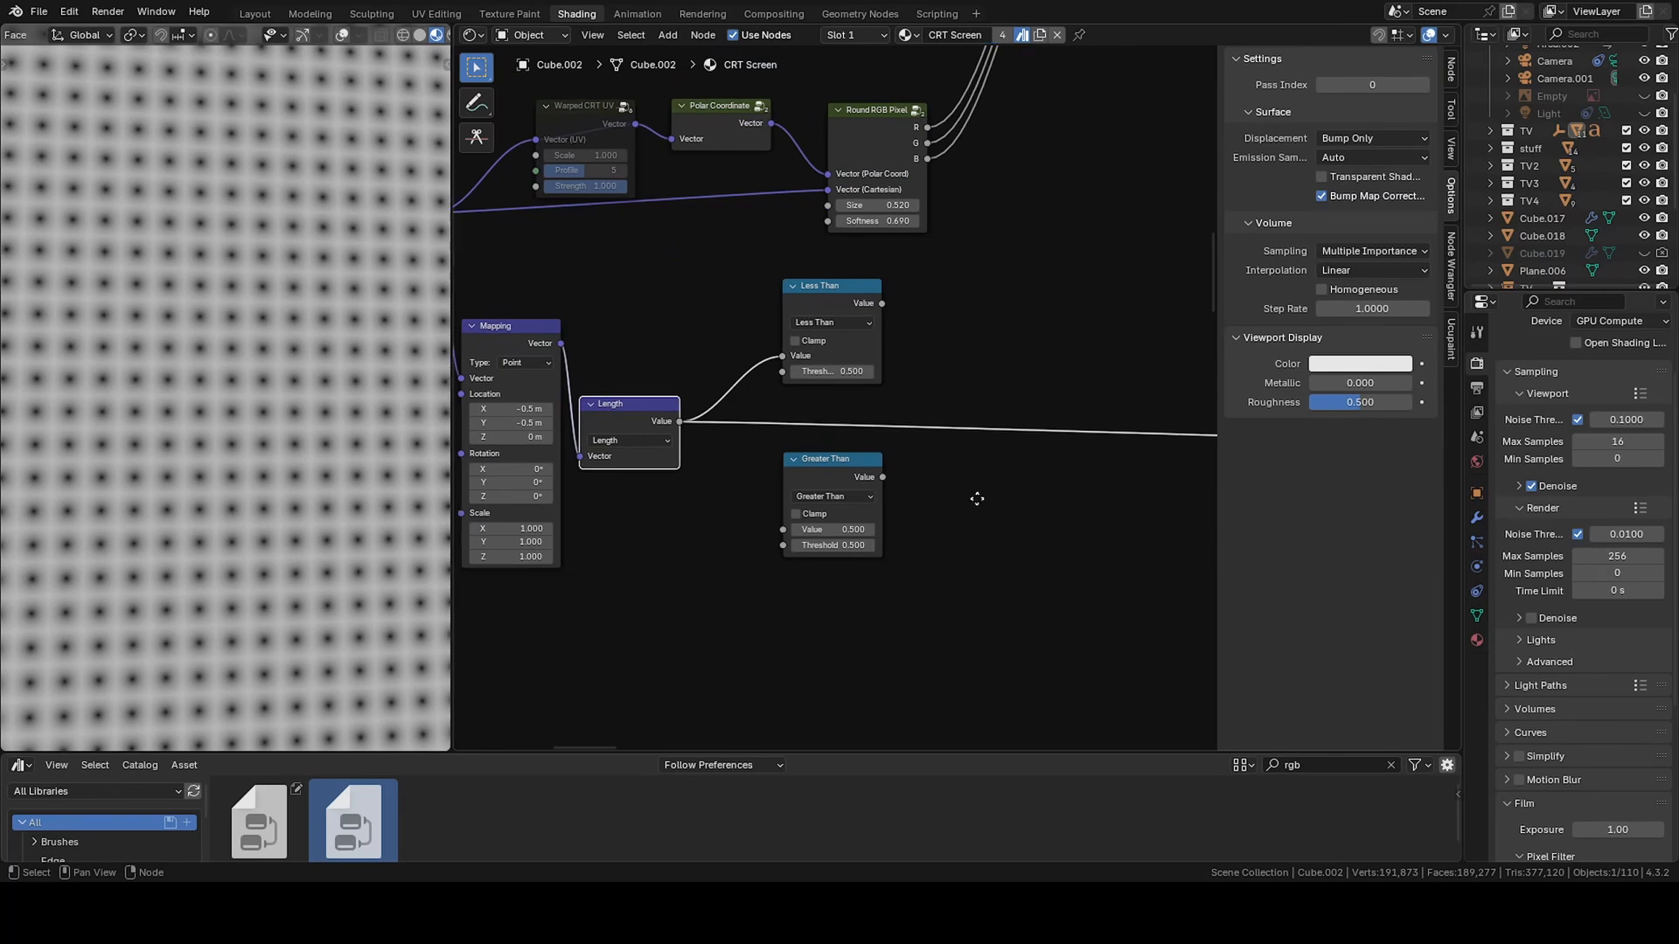
scroll(763, 510, "up", 2)
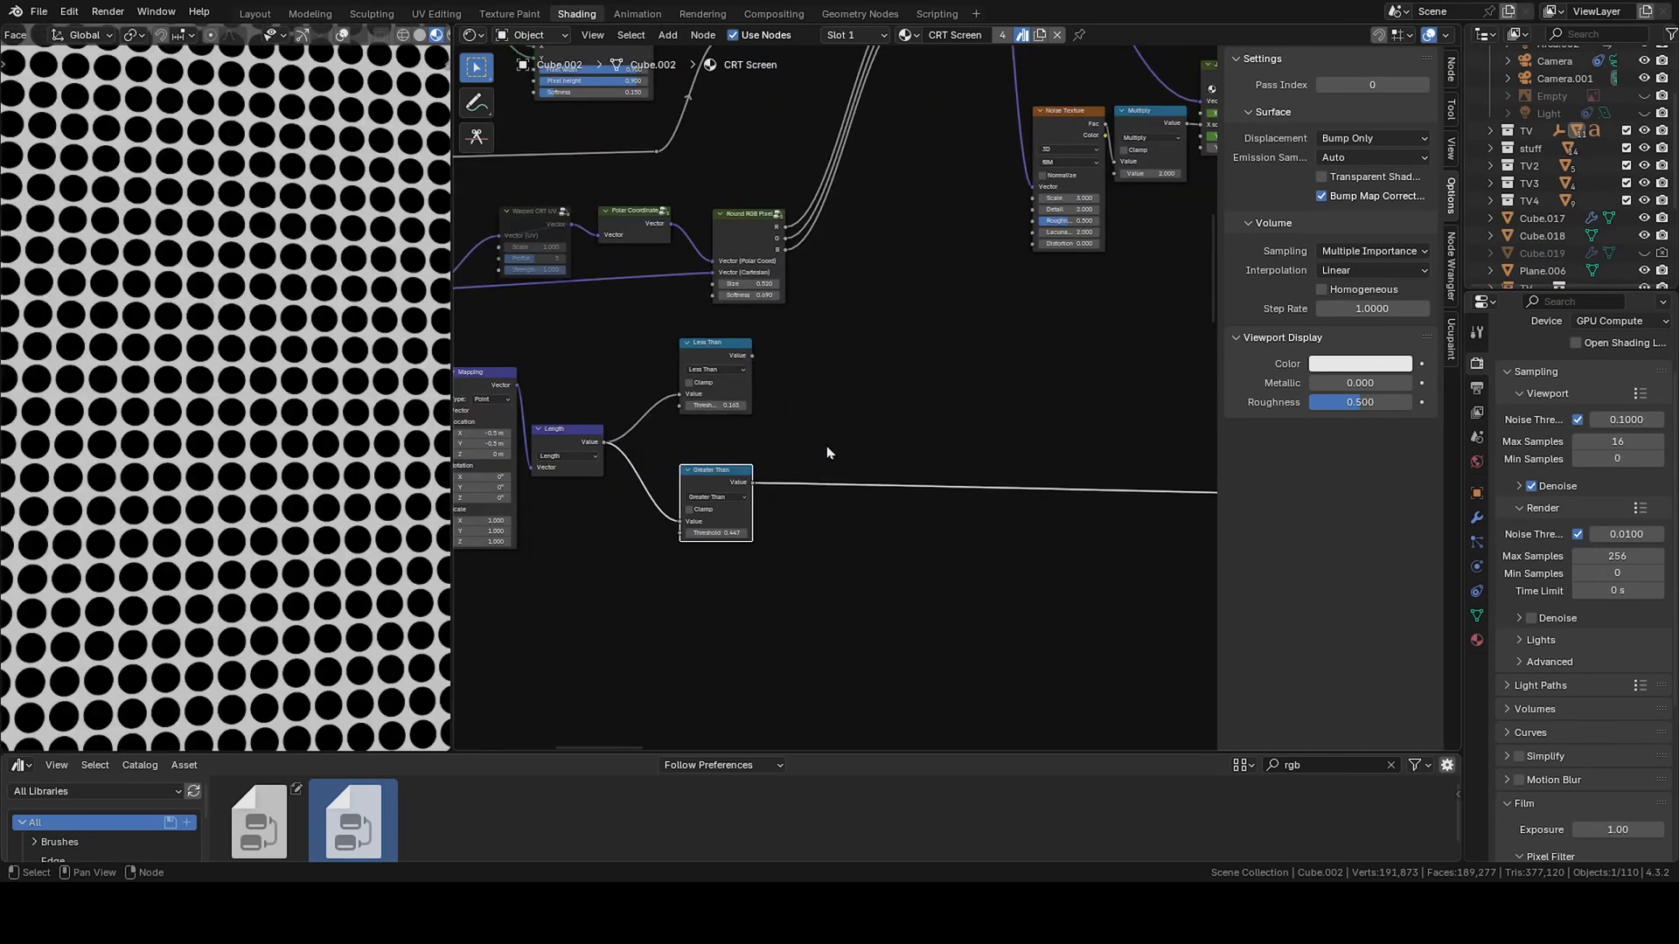
- Duplicate the Less Than node into a Subtract node that inverts the Greater Than output by subtracting it from 1.000
left_click(710, 343)
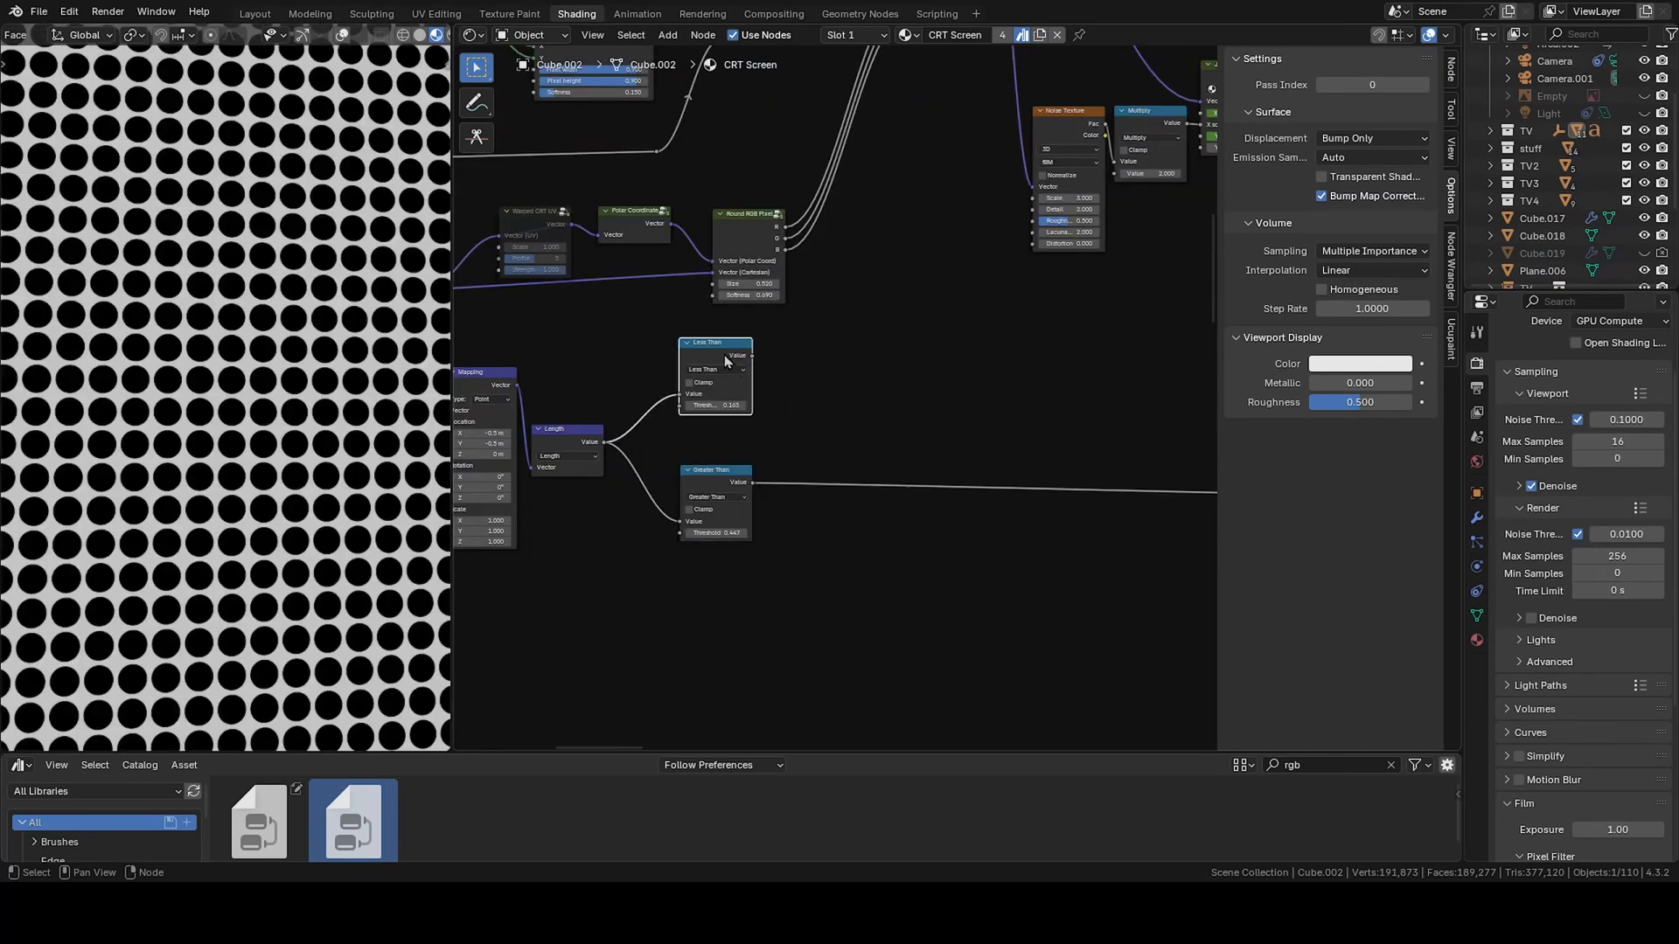
key("shift+d")
left_click(842, 409)
left_click(843, 409)
left_click(817, 454)
scroll(820, 509, "up", 2)
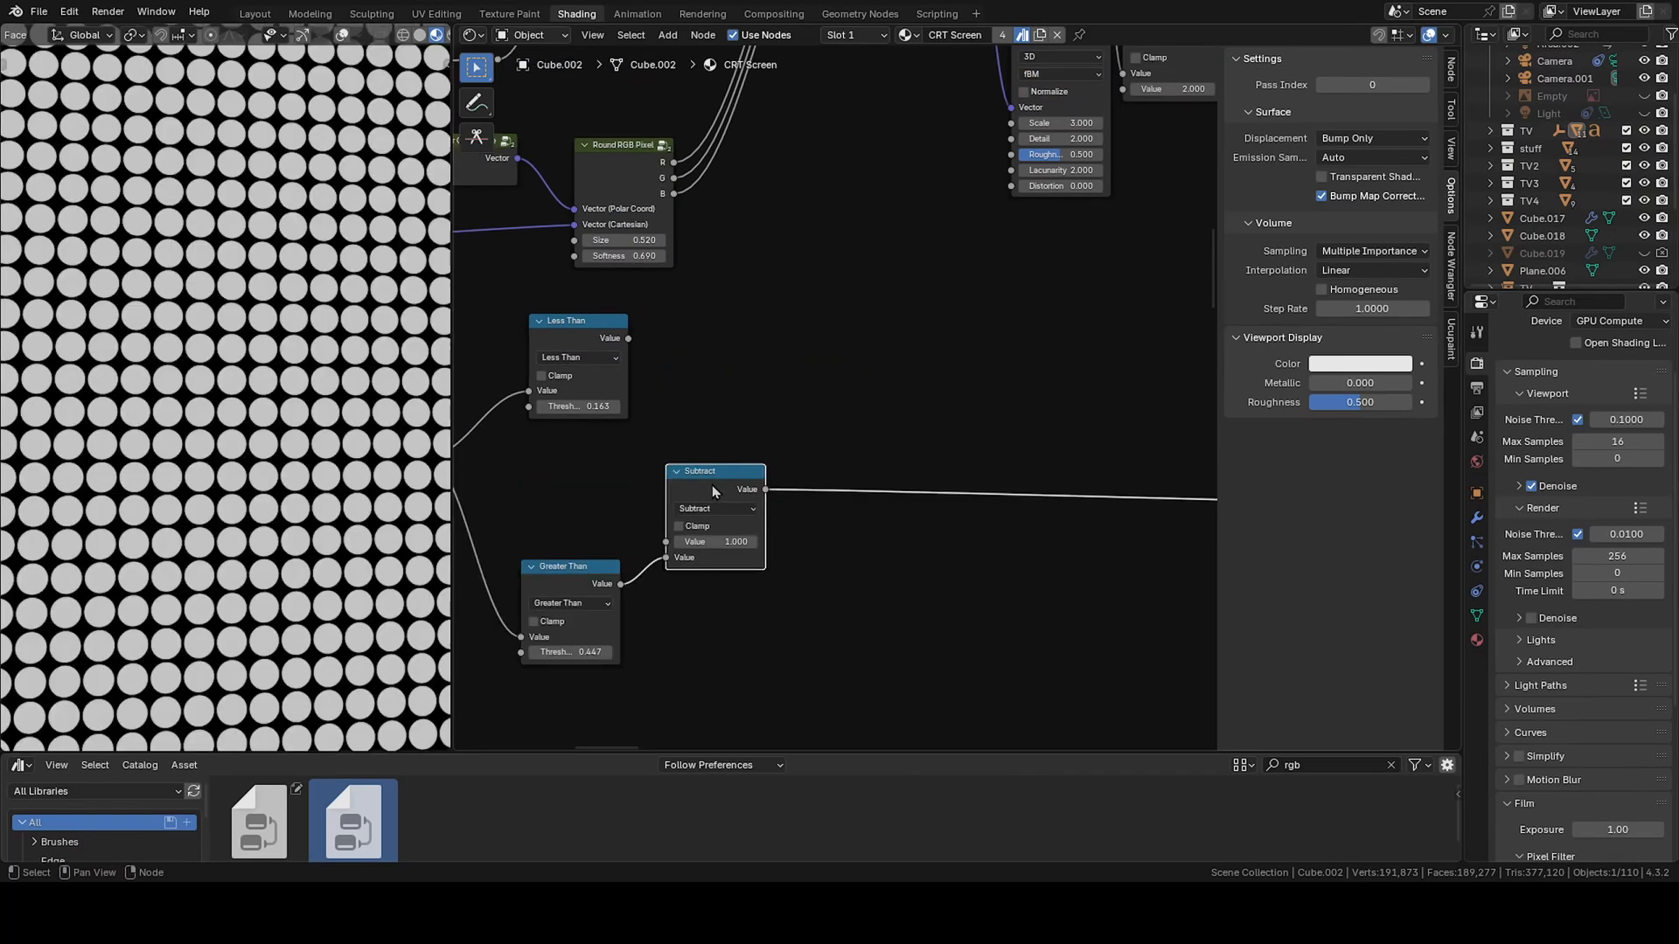
- Duplicate the Subtract node, subtract Less Than from the inverted Greater Than, preview it, and set the Greater Than threshold to 0.337
key("shift+d")
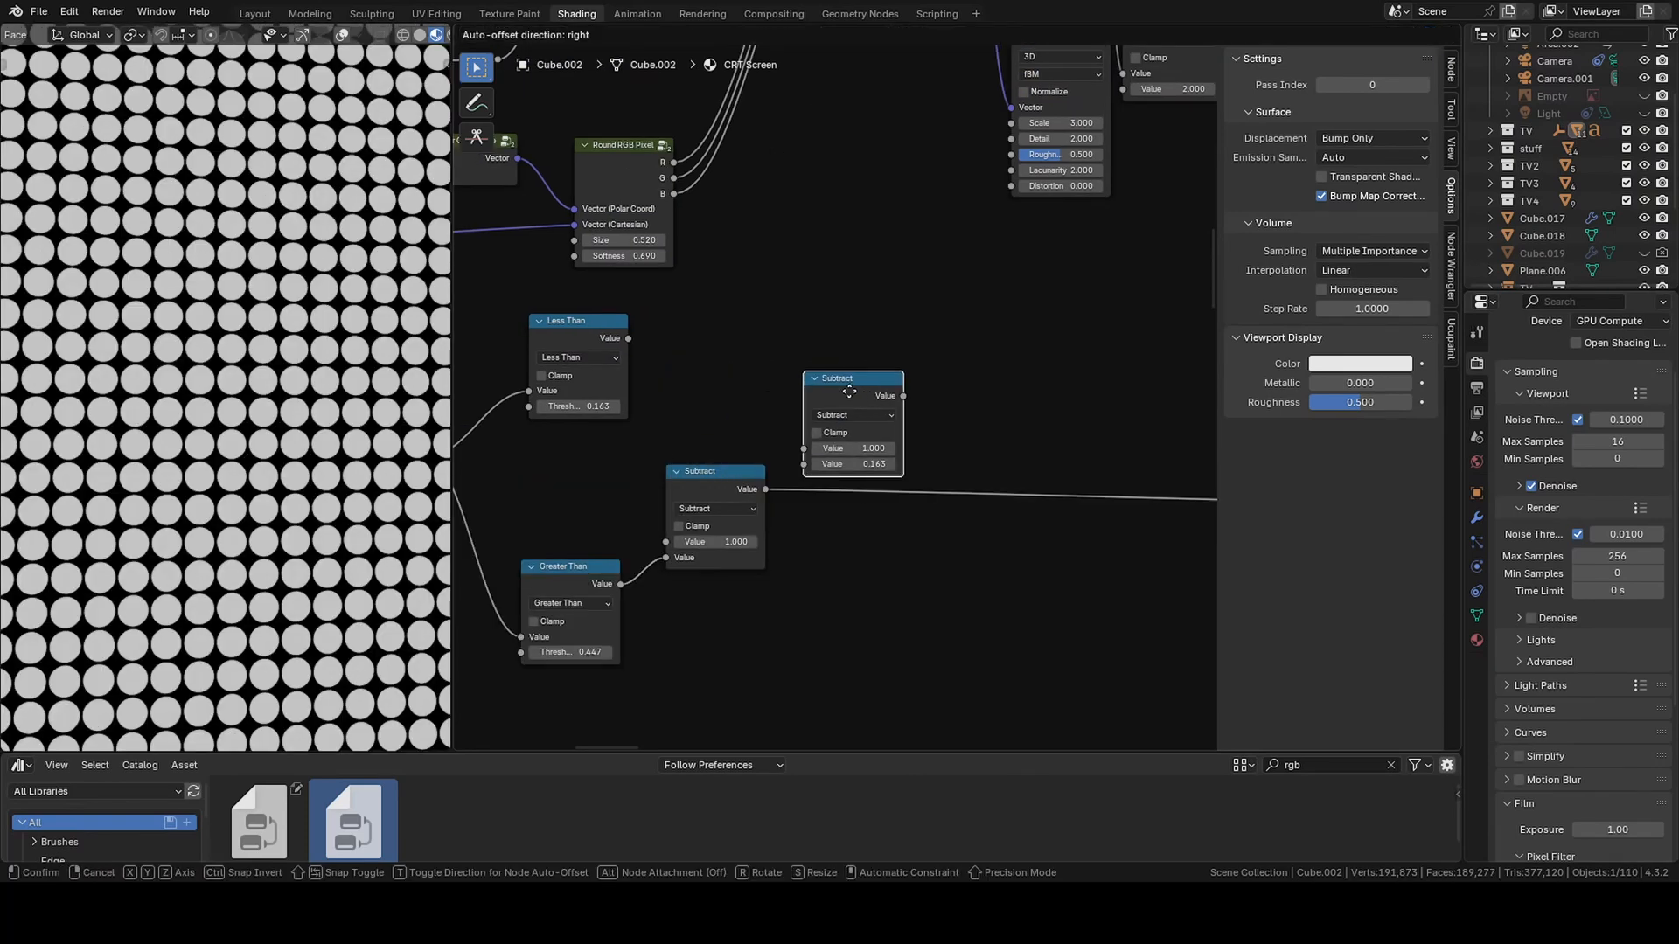
left_click(784, 391)
left_click_drag(765, 489, 803, 436)
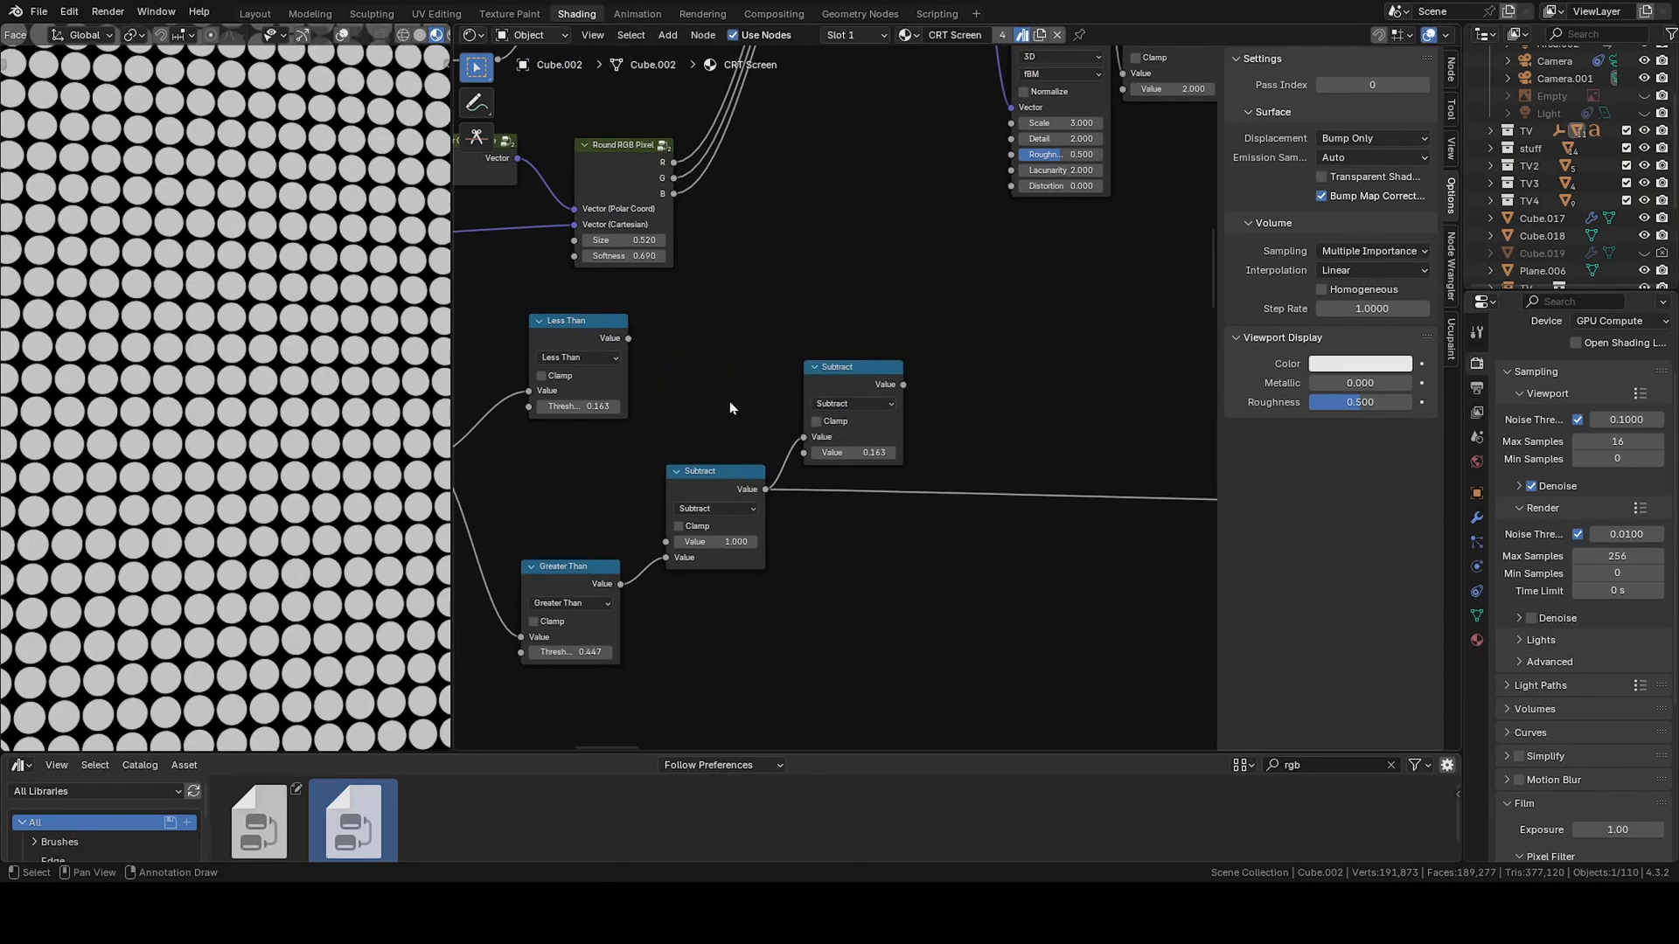
left_click_drag(628, 338, 804, 452)
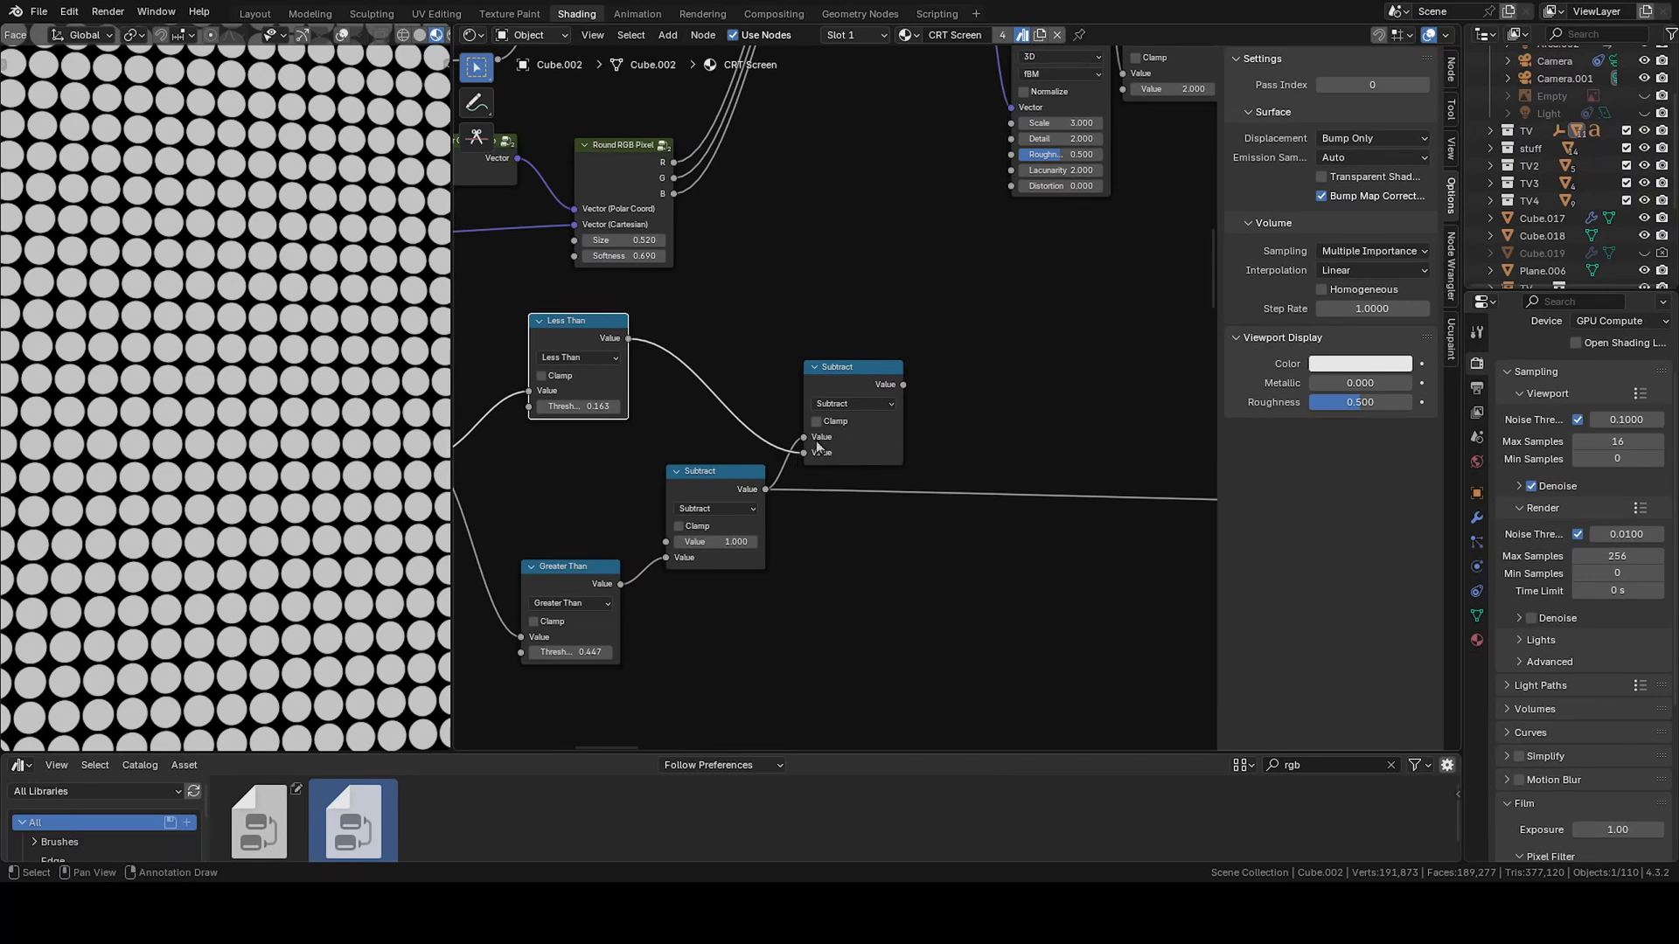
left_click(869, 417, "ctrl+shift")
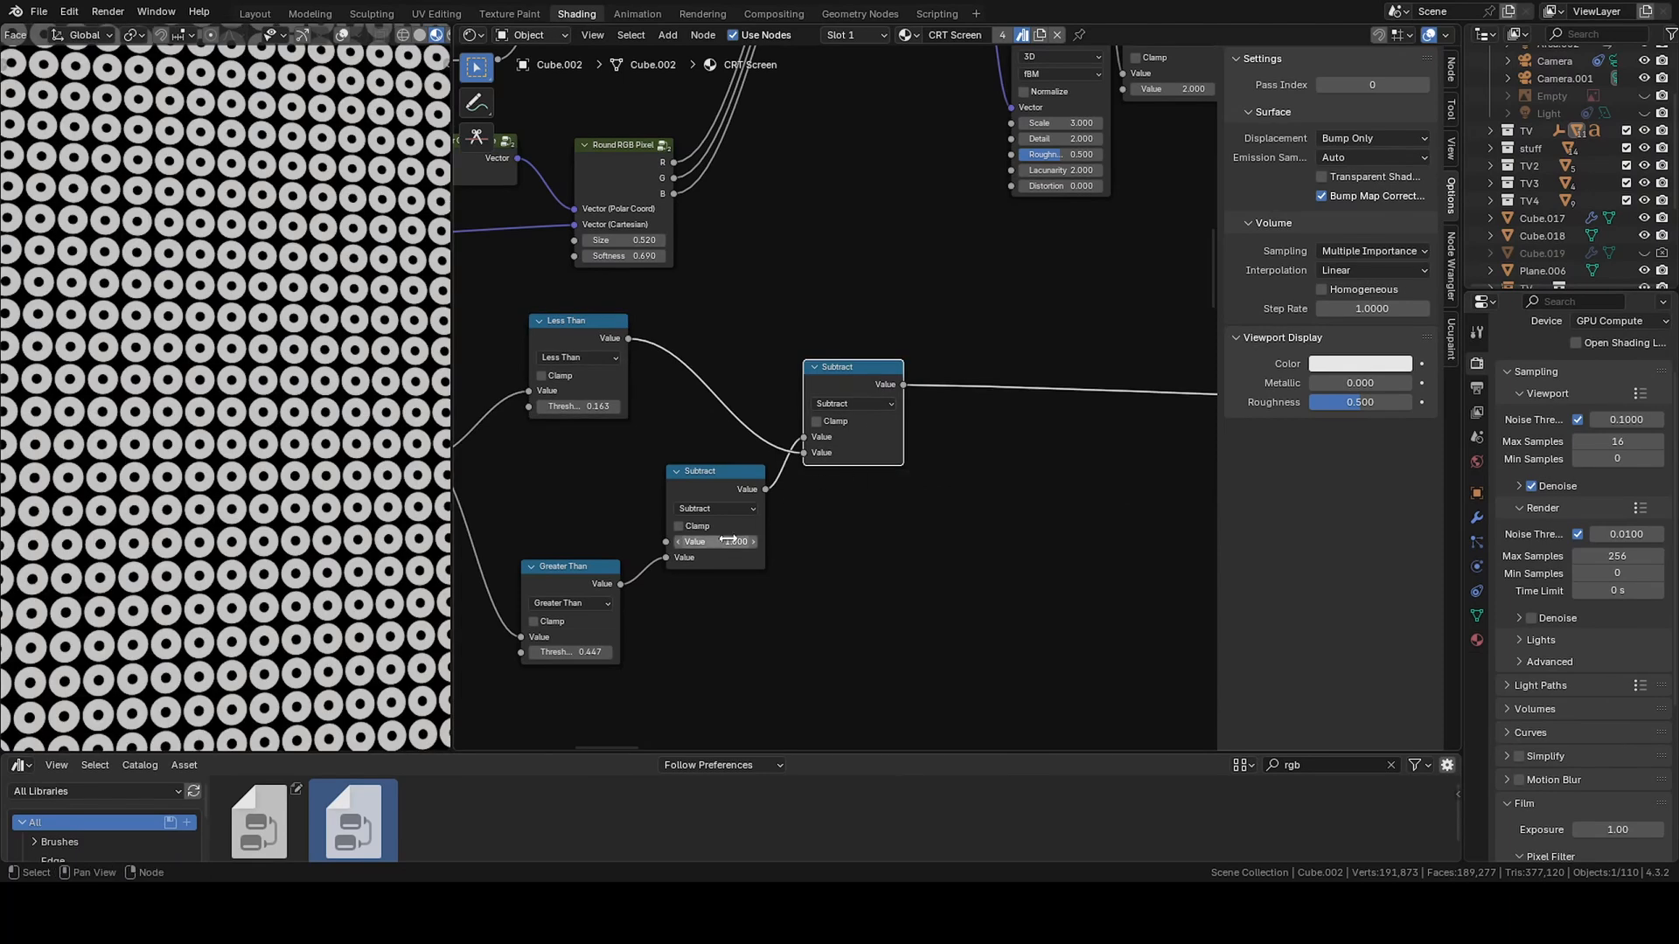
left_click_drag(590, 648, 566, 649)
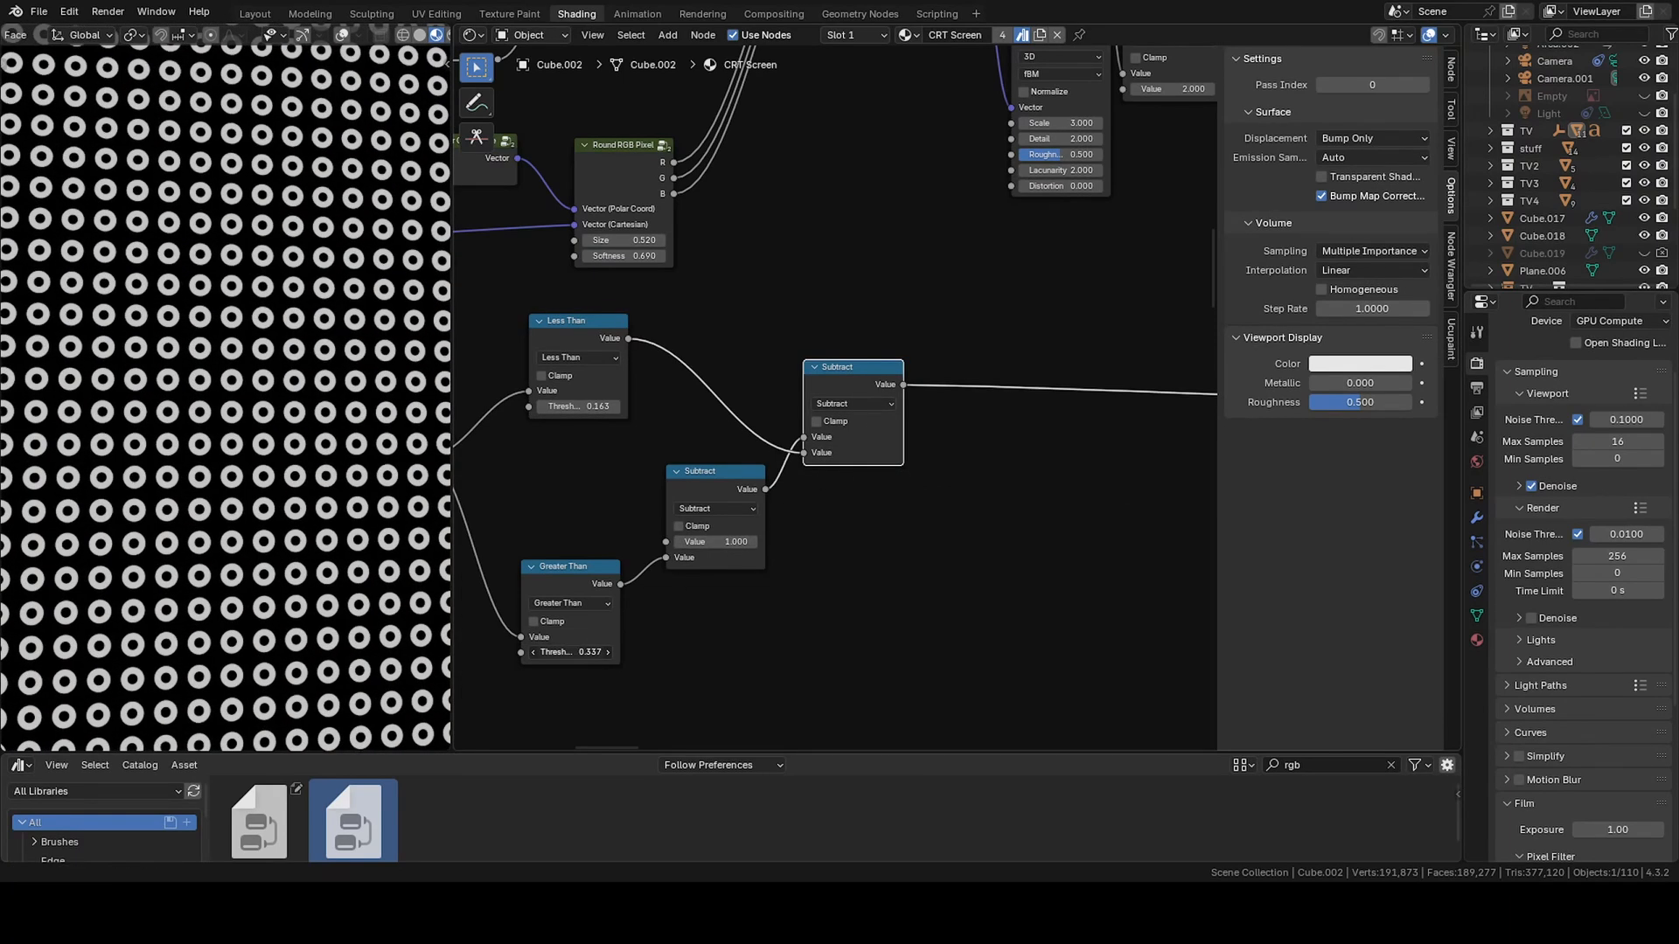
- Connect the Less Than, ring Subtract and Greater Than outputs to the RGB reroutes and preview the complete screen shader
scroll(793, 382, "down", 2)
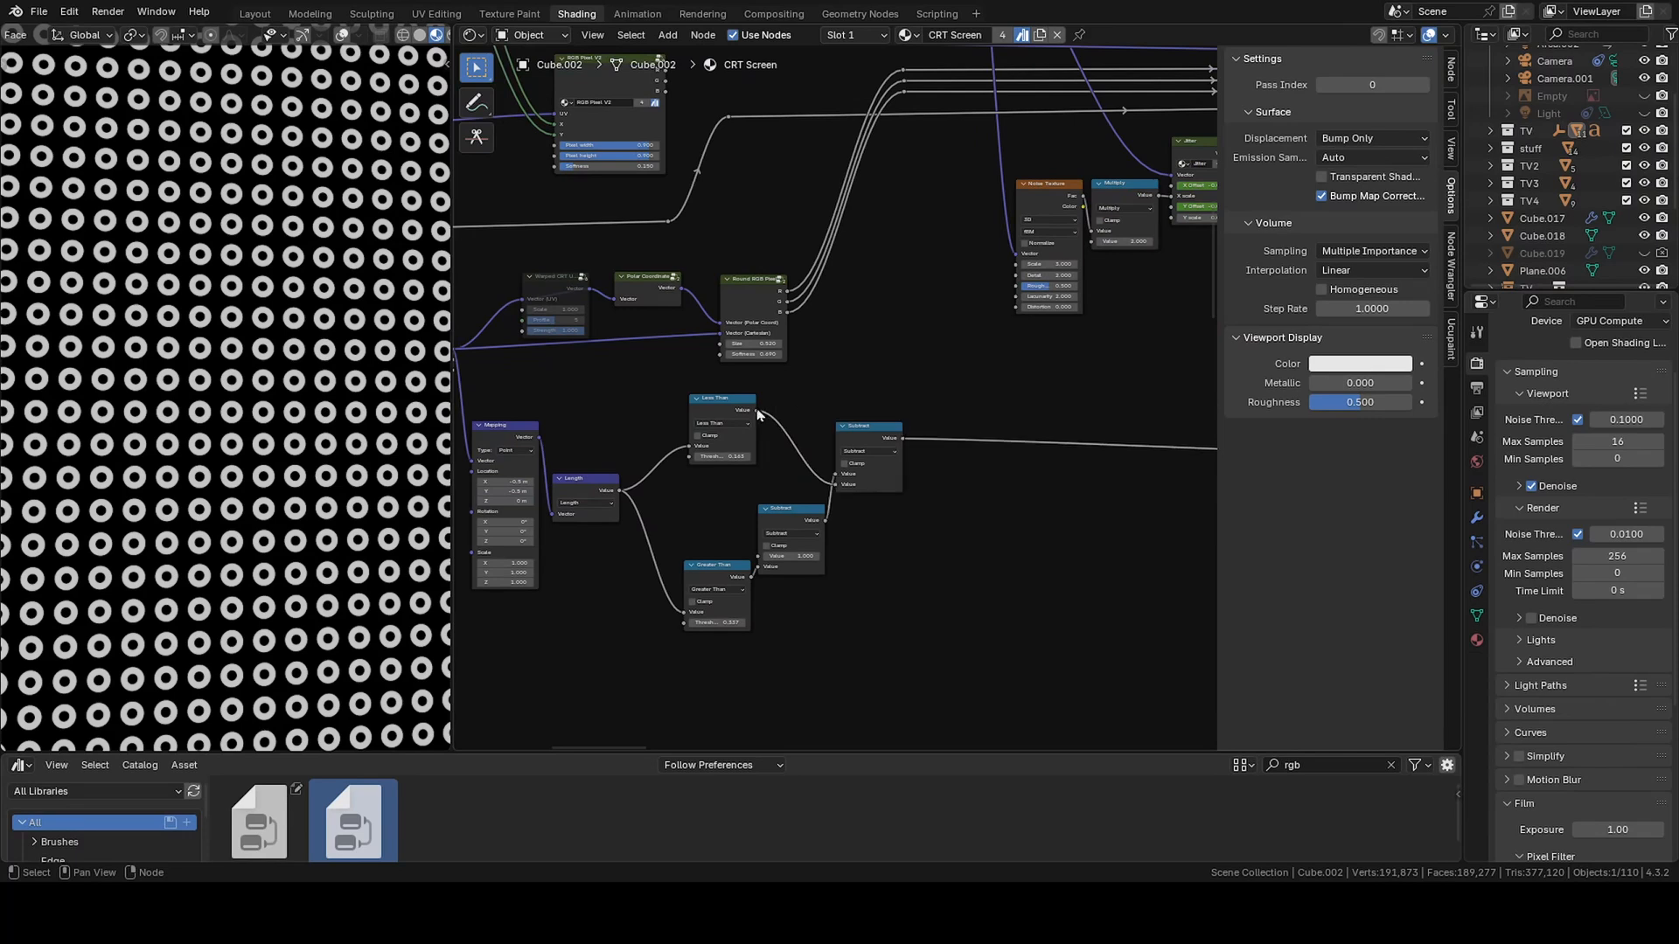
left_click_drag(758, 411, 904, 91)
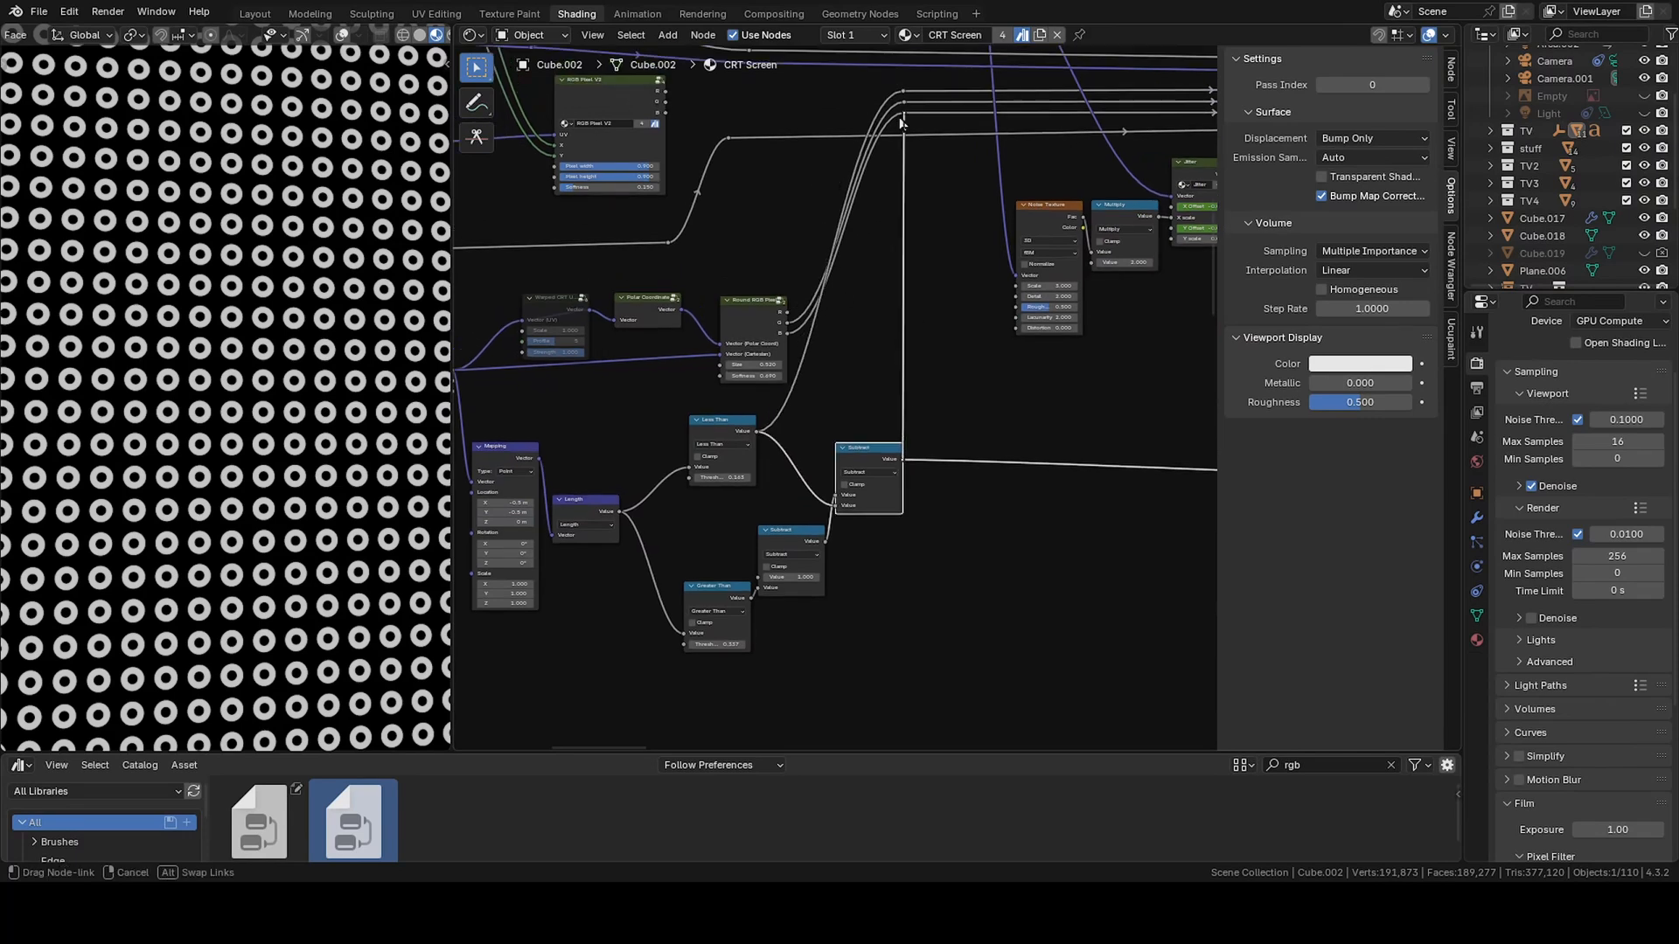
left_click(750, 608, "ctrl+shift")
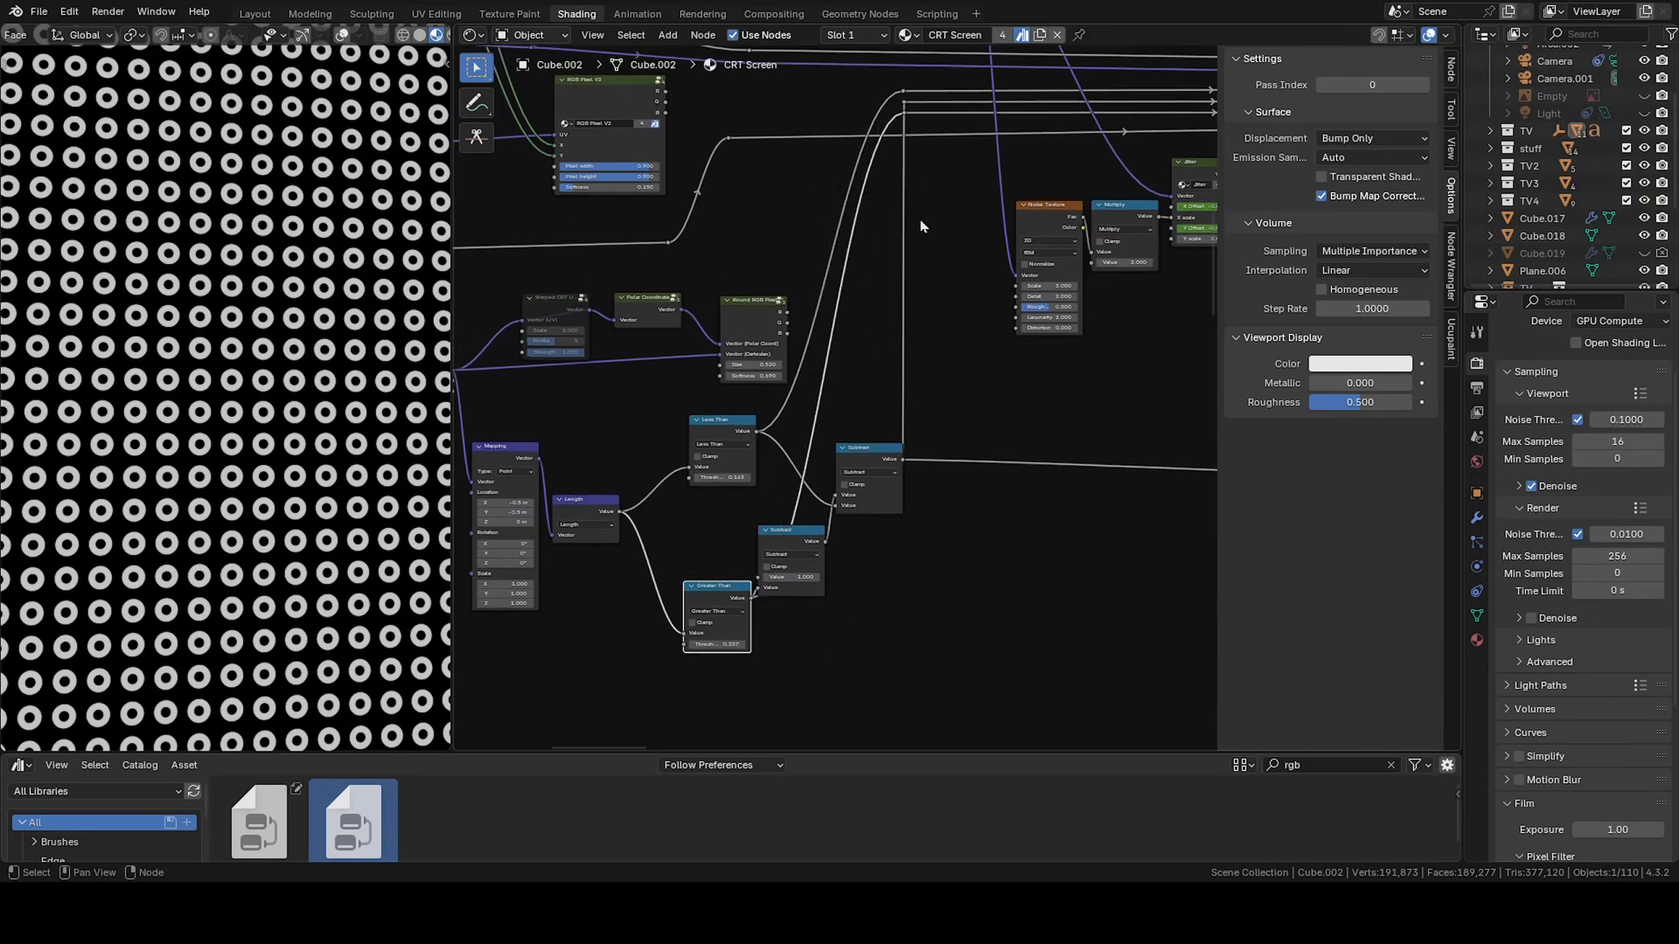
scroll(916, 387, "down", 3)
scroll(916, 388, "up", 2)
left_click(889, 378, "ctrl+shift")
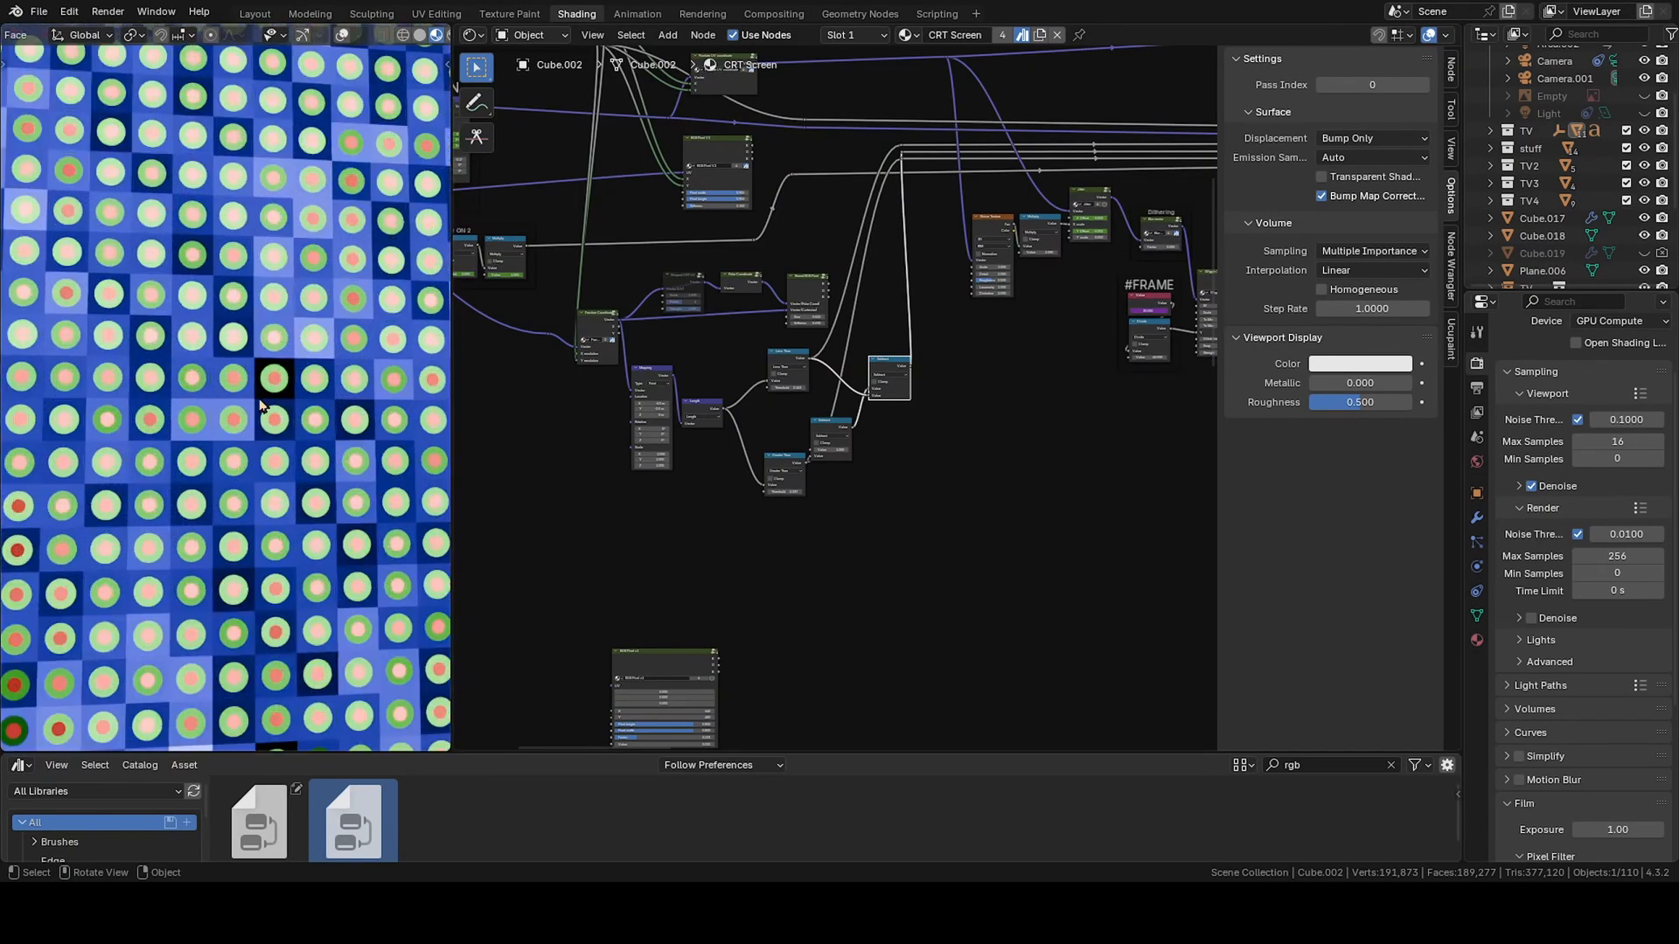
- Set the Greater Than threshold to 0.407 and the Less Than threshold to 0.343
scroll(872, 648, "up", 4)
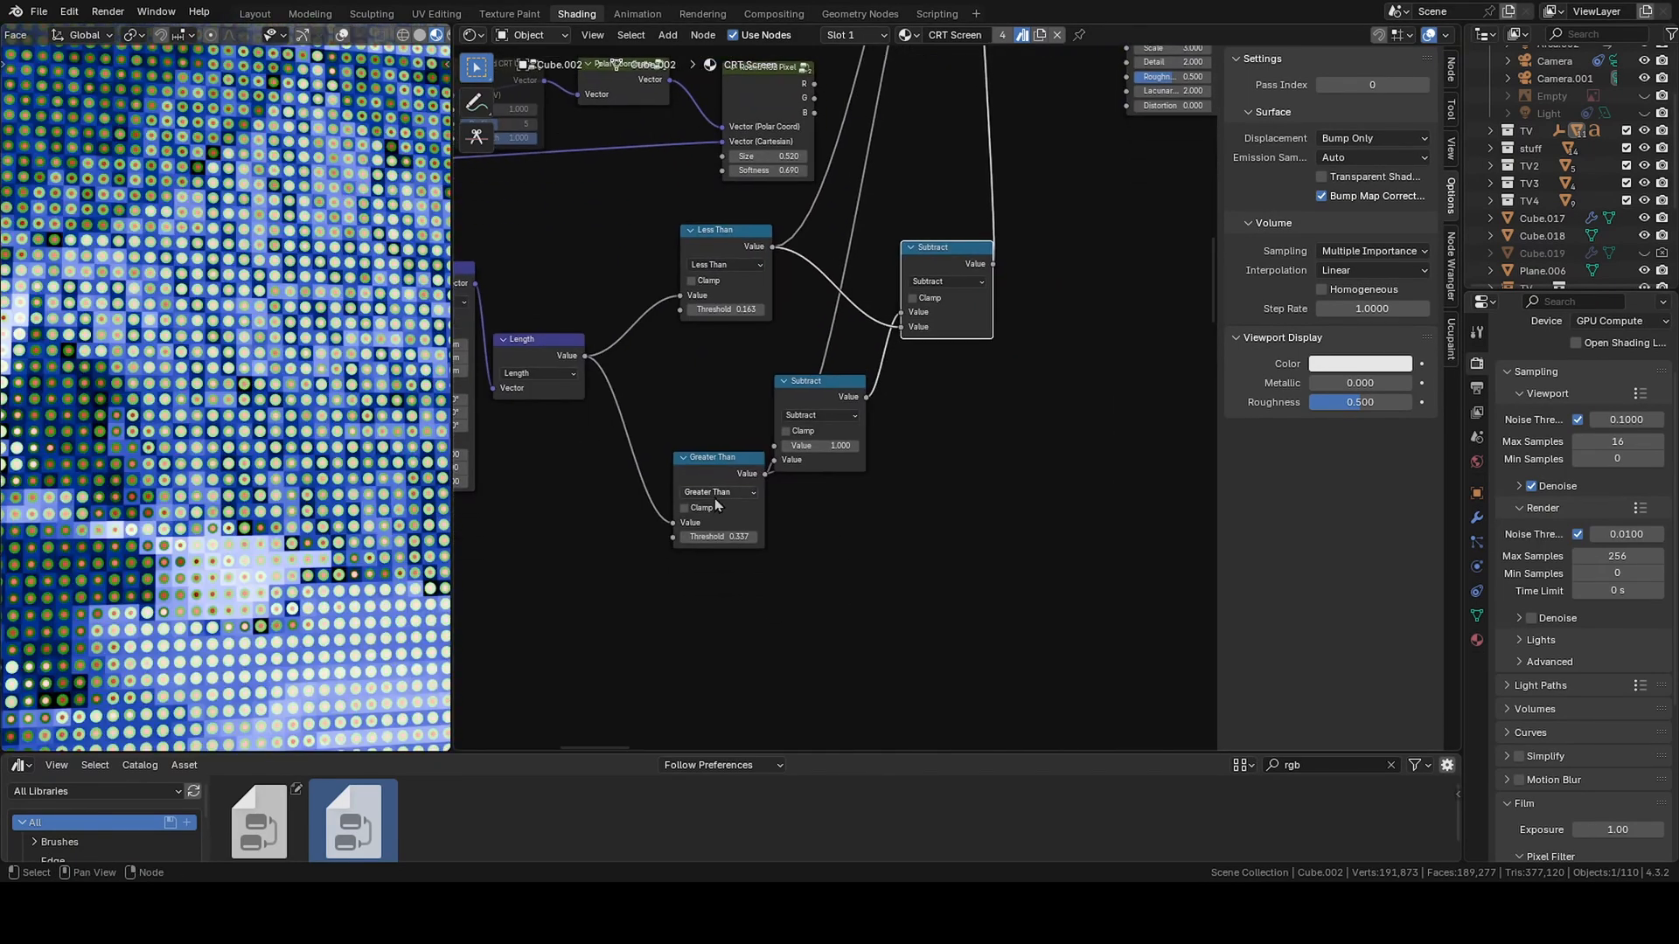
mouse_move(709, 490)
left_mouse_down()
mouse_move(657, 511)
mouse_move(700, 516)
left_mouse_up()
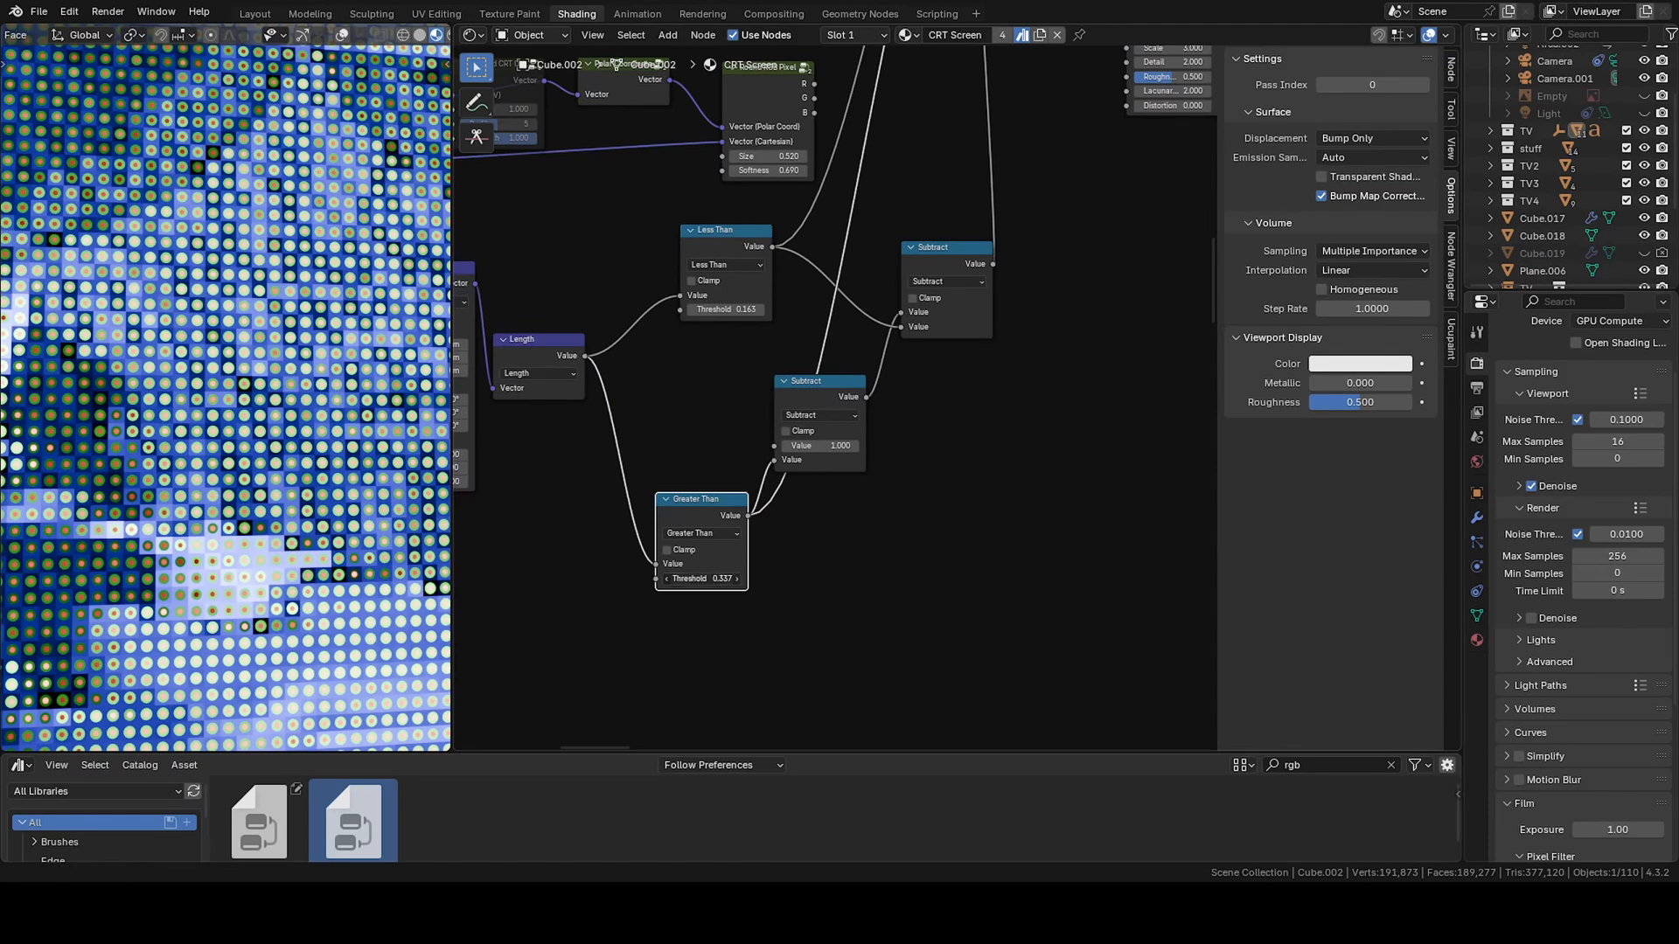
left_click_drag(701, 578, 733, 578)
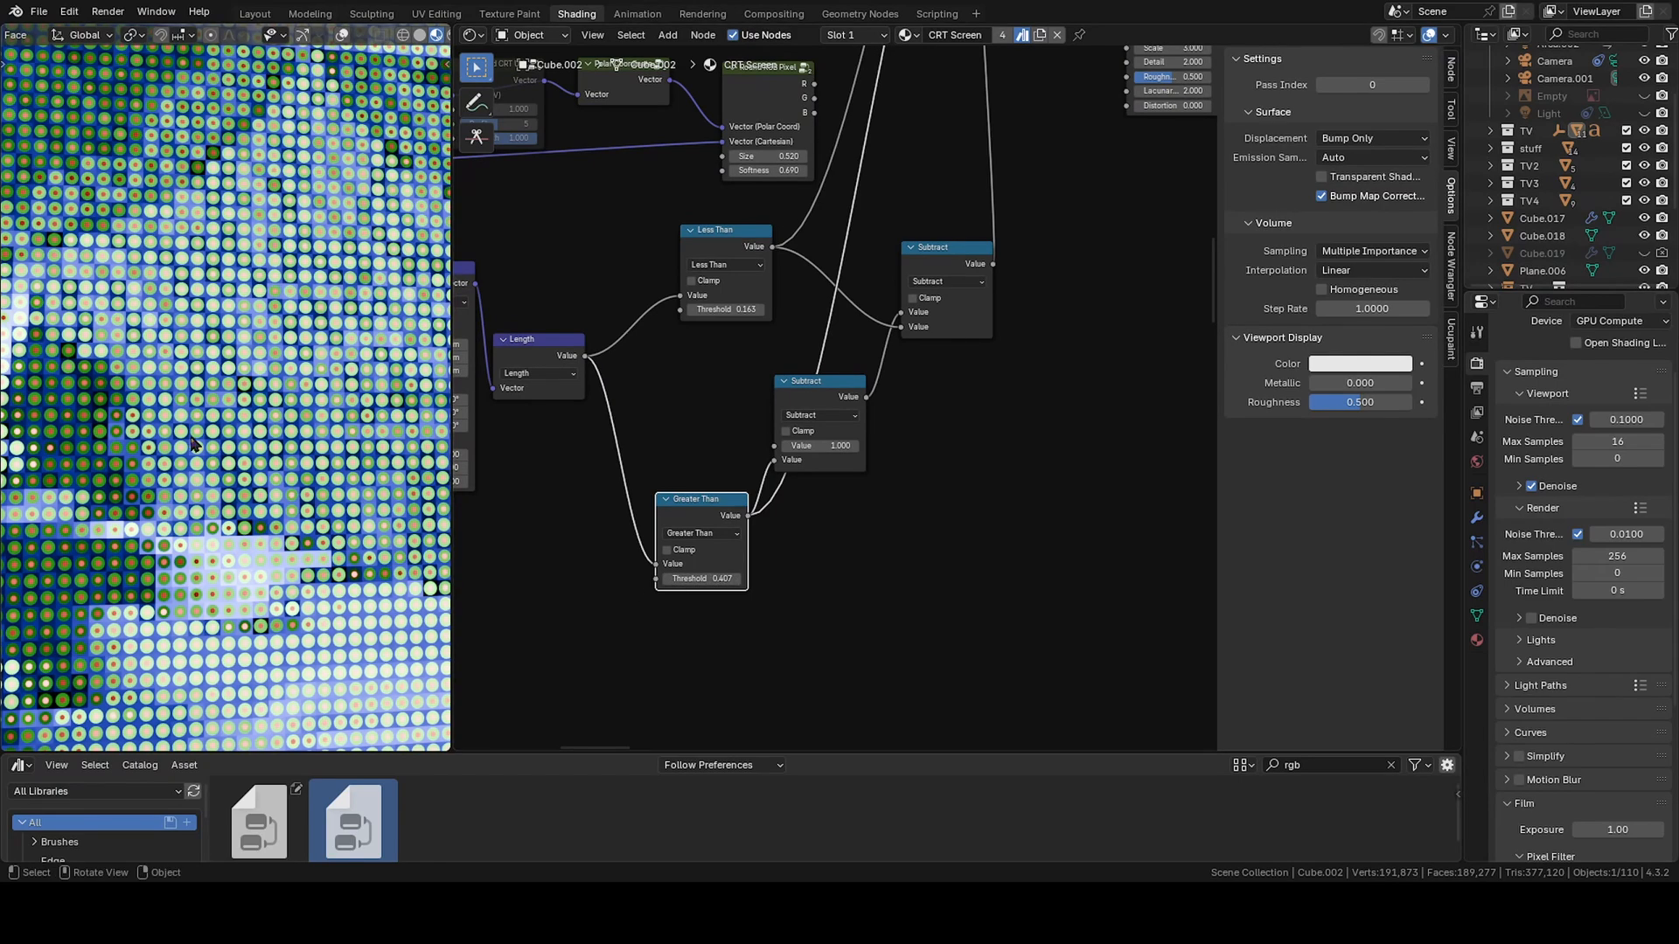
scroll(688, 370, "up", 2)
left_click_drag(684, 278, 684, 278)
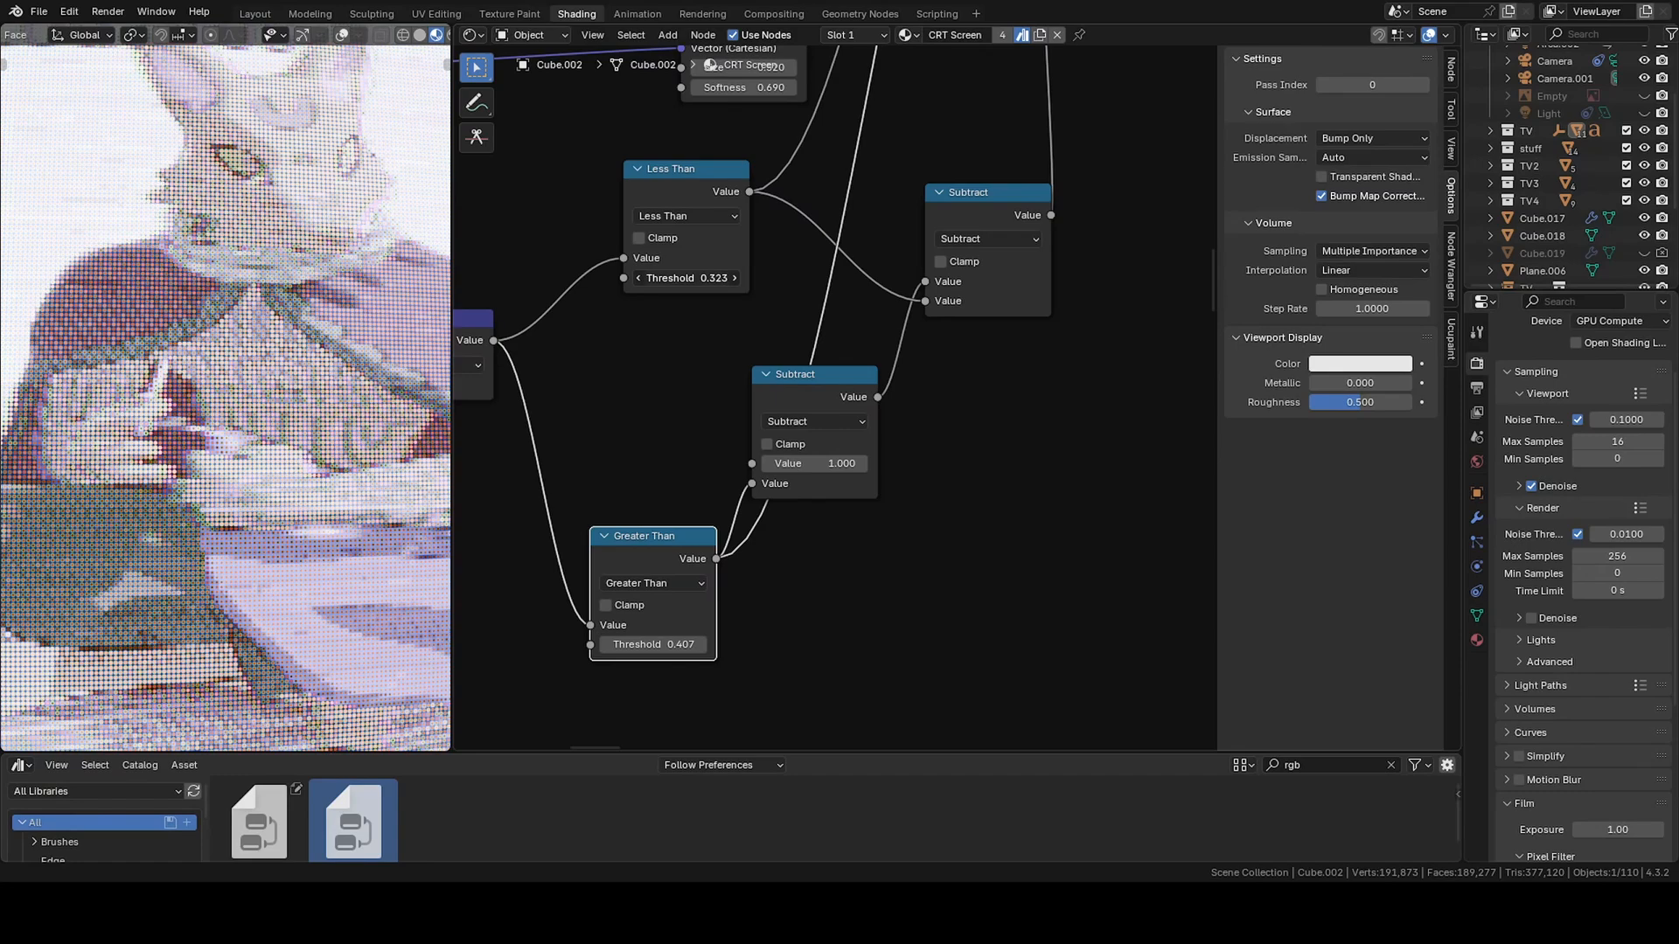
left_click_drag(683, 278, 684, 278)
- Check the round pixels on the TV image and set the Greater Than threshold to 0.417
scroll(274, 360, "up", 5)
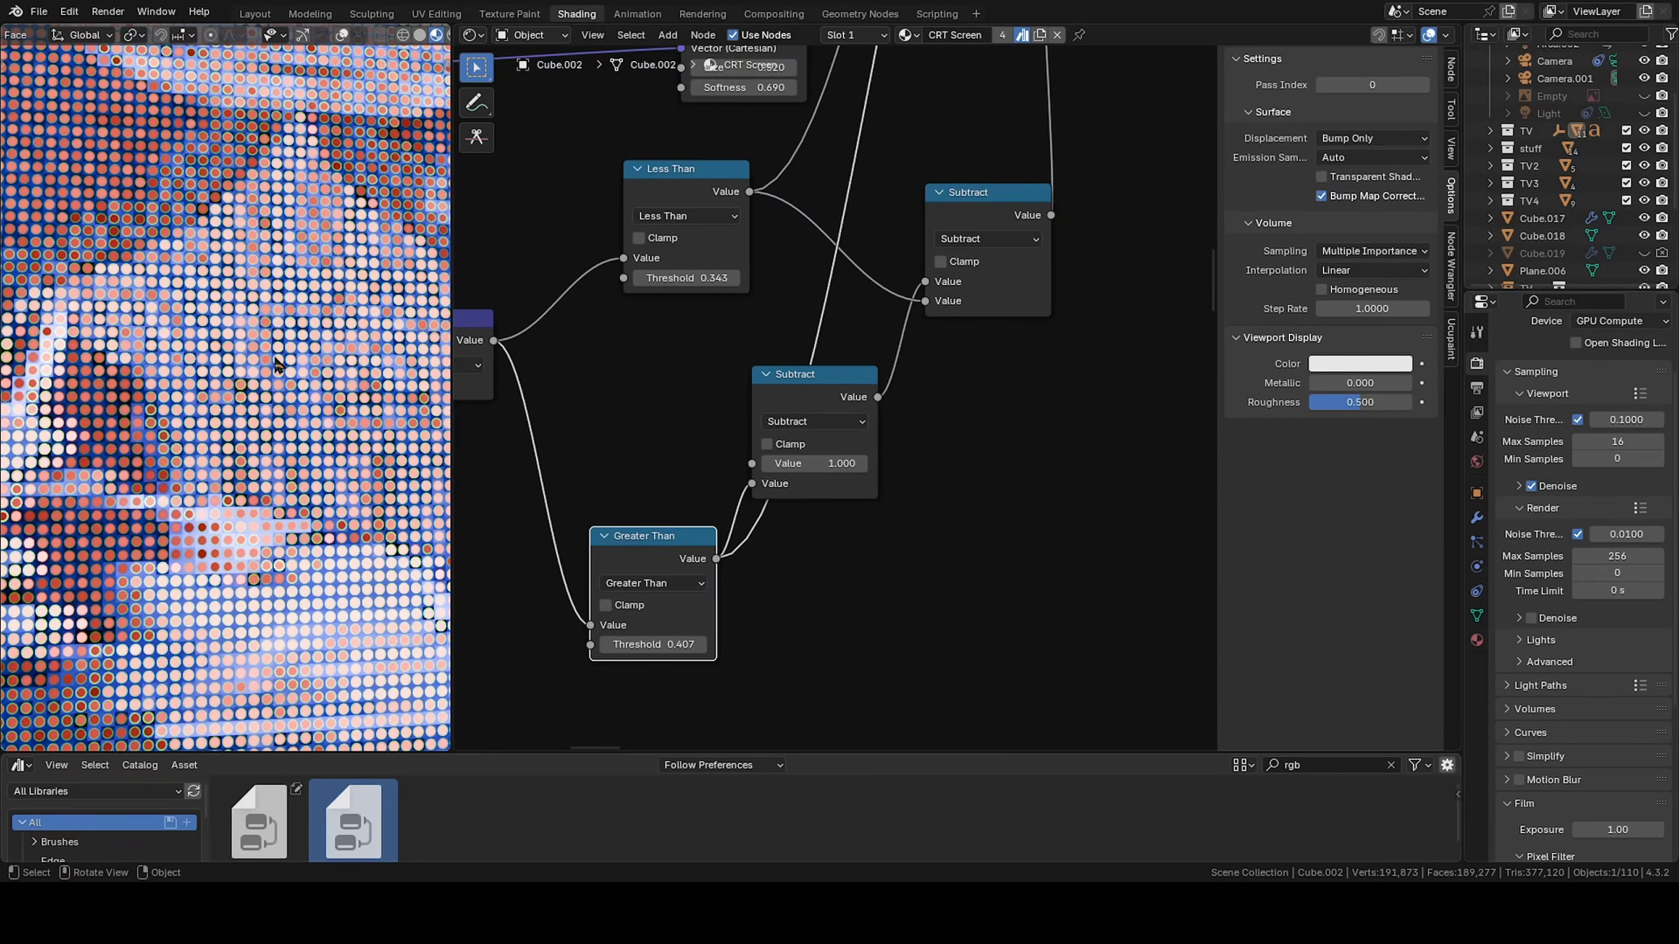
scroll(274, 367, "down", 7)
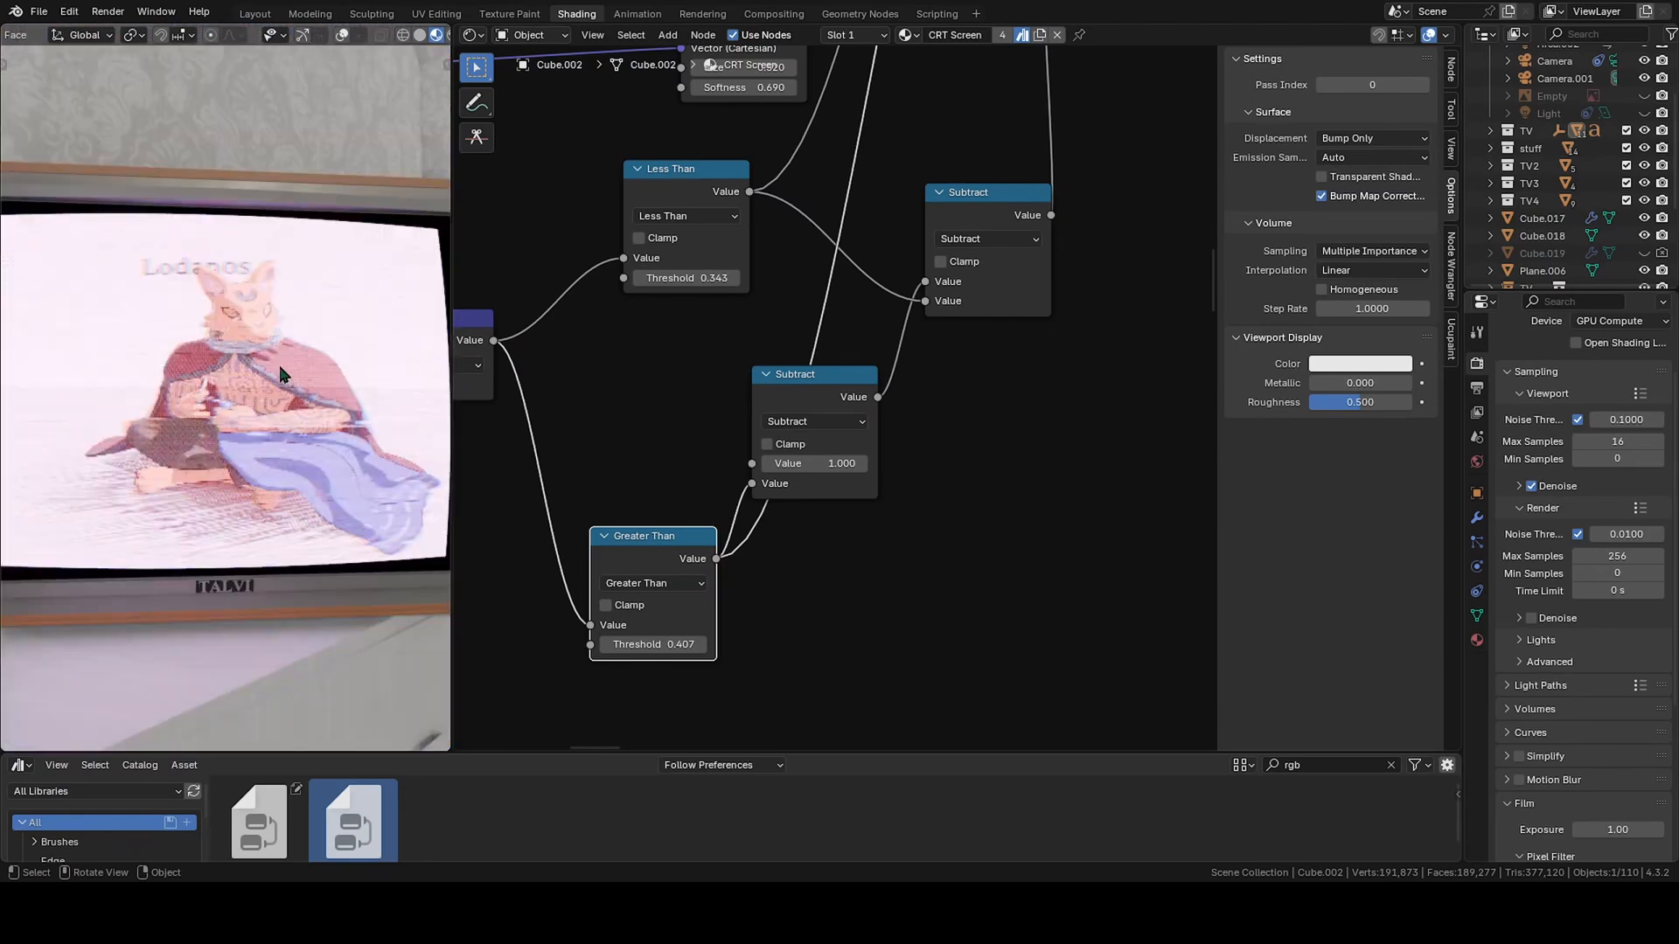
scroll(292, 453, "up", 3)
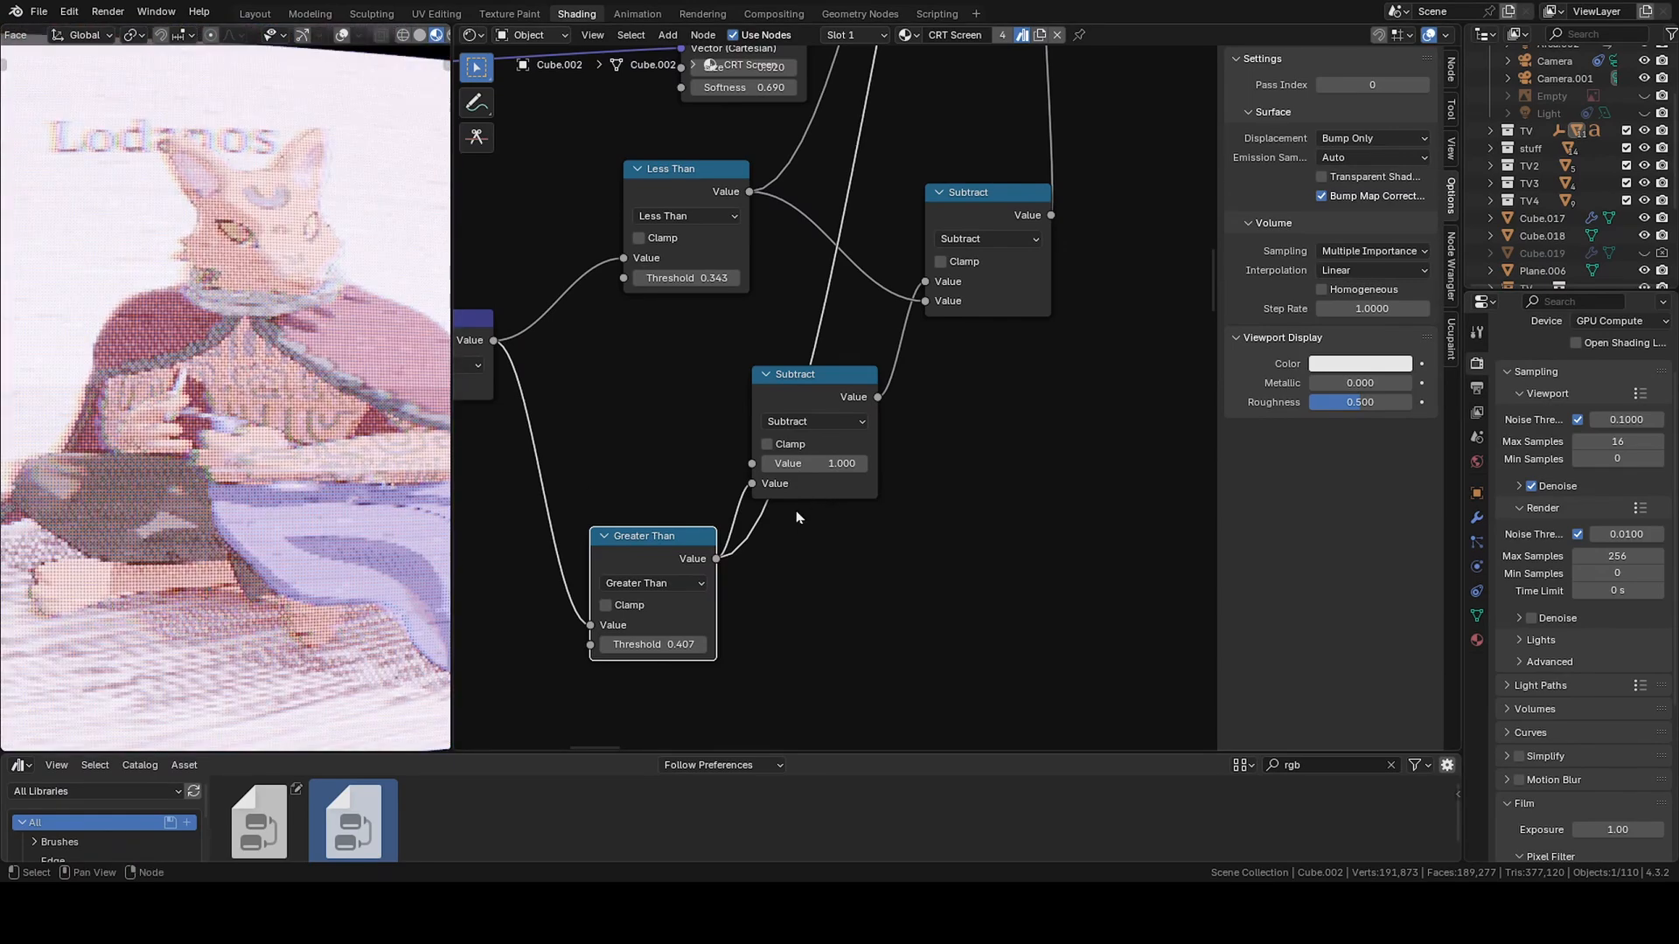
left_click_drag(648, 641, 648, 645)
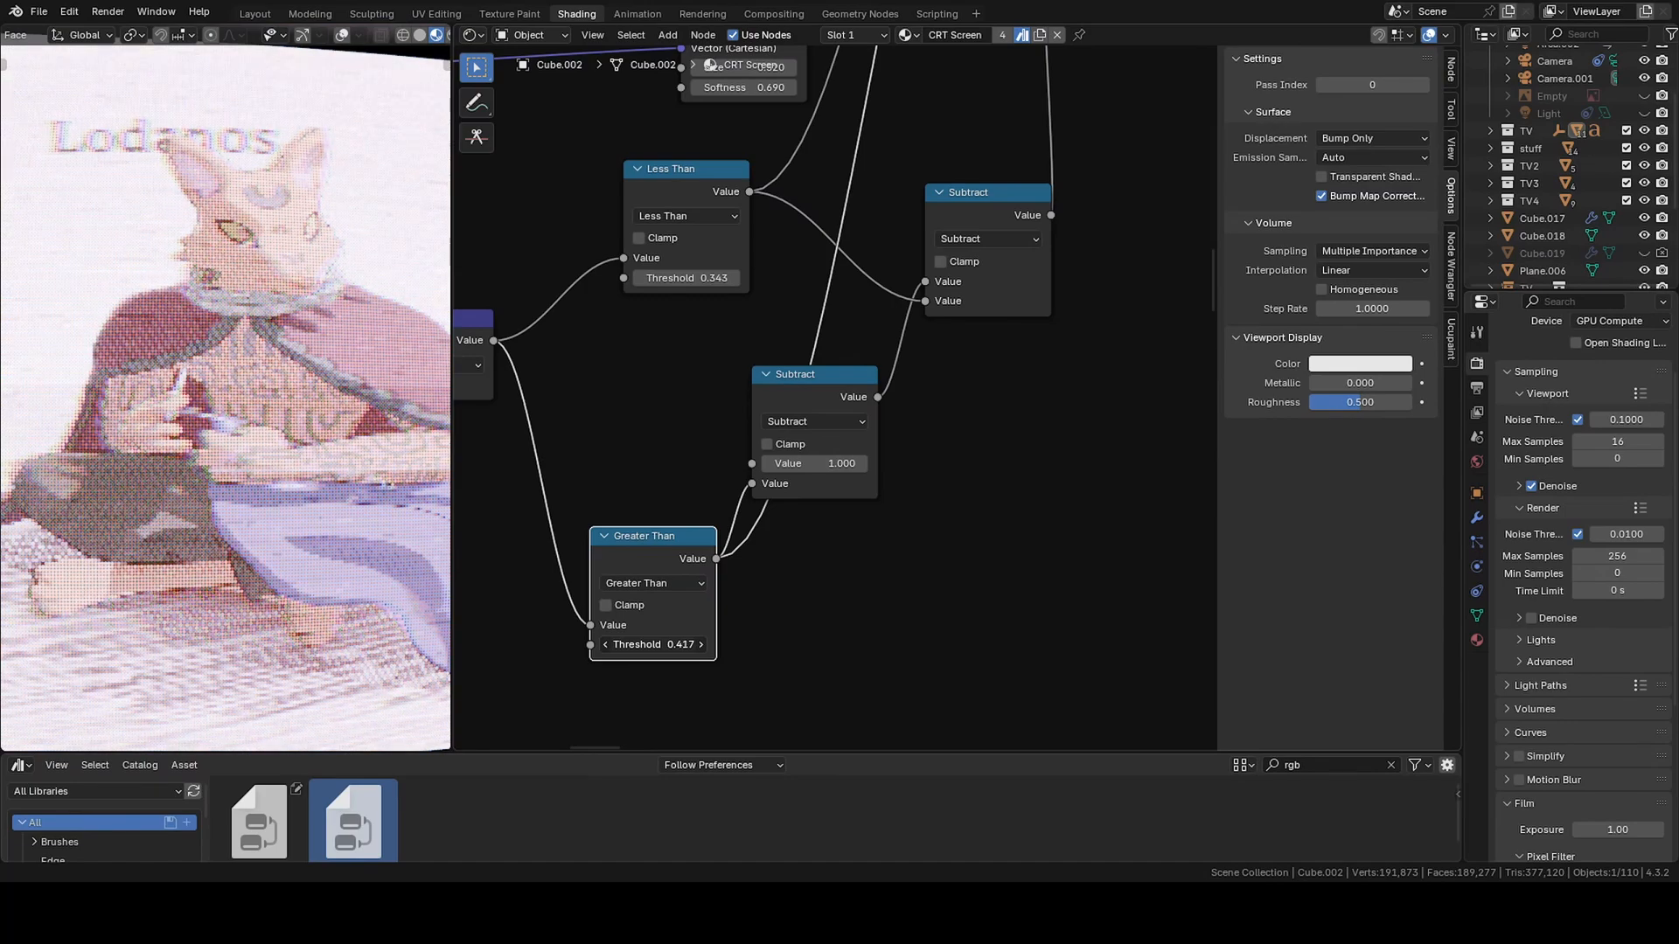
- Compare the round pixels up close and from afar, and fine-tune the Greater Than node's threshold once more
scroll(263, 513, "down", 5)
scroll(385, 520, "up", 10)
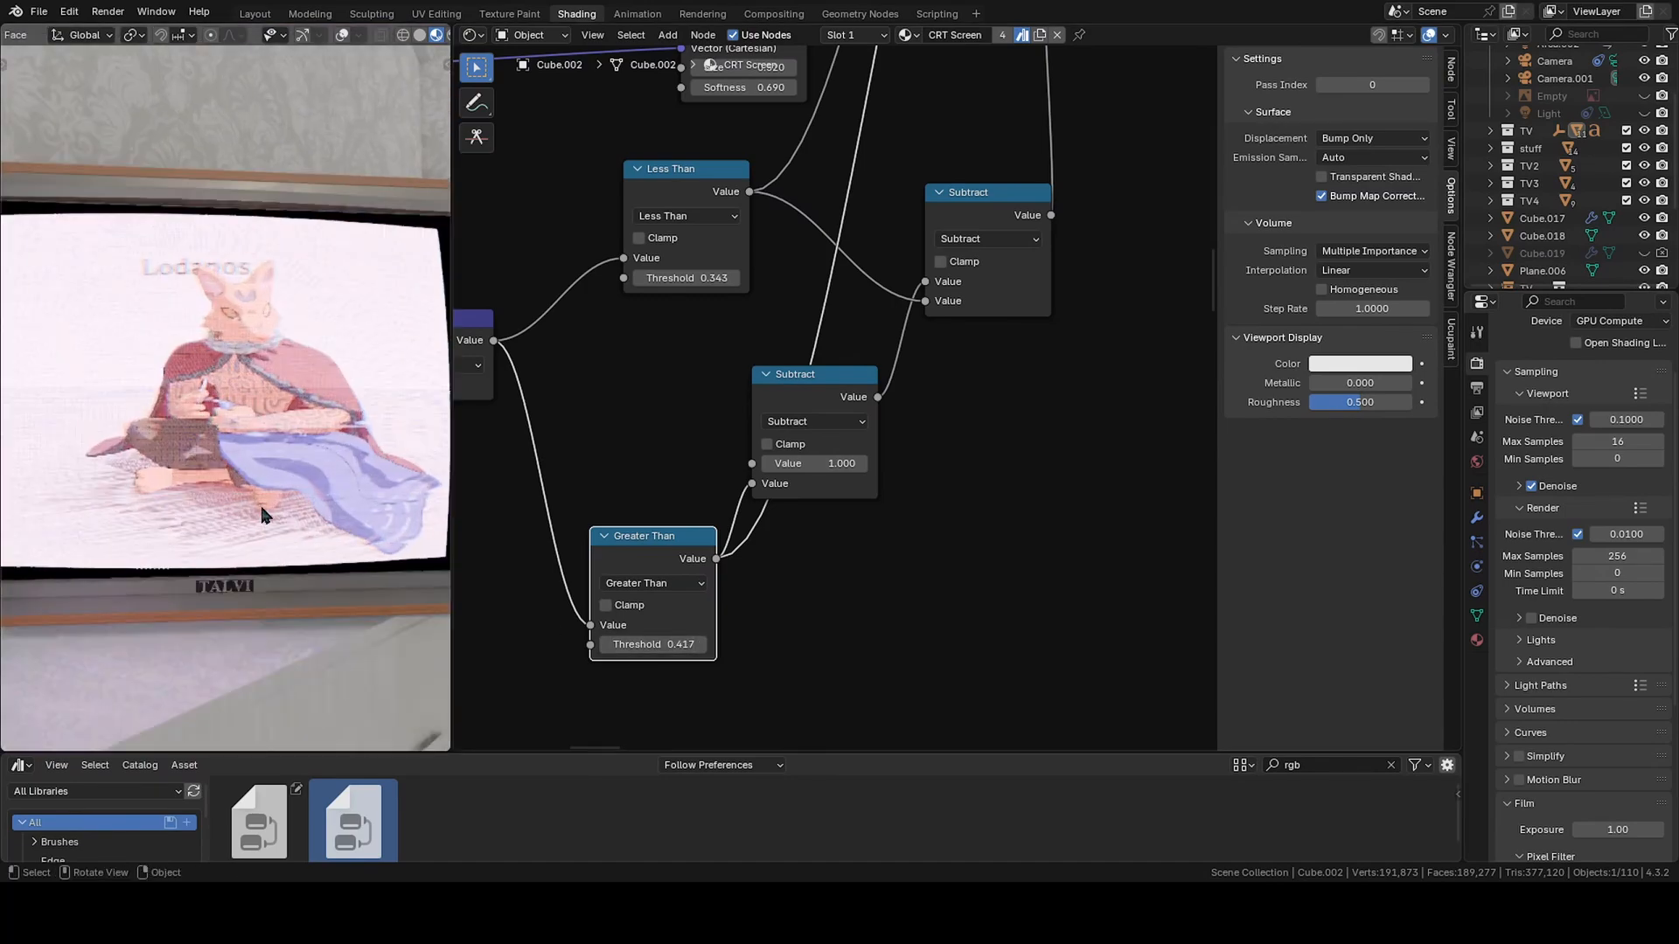
scroll(239, 457, "up", 5)
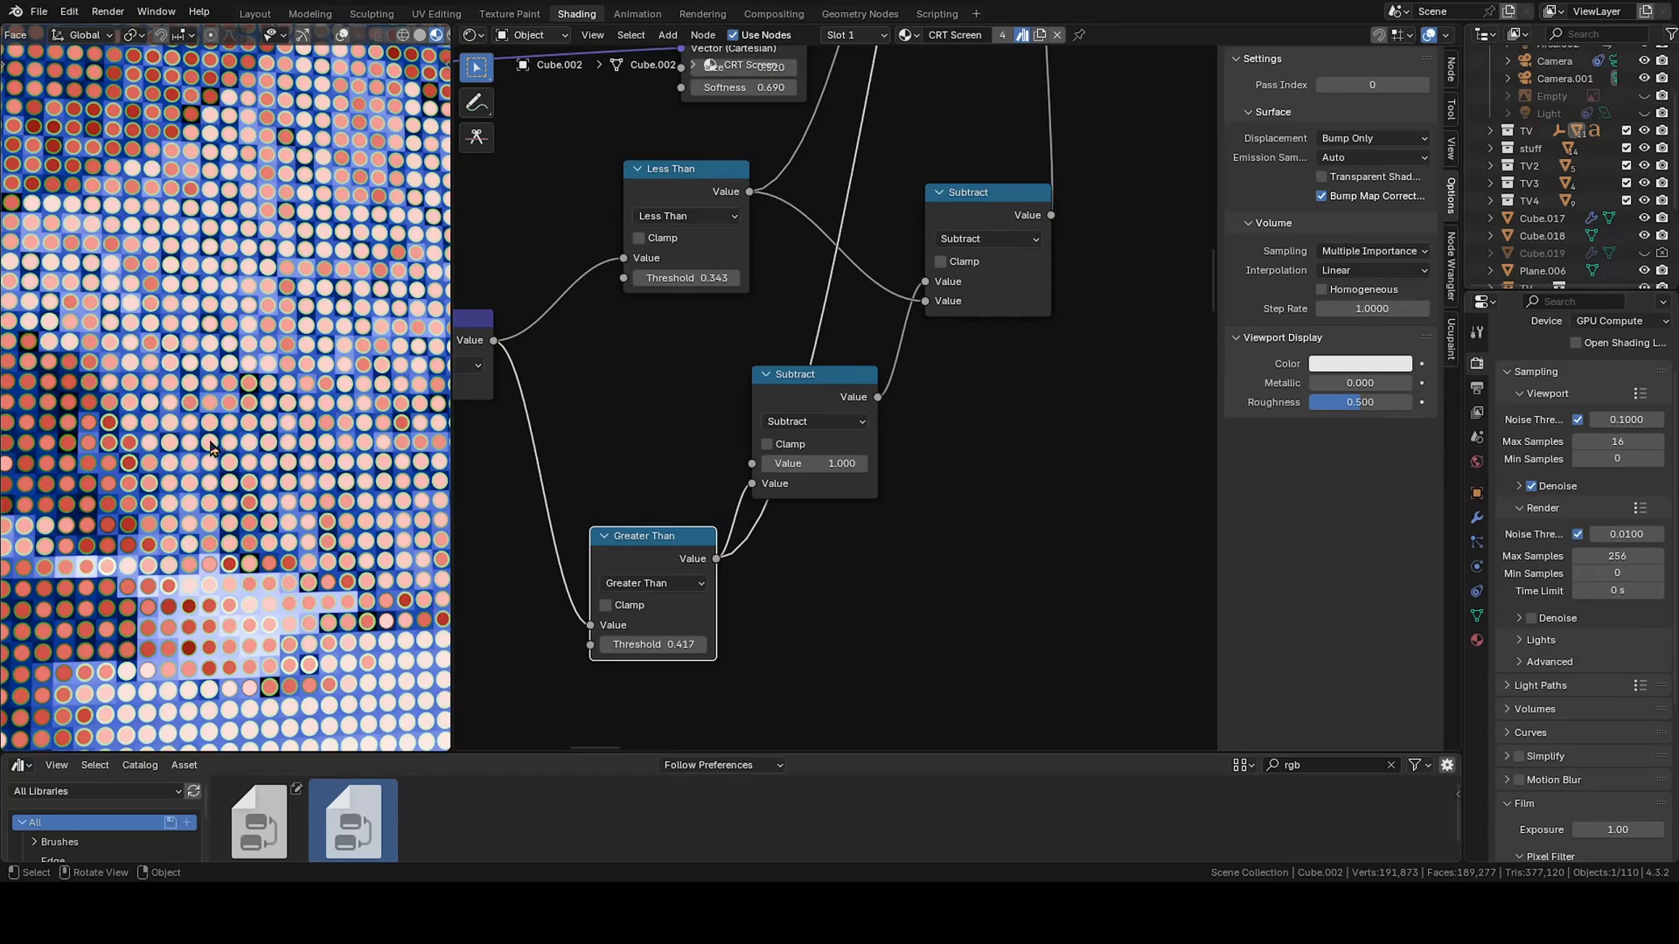
scroll(211, 448, "down", 6)
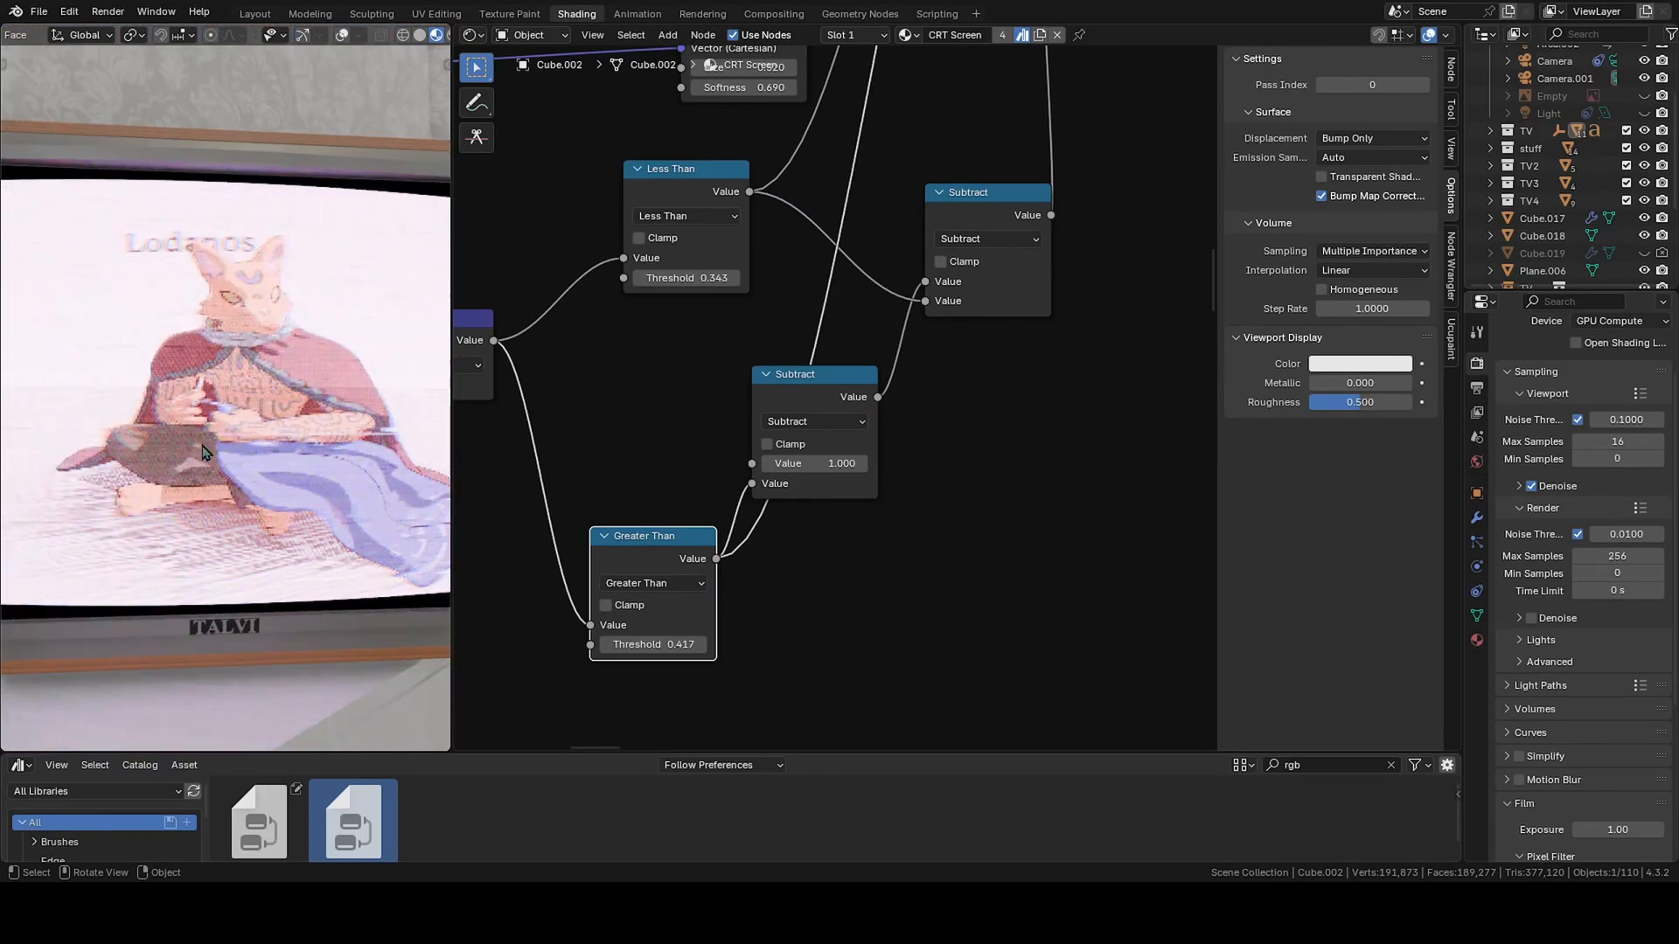
scroll(198, 454, "up", 3)
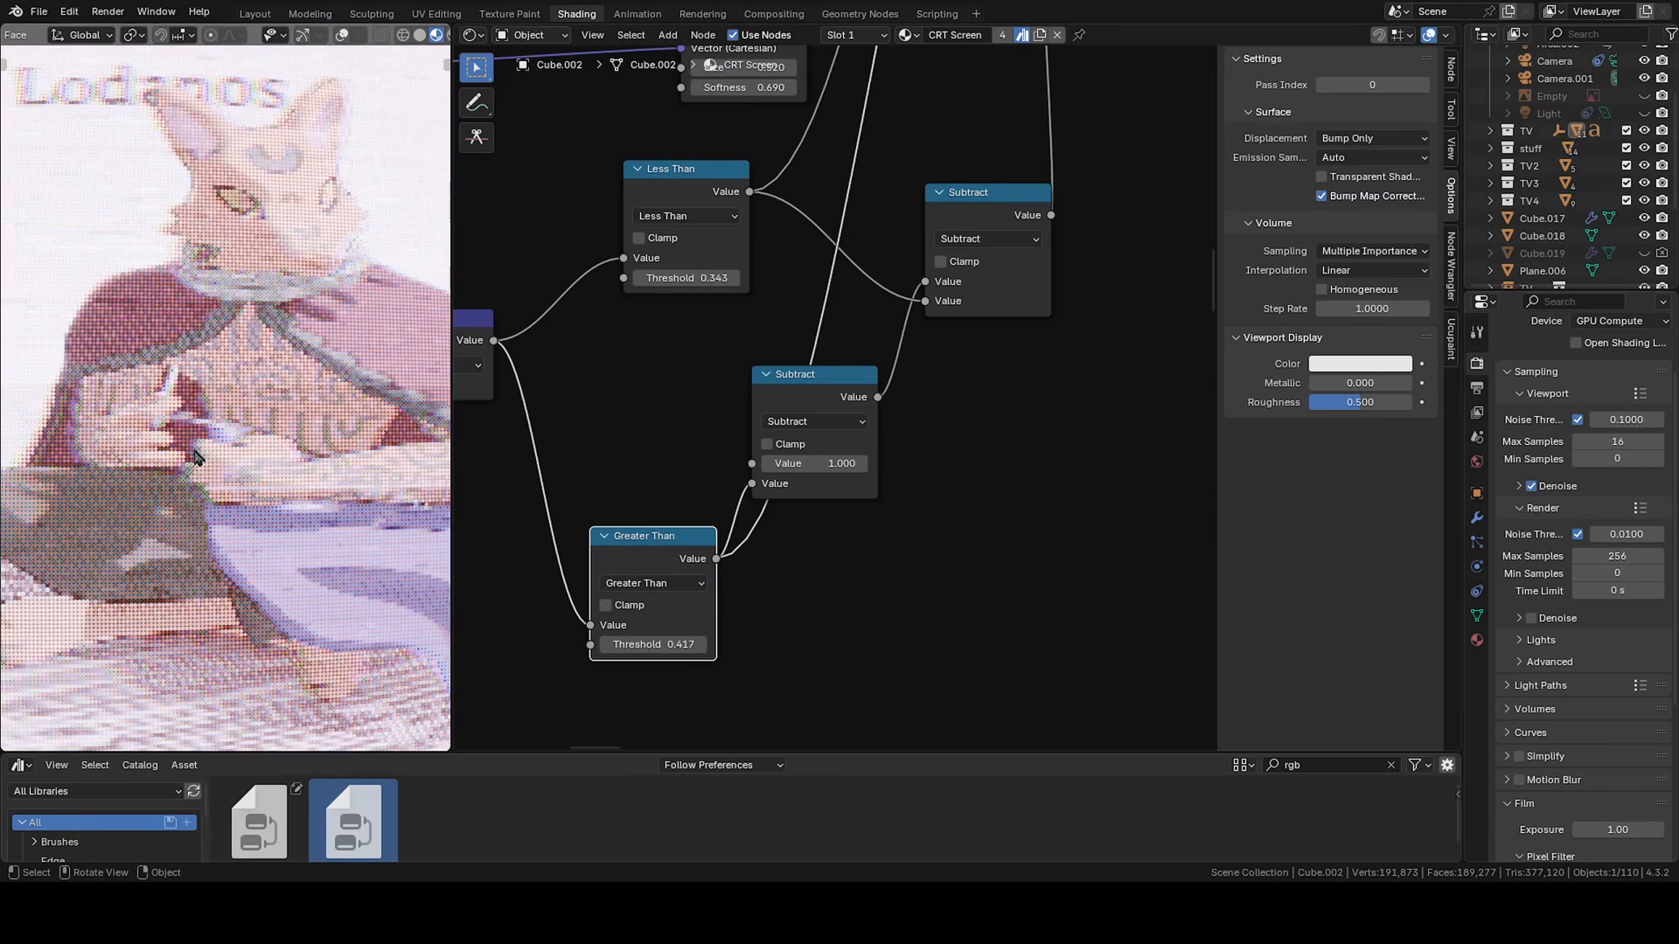
scroll(180, 446, "up", 5)
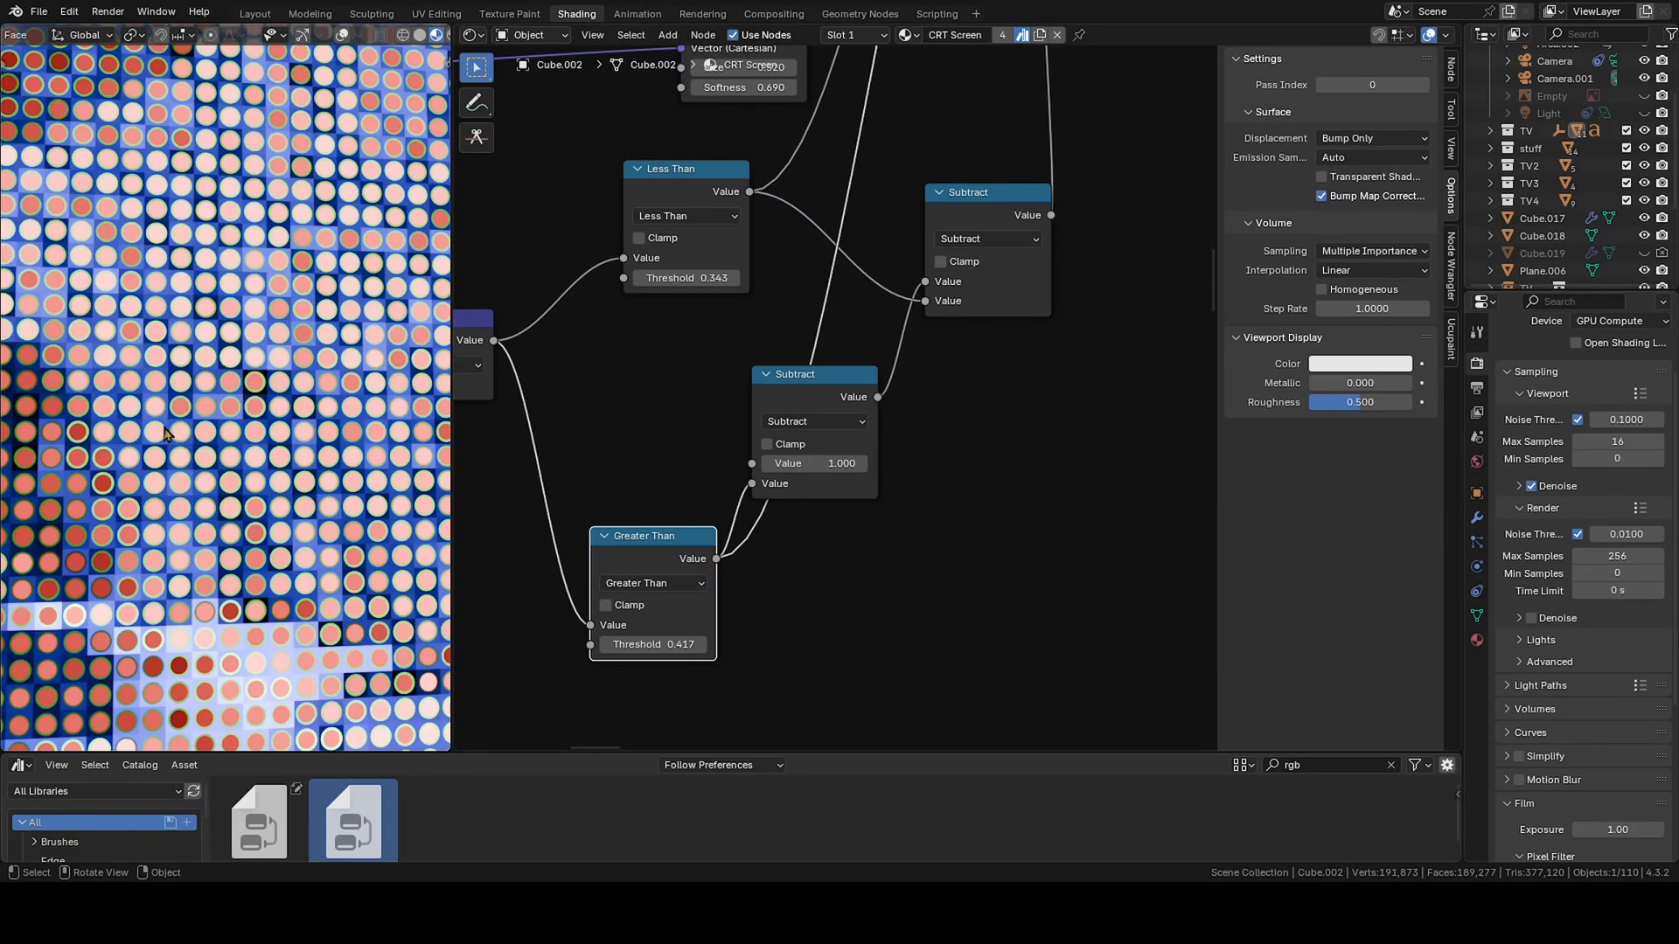
mouse_move(656, 644)
left_mouse_down()
mouse_move(690, 644)
mouse_move(652, 644)
left_mouse_up()
- Examine how the round-pixel image on the TV screen looks from different distances and viewing angles
scroll(294, 469, "down", 6)
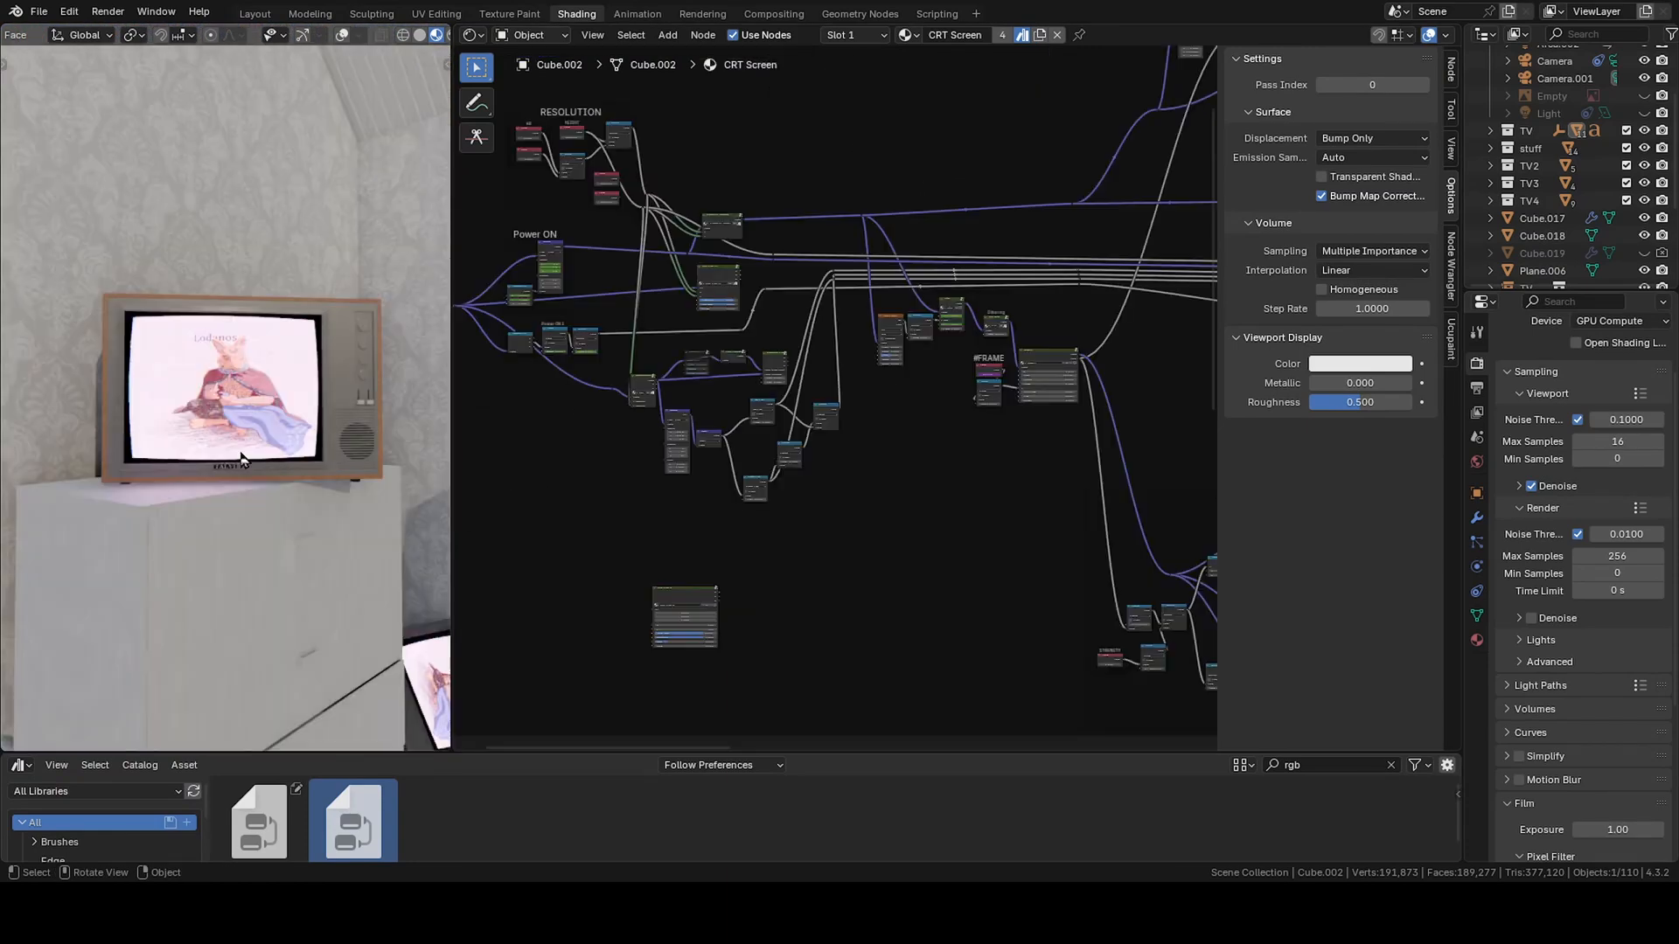
scroll(237, 439, "up", 5)
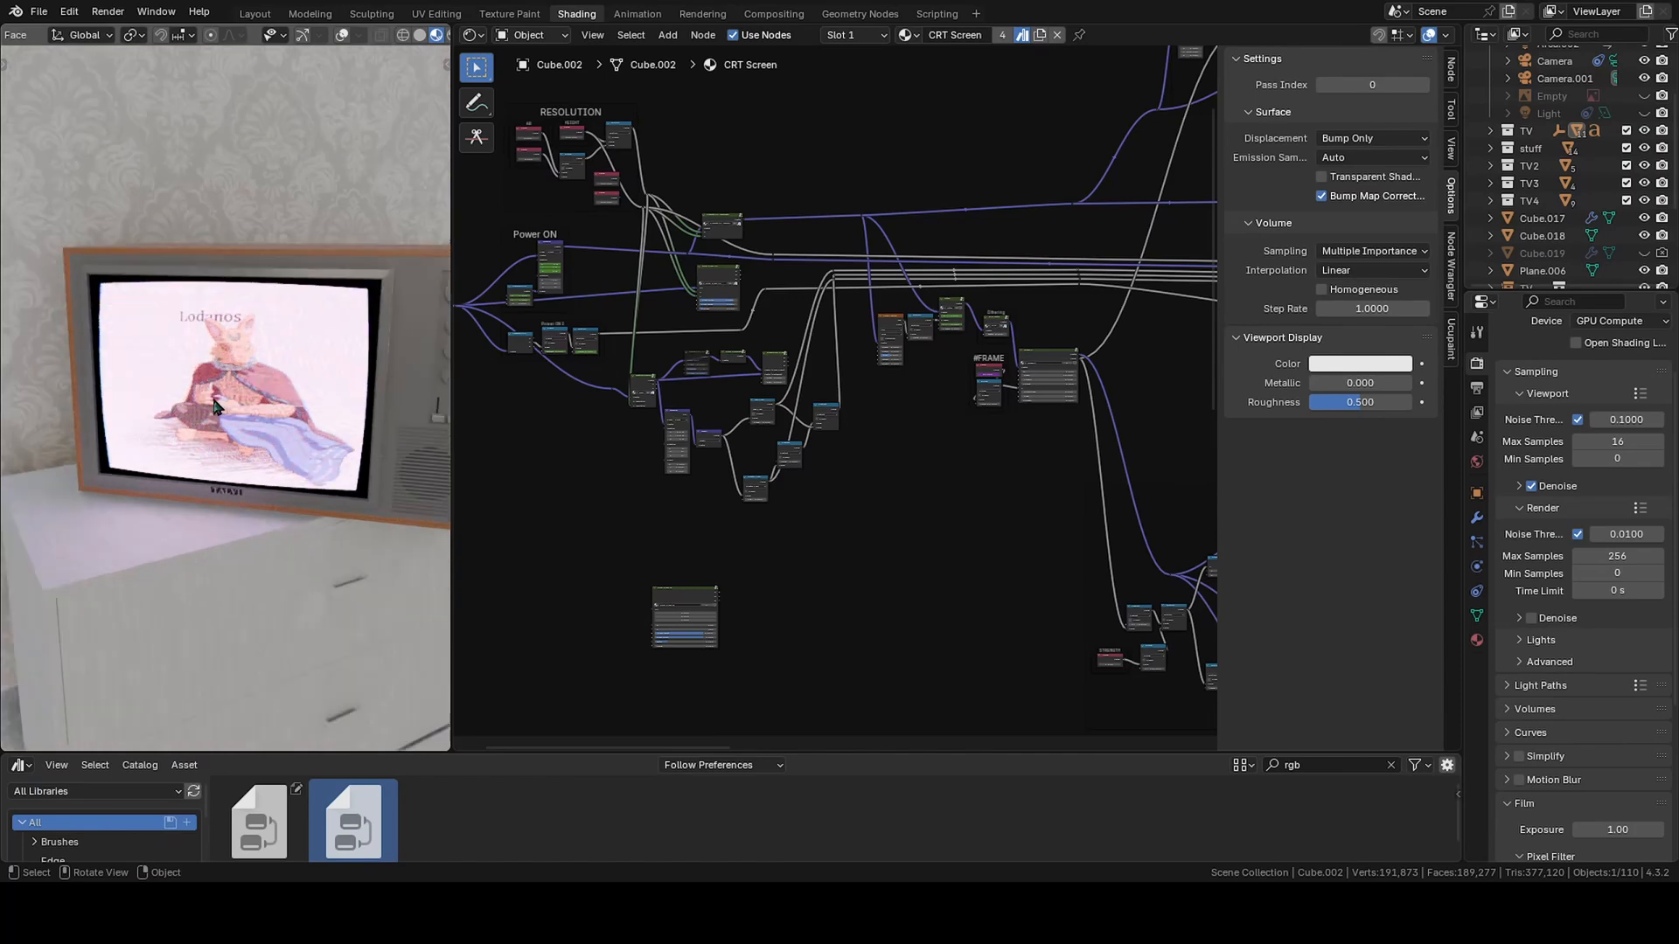
scroll(246, 399, "down", 5)
middle_click_drag(247, 398, 148, 428)
scroll(255, 401, "up", 4)
scroll(256, 408, "up", 5)
middle_click_drag(304, 400, 224, 394)
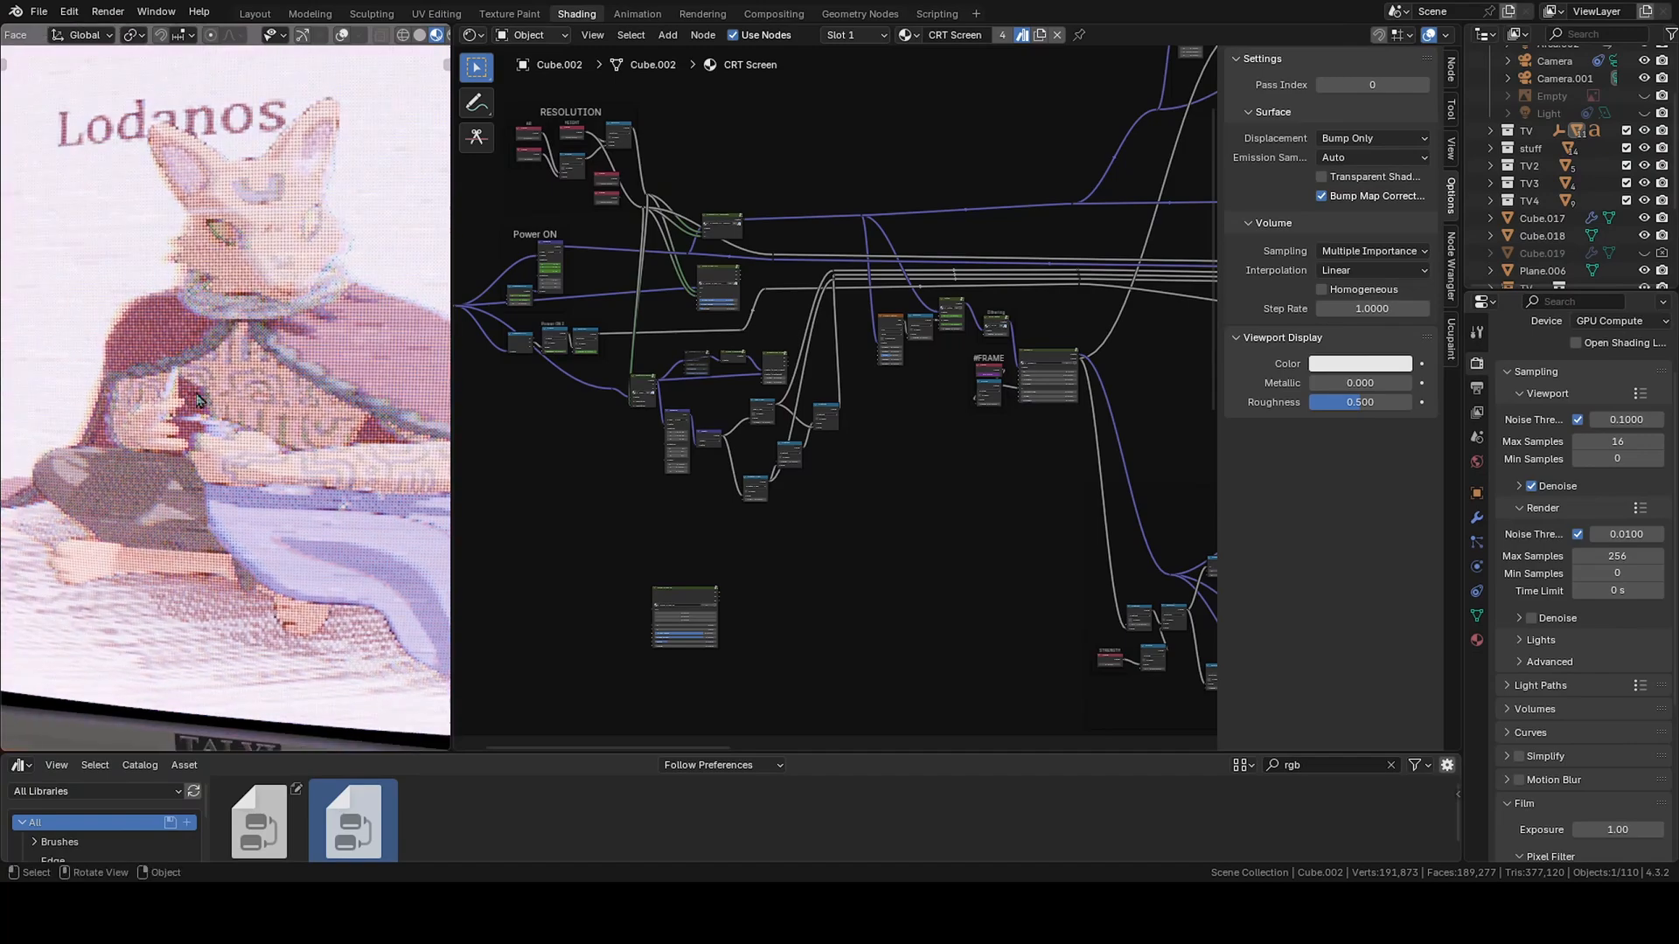
scroll(225, 394, "up", 4)
scroll(224, 395, "down", 4)
scroll(243, 388, "up", 5)
scroll(274, 416, "down", 6)
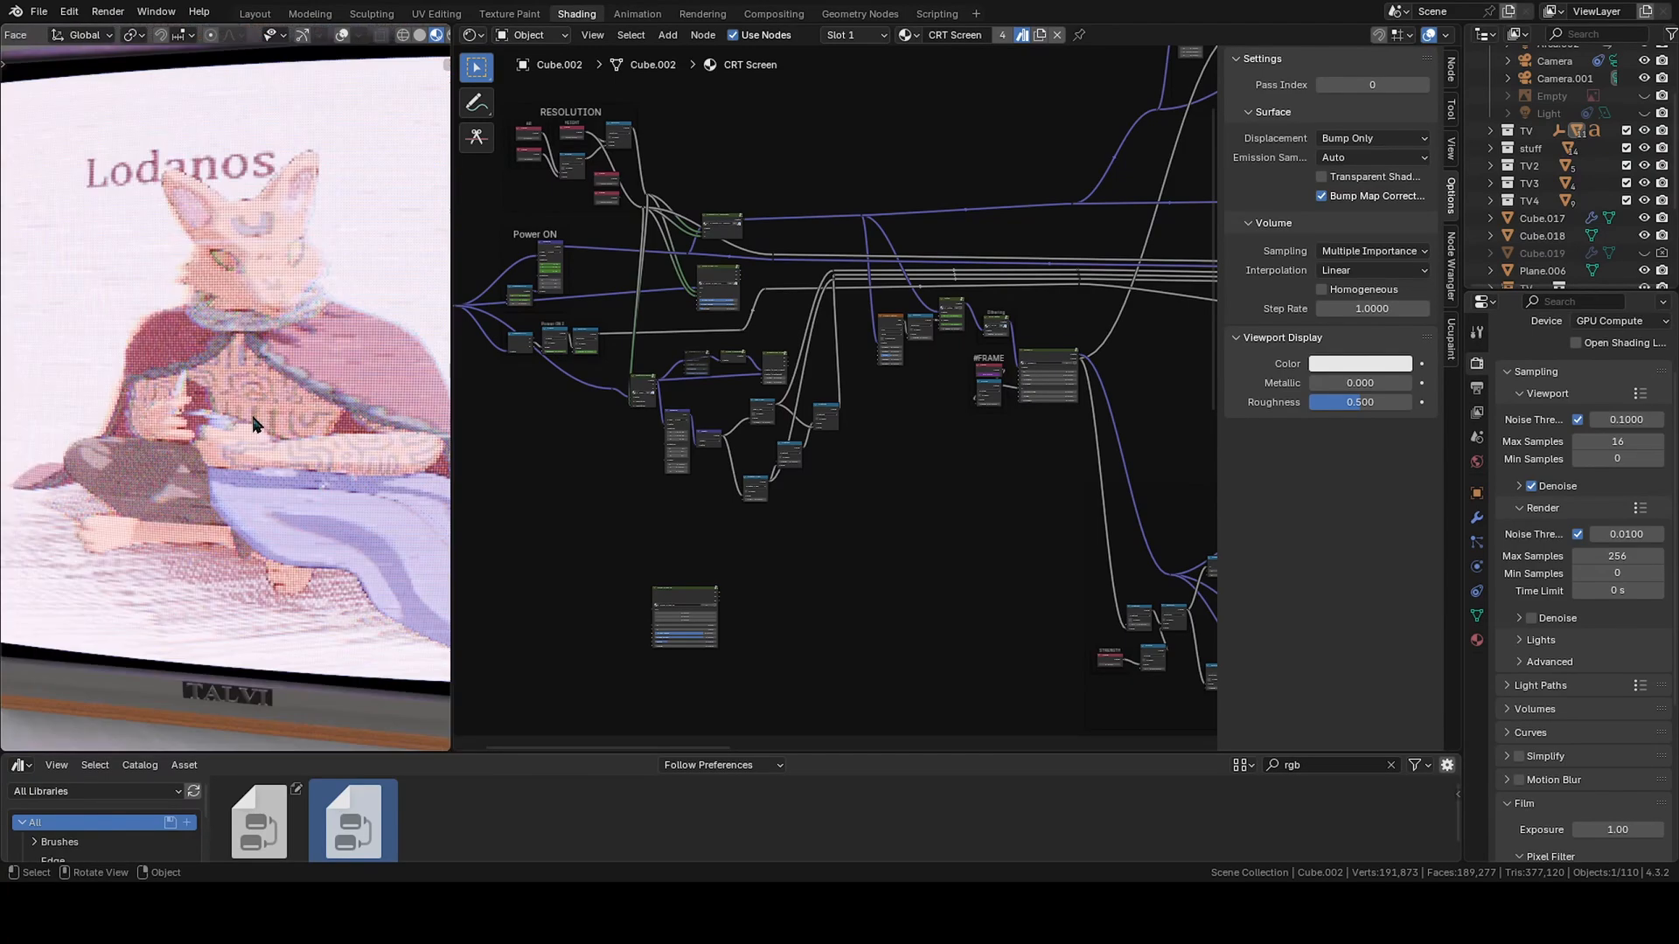
scroll(240, 425, "up", 4)
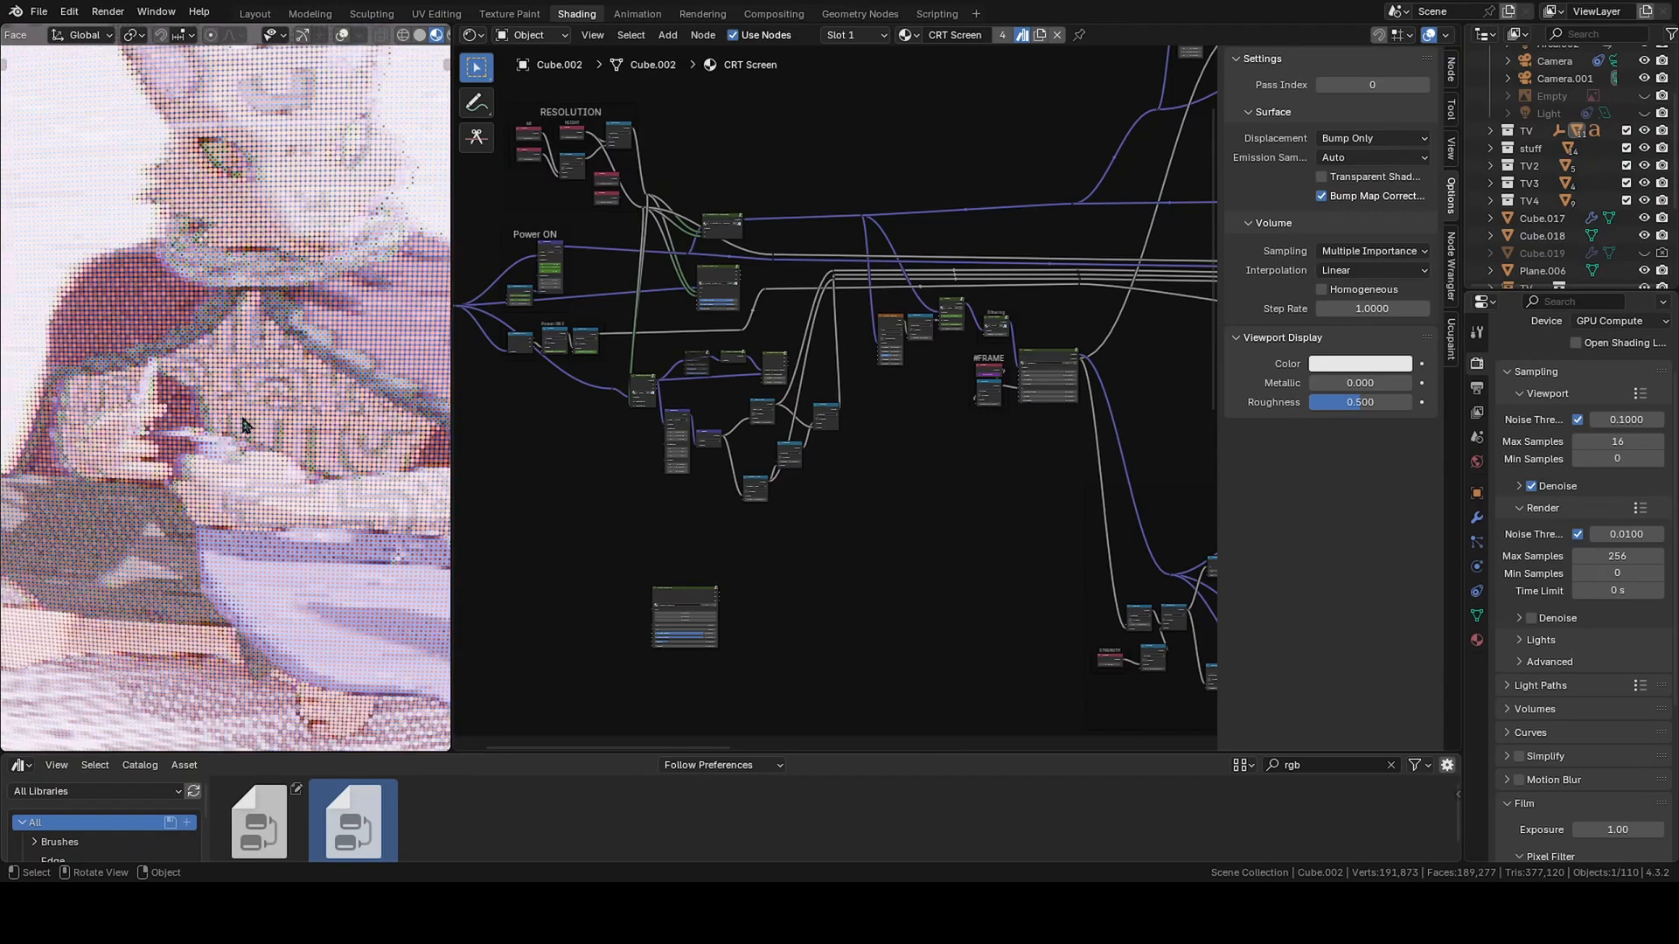
- Set the HEIGHT value in the RESOLUTION frame to 480 and check the whole TV in the viewport
scroll(791, 472, "up", 12)
left_click_drag(671, 262, 661, 262)
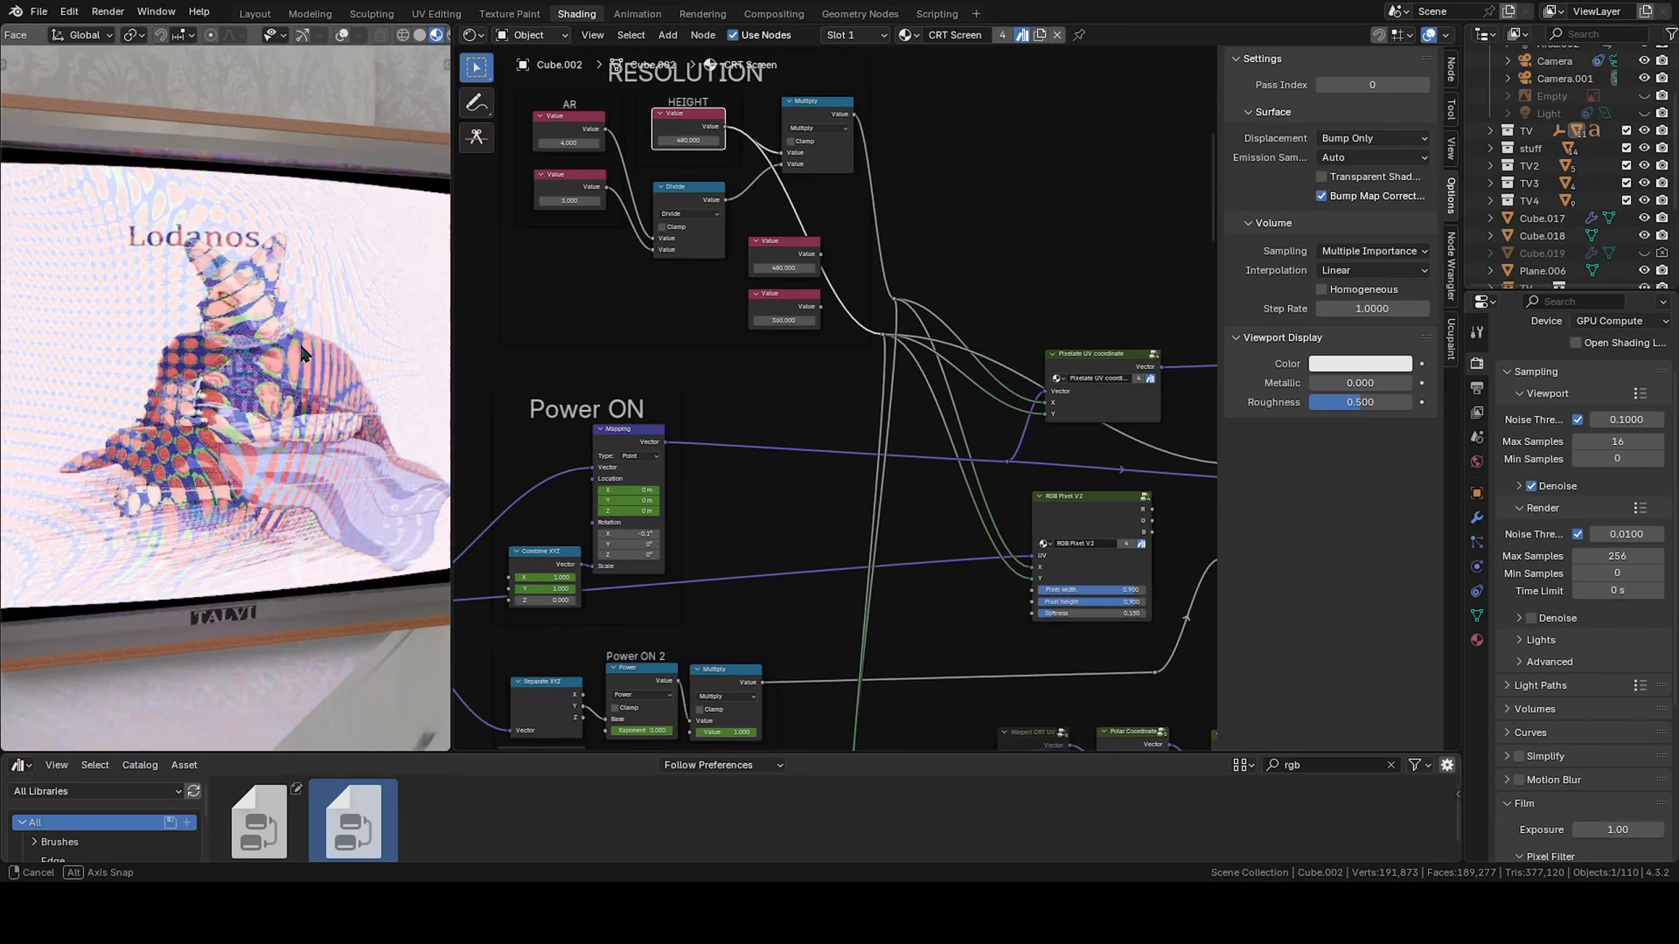
scroll(293, 341, "down", 5)
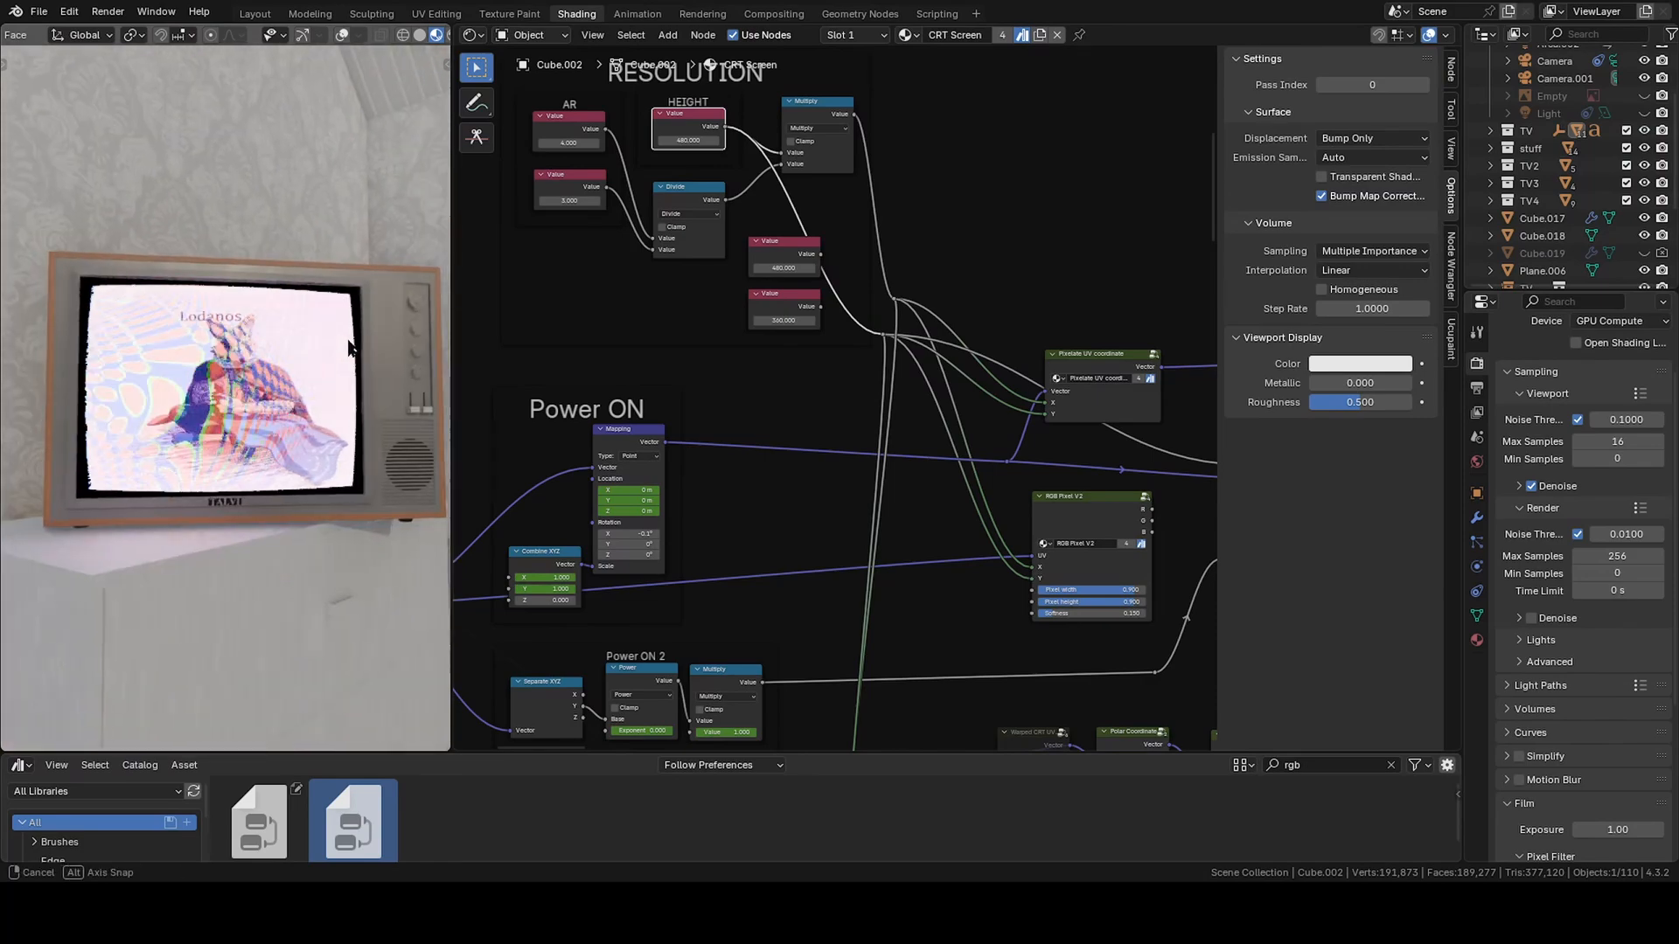
middle_click_drag(348, 347, 345, 367)
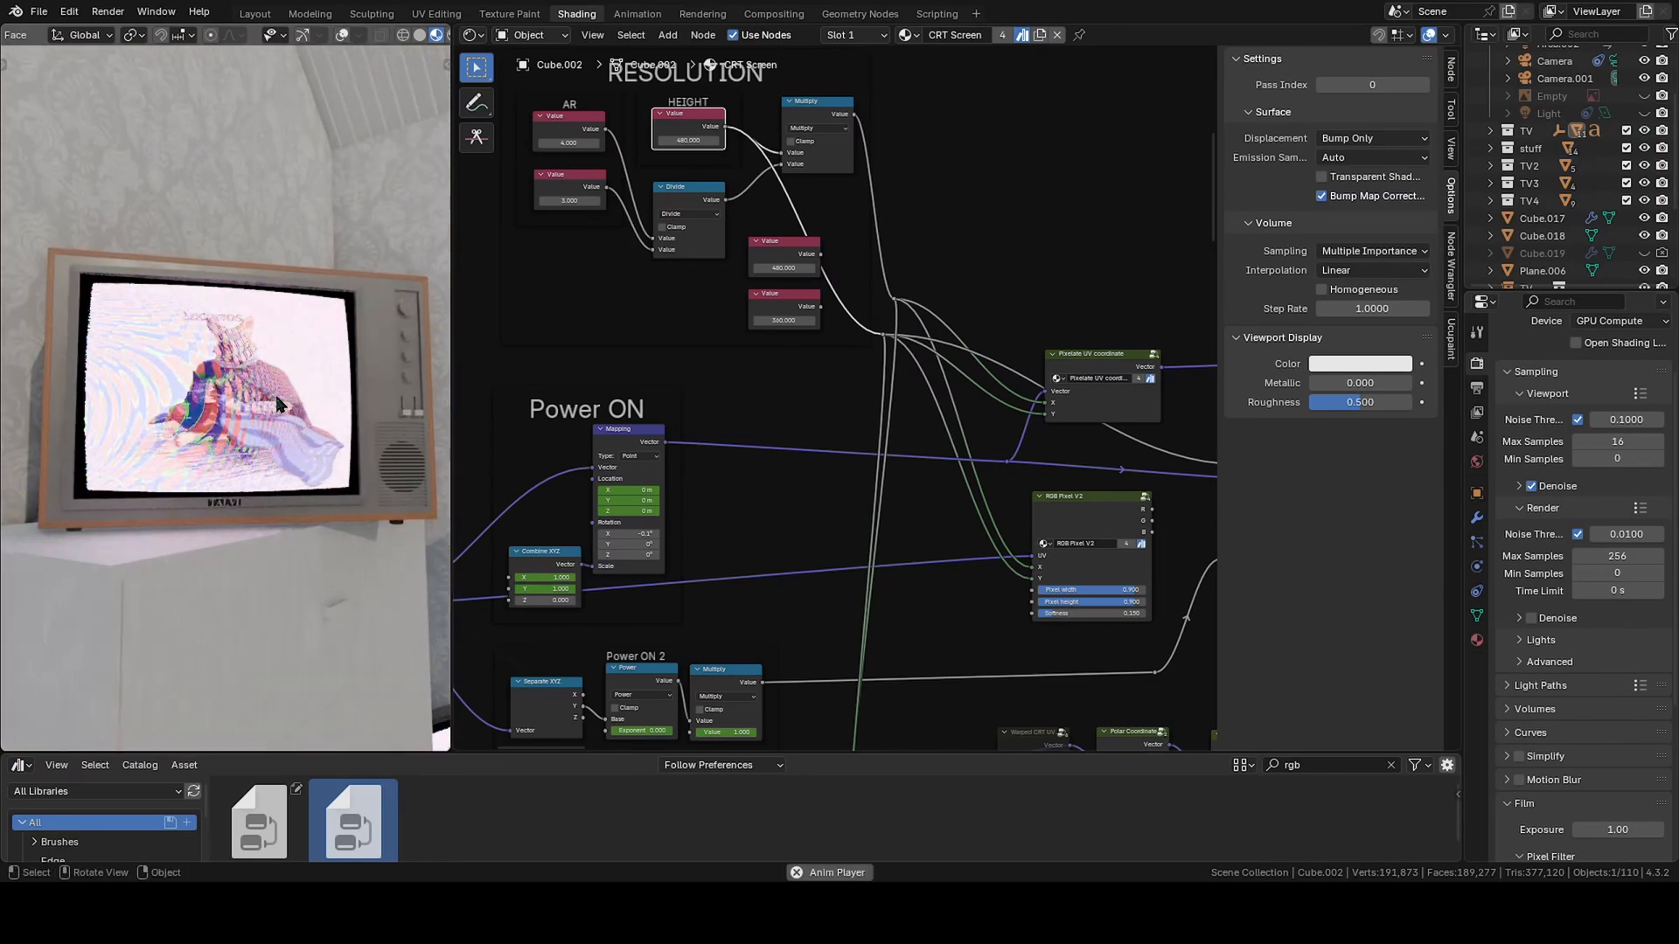
- Examine the TV screen's pixel pattern up close during animation playback and stop the playback
scroll(276, 403, "up", 5)
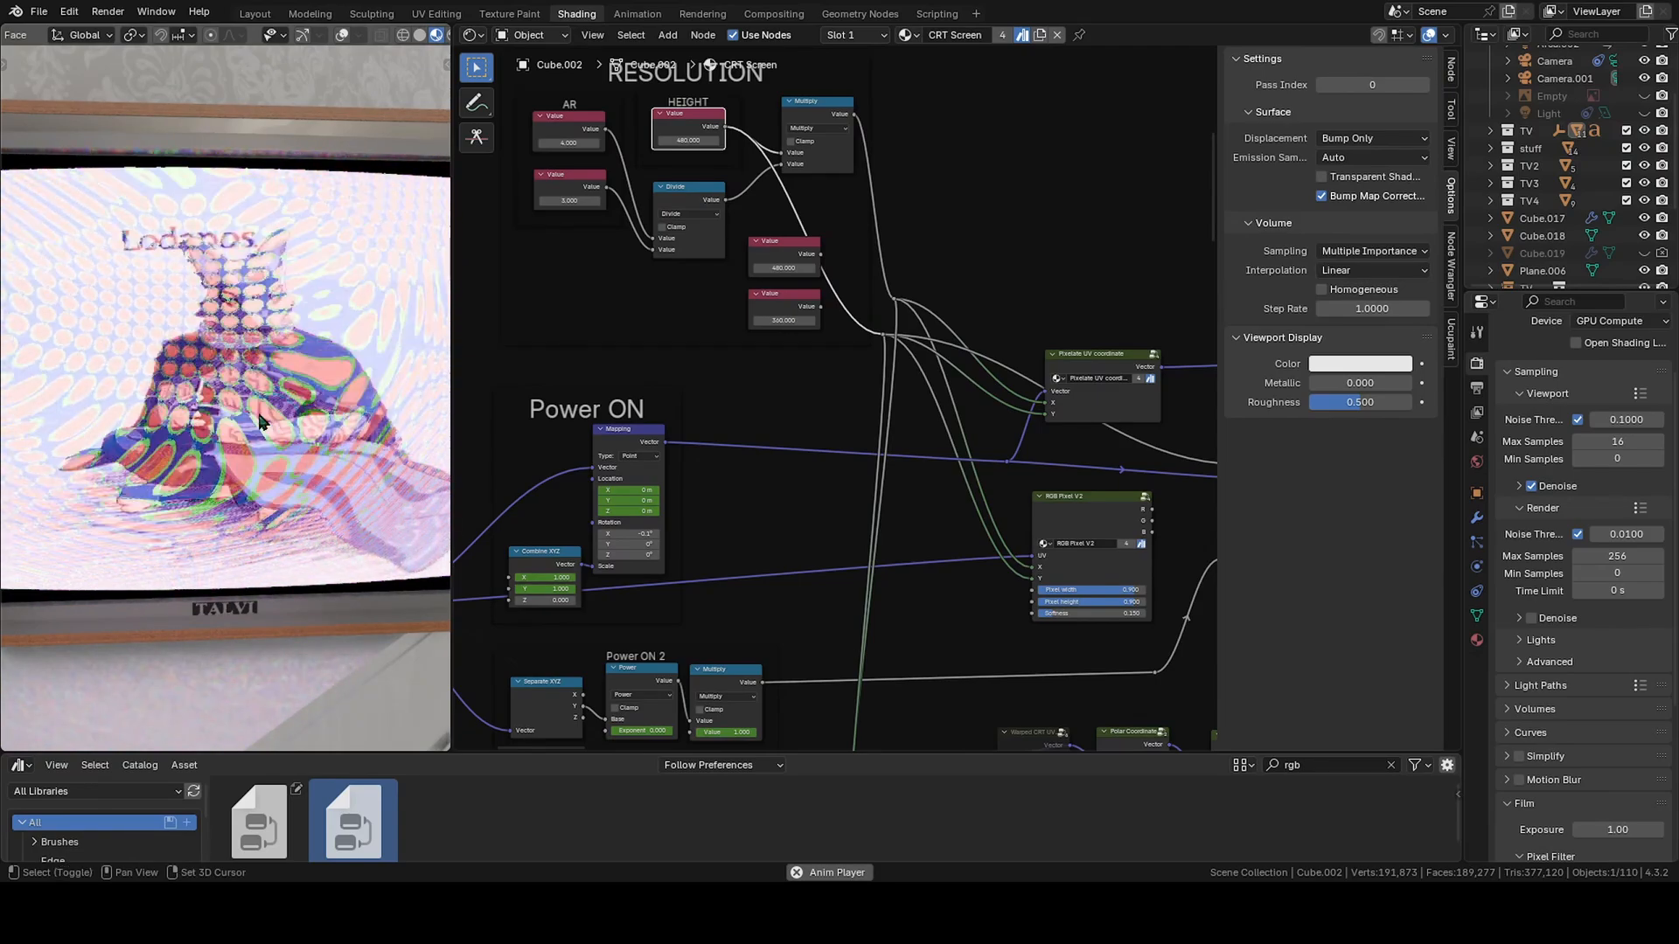
middle_click_drag(259, 422, 209, 404)
scroll(211, 395, "up", 4)
key("space")
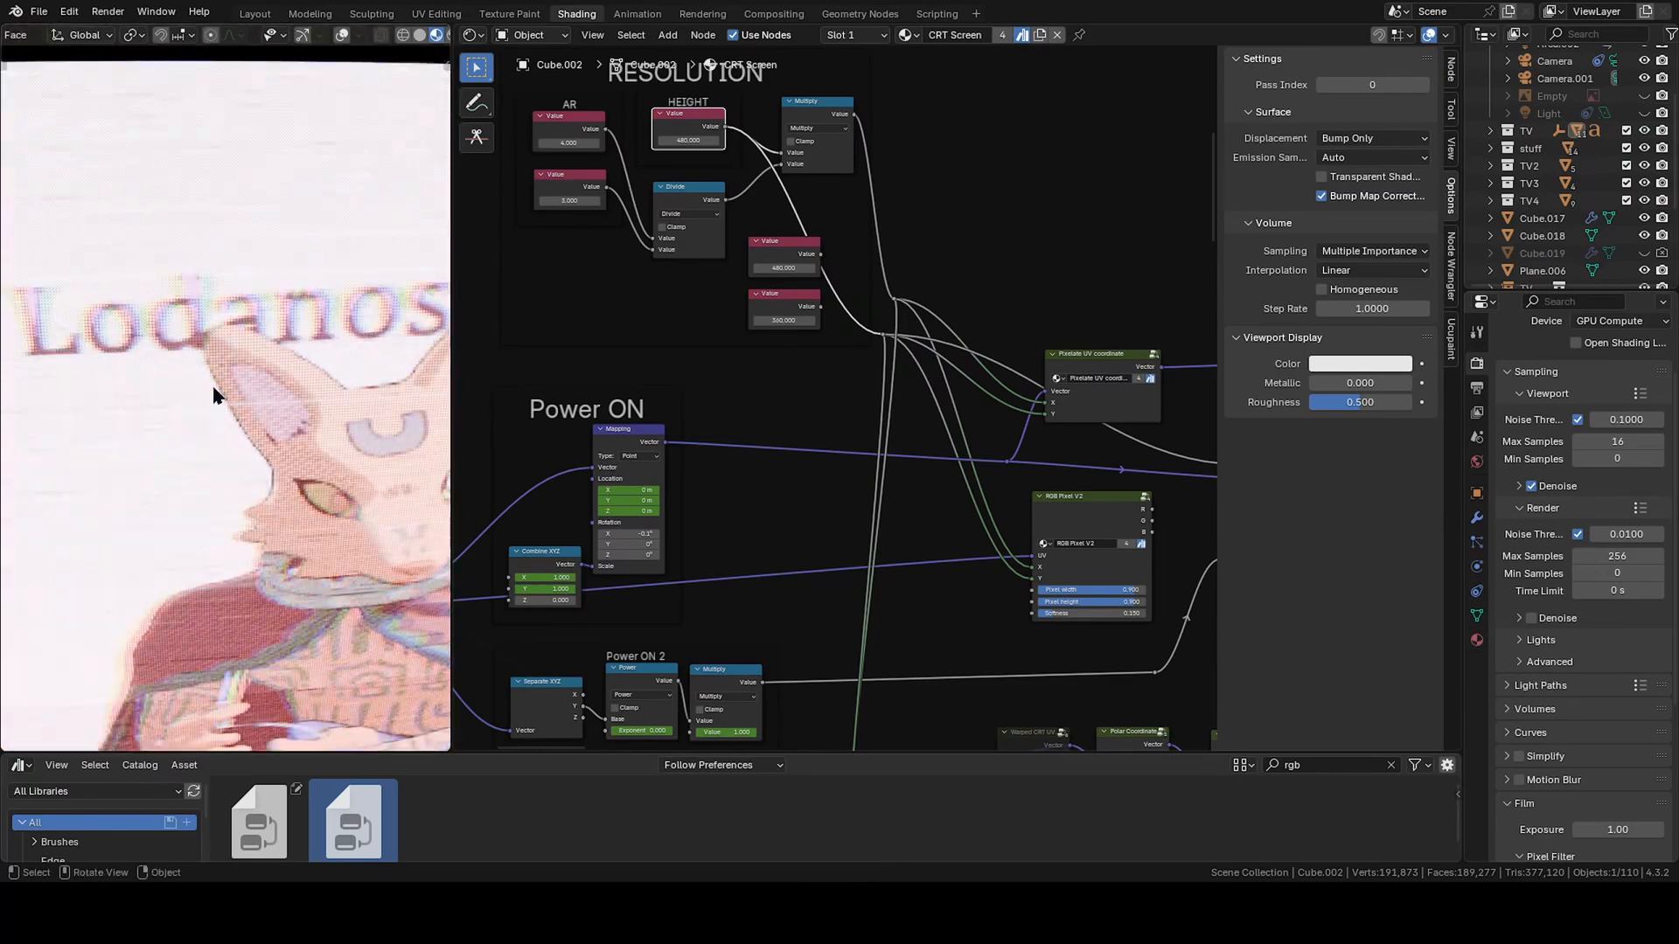
scroll(213, 395, "up", 3)
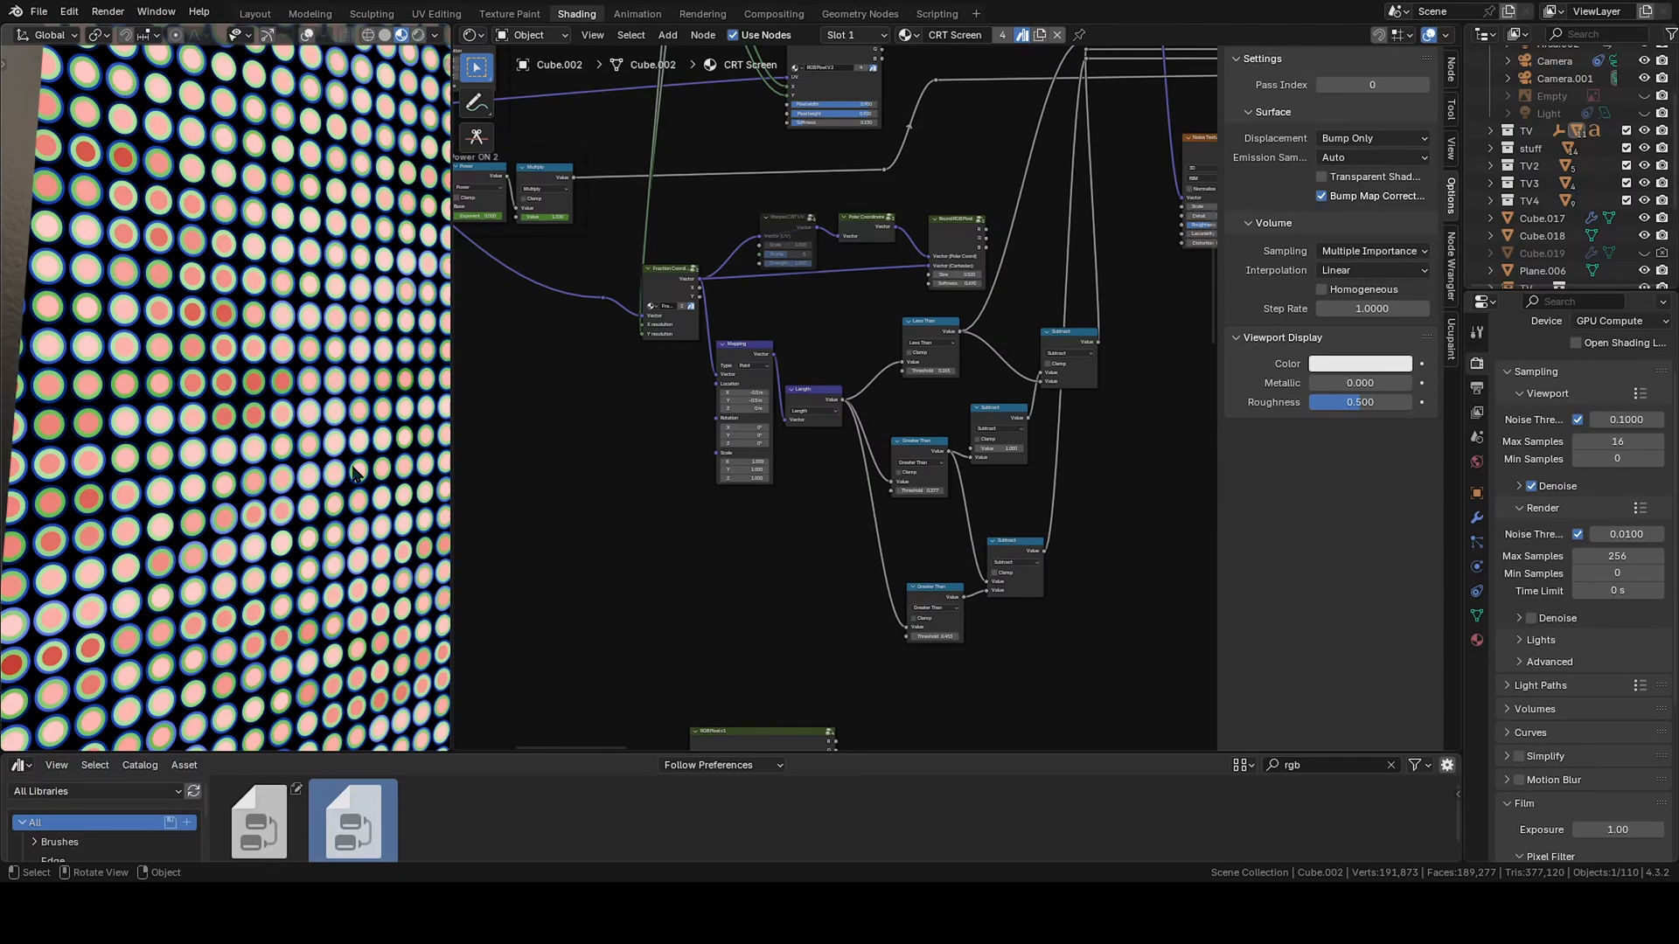
- Play the animation and compare the concentric round pixels up close and at whole-screen distance
key("space")
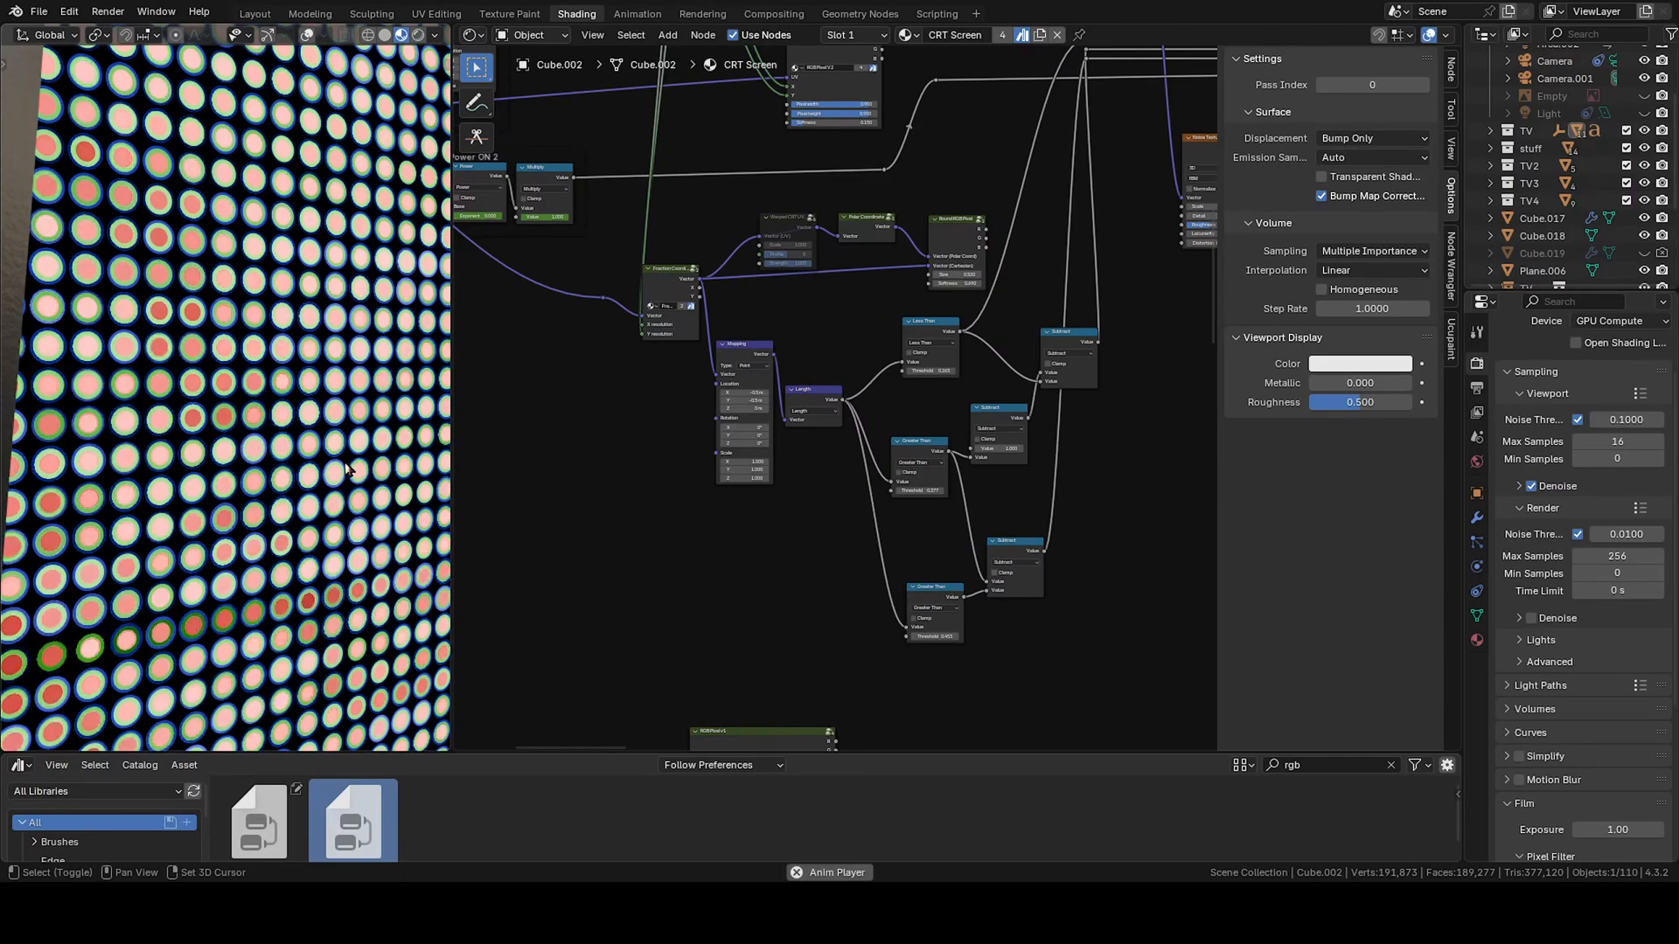
scroll(316, 465, "down", 5)
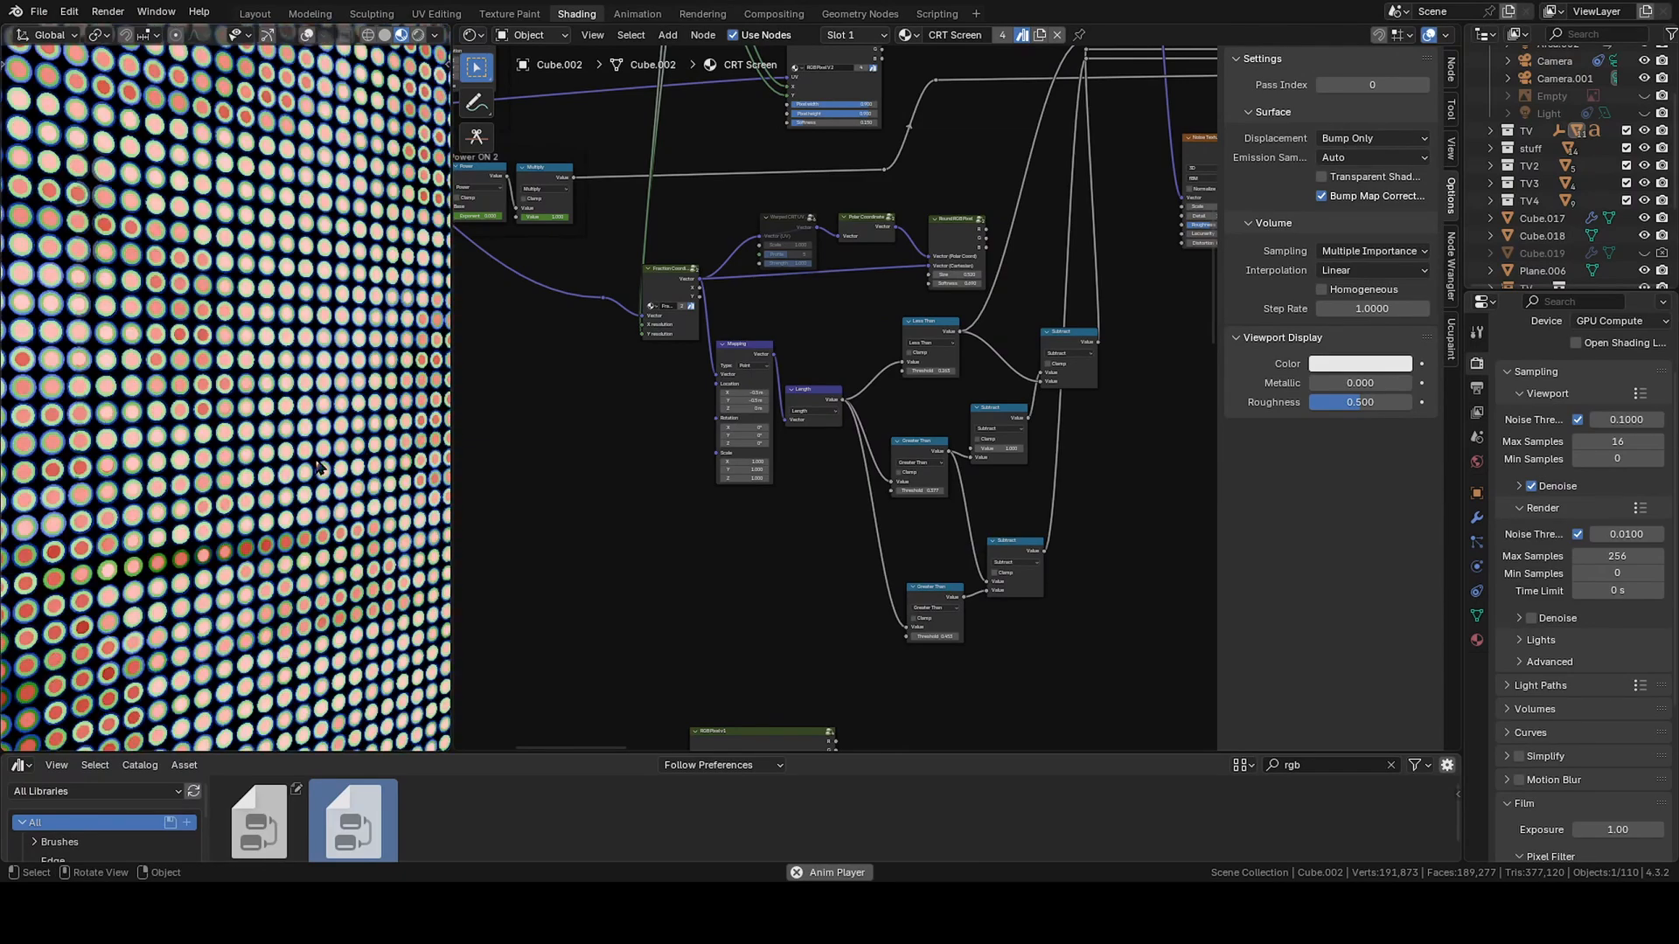
scroll(311, 468, "down", 3)
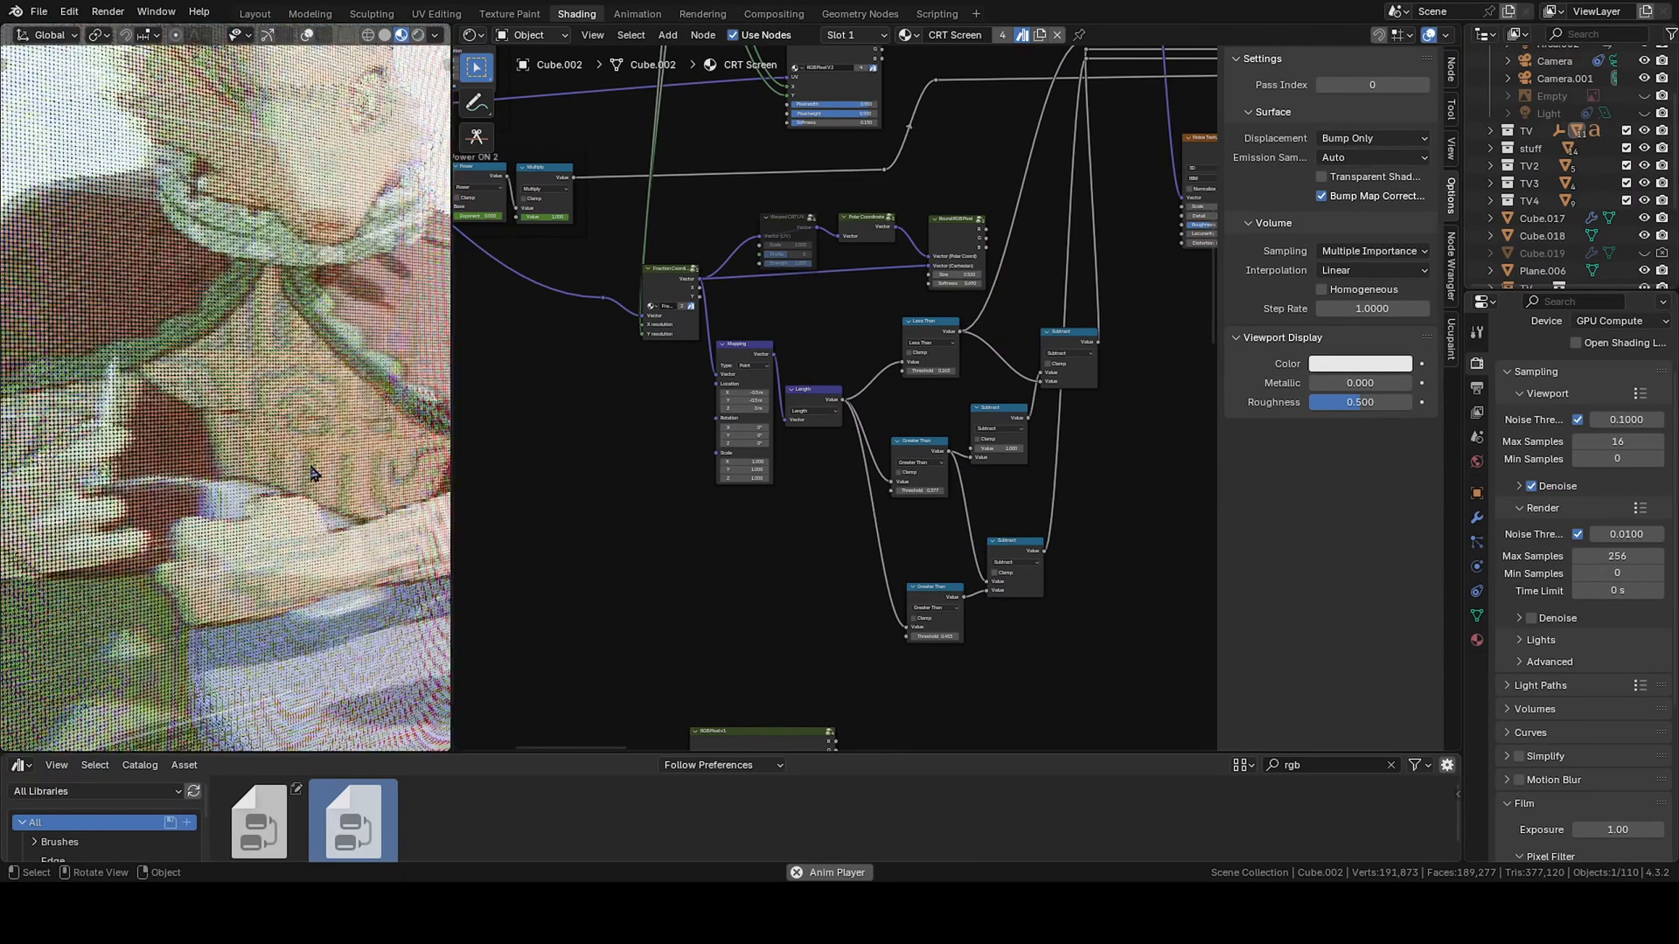
scroll(311, 473, "down", 6)
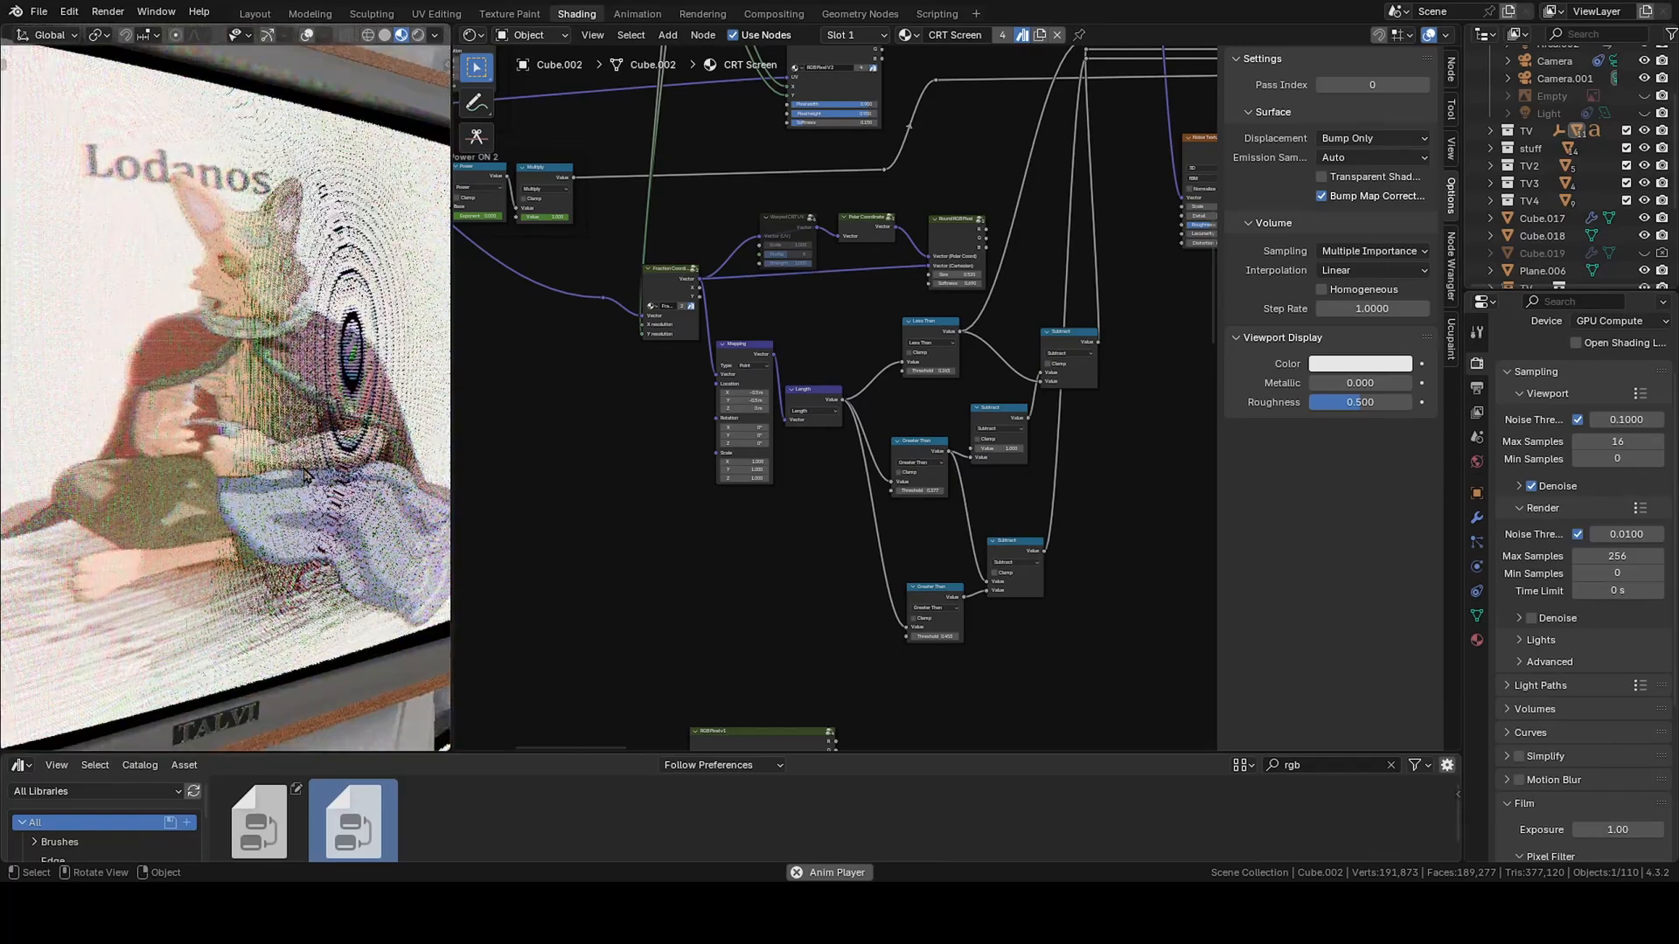
scroll(305, 475, "up", 5)
scroll(303, 475, "up", 5)
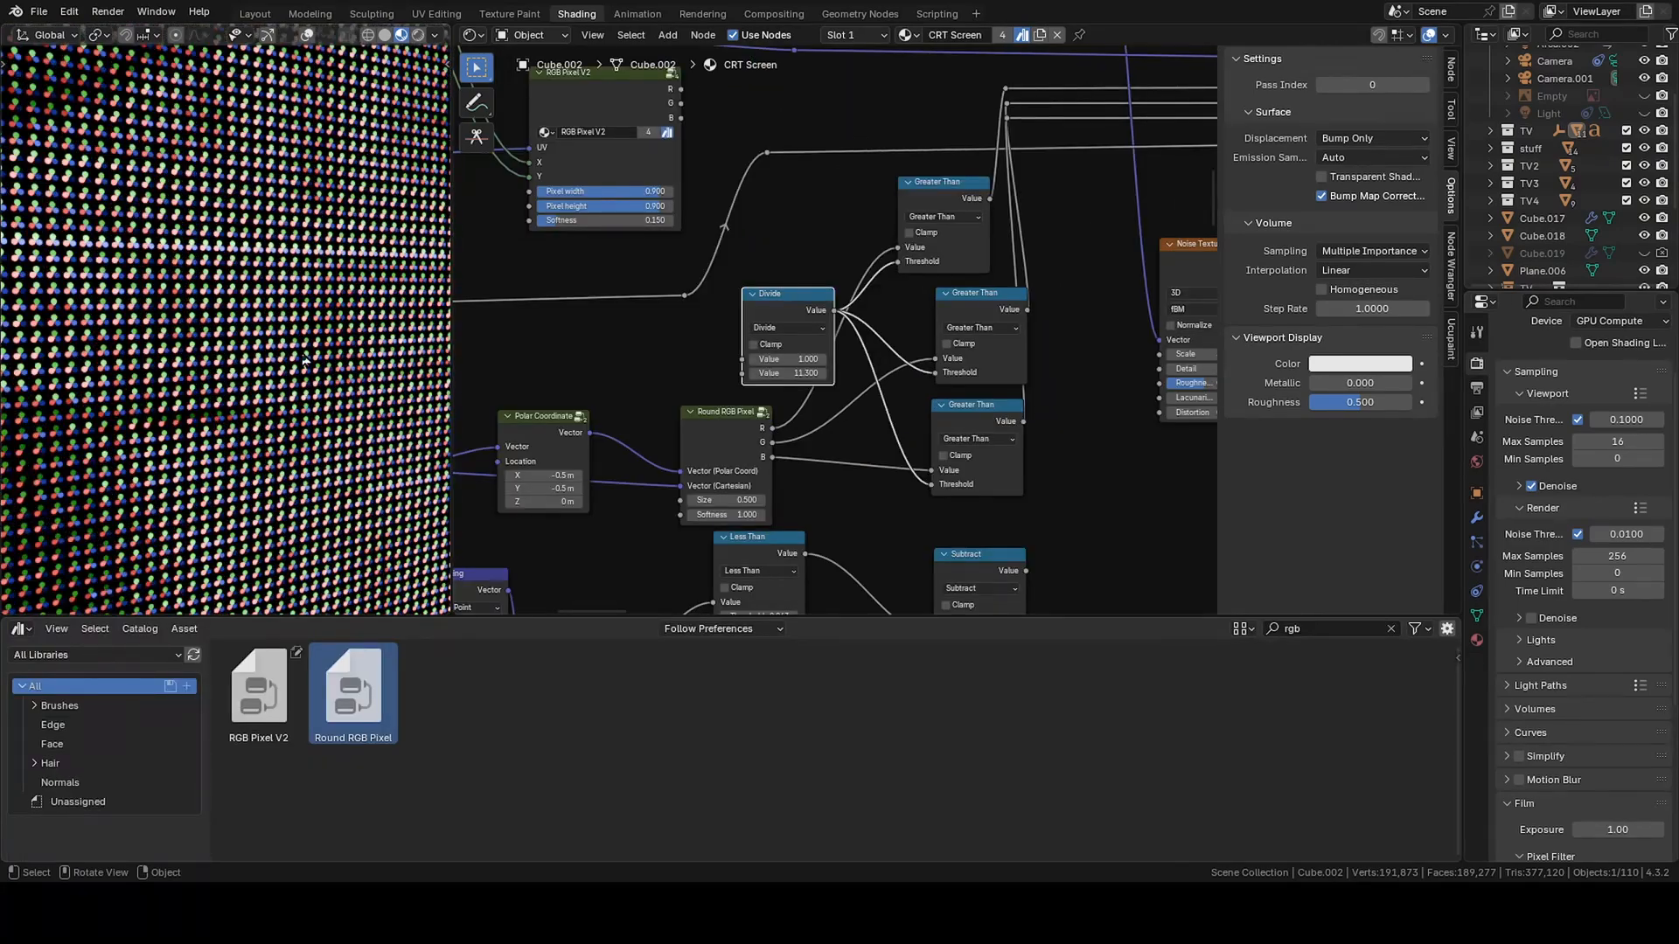
- Set the Divide node's second value to 34.3 and check the TV image up close and from afar, with and without playback
scroll(302, 358, "up", 4)
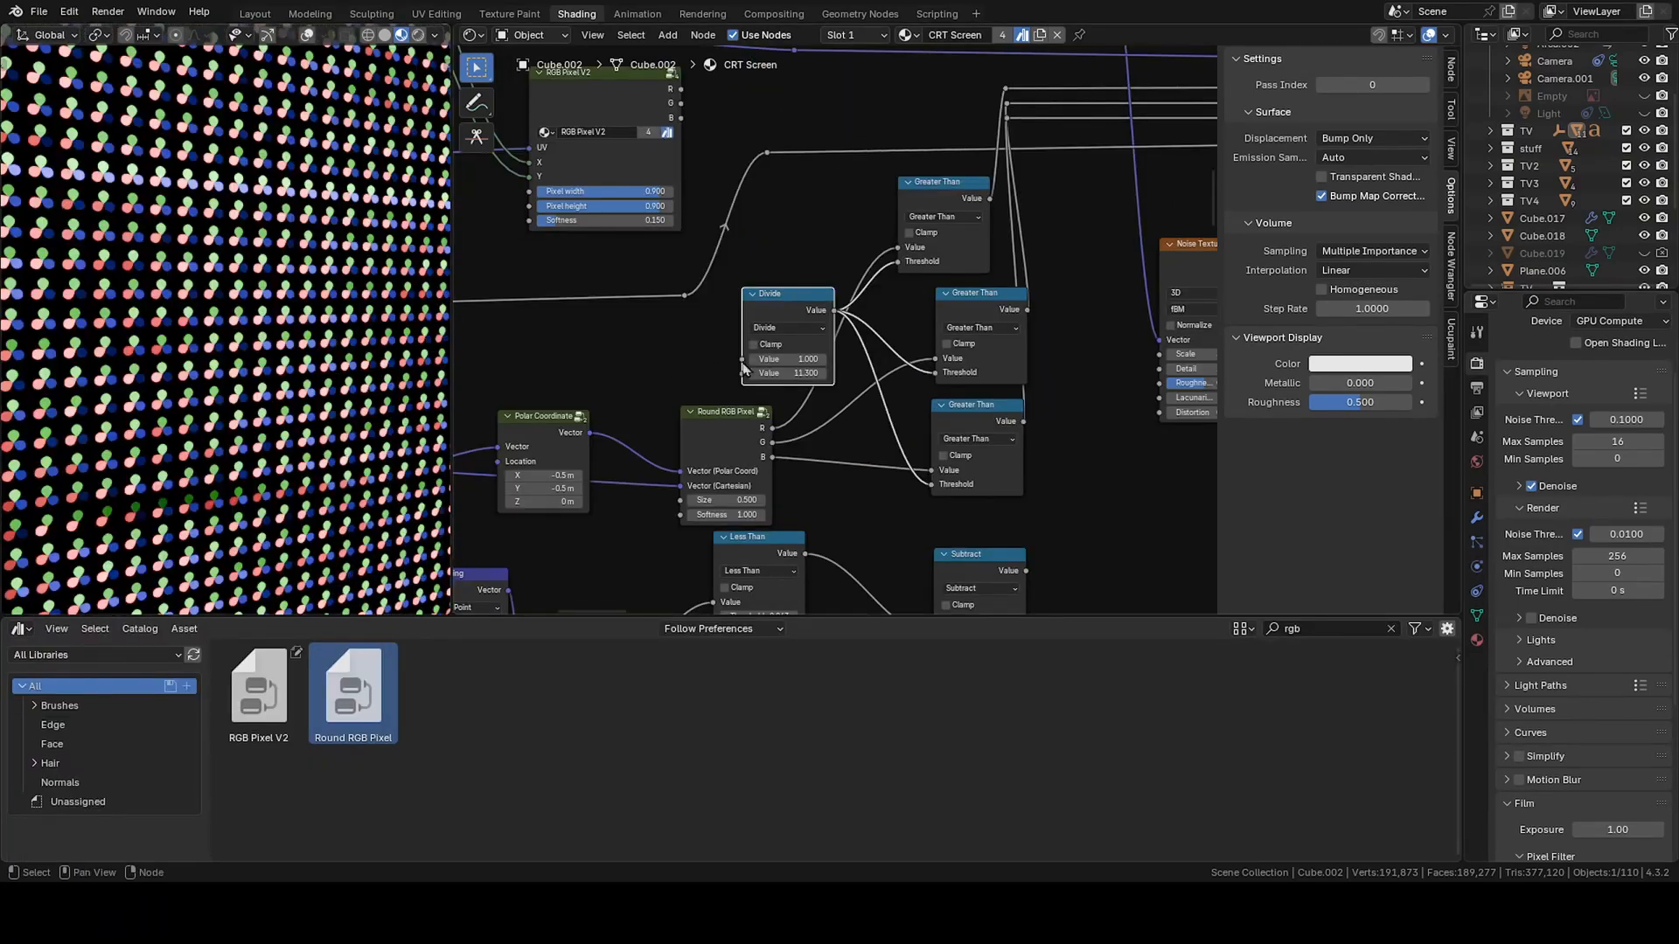
left_click_drag(787, 372, 1096, 373)
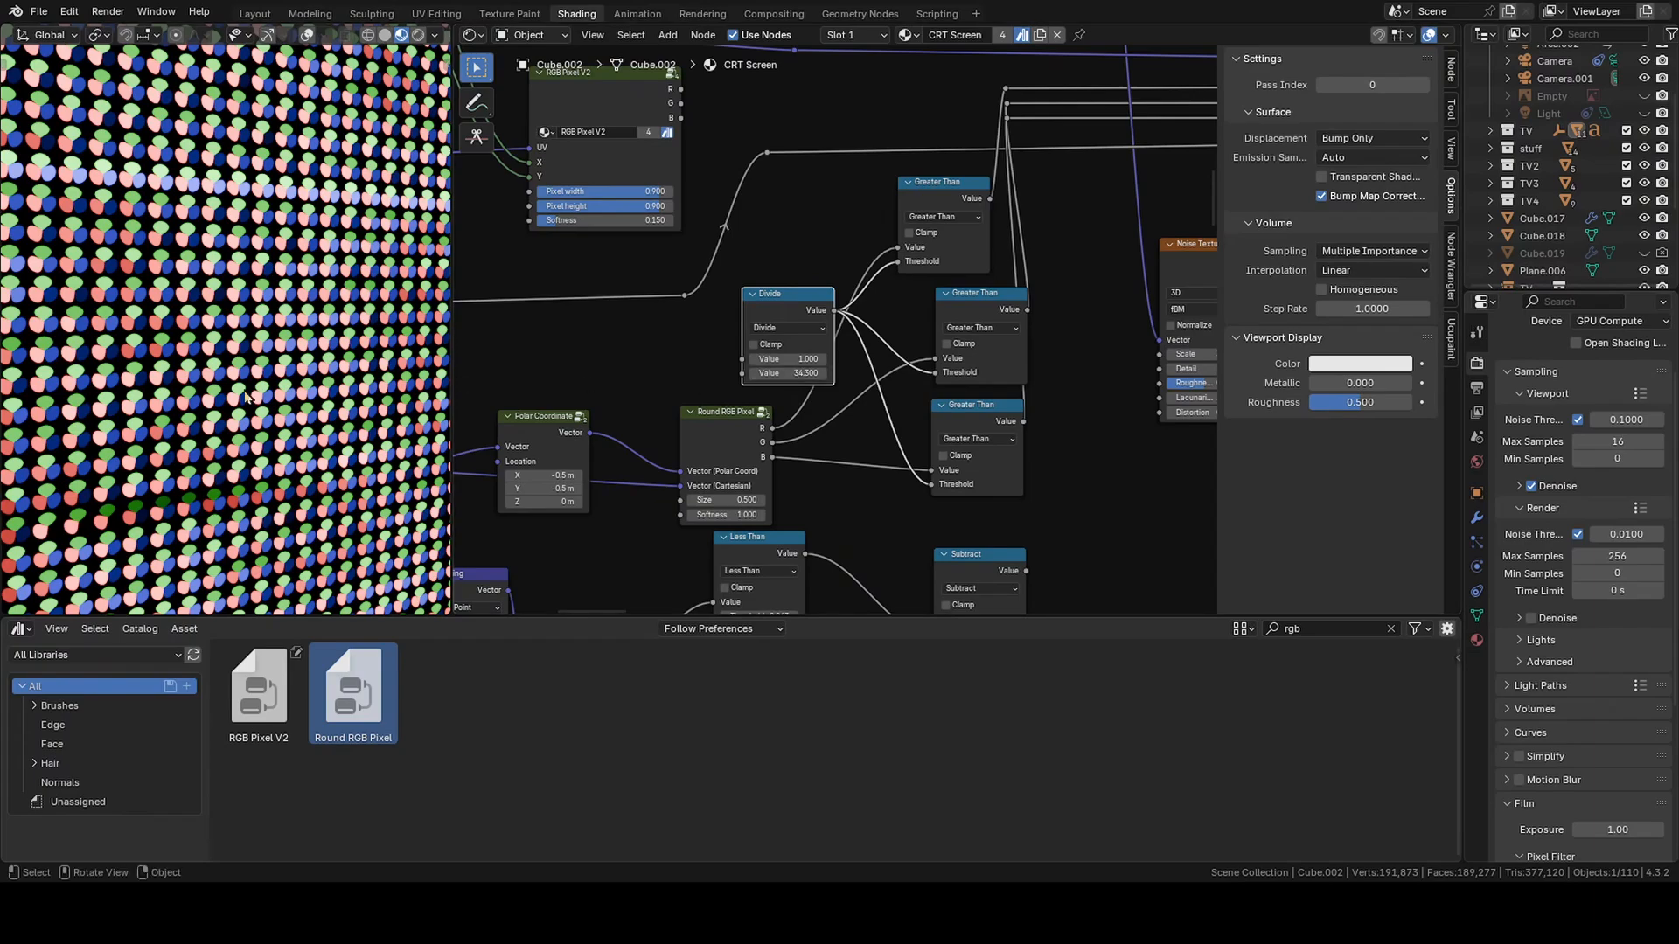
key("space")
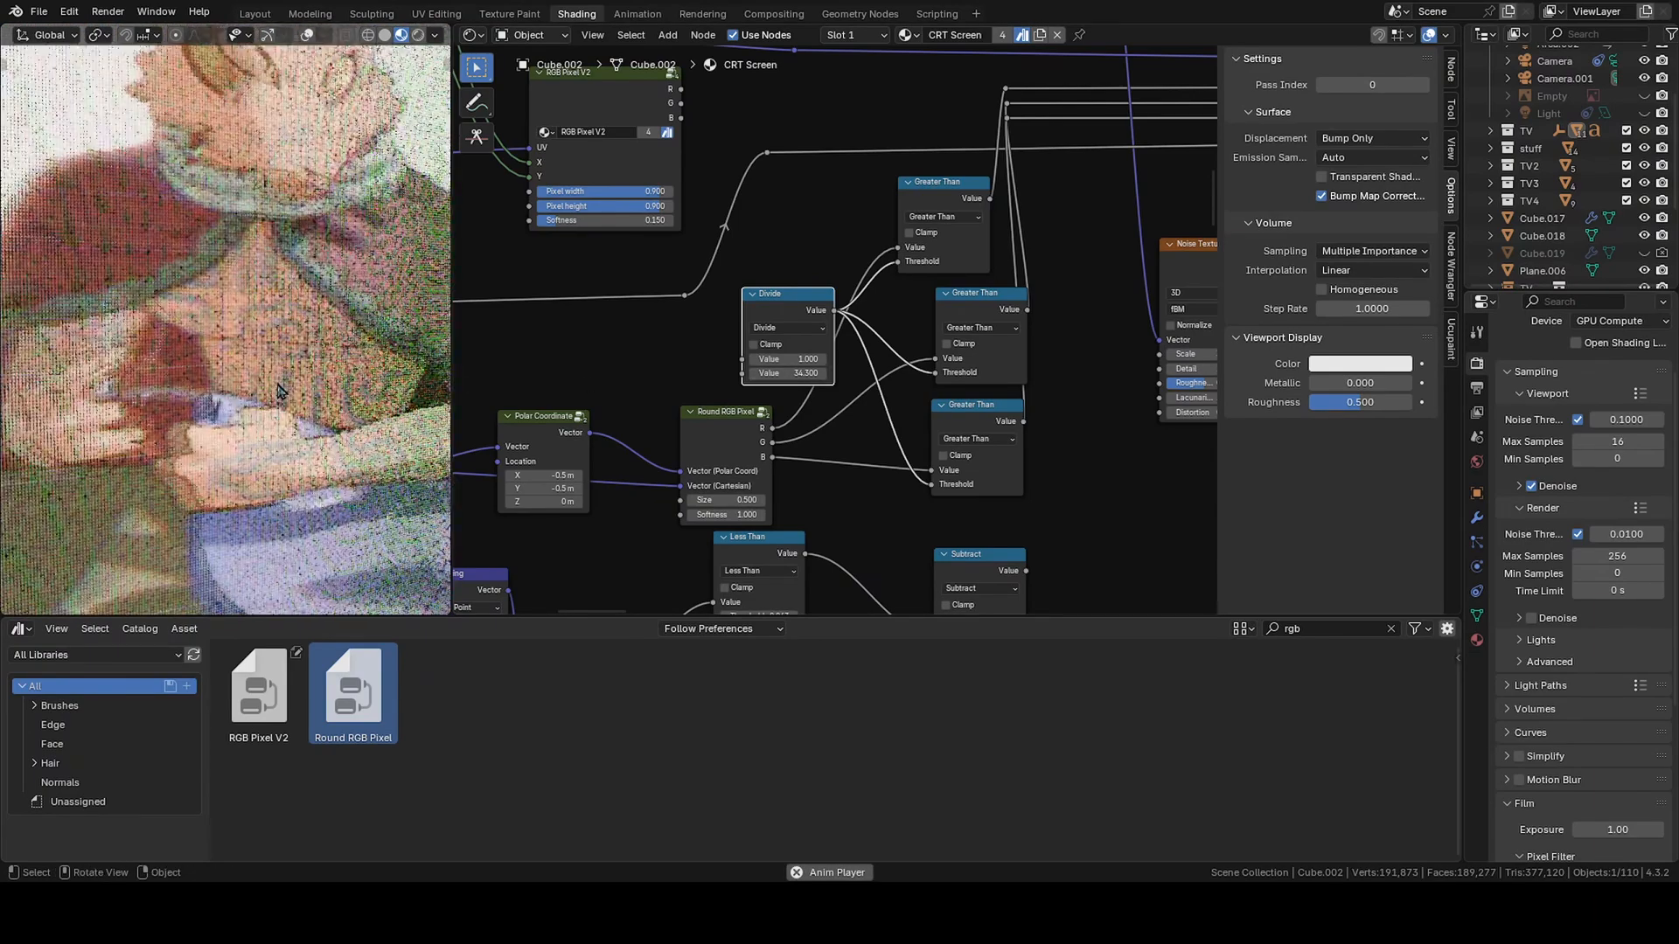
key("space")
scroll(281, 391, "down", 3)
mouse_move(282, 391)
middle_mouse_down()
mouse_move(317, 363)
mouse_move(306, 374)
middle_mouse_up()
scroll(323, 348, "down", 3)
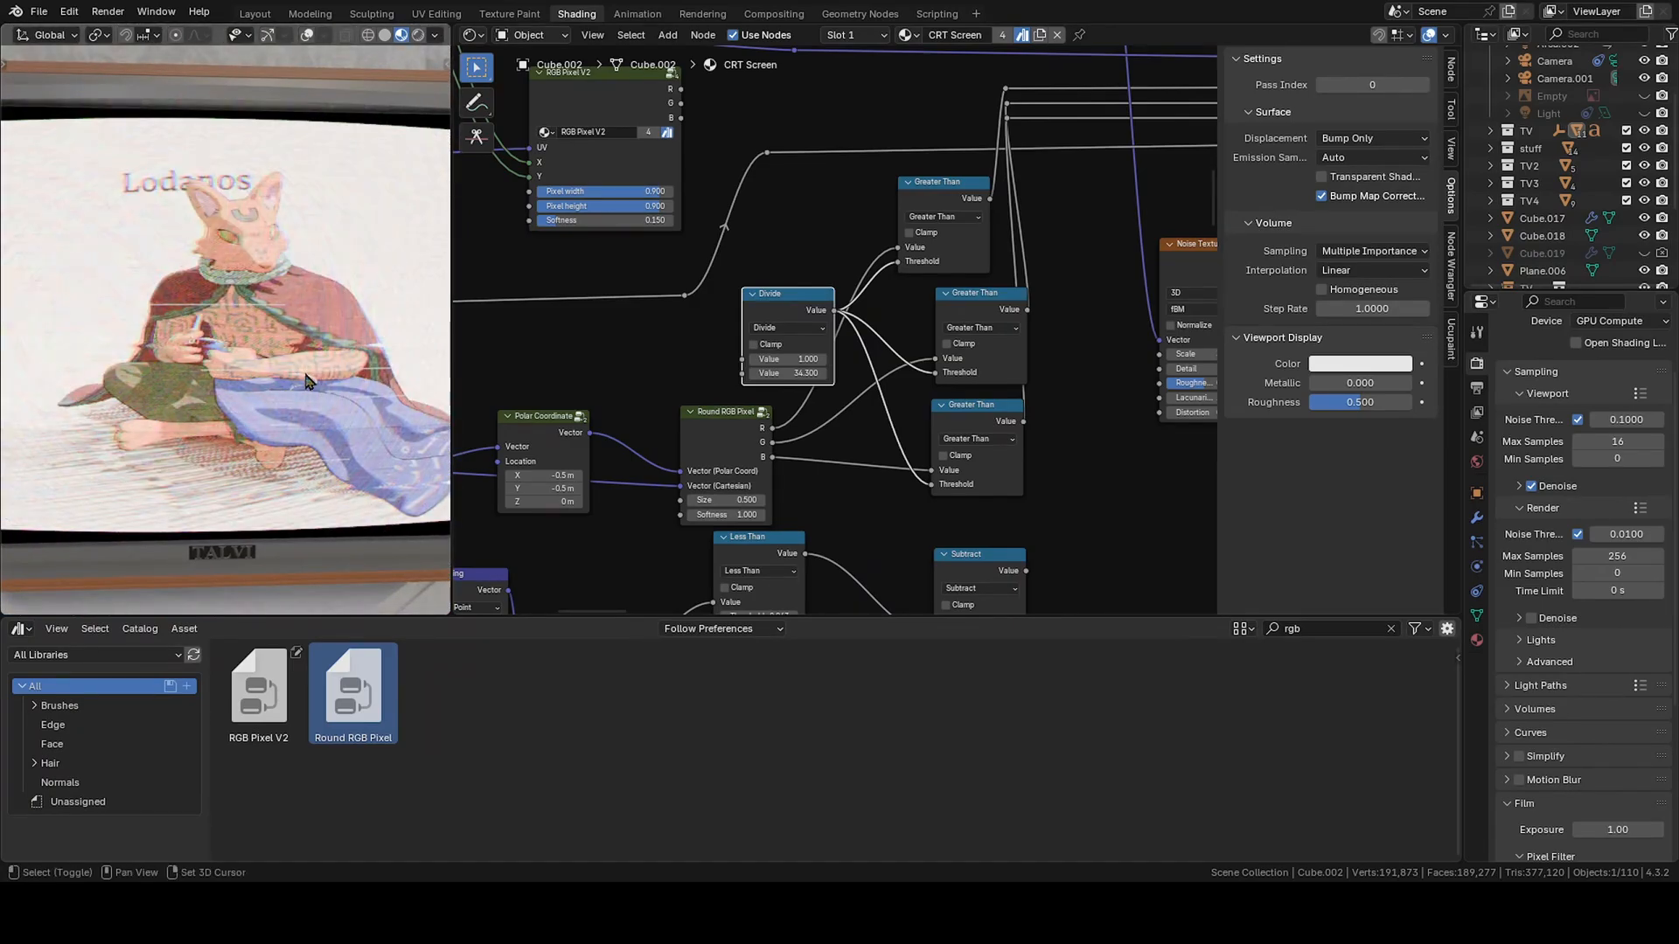
key("space")
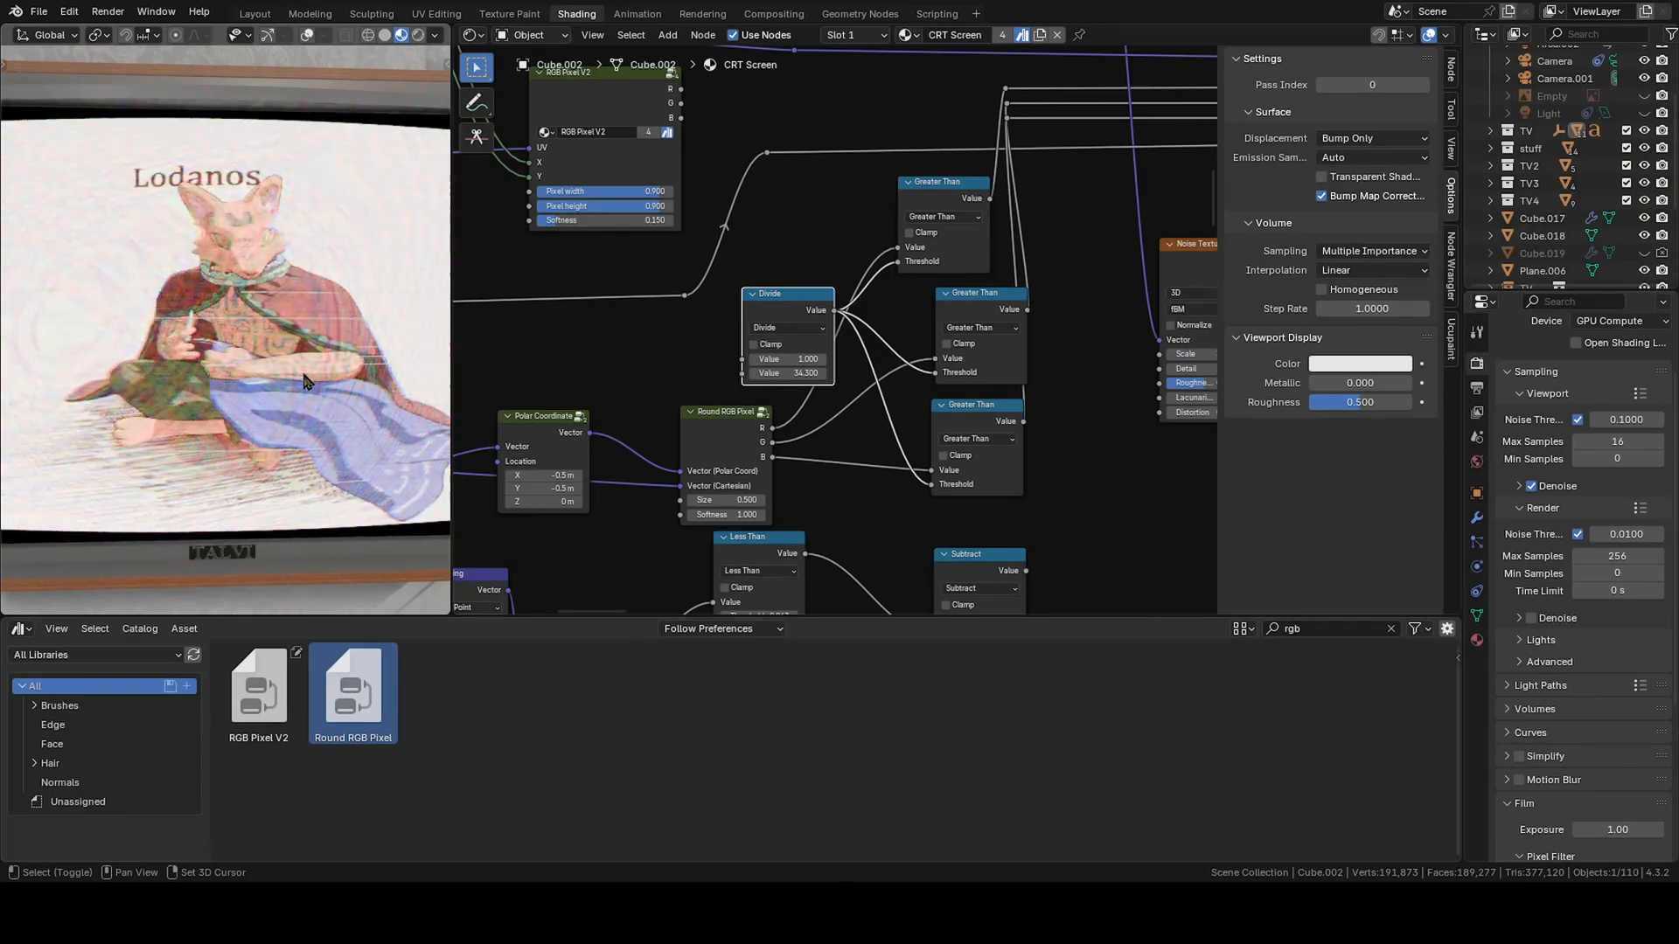
scroll(270, 379, "up", 10)
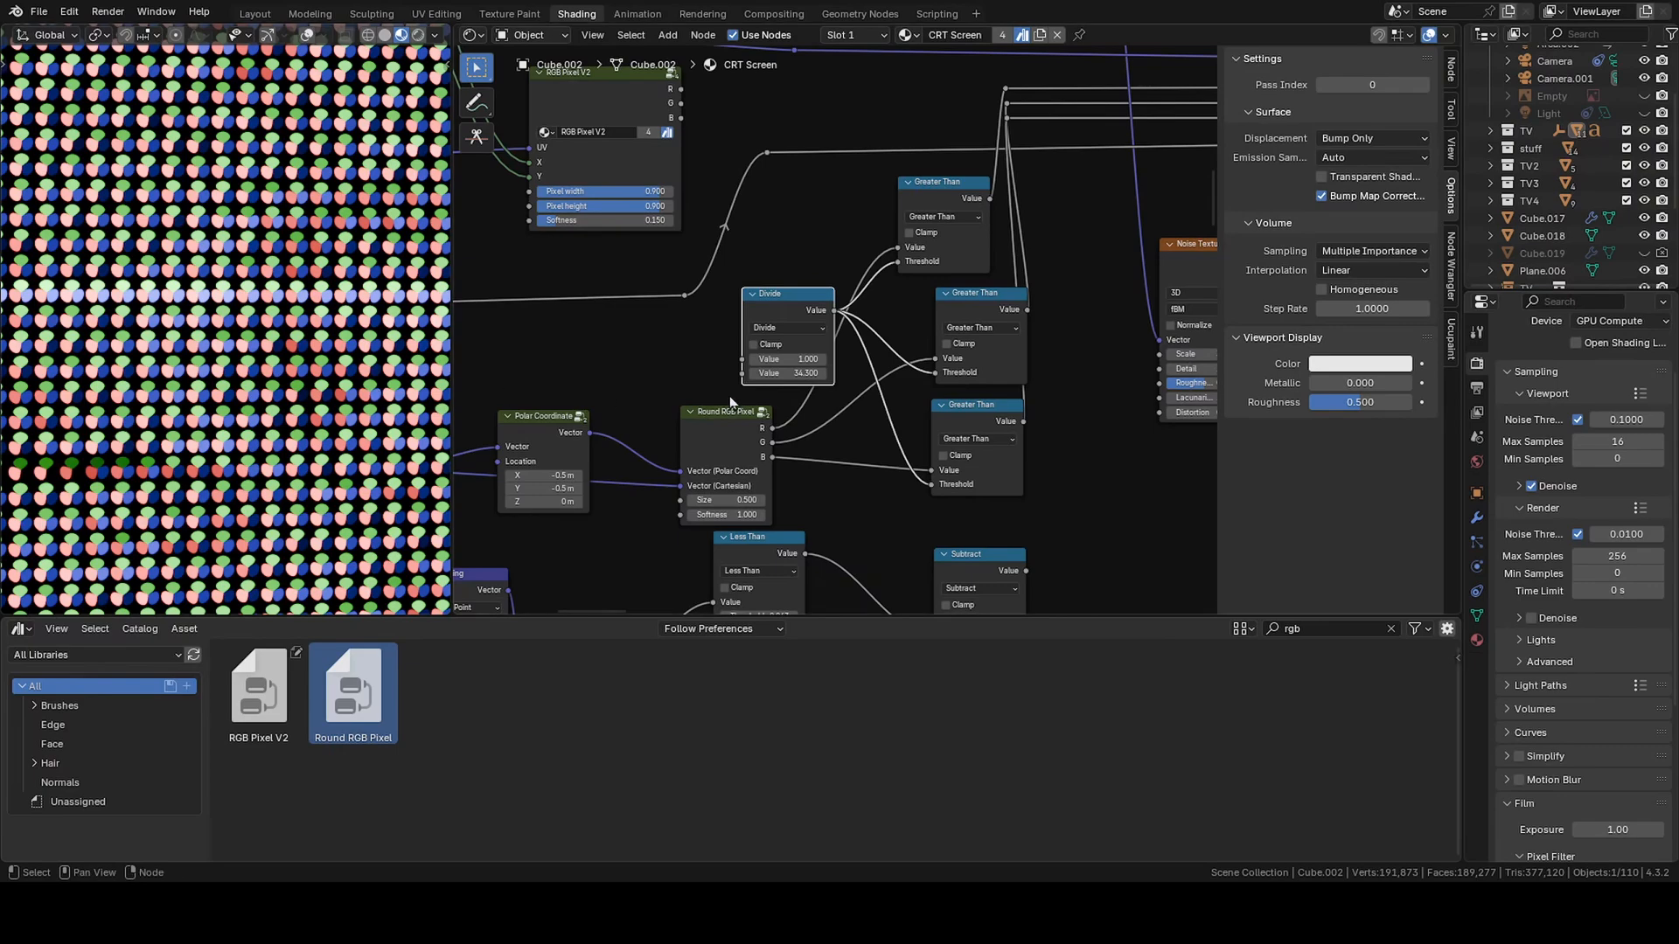
- Lower the Divide node's second value and check the TV image from farther away
left_click(775, 377)
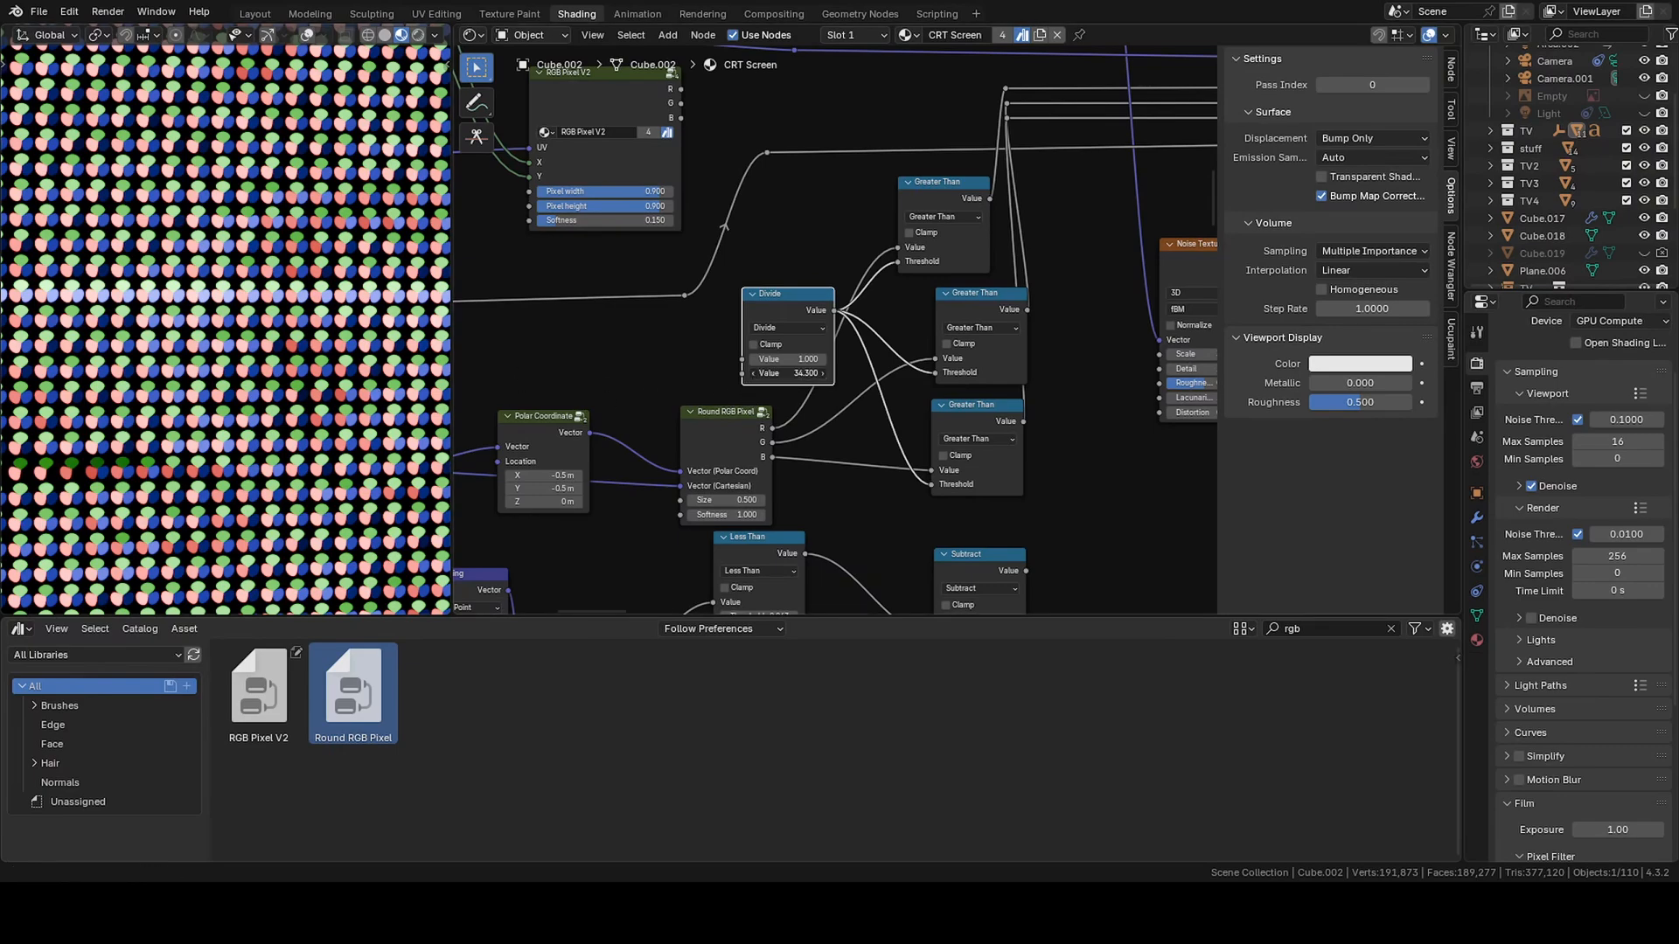
left_click_drag(776, 377, 272, 344)
scroll(272, 345, "down", 6)
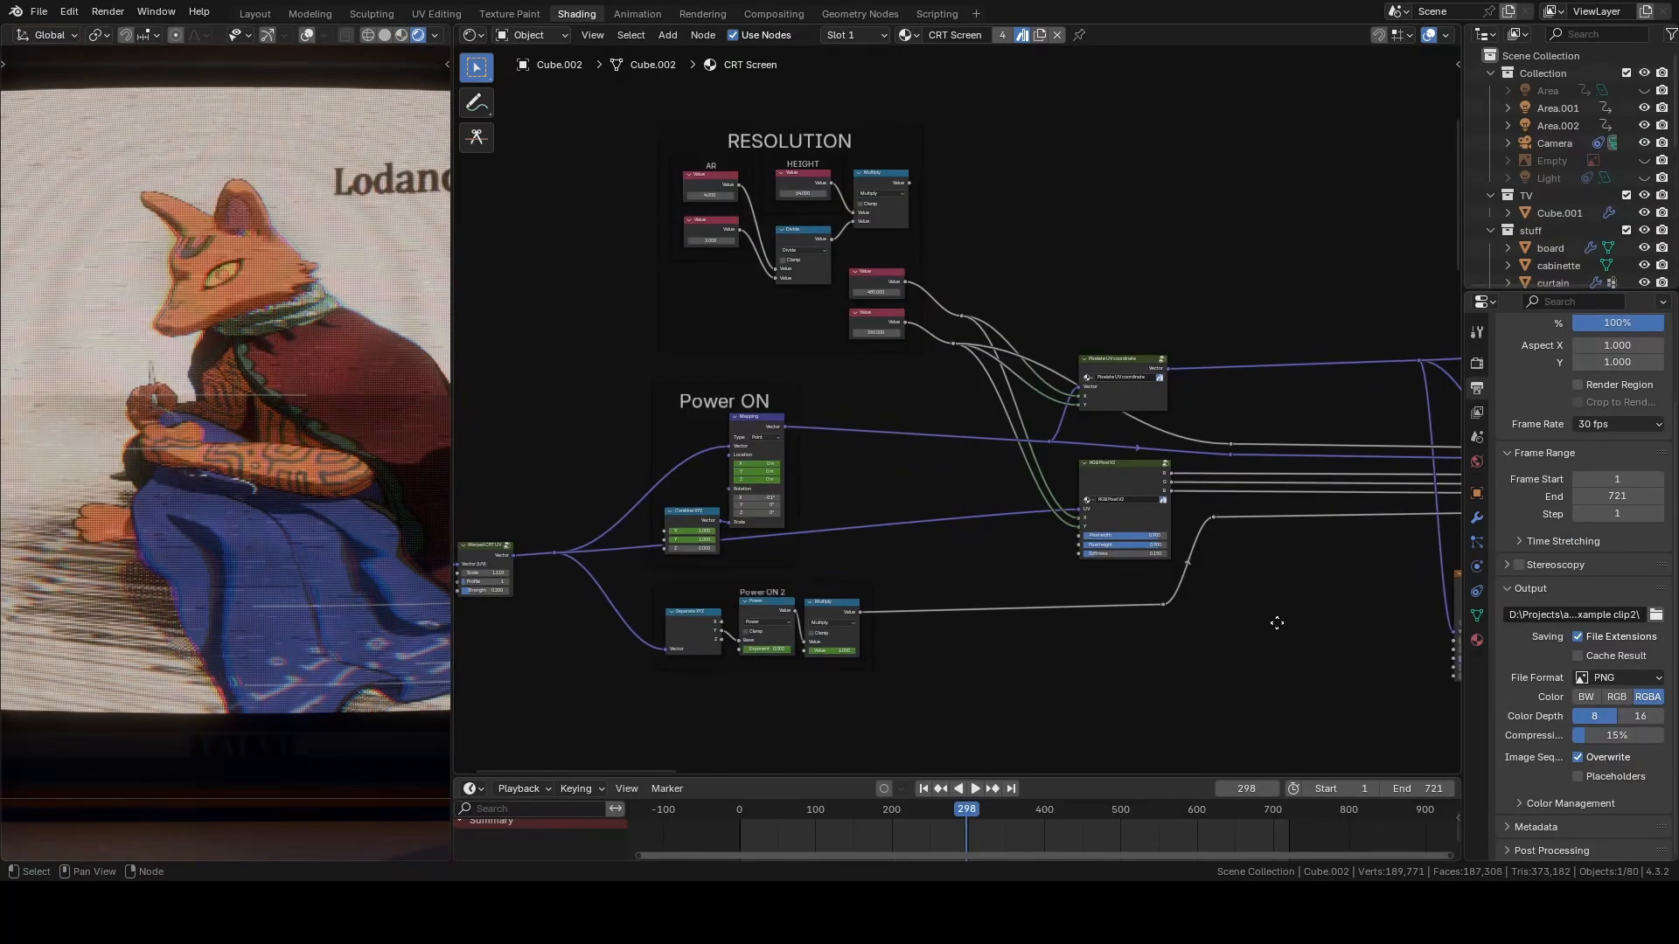
- Select the Jitter node and examine its effect on the TV image during animation playback
middle_click_drag(1274, 618, 534, 403)
scroll(766, 473, "up", 2)
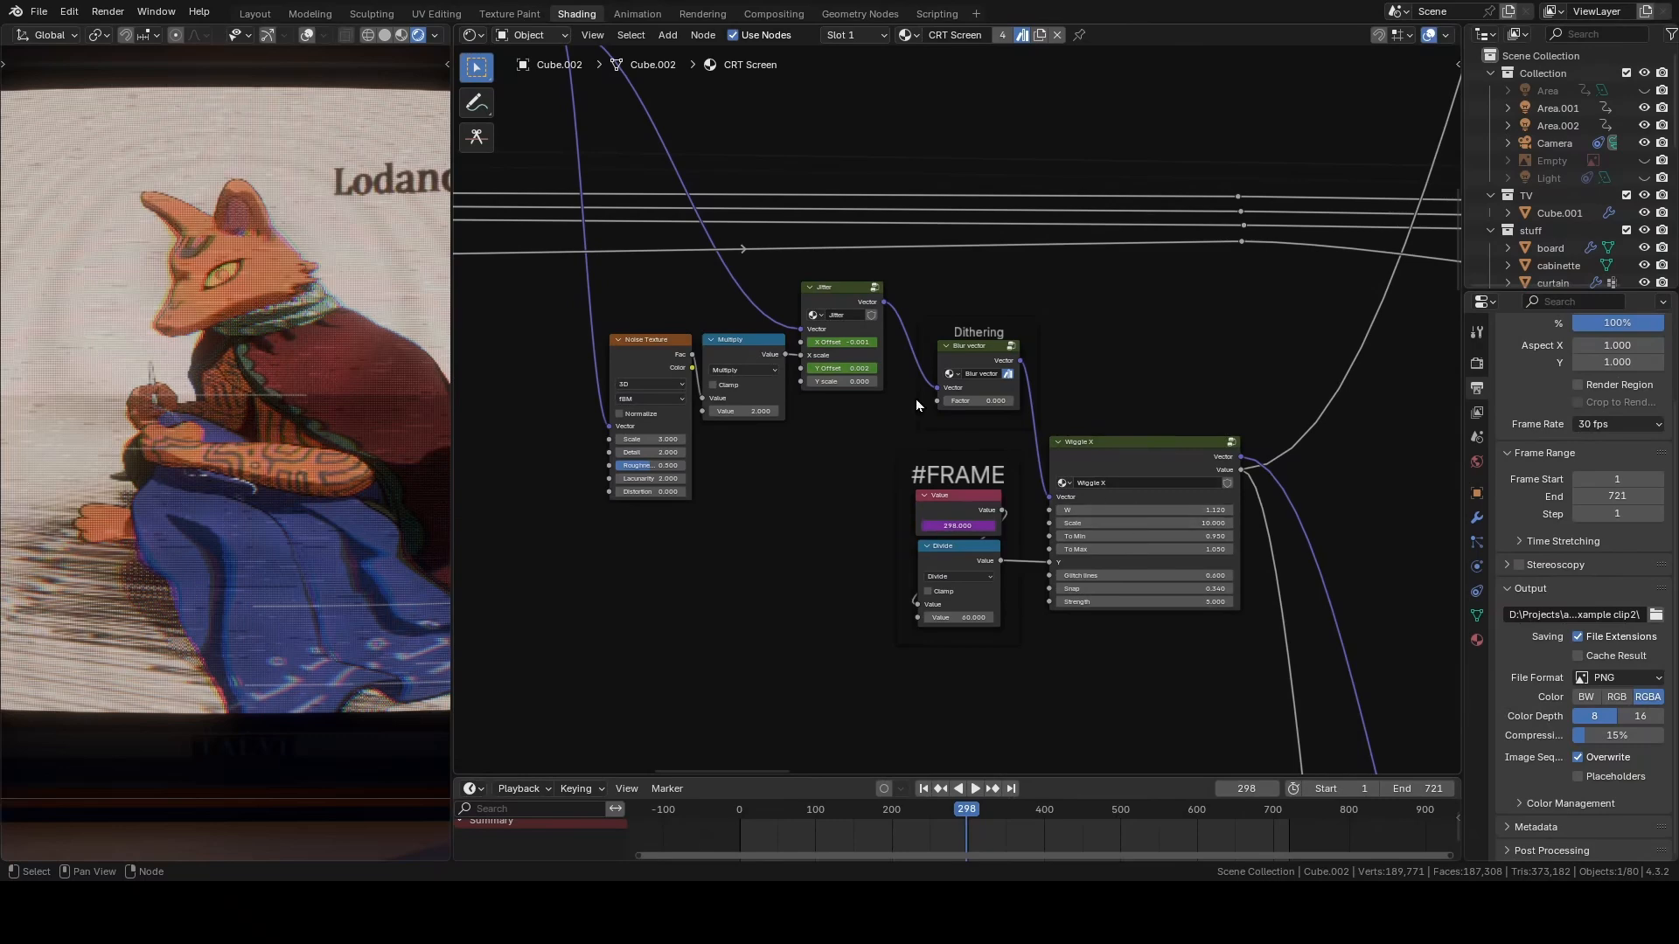
left_click(837, 297)
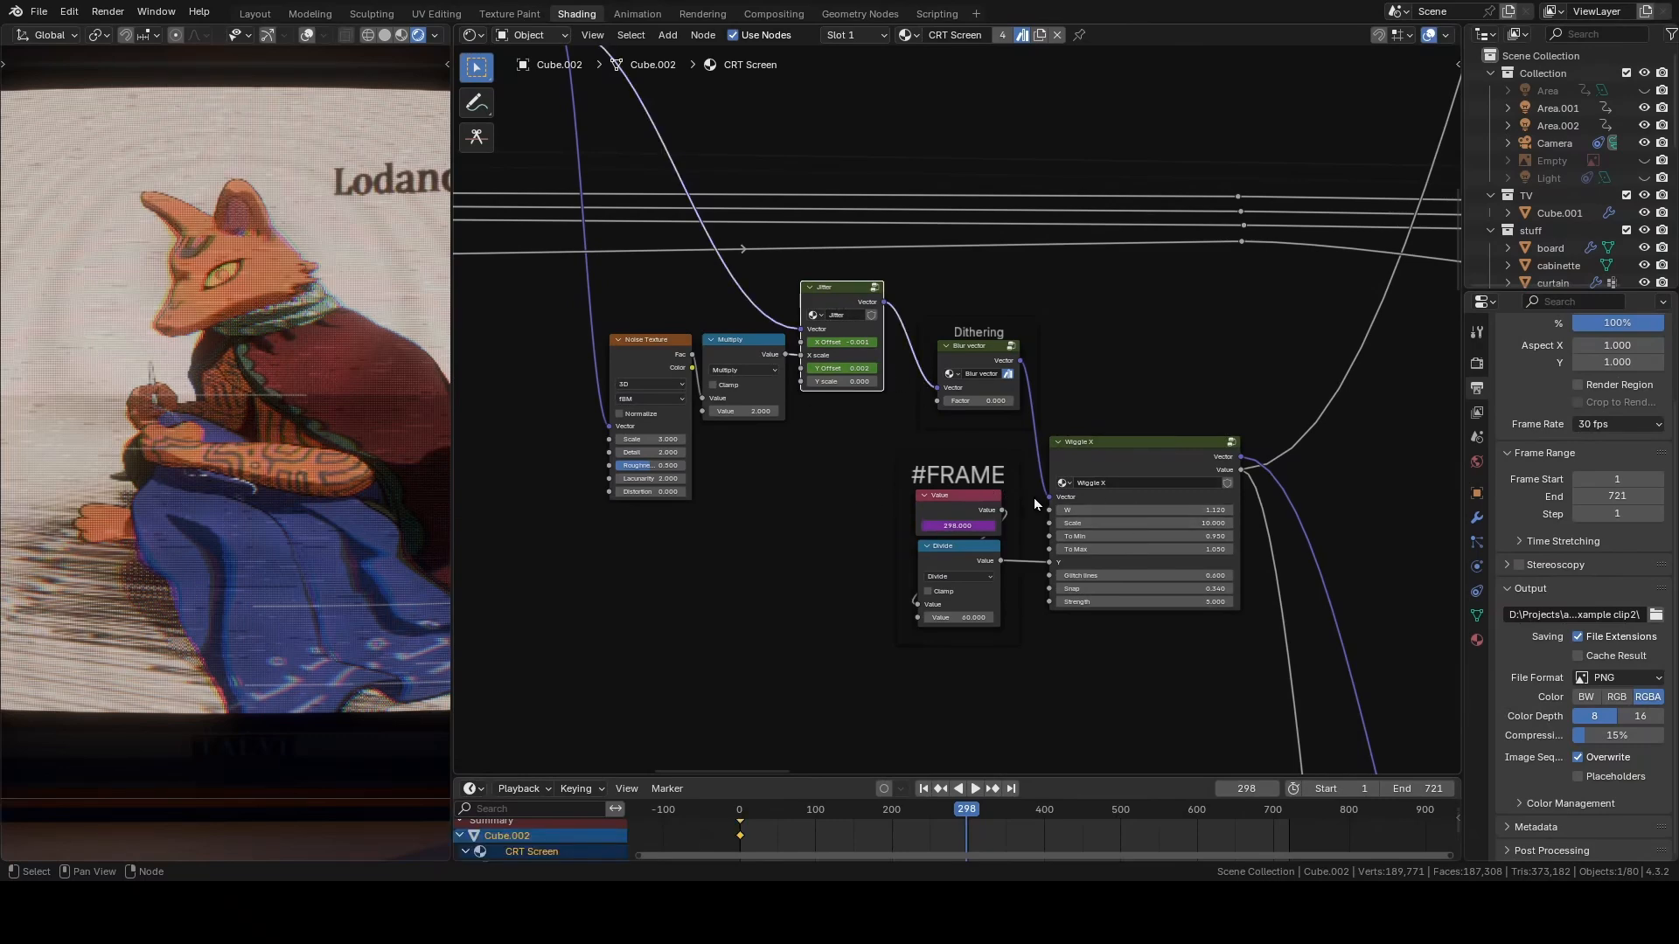
scroll(1033, 497, "up", 1)
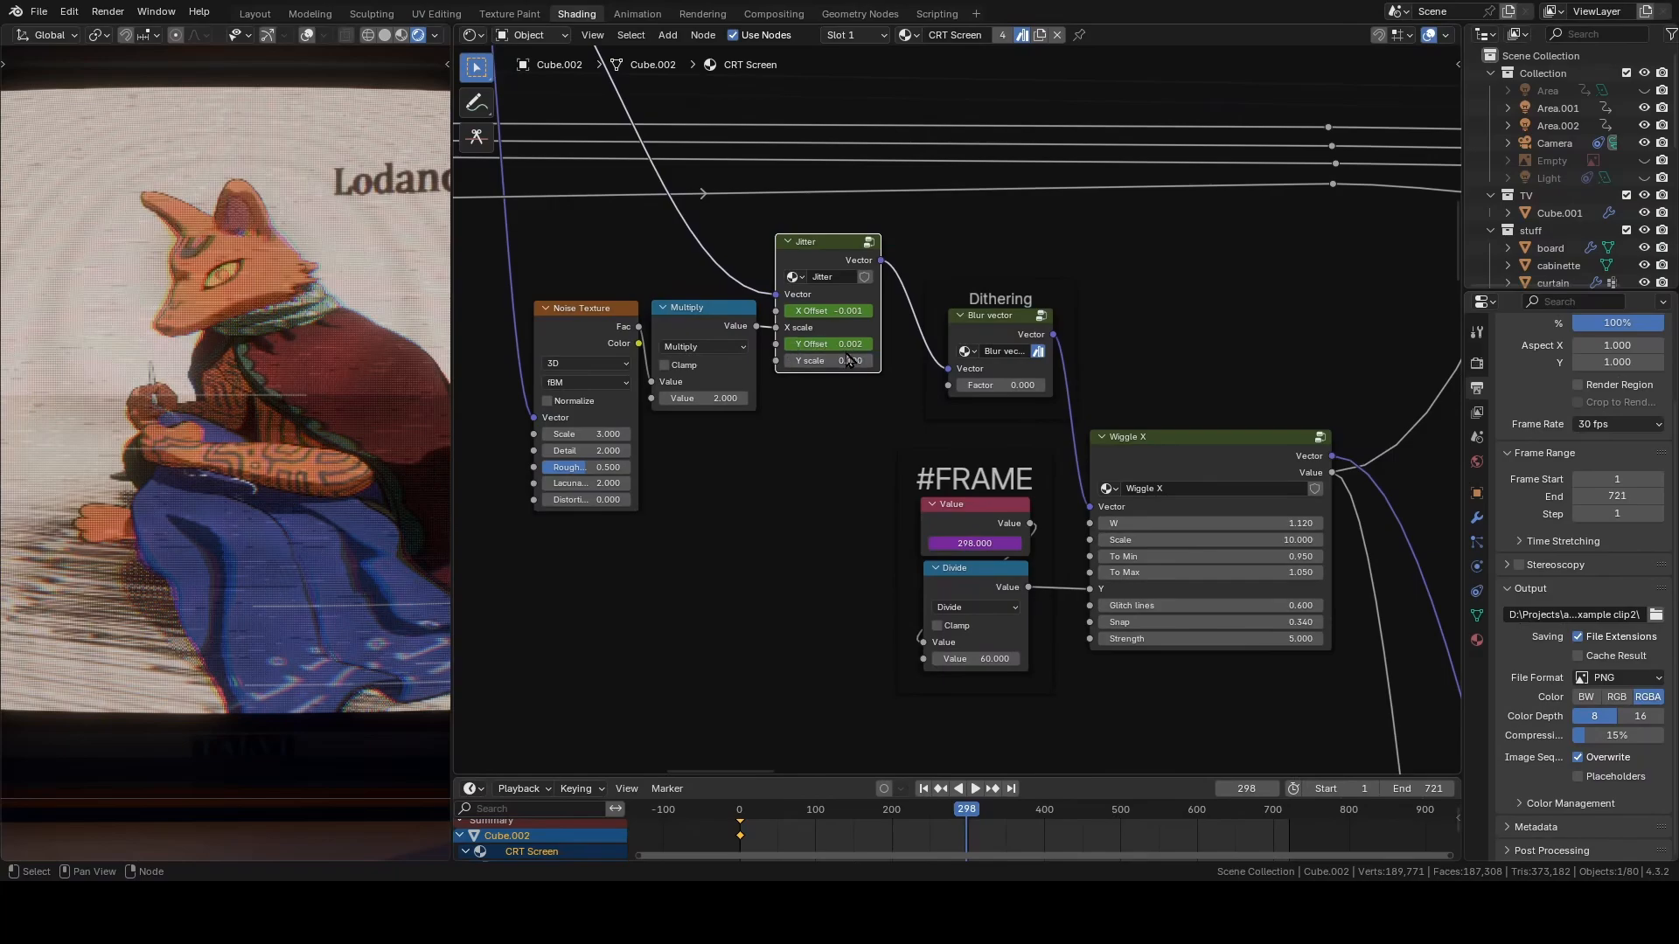
key("space")
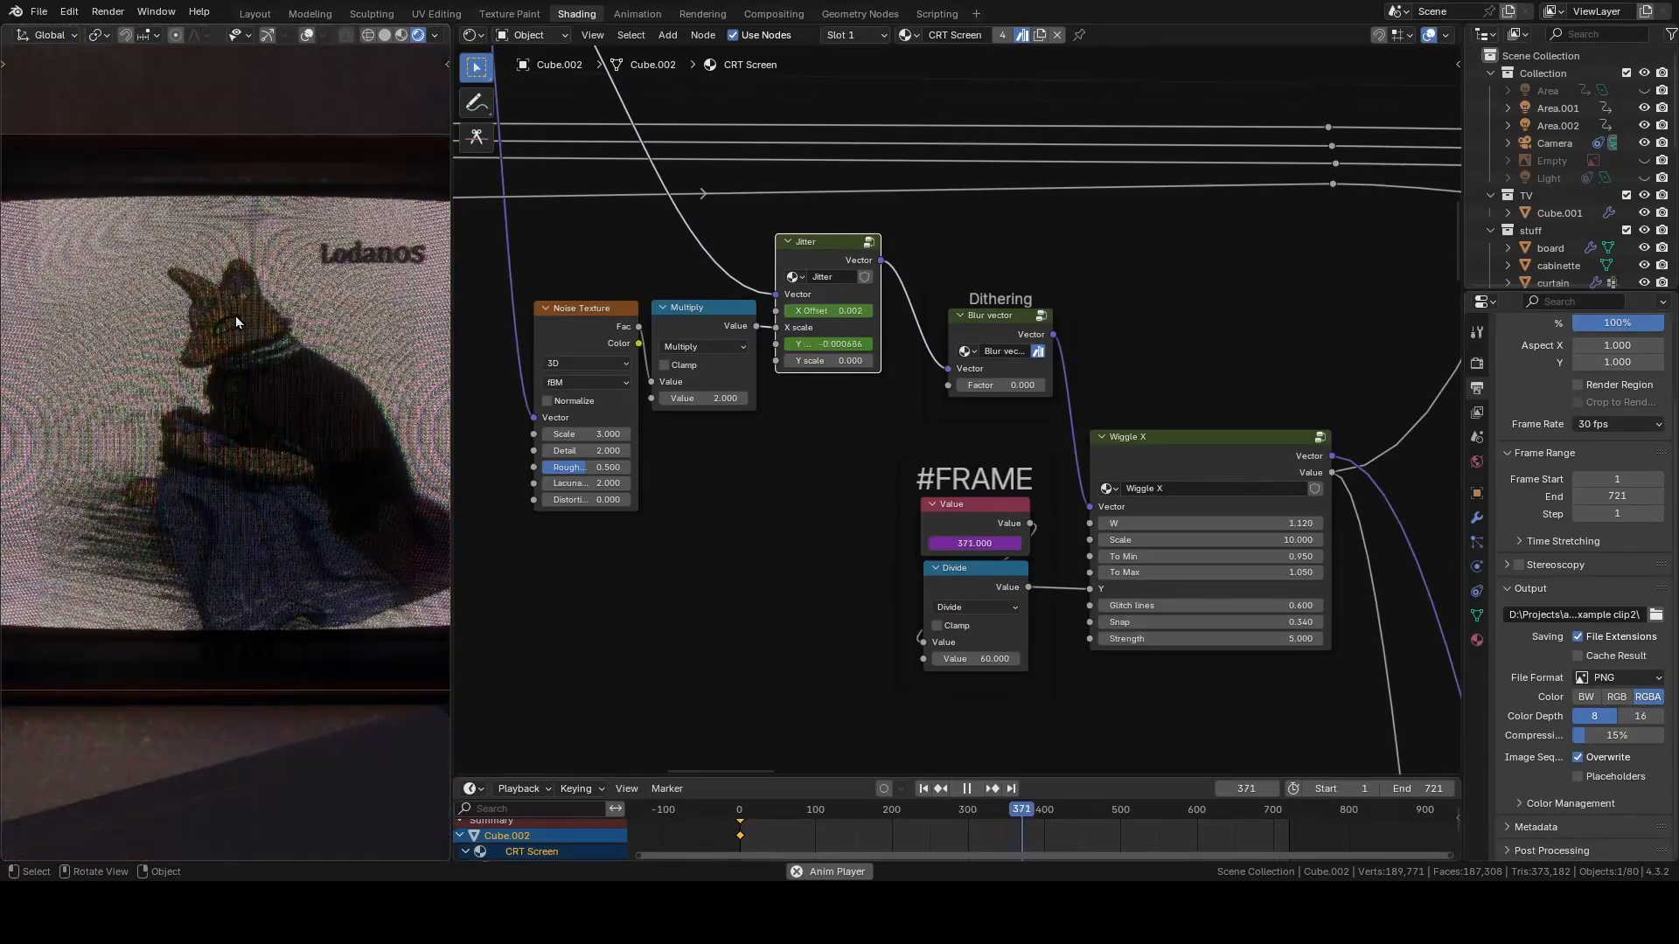
scroll(759, 371, "down", 5)
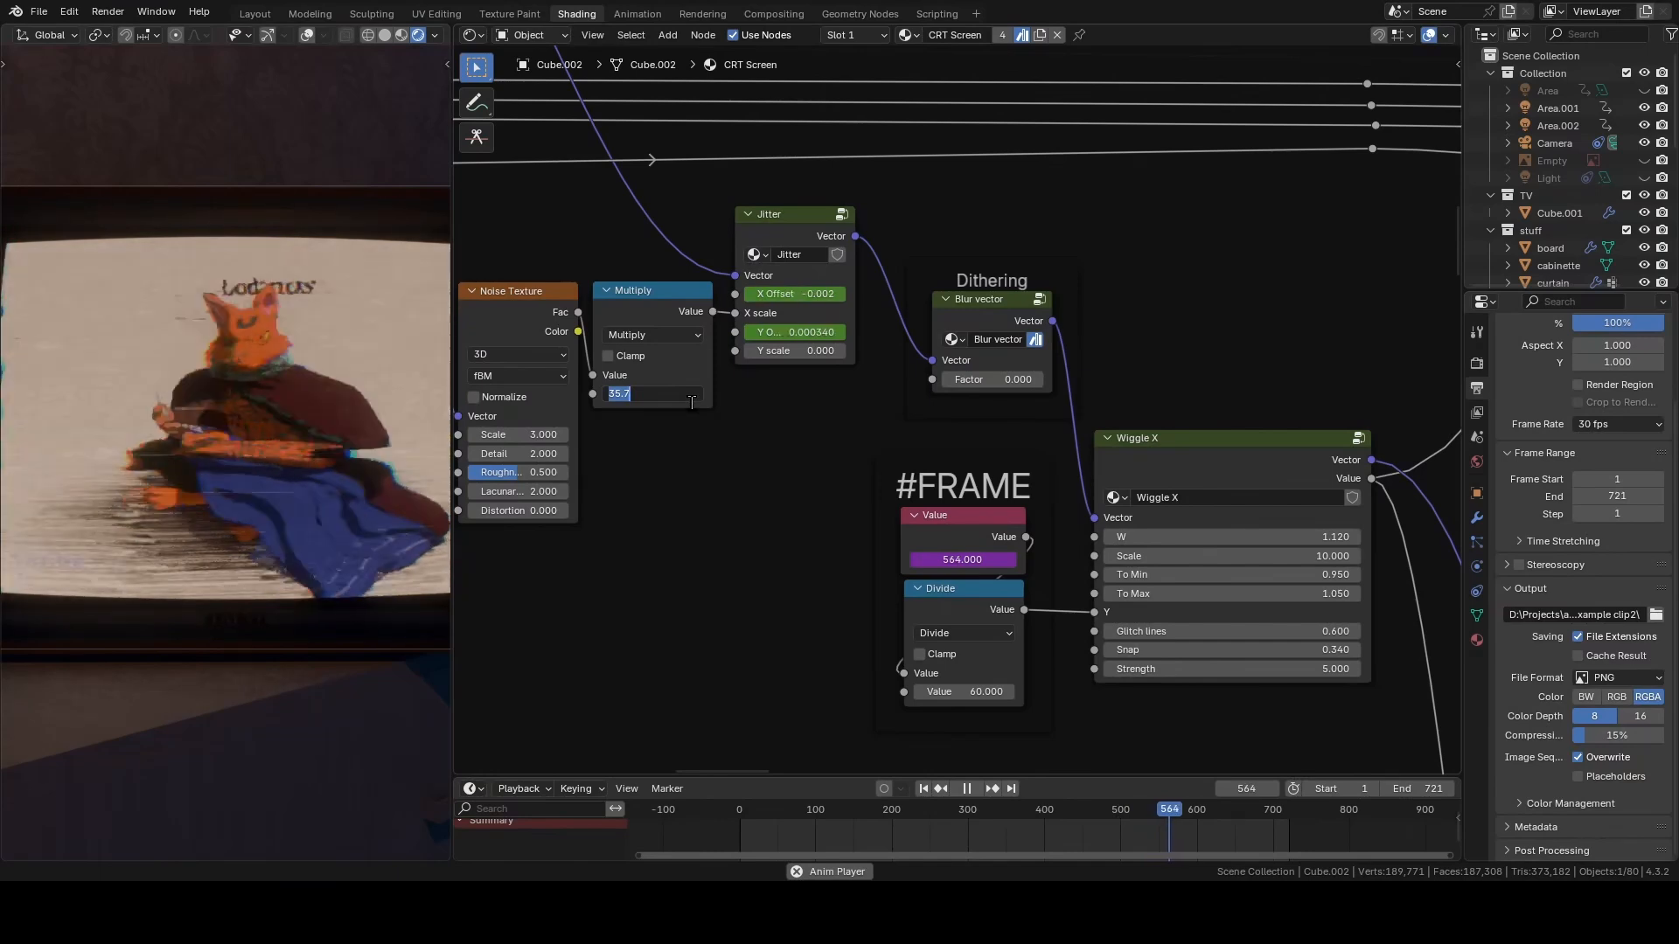
- Leave the Multiply node's value field and look inside the Jitter node group
left_click(689, 395)
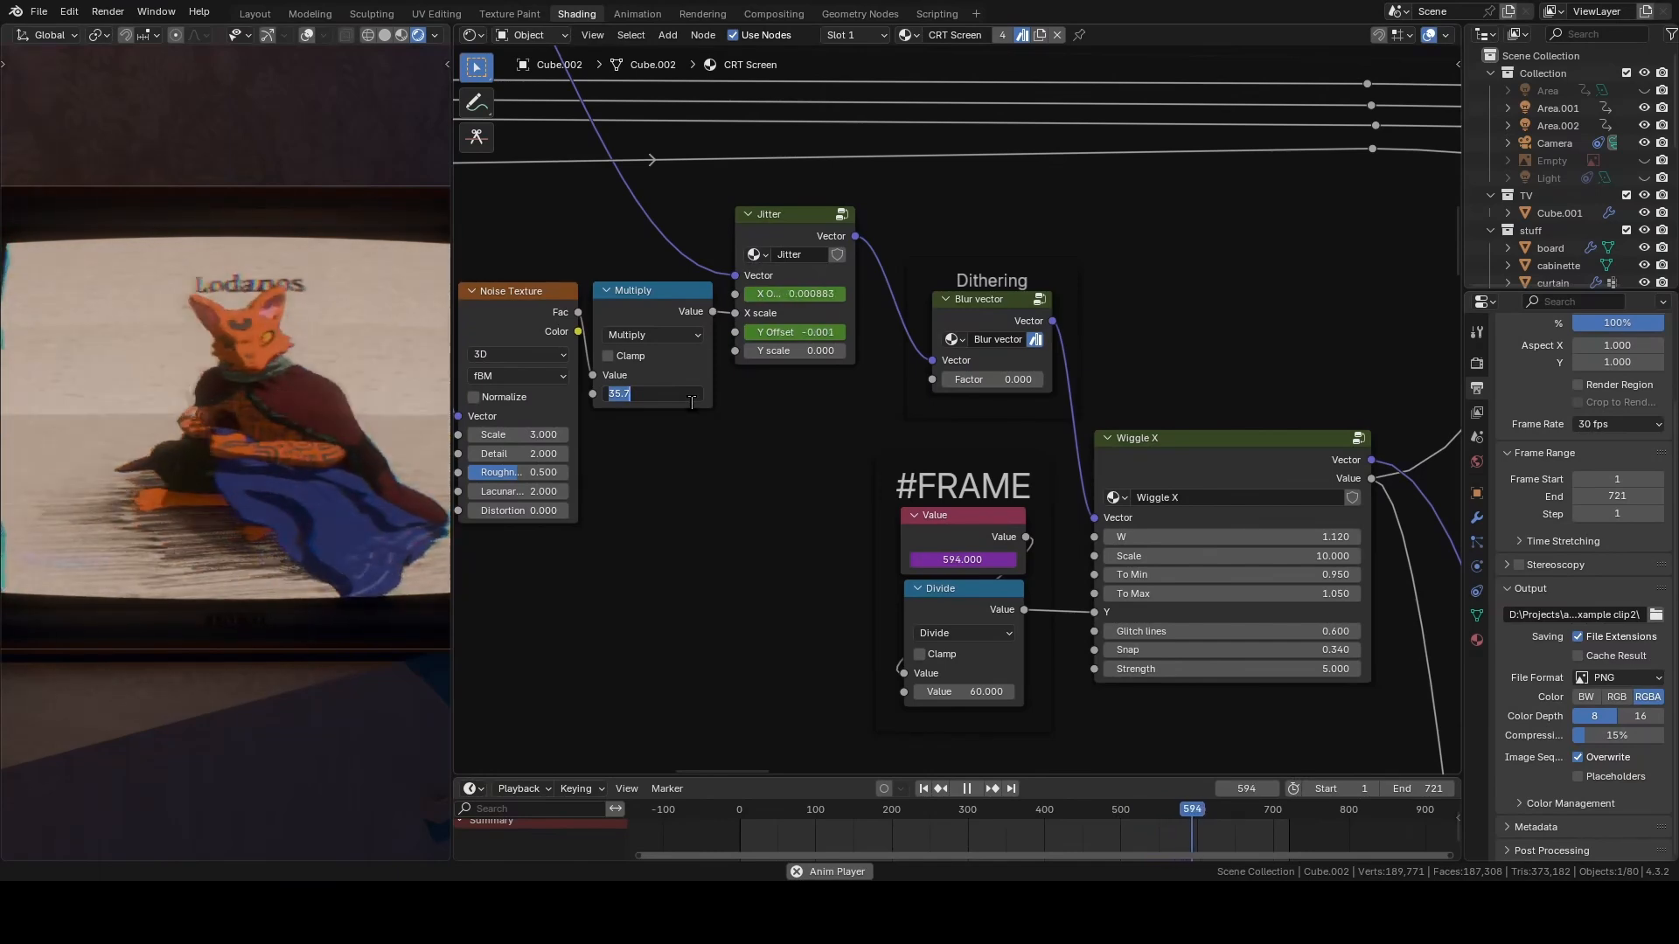
left_click(811, 343)
key("Tab")
- Open the Blur vector group in the Dithering frame and reposition its Subtract, Power and White Noise Texture nodes
scroll(1019, 480, "down", 1)
middle_click_drag(1019, 480, 885, 506)
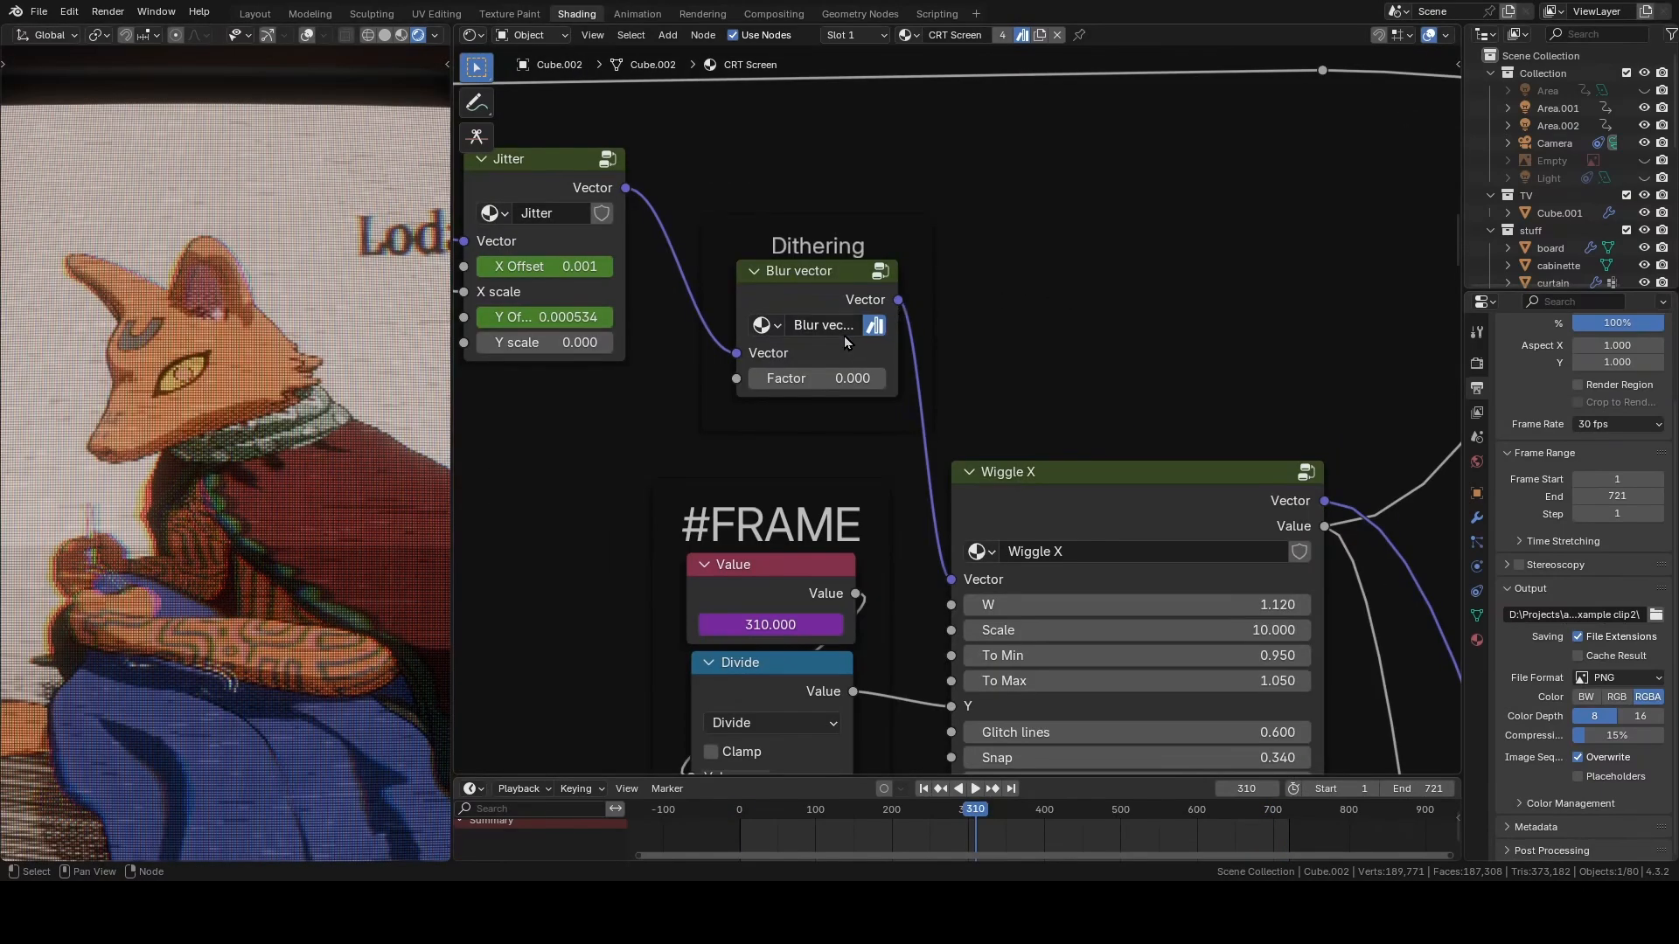
key("Tab")
scroll(700, 437, "down", 2)
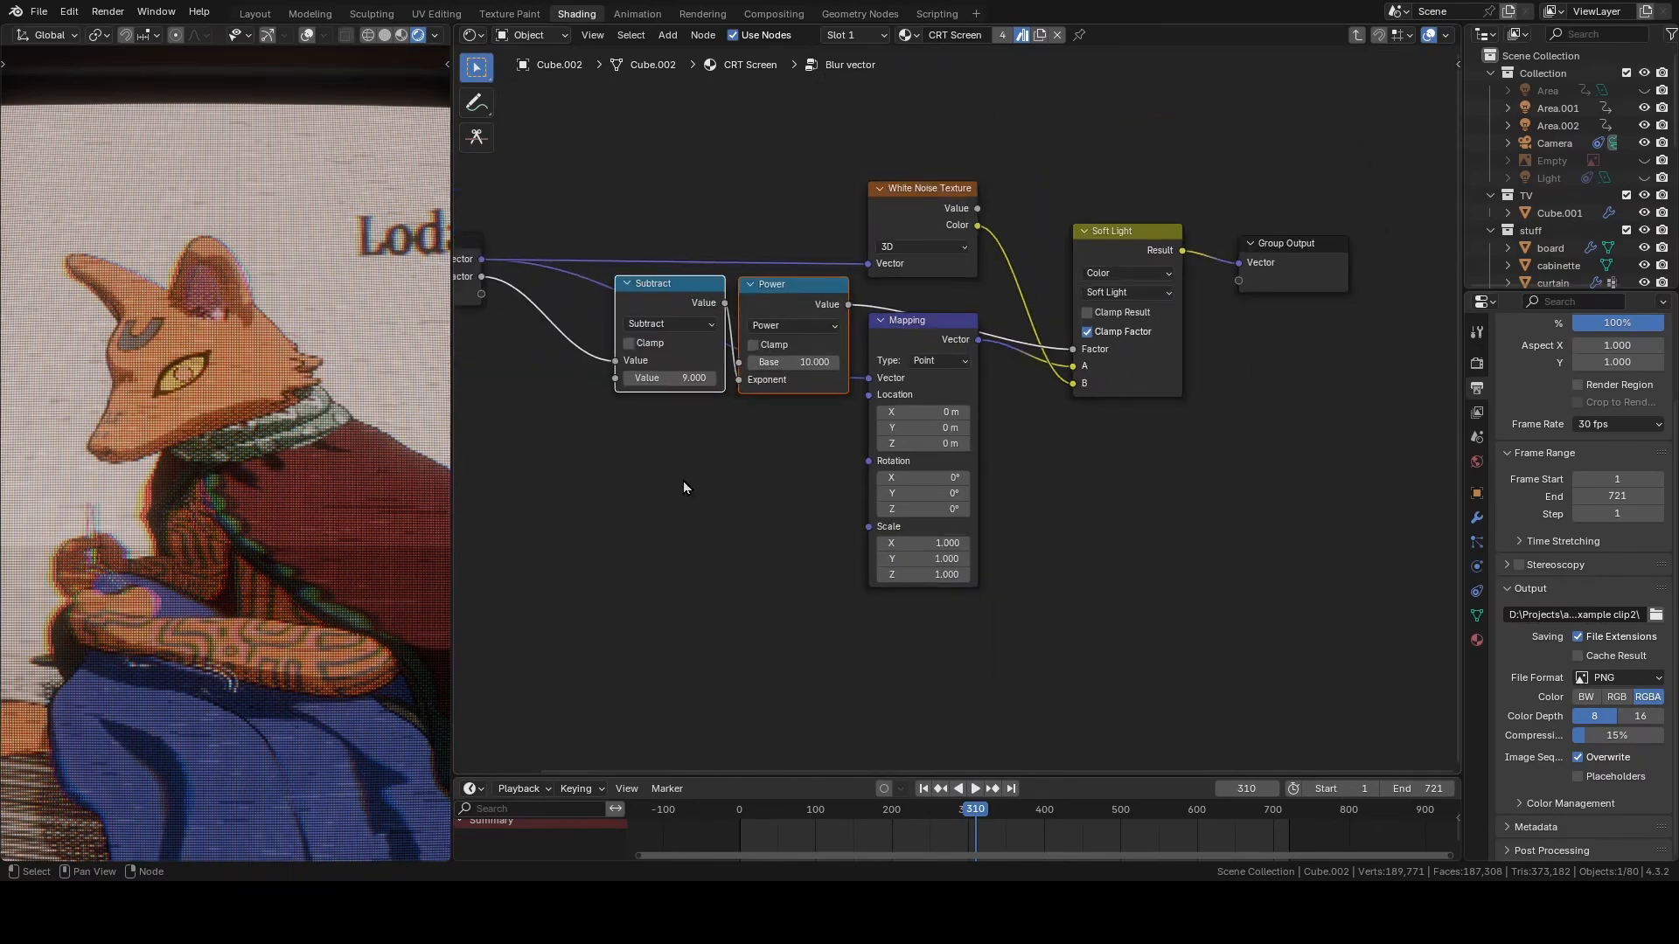
left_click_drag(695, 455, 784, 289)
key("g")
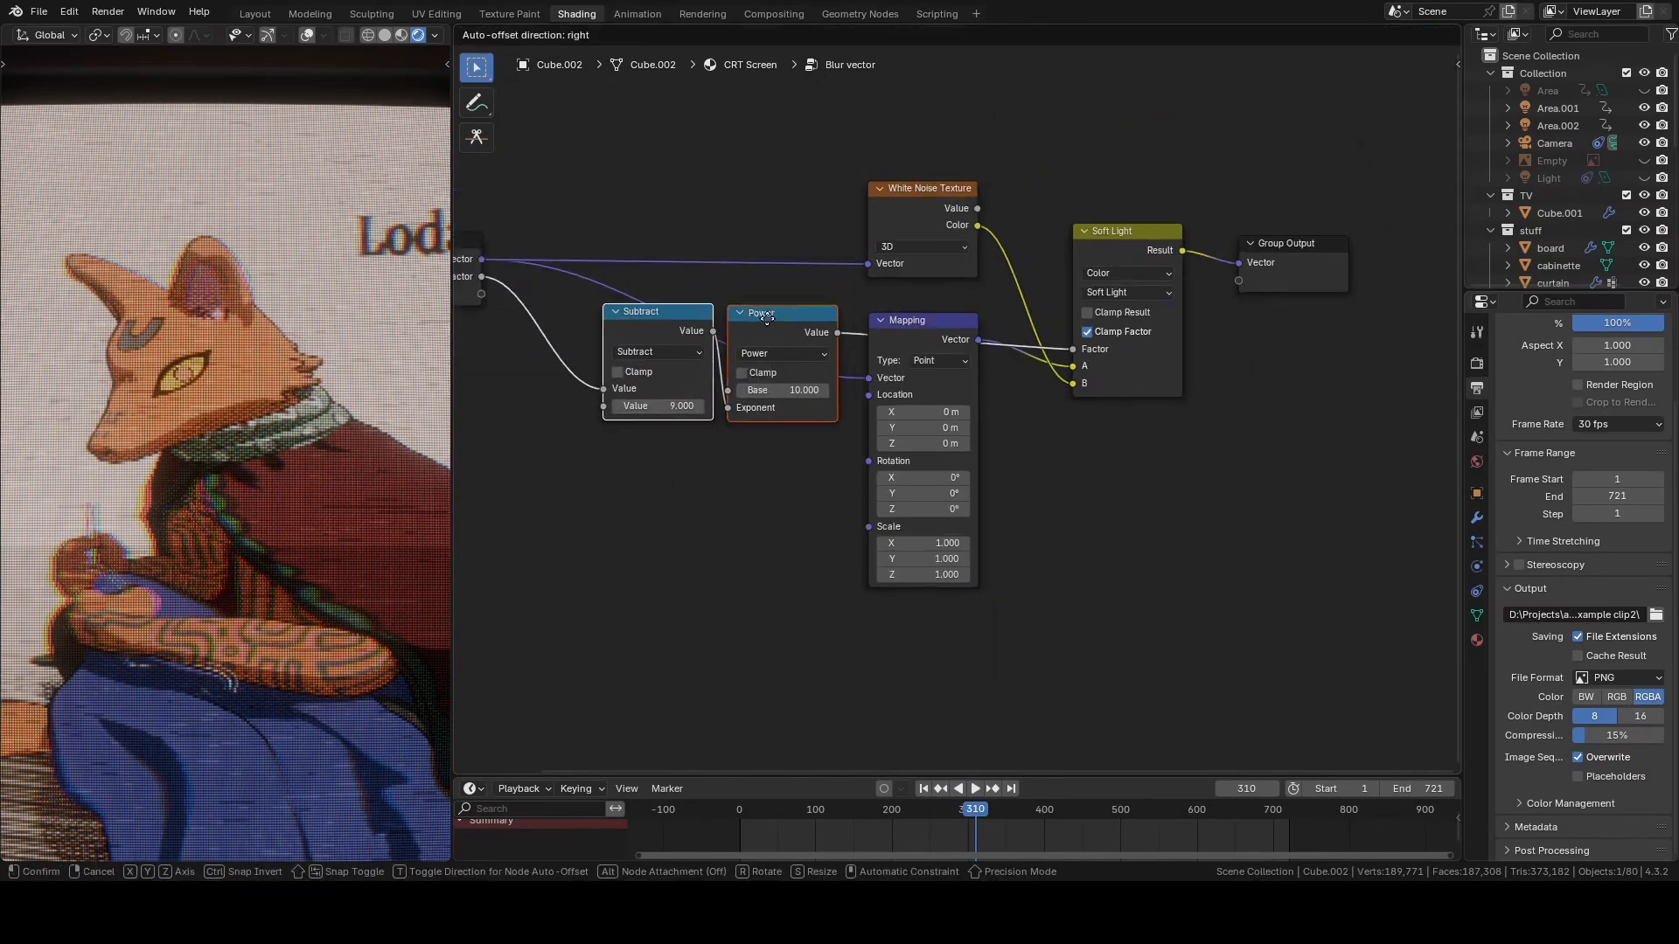
left_click(727, 514)
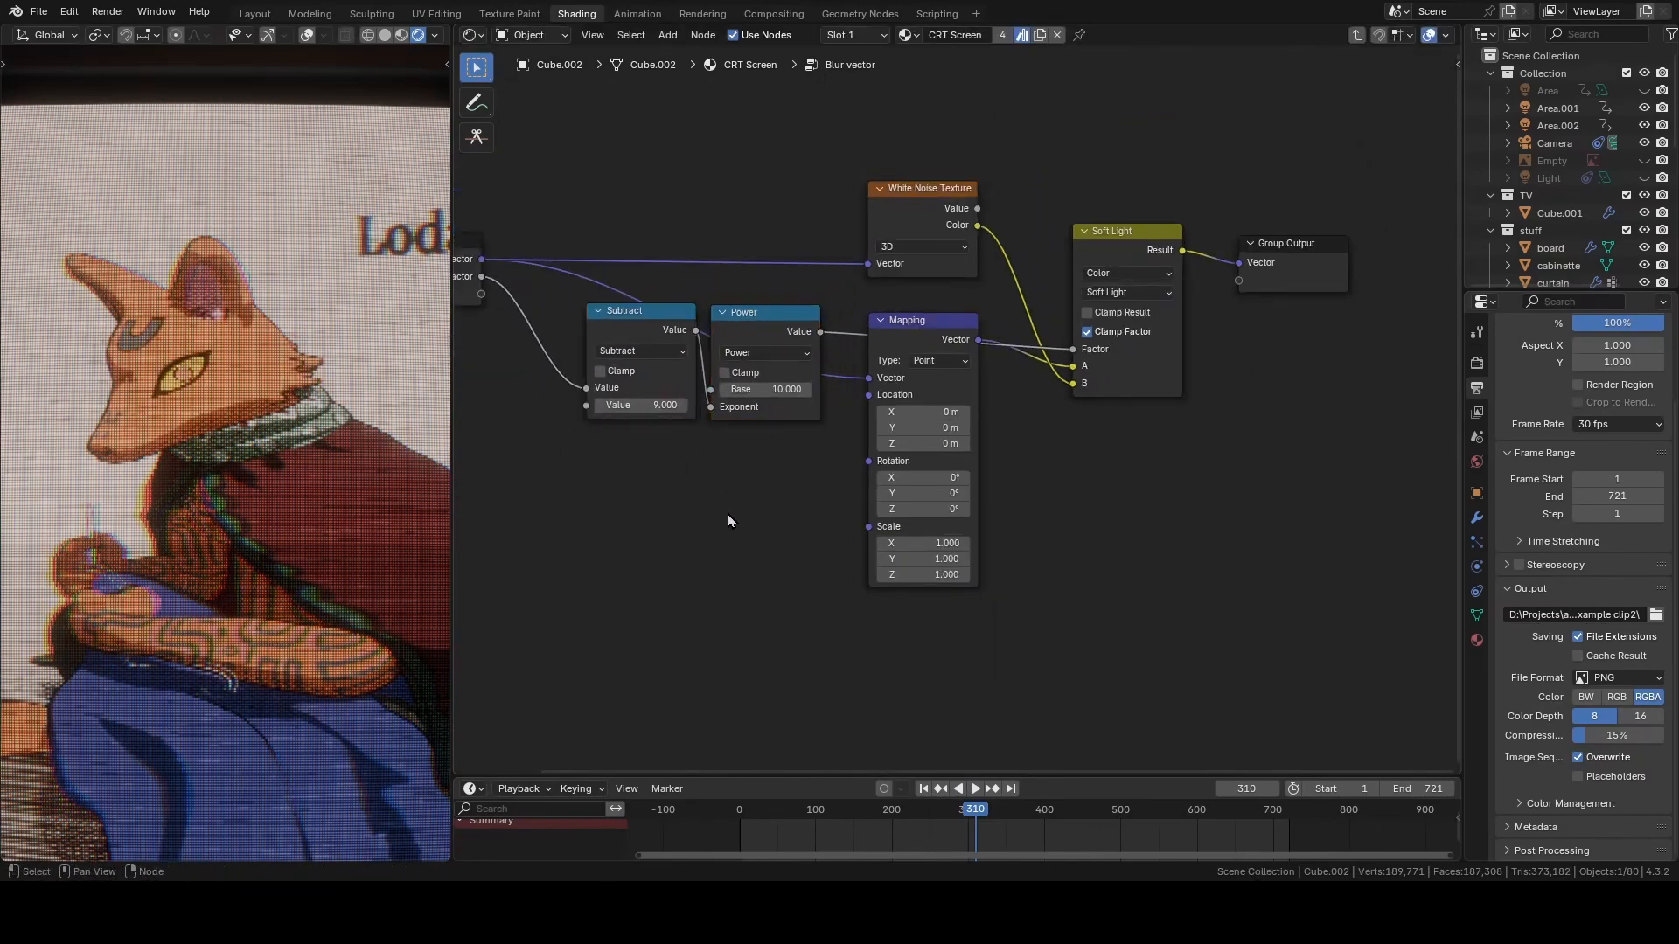
left_click_drag(920, 209, 918, 204)
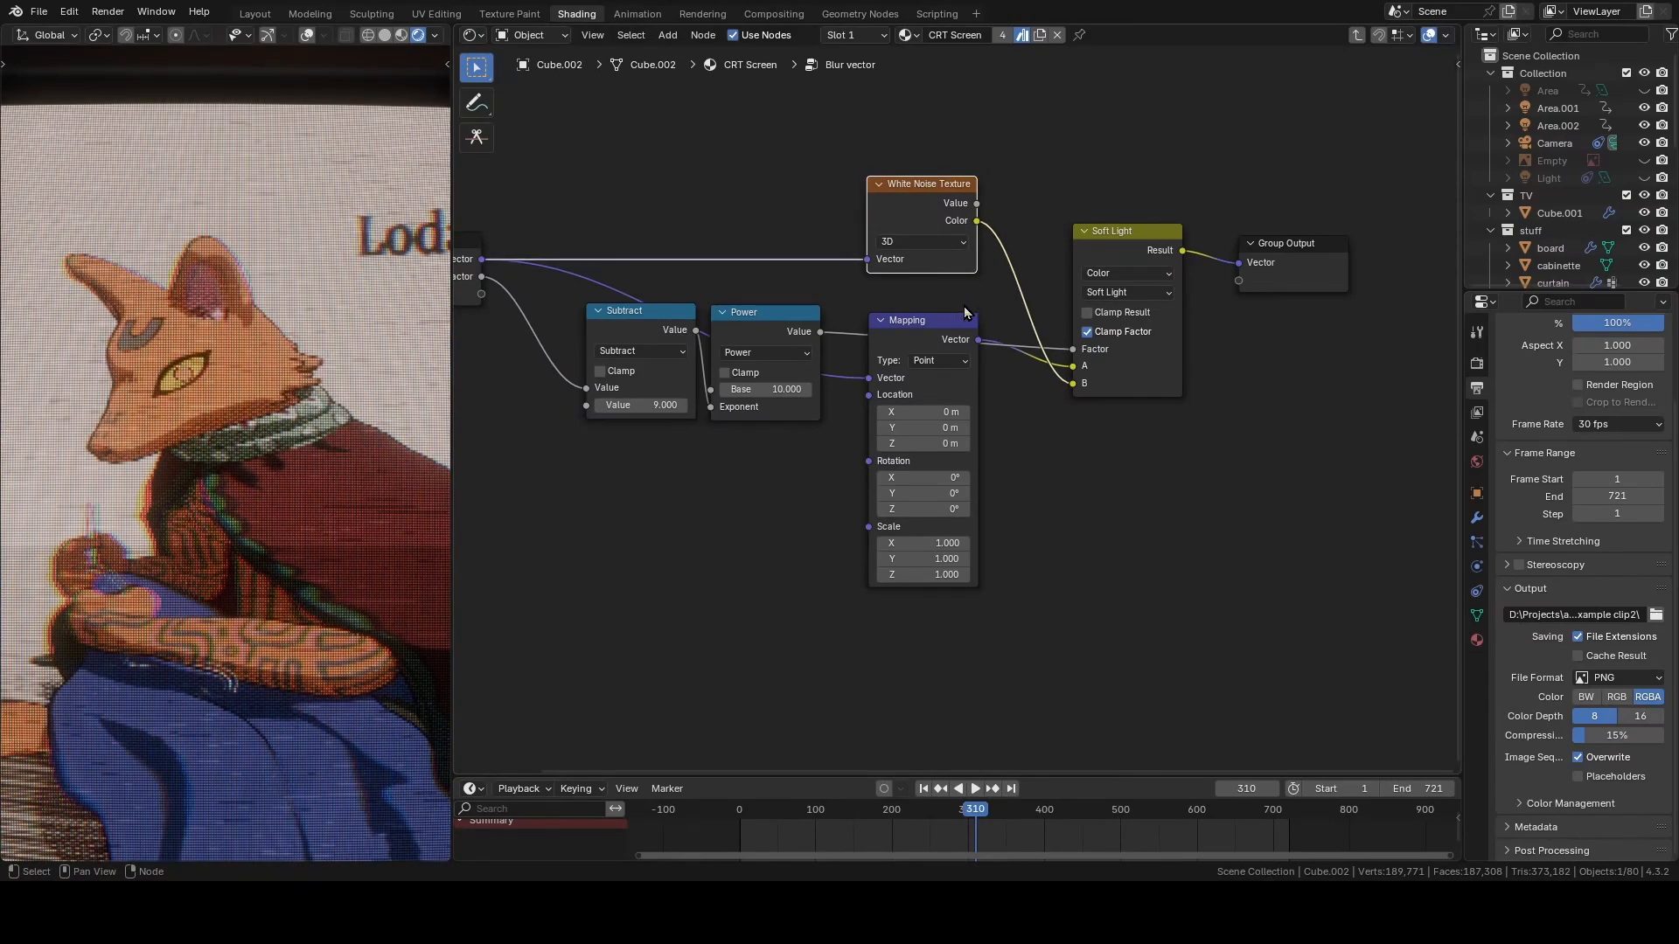
- Leave the Blur vector group, set its Factor to 8.025 and check the dithered blur during playback
key("Tab")
left_click_drag(826, 381, 908, 381)
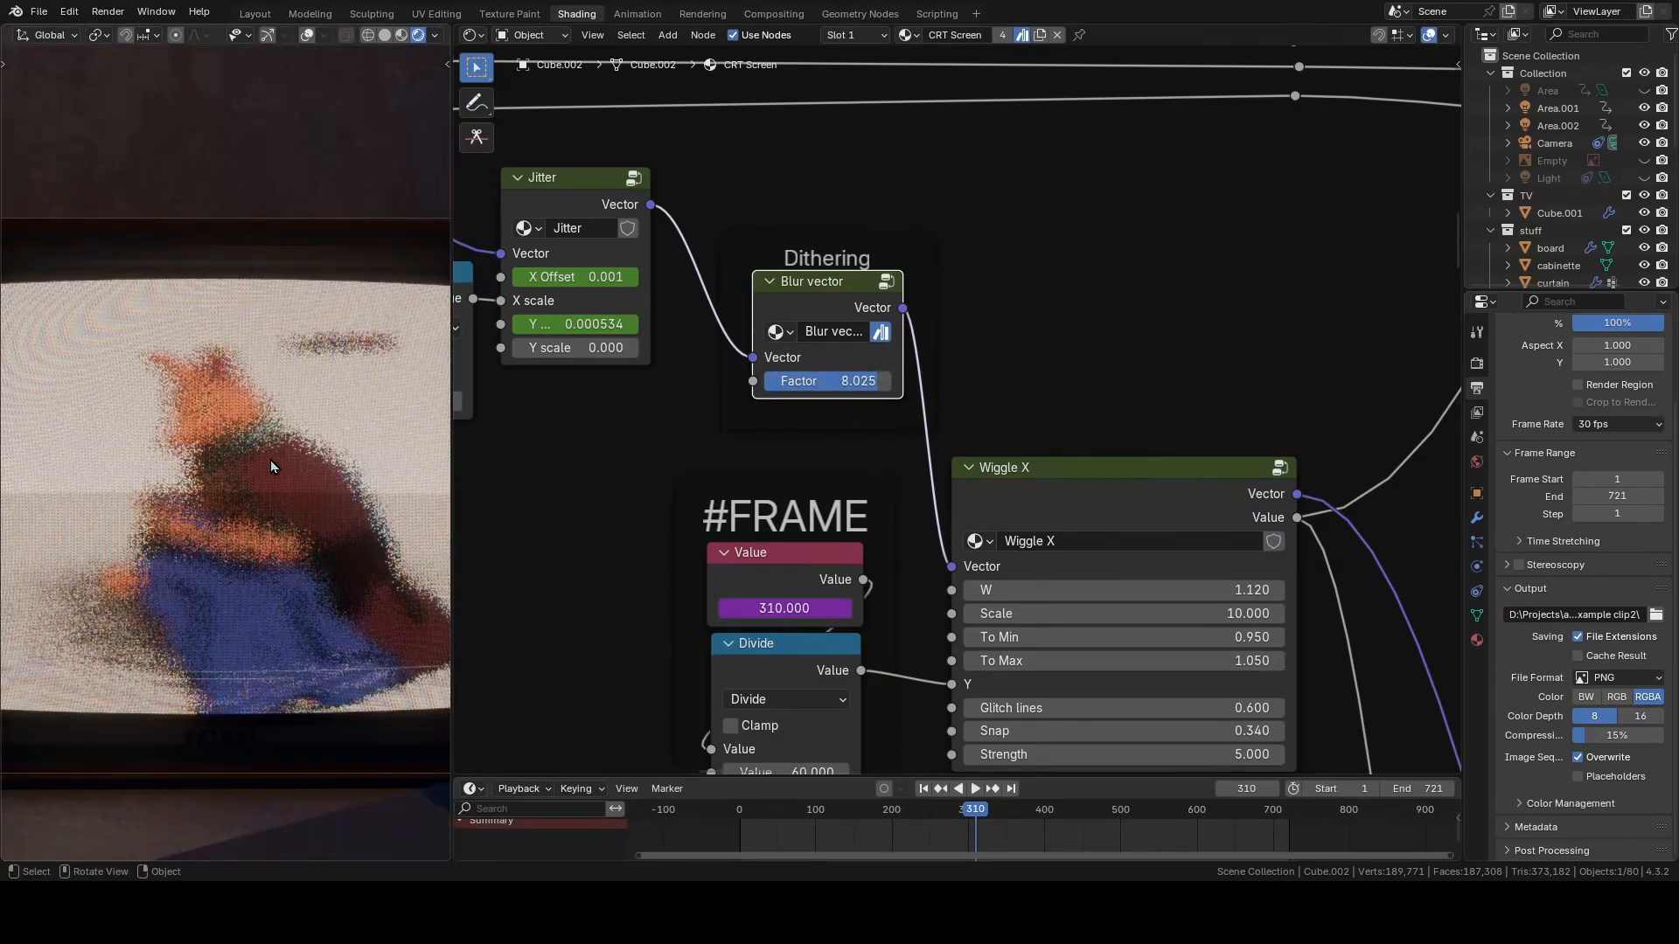
key("space")
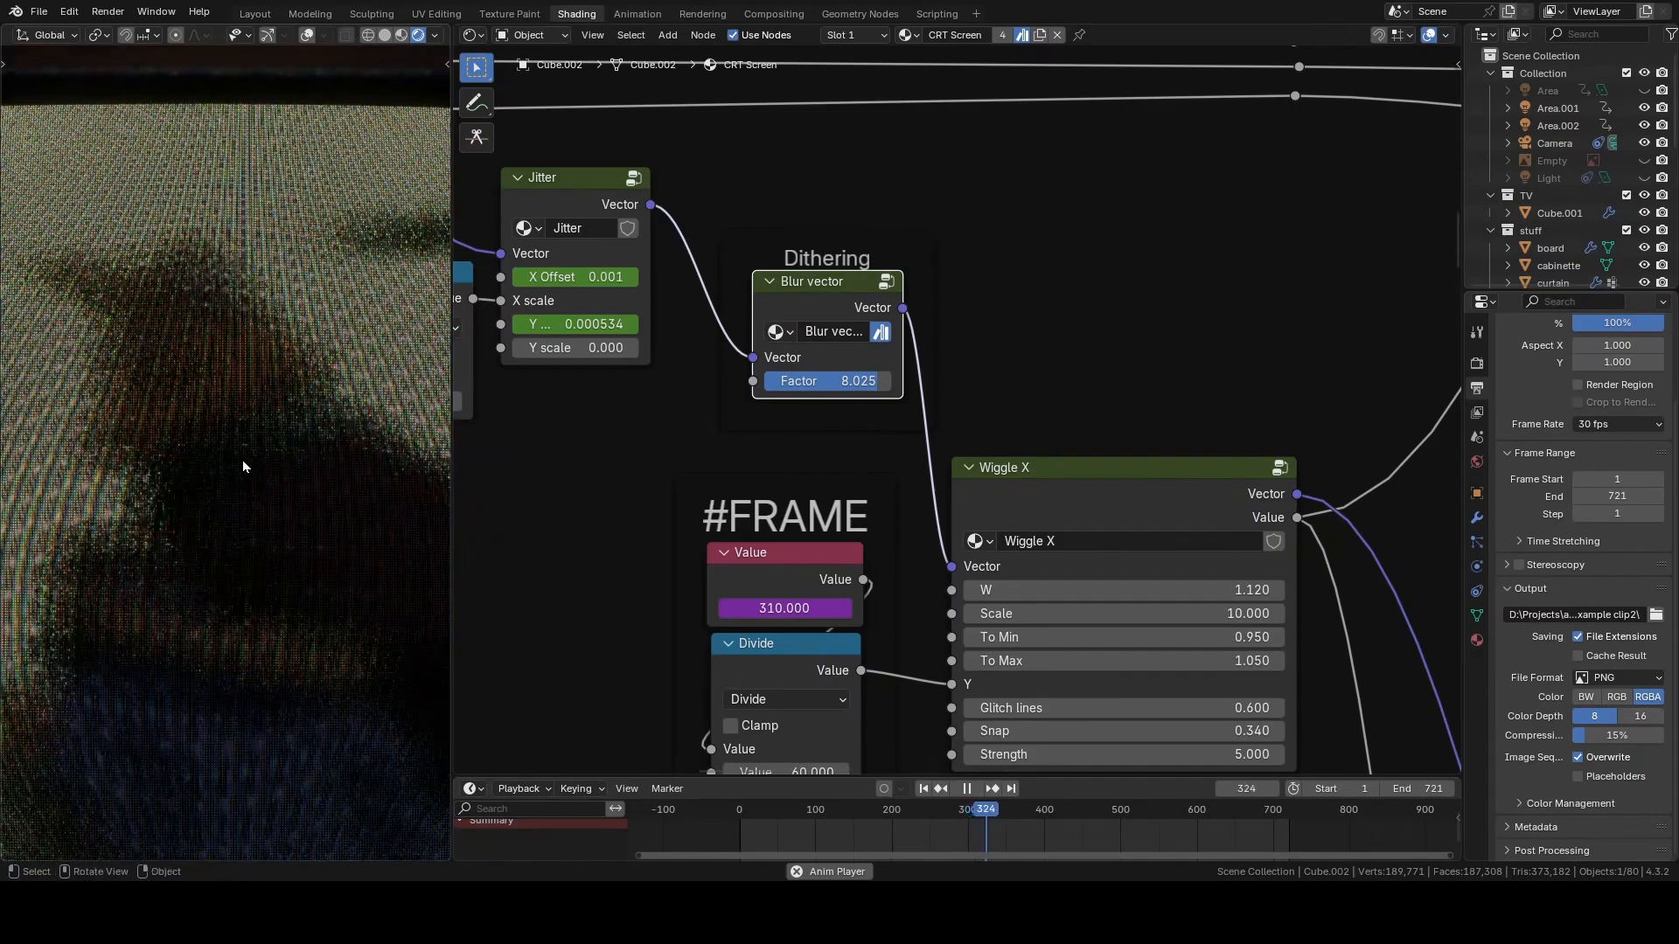
key("space")
- Inside the Blur vector group, move the Subtract node away from the Power node and cut the link between them
key("Tab")
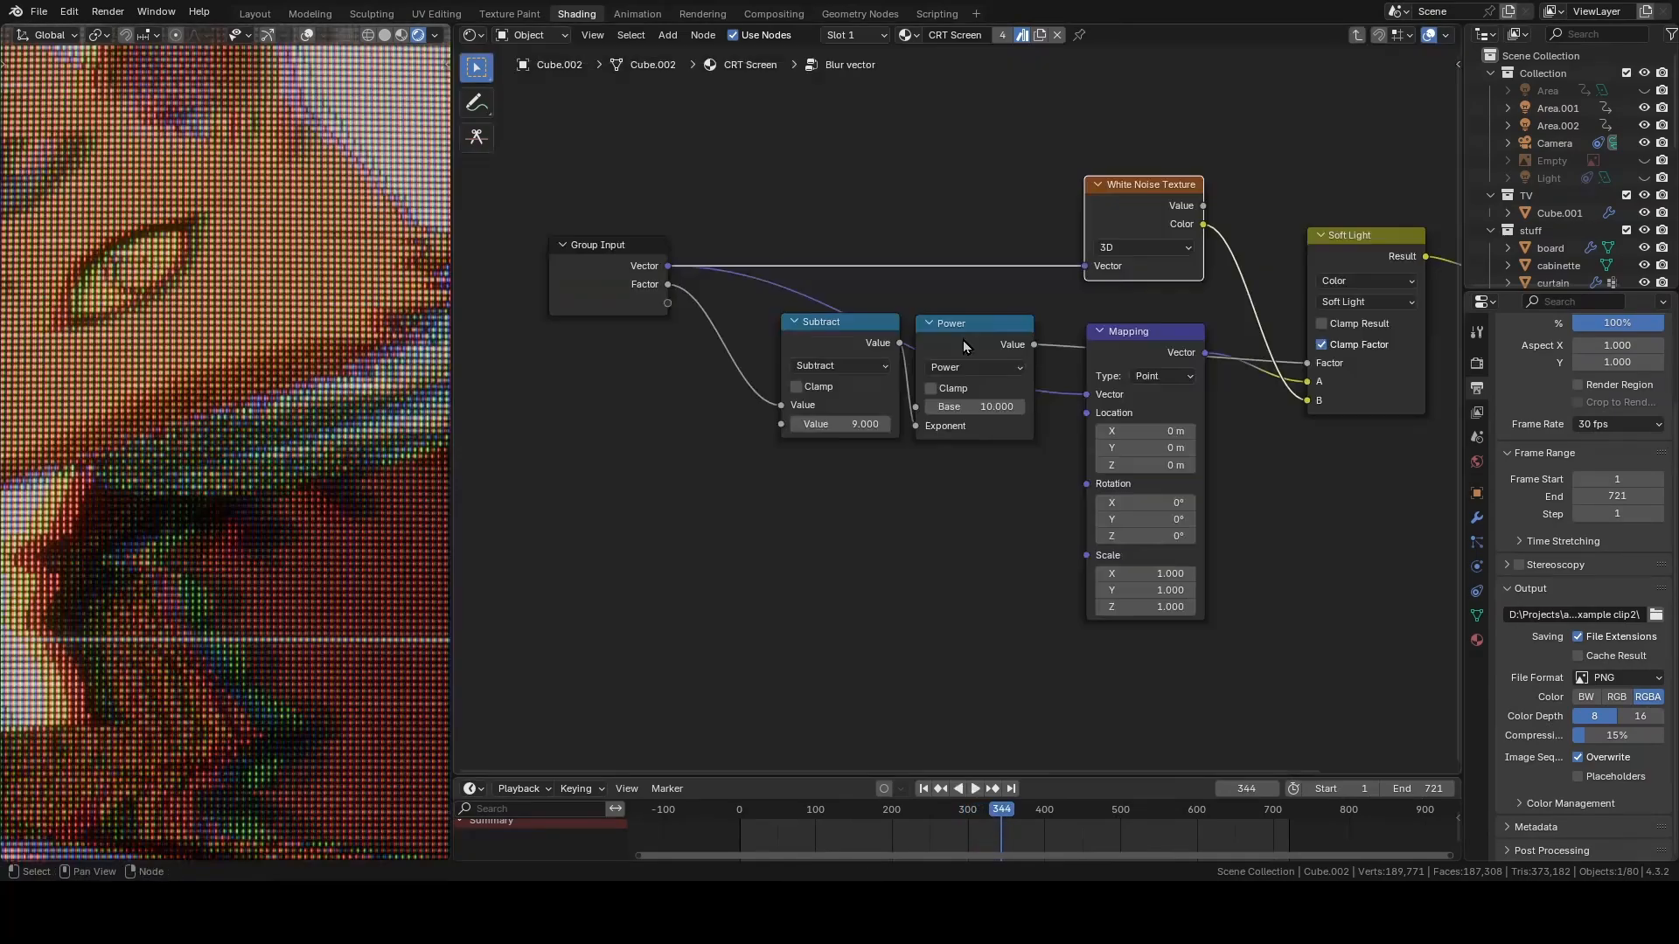
left_click(962, 334)
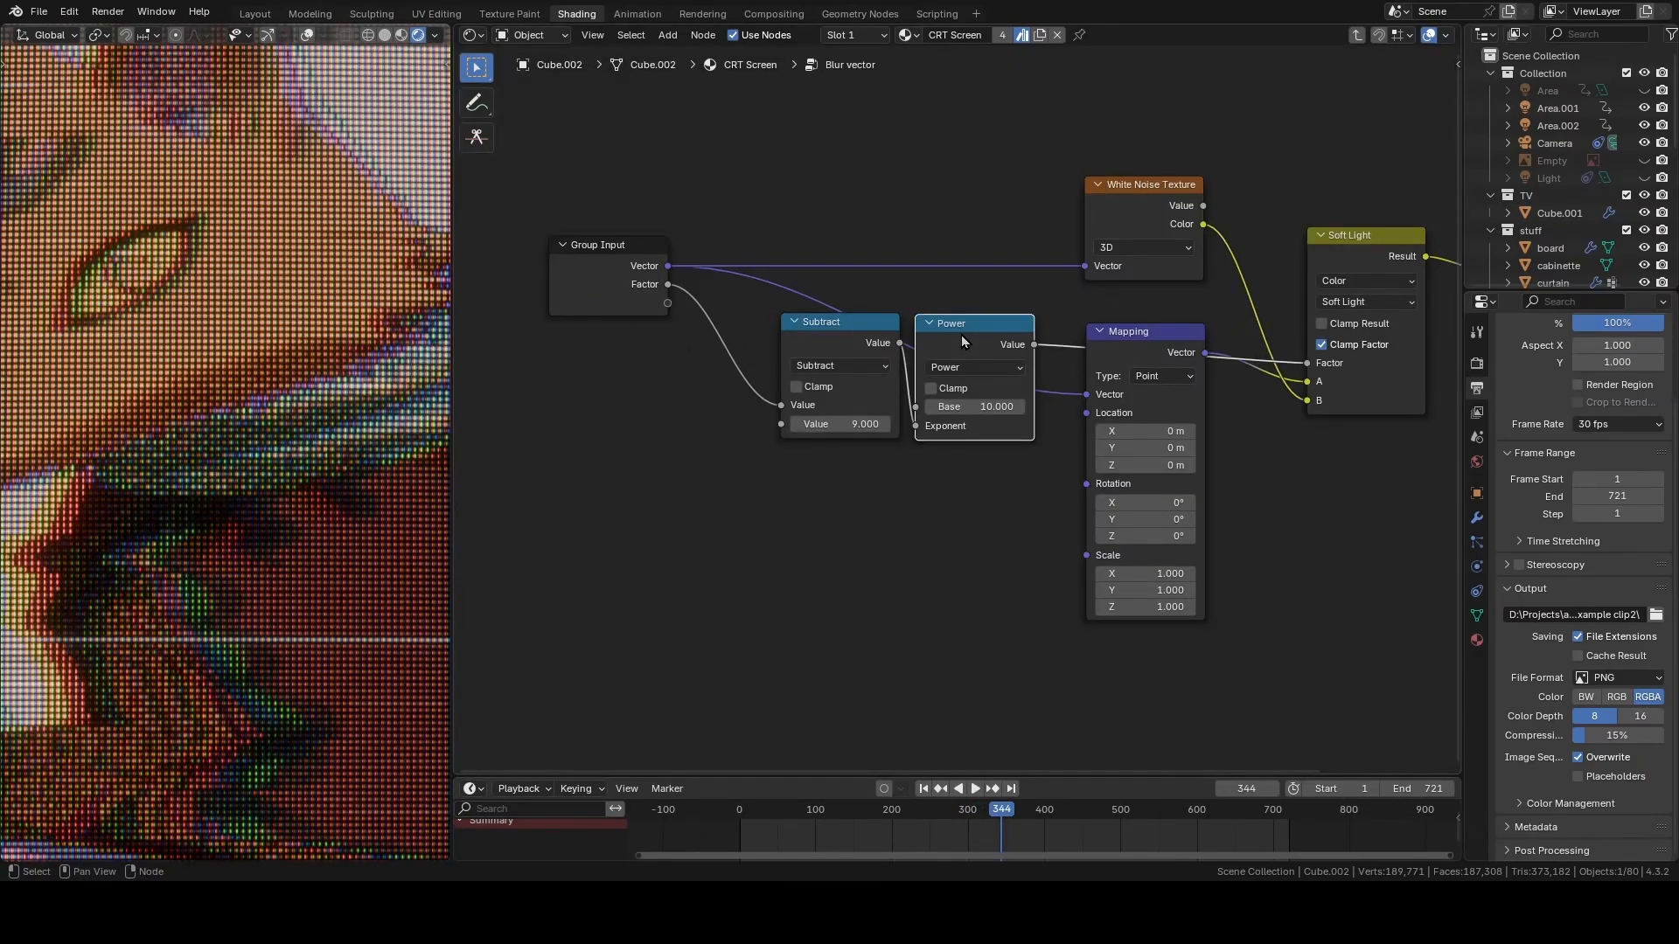
left_click(948, 518)
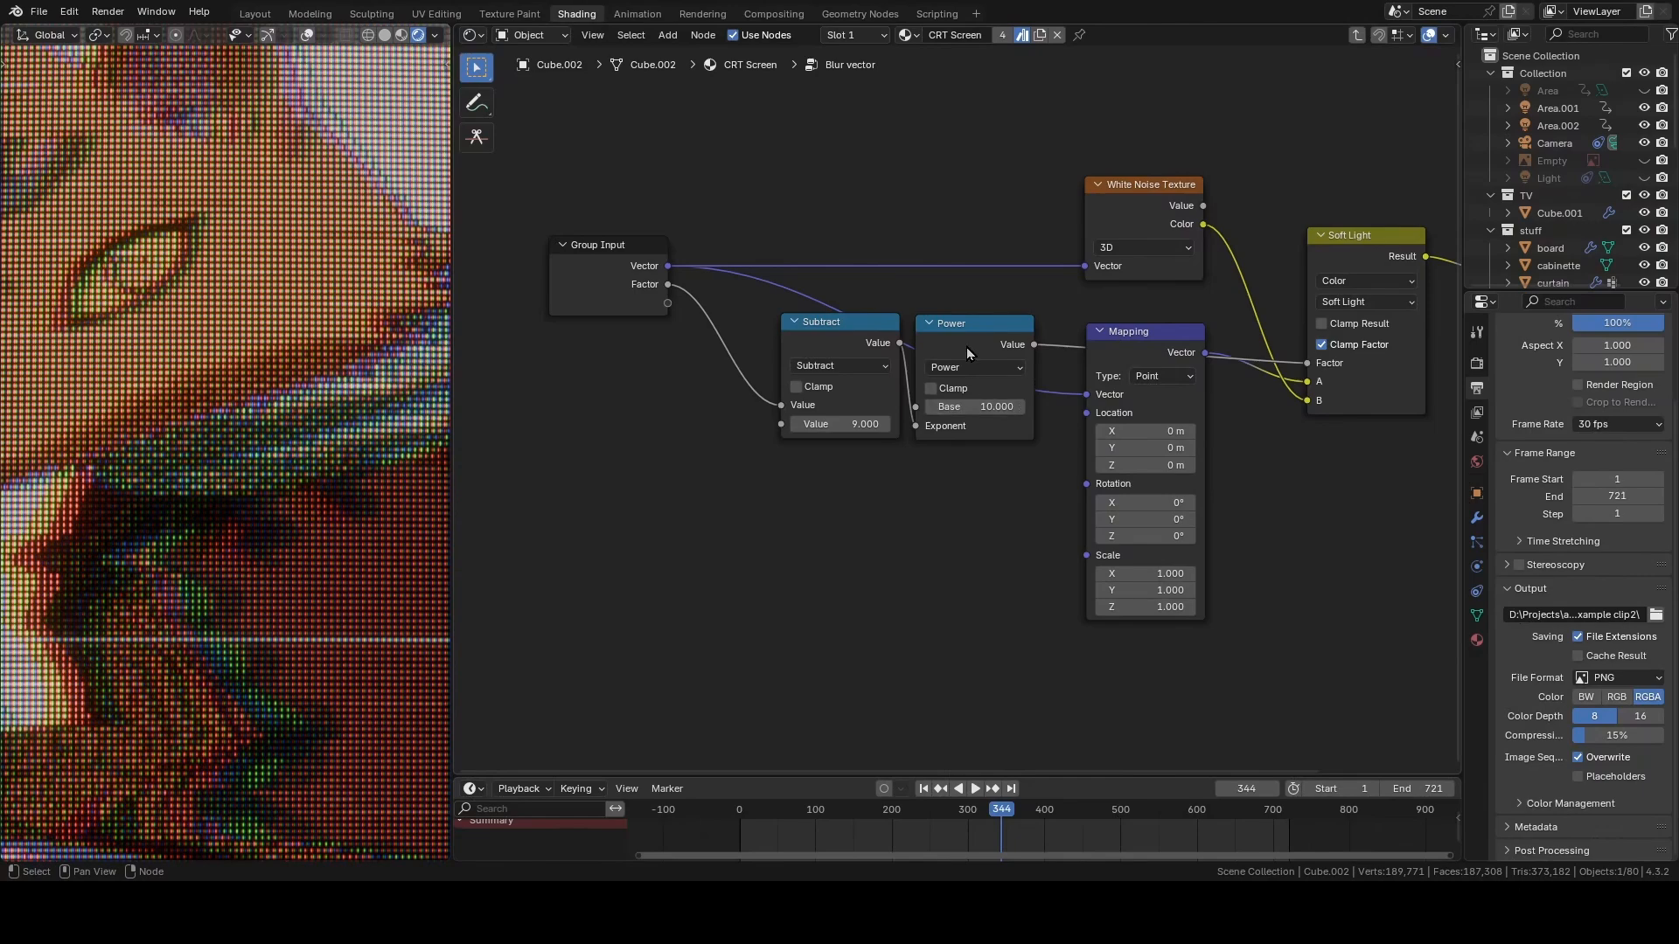
left_click_drag(818, 350, 734, 392)
right_click_drag(868, 370, 866, 437, "ctrl")
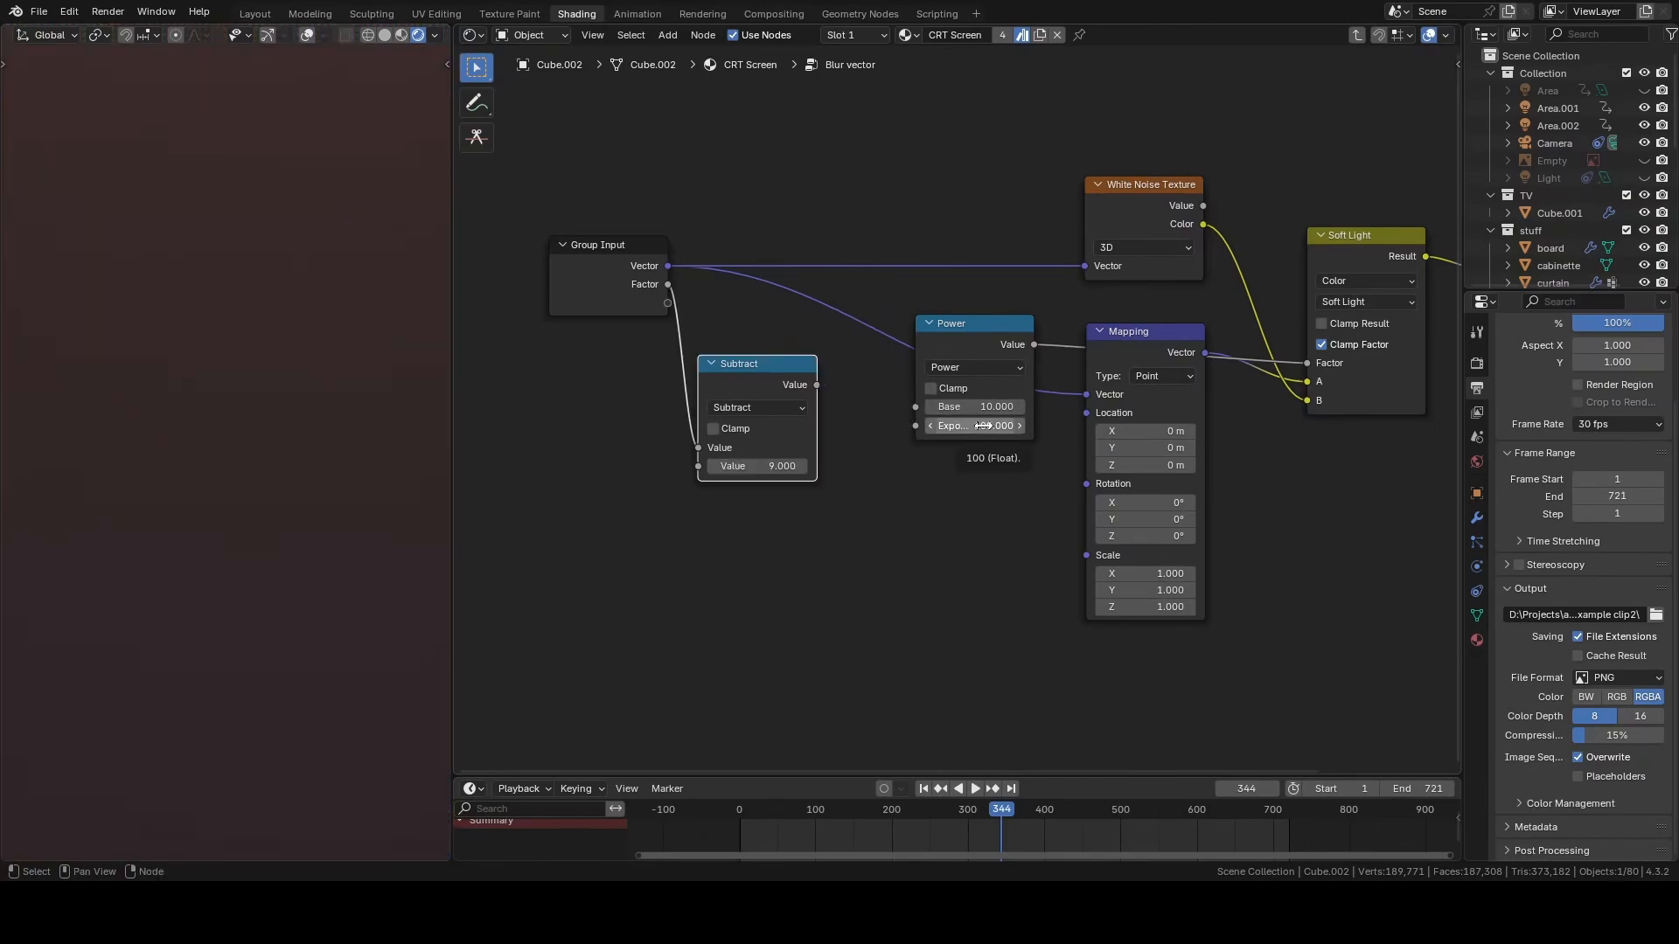
- Set the Power node's Exponent to -1
left_click(983, 426)
type("-")
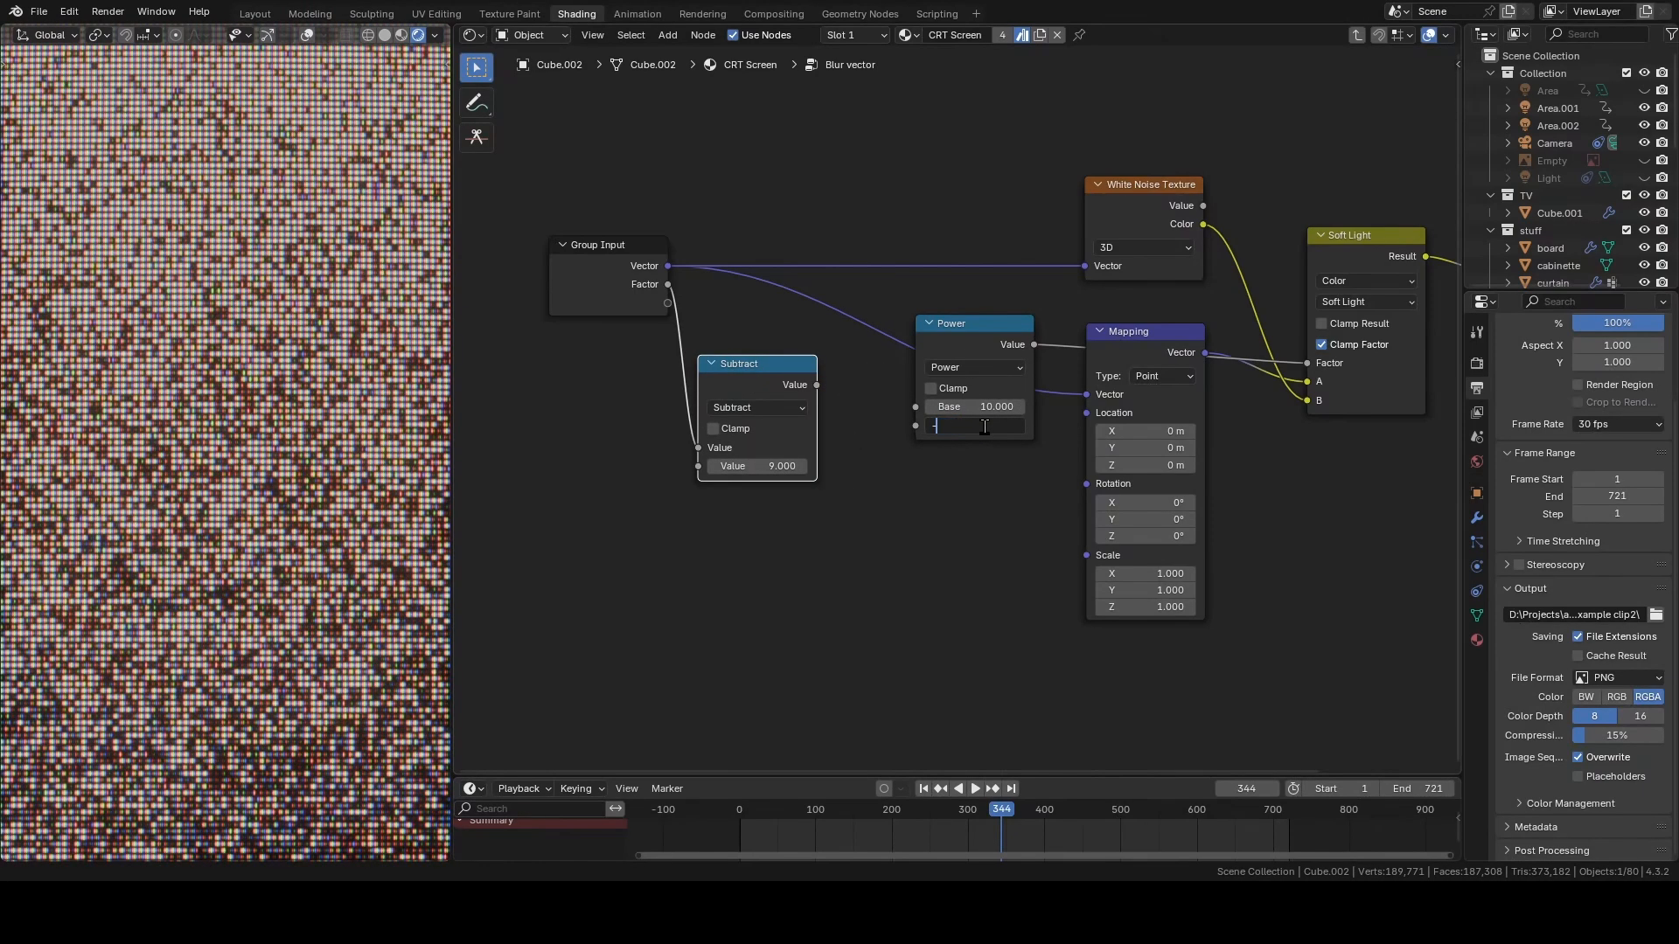
type("1")
key("Return")
- Lower the Blur vector node's Factor in the main CRT Screen tree and reopen the group
key("Tab")
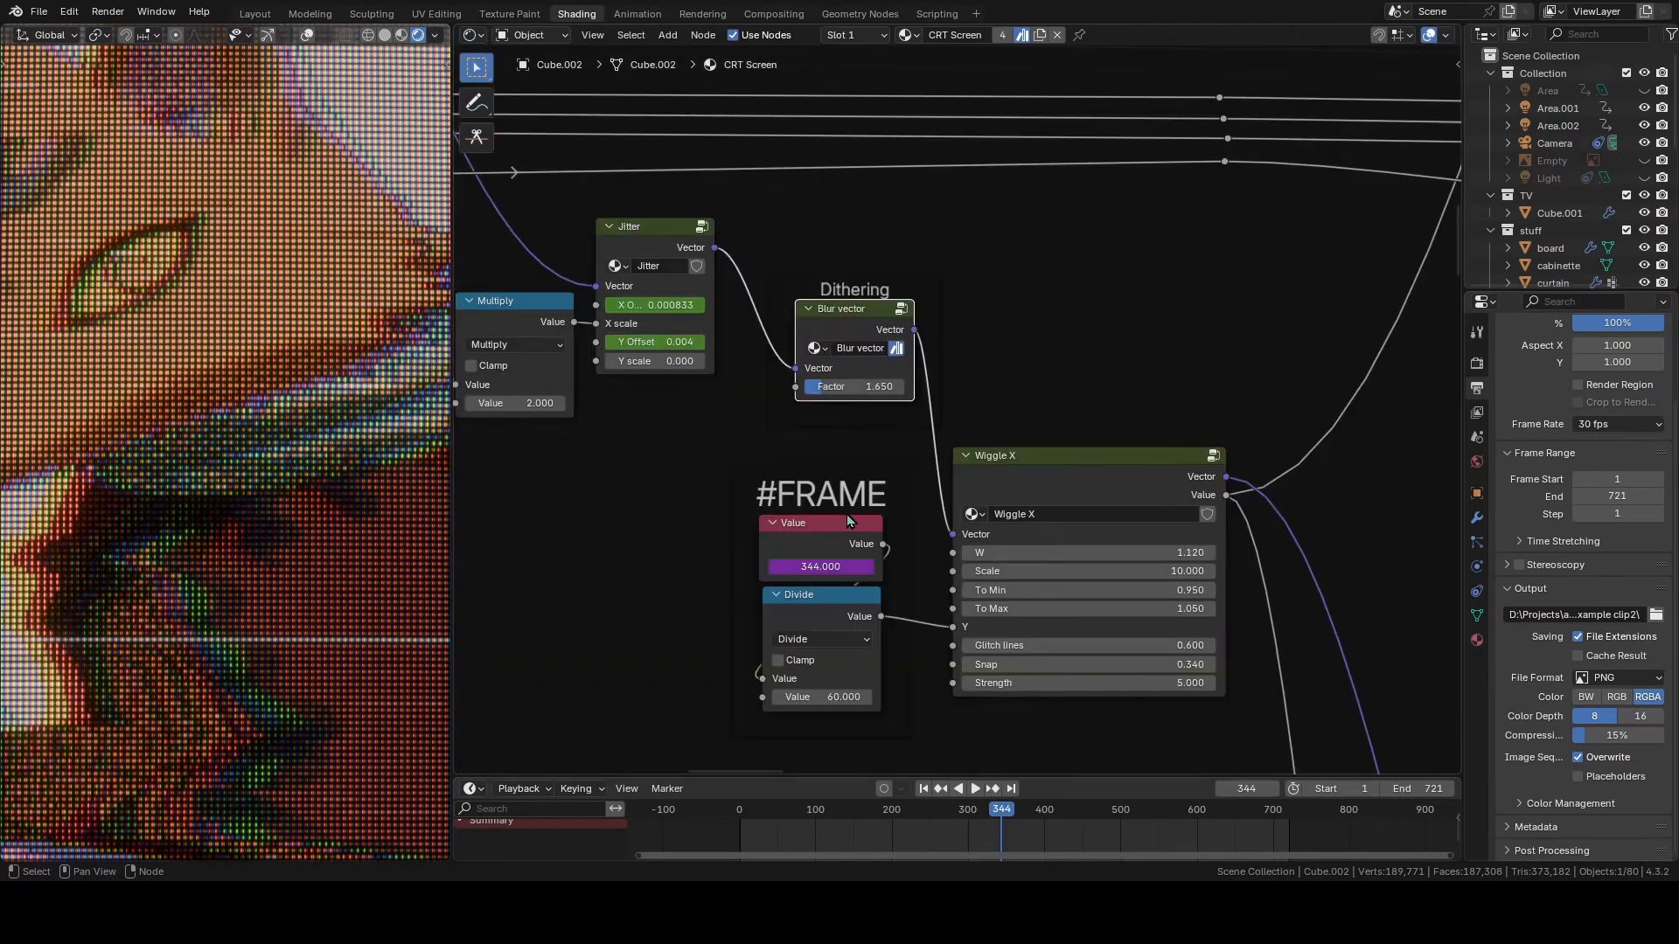
left_click_drag(849, 393, 804, 391)
key("Tab")
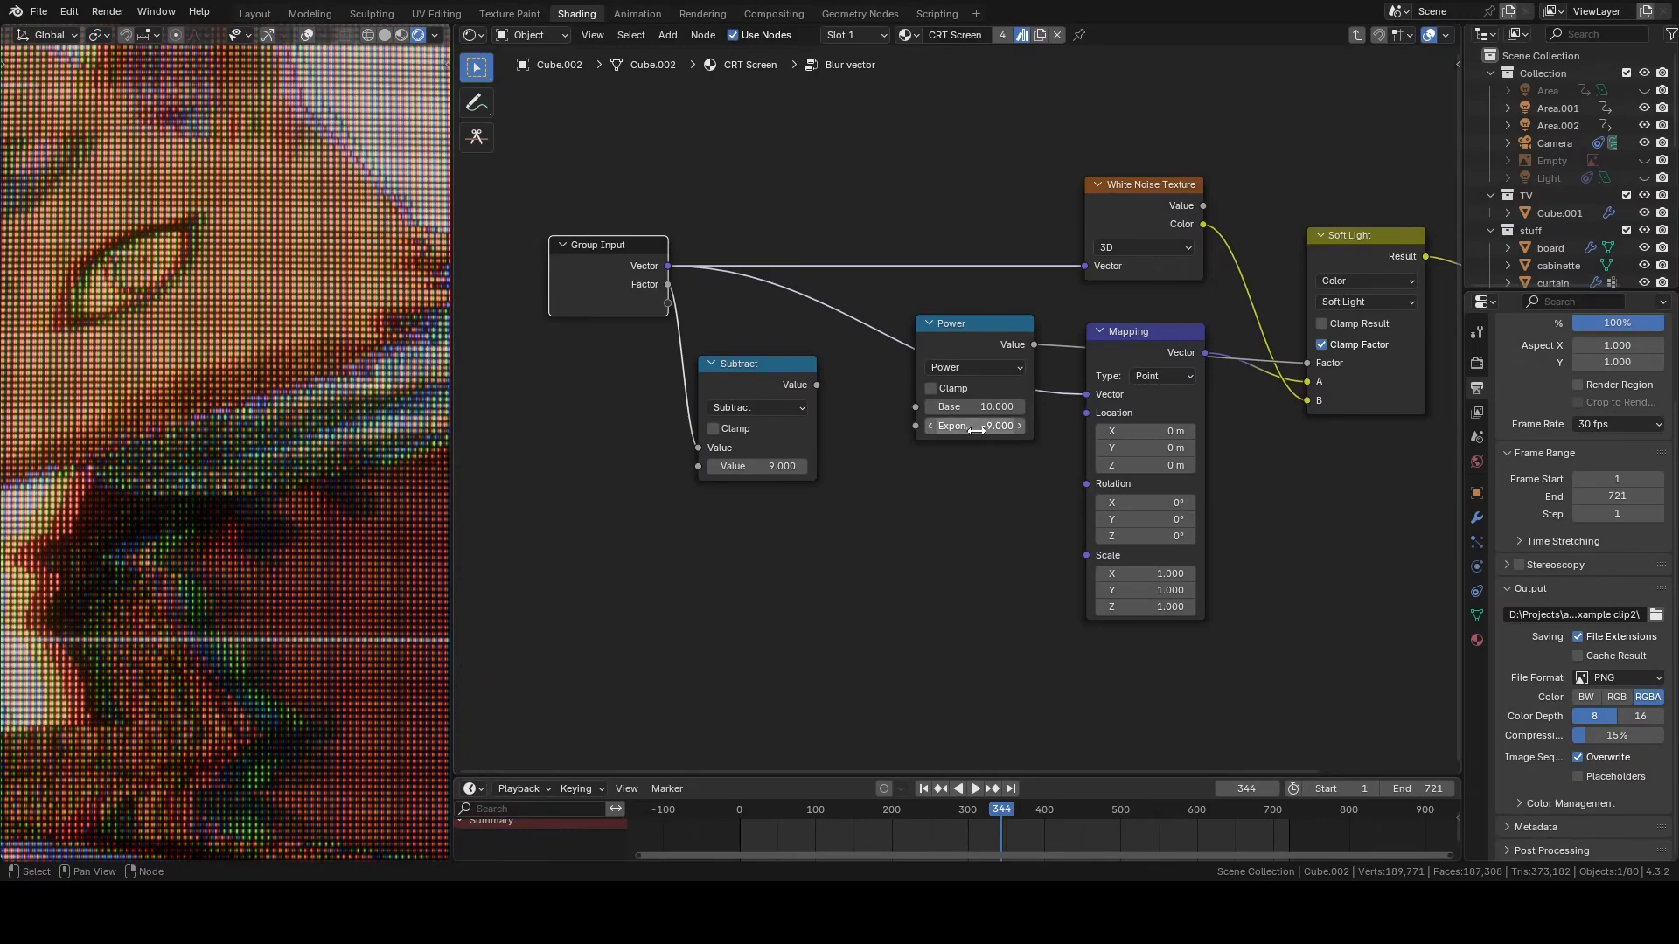
- Check the TV image from different distances and raise the Power node's Exponent to -2
scroll(200, 337, "down", 6)
scroll(224, 339, "up", 7)
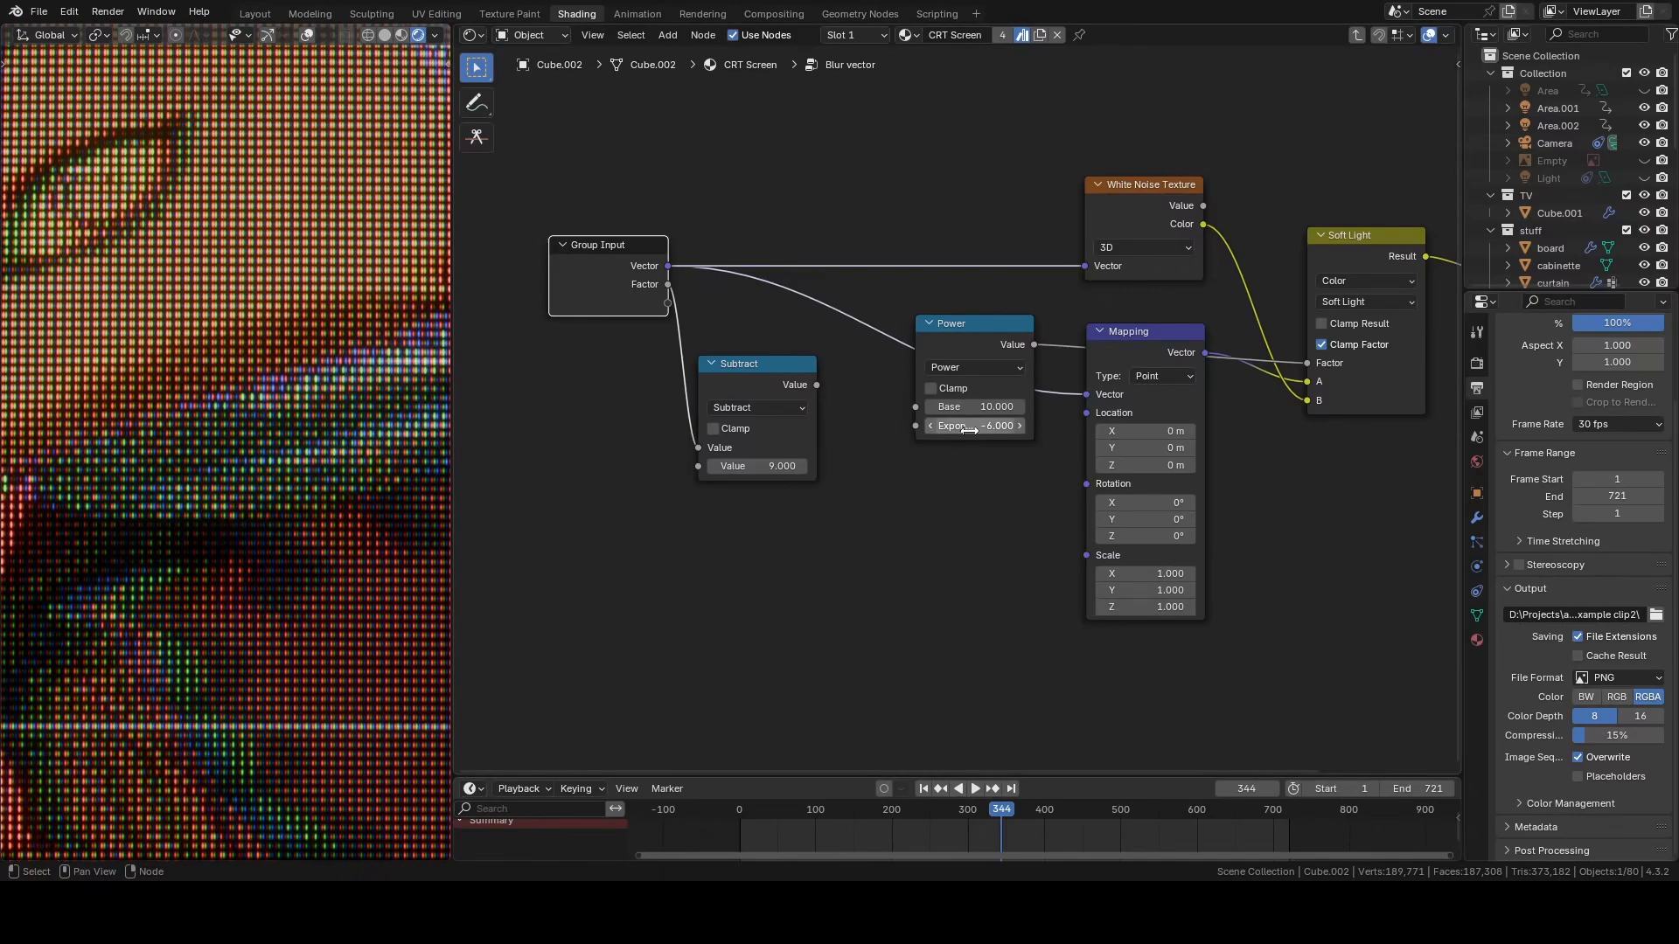
left_click_drag(974, 426, 1006, 426)
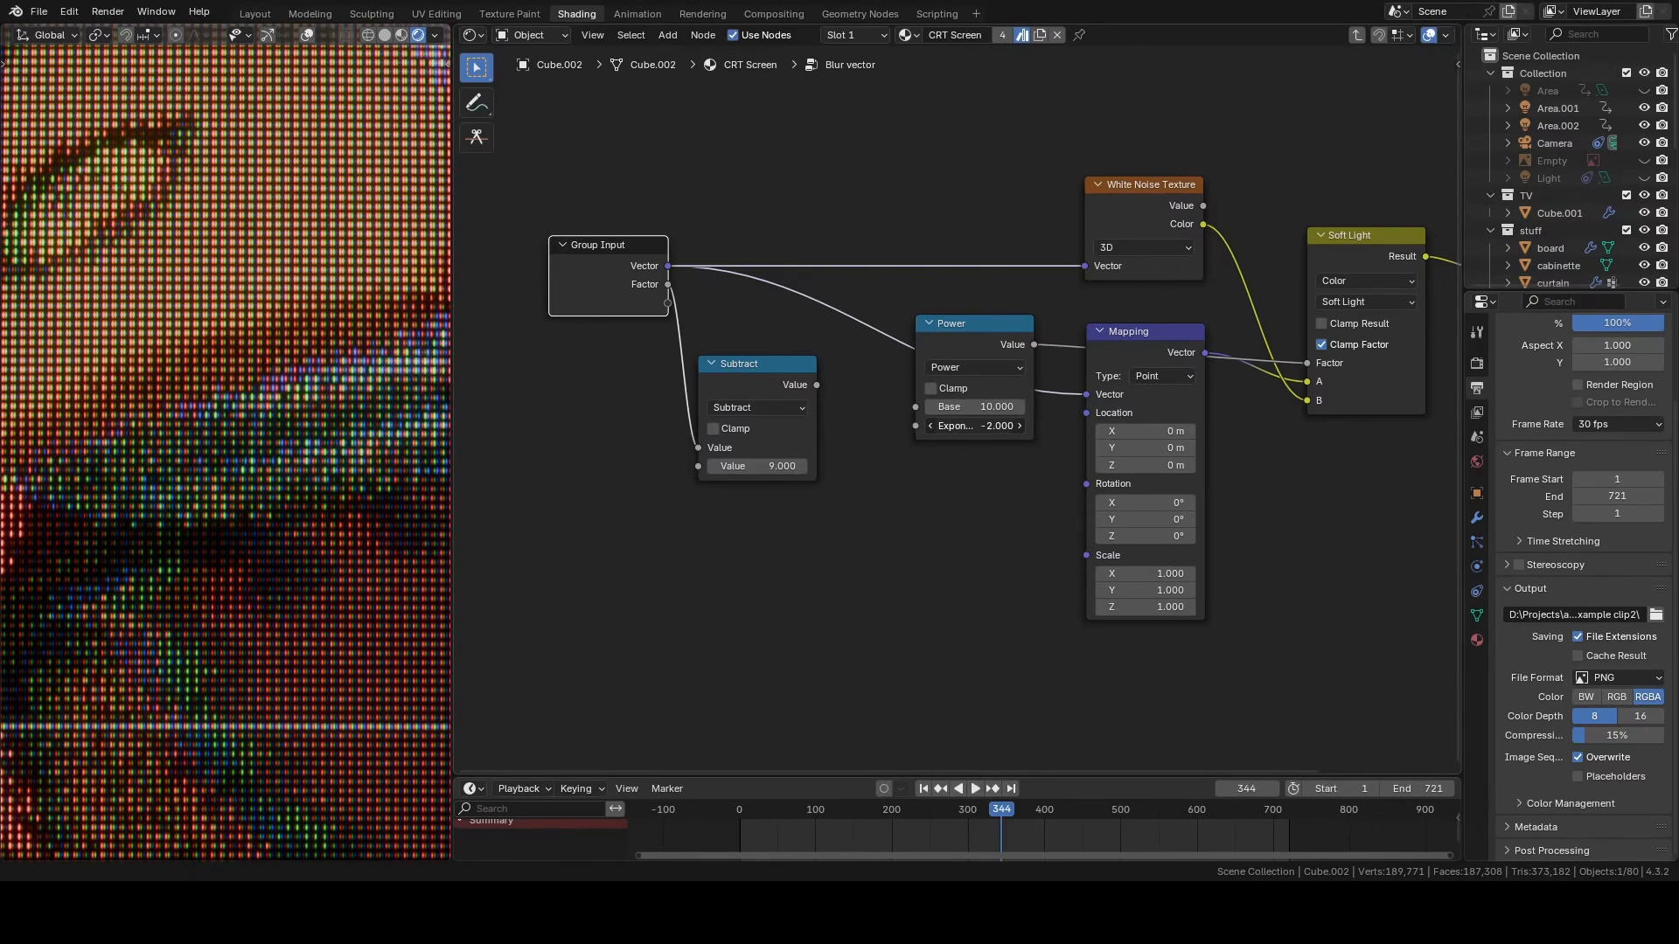
- Check the TV image from different distances and set the Power node's Exponent to -4
scroll(231, 399, "down", 3)
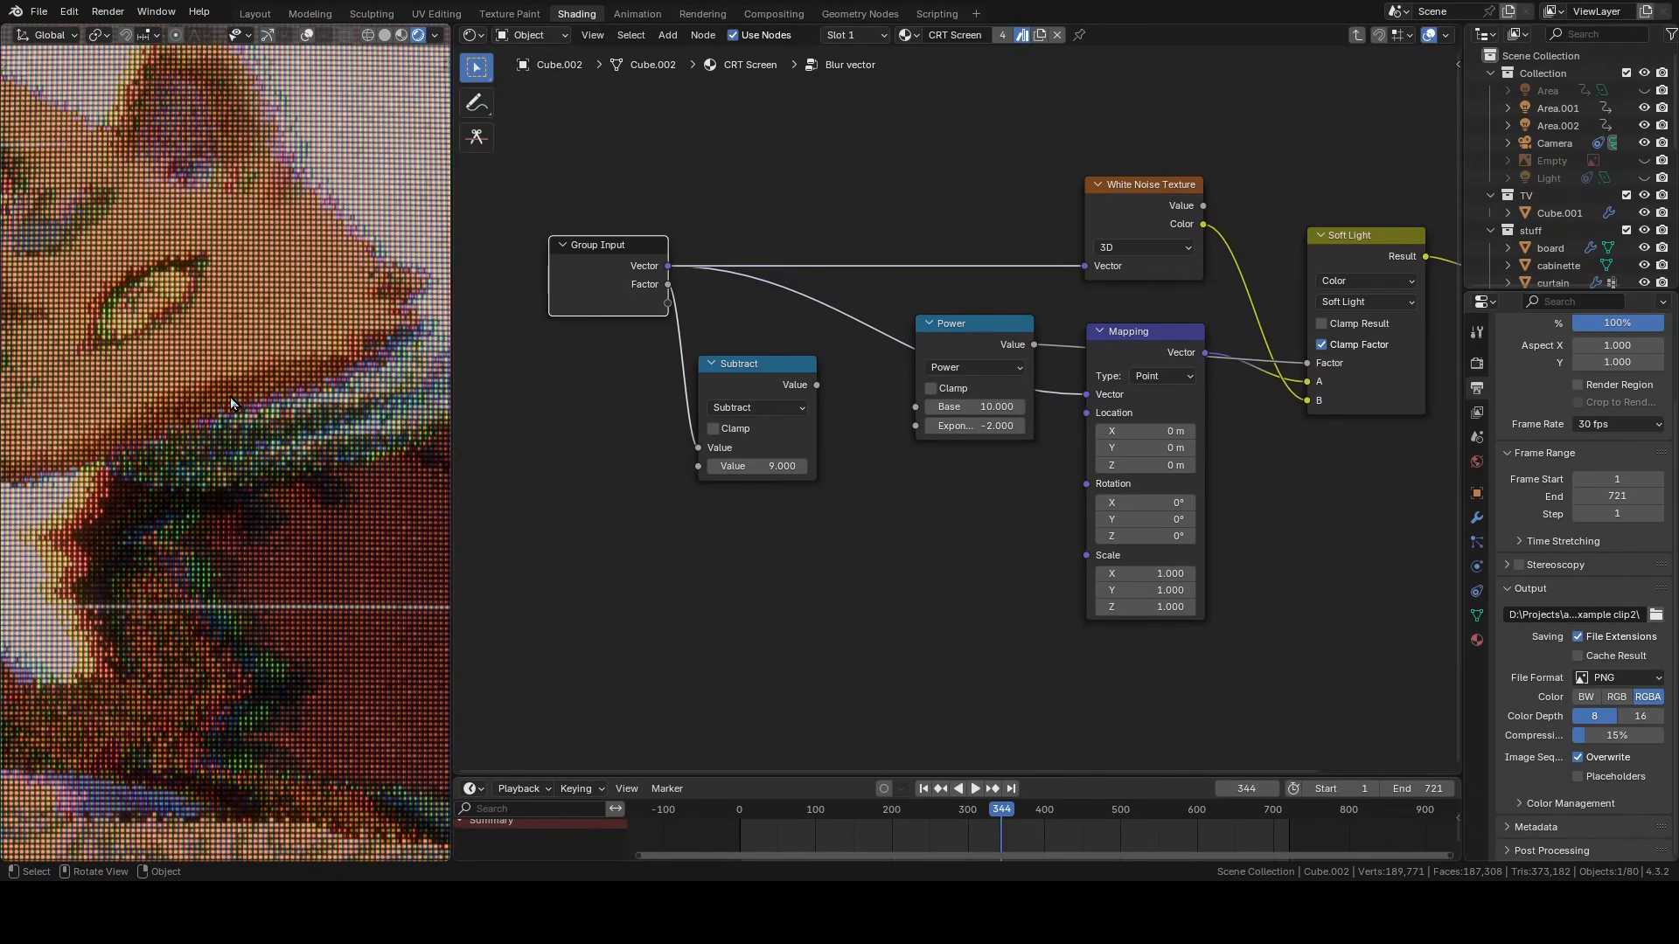
scroll(217, 385, "down", 3)
scroll(217, 385, "up", 3)
mouse_move(991, 426)
left_mouse_down("ctrl")
mouse_move(1010, 426)
mouse_move(972, 426)
left_mouse_up("ctrl")
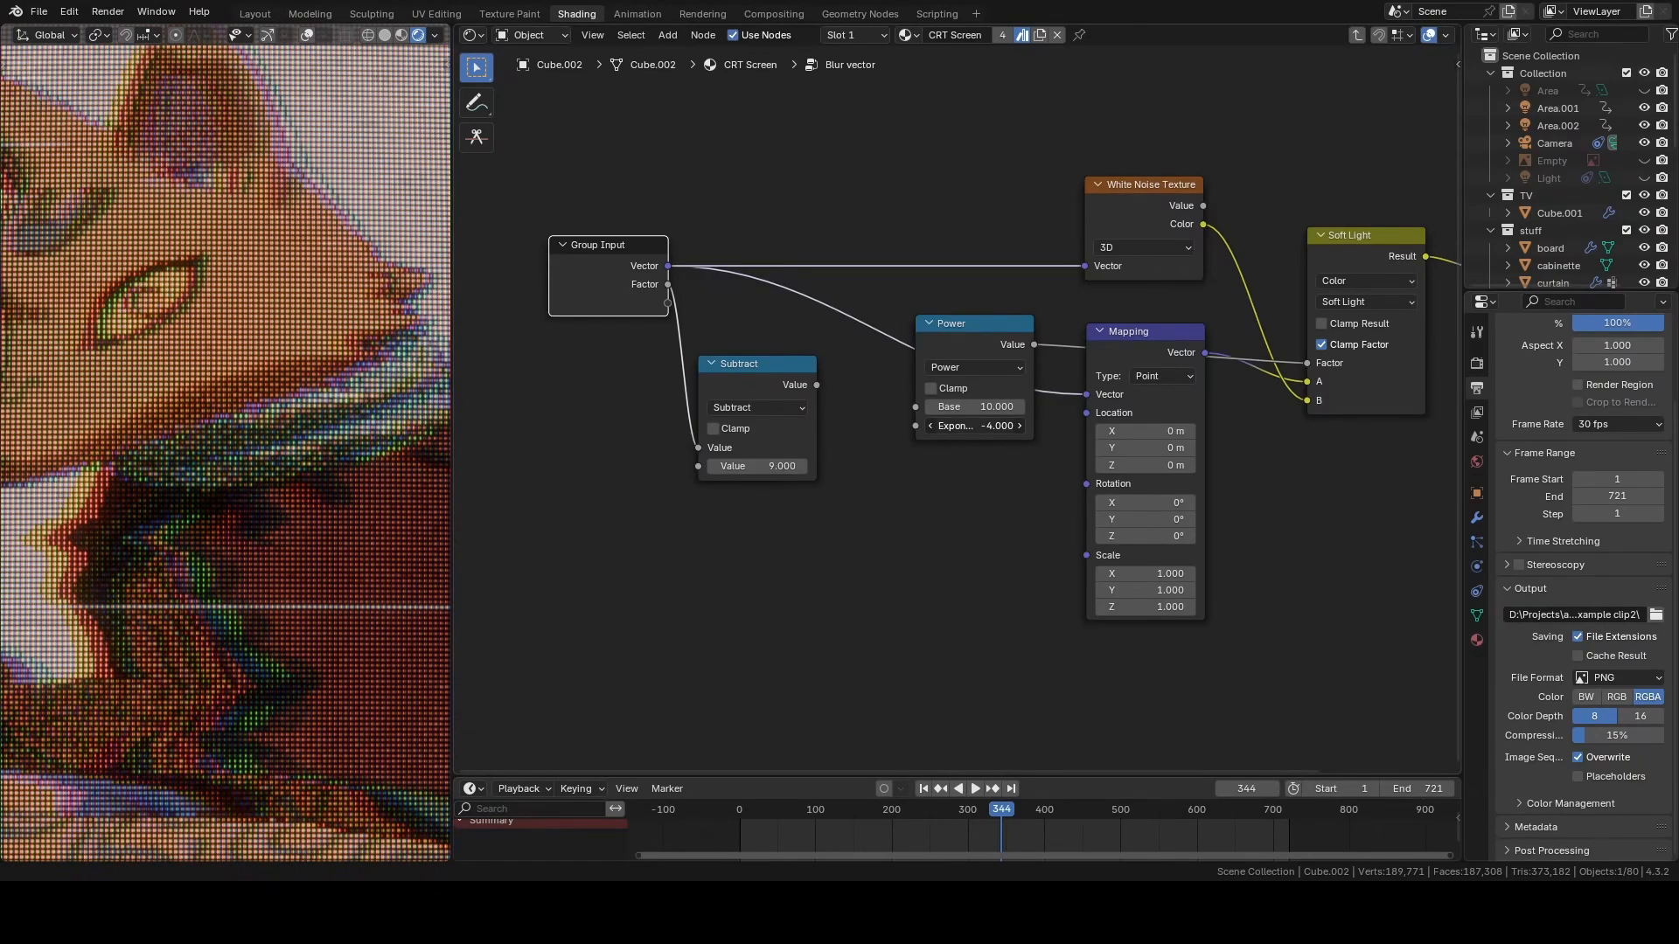
- Reconnect the Subtract node's output to the Power node's Exponent, place it beside Power, and leave the Blur vector group
left_click_drag(786, 374, 916, 425)
left_click_drag(820, 351, 849, 335)
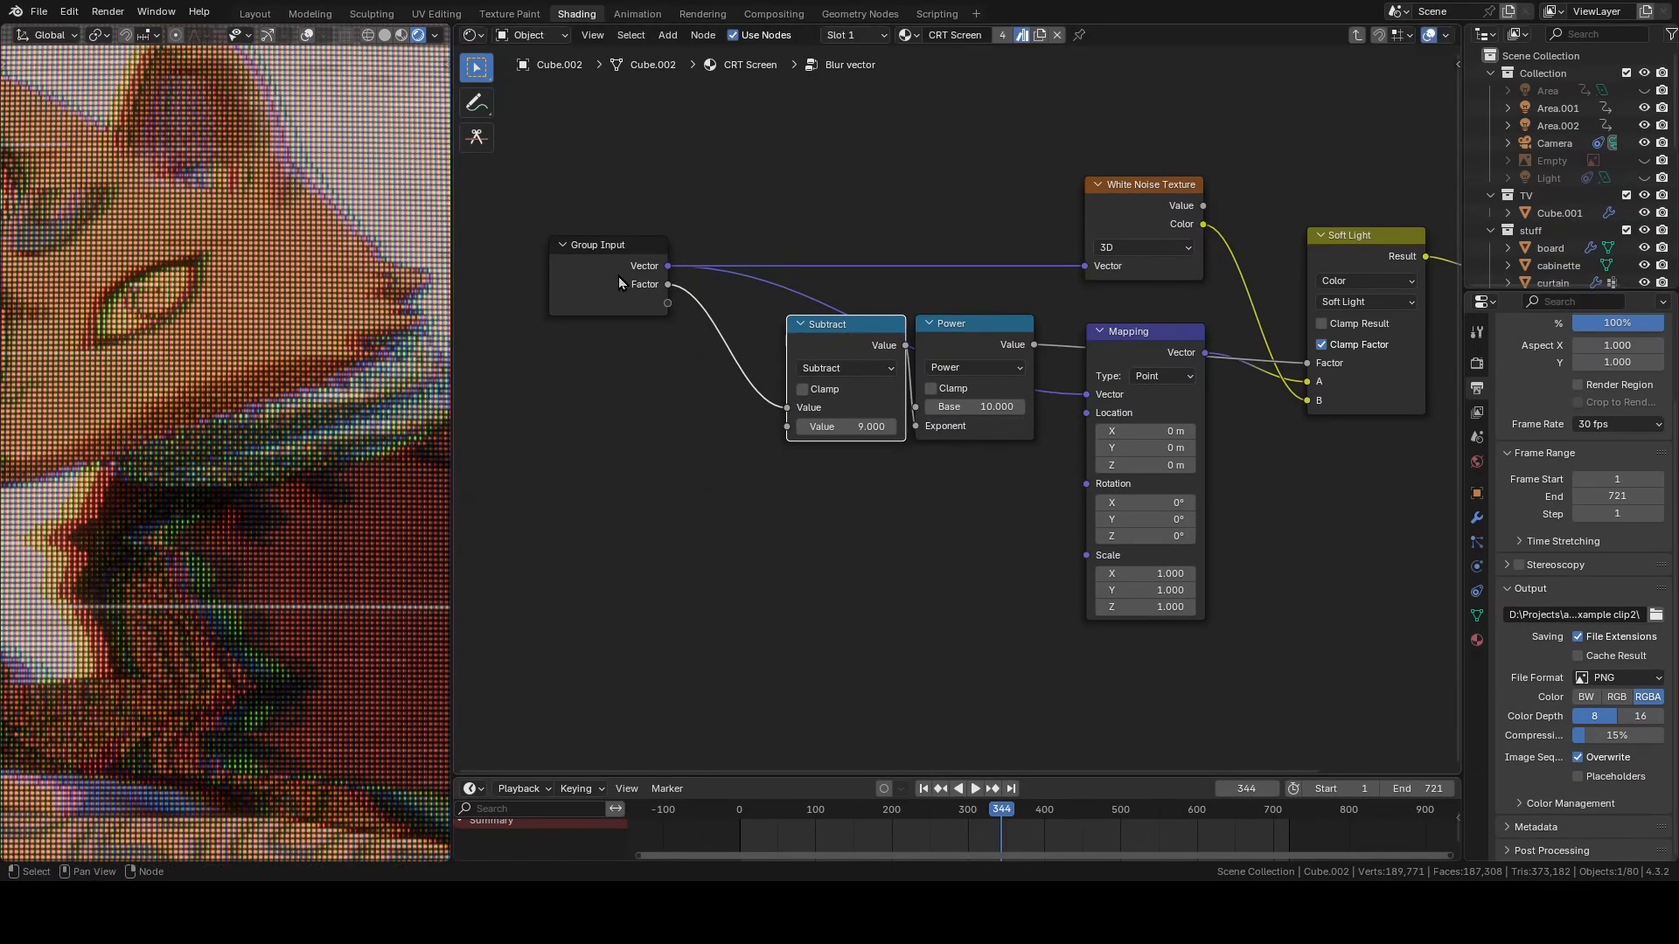
left_click_drag(617, 276, 694, 276)
key("Tab")
- Set the Blur vector node's Factor to 5.7 and check the dithering on the TV image up close
scroll(717, 503, "down", 6)
scroll(726, 499, "left", 2, "ctrl")
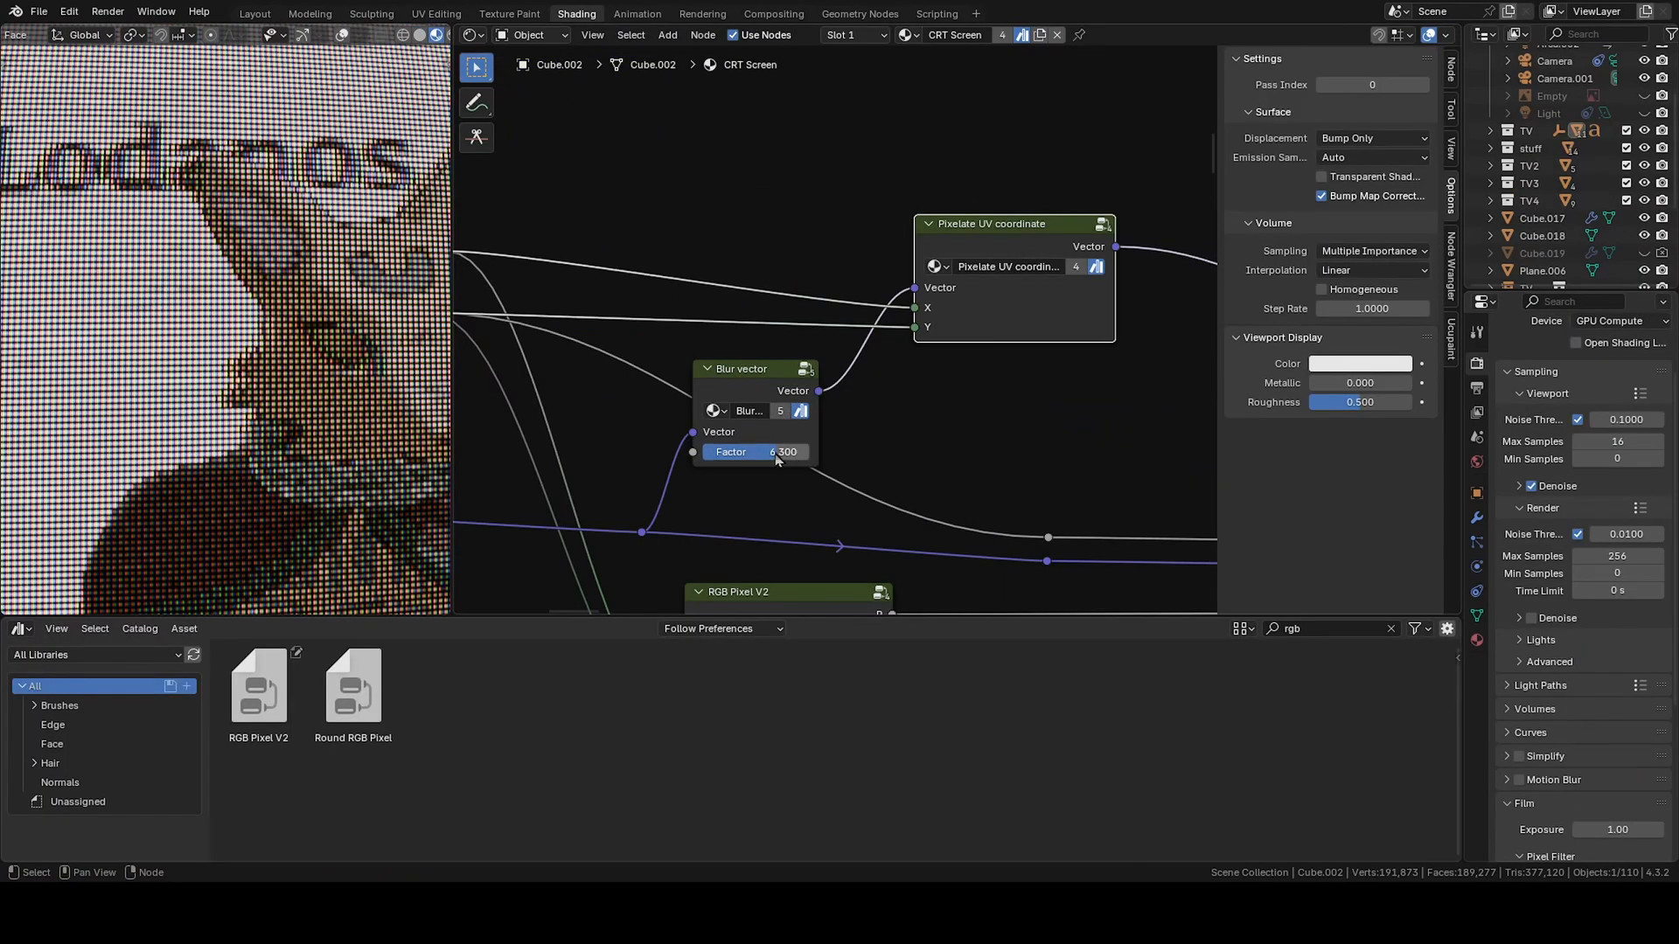
left_click_drag(773, 452, 761, 452)
scroll(322, 340, "up", 5)
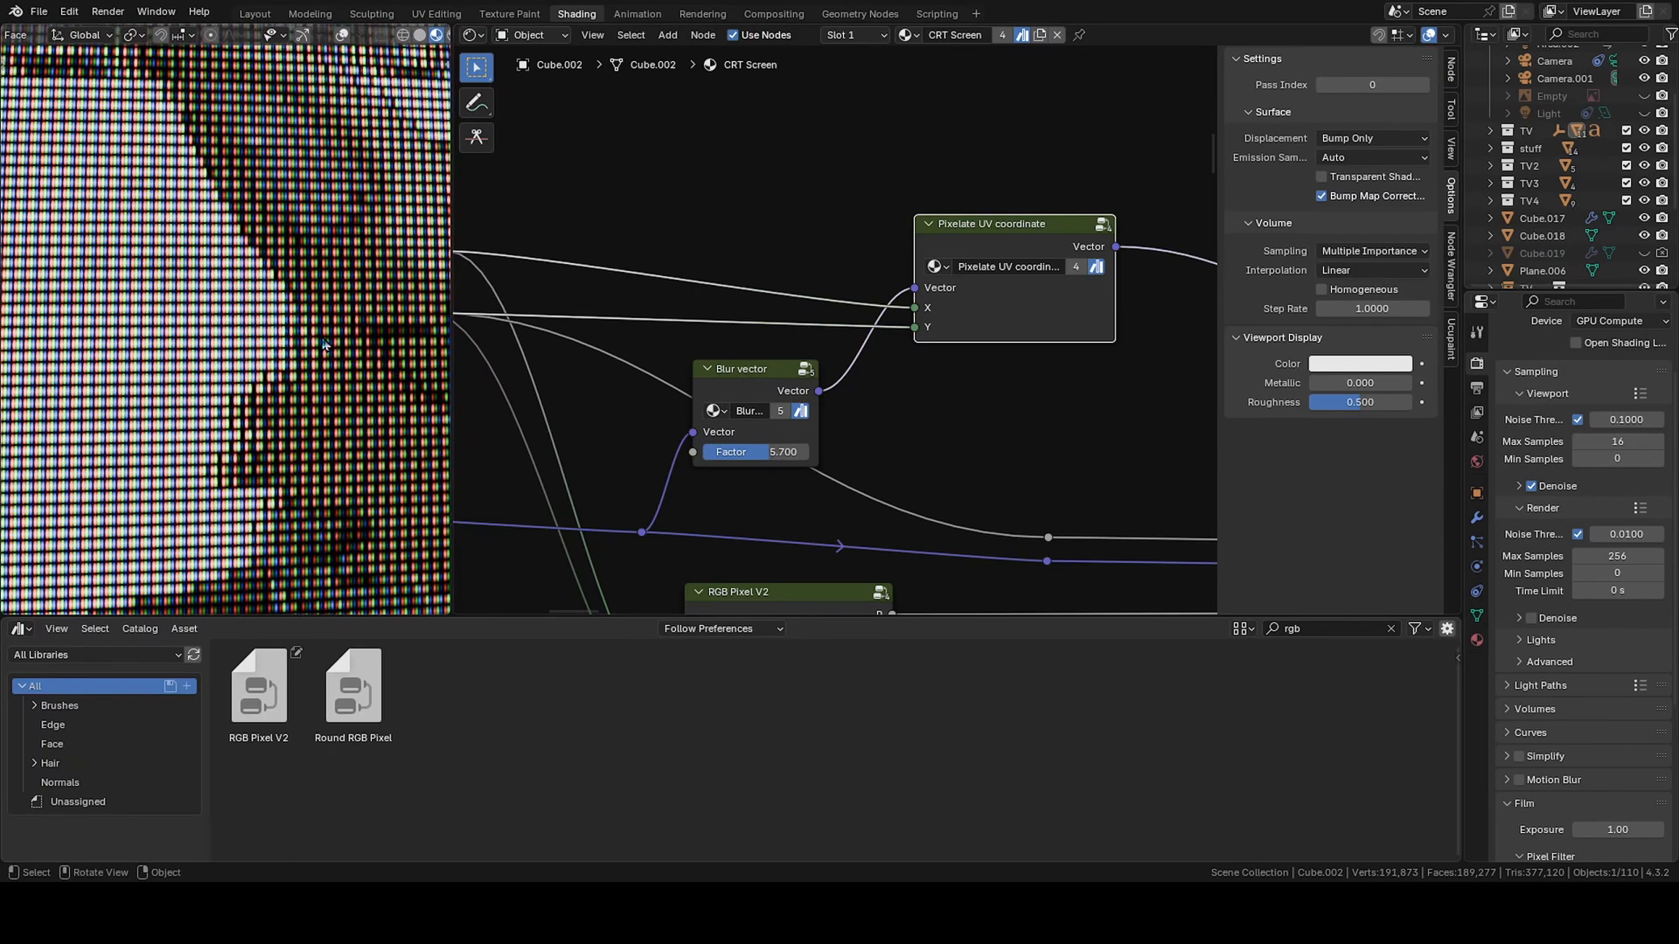
middle_click_drag(315, 341, 181, 378, "shift")
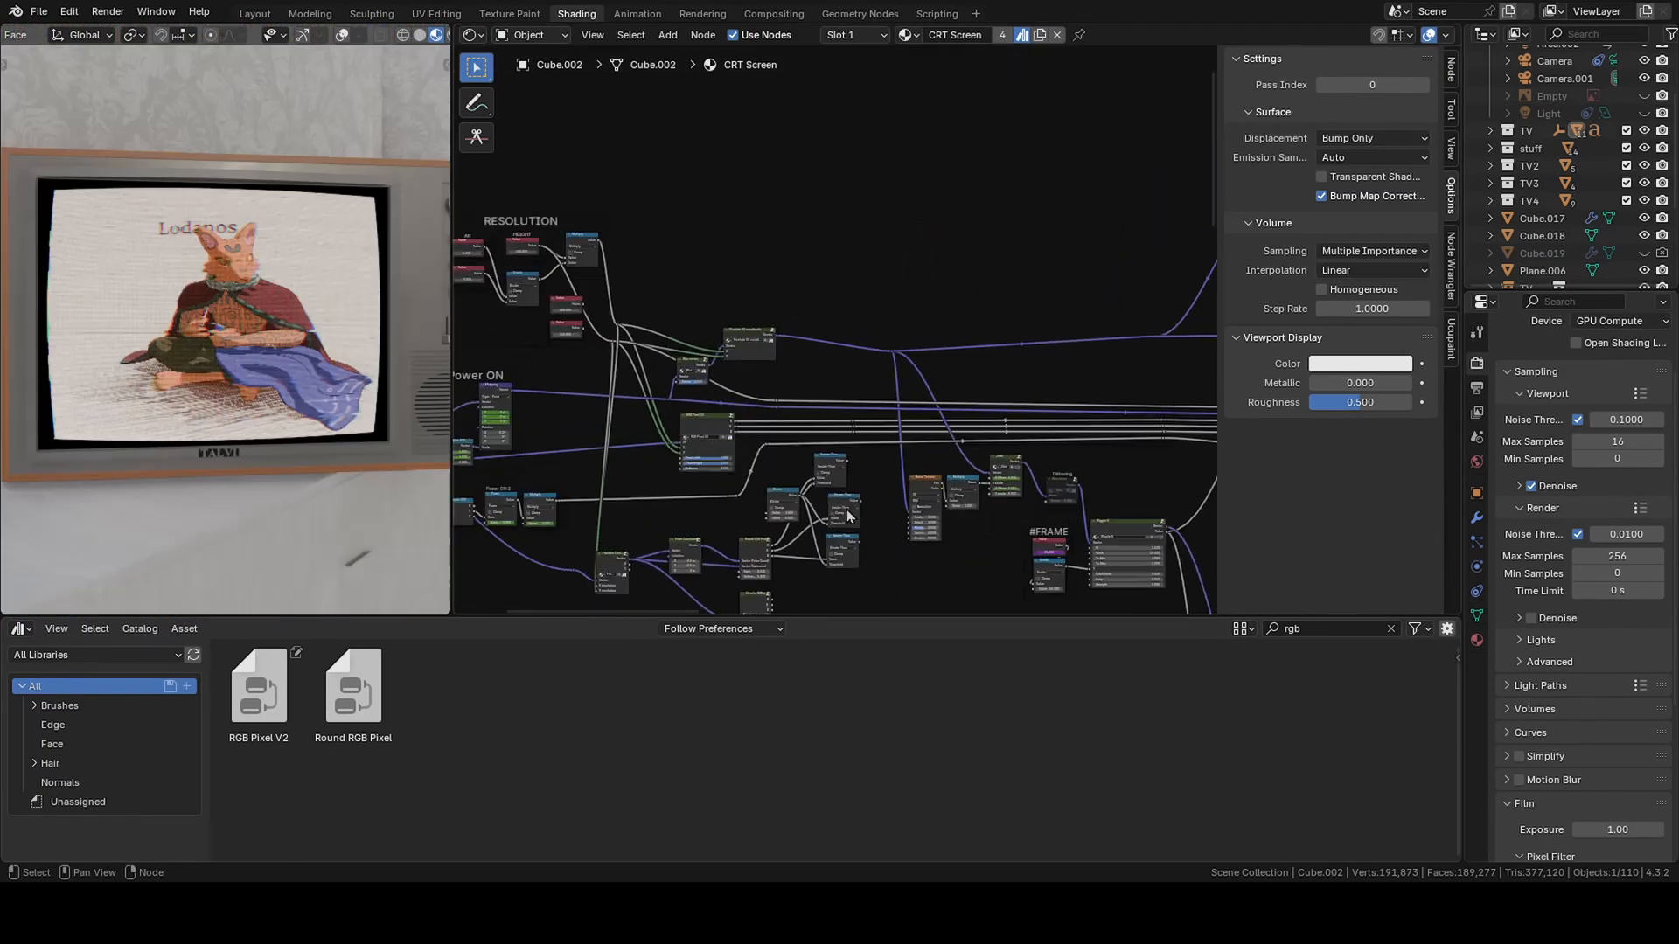
middle_click_drag(874, 288, 760, 202)
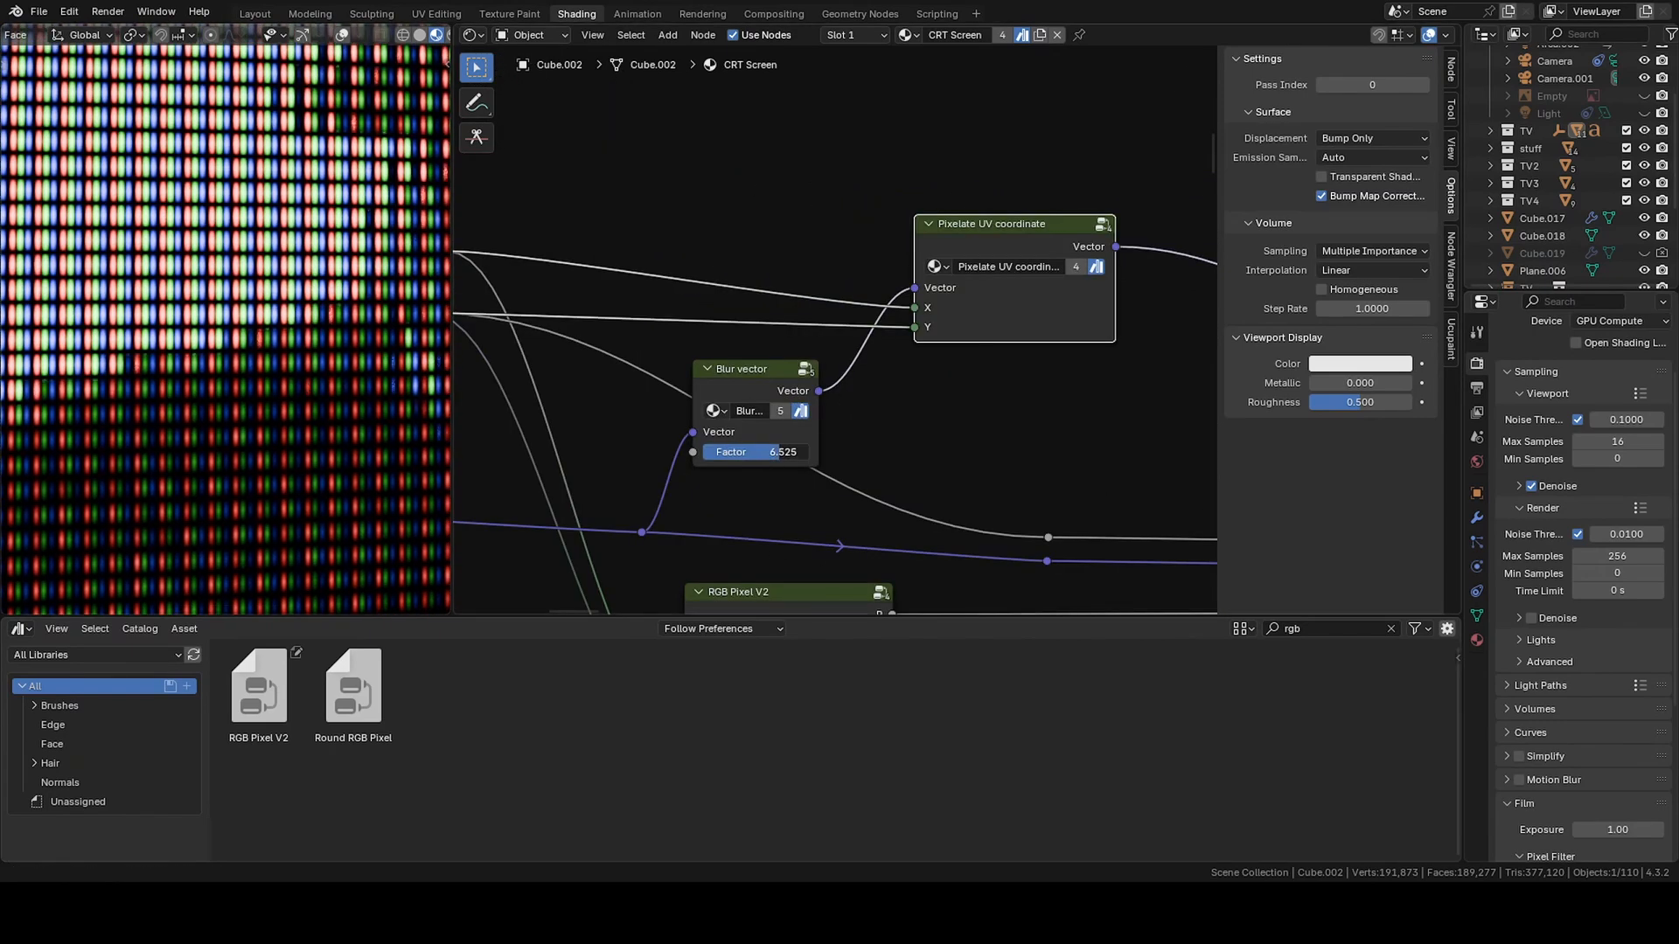
- Try a Blur vector Factor of 7.05, compare the TV image from near and far, and settle on 6.6
left_click_drag(773, 452, 784, 452)
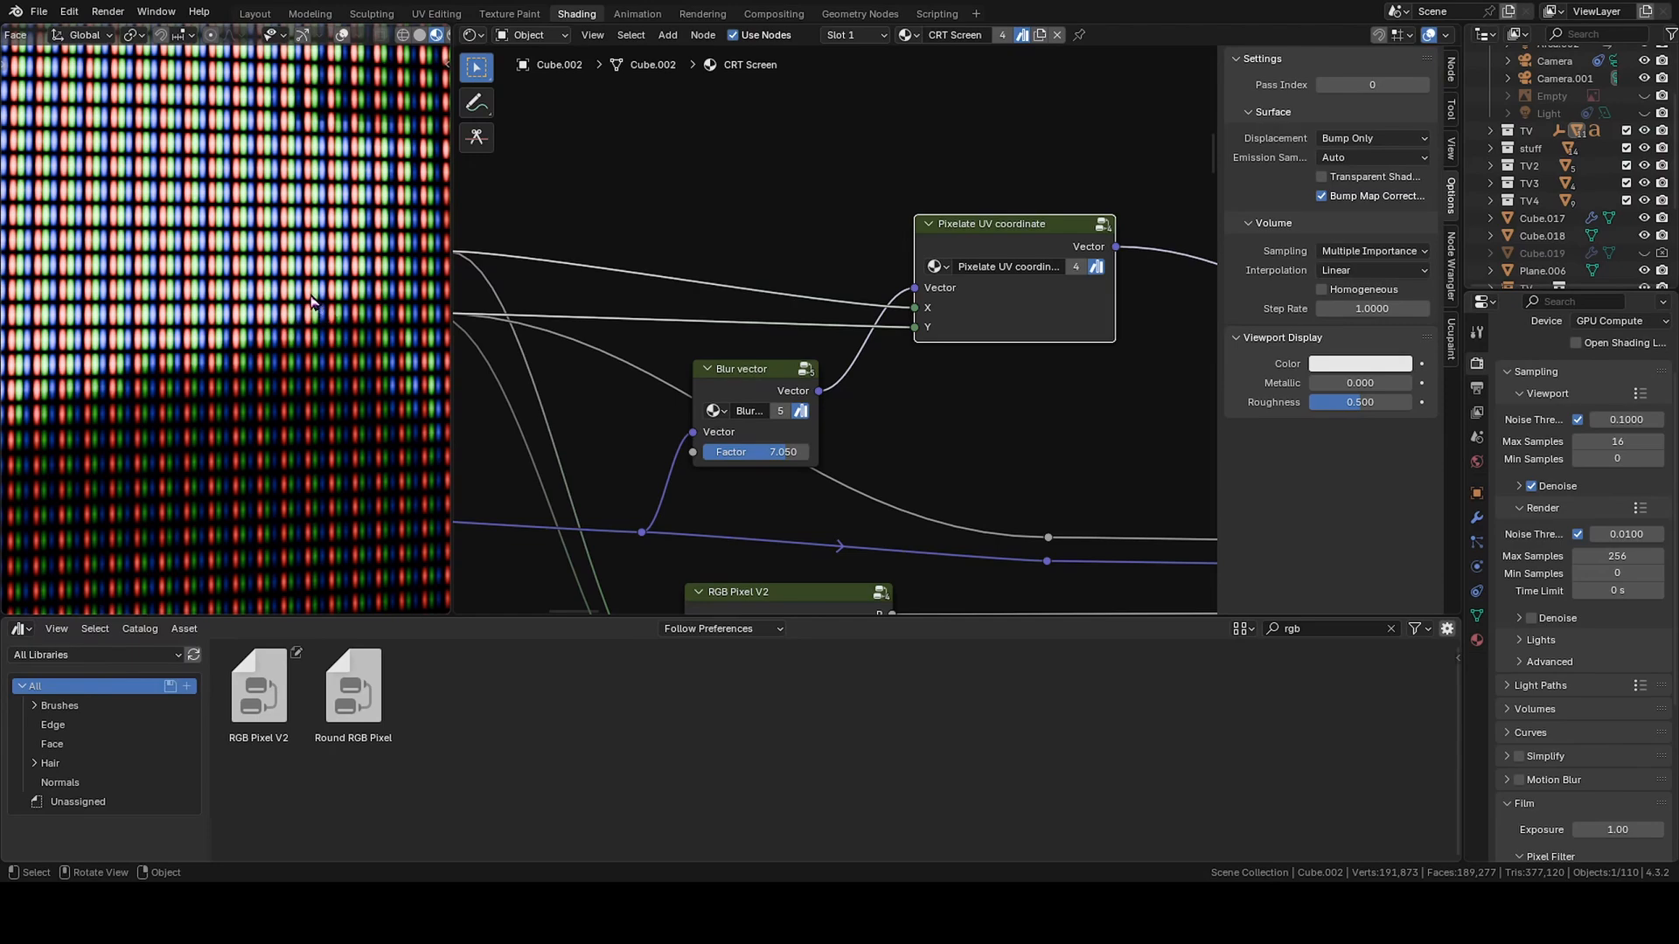
scroll(310, 301, "down", 10)
scroll(281, 432, "up", 10)
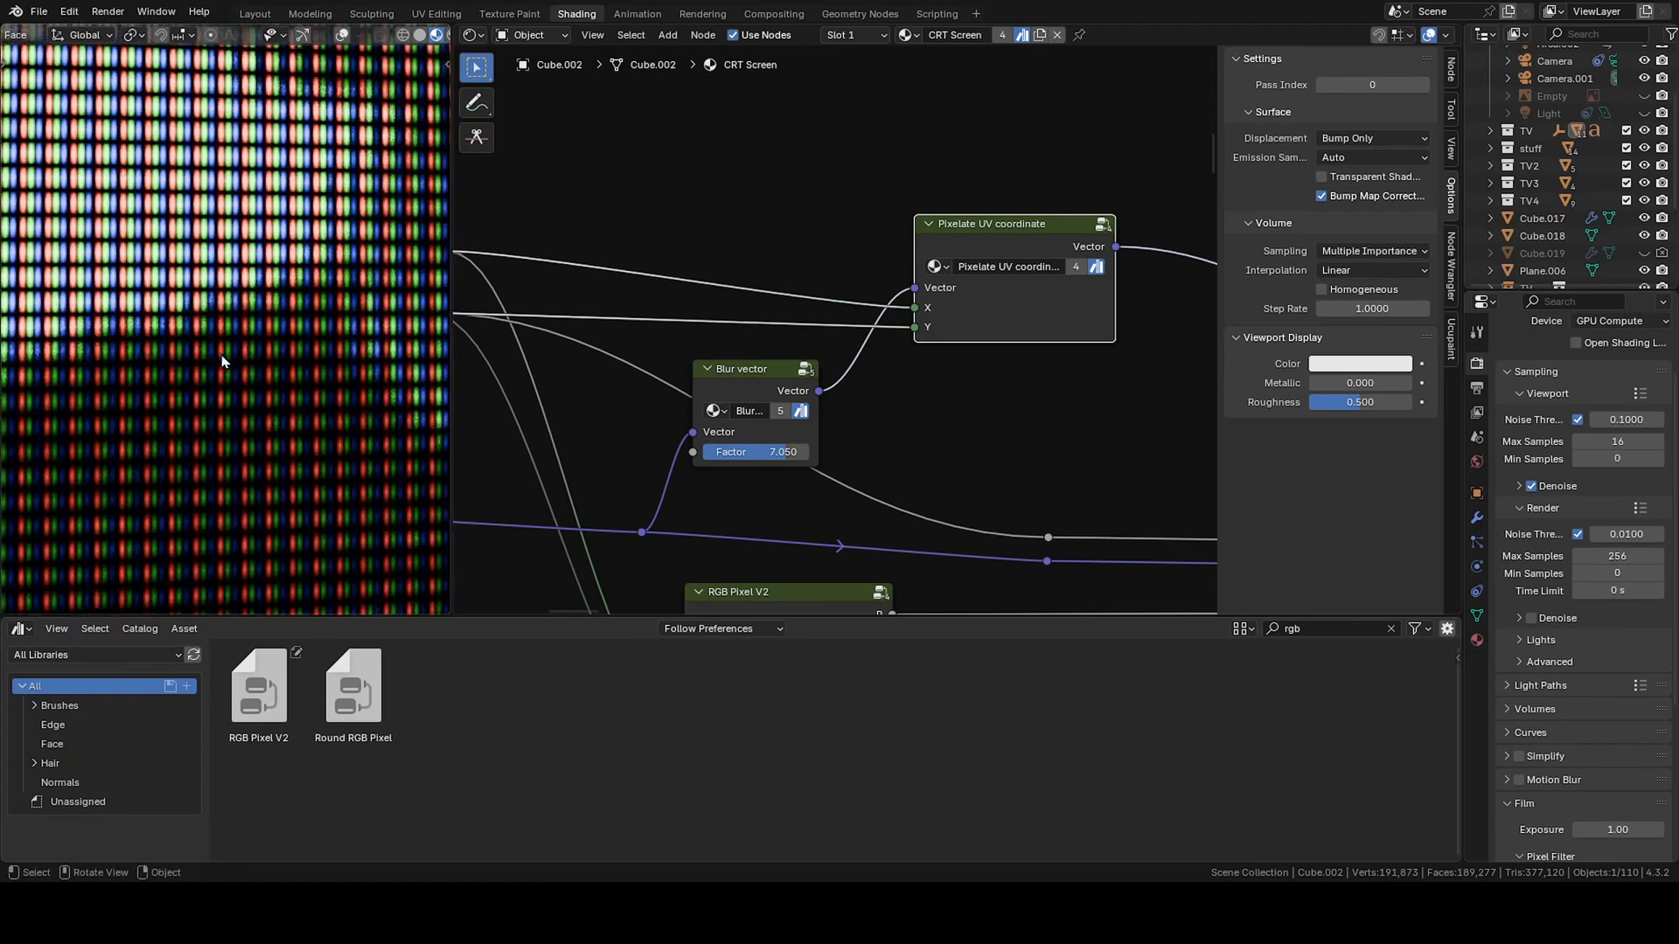
scroll(222, 360, "down", 3)
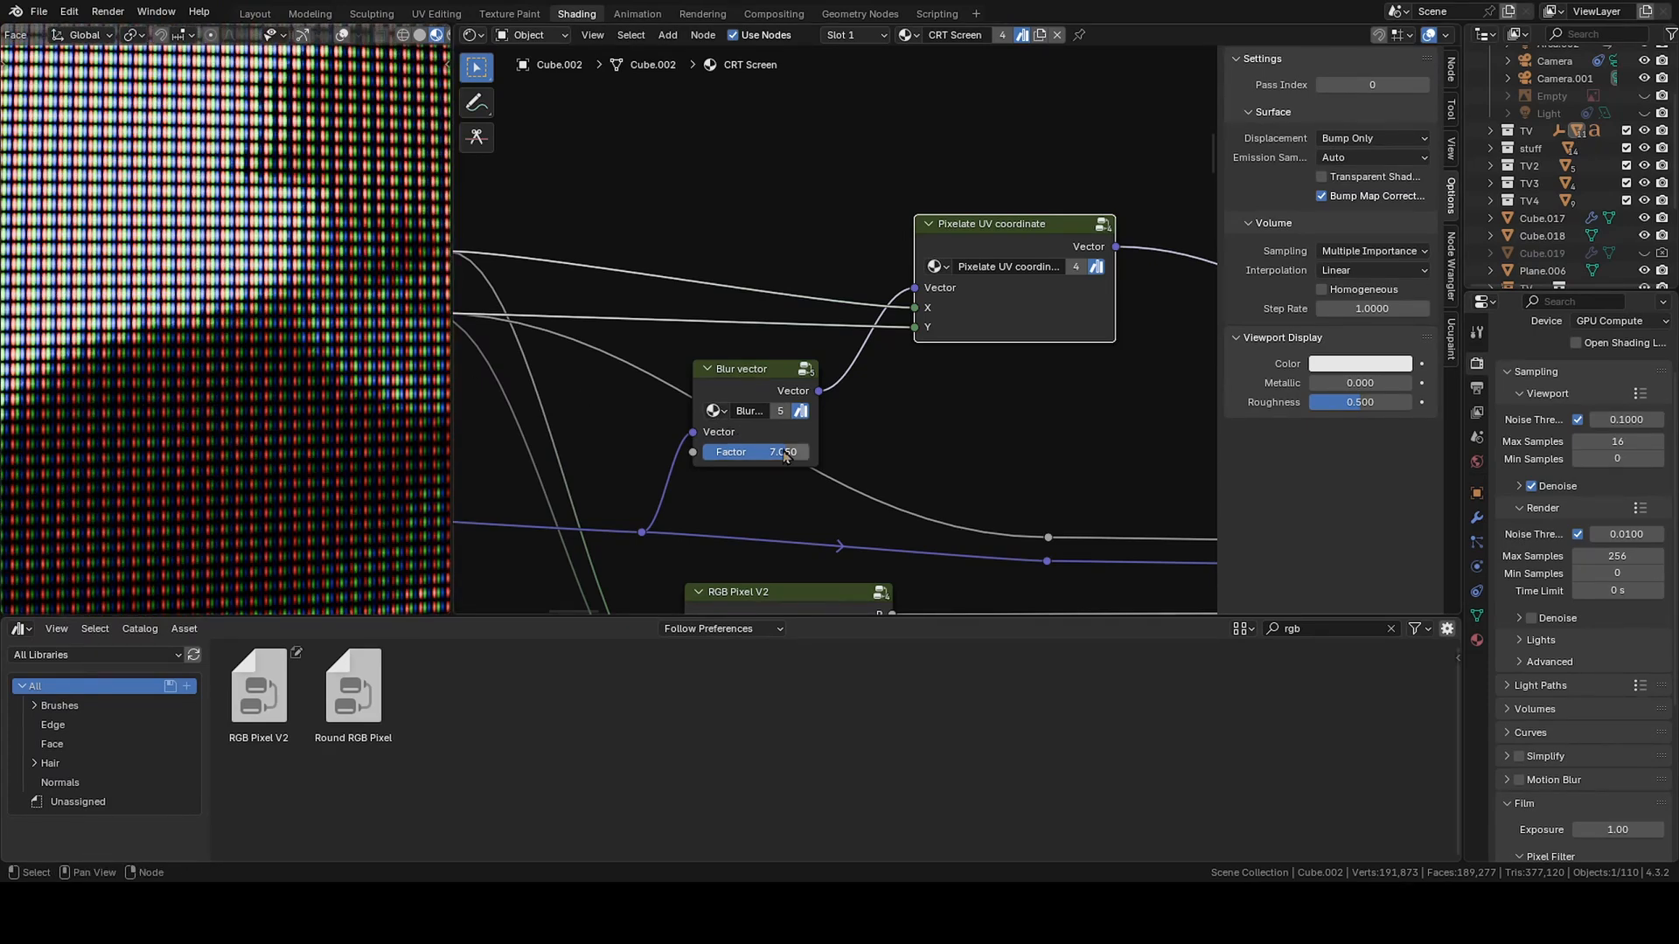
left_click_drag(756, 452, 735, 452)
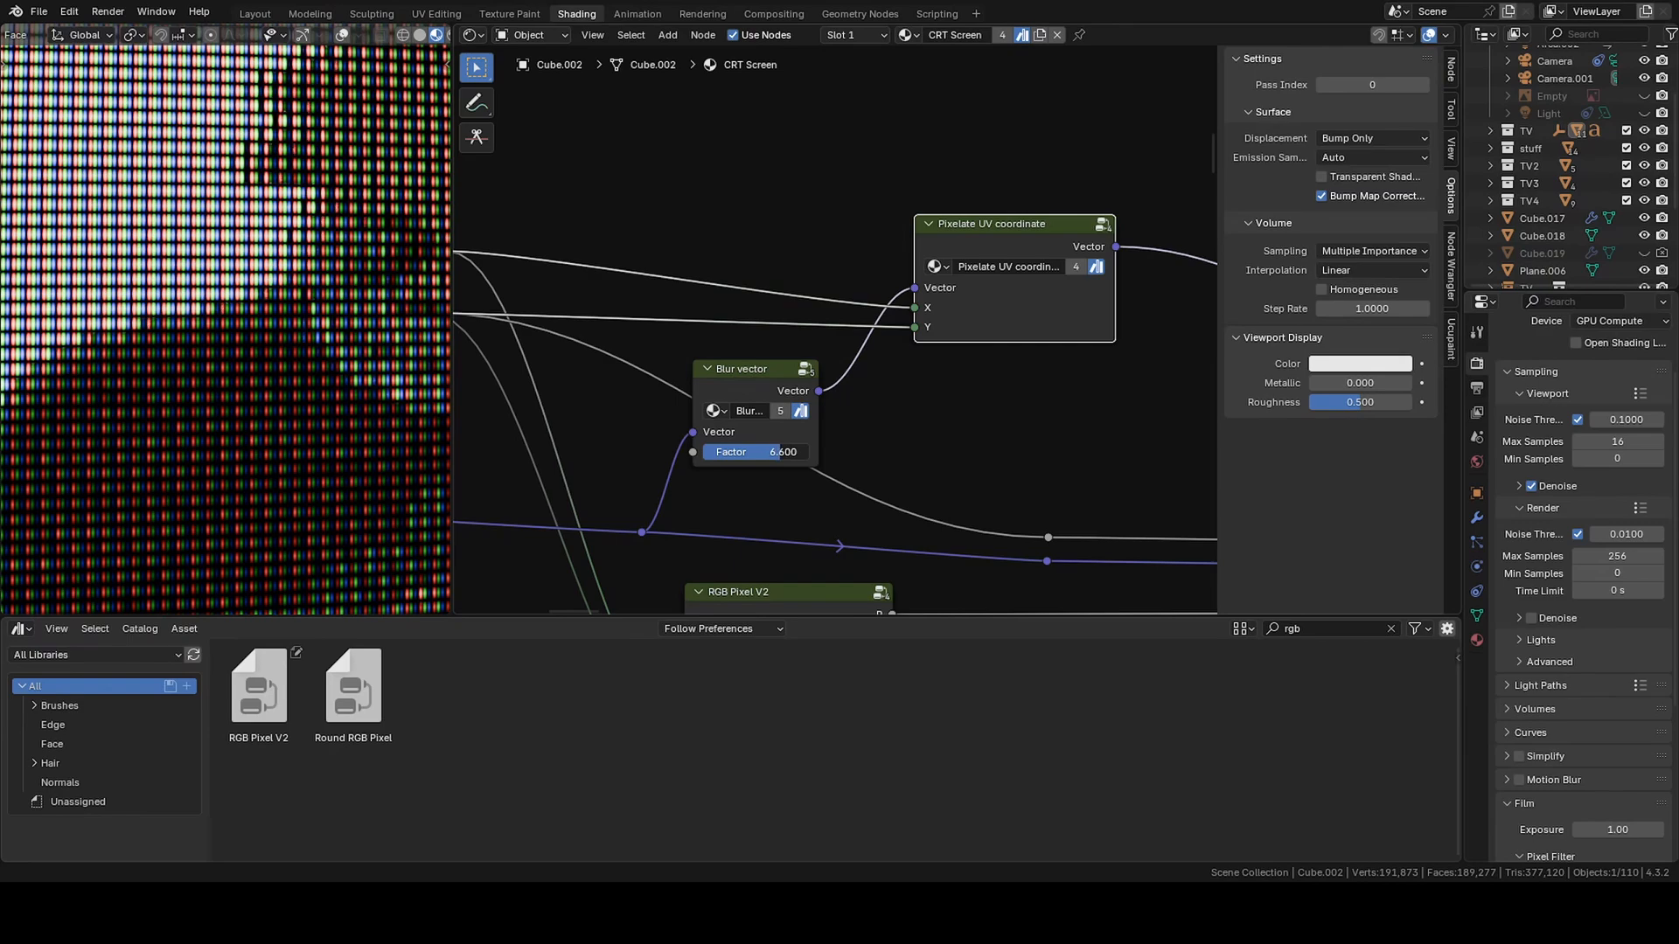
scroll(271, 356, "down", 5)
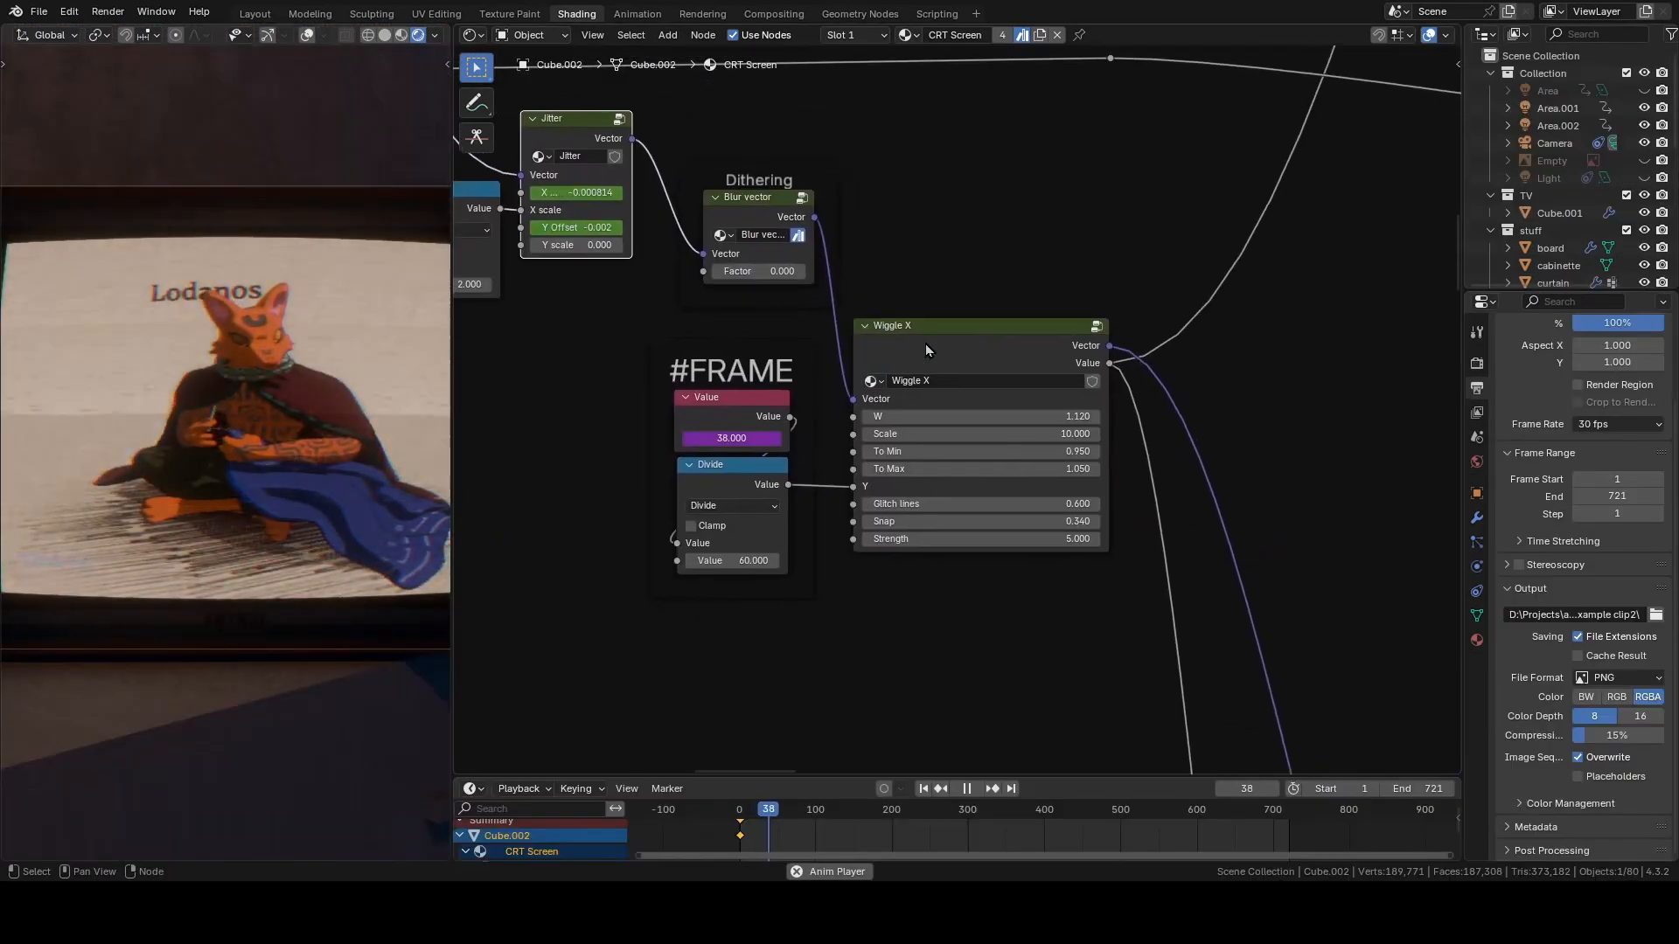
- Shift the Wiggle X node slightly beside the #FRAME nodes in the main CRT Screen tree
key("g")
left_click(992, 375)
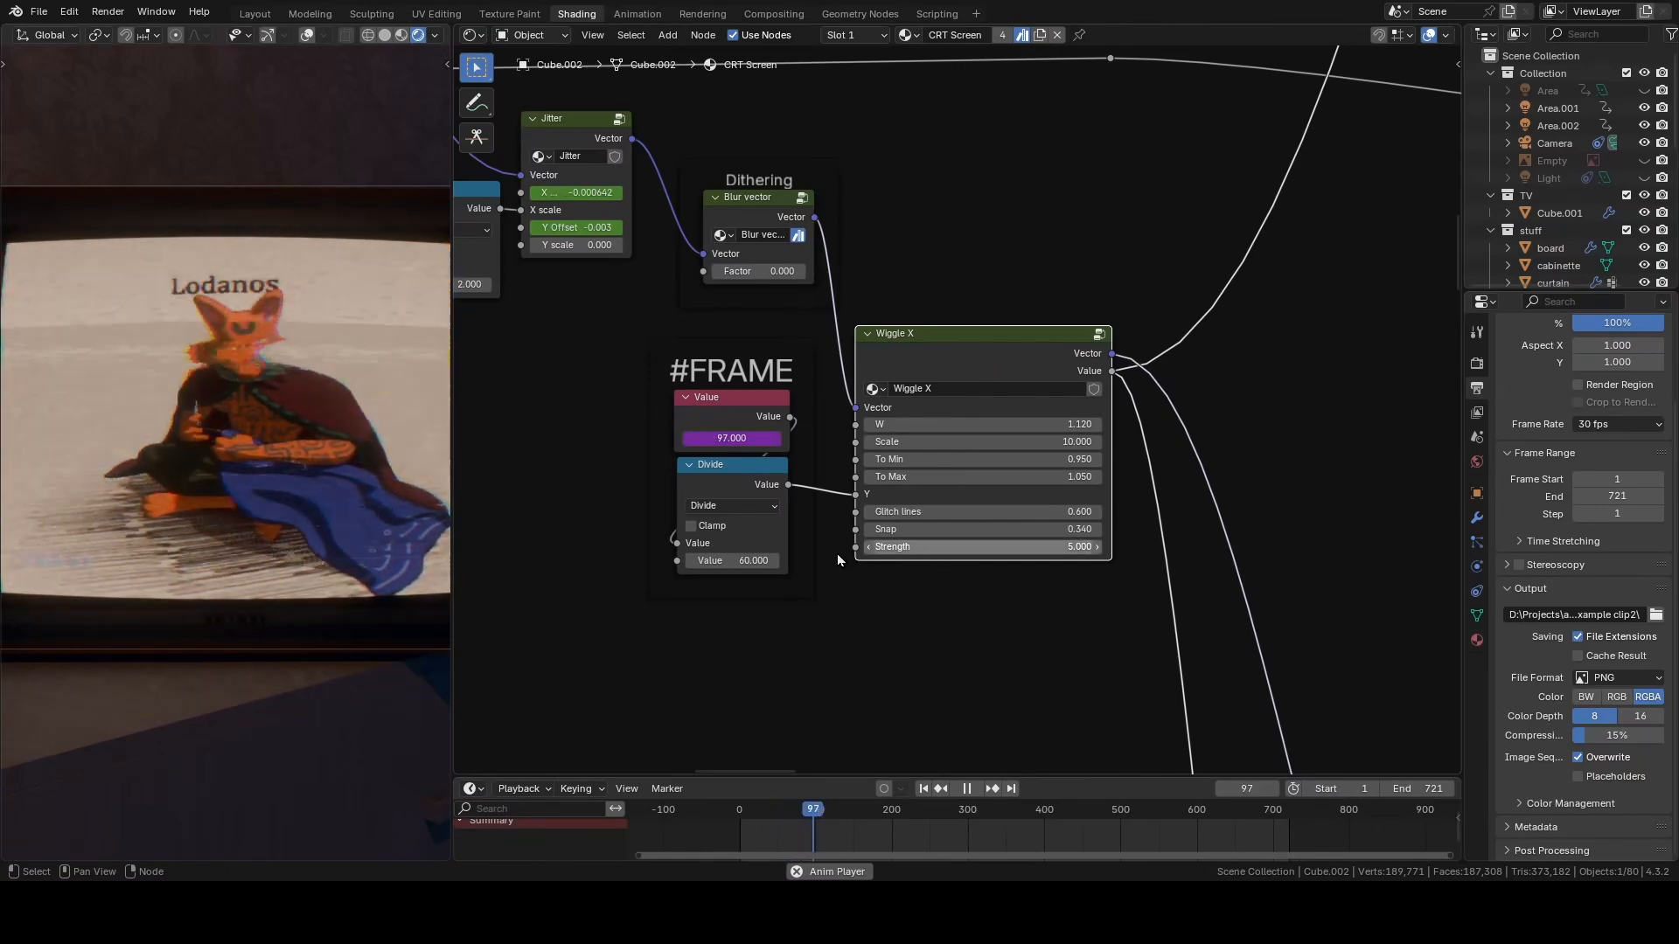
middle_click_drag(1001, 601, 865, 574)
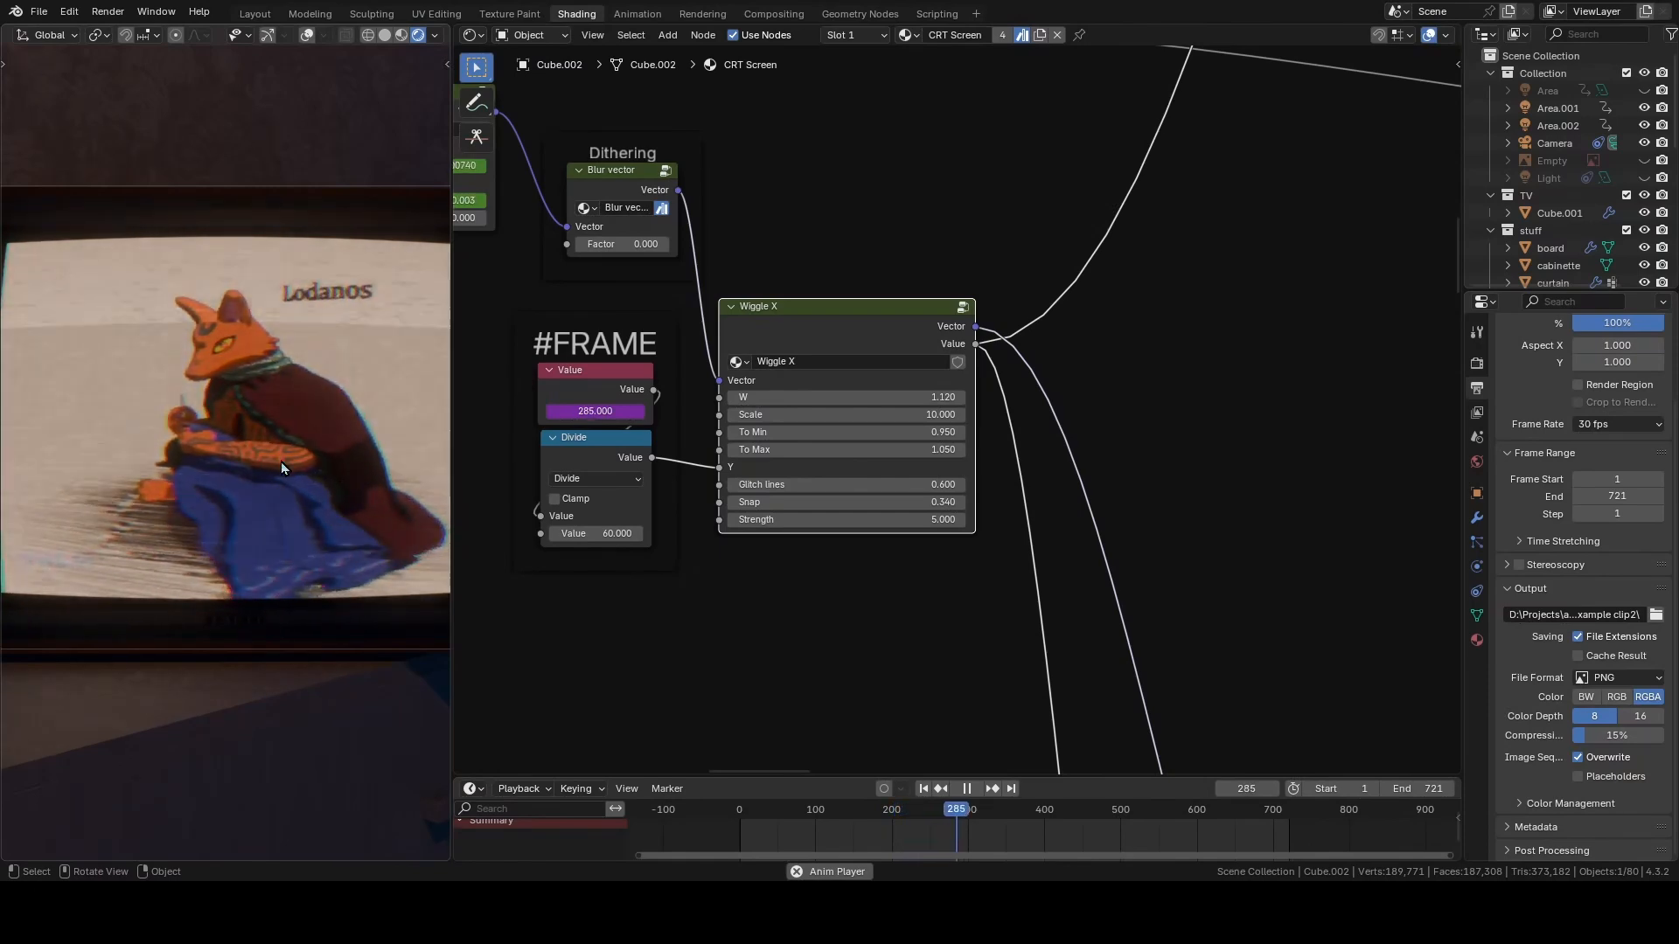
- Open the Wiggle X group and move the Combine XYZ node slightly away from the Mapping node
key("Tab")
middle_click_drag(1231, 530, 1123, 527)
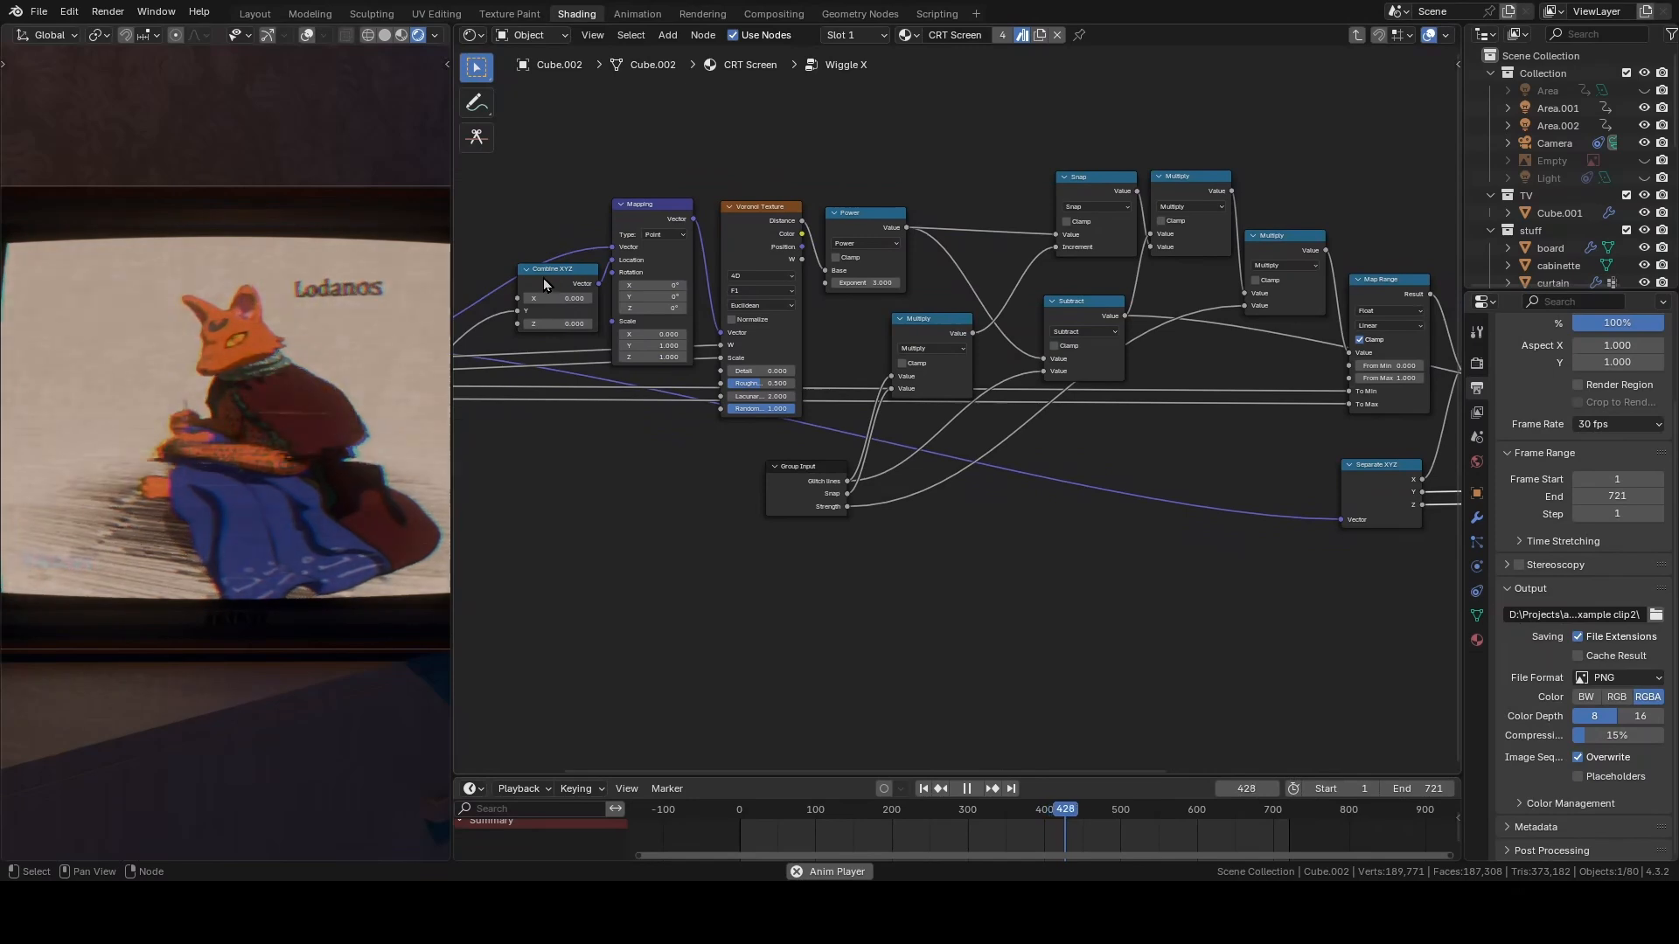
left_click_drag(543, 279, 528, 271)
mouse_move(537, 450)
middle_mouse_down()
mouse_move(703, 451)
mouse_move(546, 432)
middle_mouse_up()
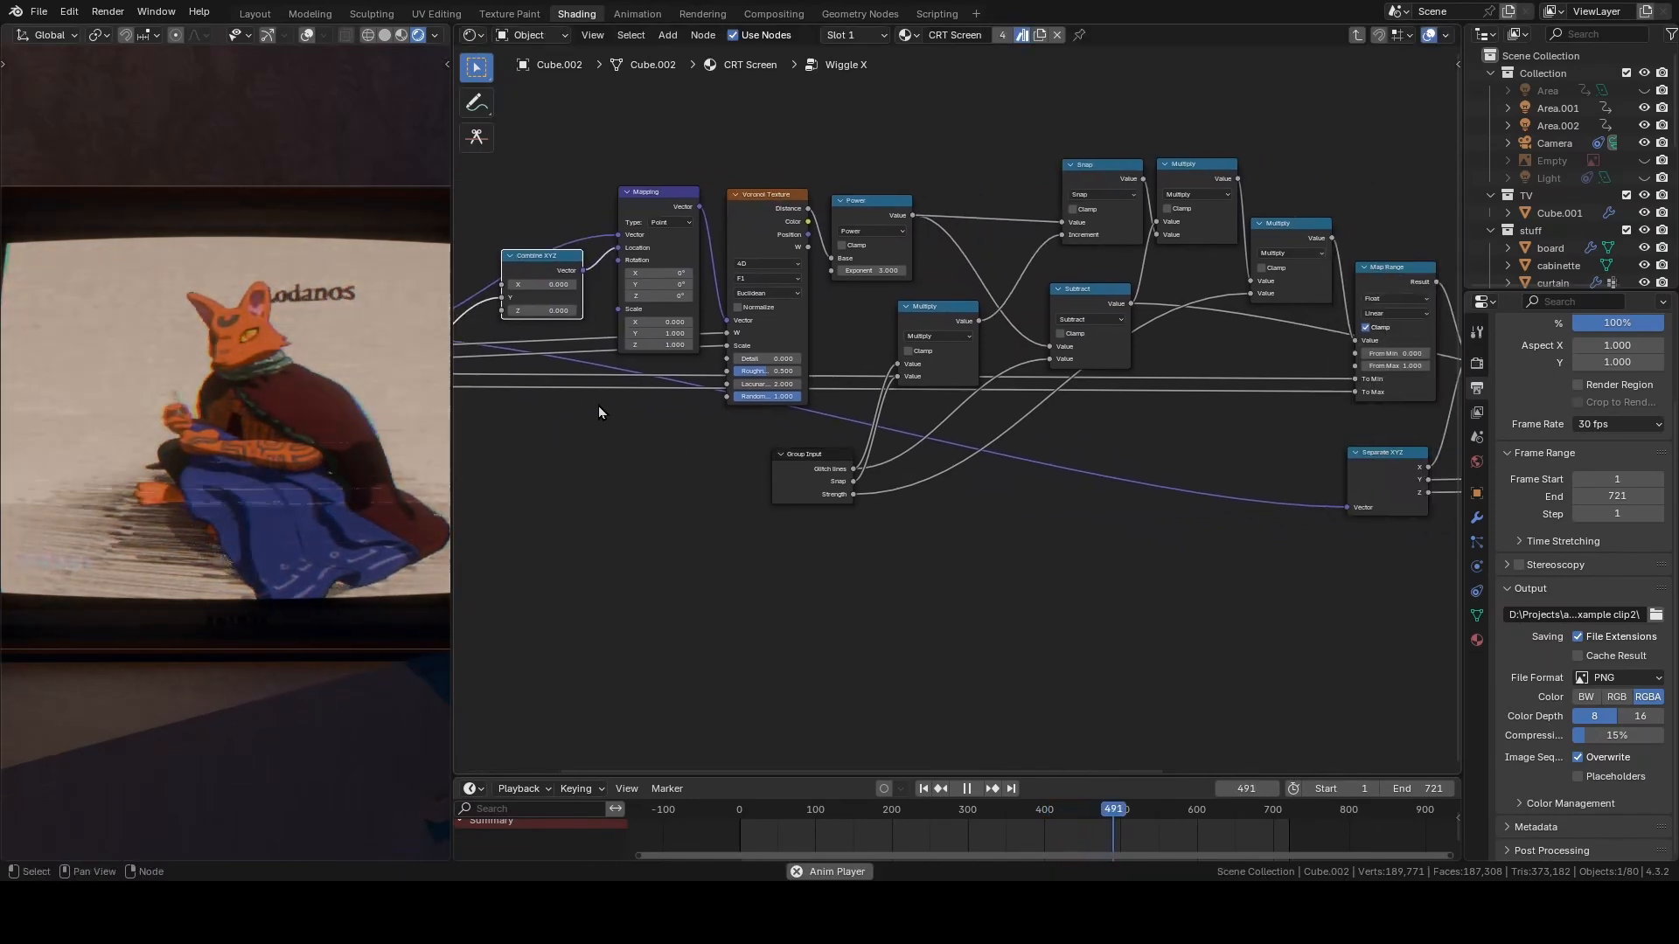
scroll(627, 375, "up", 2)
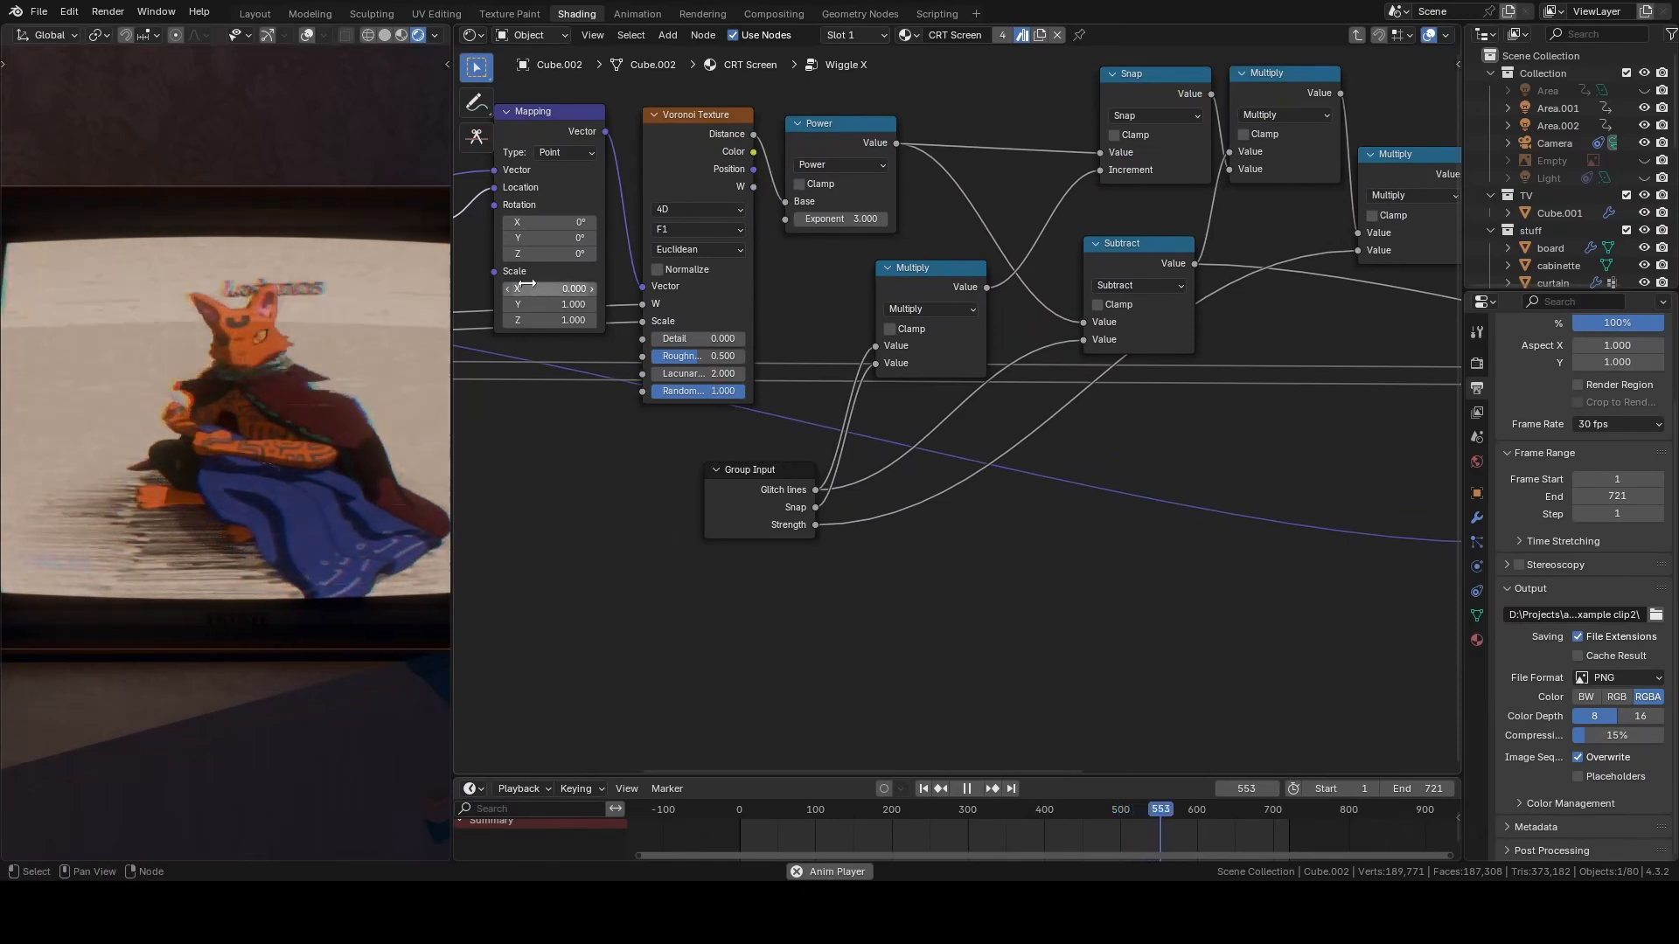
- Preview the outputs of the Voronoi Texture, Power, Snap and following Multiply nodes on the TV screen one after another
left_click(705, 143, "shift")
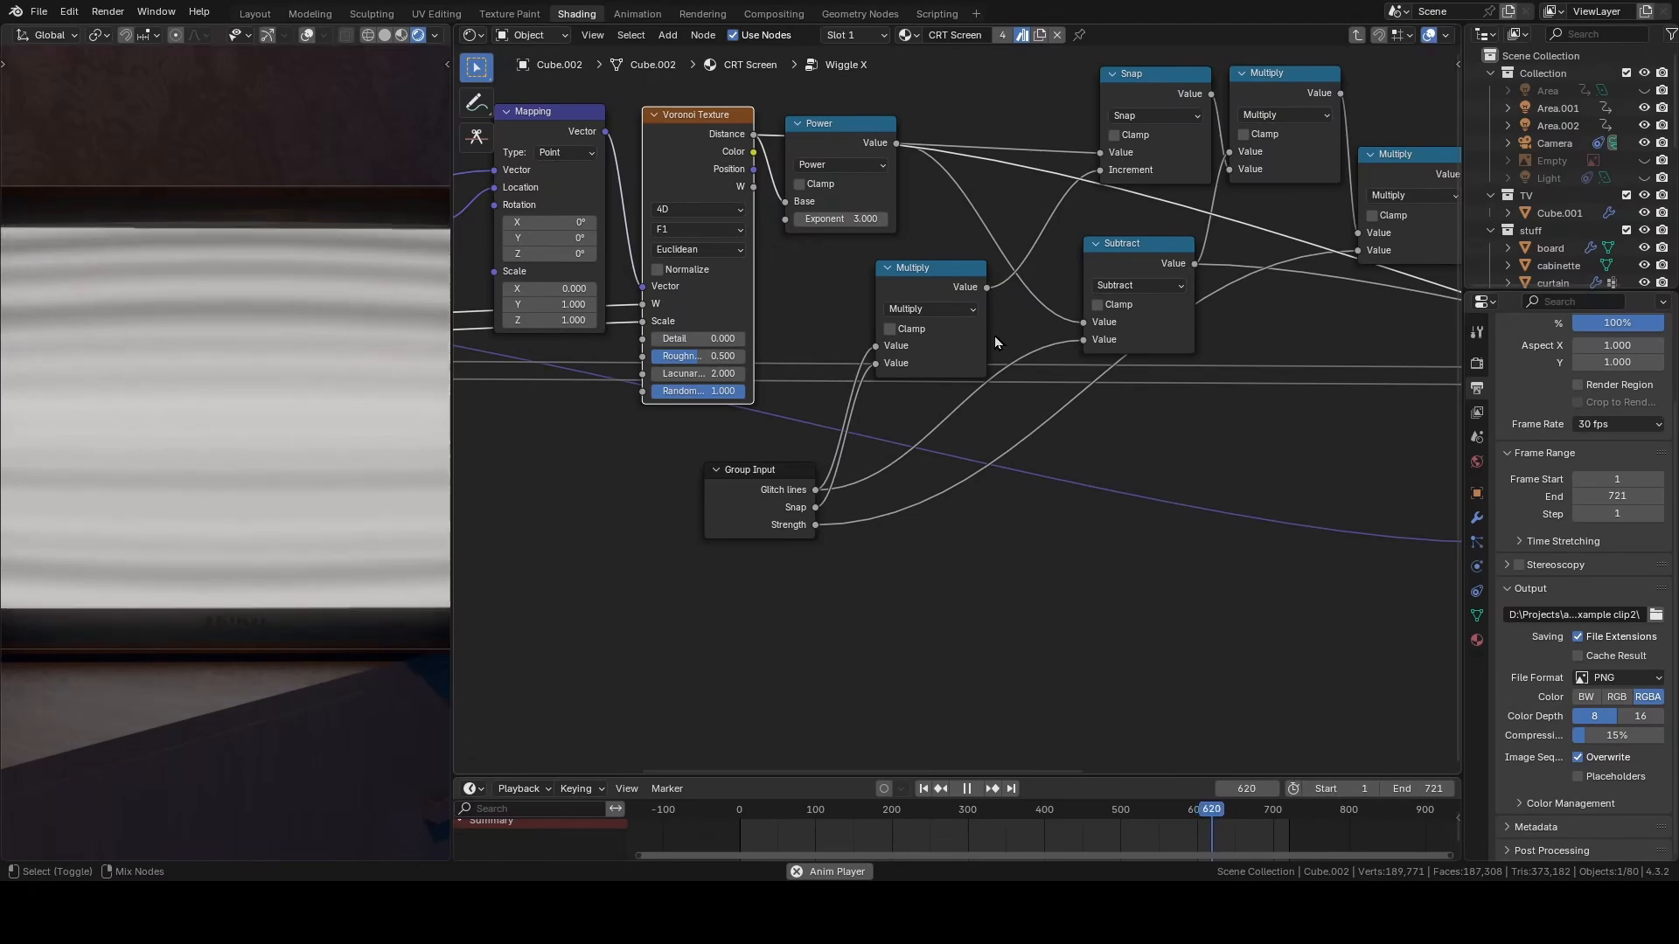
middle_click_drag(1234, 461, 946, 477)
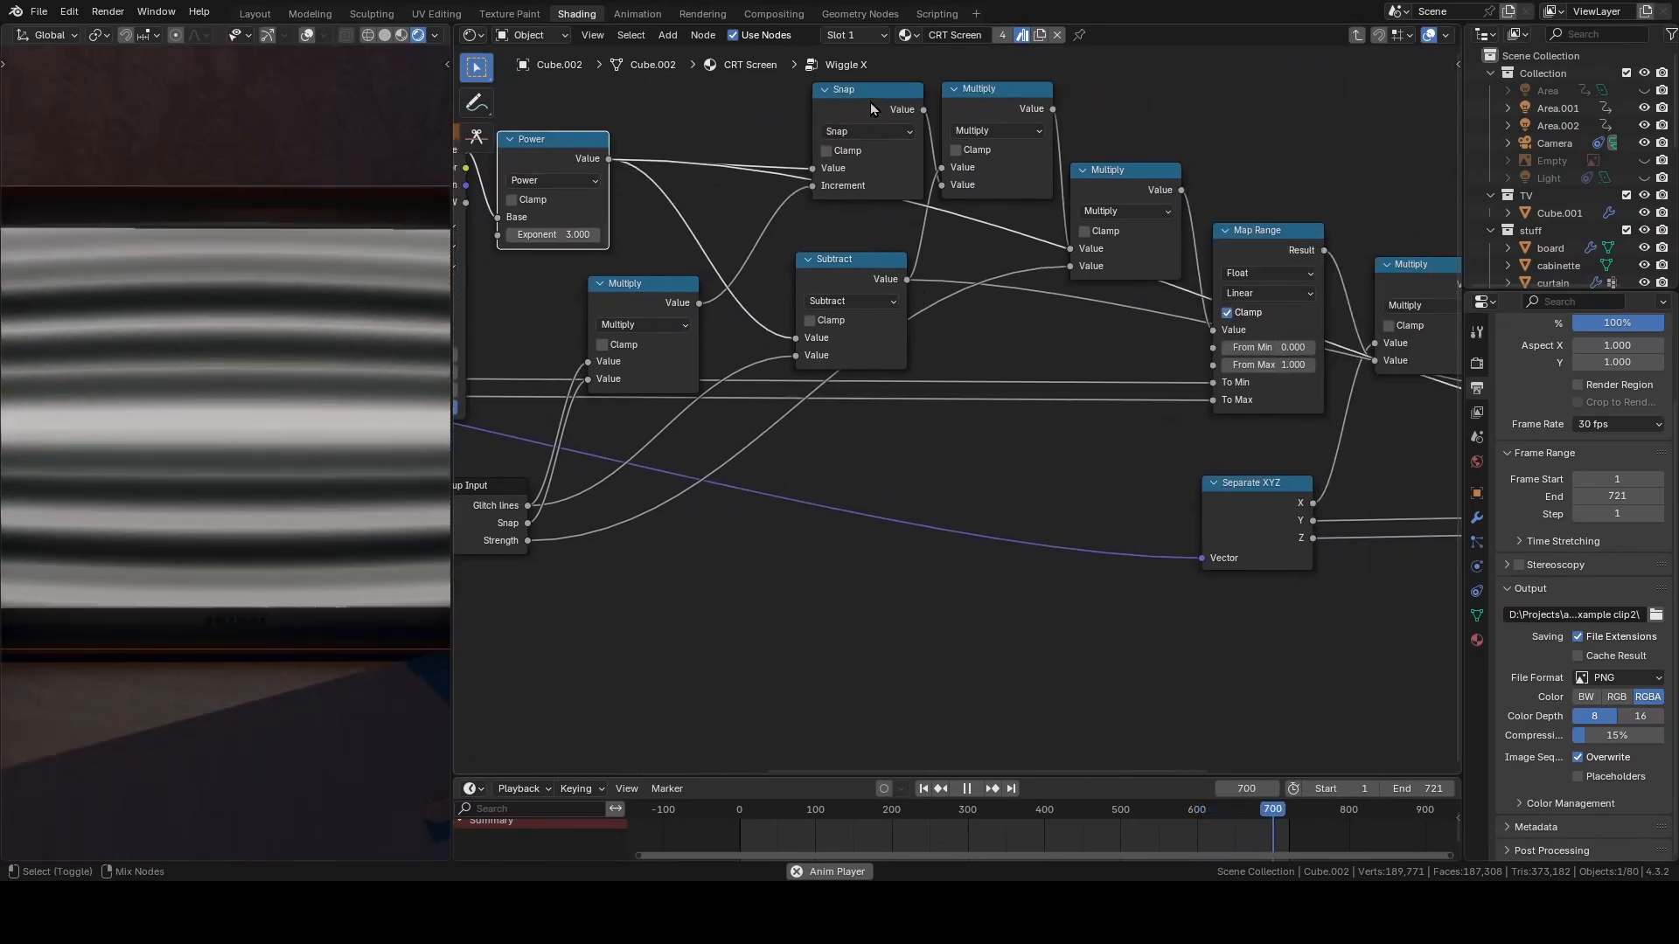
left_click(874, 118)
left_click(1008, 107)
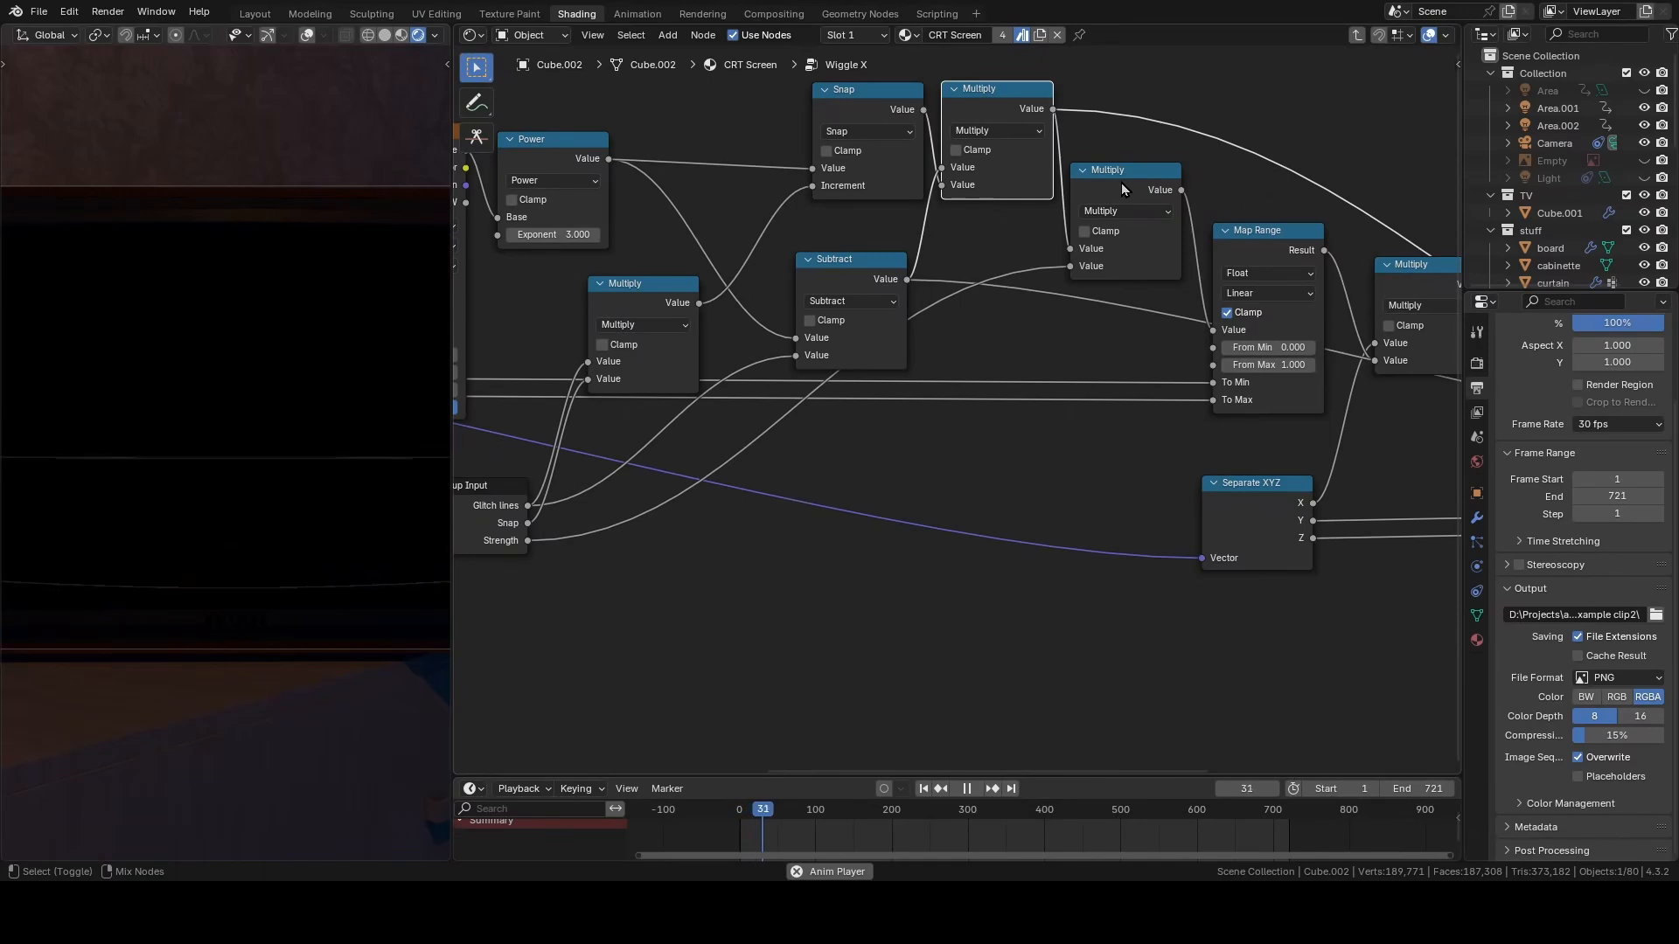
left_click(1121, 182)
- Preview the Map Range and final Multiply outputs, moving that Multiply node farther from Map Range, and leave the Wiggle X group
middle_click_drag(1249, 357, 1018, 341)
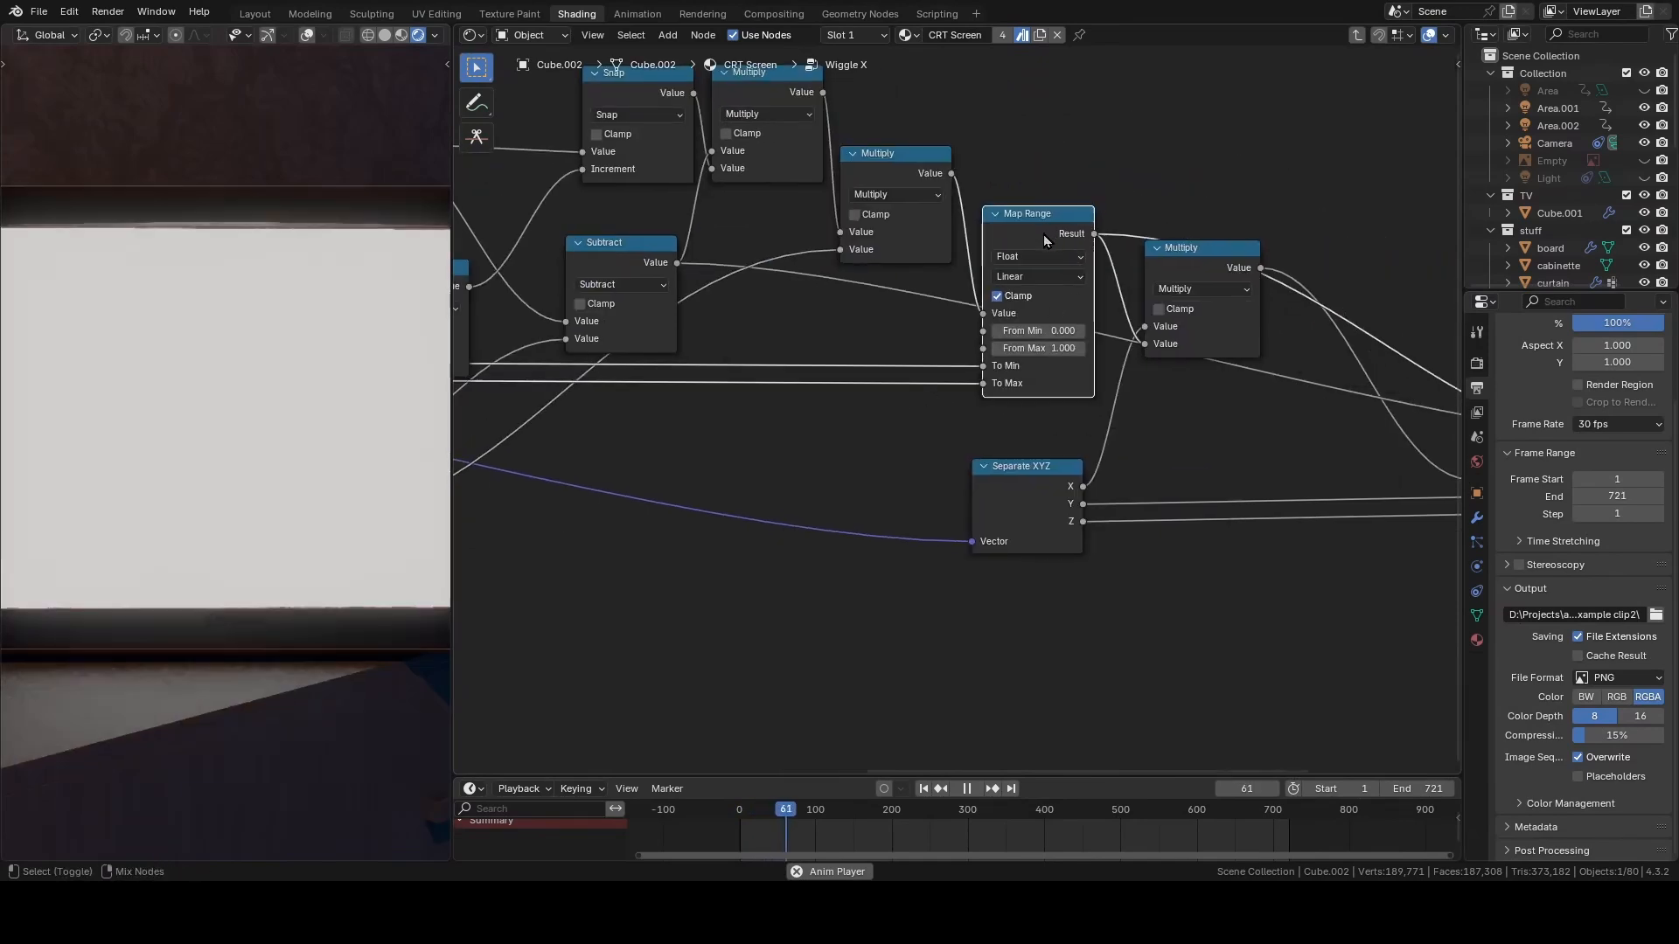
left_click(1042, 234)
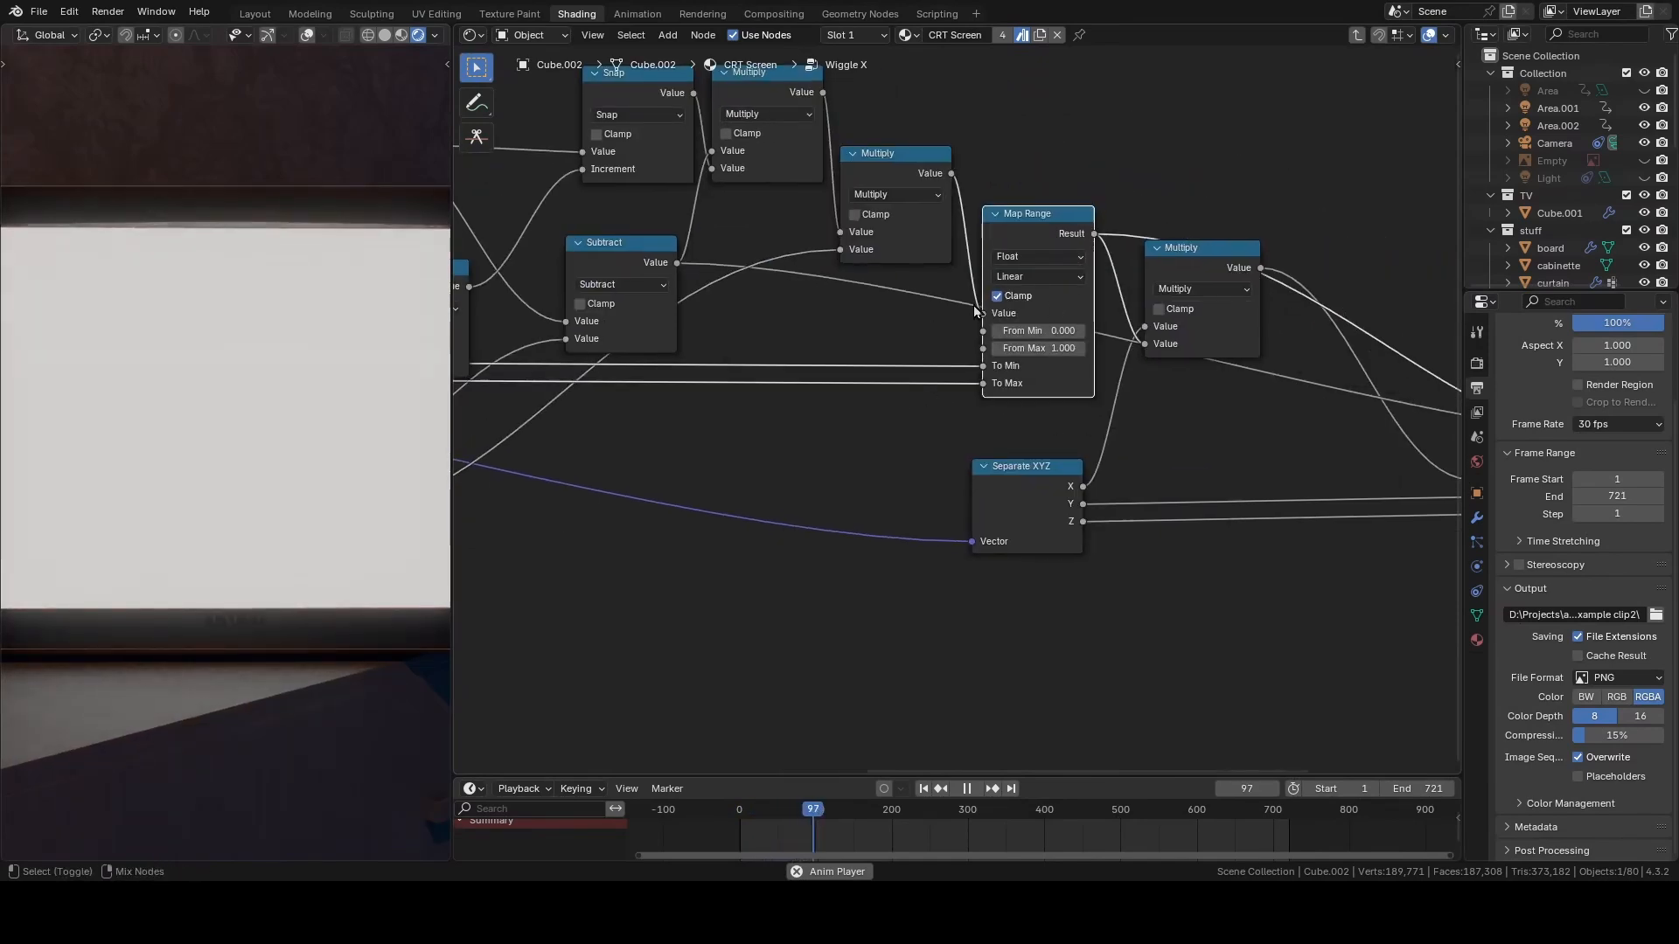
middle_click_drag(1109, 466, 899, 429)
left_click(978, 222)
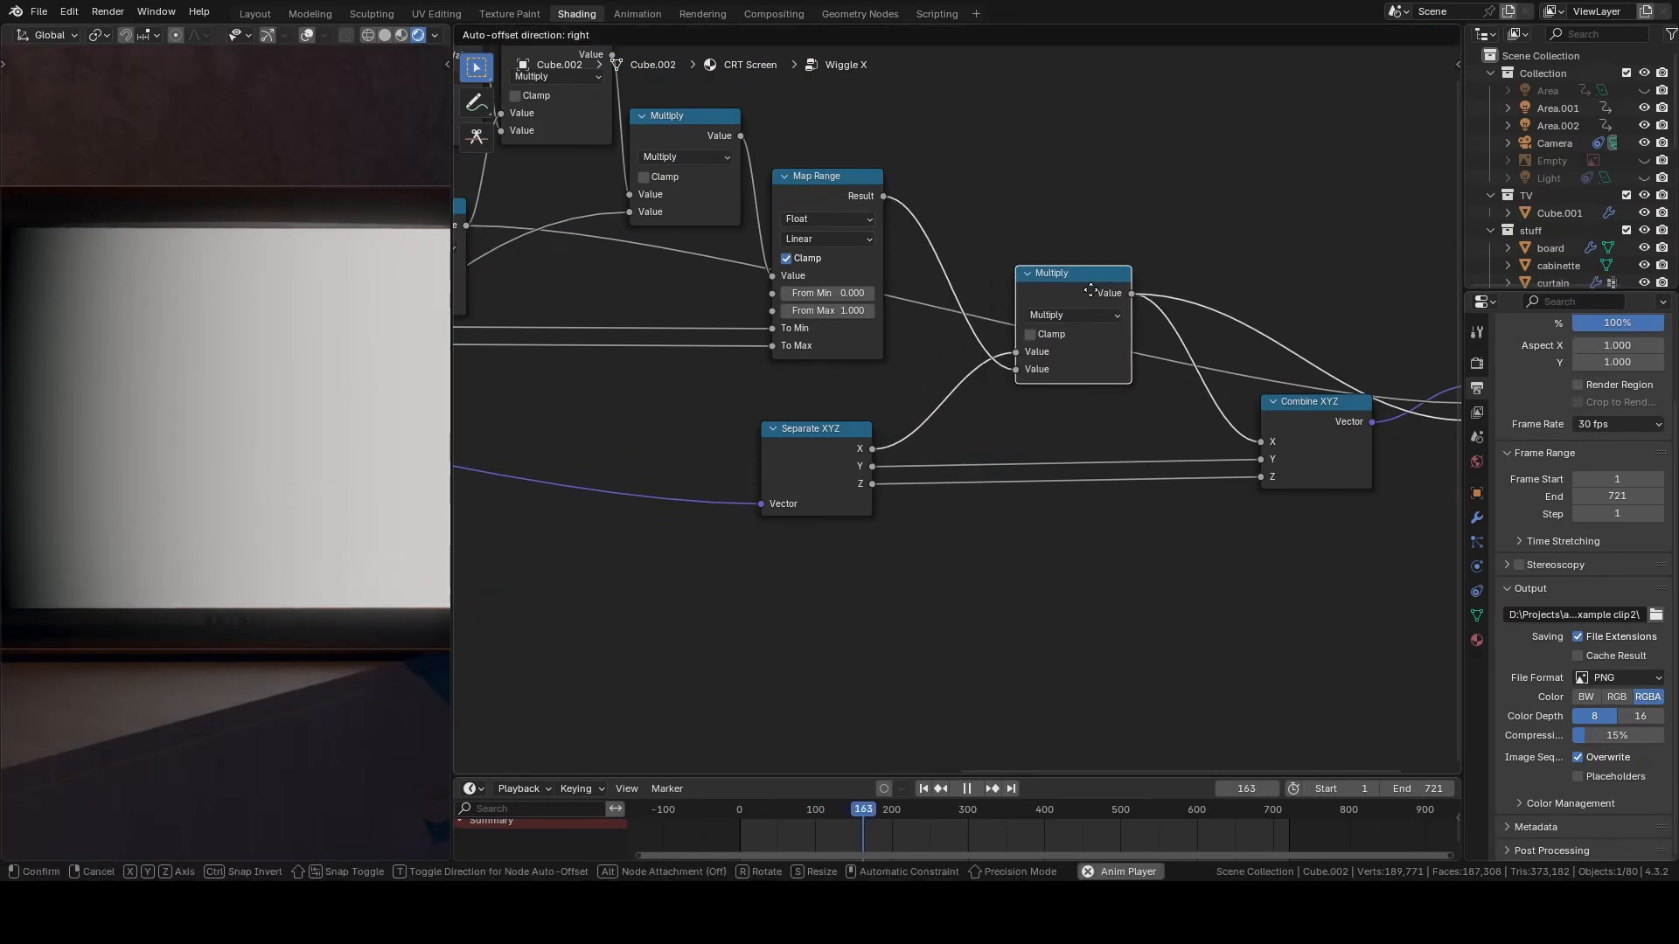
key("Tab")
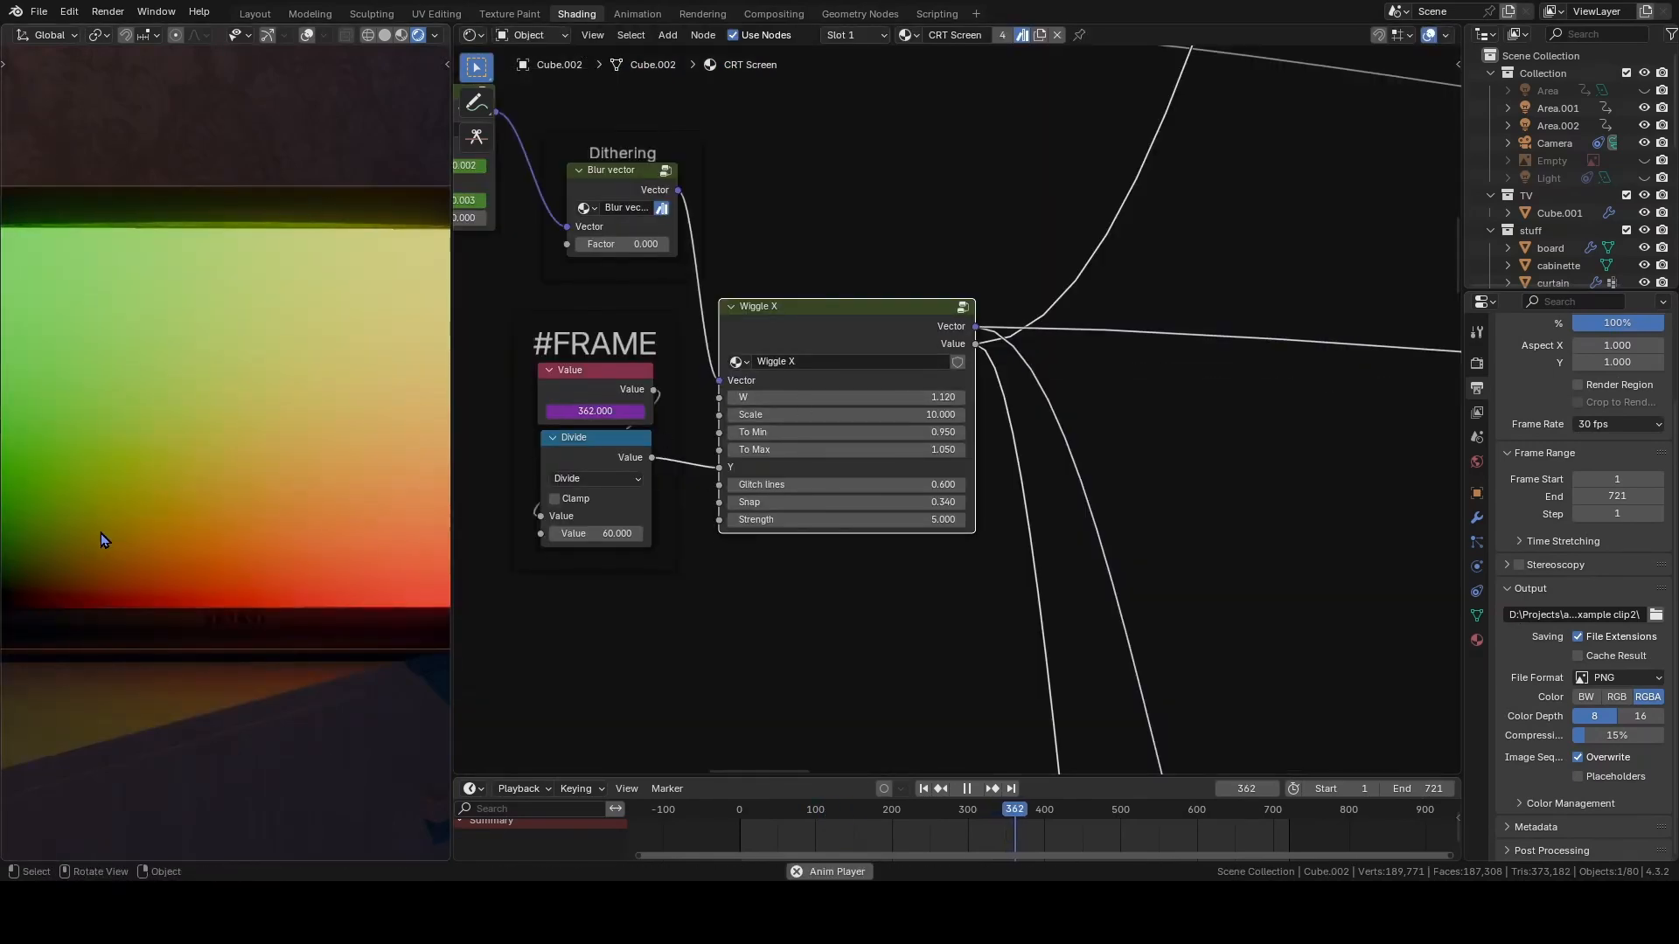
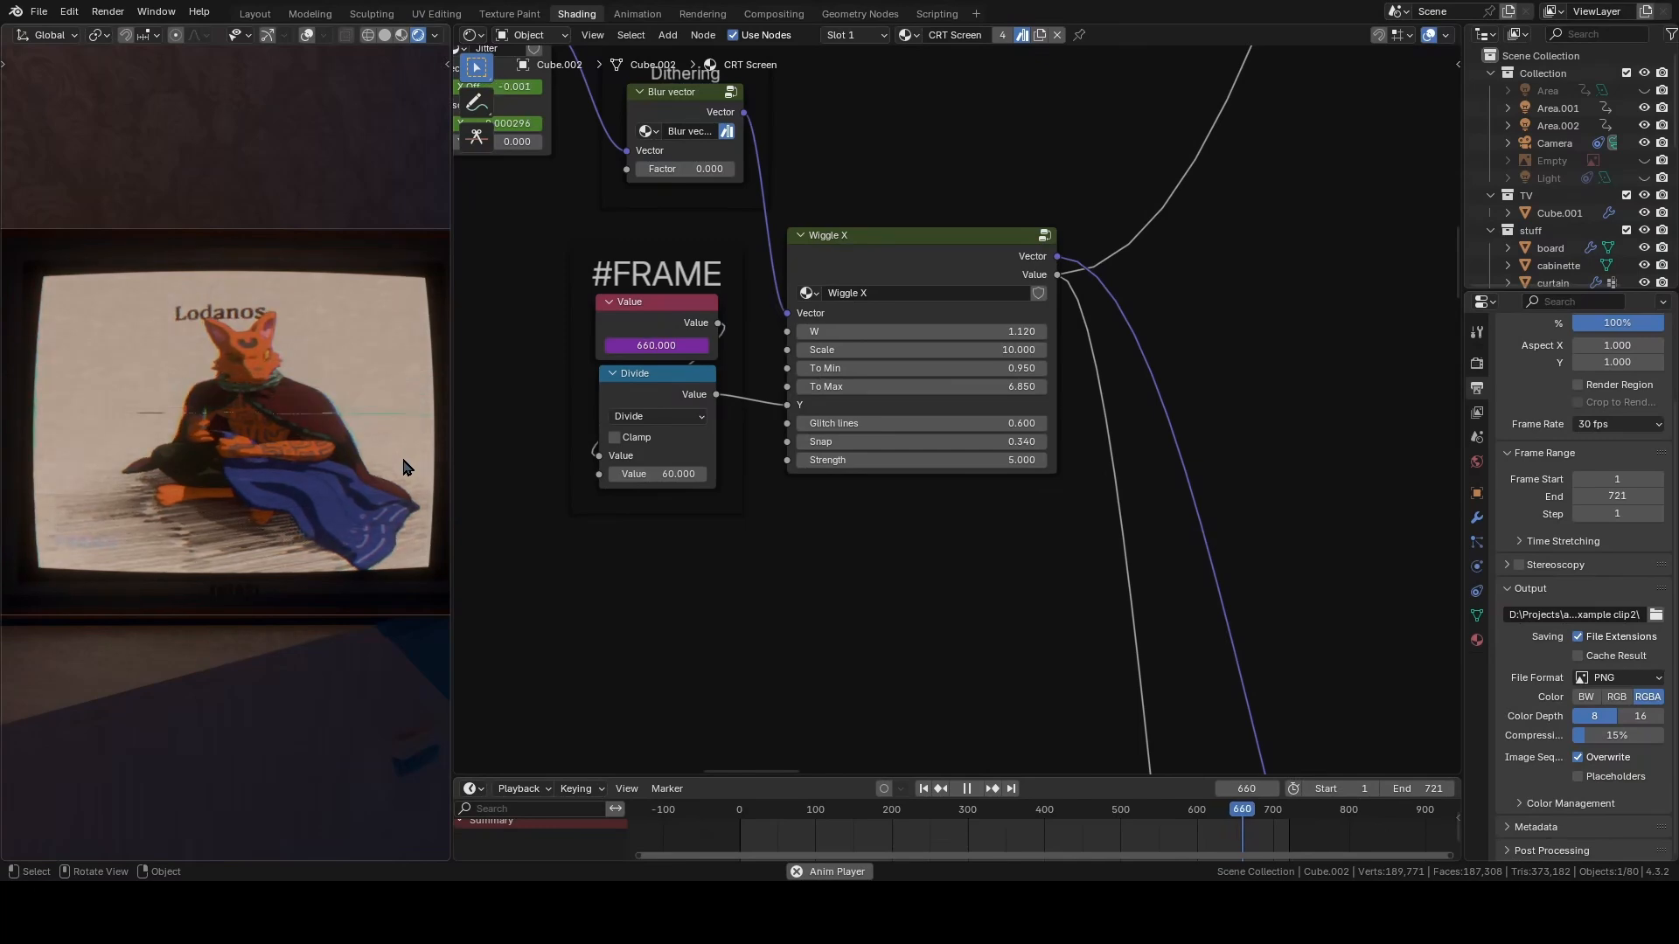
- Undo the last To Max change on the Wiggle X node and try adjusting its Glitch lines and Snap values
key("ctrl+z")
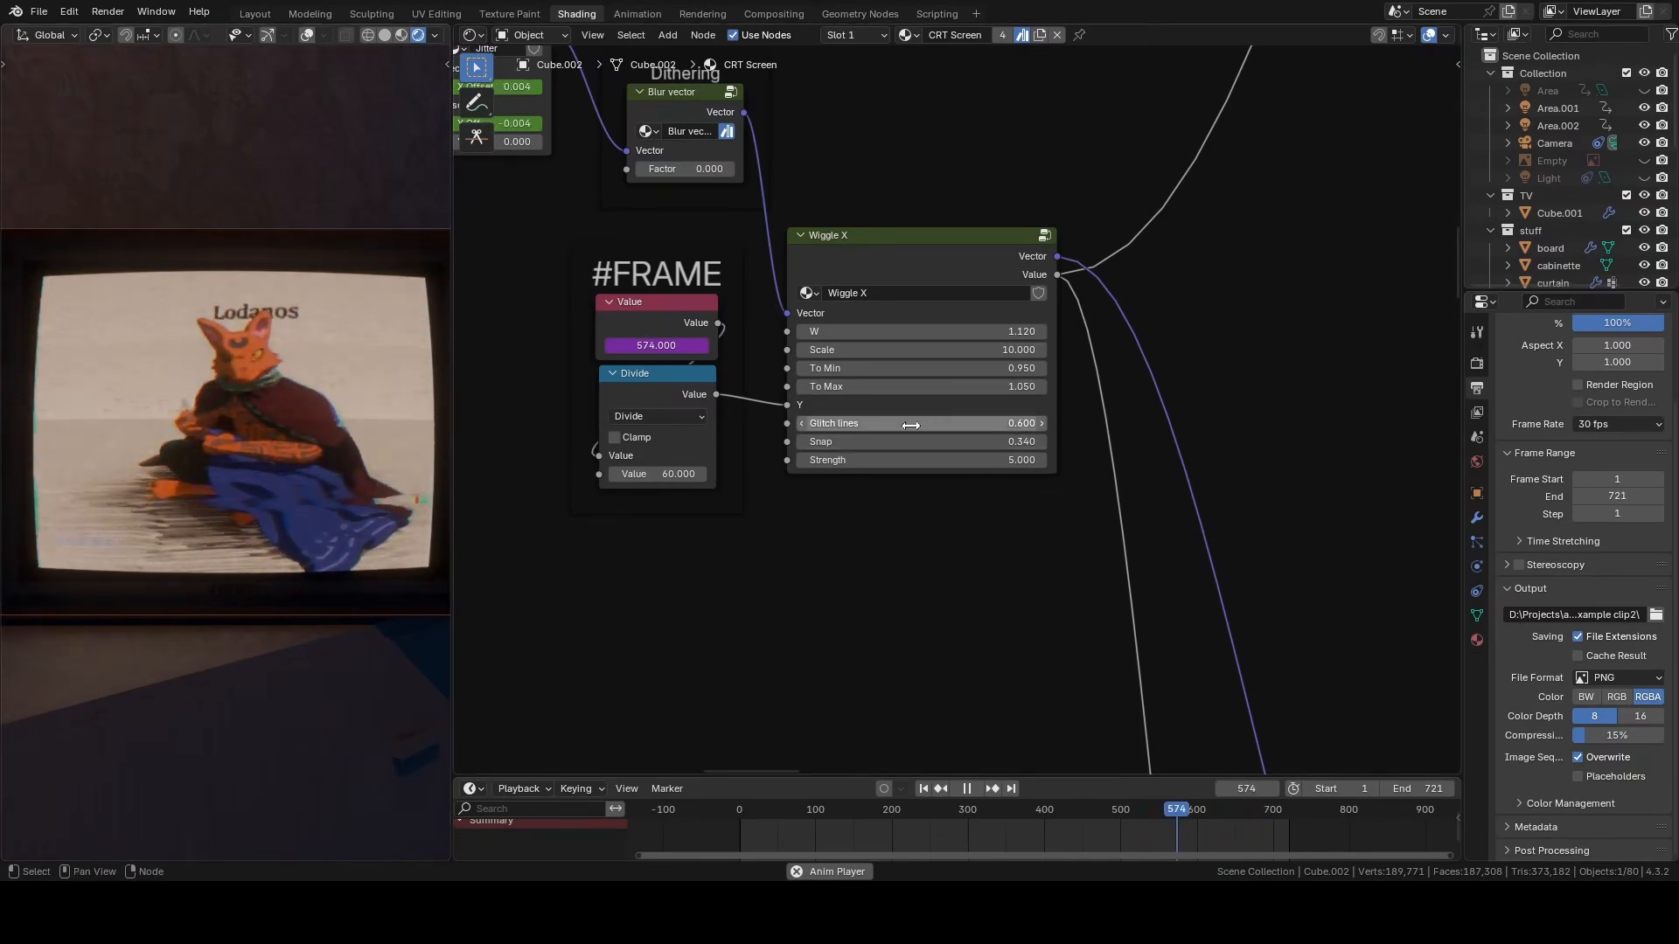
mouse_move(918, 423)
left_mouse_down()
mouse_move(1006, 423)
mouse_move(953, 423)
mouse_move(935, 446)
left_mouse_up()
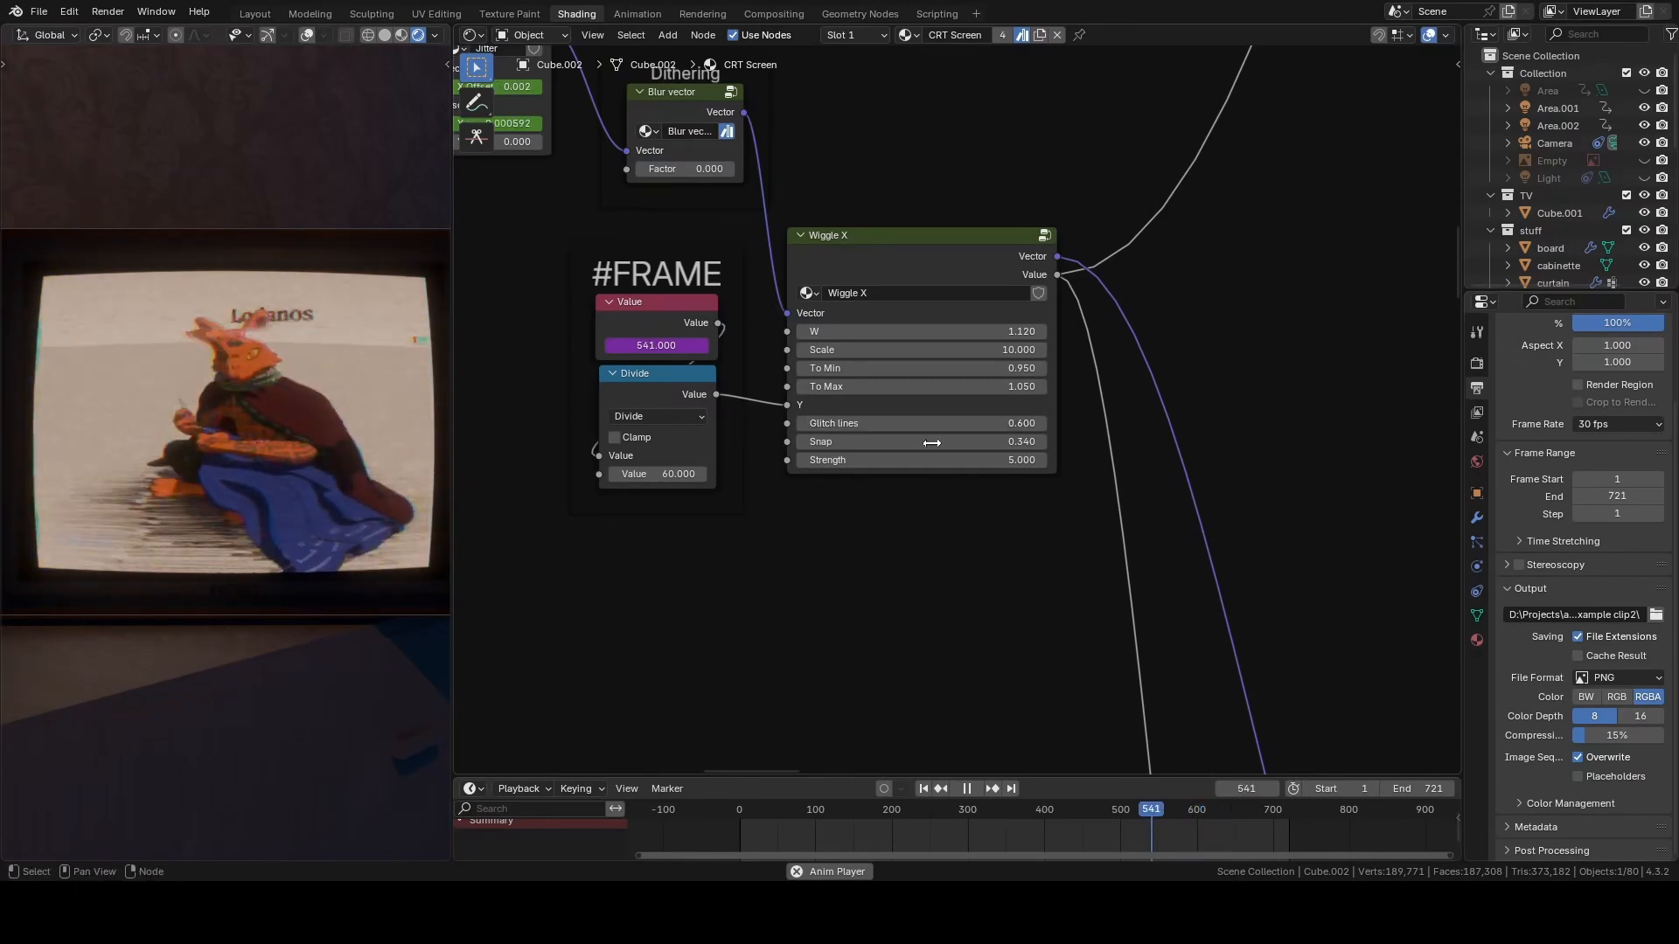
left_click_drag(961, 442, 979, 442)
- Reopen the Wiggle X group and move the Subtract node slightly to review how the glitch line nodes connect
scroll(962, 312, "down", 3)
key("Tab")
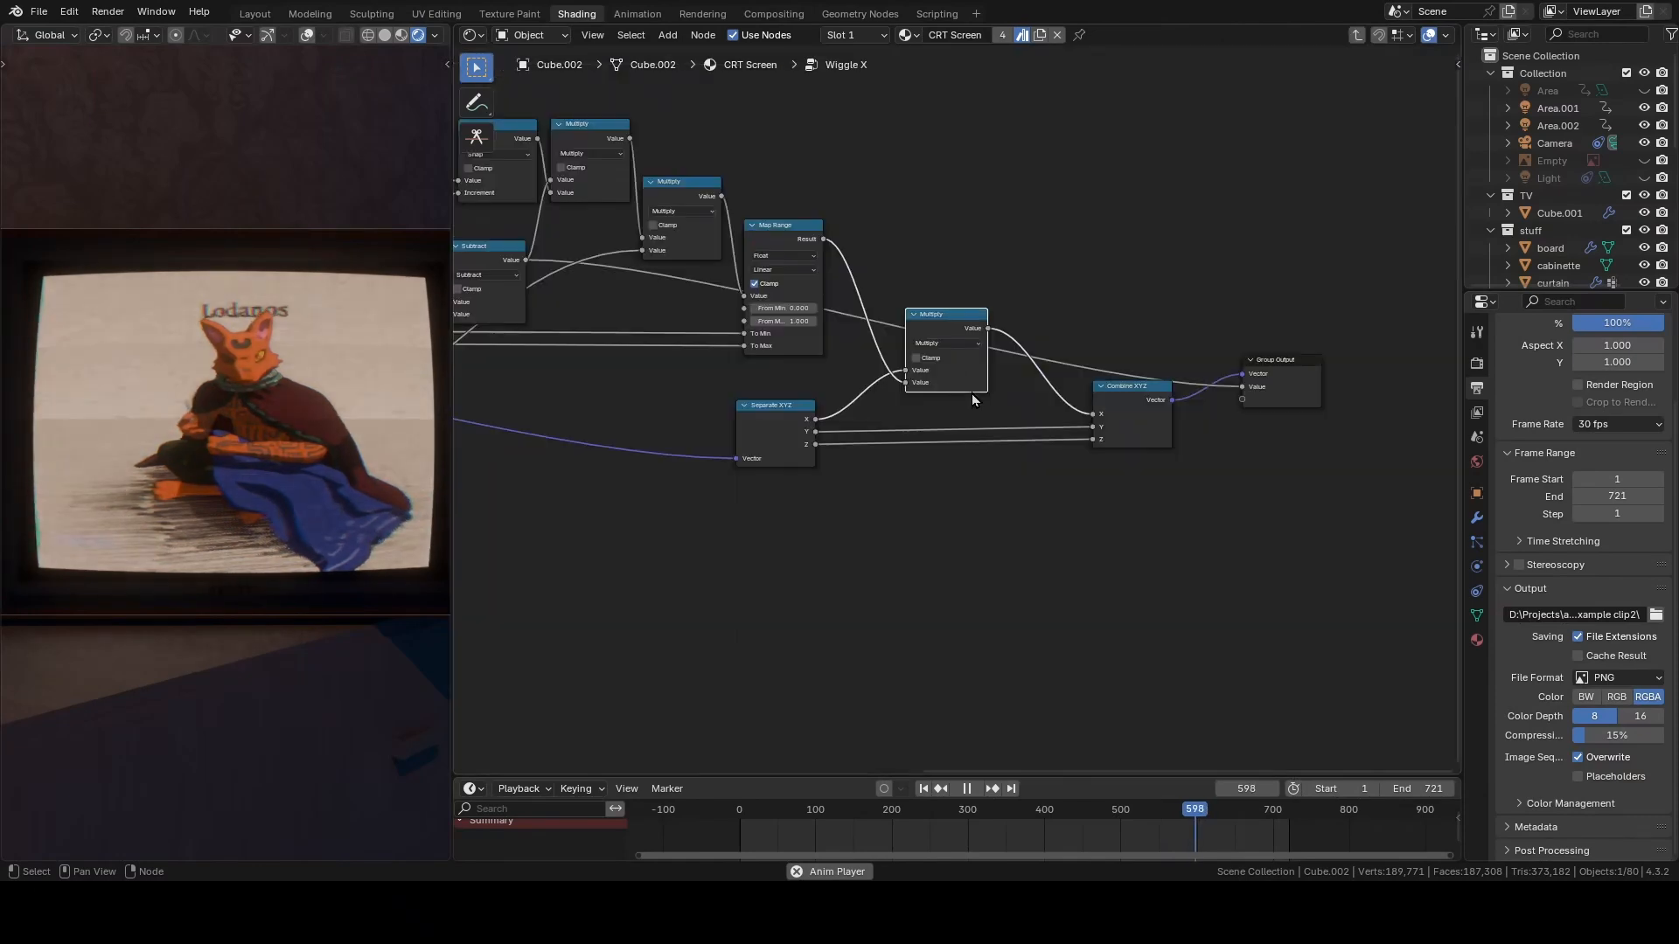
middle_click_drag(591, 402, 936, 440)
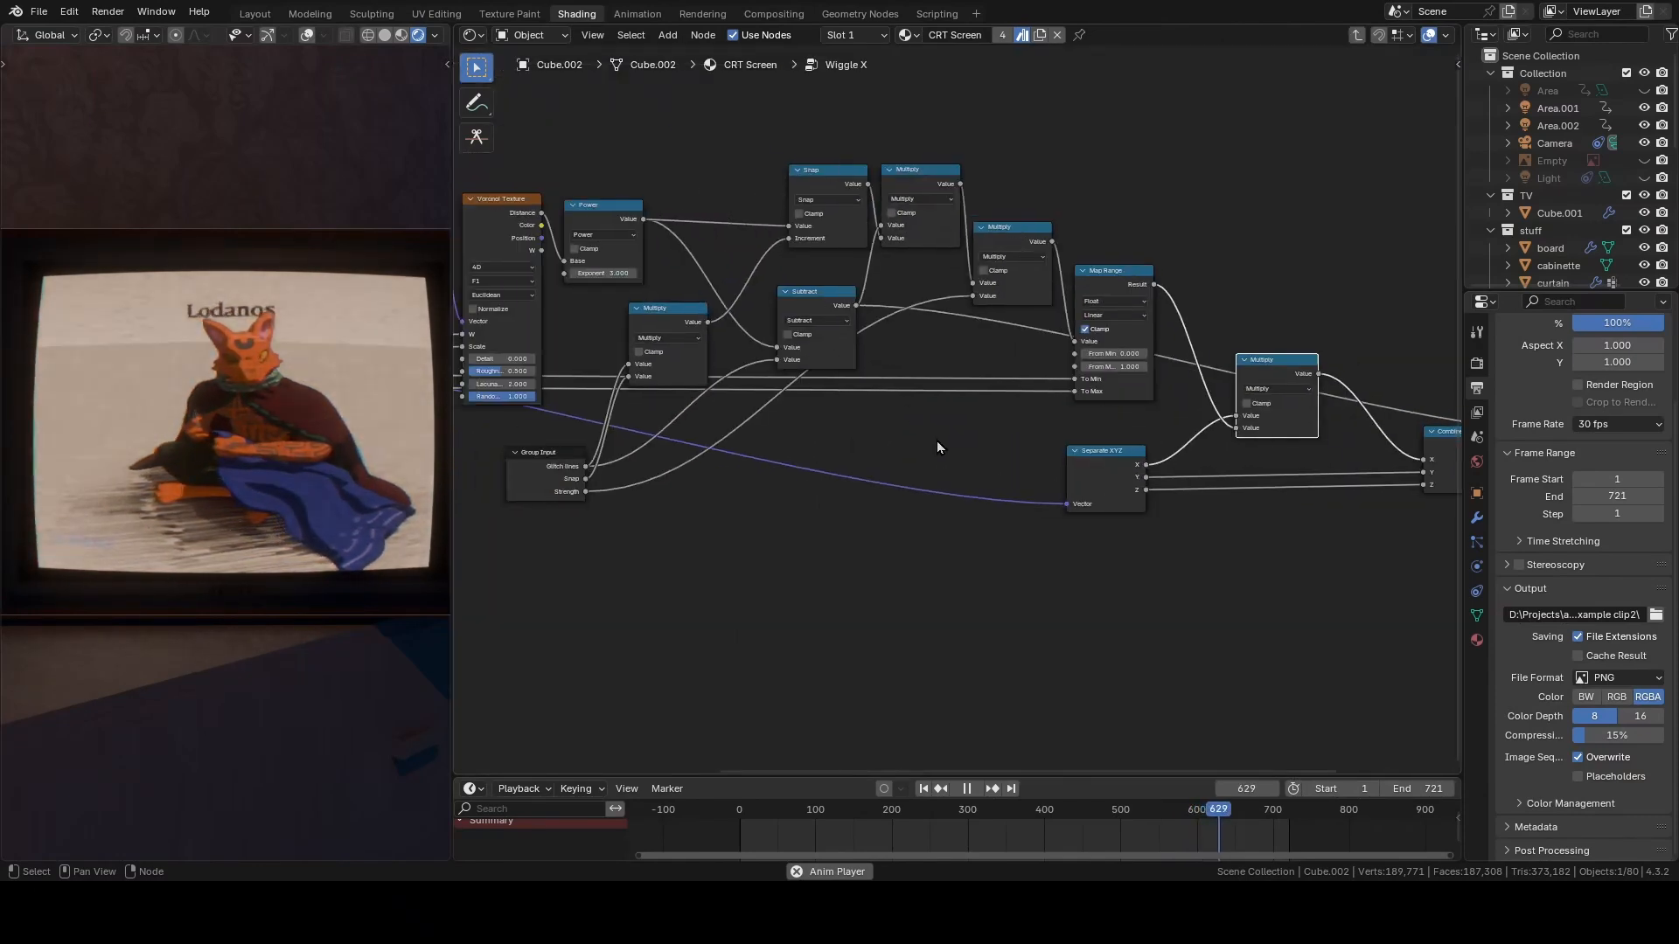
left_click_drag(816, 301, 789, 324)
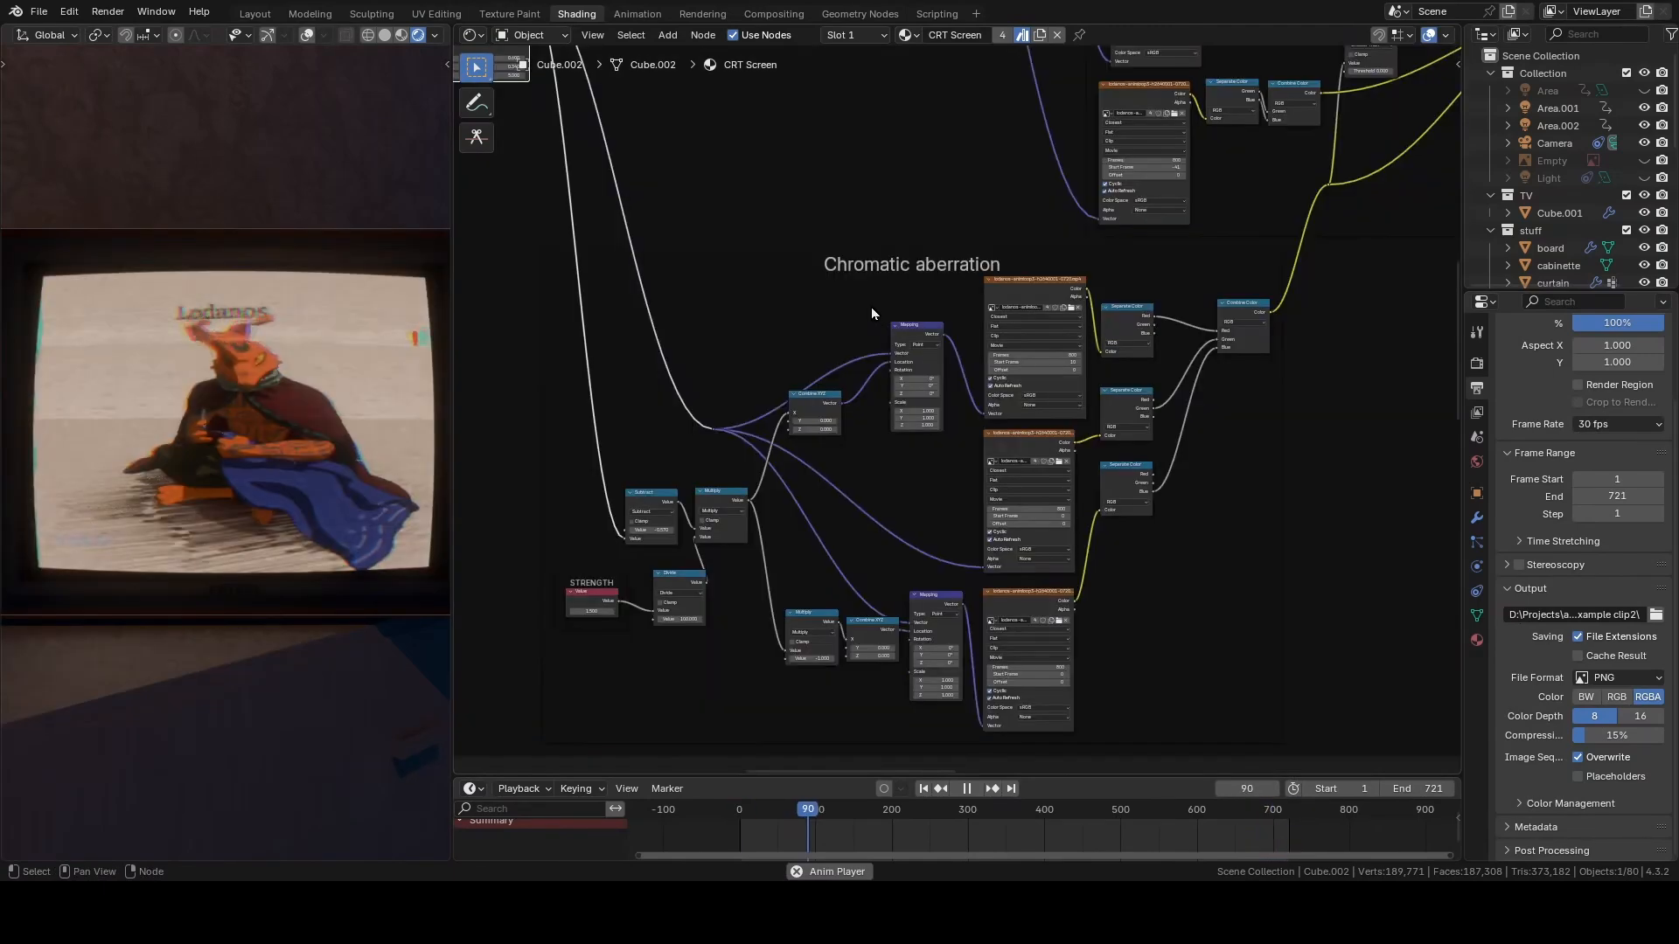
- Examine the Chromatic aberration frame's Mapping, movie texture and Separate Color nodes, along with the Strength nodes that drive them
middle_click_drag(938, 453, 883, 411)
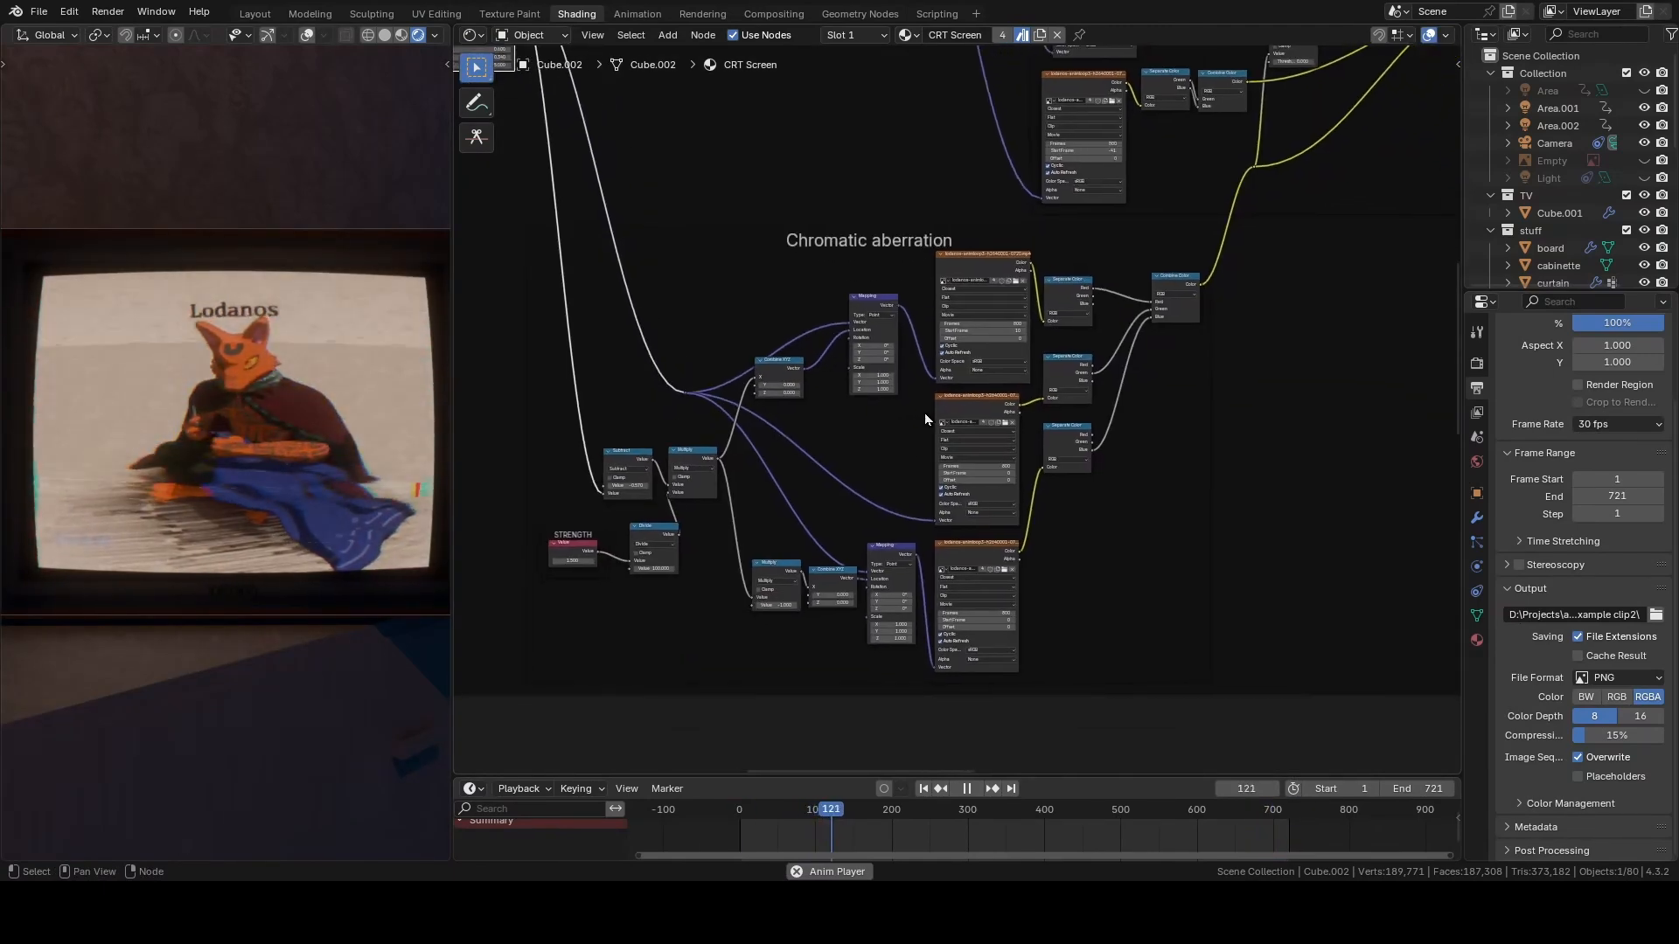
scroll(929, 415, "up", 2)
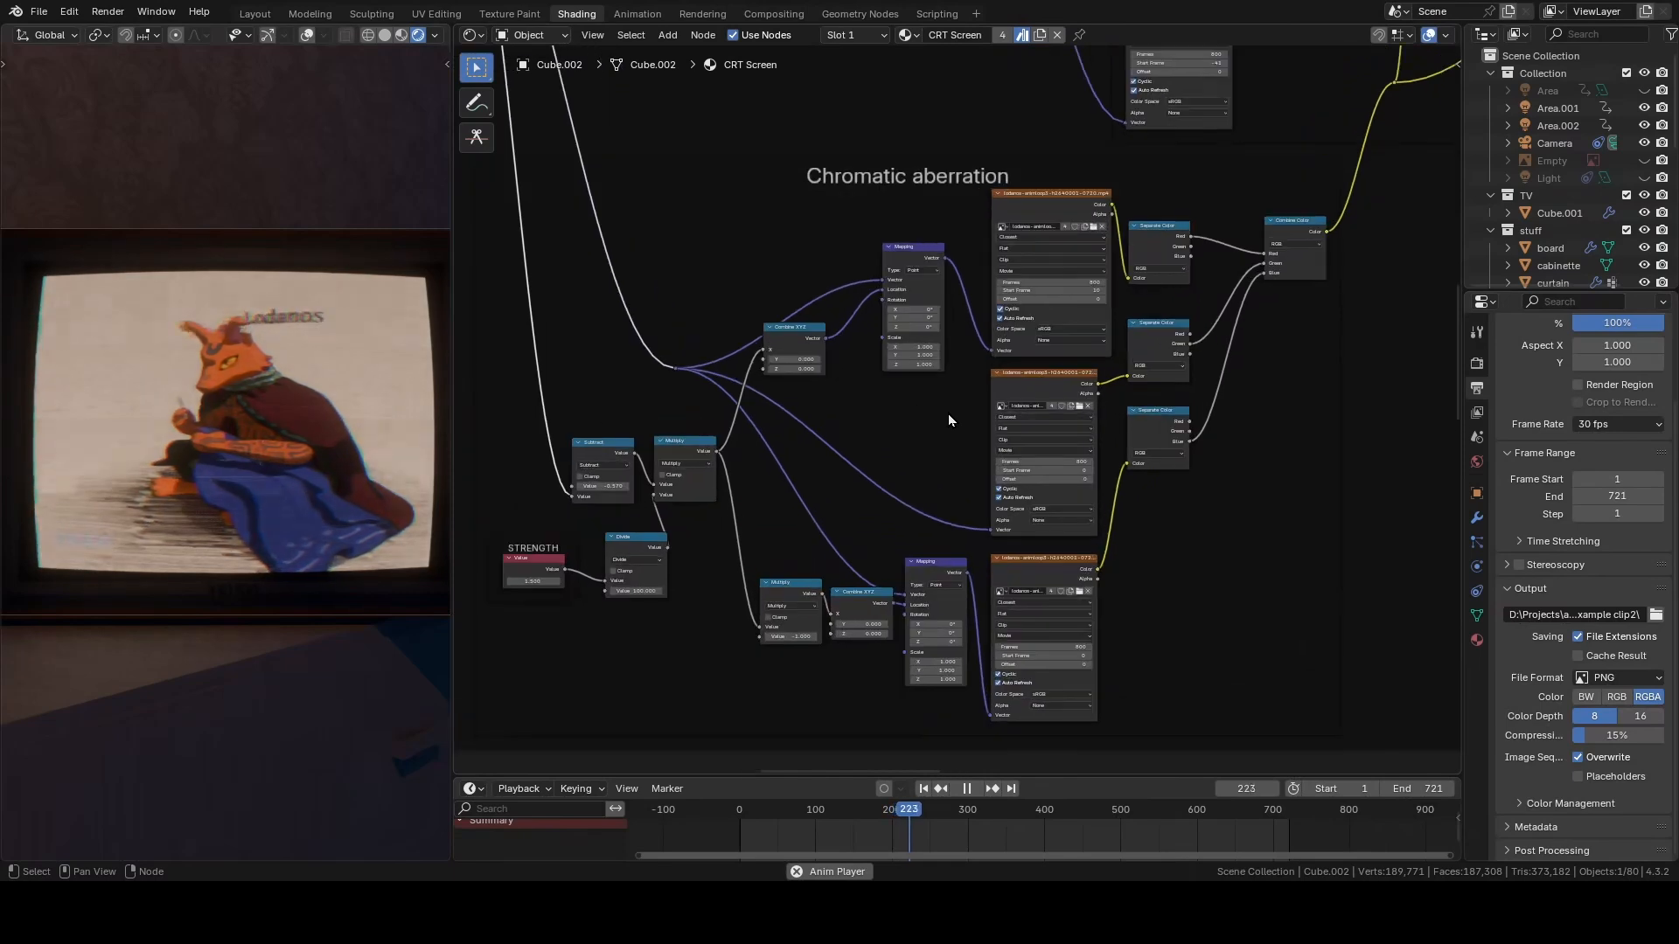
left_click_drag(977, 209, 1074, 622)
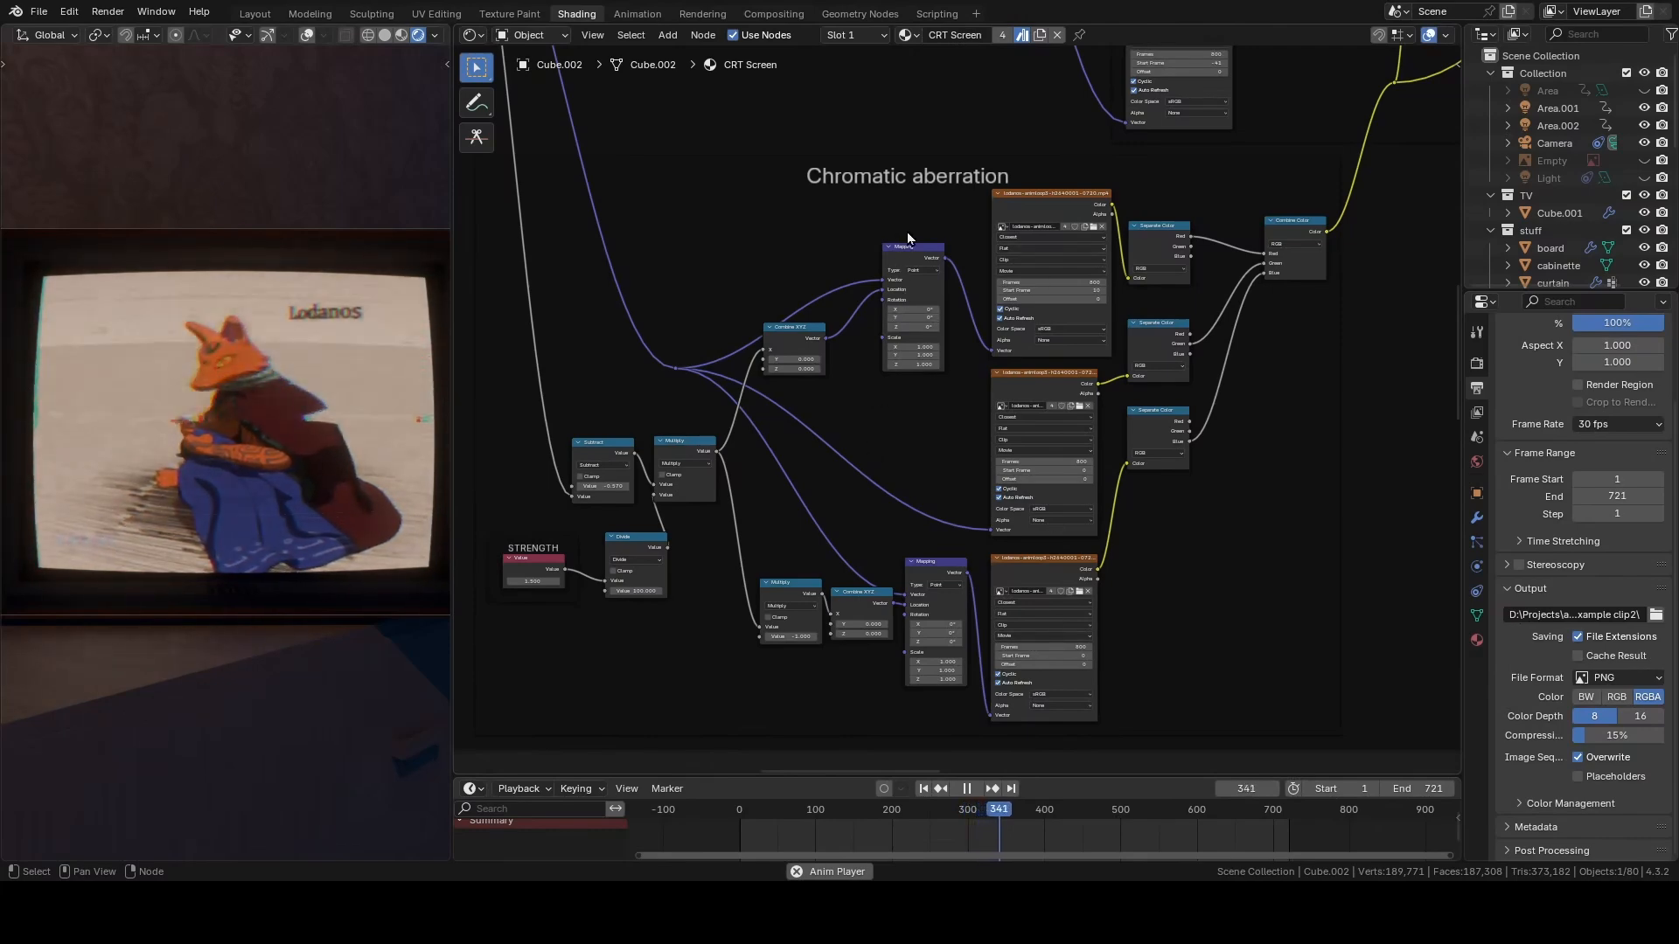
scroll(896, 432, "up", 3)
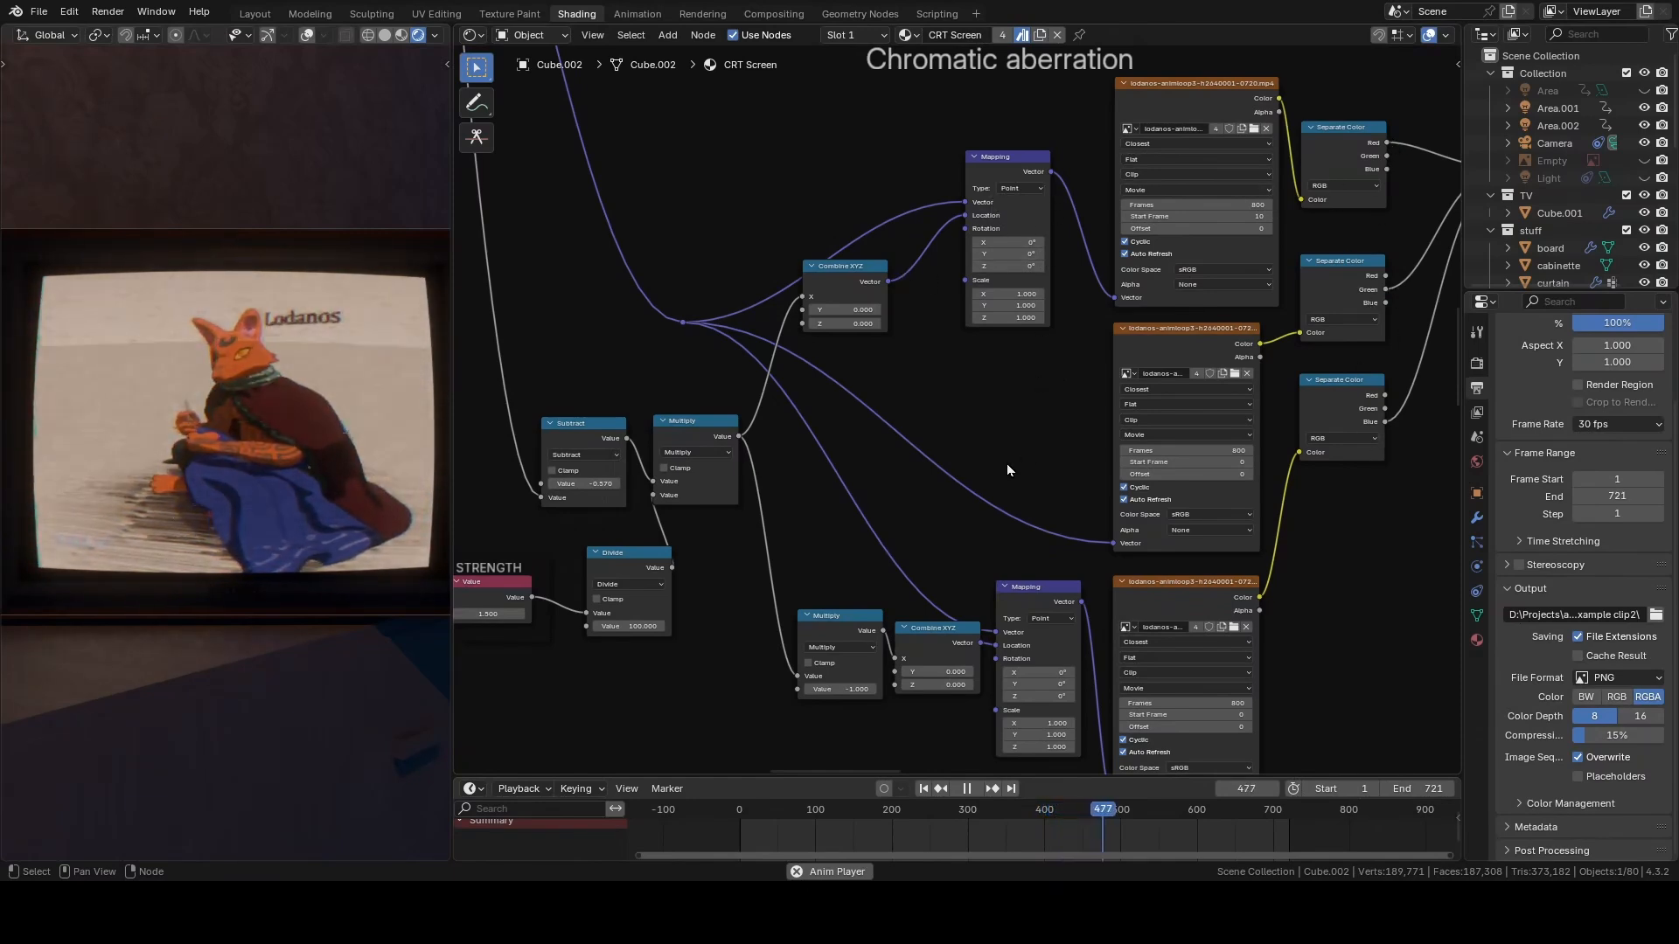
middle_click_drag(993, 441, 960, 372)
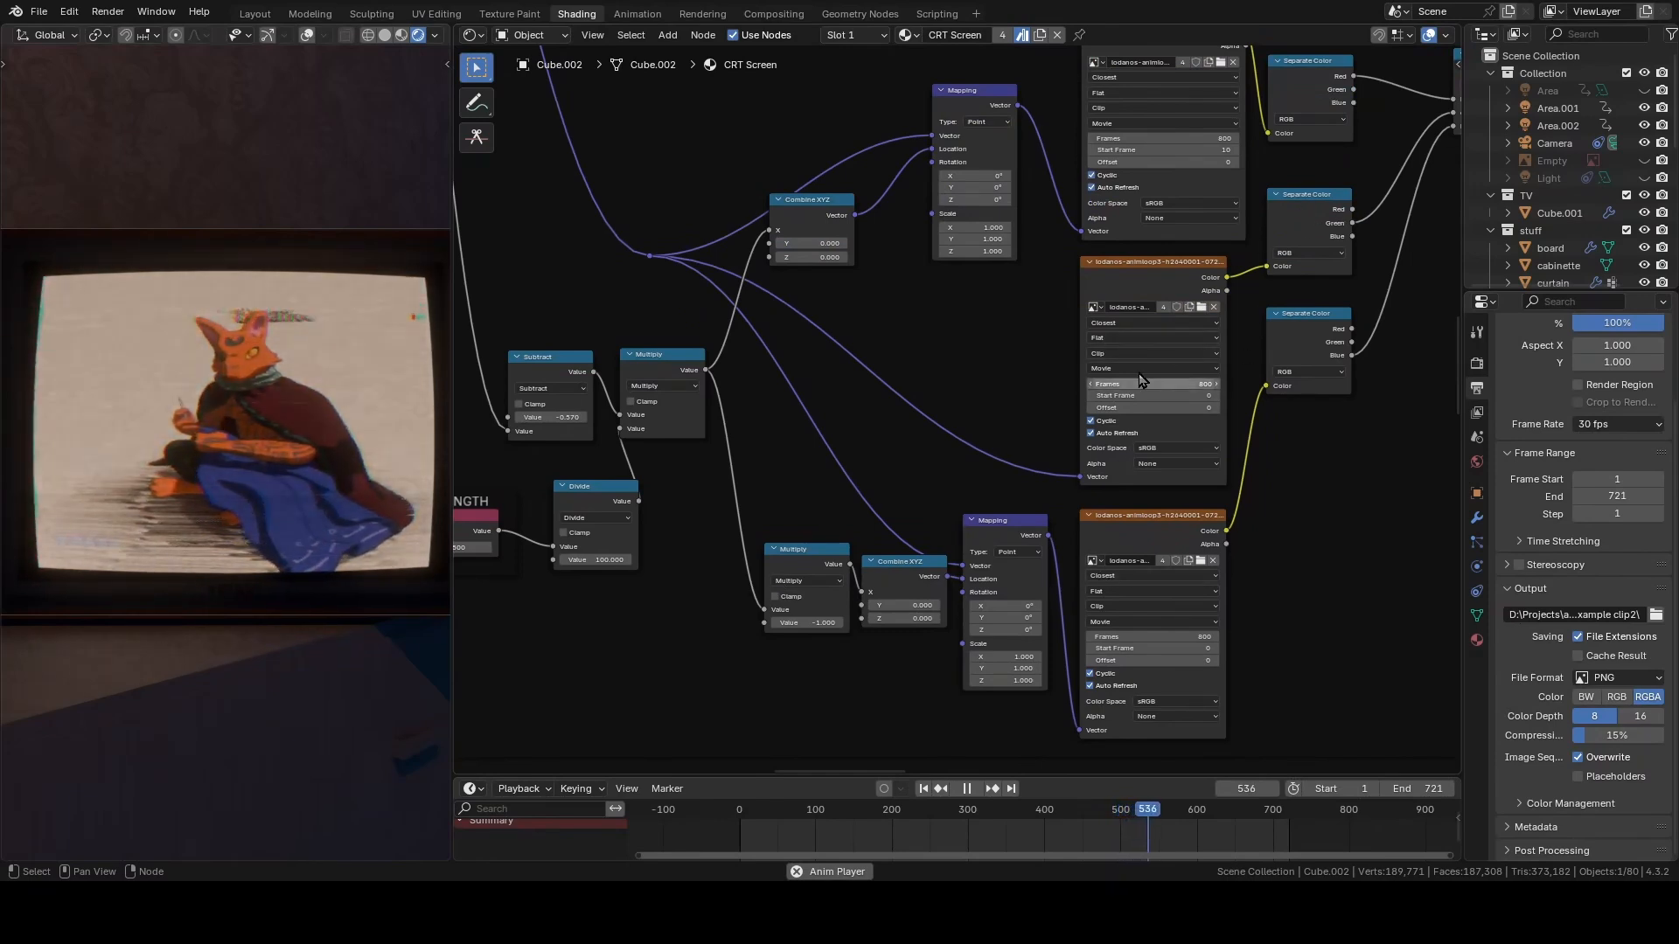
- Trace the Chromatic aberration chain from the Strength, Divide and Multiply nodes through to its Combine Color node
middle_click_drag(973, 349, 1113, 349)
left_click_drag(619, 554, 686, 554)
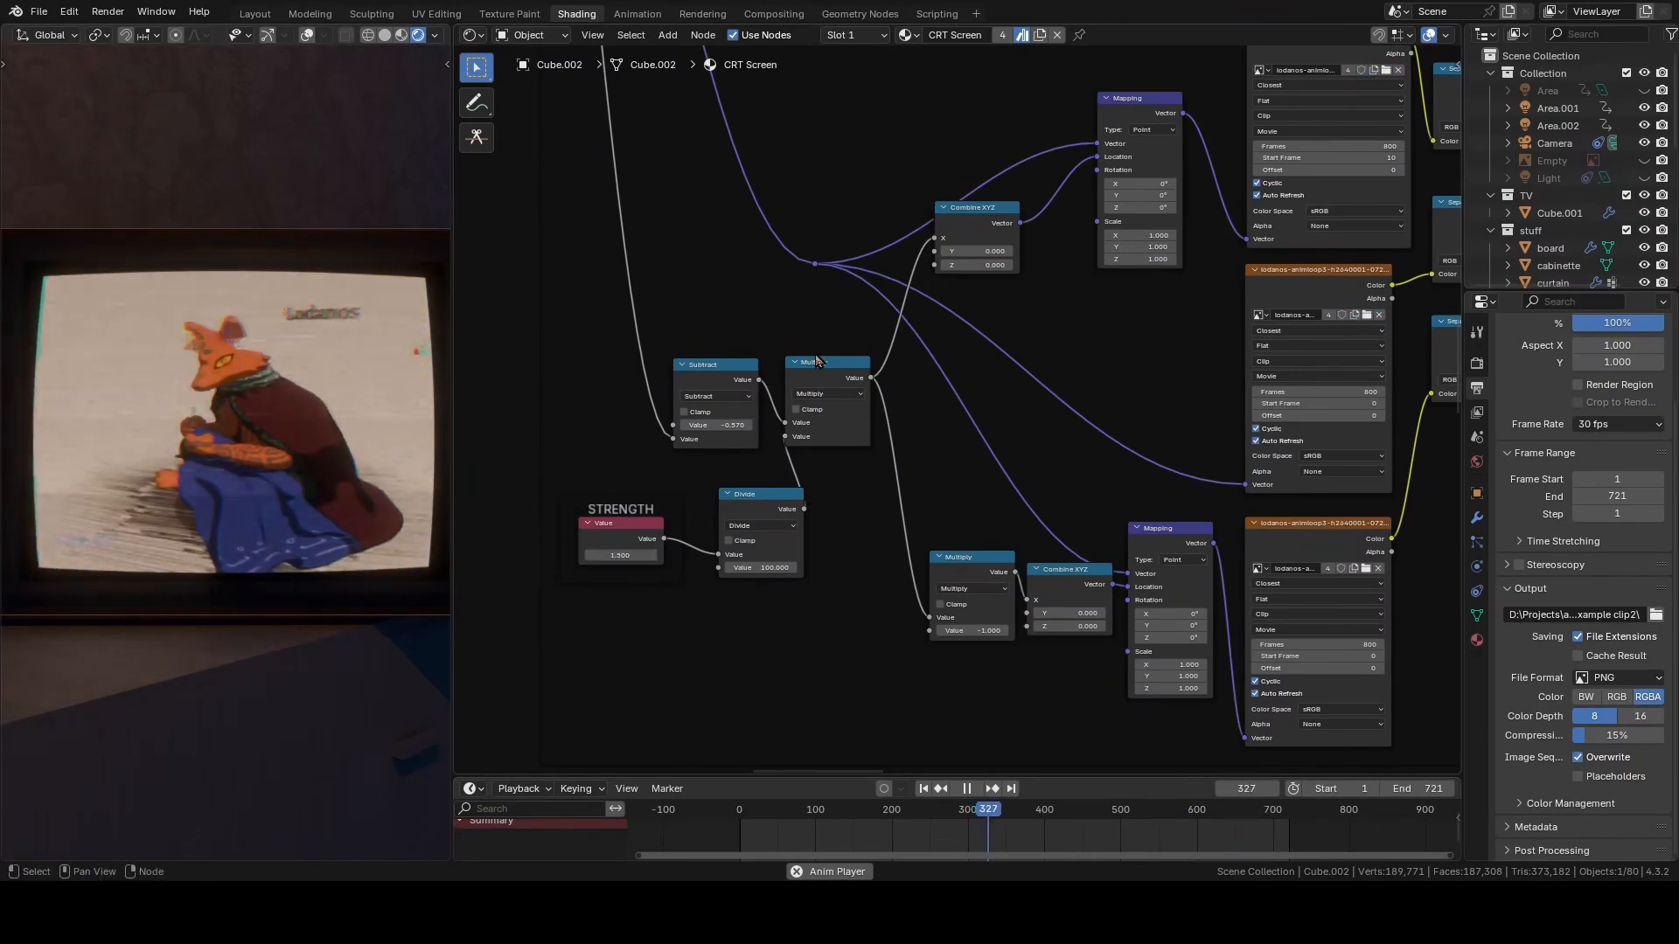
middle_click_drag(1416, 268, 987, 386)
middle_click_drag(1261, 209, 1084, 378)
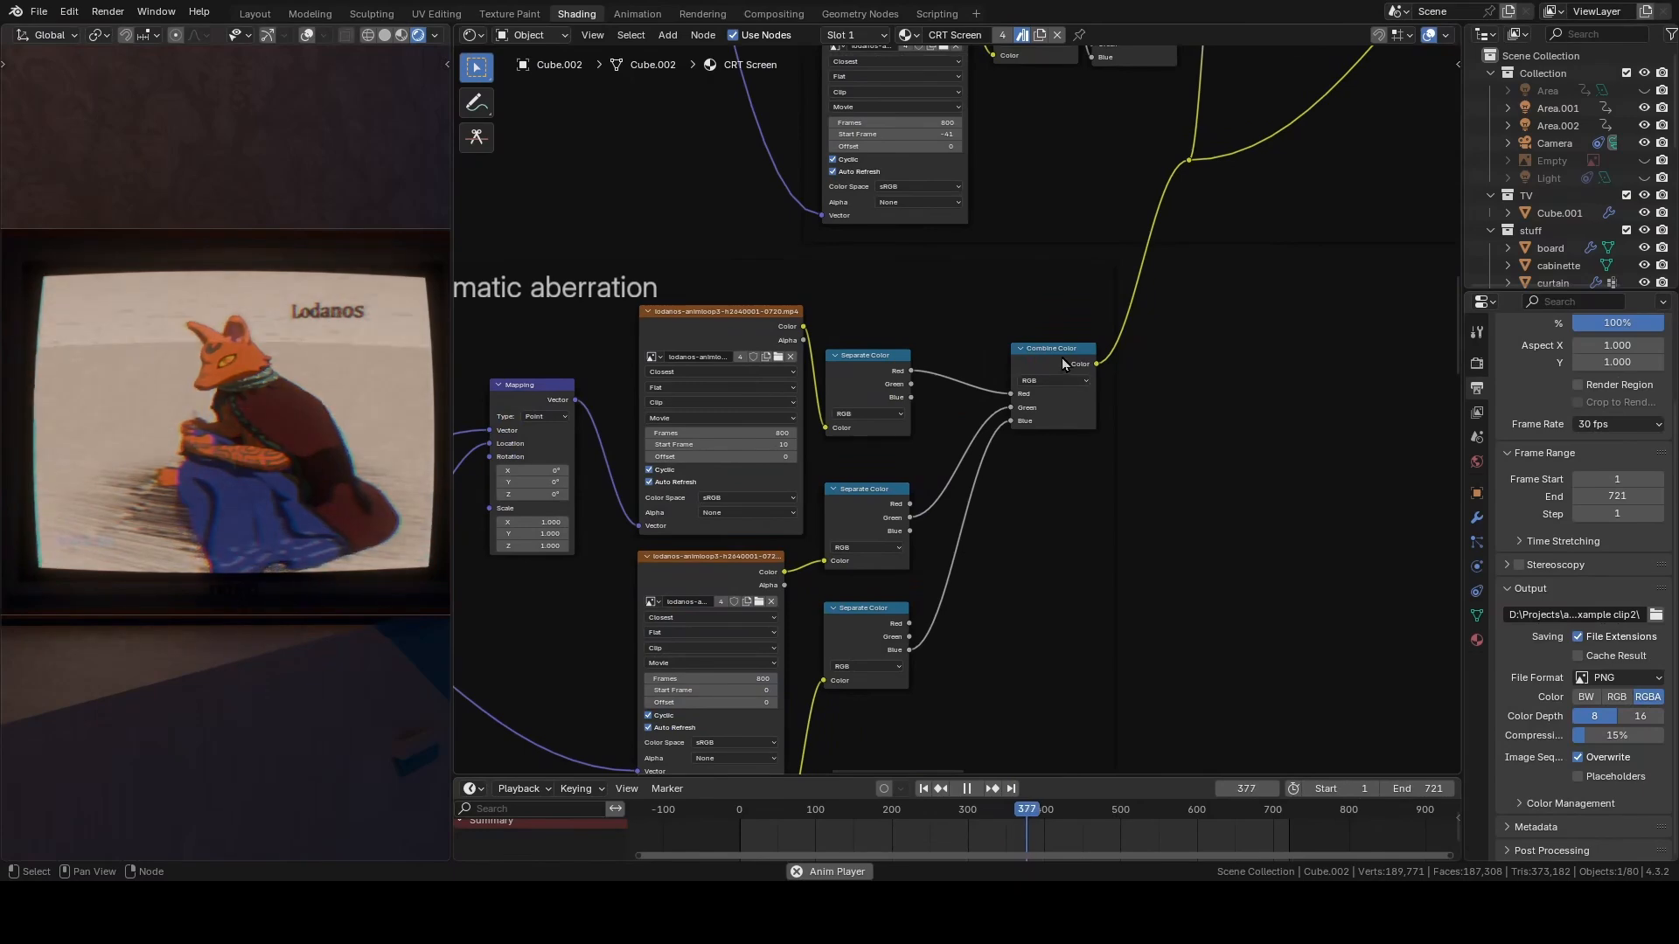
- Examine the hole filler frame, selecting its movie texture and the Combine Color node that feeds the Image mix
middle_click_drag(1216, 287, 1009, 620)
scroll(1009, 620, "down", 2)
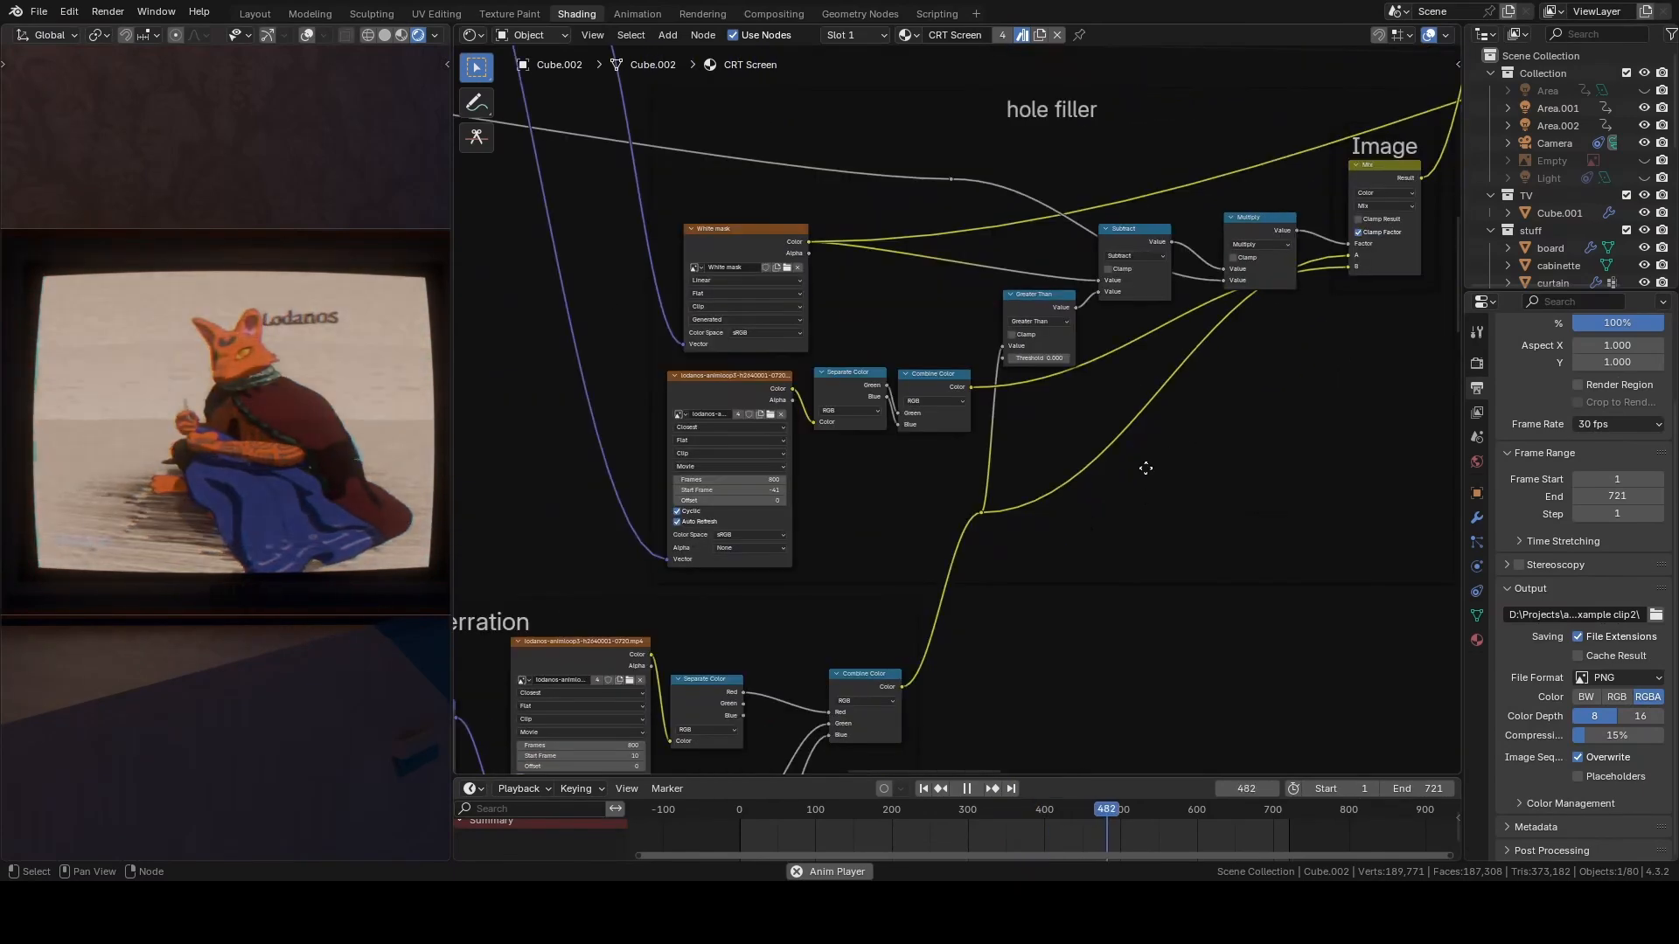
middle_click_drag(1146, 466, 1056, 504)
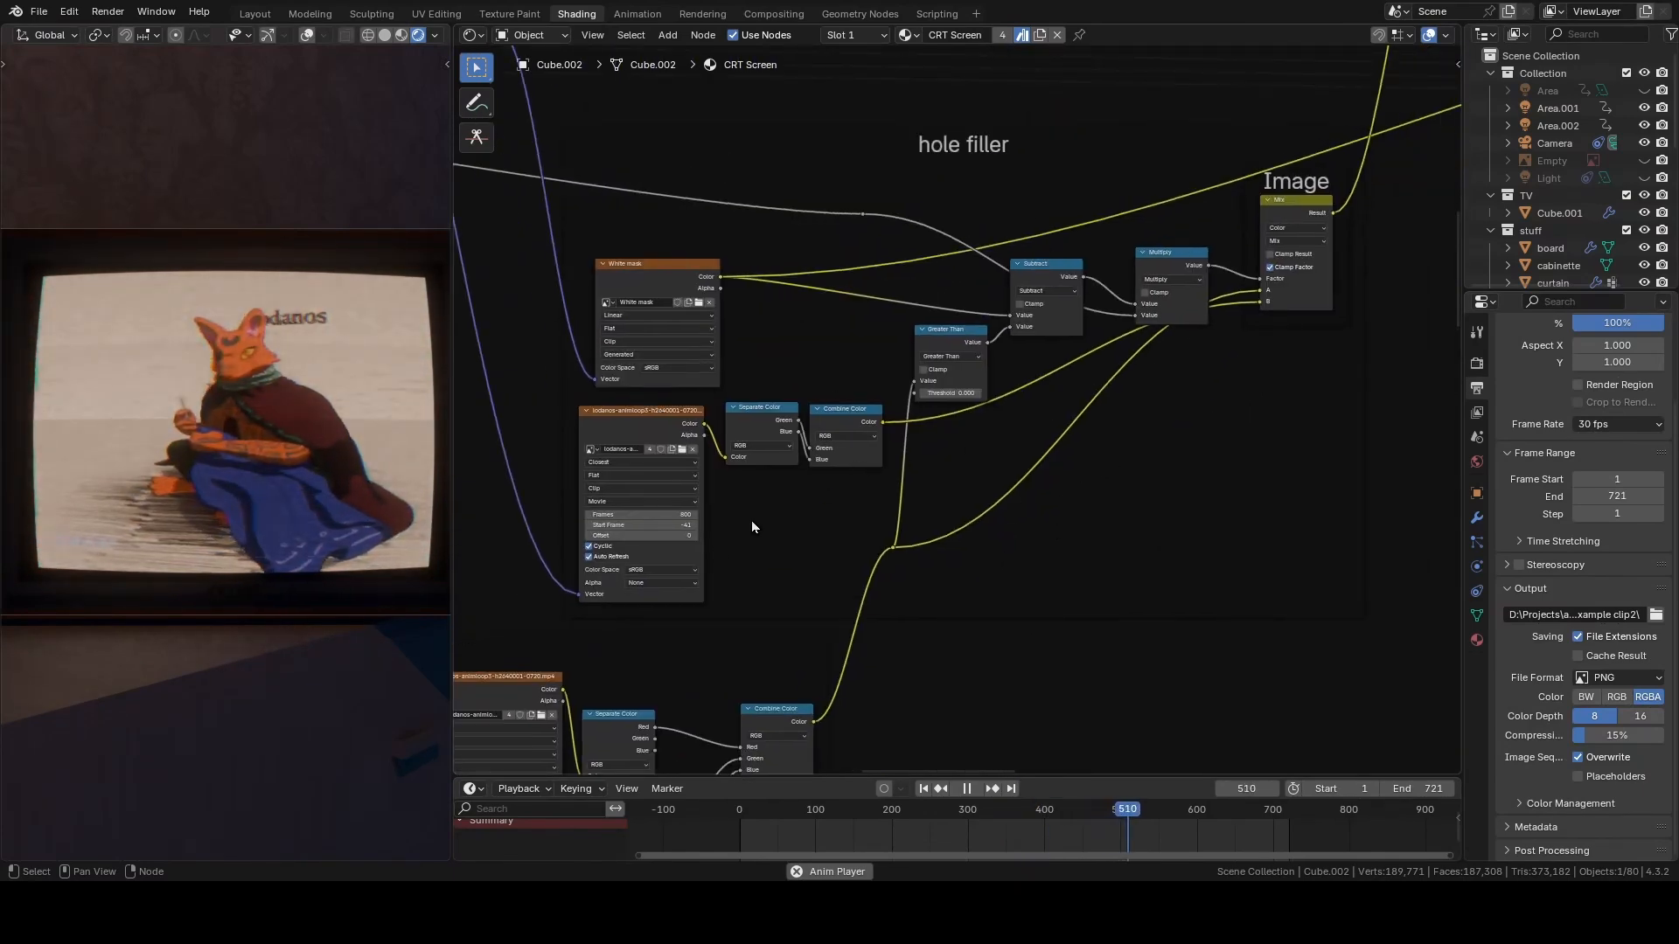
middle_click_drag(786, 495, 942, 457)
left_click(790, 391)
scroll(800, 397, "down", 3)
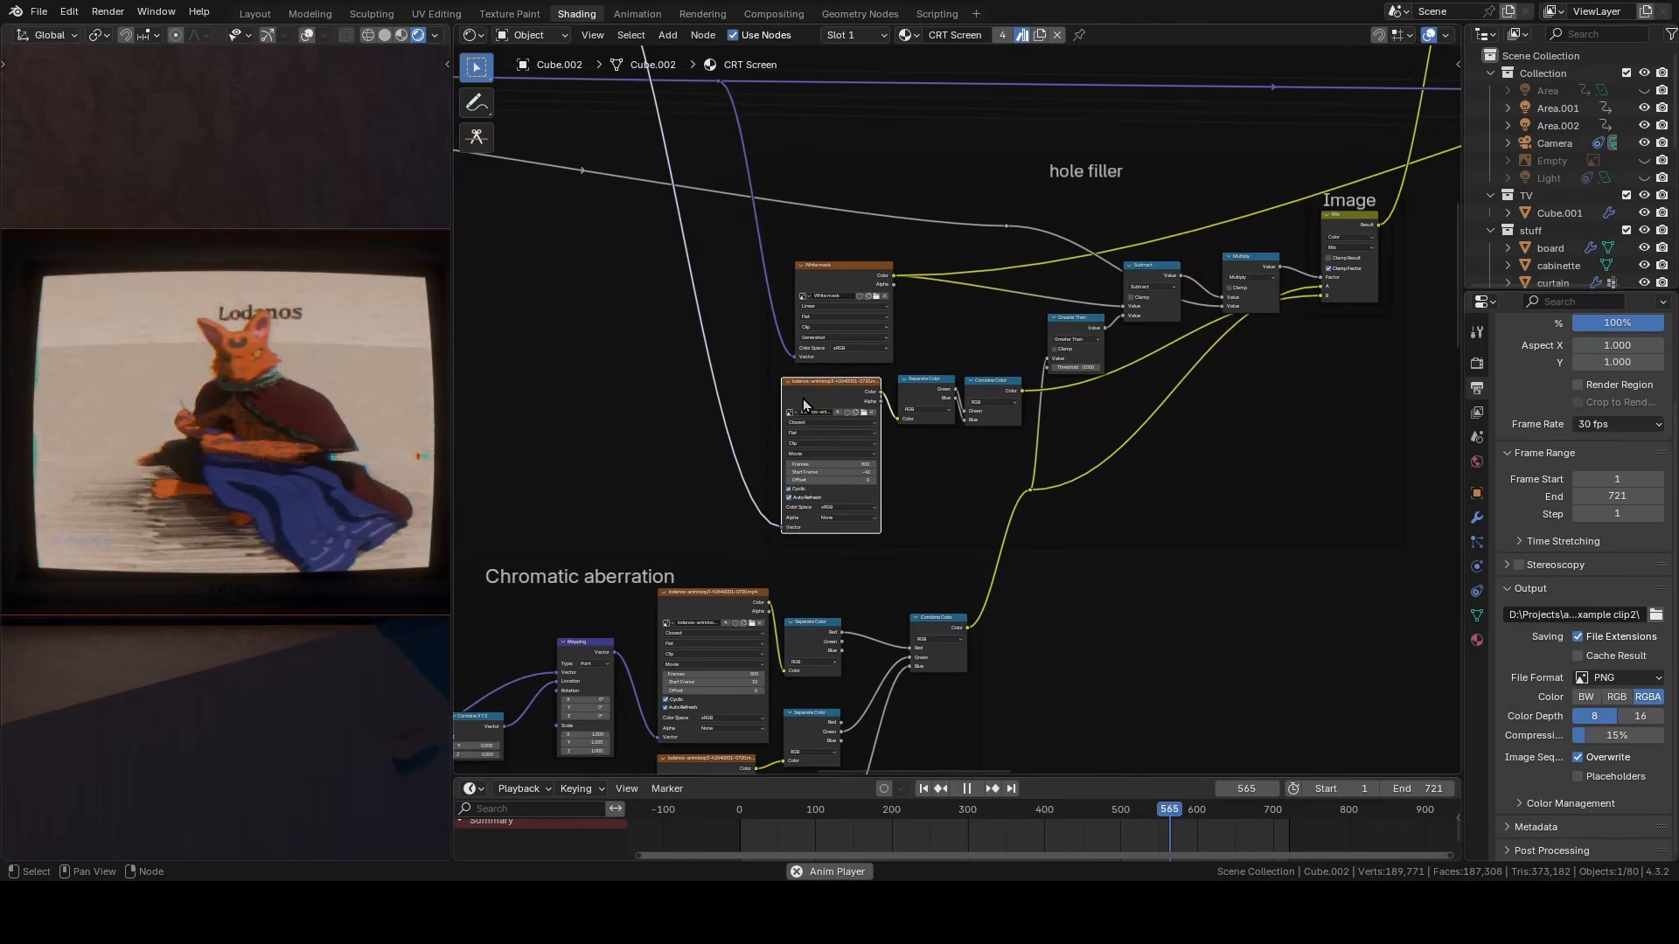
scroll(803, 399, "down", 4)
middle_click_drag(642, 383, 601, 392)
mouse_move(922, 361)
left_mouse_down()
mouse_move(941, 357)
mouse_move(923, 359)
left_mouse_up()
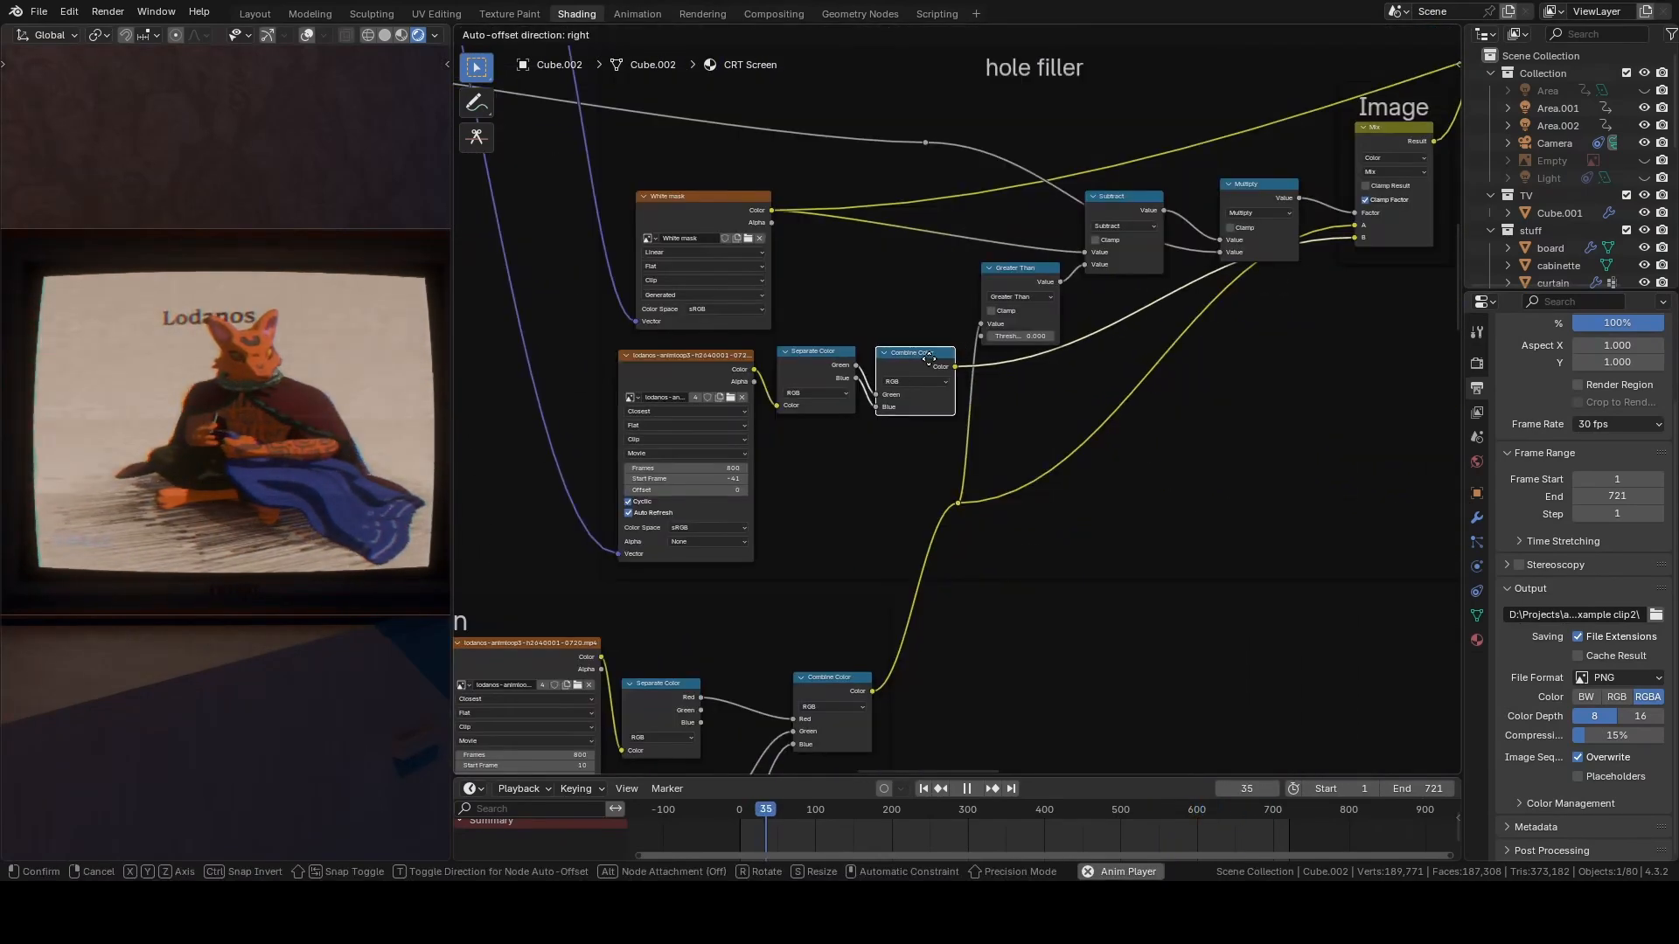
- Compare previews of the hole filler's Combine Color, the Chromatic aberration Combine Color and the Image Mix node on the TV
middle_click_drag(923, 359, 674, 422)
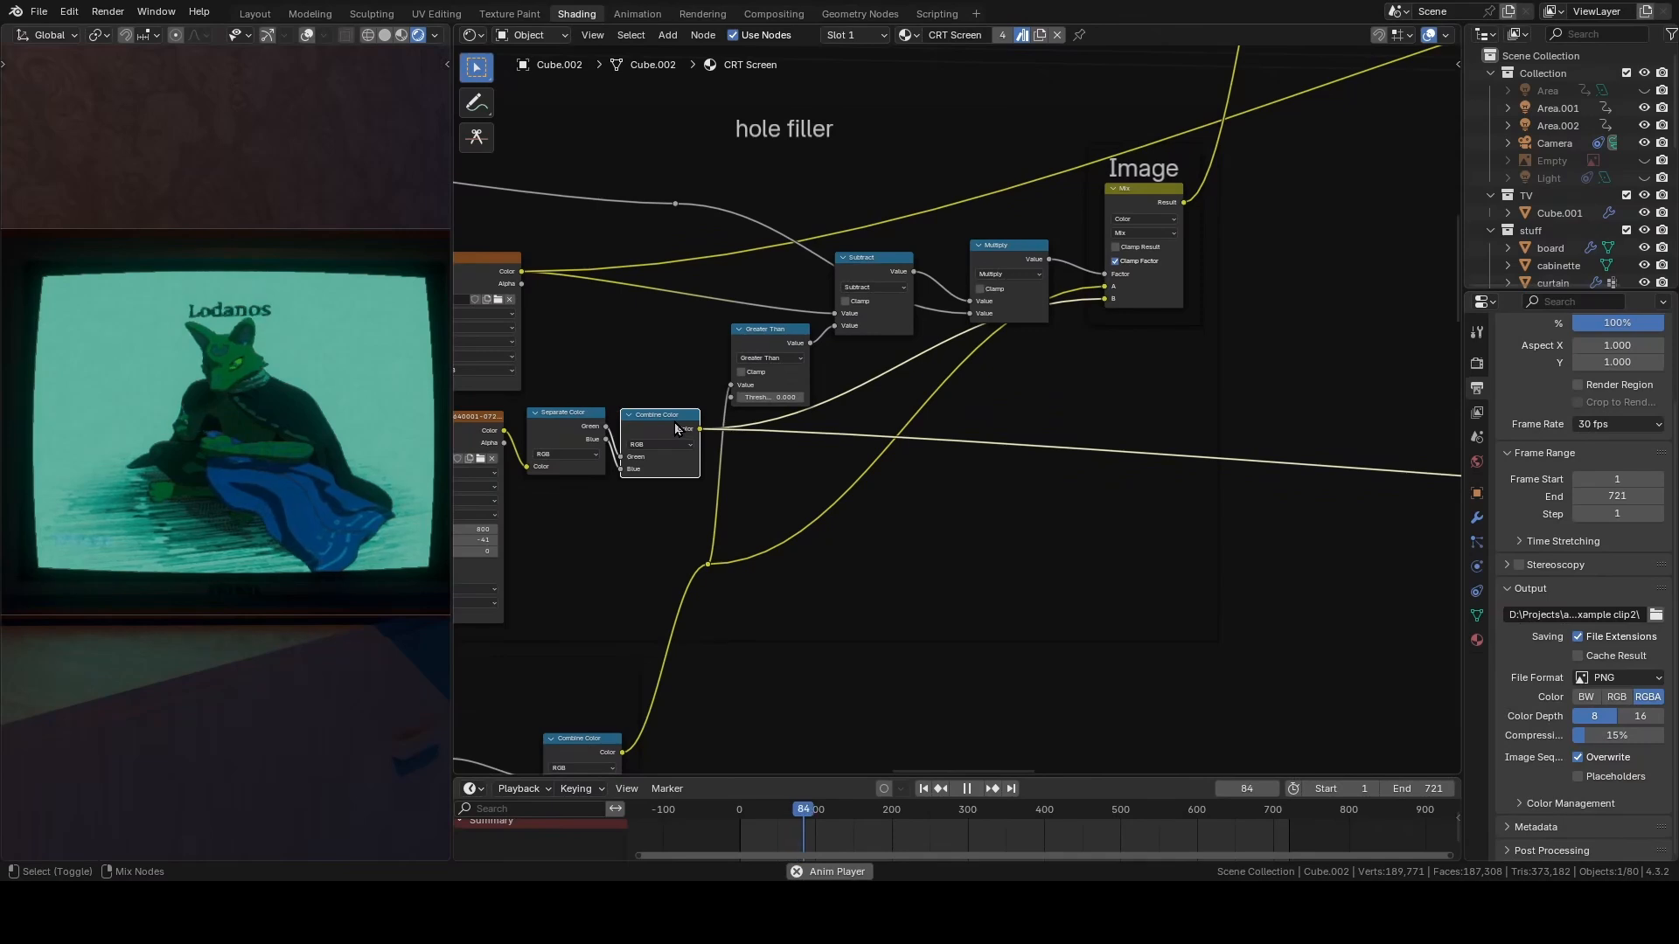
middle_click_drag(791, 622, 889, 376)
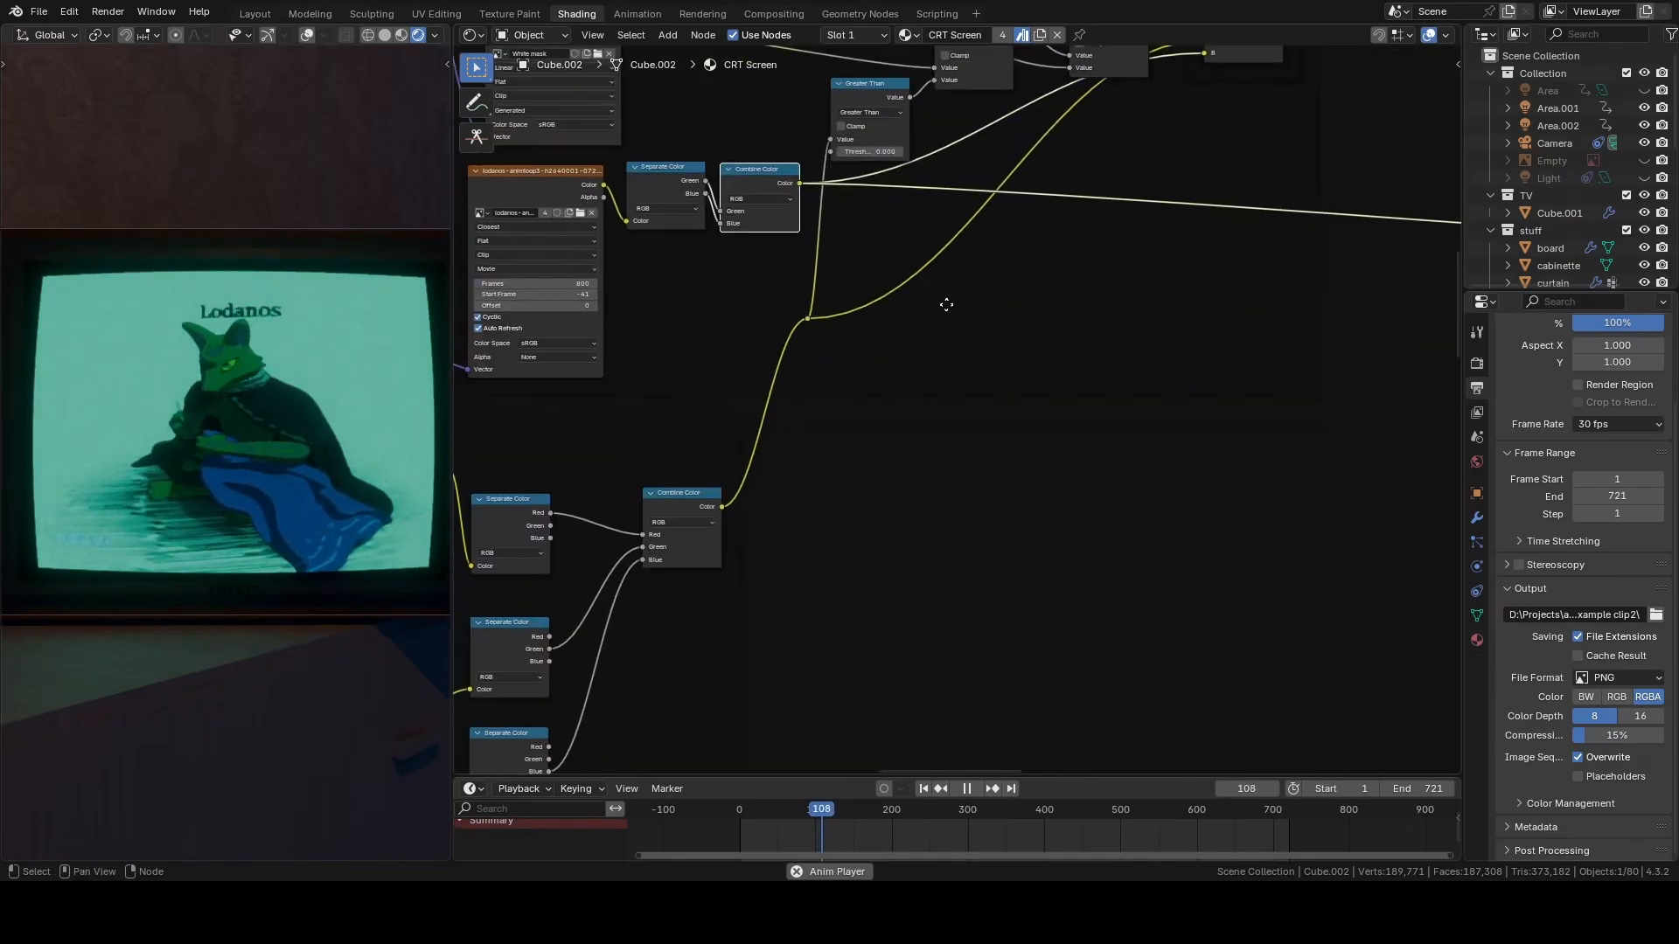
left_click(689, 507, "ctrl+shift")
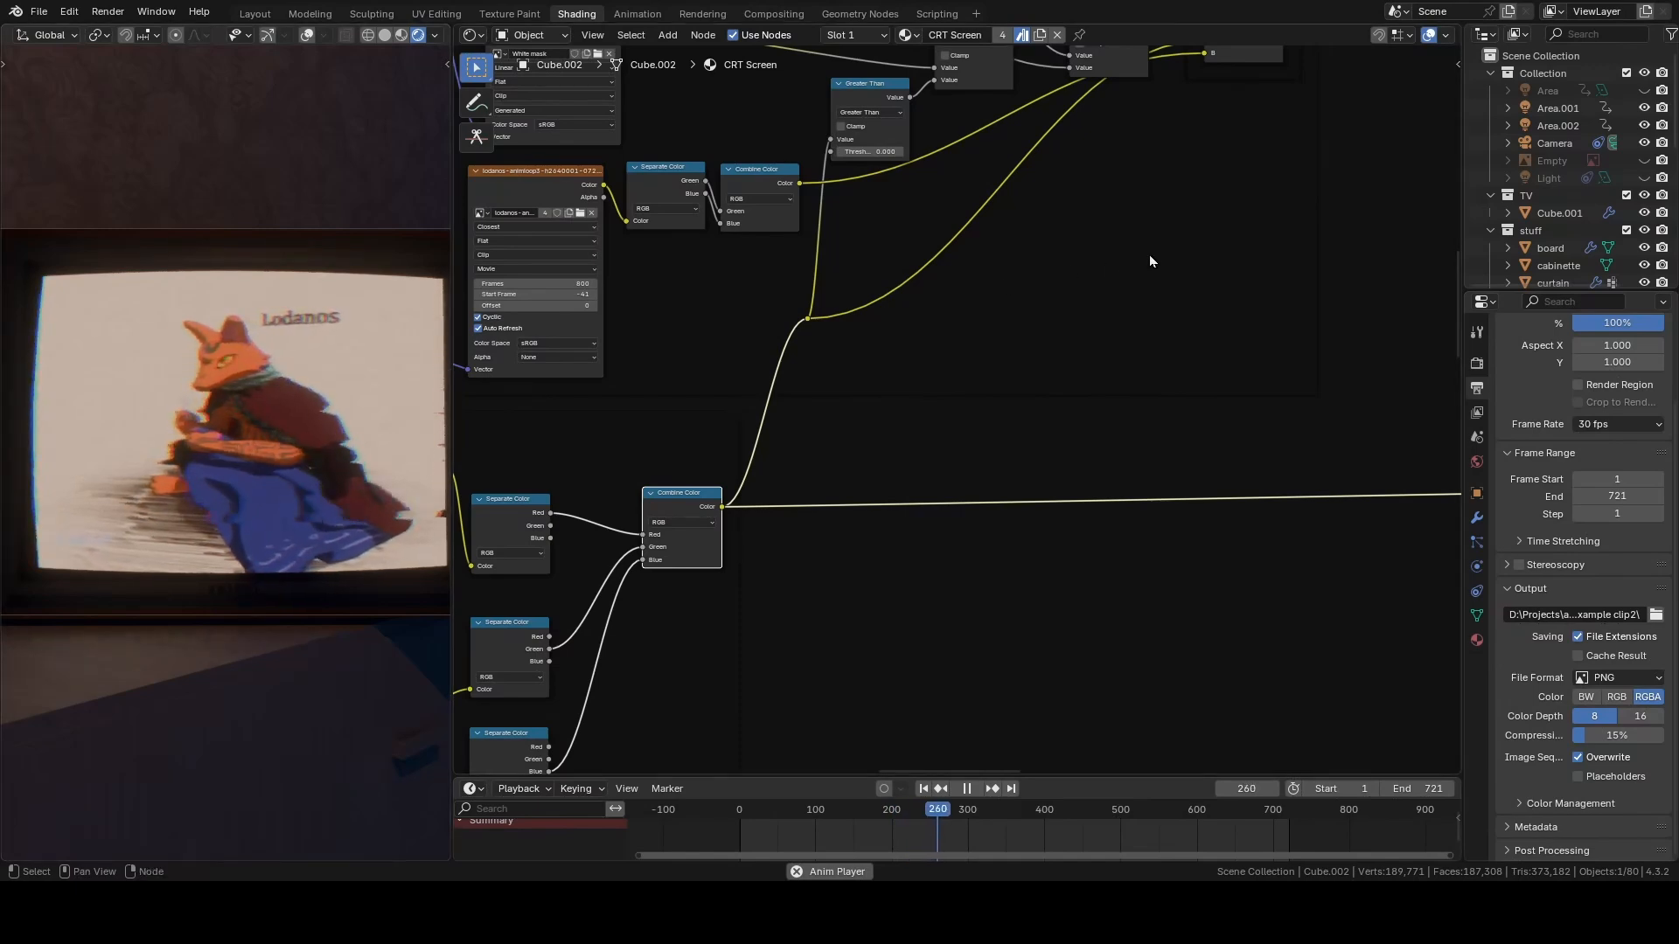
middle_click_drag(1148, 260, 1091, 438)
left_click(741, 346, "ctrl+shift")
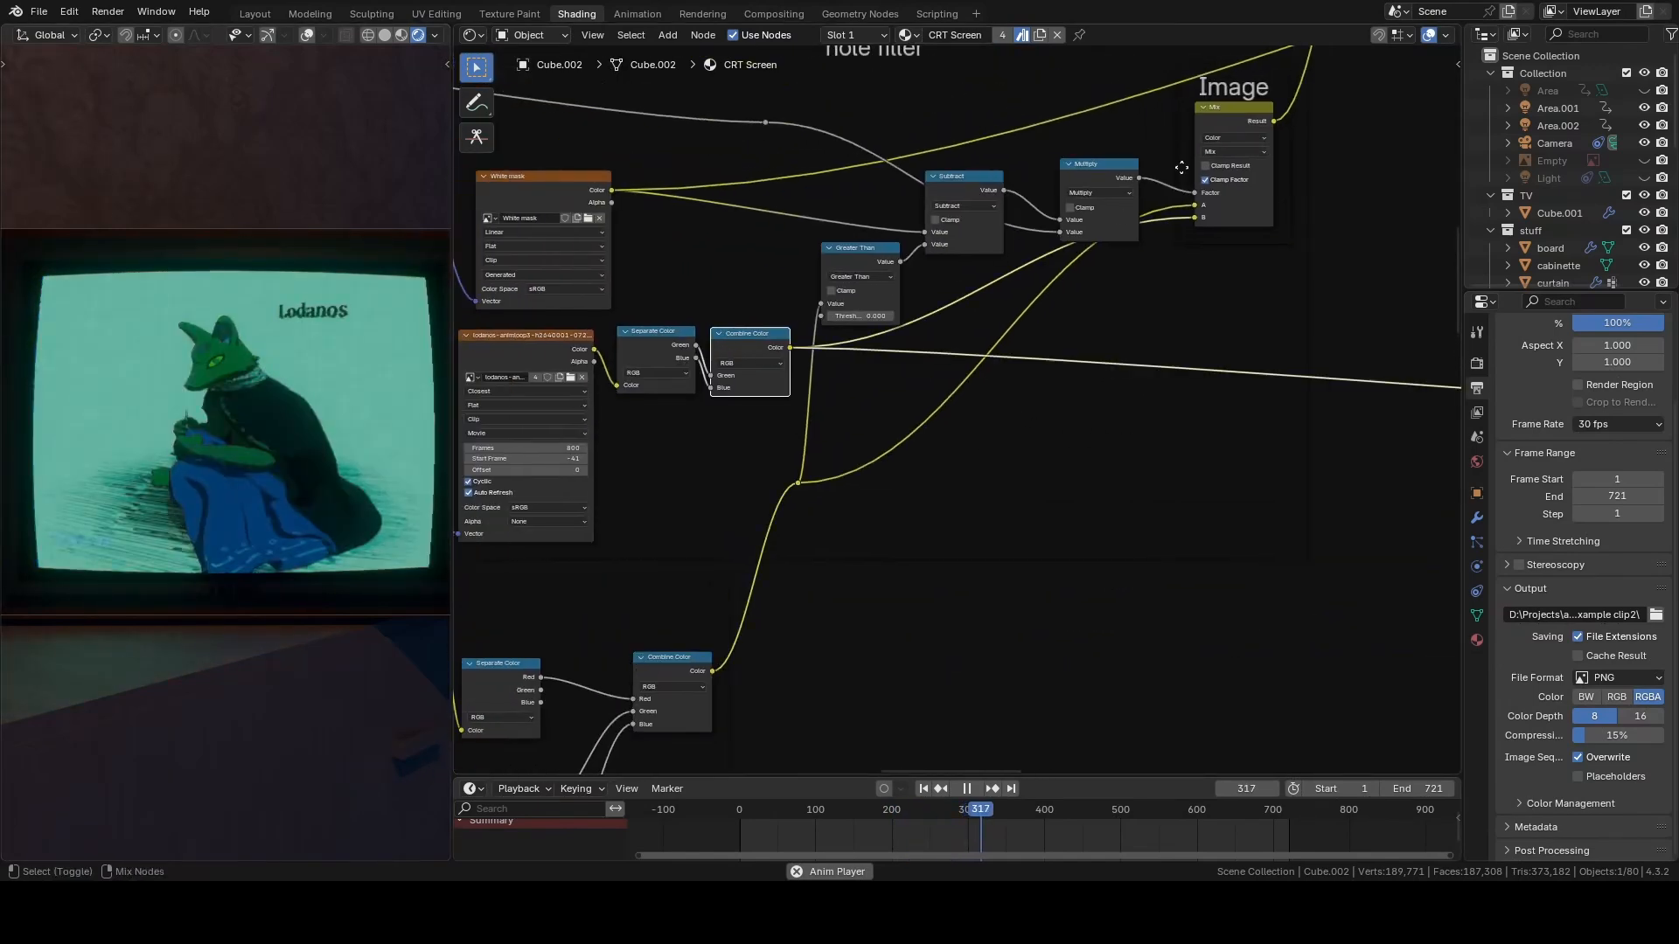
left_click(1230, 118, "ctrl+shift")
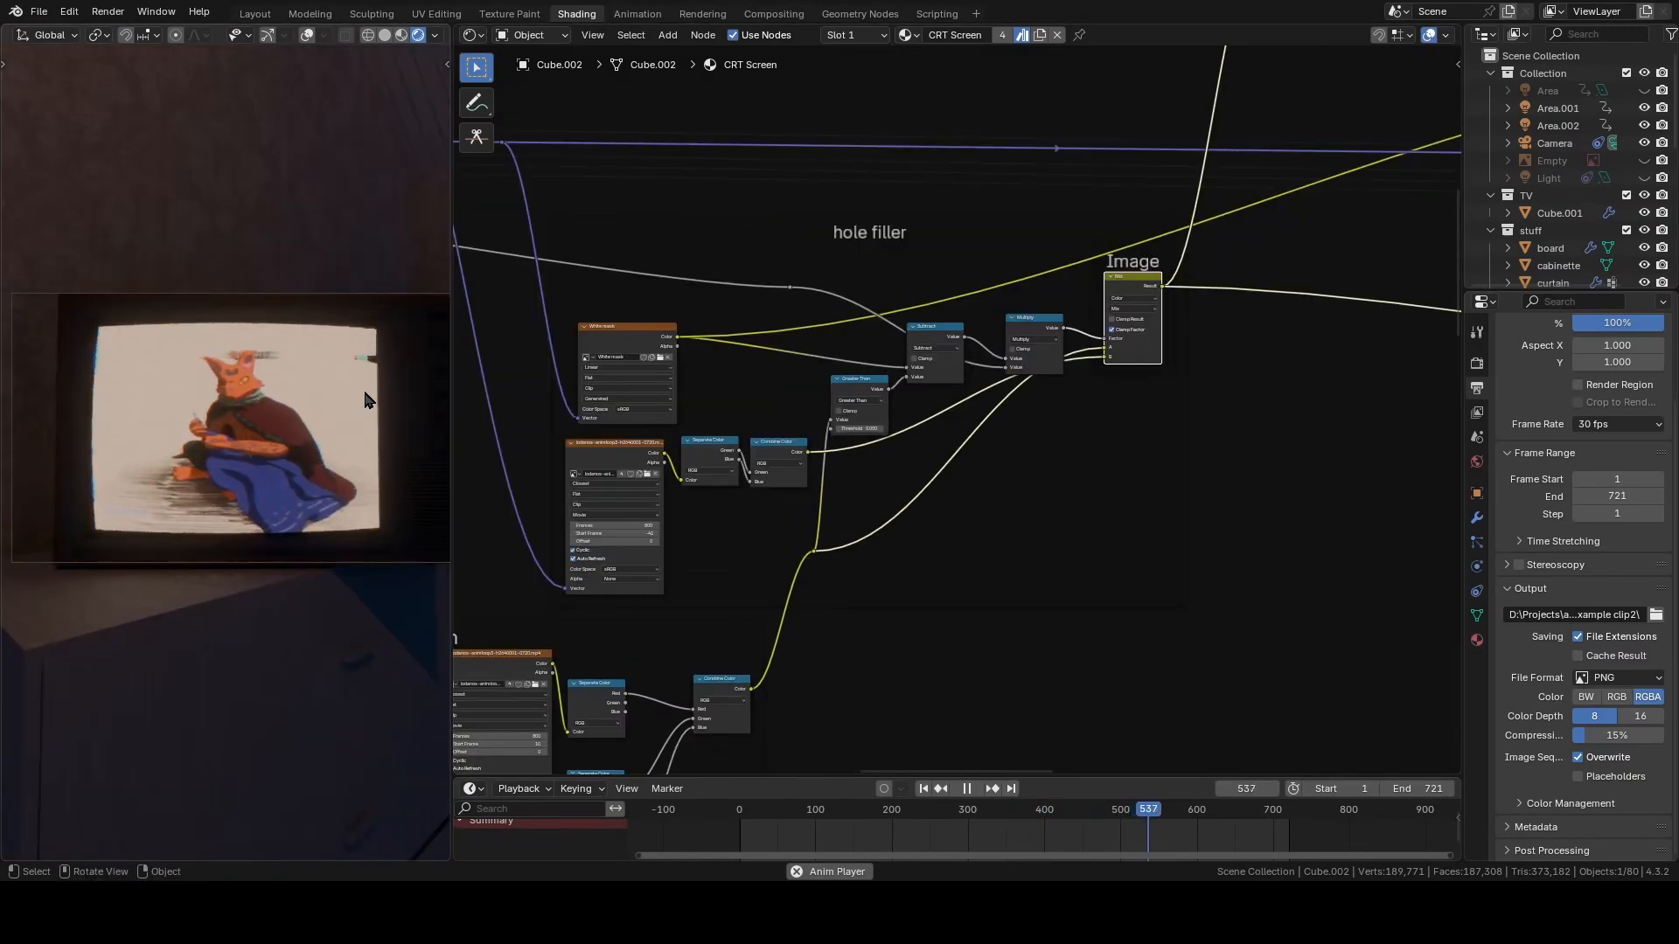
scroll(372, 351, "up", 2)
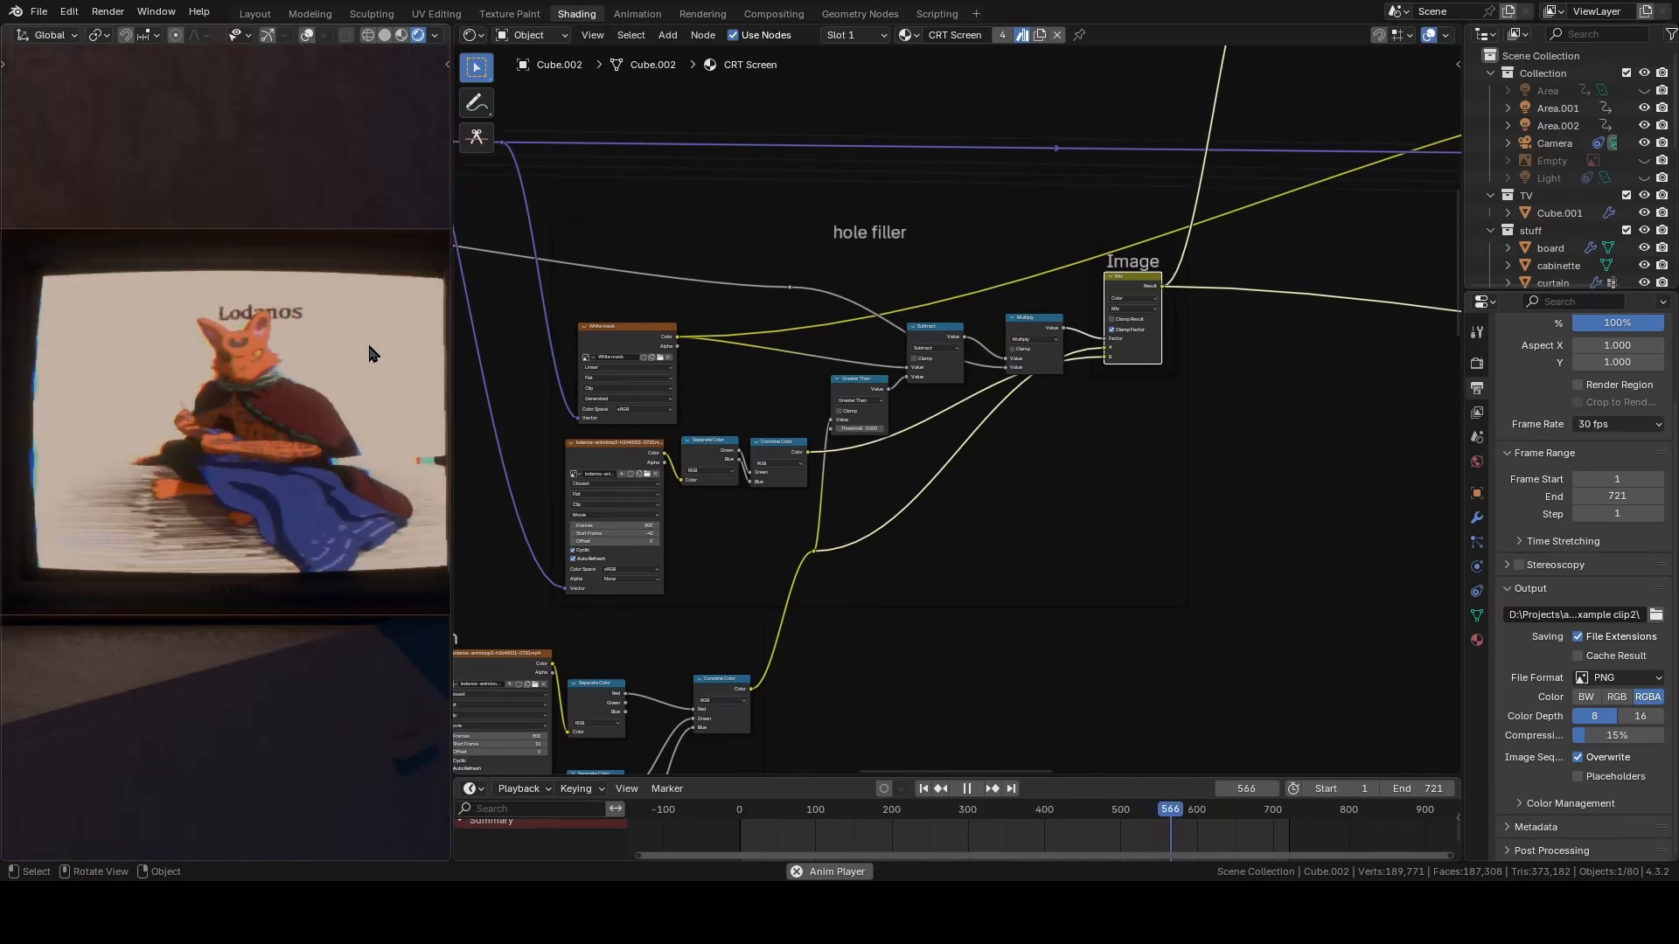
scroll(382, 325, "down", 1)
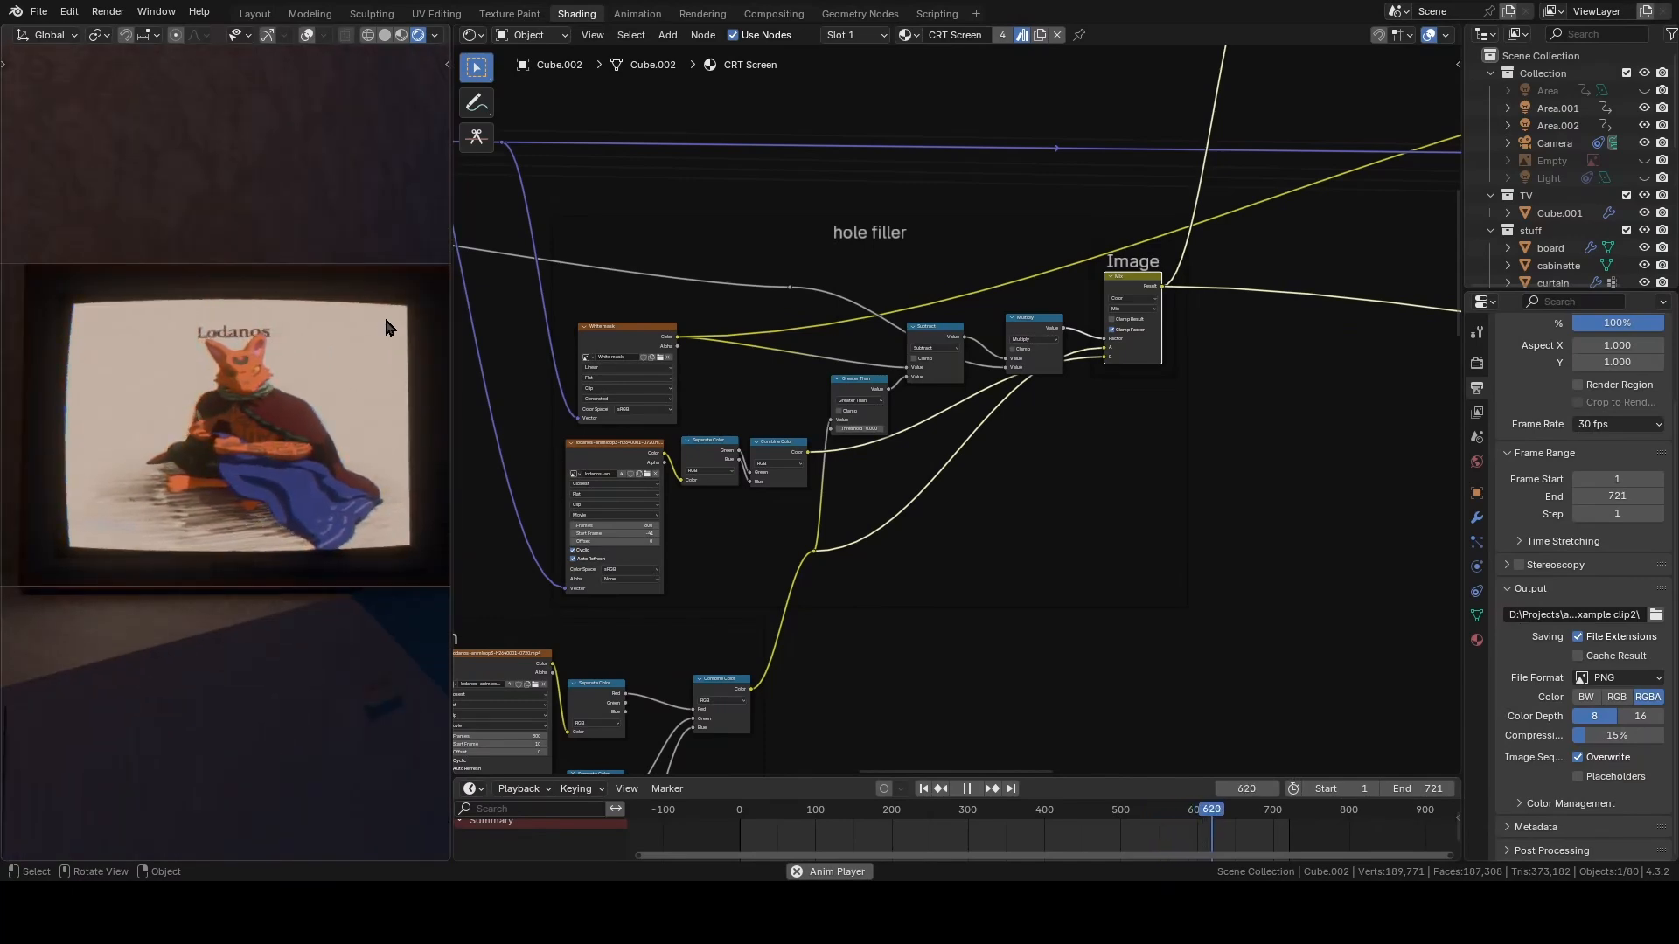
- Preview the White mask texture on the TV, followed by the mask mix node it feeds before Pixel overlay
left_click(626, 338, "ctrl+shift")
scroll(300, 367, "up", 2)
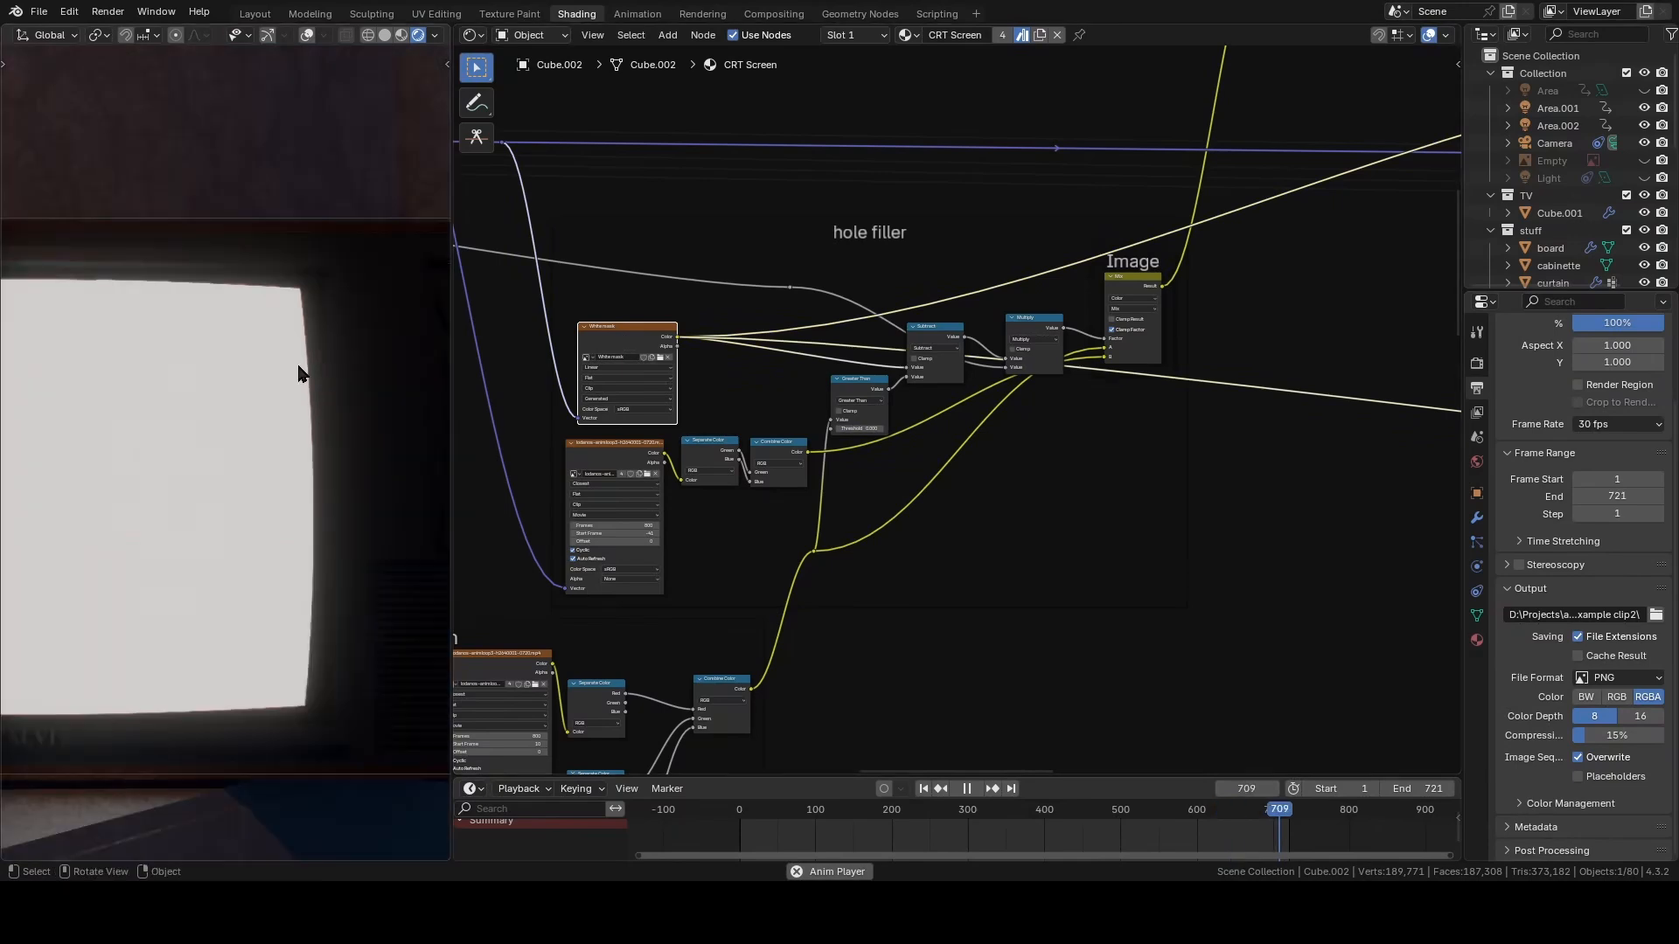
middle_click_drag(175, 398, 331, 399, "shift")
scroll(330, 399, "down", 2)
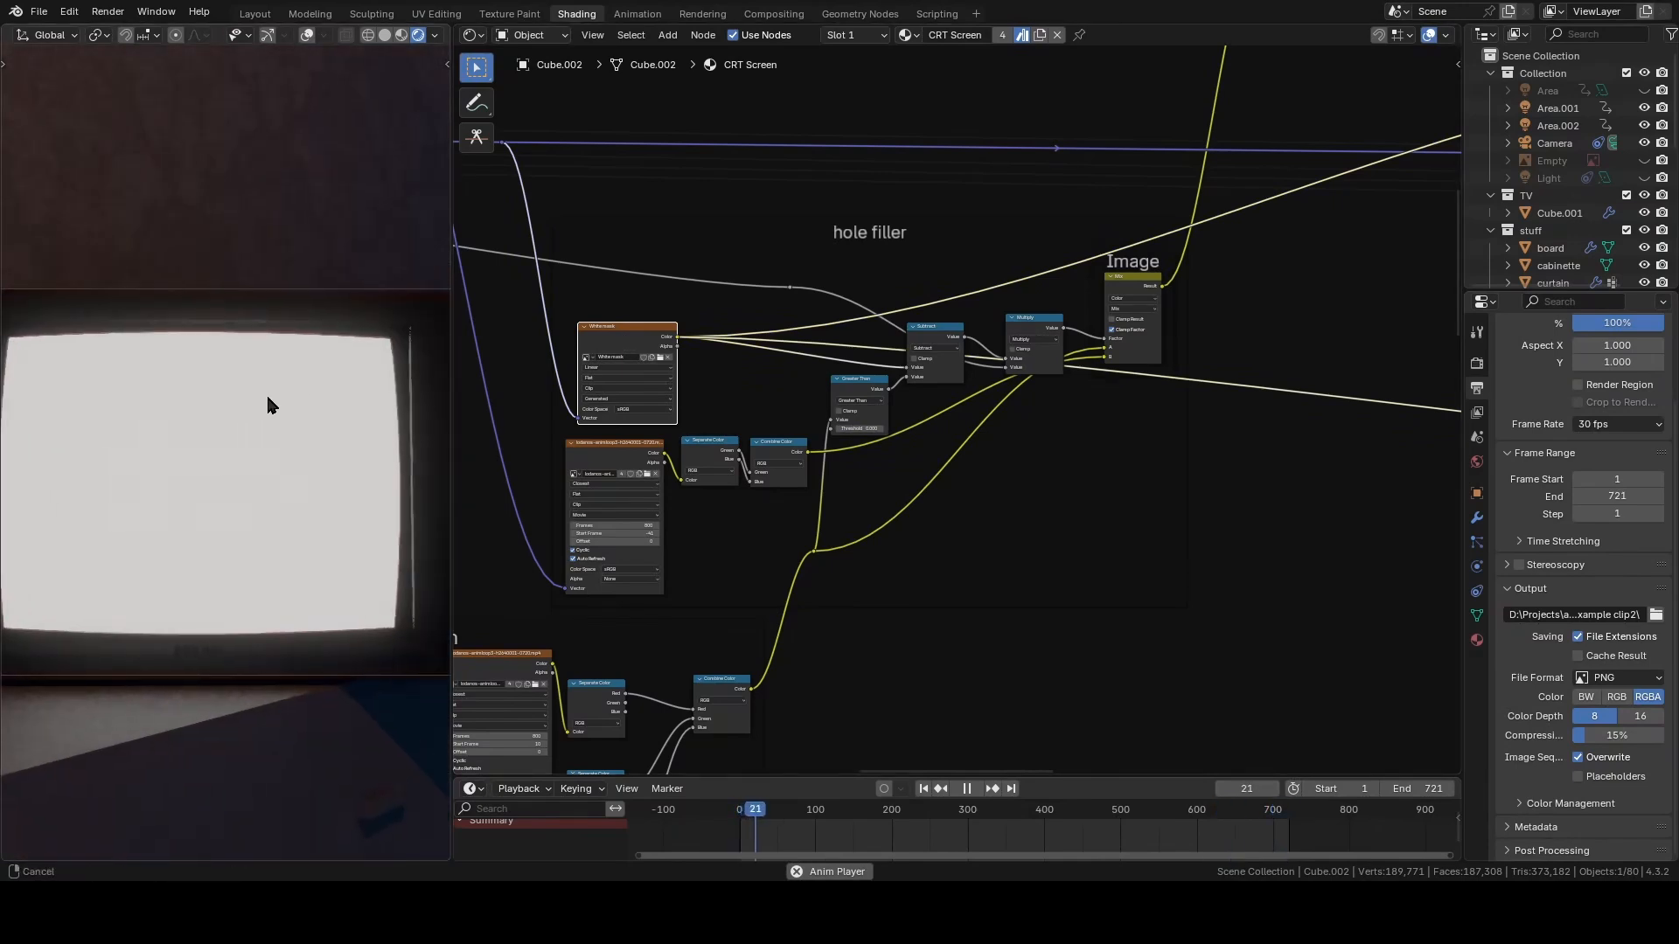
middle_click_drag(1285, 124, 838, 231)
scroll(1285, 230, "down", 2)
left_click(1187, 220, "ctrl+shift")
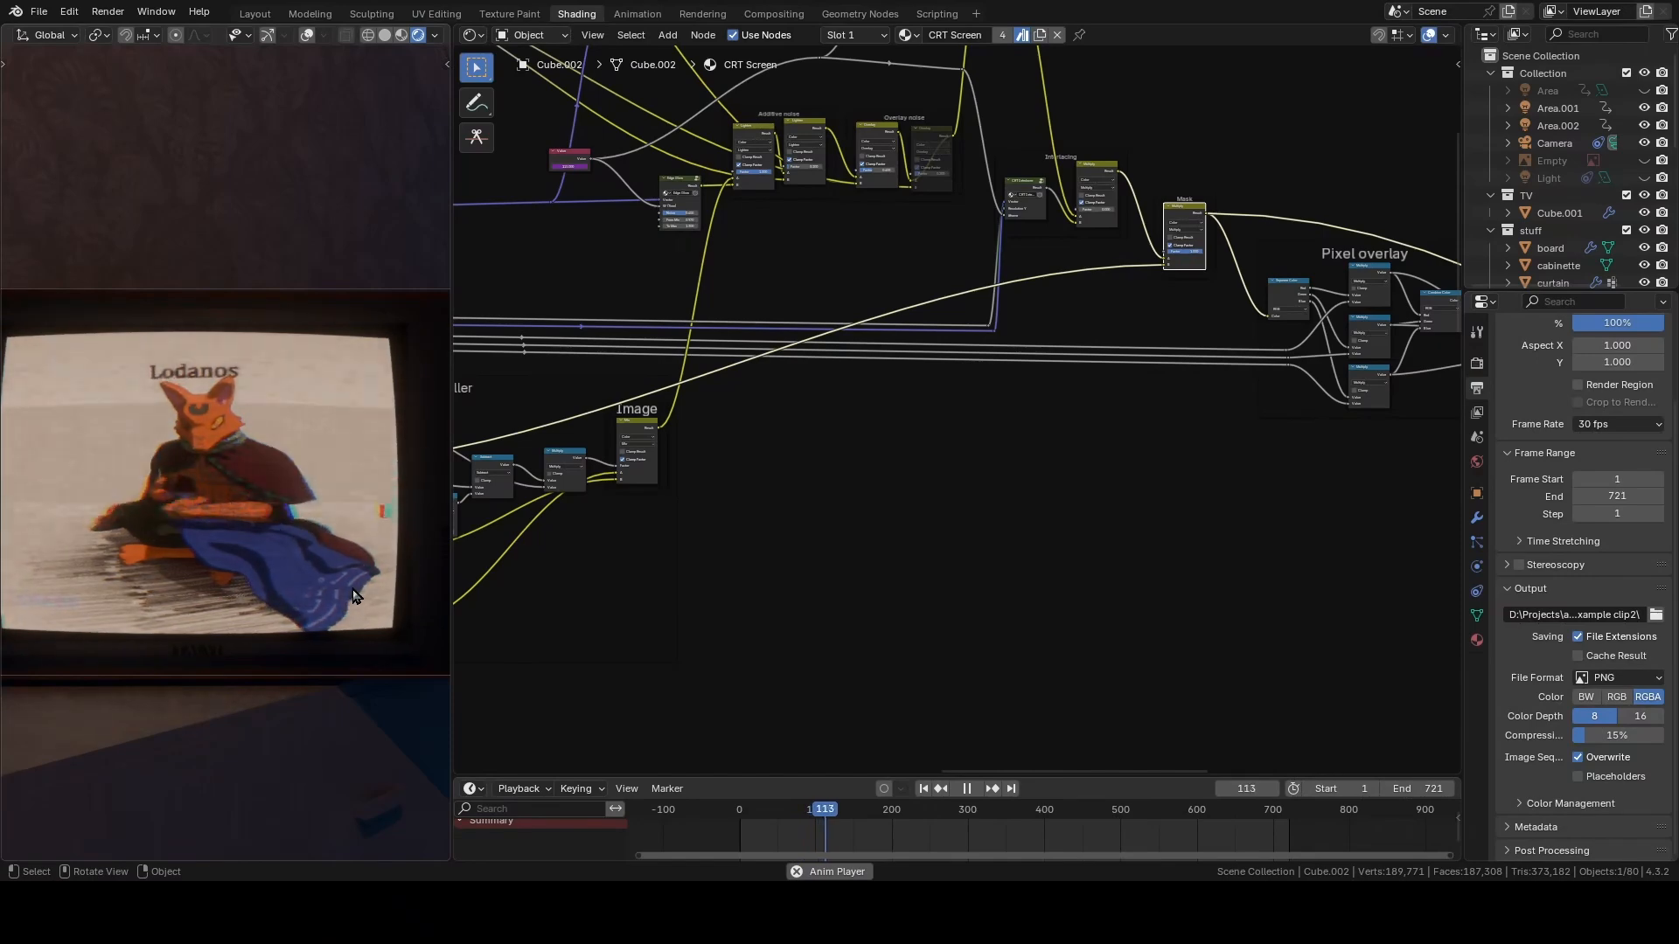
- Preview the Noise frame's Noise Texture, pause the animation and examine the texture's settings and surrounding nodes
middle_click_drag(629, 263, 1329, 616)
middle_click_drag(1057, 461, 1087, 516)
scroll(1087, 522, "up", 3)
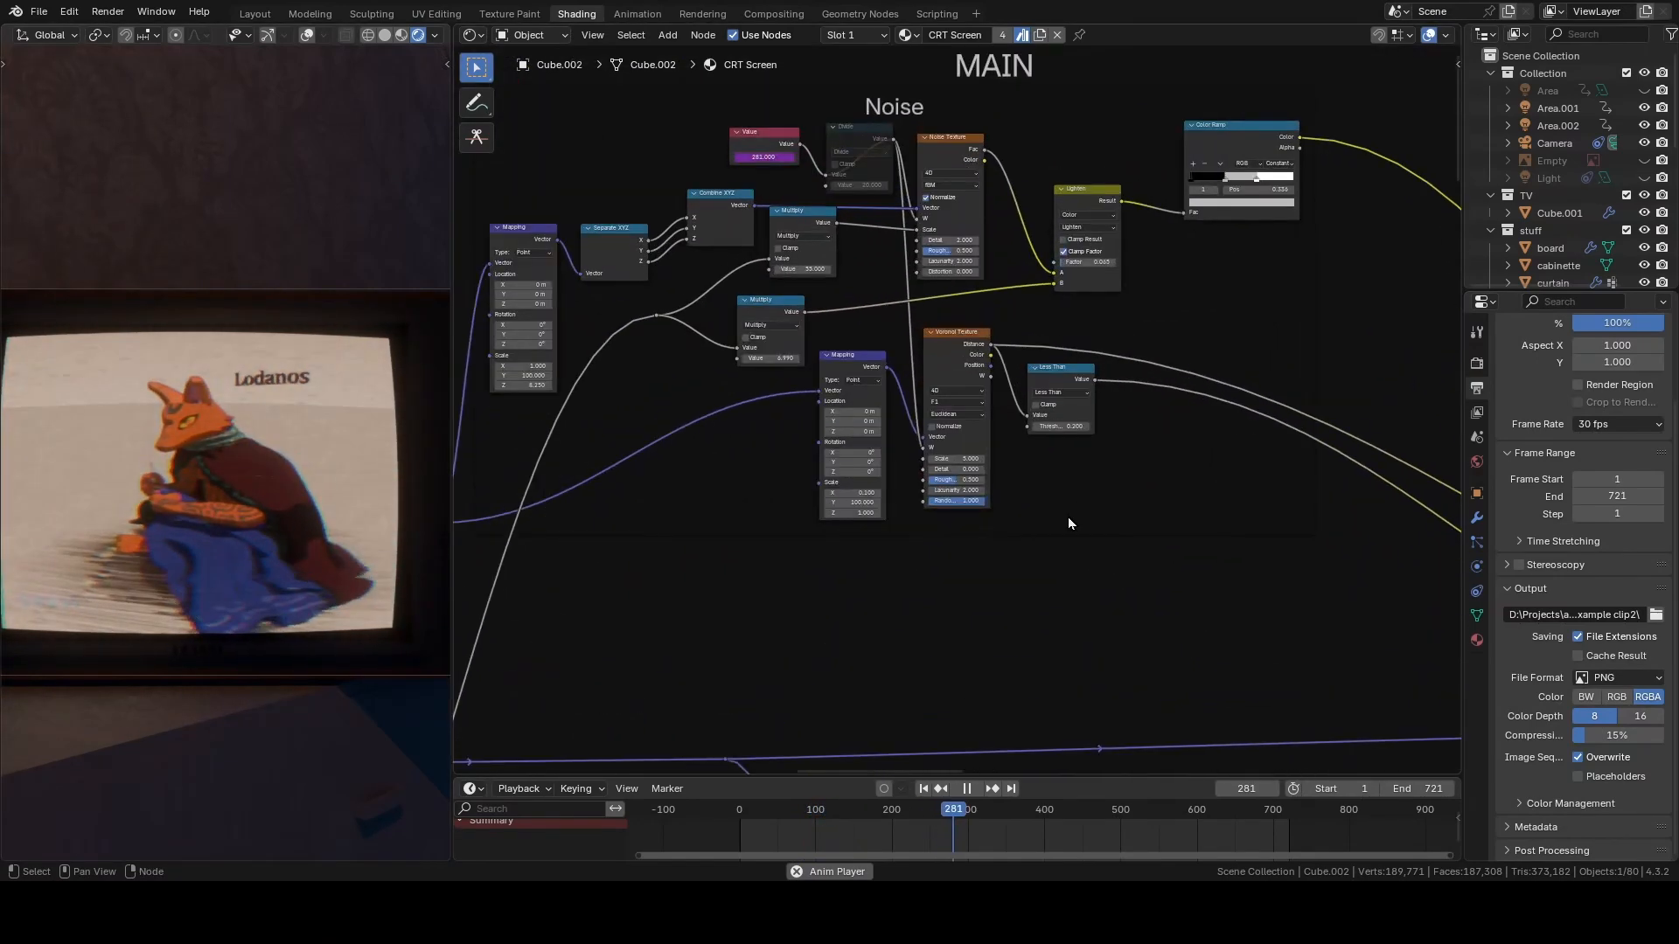
left_click(948, 154)
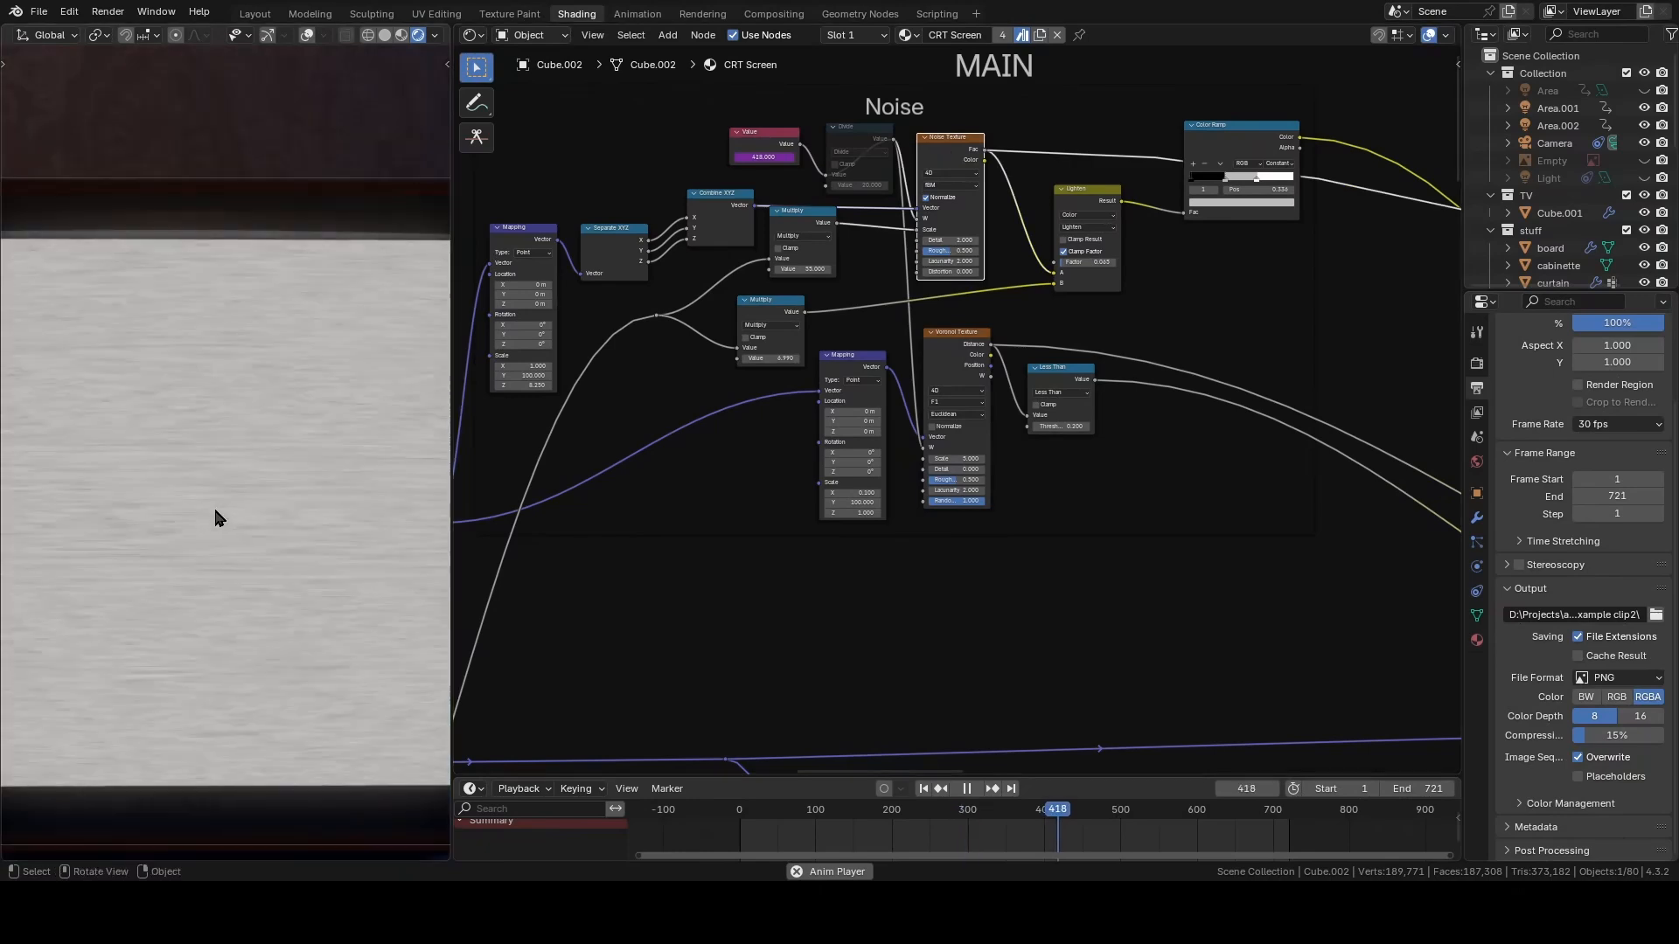
key("space")
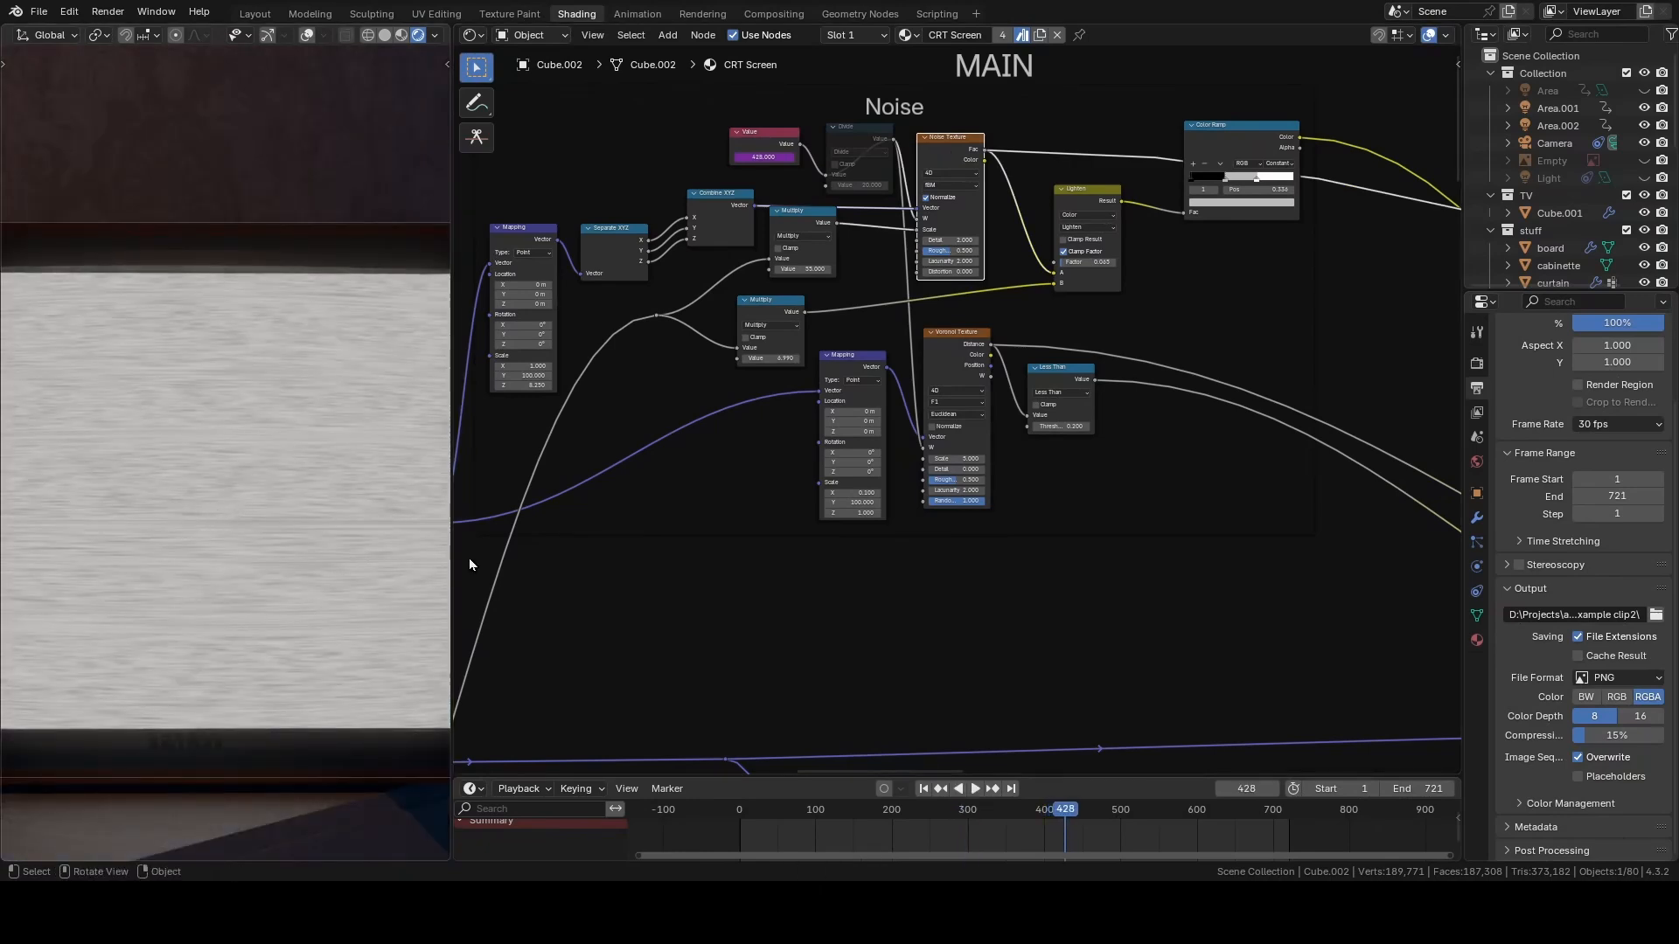
scroll(734, 460, "up", 5)
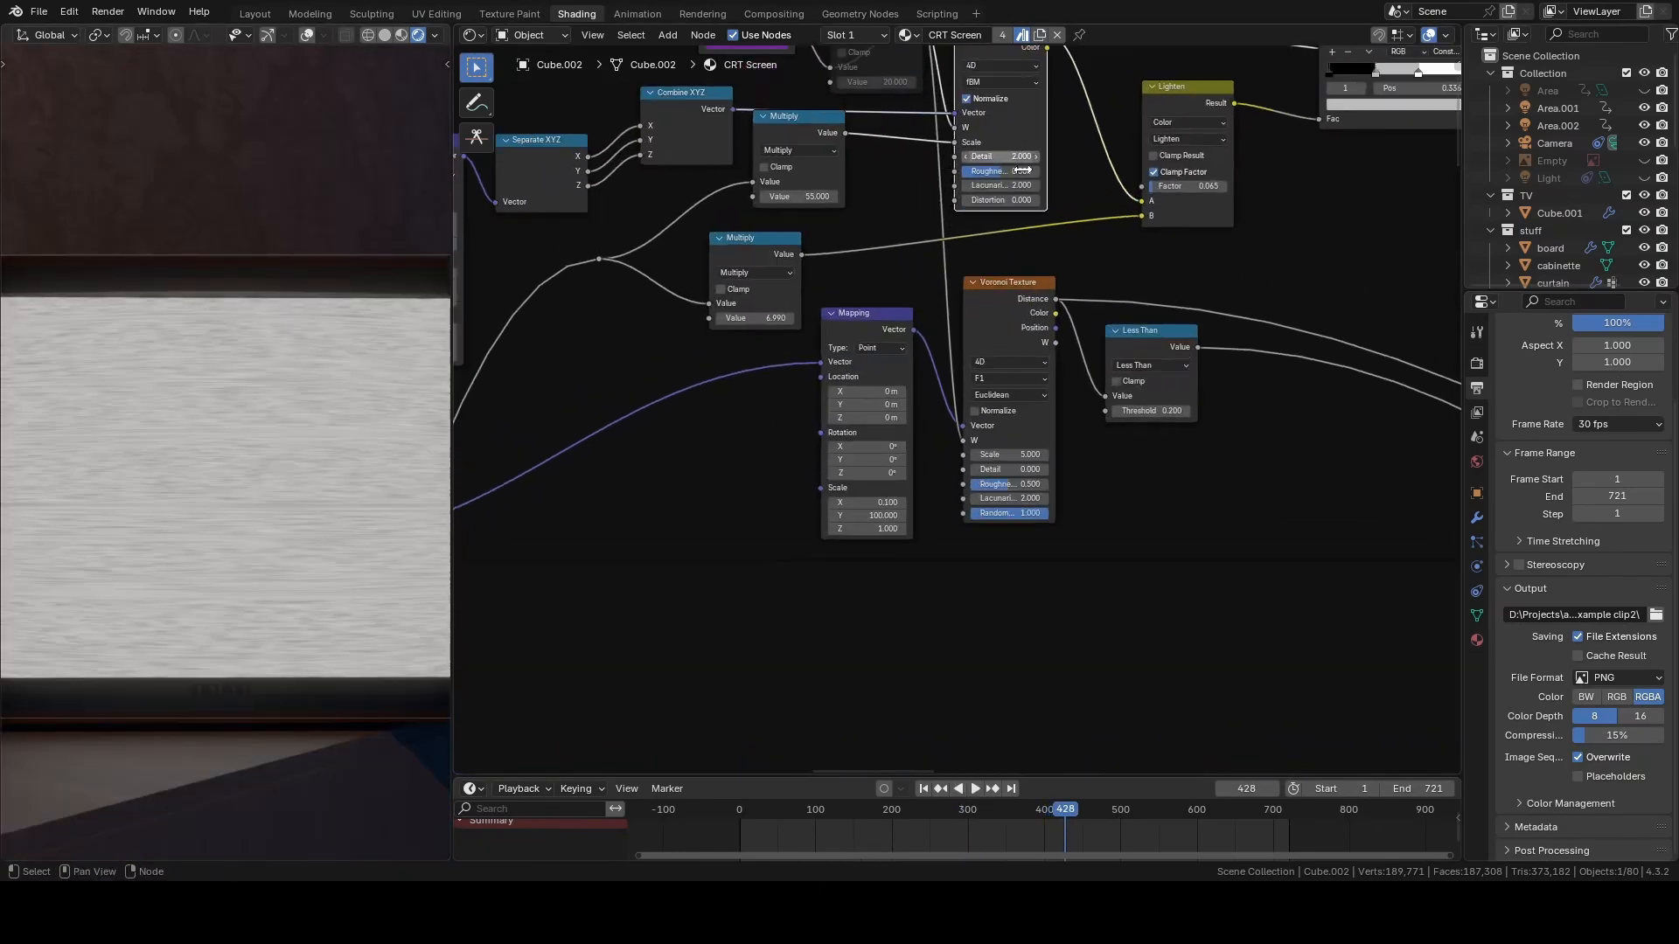
middle_click_drag(735, 459, 665, 582)
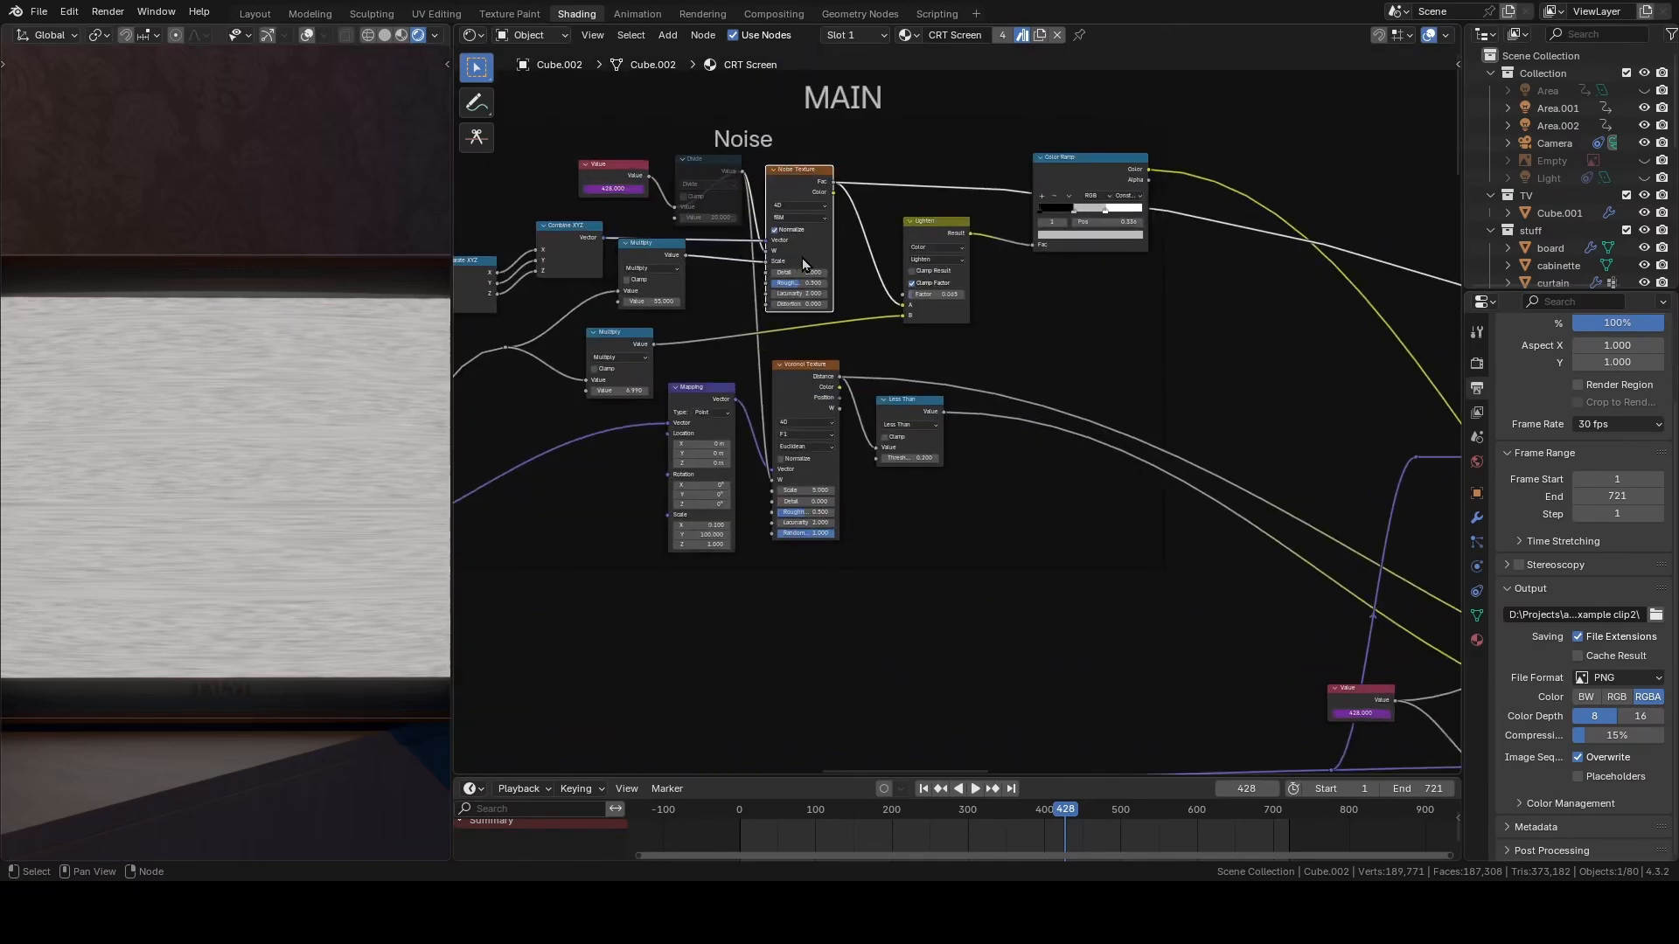
- Preview the Noise frame's Color Ramp output through the camera view and play the animation
left_click(1091, 181, "ctrl+shift")
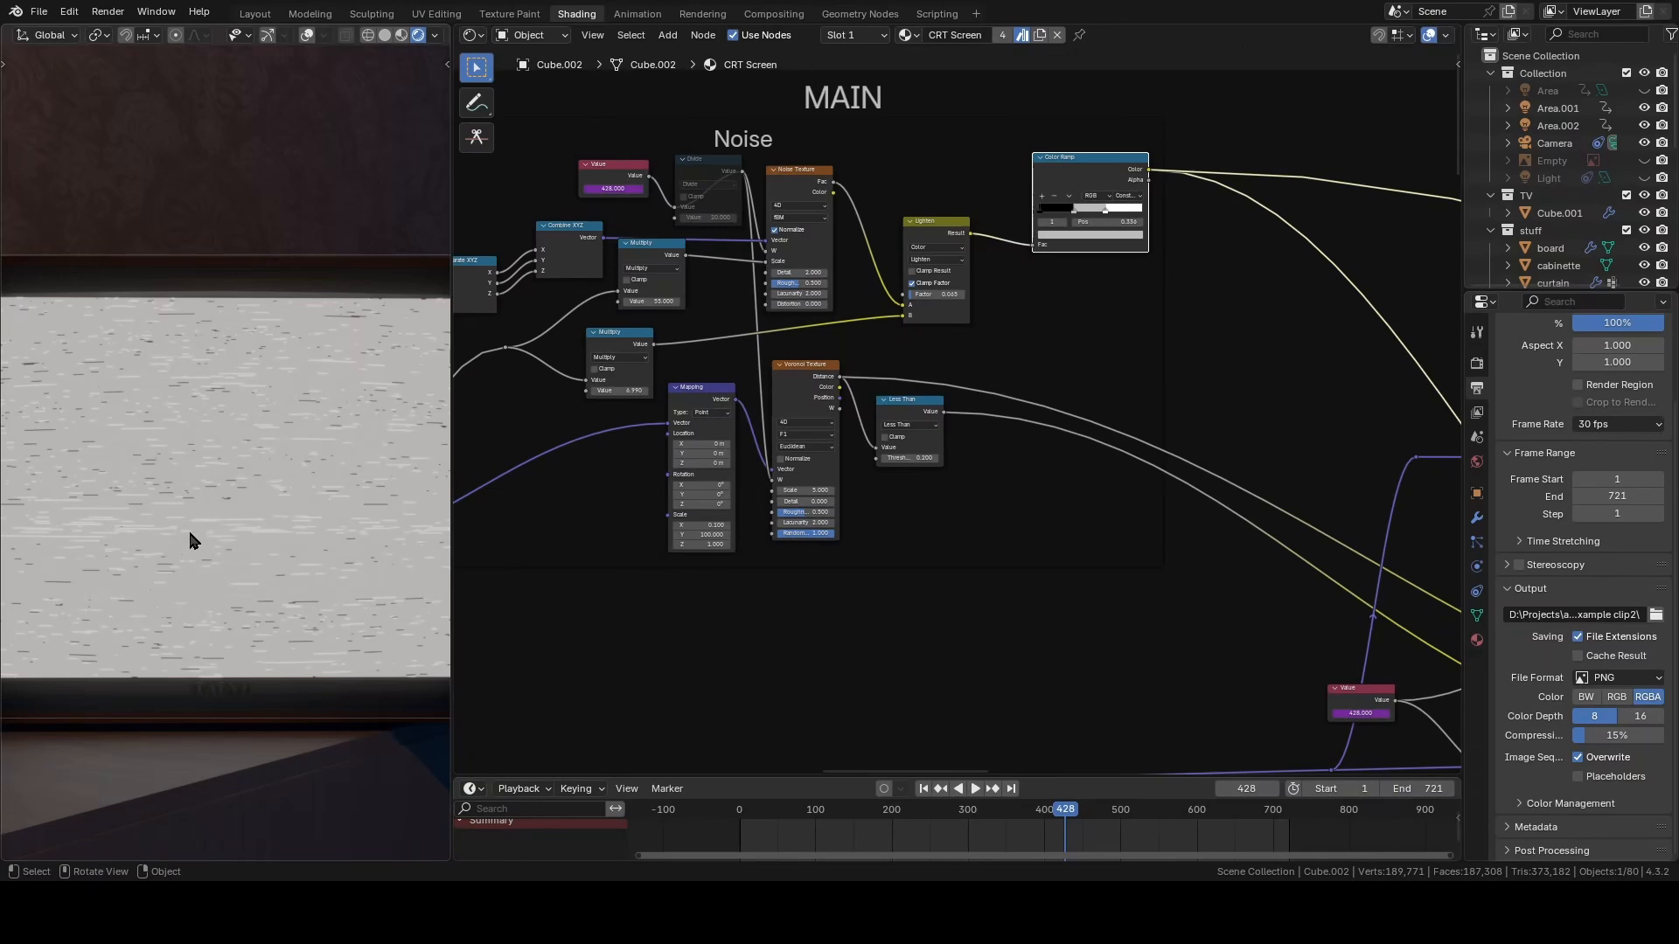
middle_click_drag(114, 557, 139, 559)
key("grave")
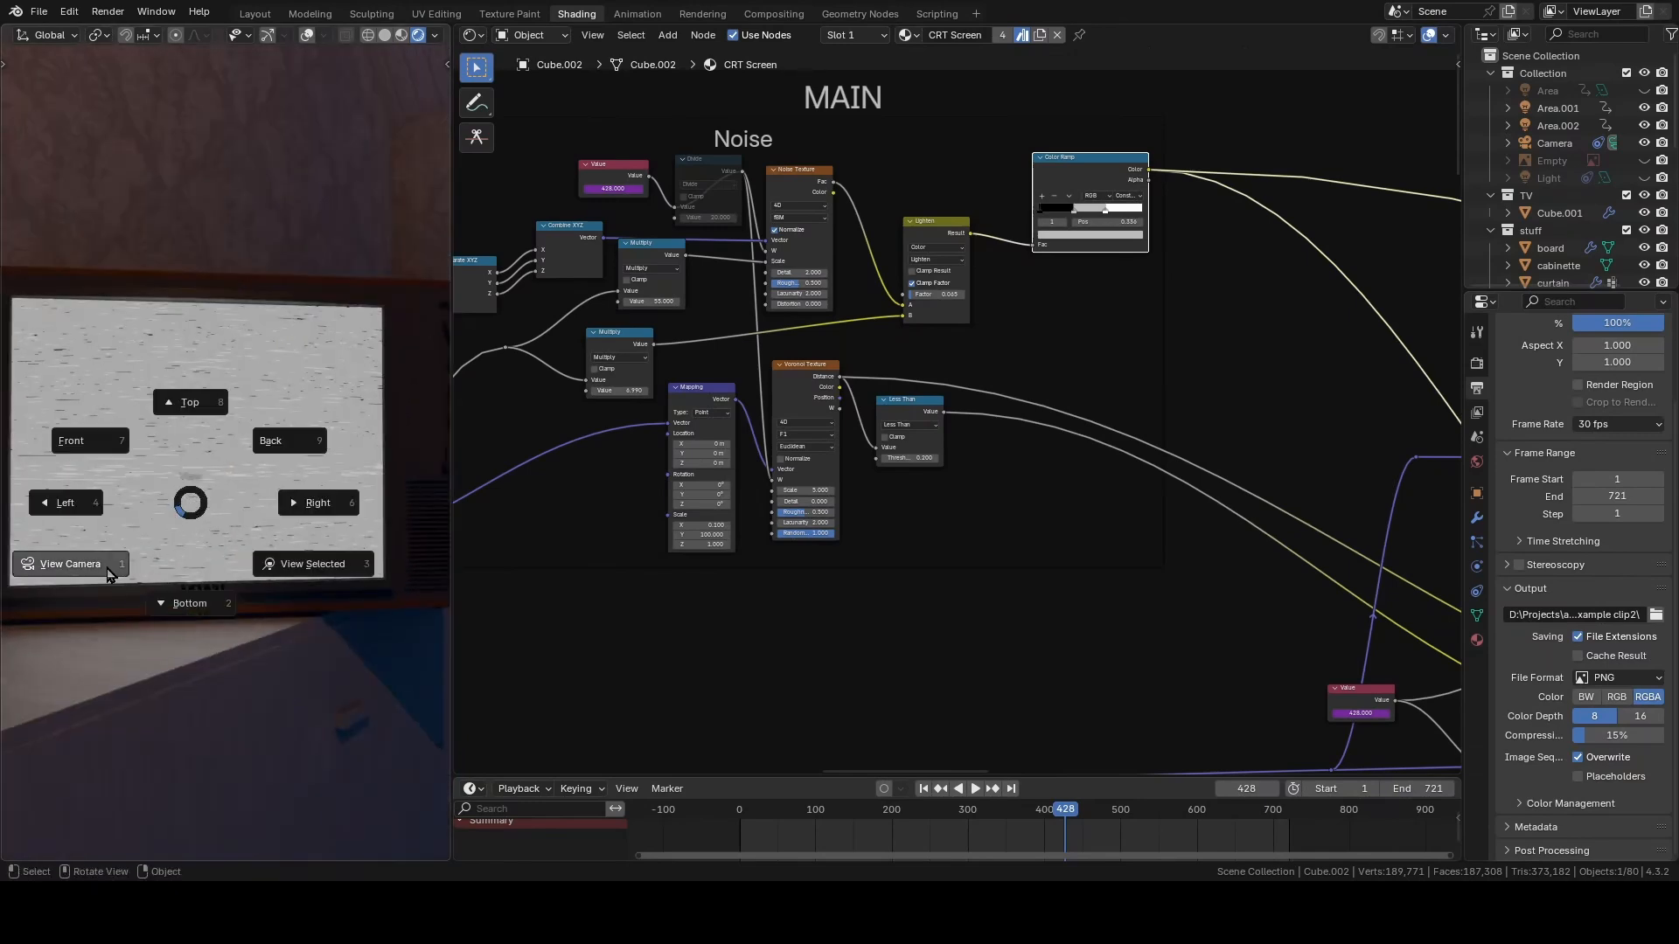
left_click(112, 572)
key("space")
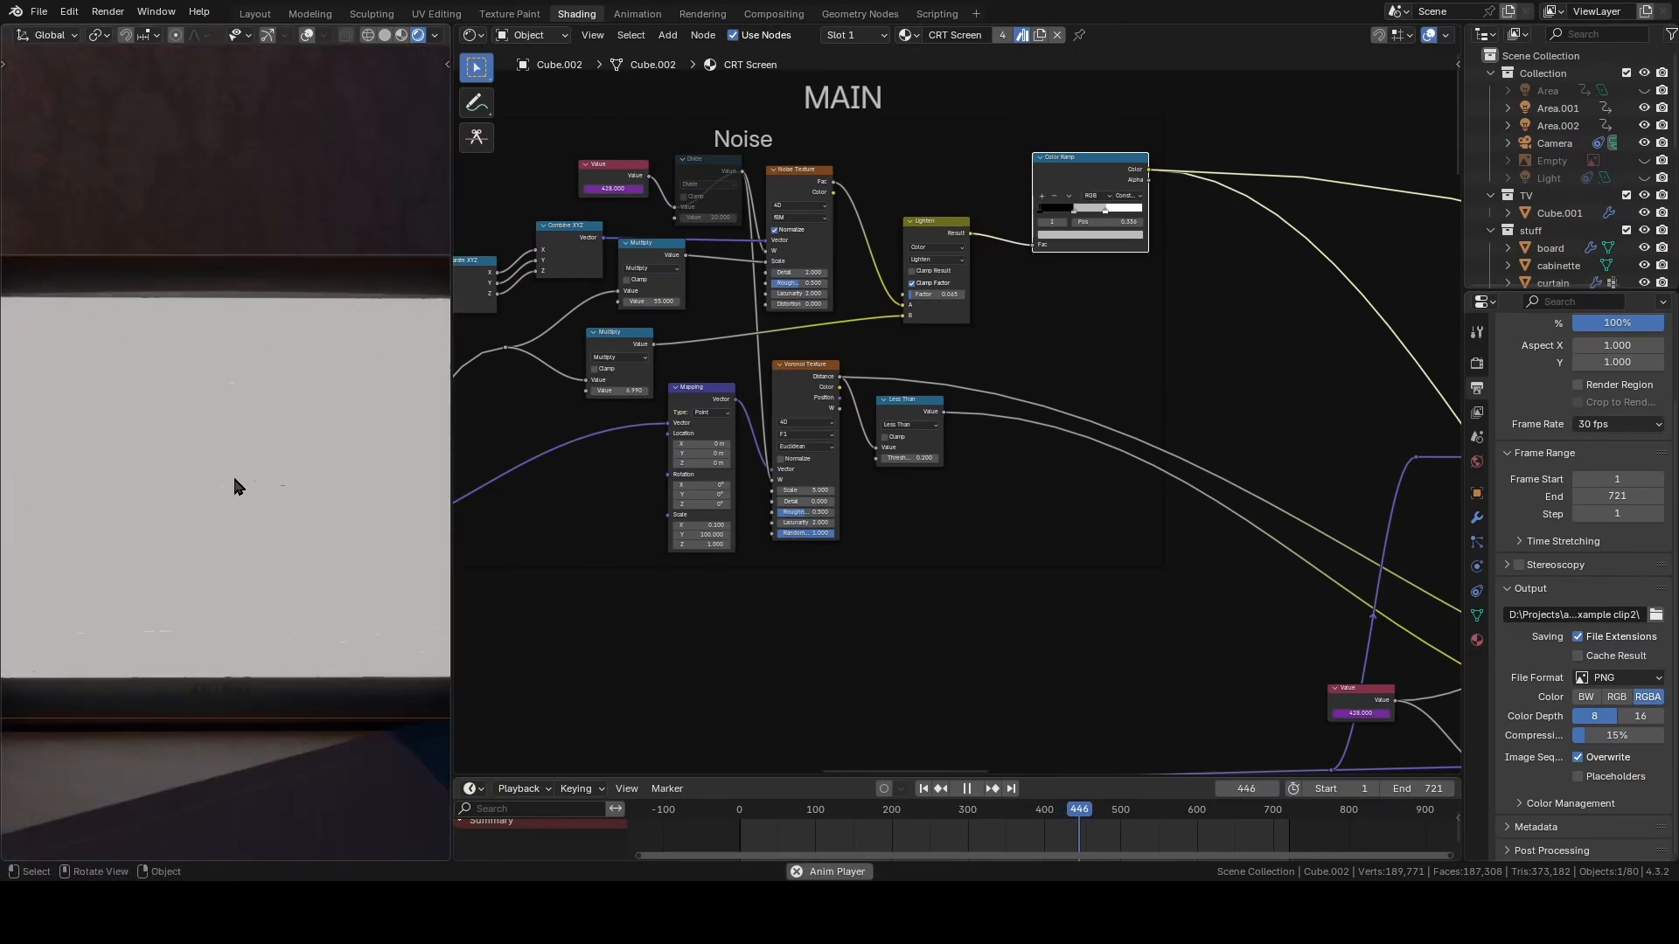
- Pause the animation and preview the Noise frame's Voronoi Texture and Less Than outputs
key("space")
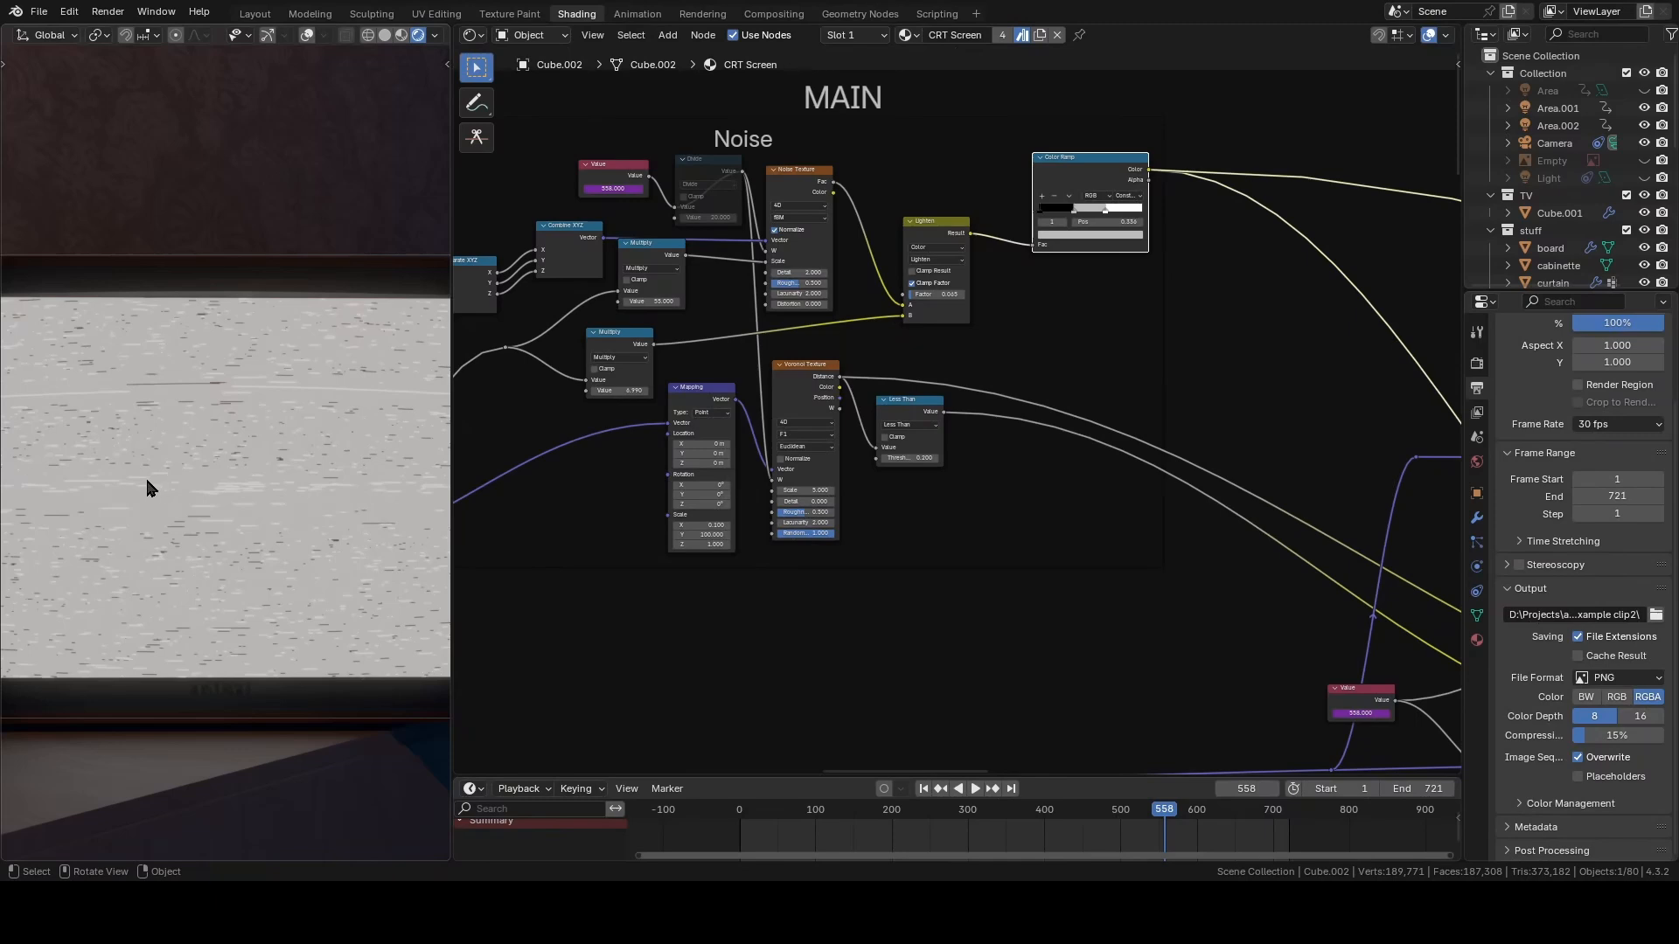
left_click(793, 395)
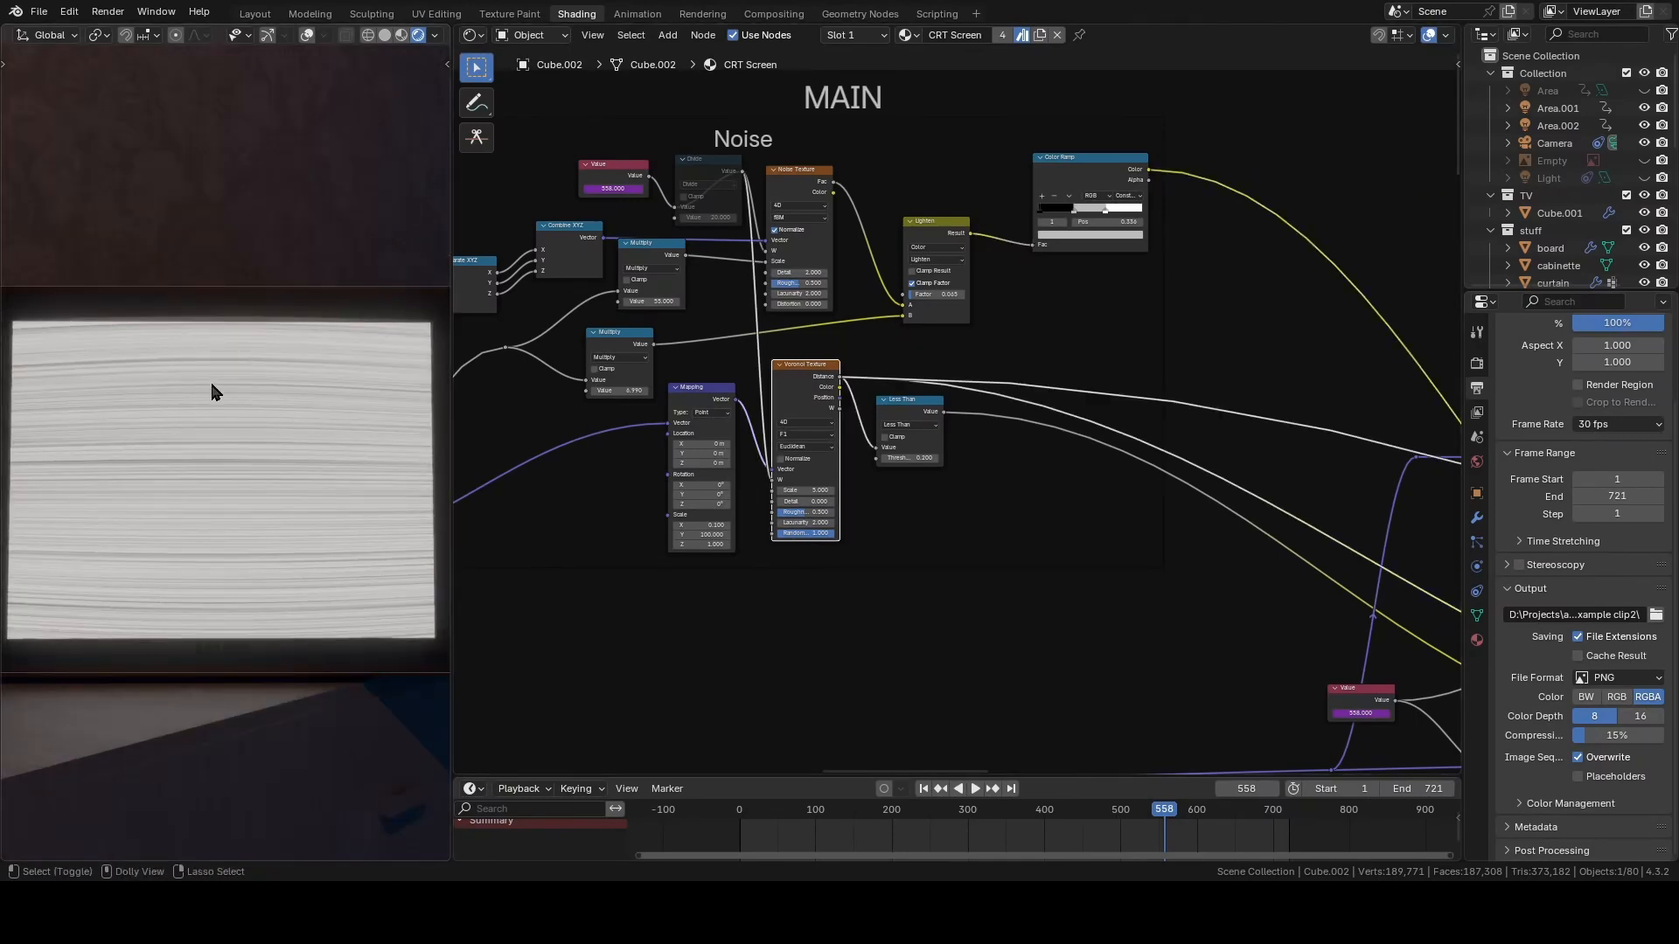
left_click(909, 407, "ctrl+shift")
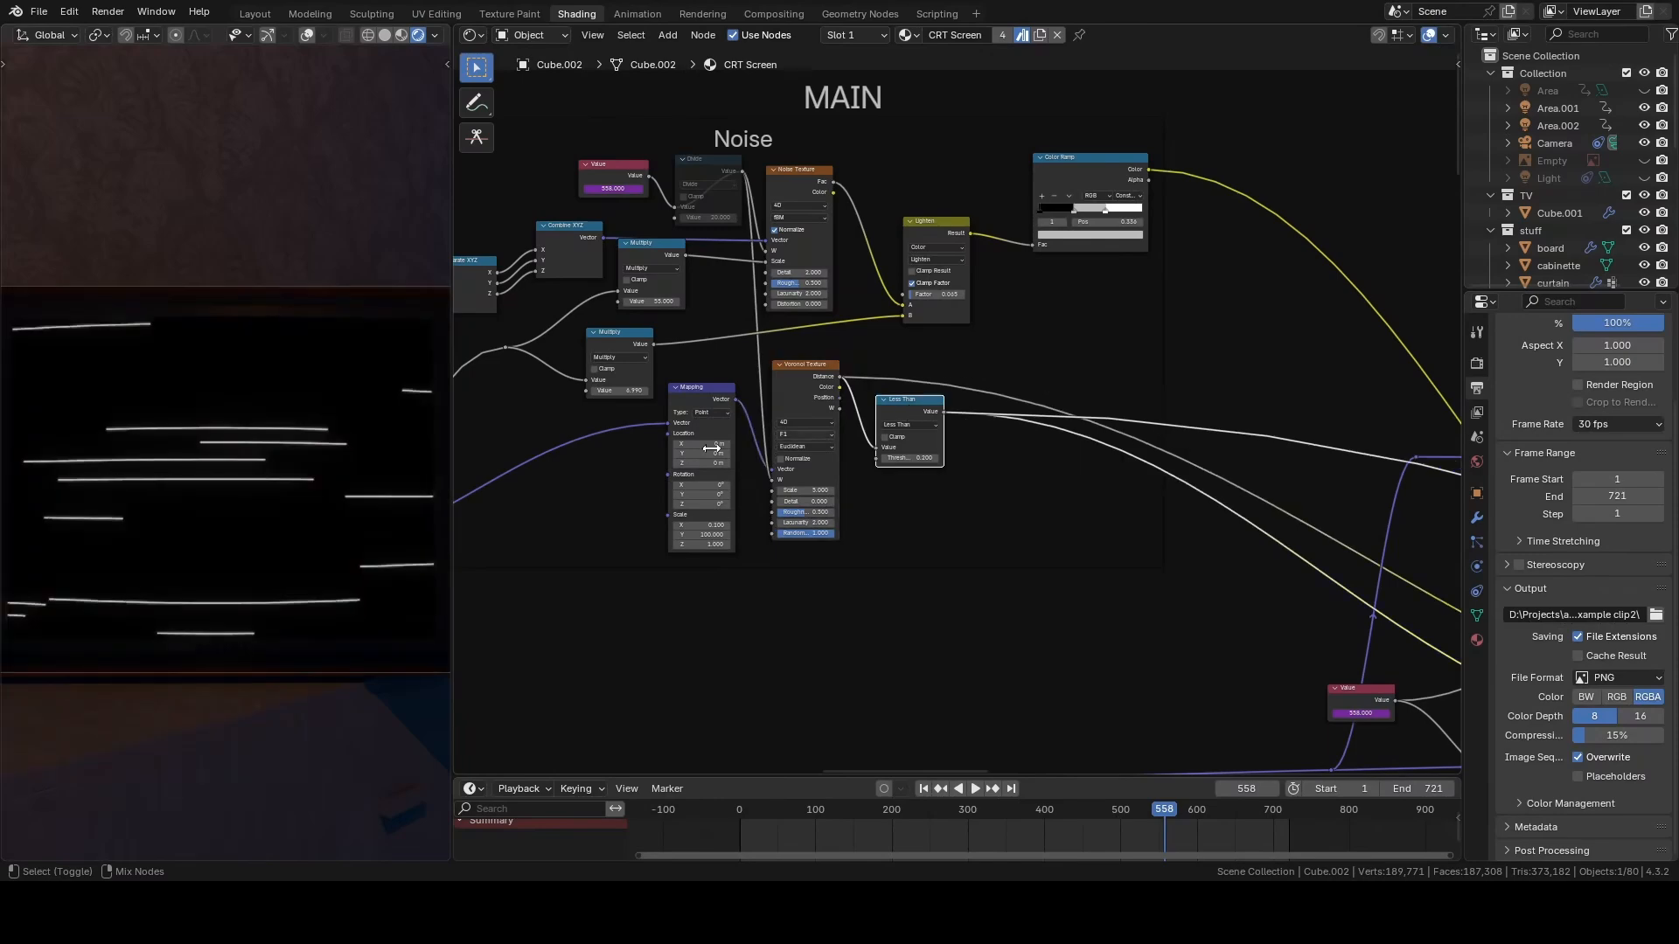
- Preview the Edge Glow group near Additive noise, open it and move its Separate XYZ node closer to Map Range
middle_click_drag(1100, 663, 567, 331)
left_click(1111, 319)
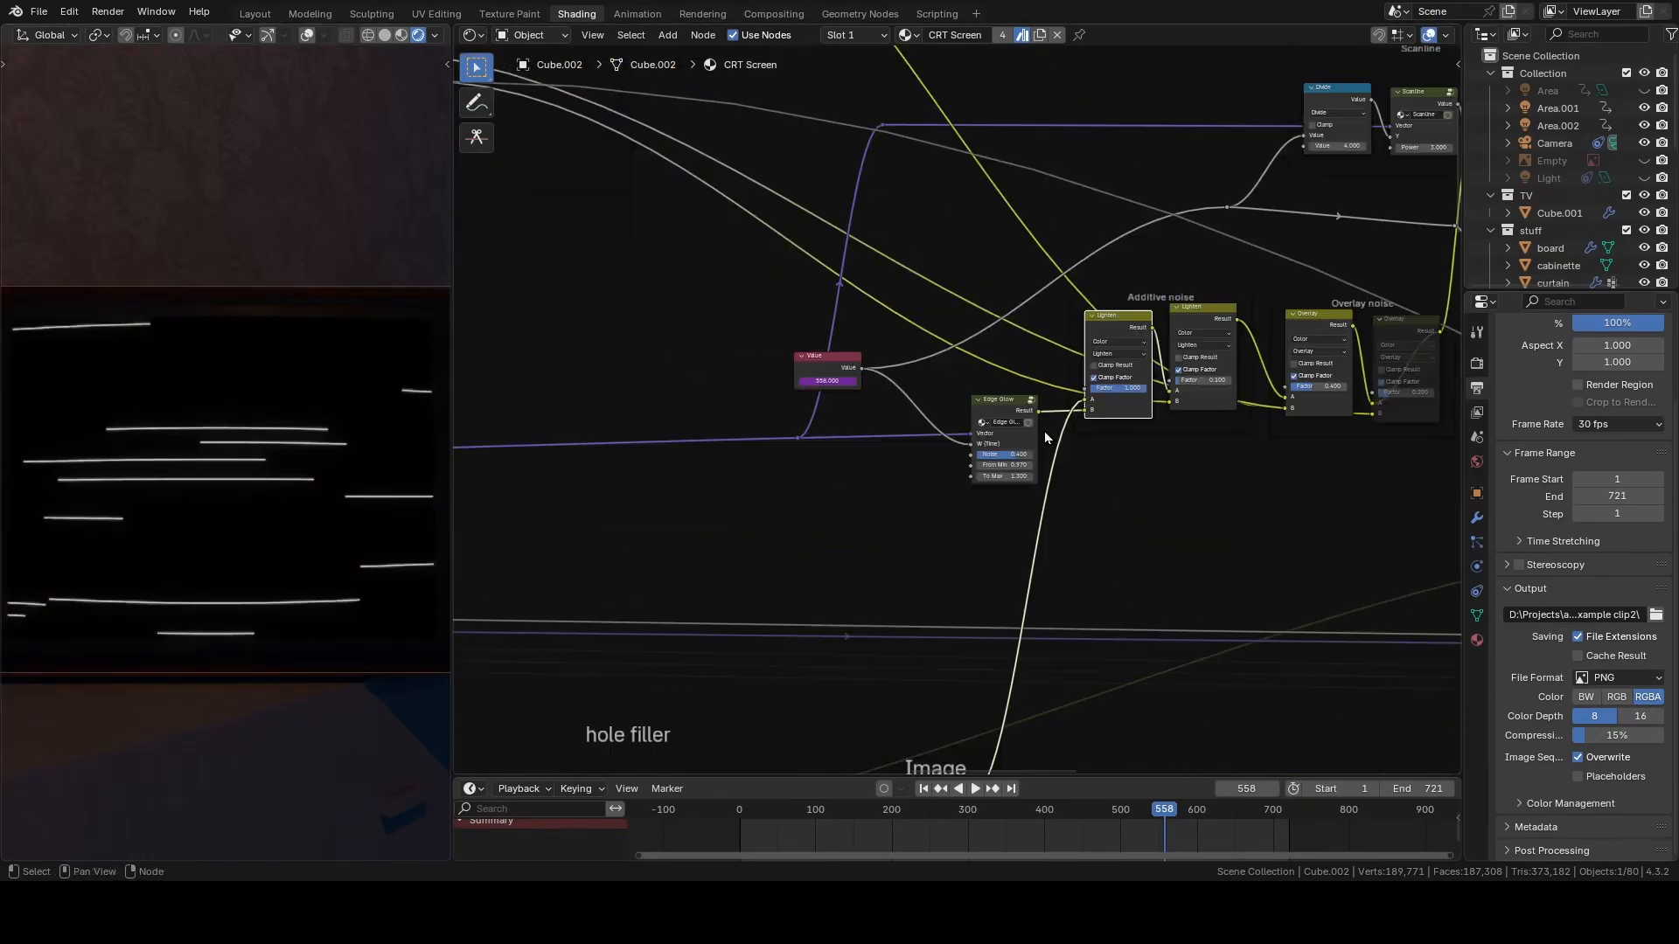
left_click(1002, 415, "ctrl+shift")
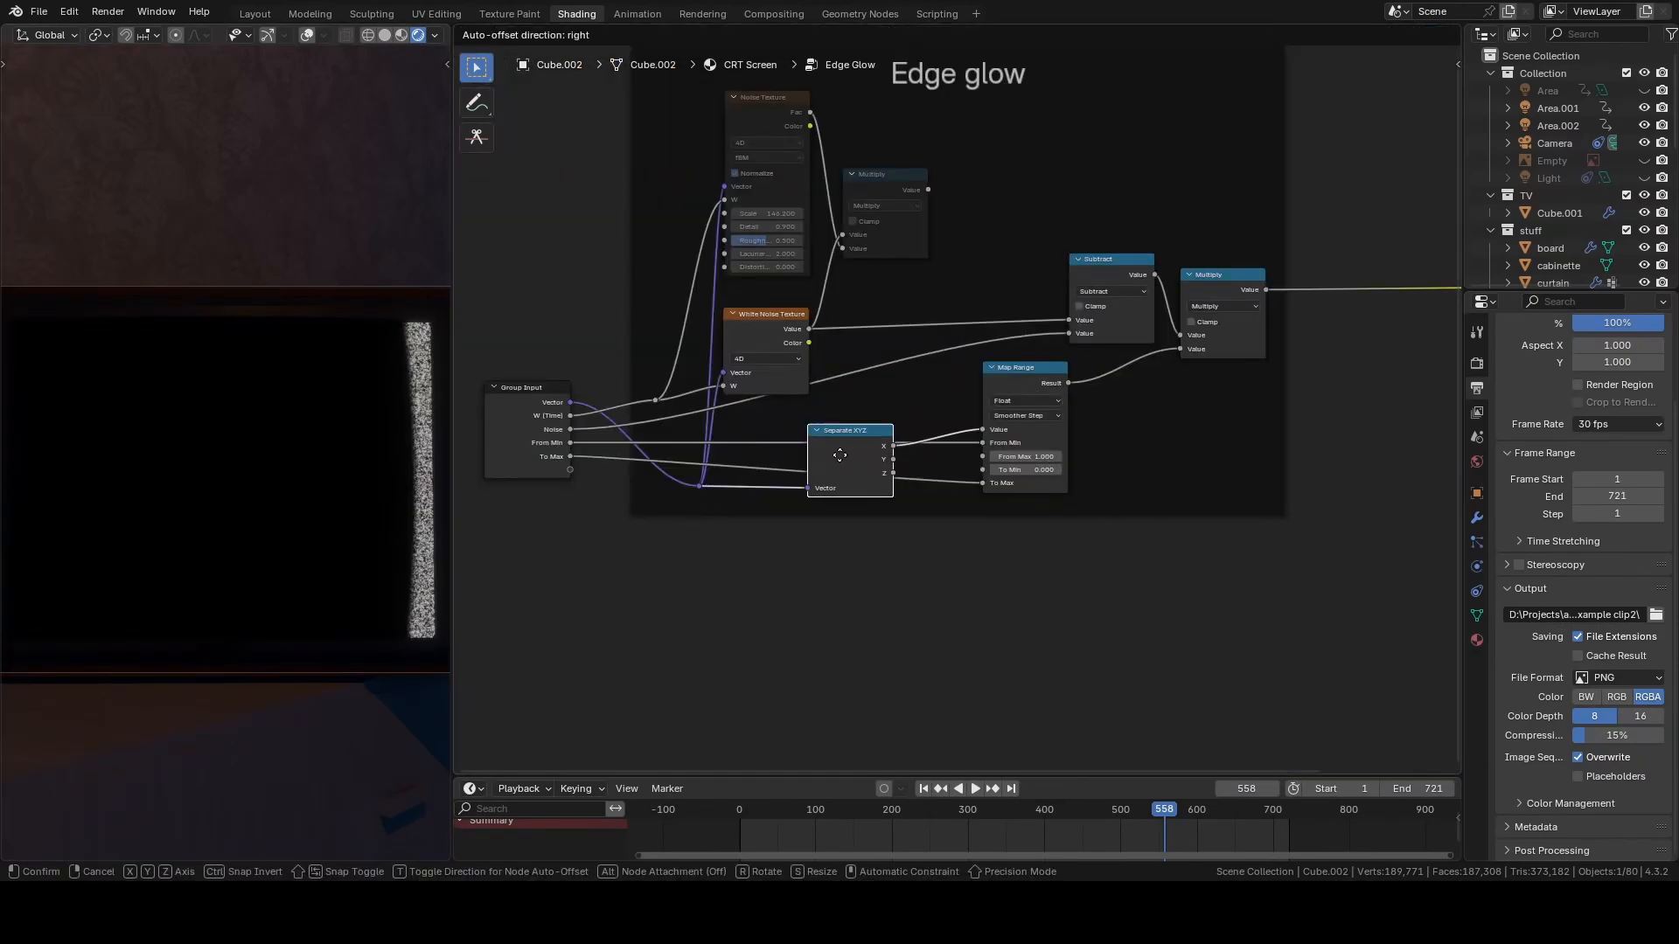
left_click_drag(840, 455, 879, 433)
- Preview the Map Range, Subtract and final Multiply outputs inside Edge Glow and leave the group
left_click(1025, 381, "ctrl+shift")
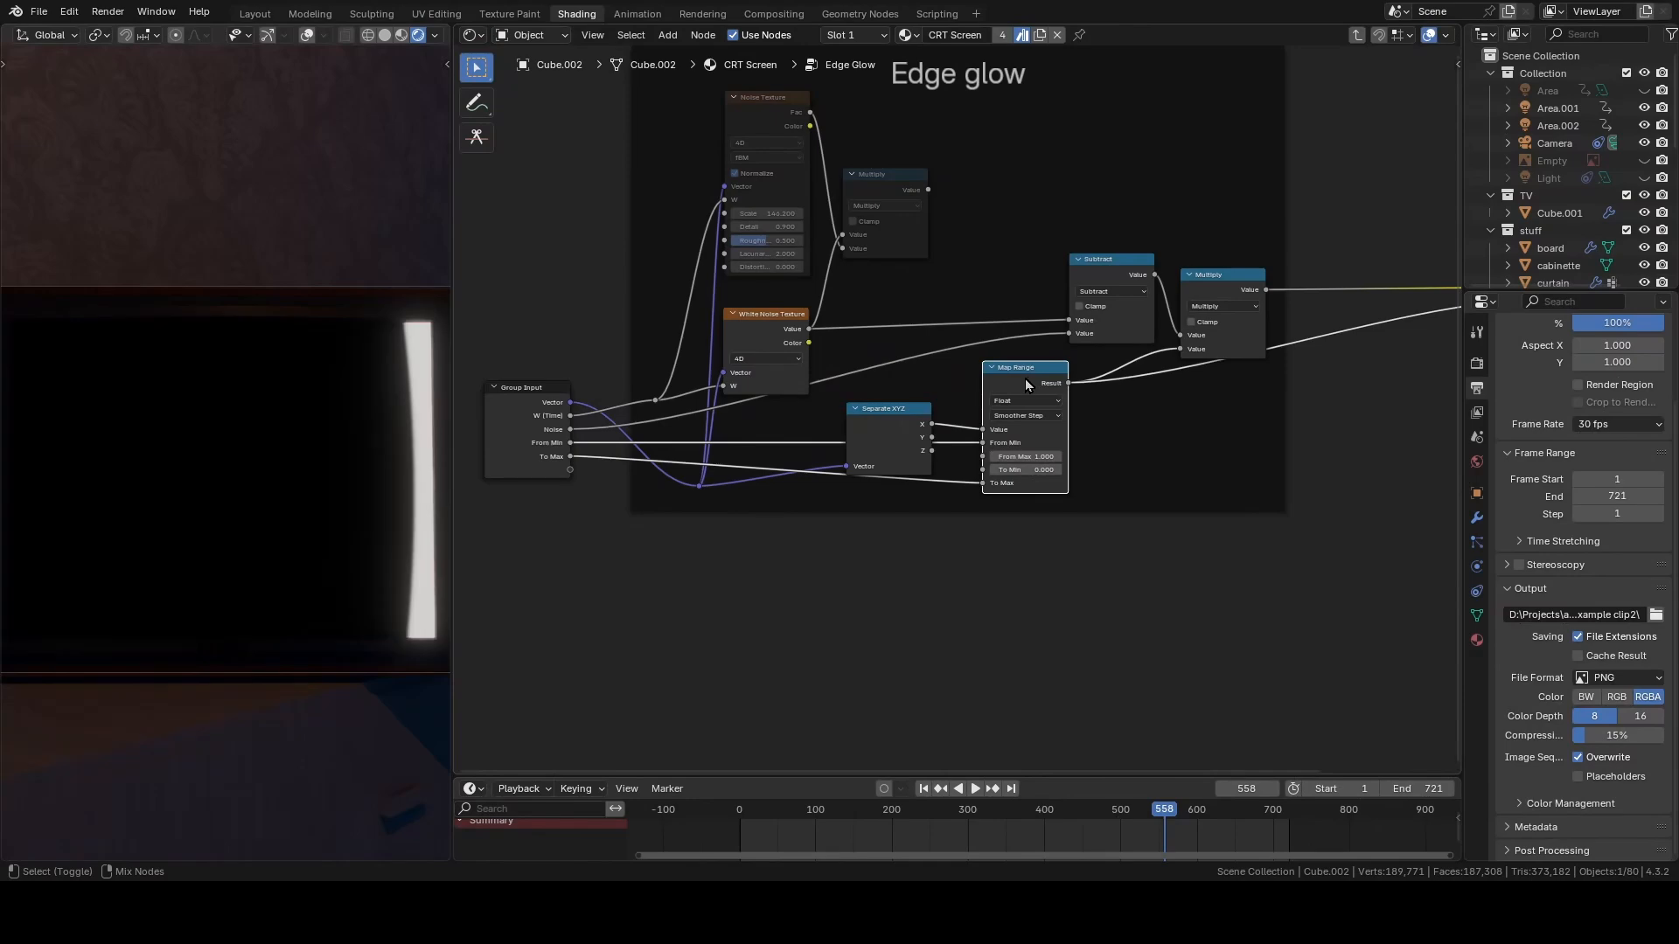
left_click(1120, 271, "ctrl+shift")
left_click(1220, 277, "ctrl+shift")
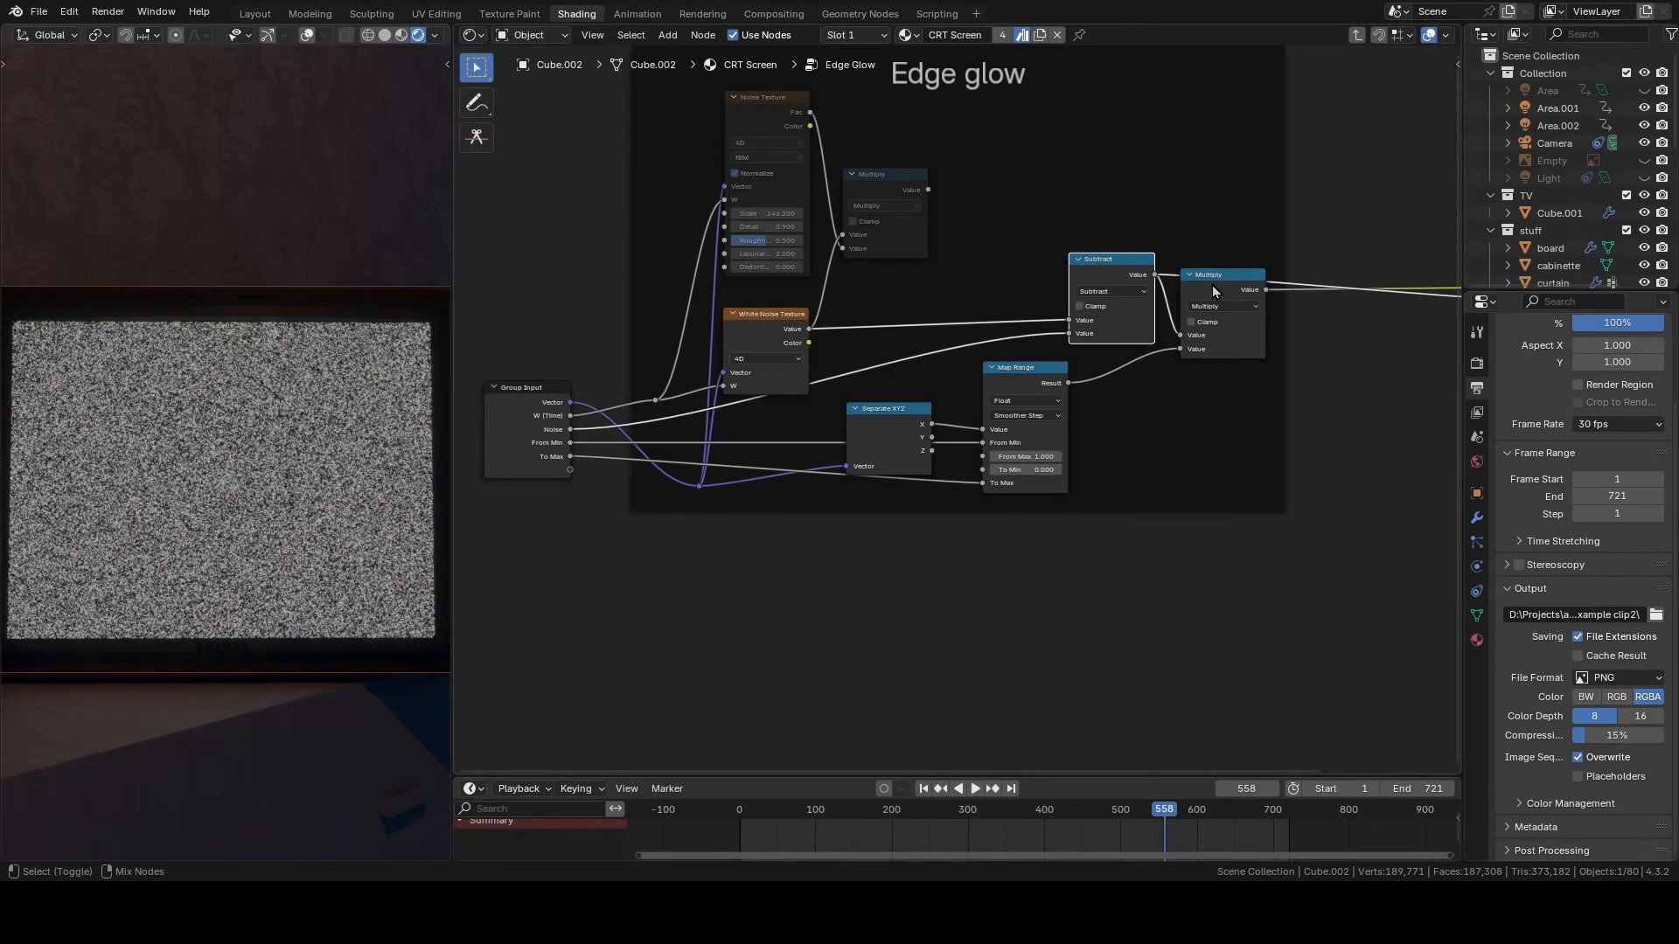
middle_click_drag(1188, 360, 1106, 360)
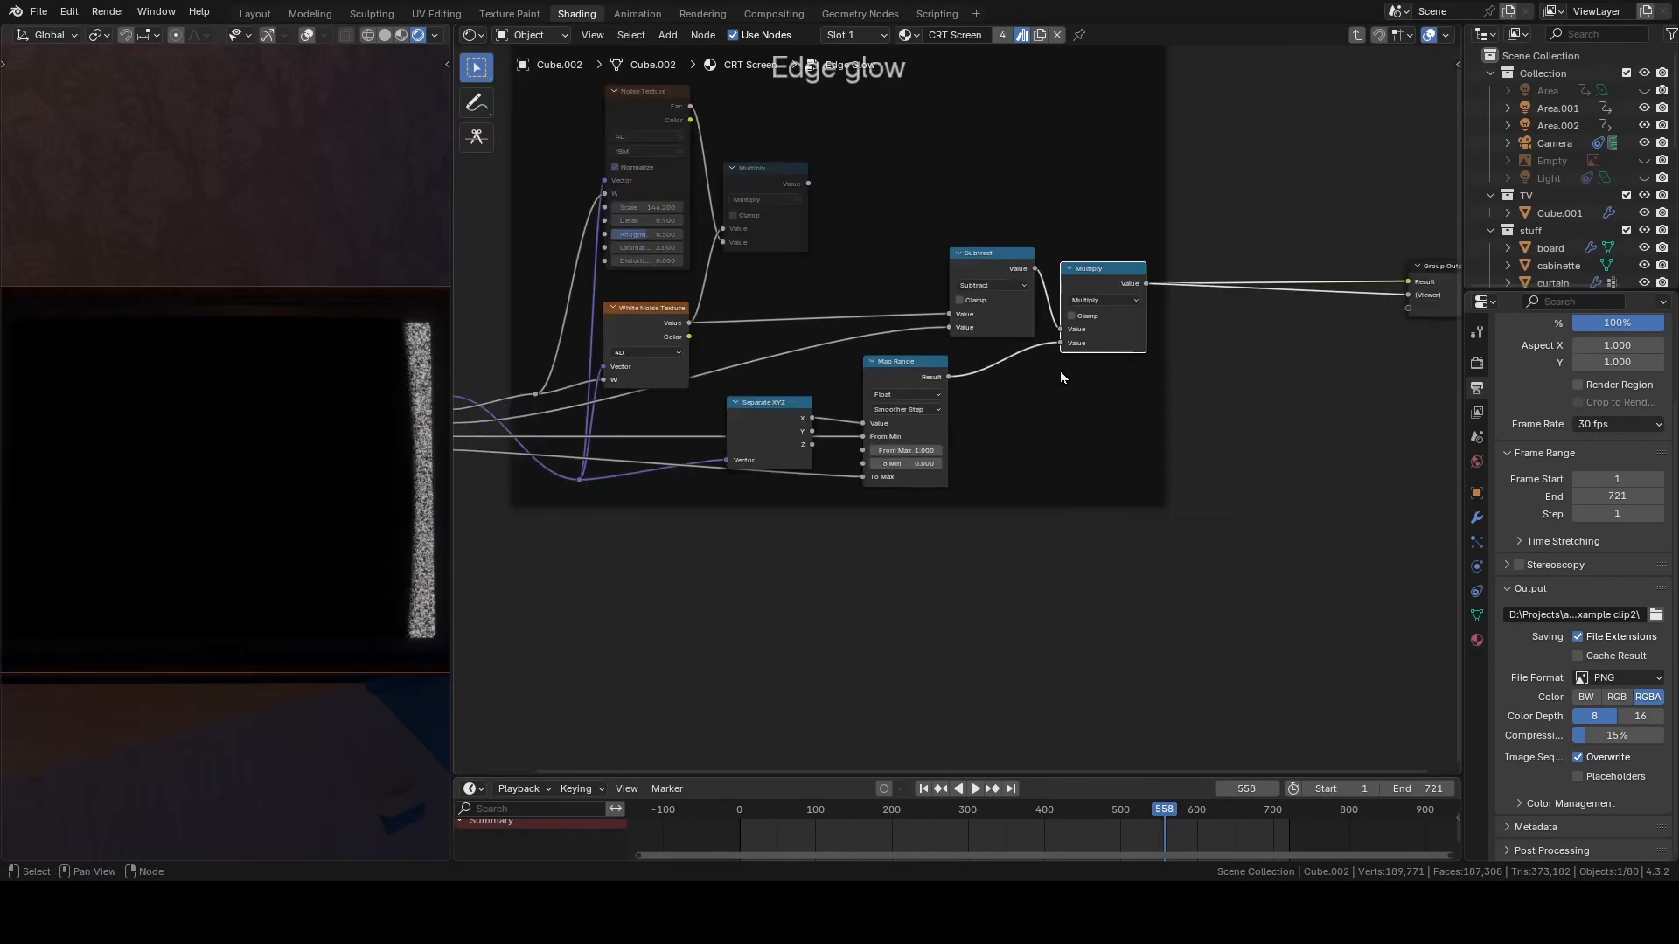
key("Tab")
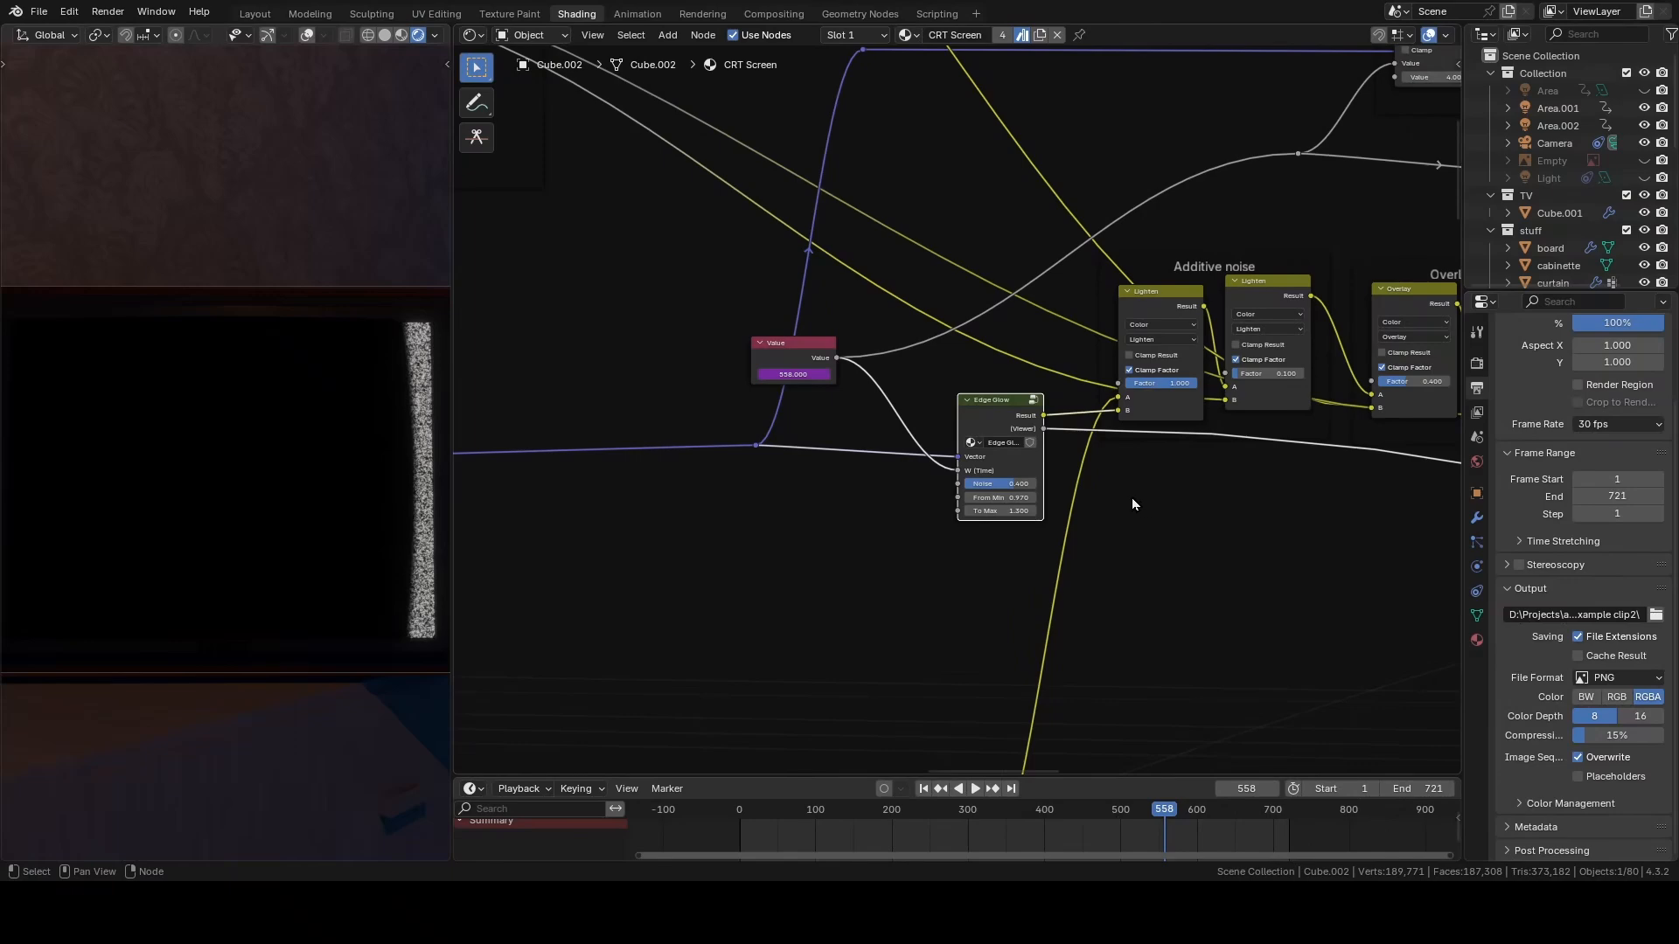
- Preview the second Lighten node in Additive noise and inspect the links from Image through to Overlay noise
middle_click_drag(1303, 382, 1003, 470)
left_click(1004, 469, "ctrl+shift")
middle_click_drag(862, 667, 1006, 353)
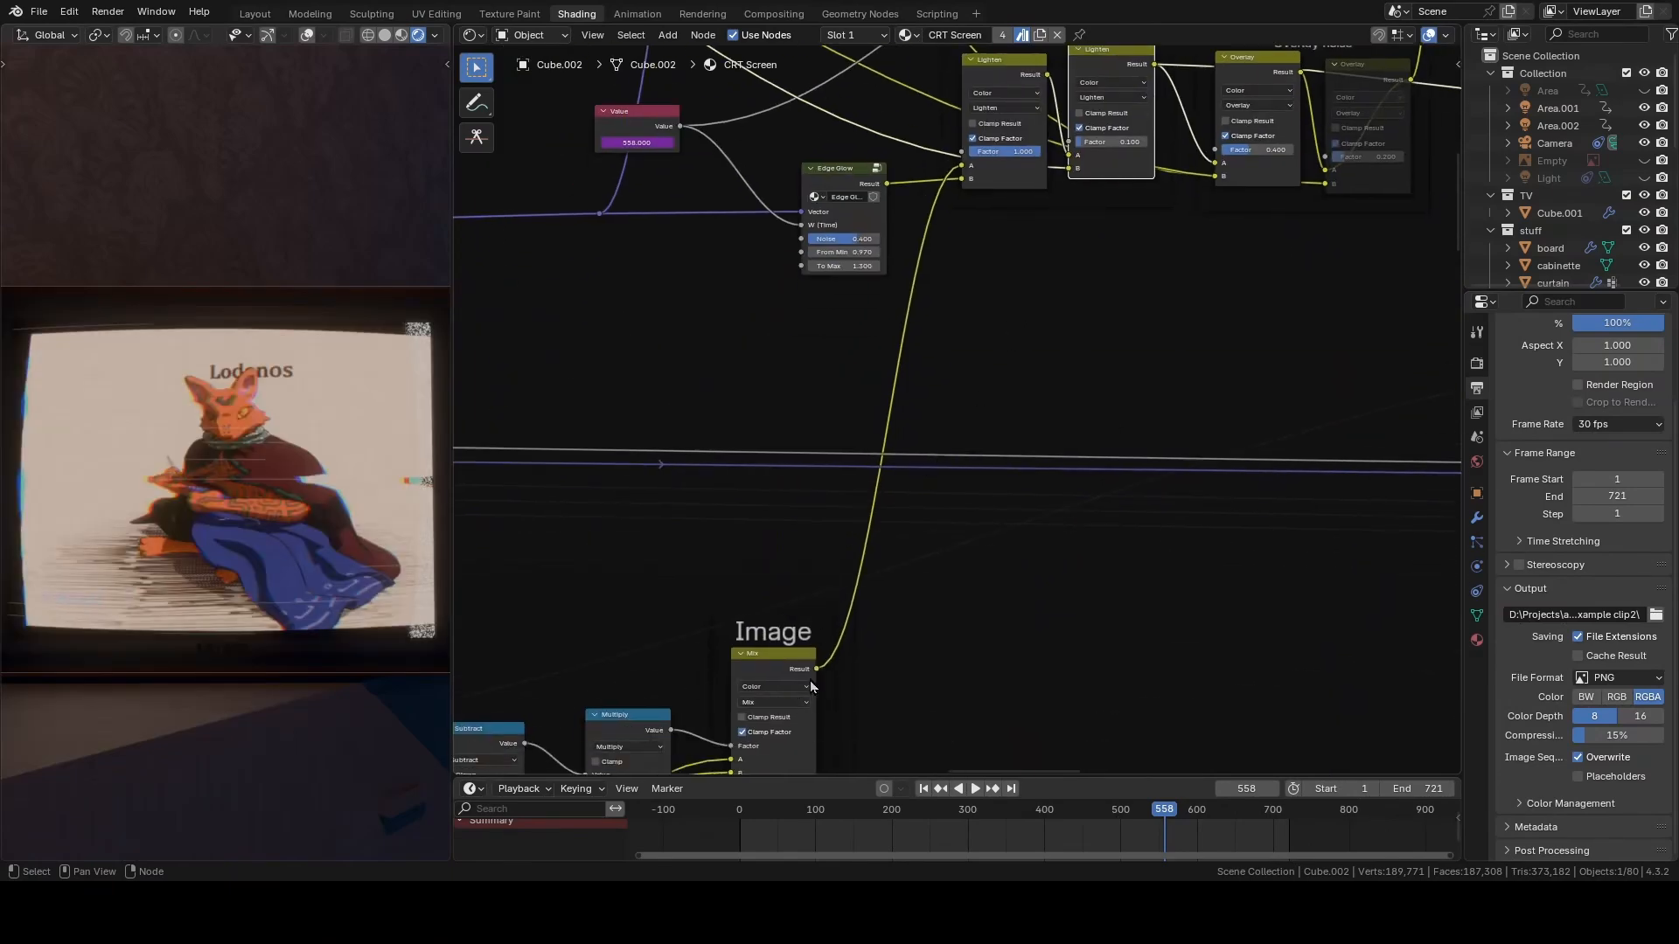
middle_click_drag(1205, 269, 932, 578)
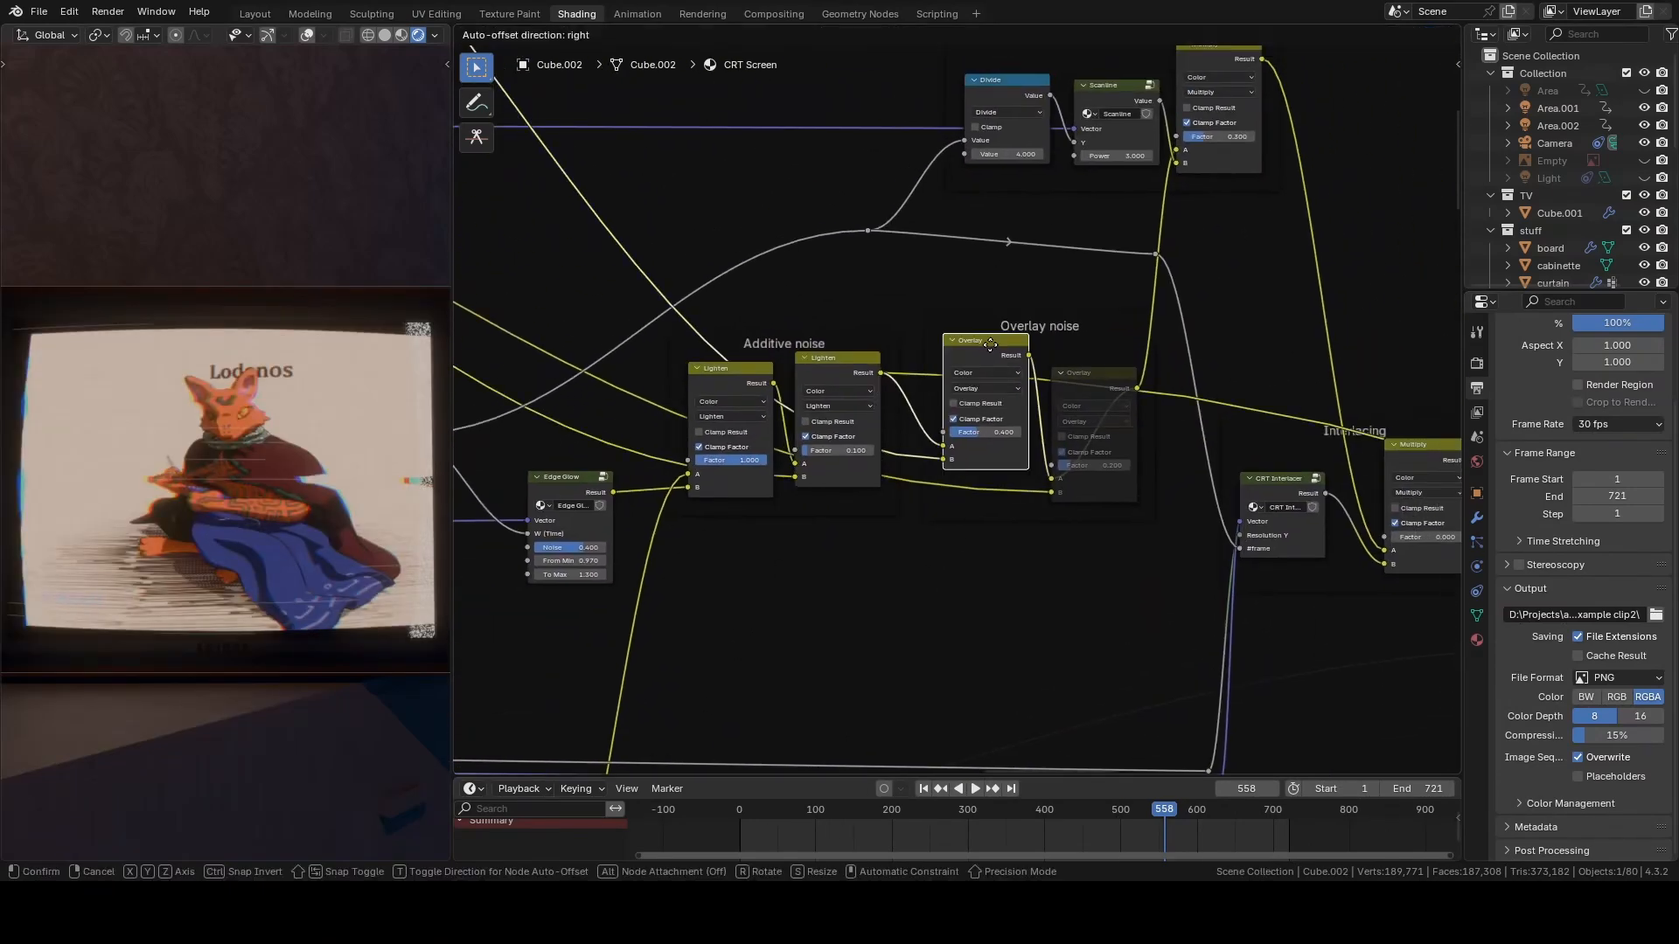
- Trace the link from the Overlay noise frame back to its Color Ramp and preview that node's output
scroll(322, 417, "up", 8)
middle_click_drag(684, 188, 915, 422)
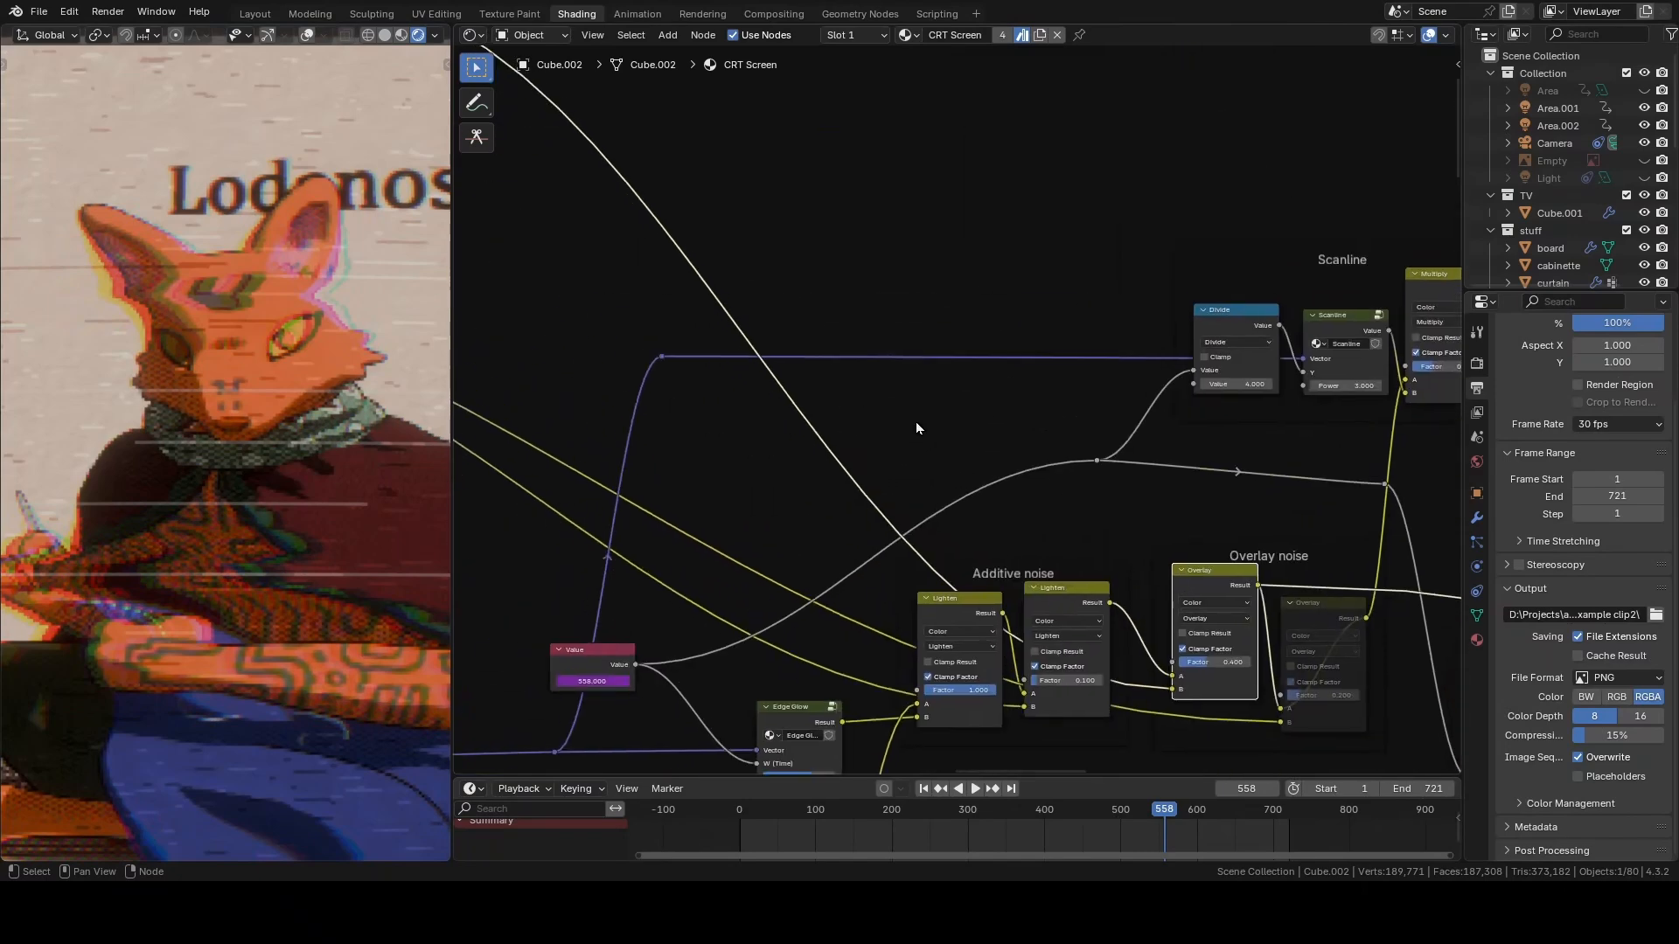
scroll(915, 422, "down", 2)
middle_click_drag(640, 280, 999, 419)
scroll(684, 288, "up", 8)
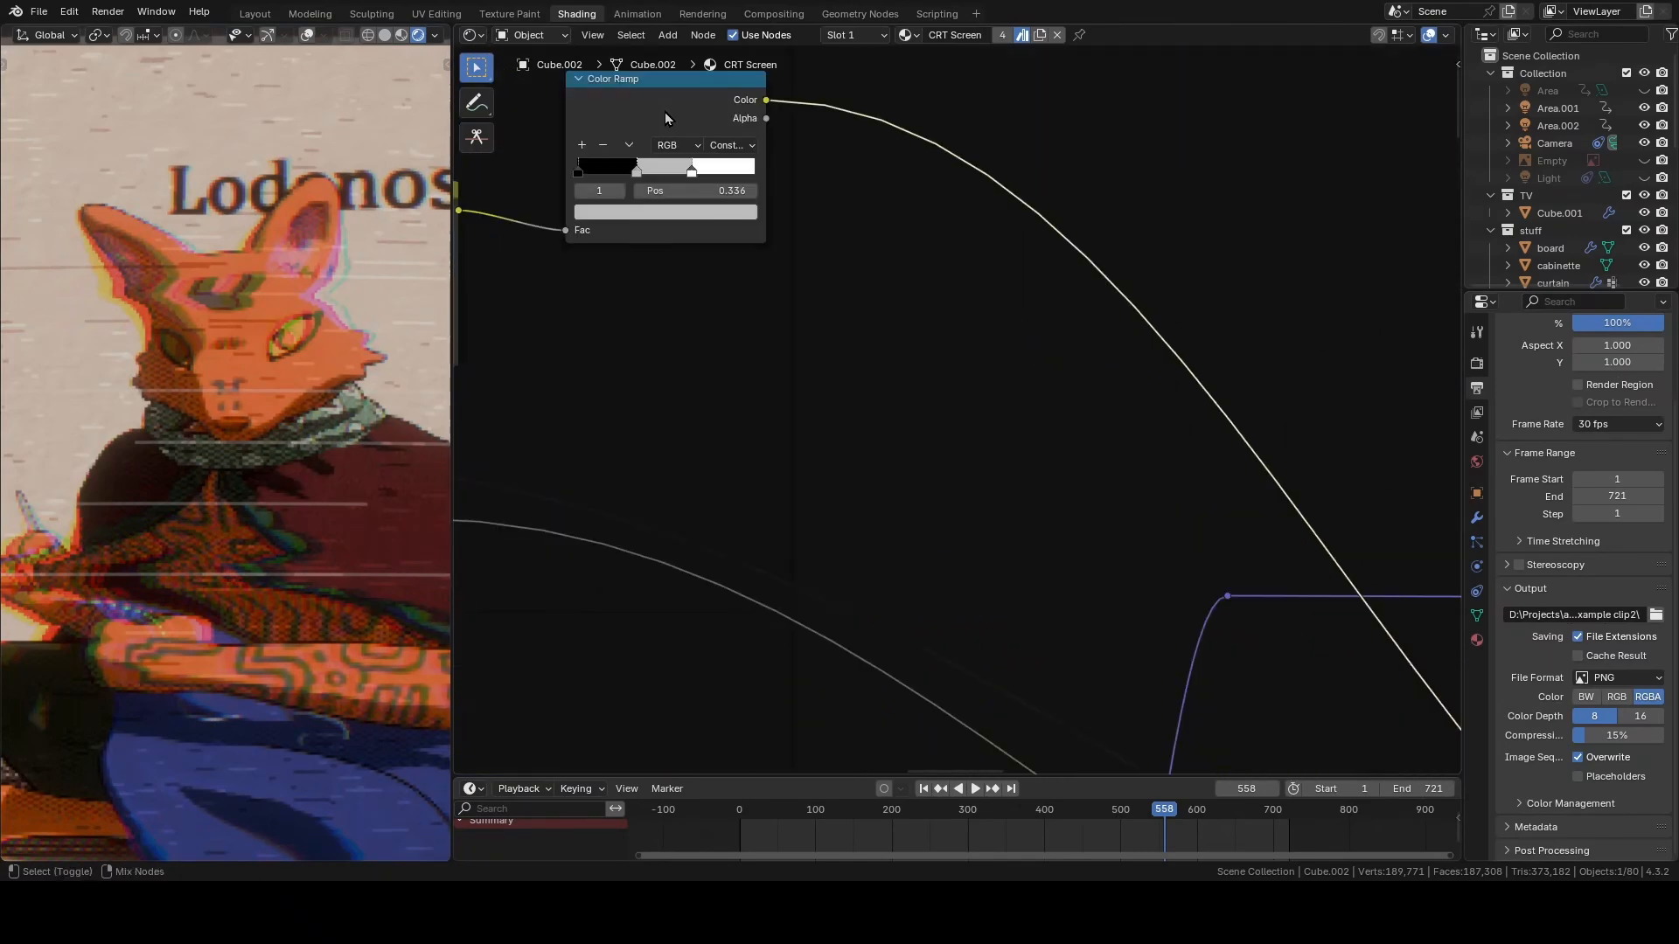
left_click(665, 112, "ctrl+shift")
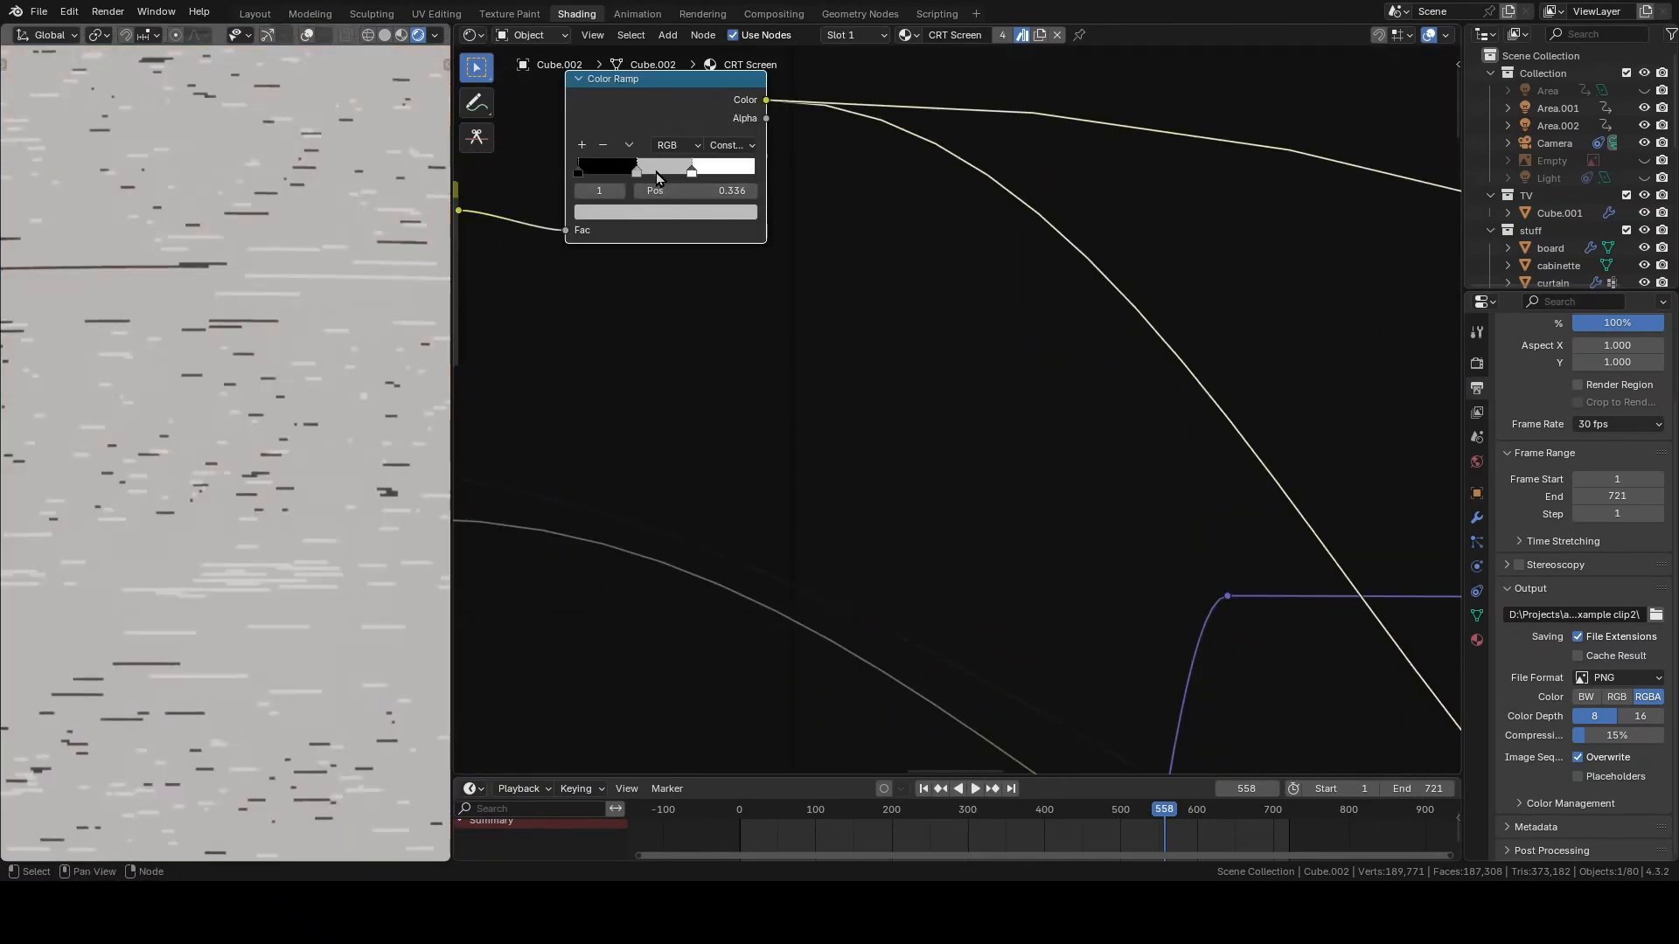
left_click(660, 215)
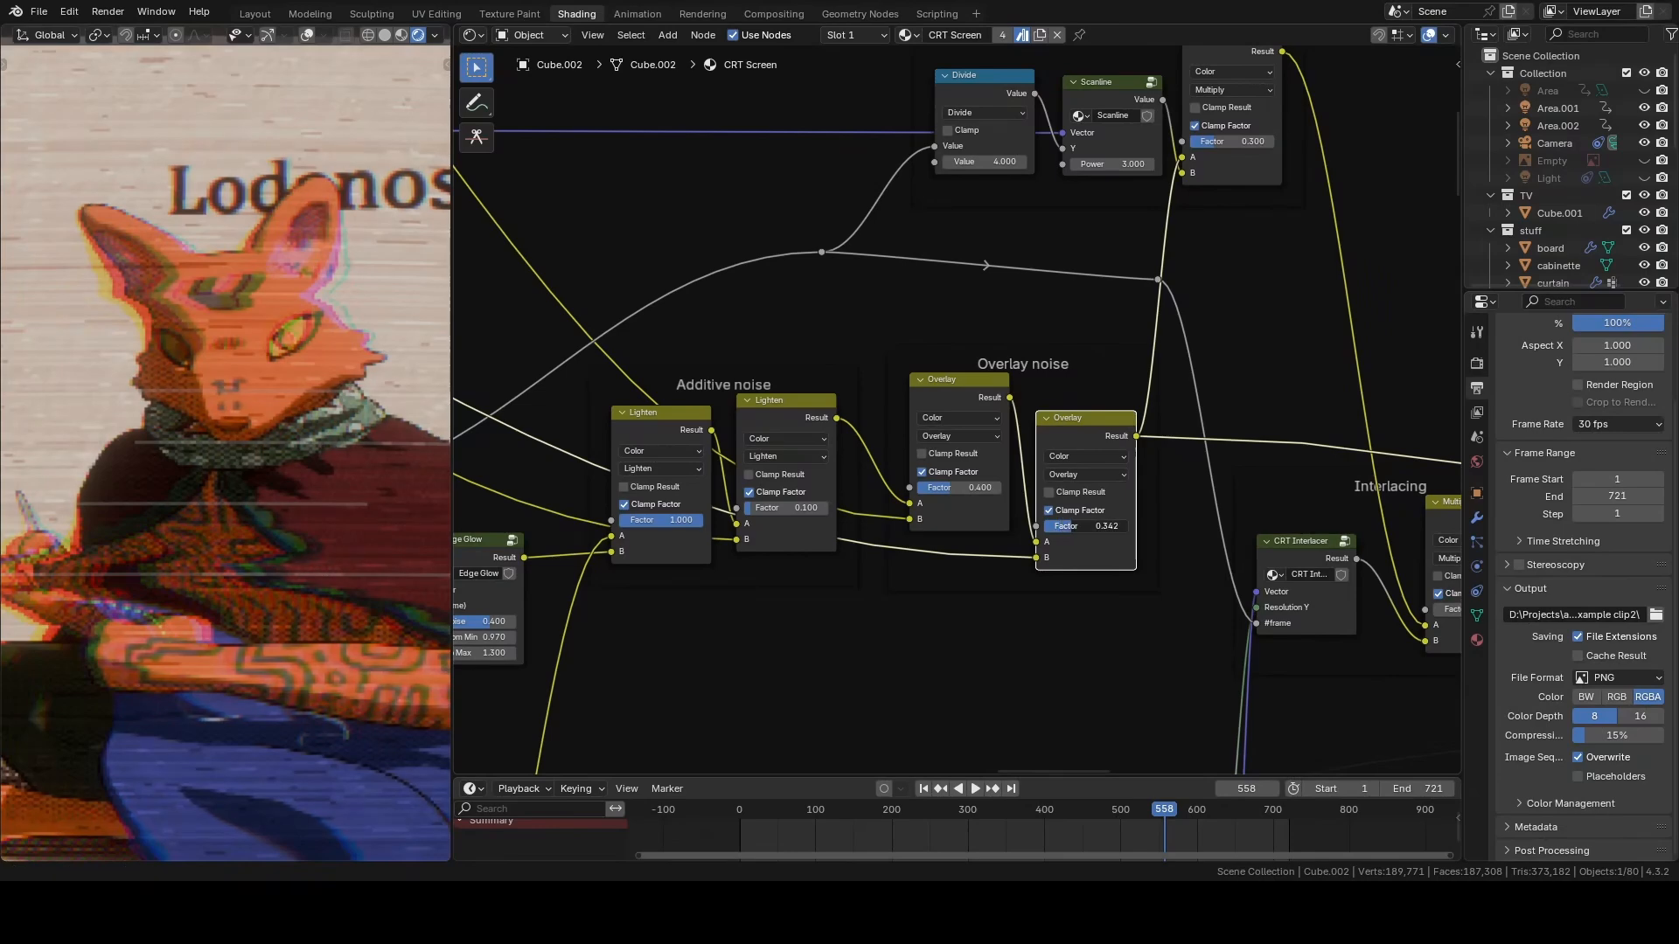
- Try a higher Factor on the second Overlay node in the Overlay noise frame
left_click_drag(1073, 525, 1128, 525)
scroll(961, 419, "down", 7)
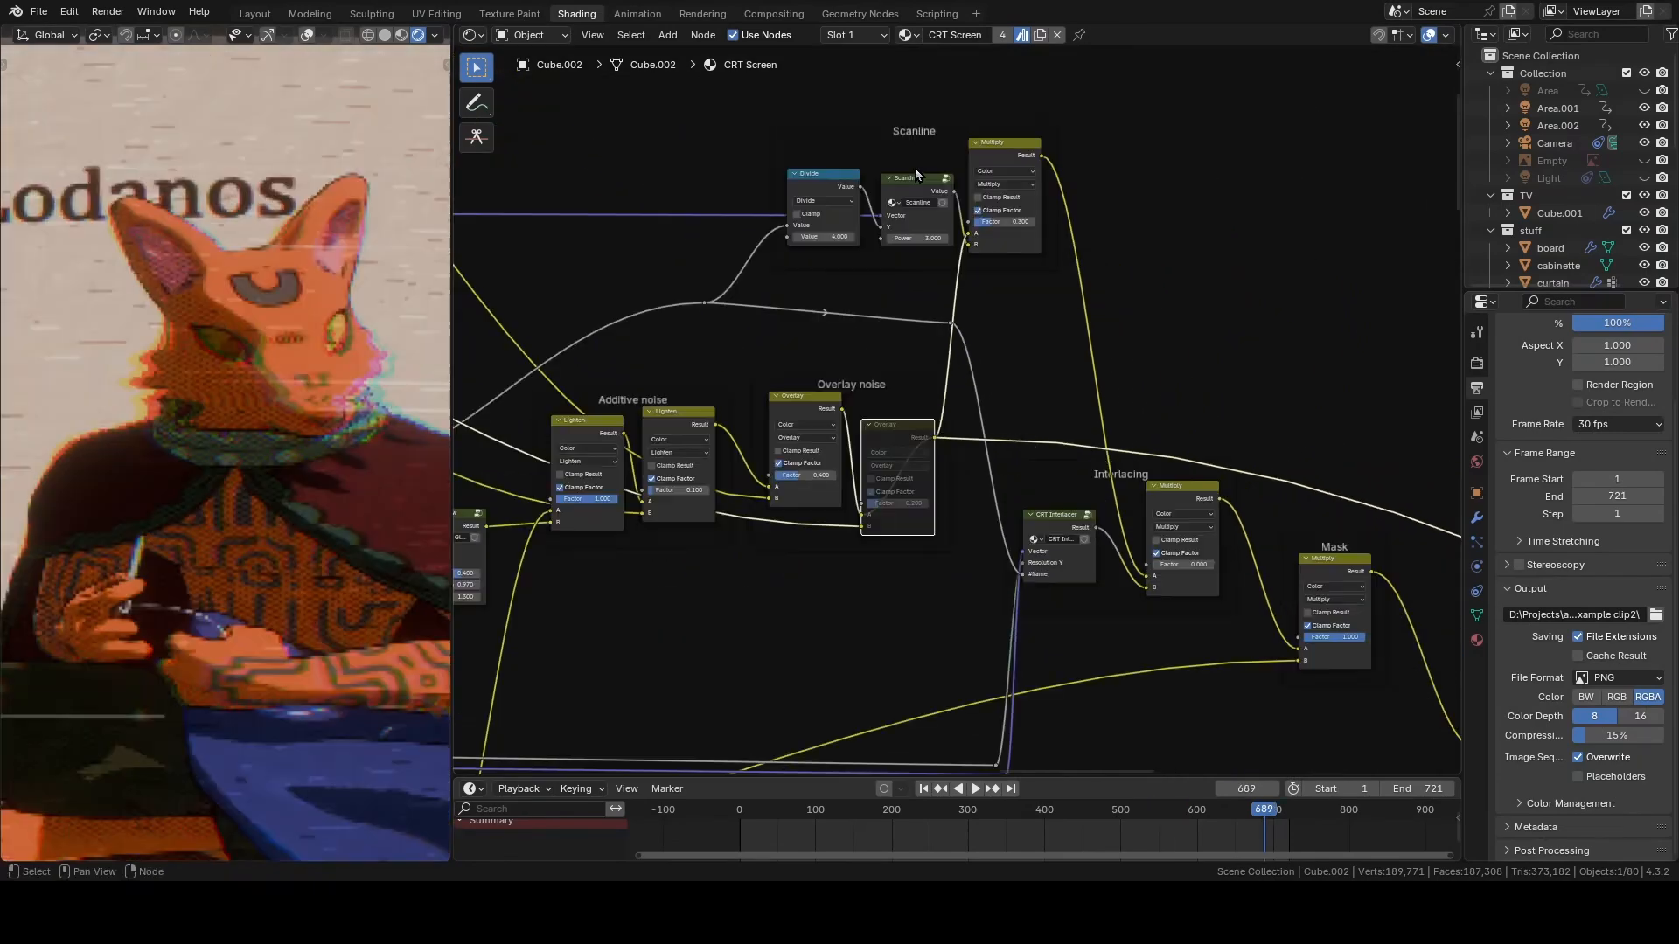
- Preview the Scanline group and the Multiply node in the Scanline frame, and play the animation briefly
left_click(916, 178)
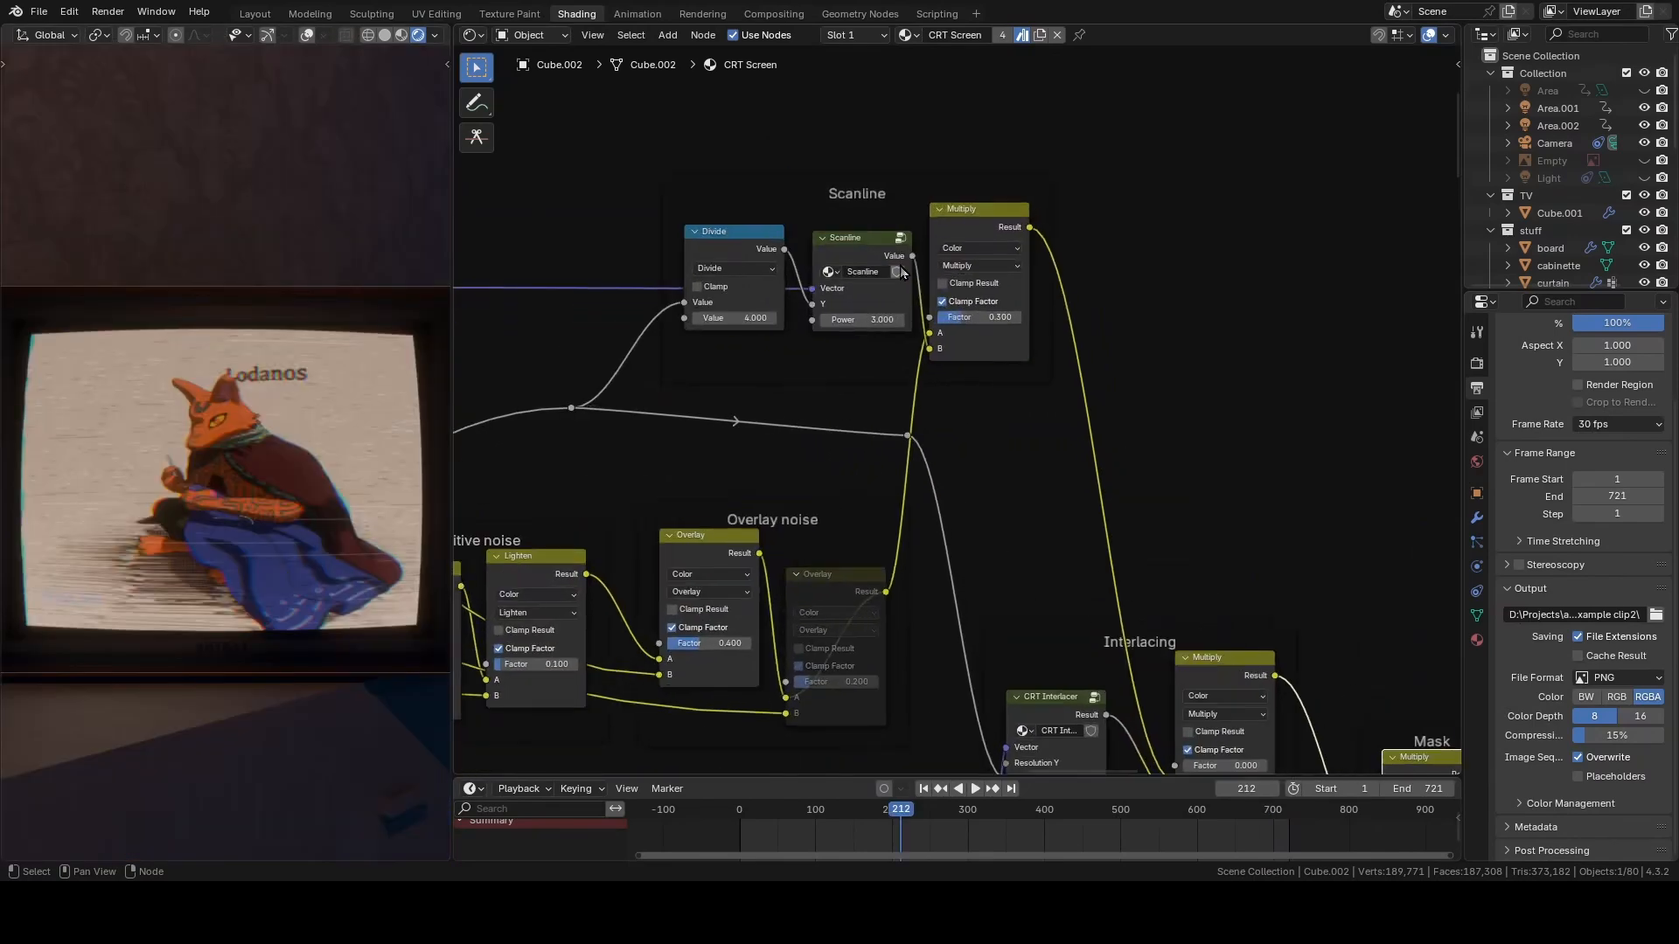
scroll(957, 333, "up", 1)
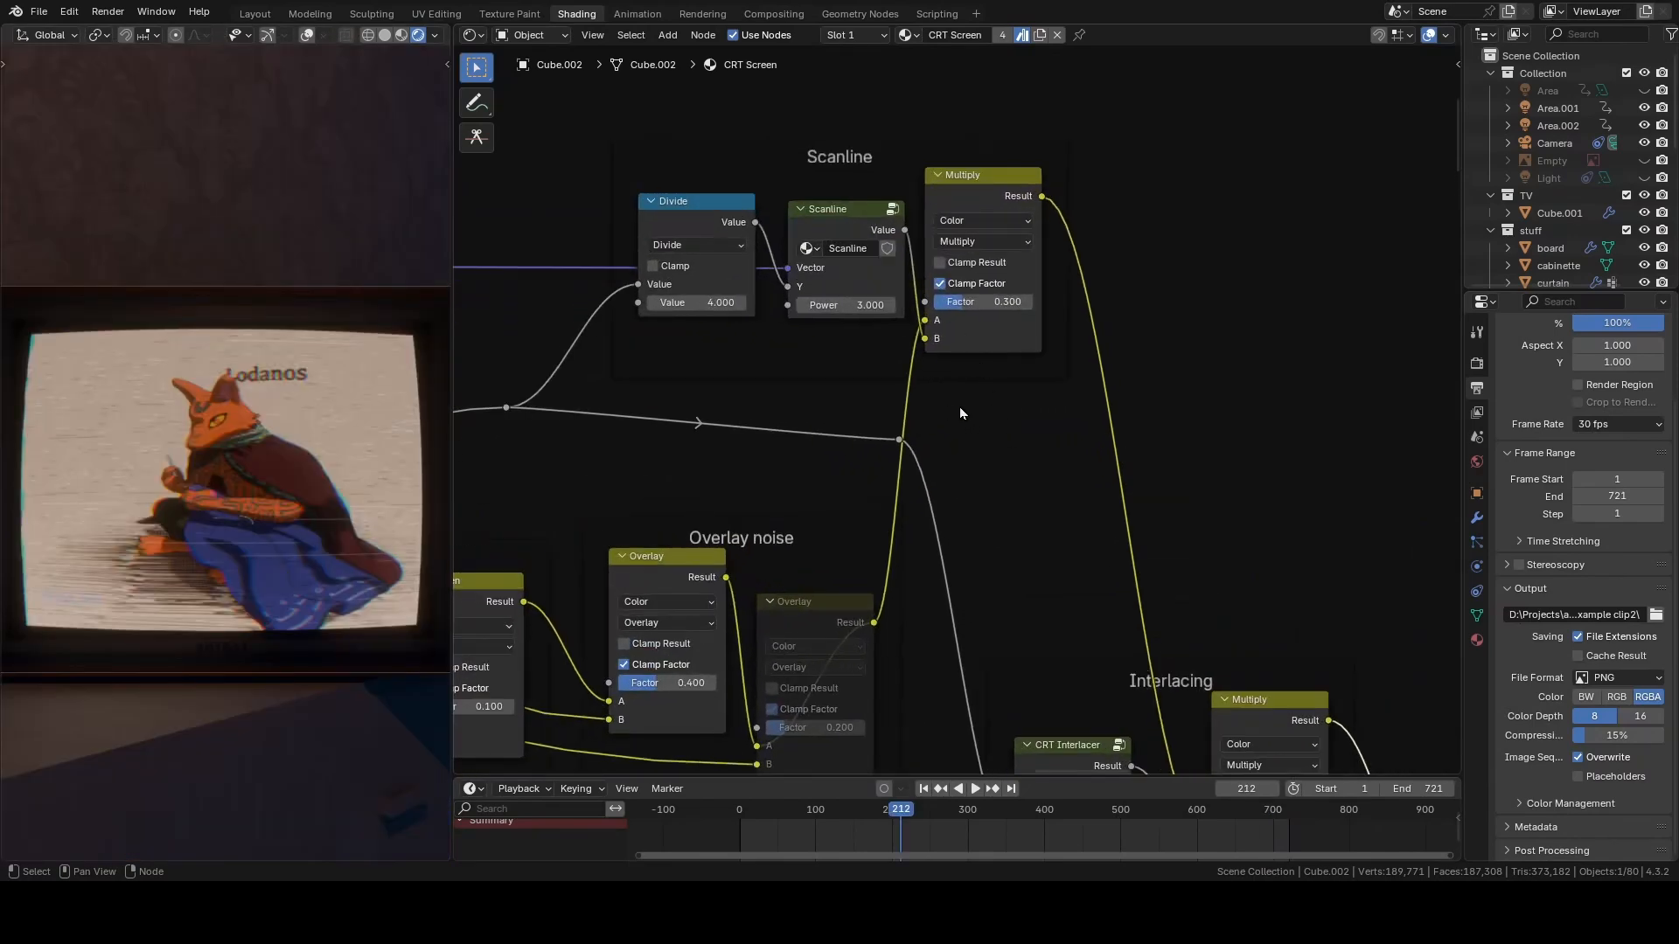
middle_click_drag(967, 403, 941, 497)
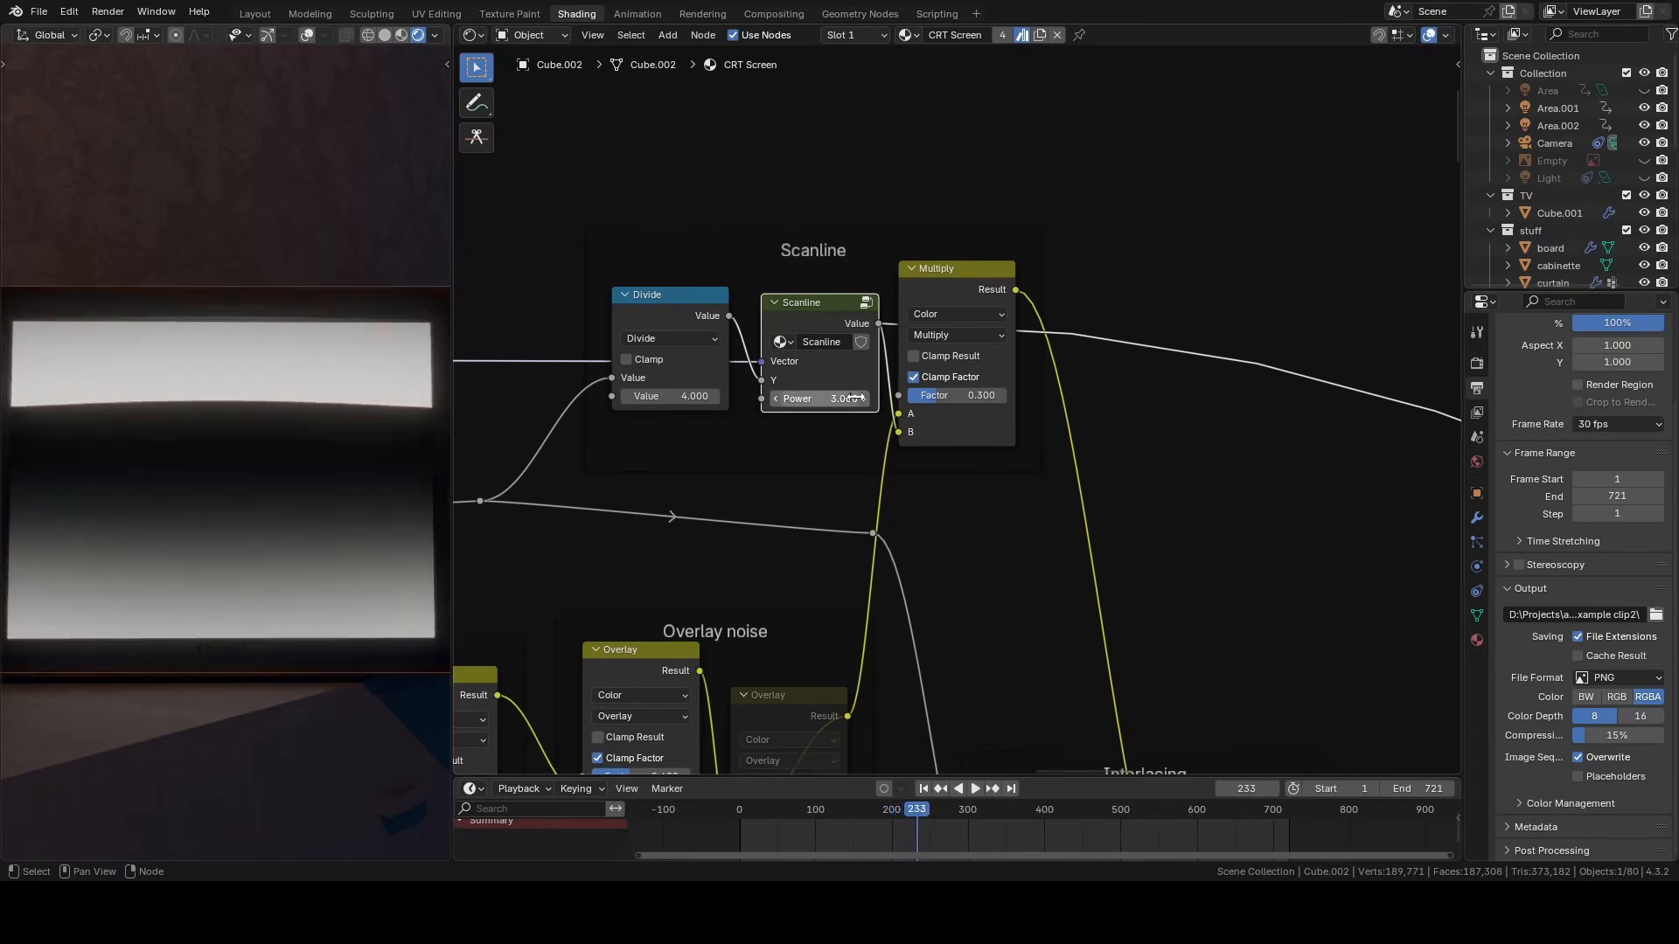
left_click(962, 285, "ctrl+shift")
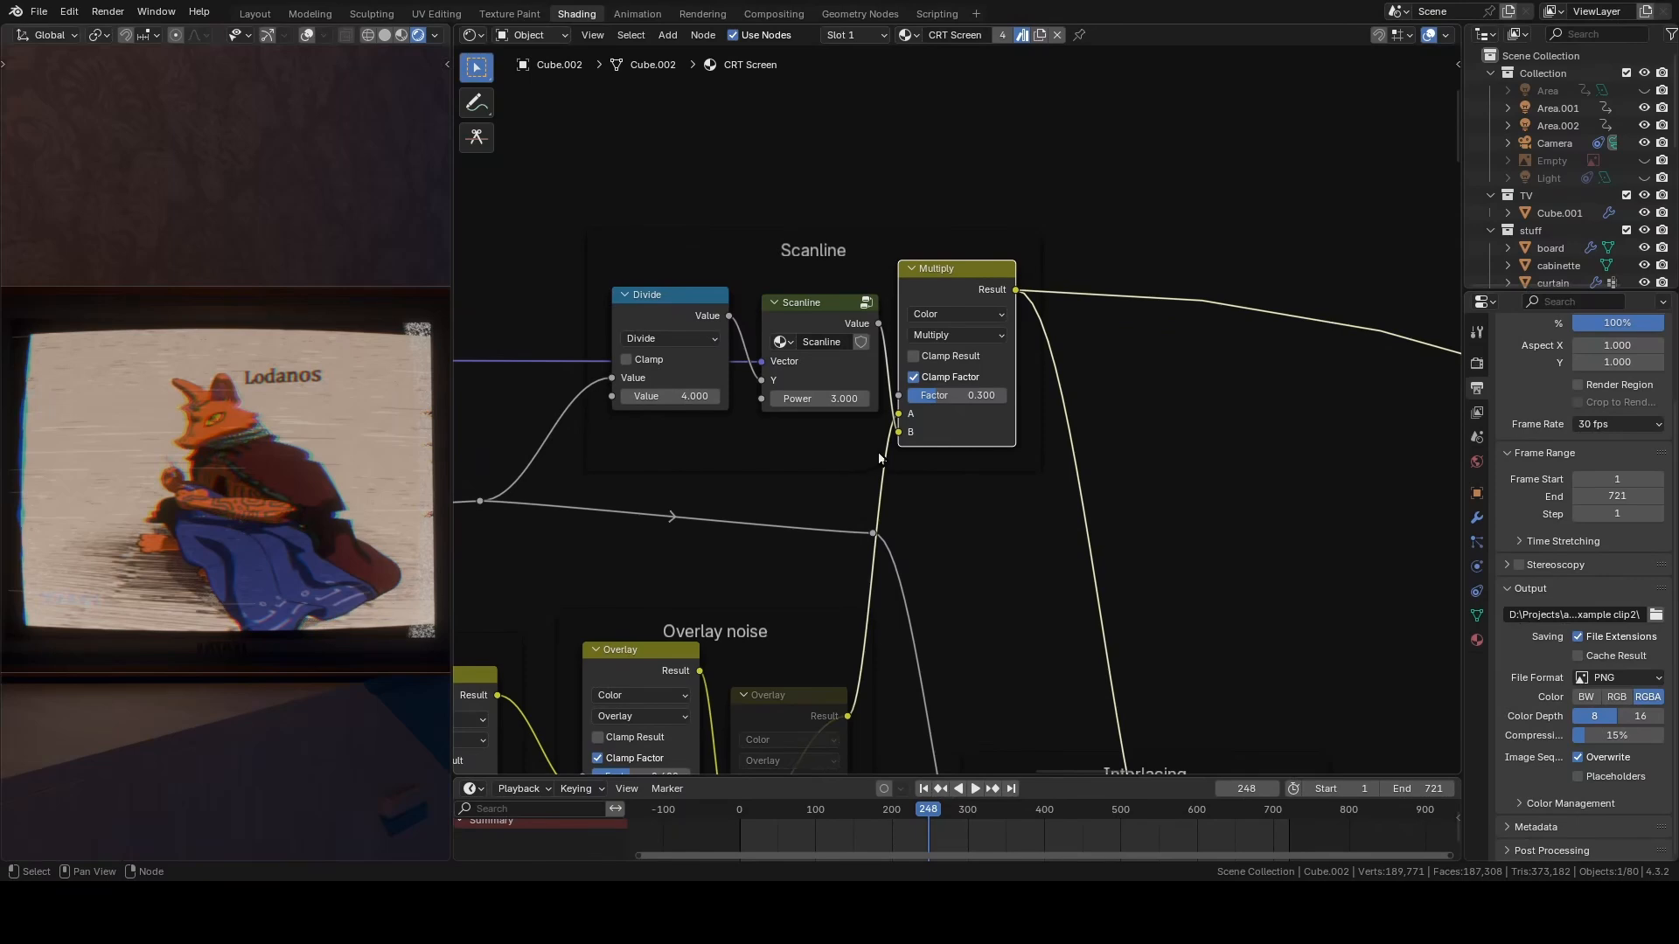
key("space")
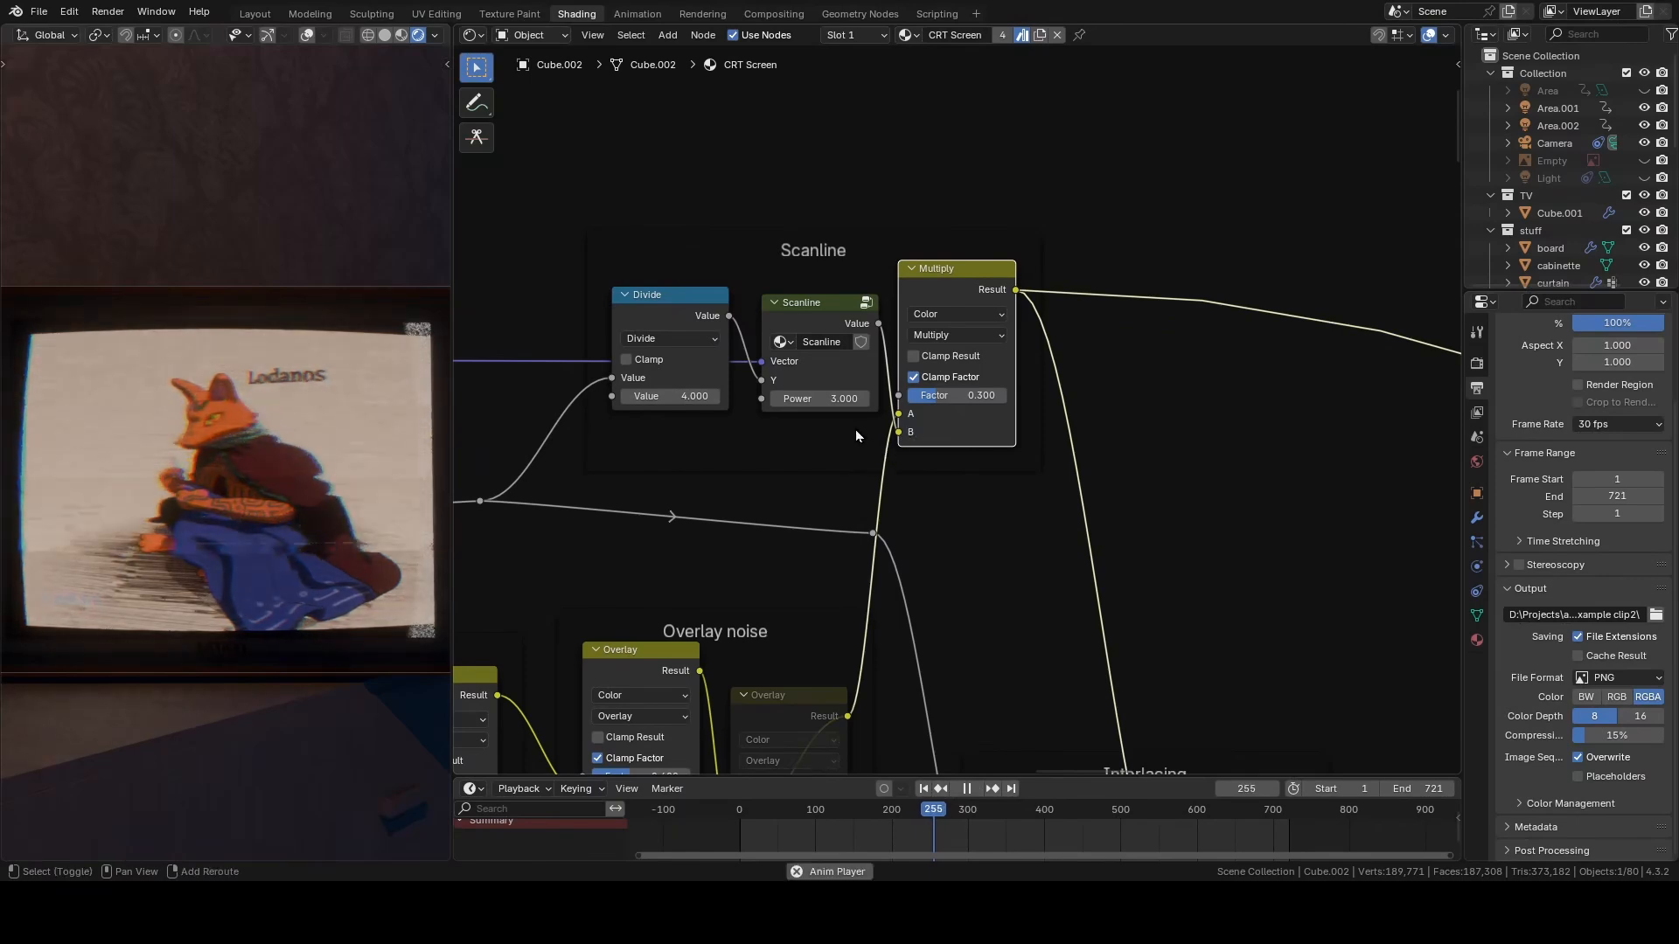
key("space")
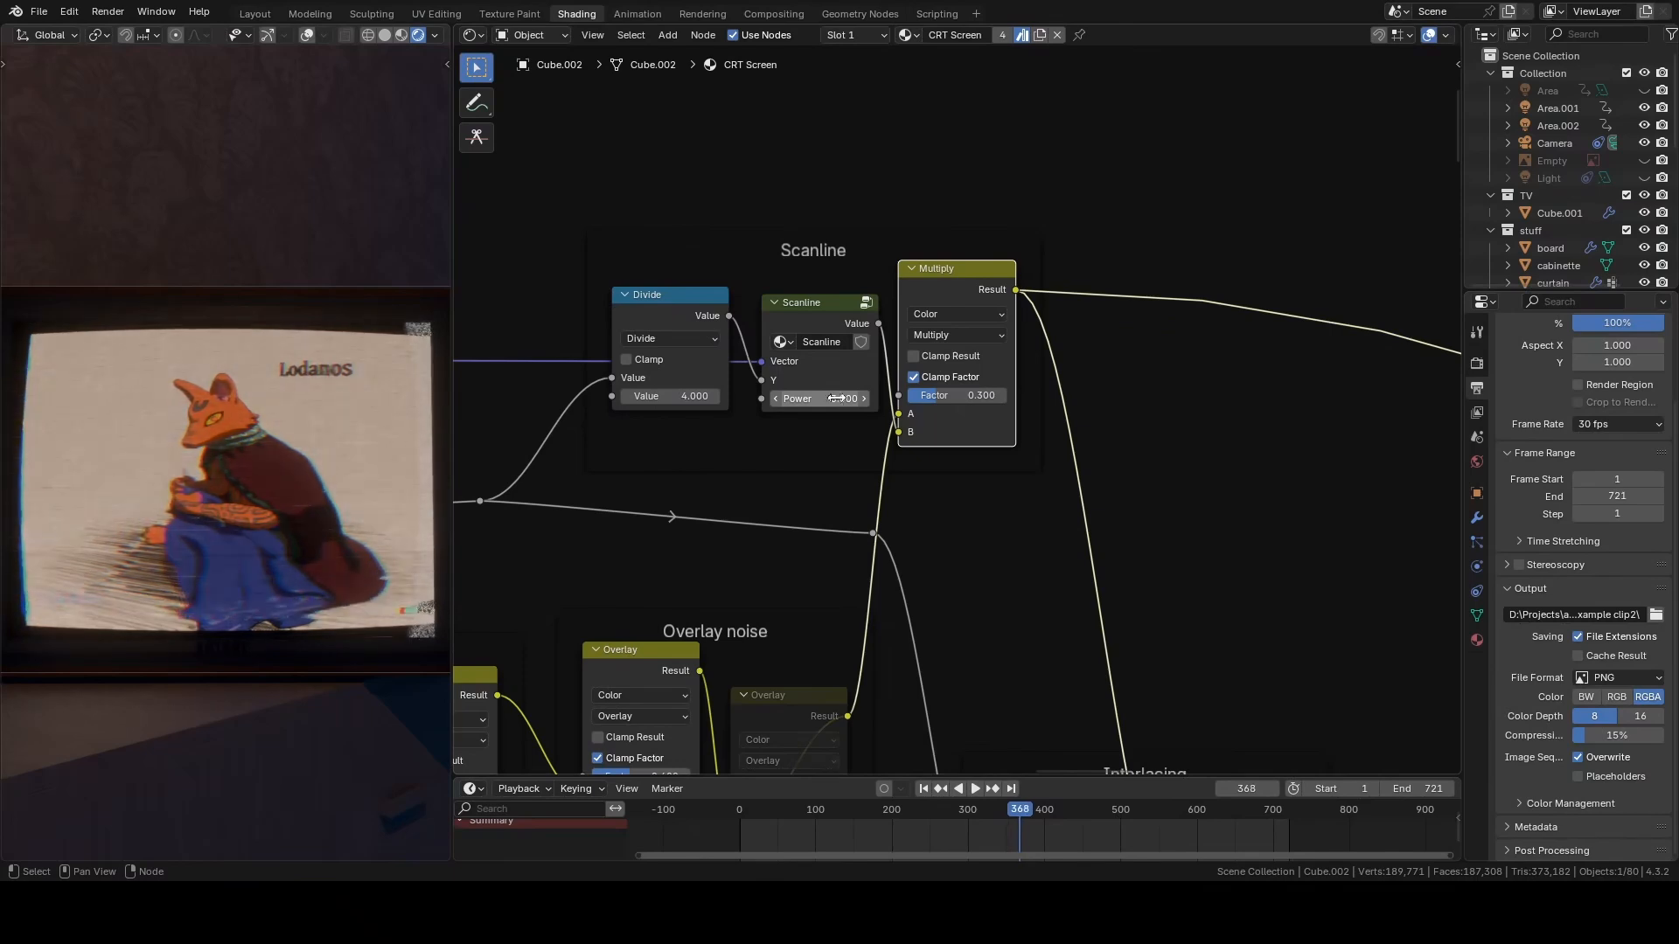
- Try a Power of 4 on the Scanline group, cancel the entry and play the animation with its output previewed
left_click(837, 399)
type("4")
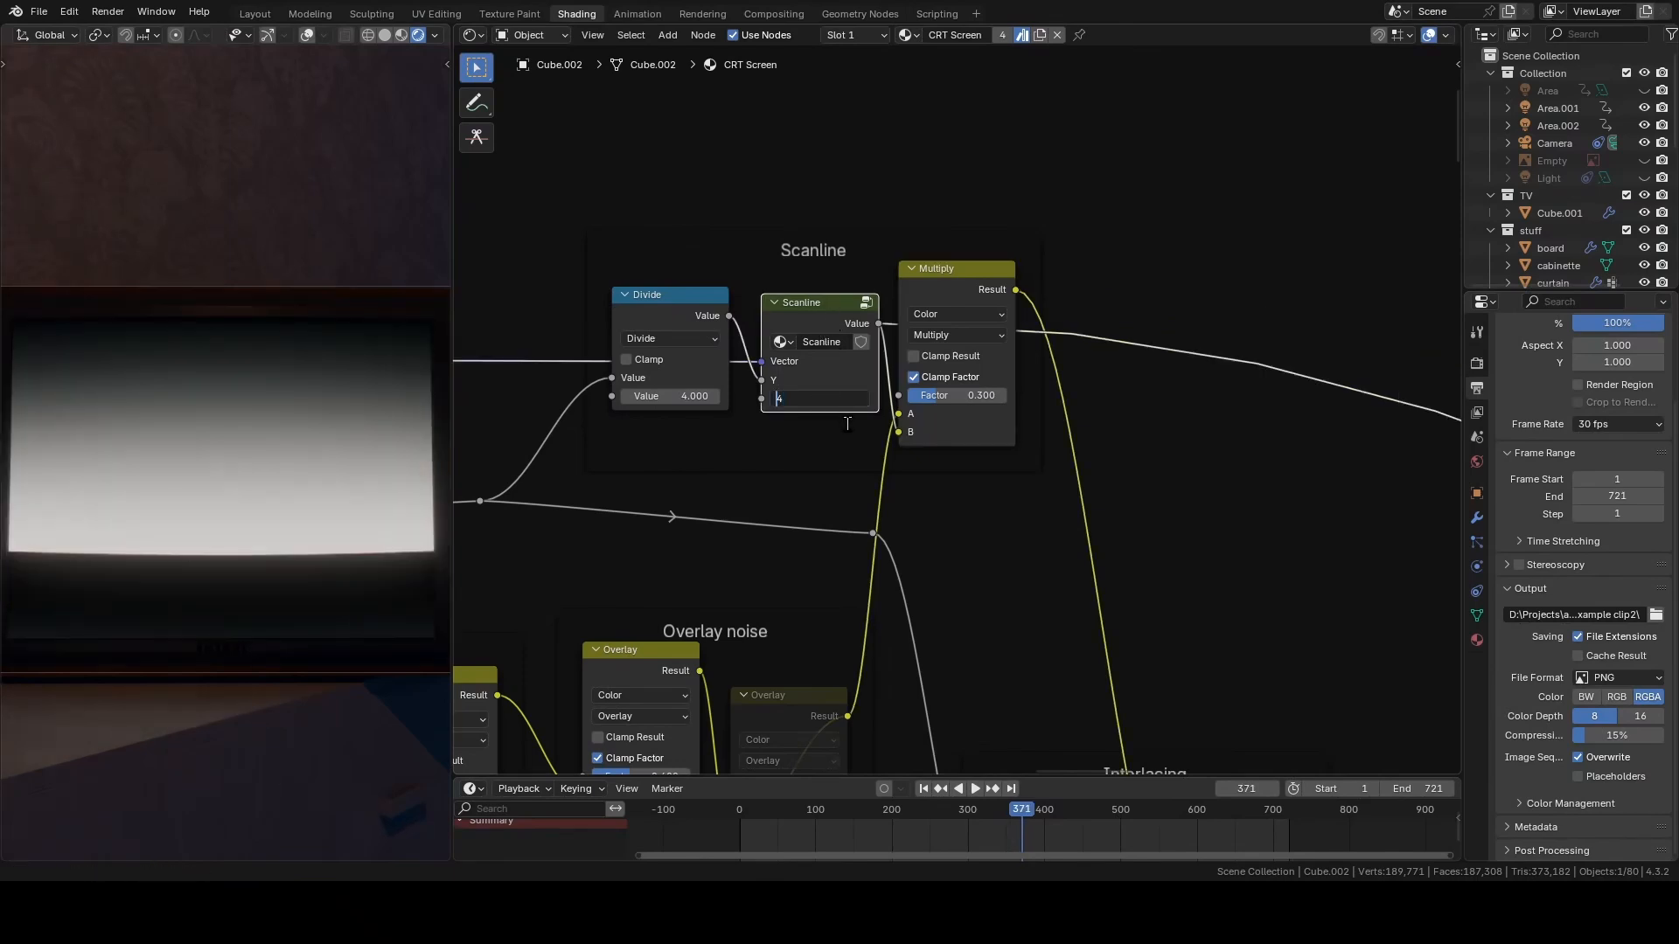
key("Escape")
key("space")
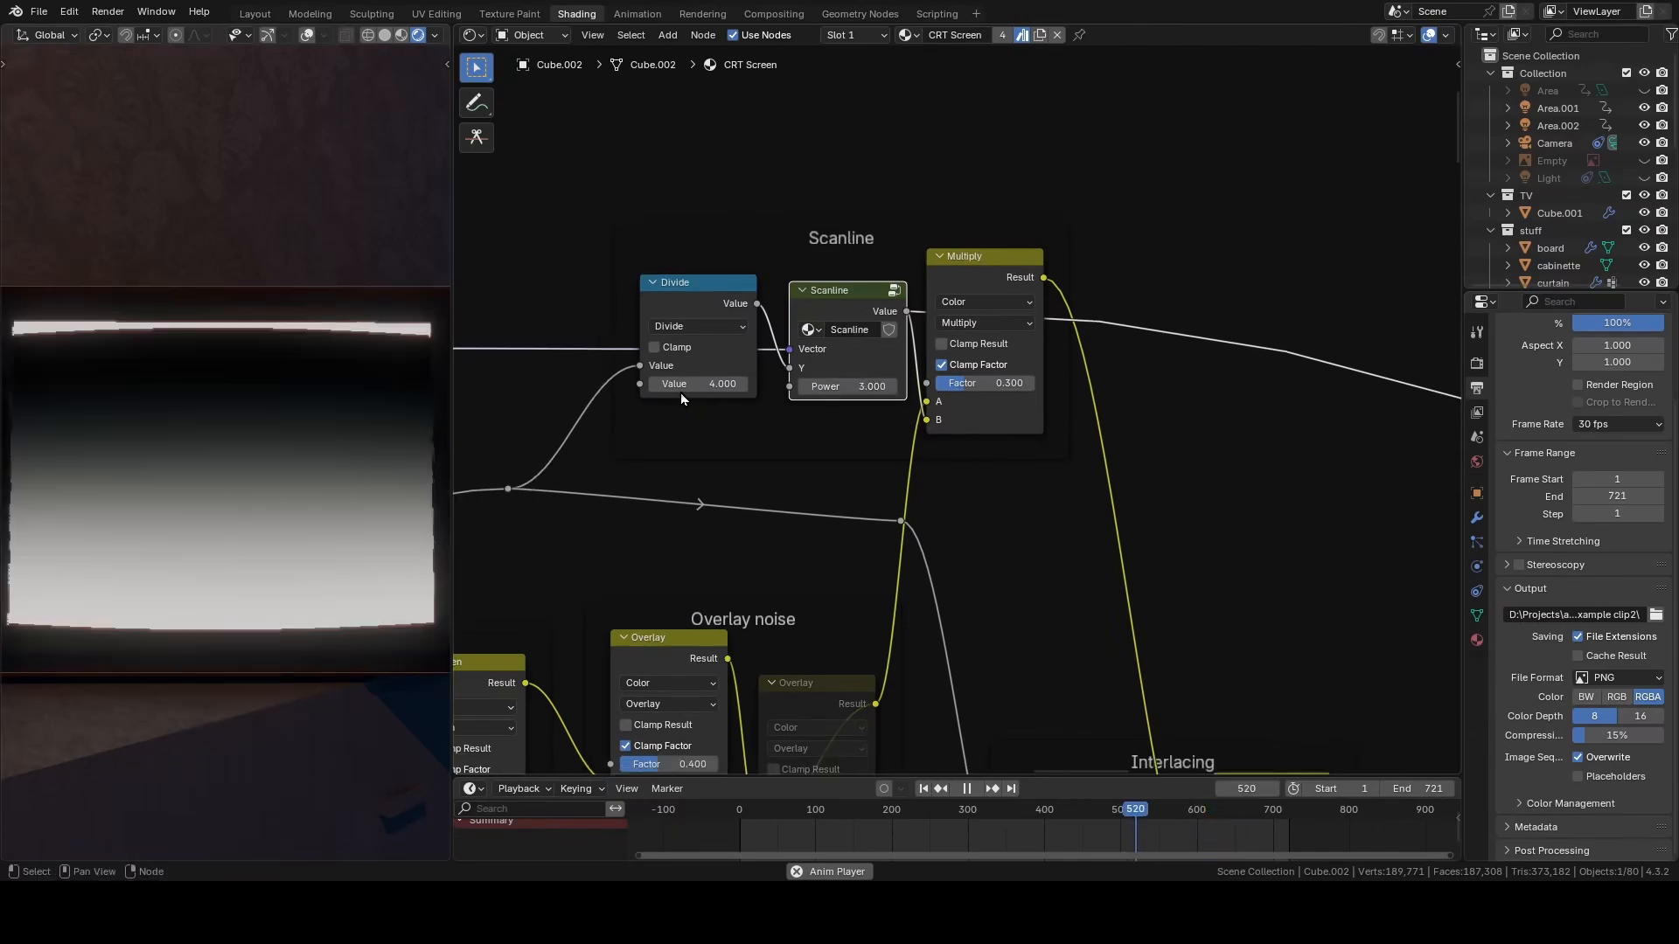
- Try Values of 1, 2 and 3 on the Scanline frame's Divide node, comparing scanline speed during playback
left_click_drag(699, 384, 804, 384)
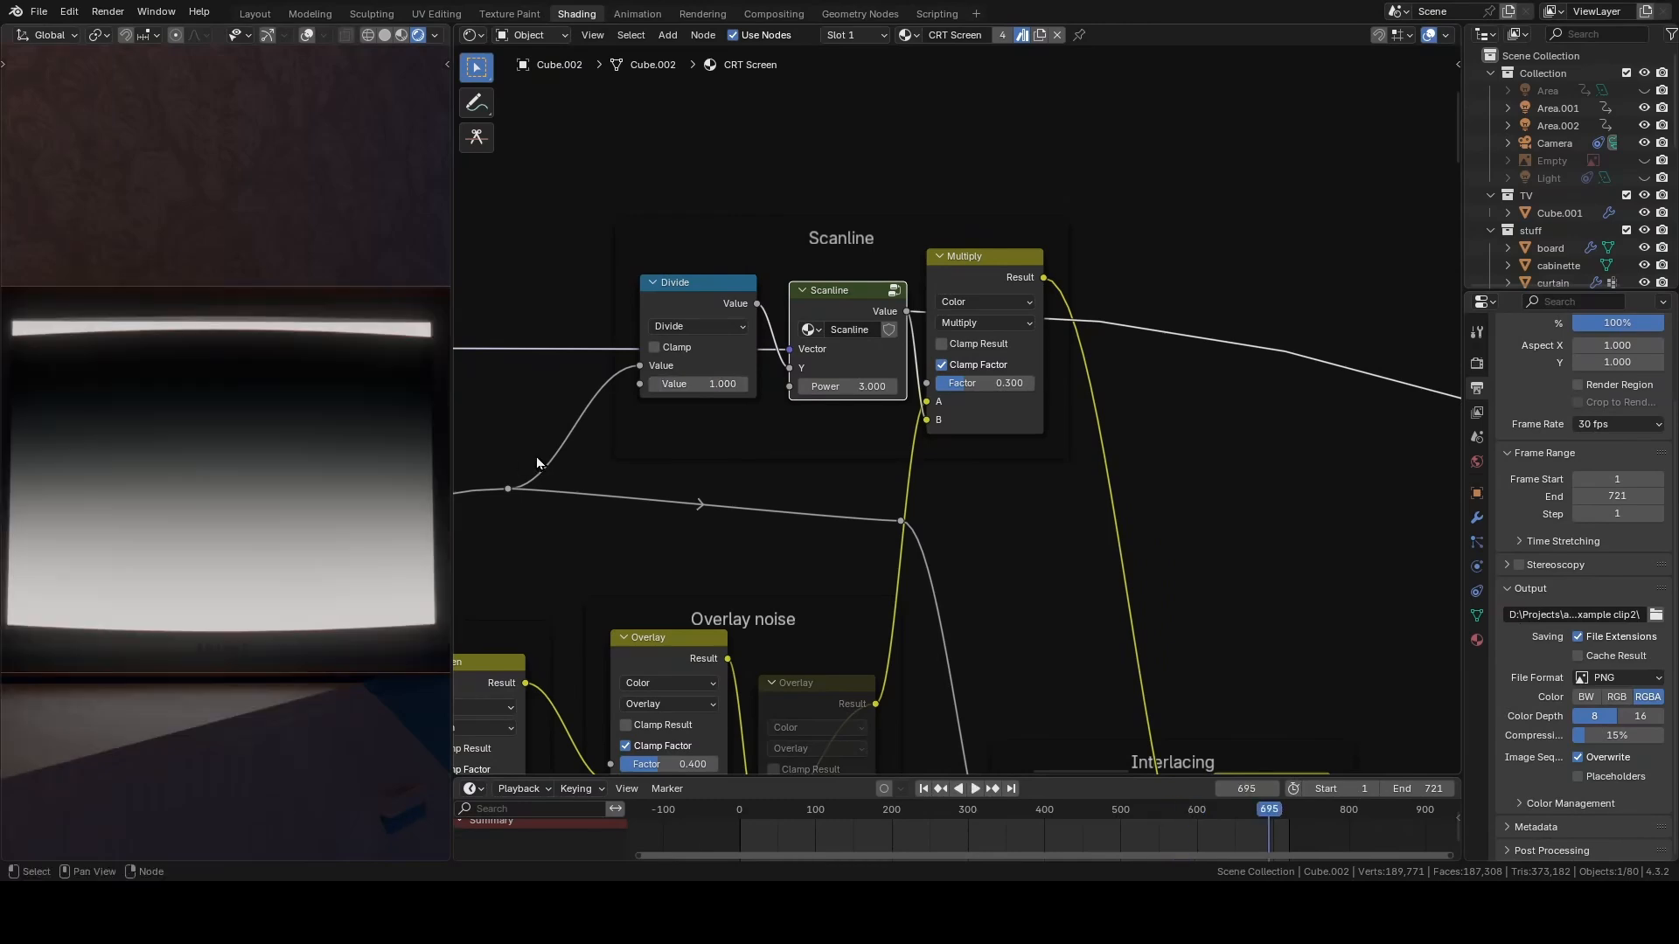
left_click(699, 384)
type("2")
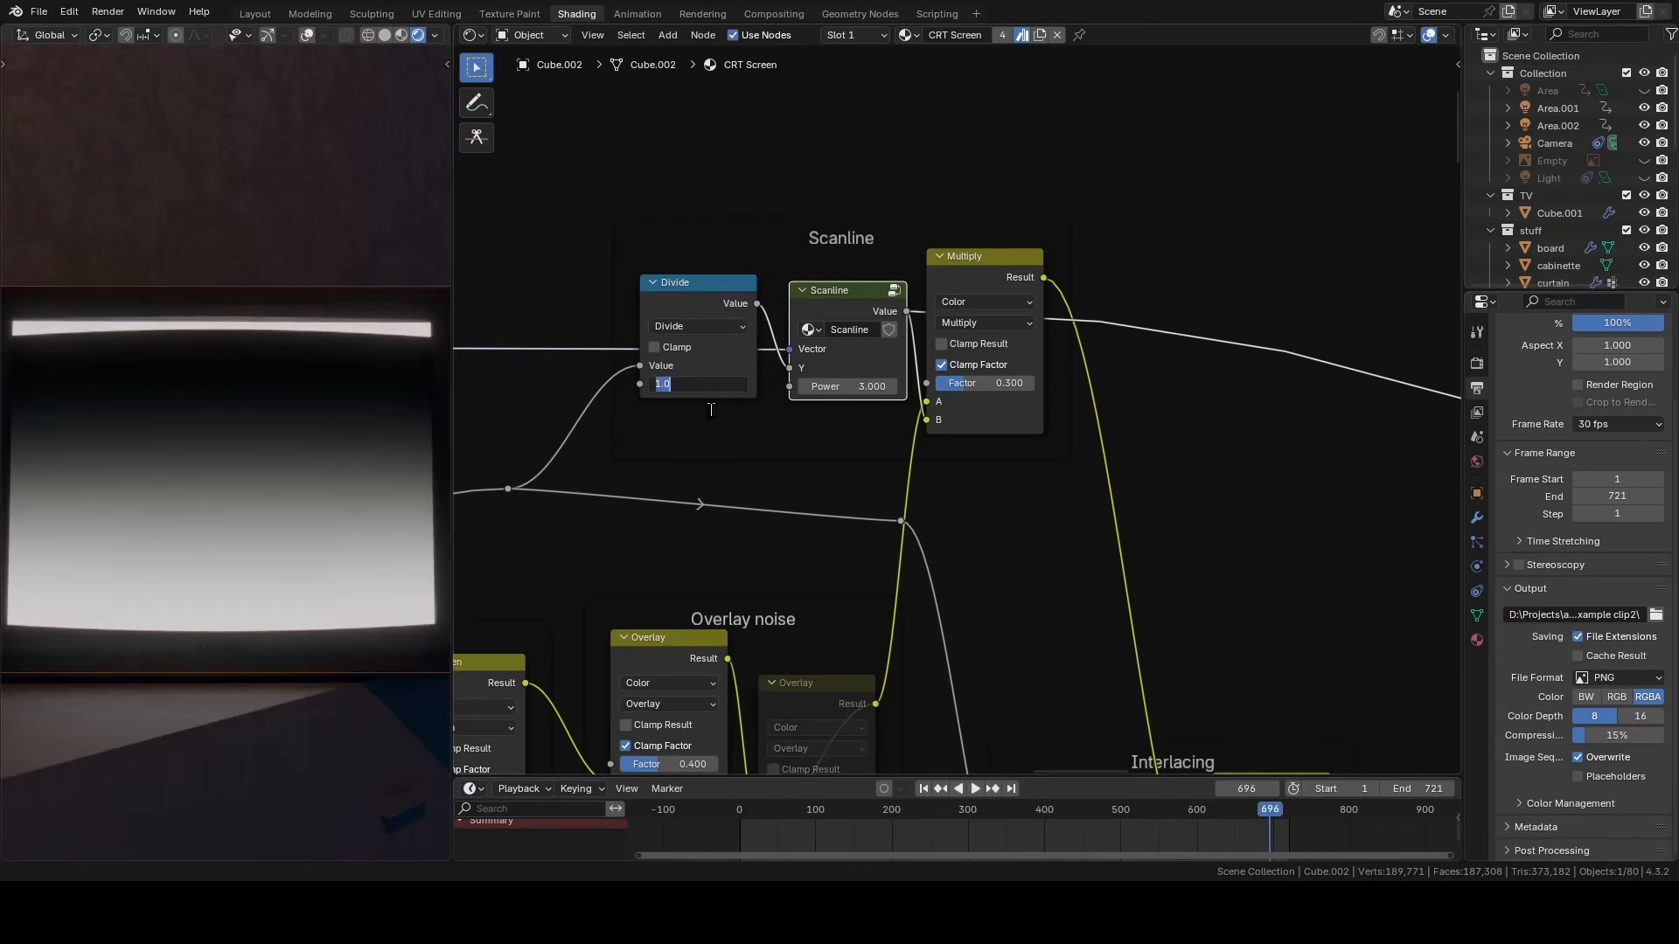
key("Return")
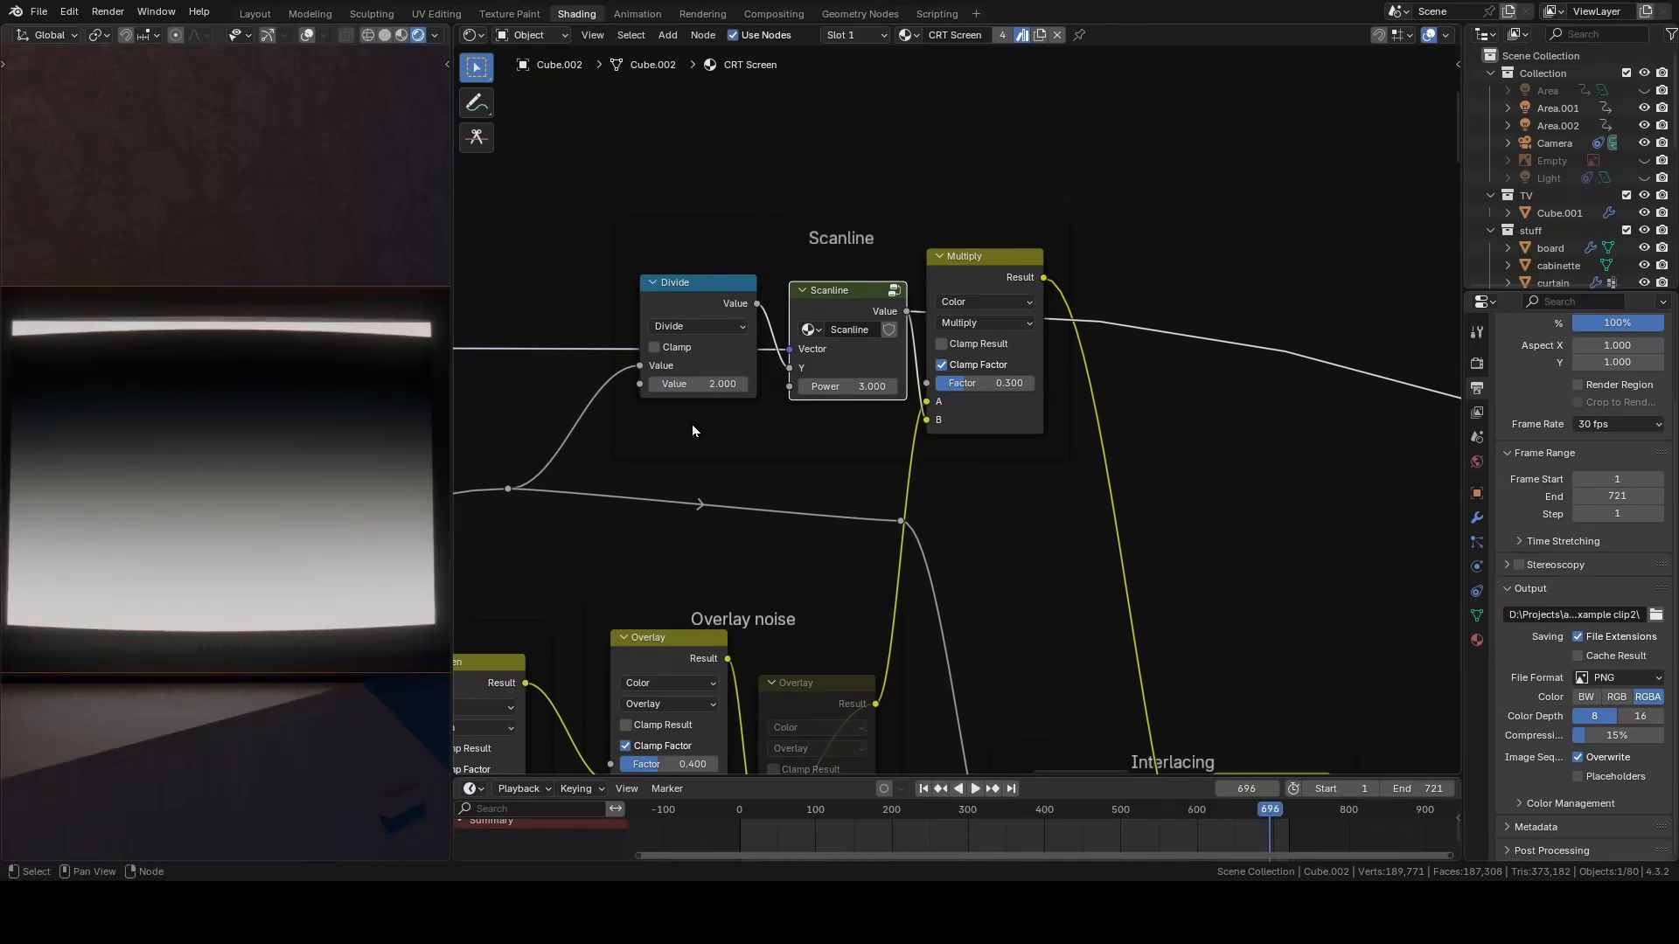
key("space")
left_click(714, 390)
type("3")
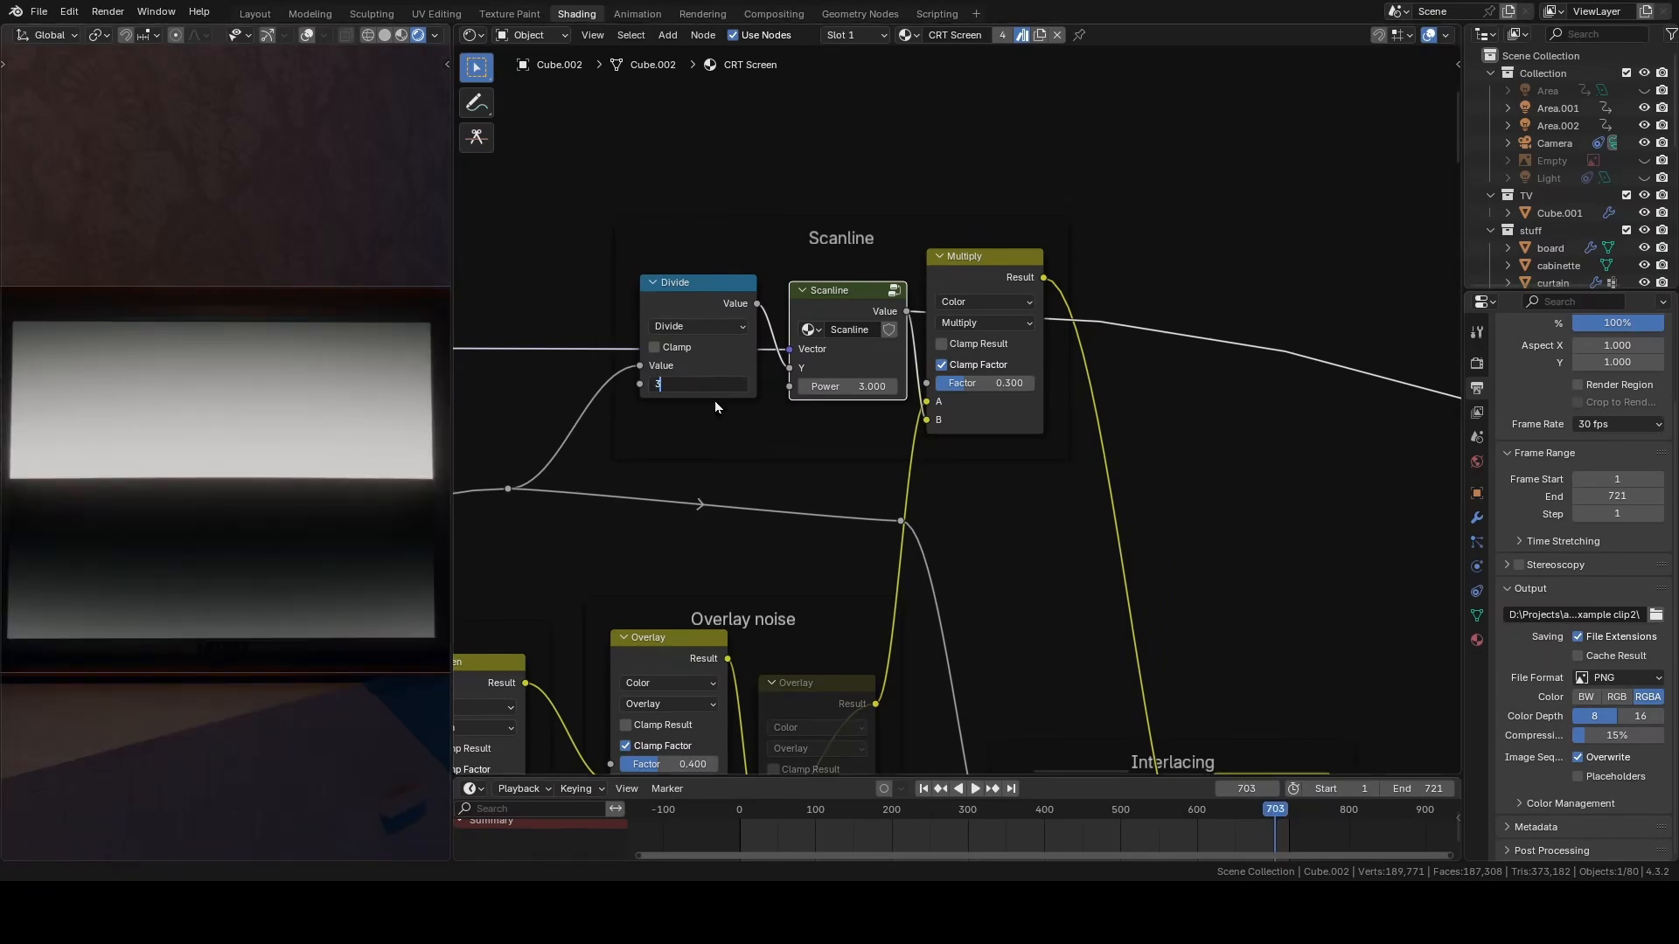
key("Return")
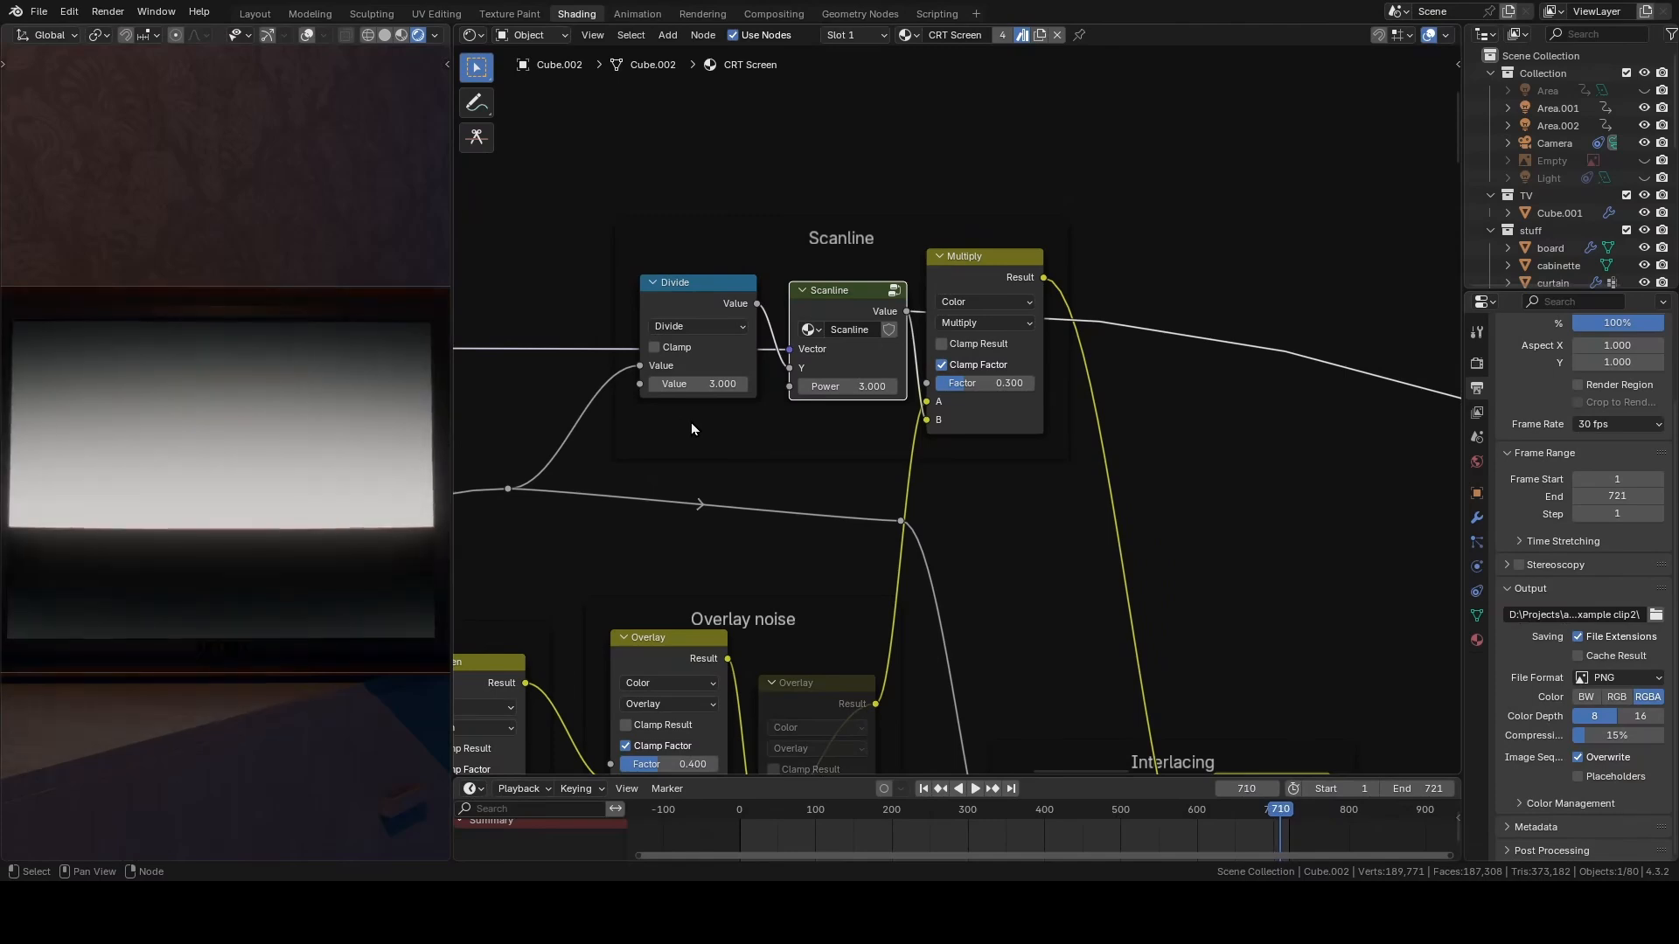
- Set the Divide node's Value to 4, try 7 during playback and return it to 4
left_click(704, 389)
type("4")
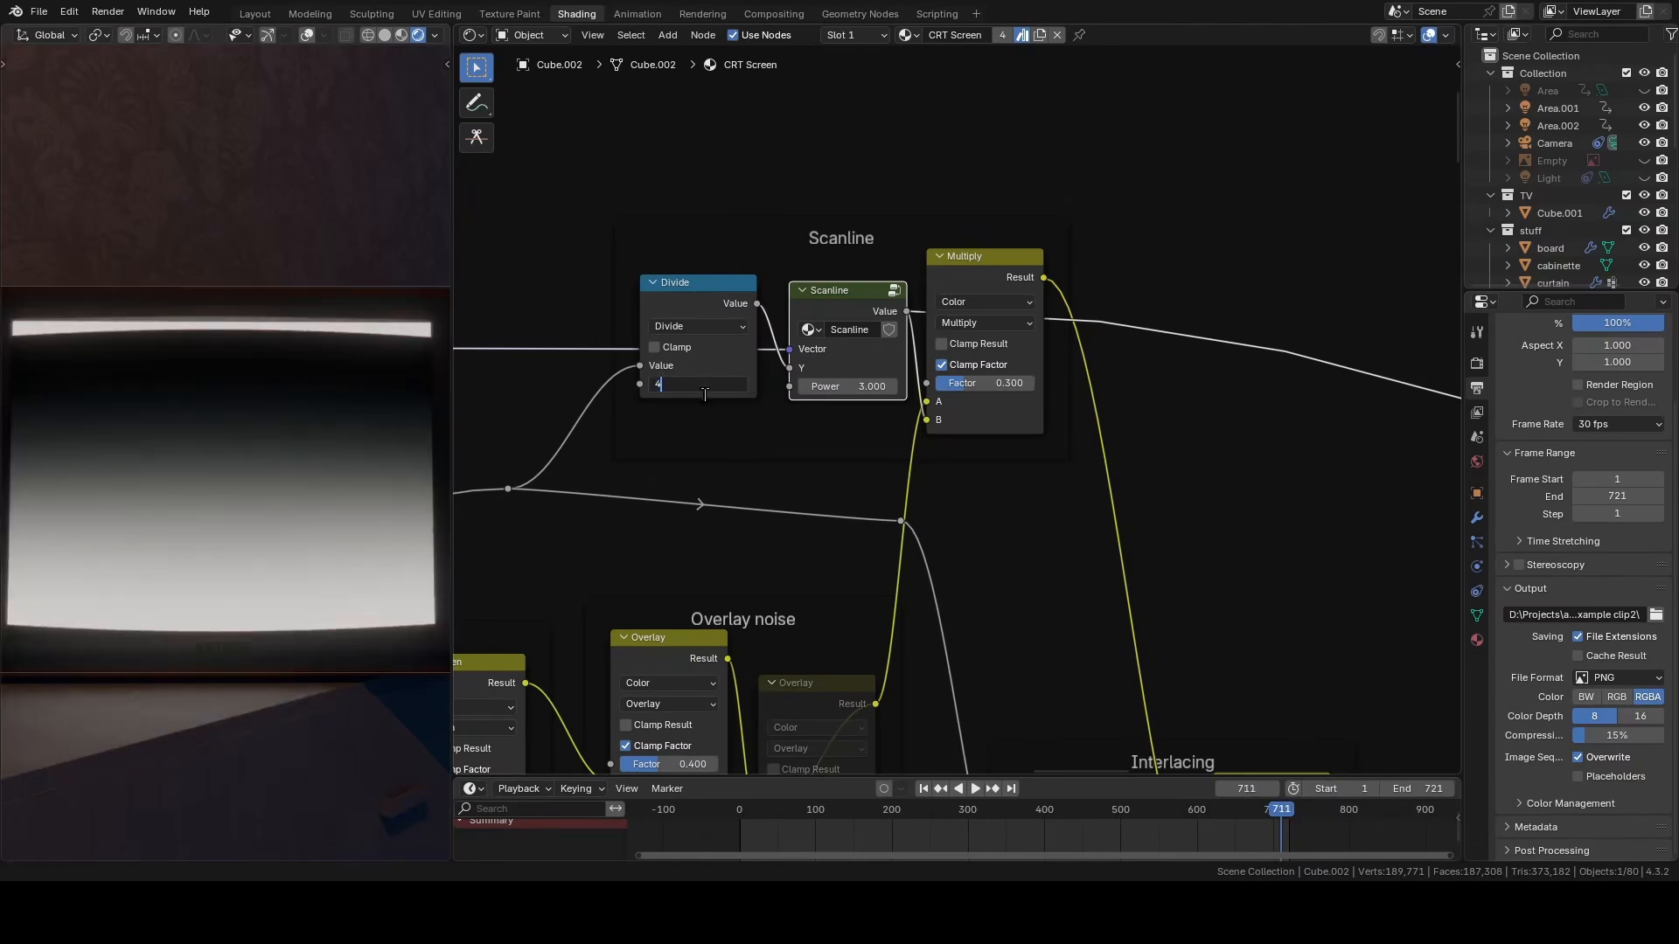
key("Return")
left_click_drag(699, 383, 743, 383)
key("space")
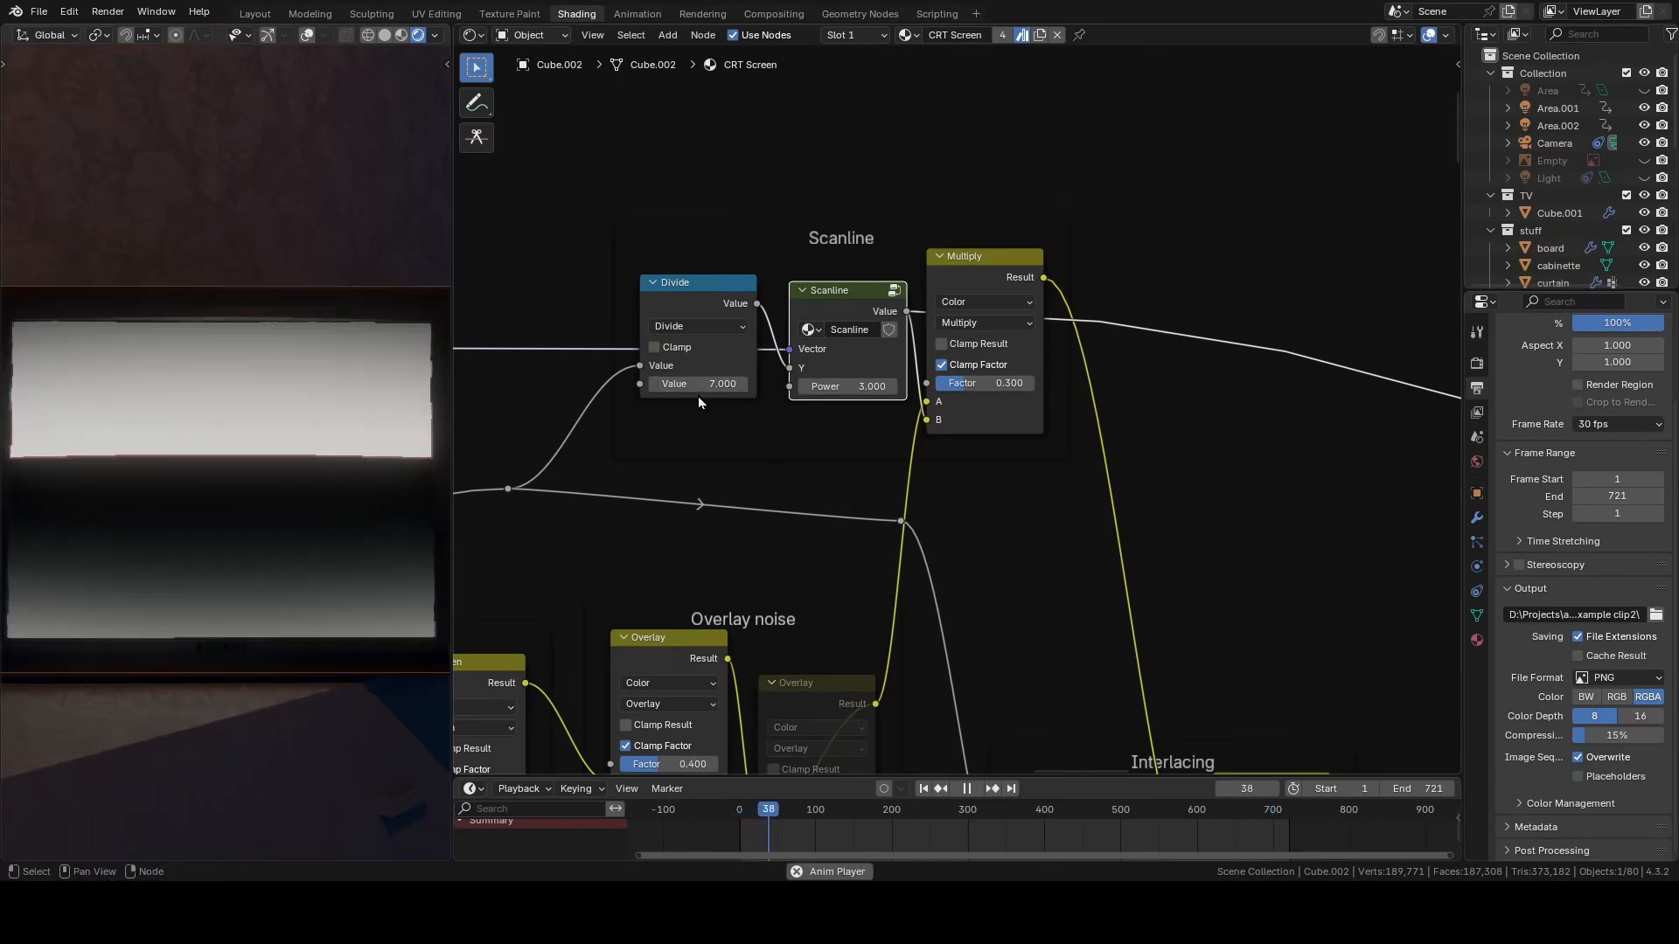
left_click_drag(693, 387, 650, 386)
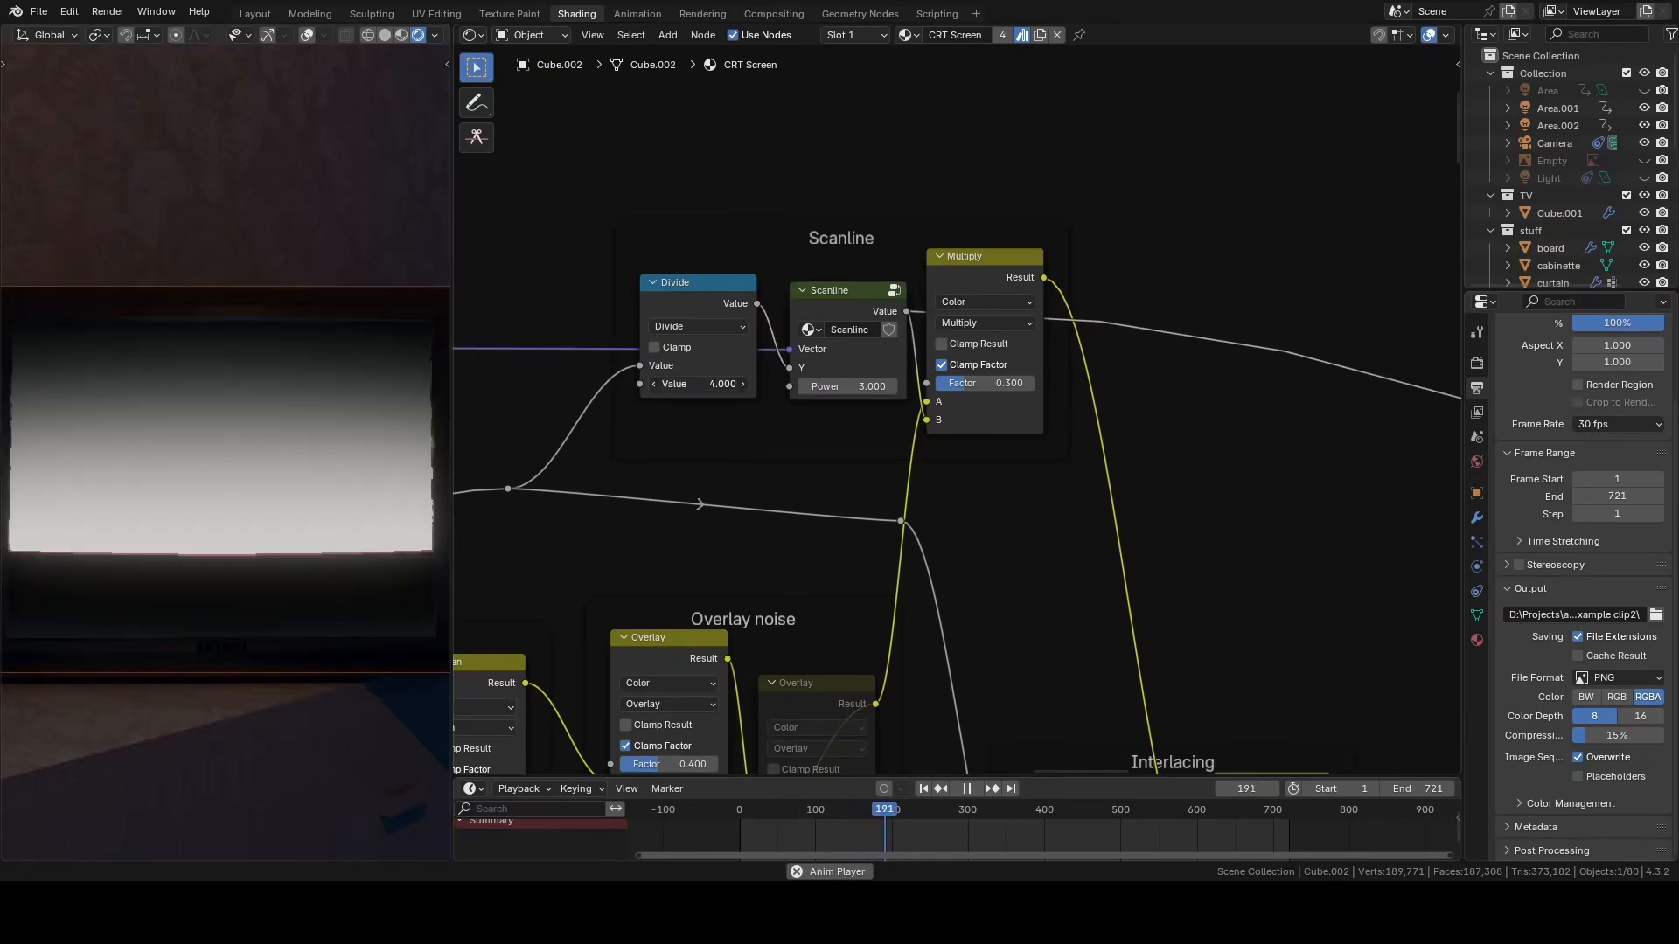
- Raise the Factor of the Multiply node in the Interlacing frame to 1.000
middle_click_drag(1157, 548, 993, 430)
scroll(997, 437, "down", 2)
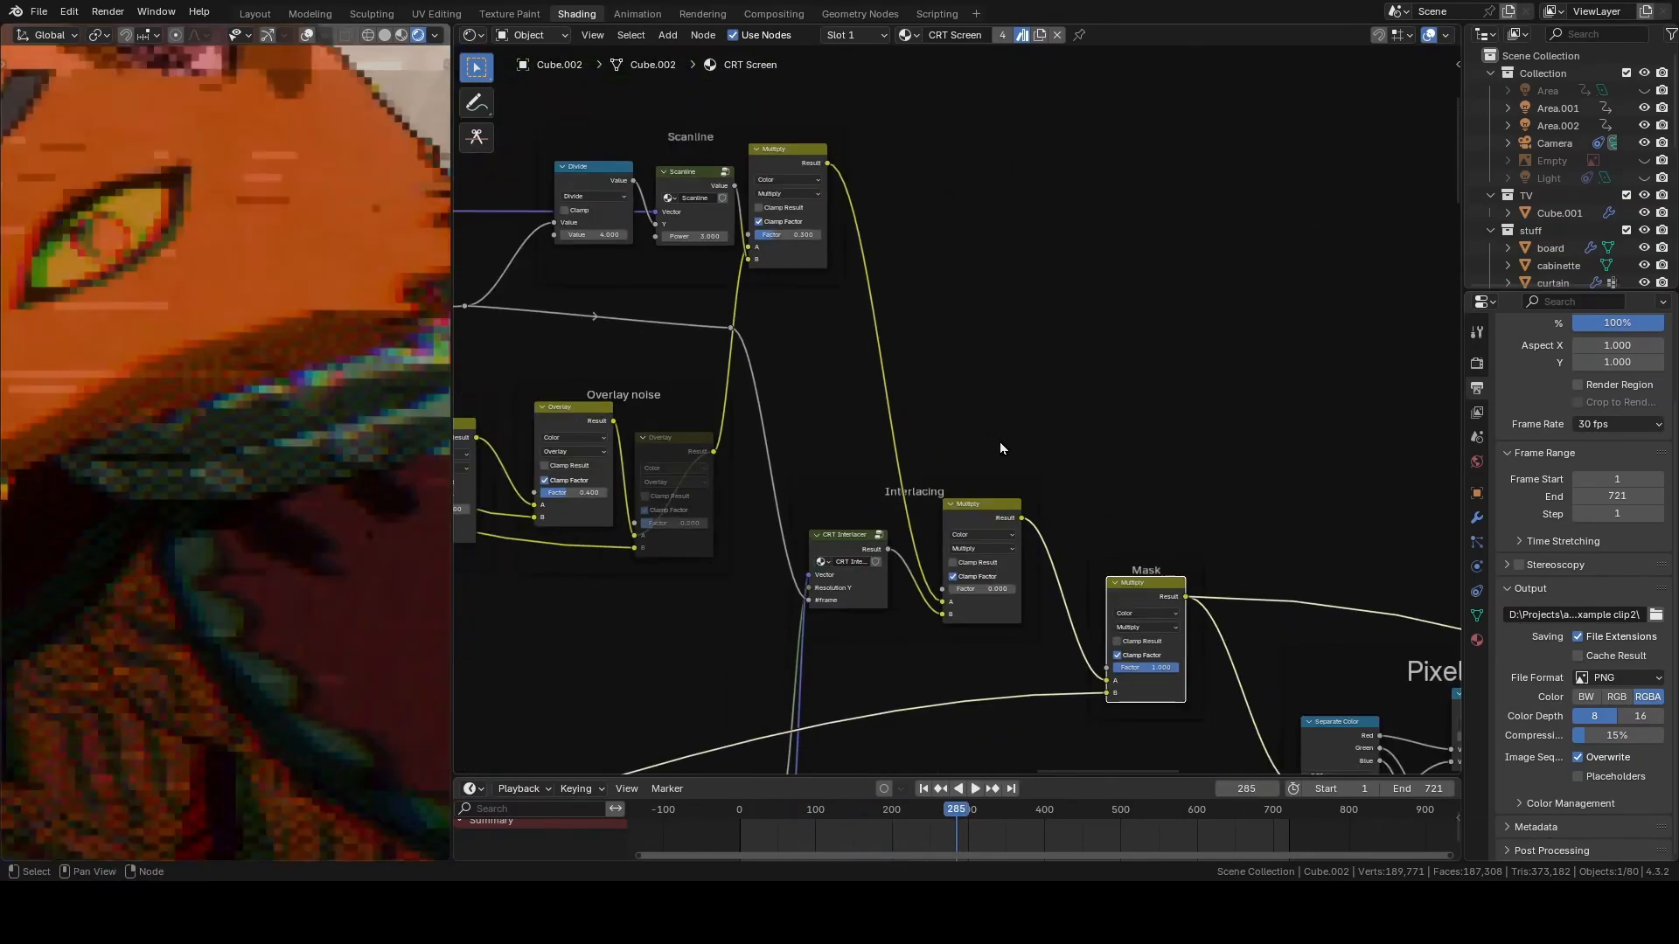
scroll(1089, 465, "up", 2)
middle_click_drag(874, 742, 968, 523)
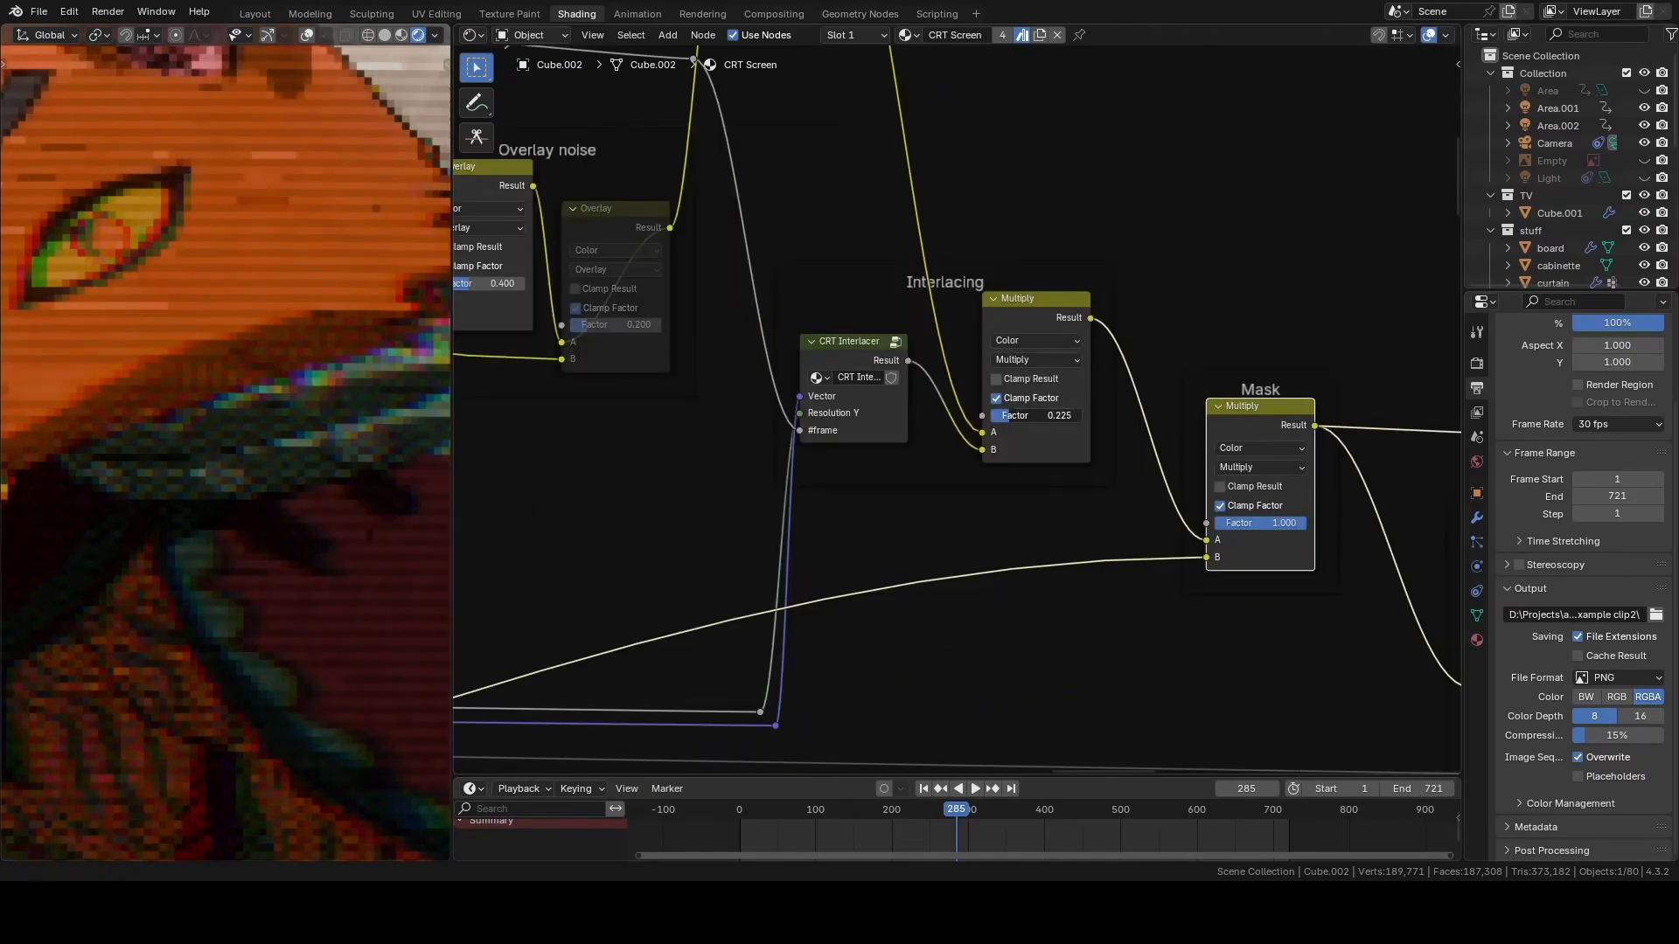
scroll(968, 522, "down", 1)
- Play and pause the animation, then advance single frames to examine the interlaced lines on the TV image up close
key("space")
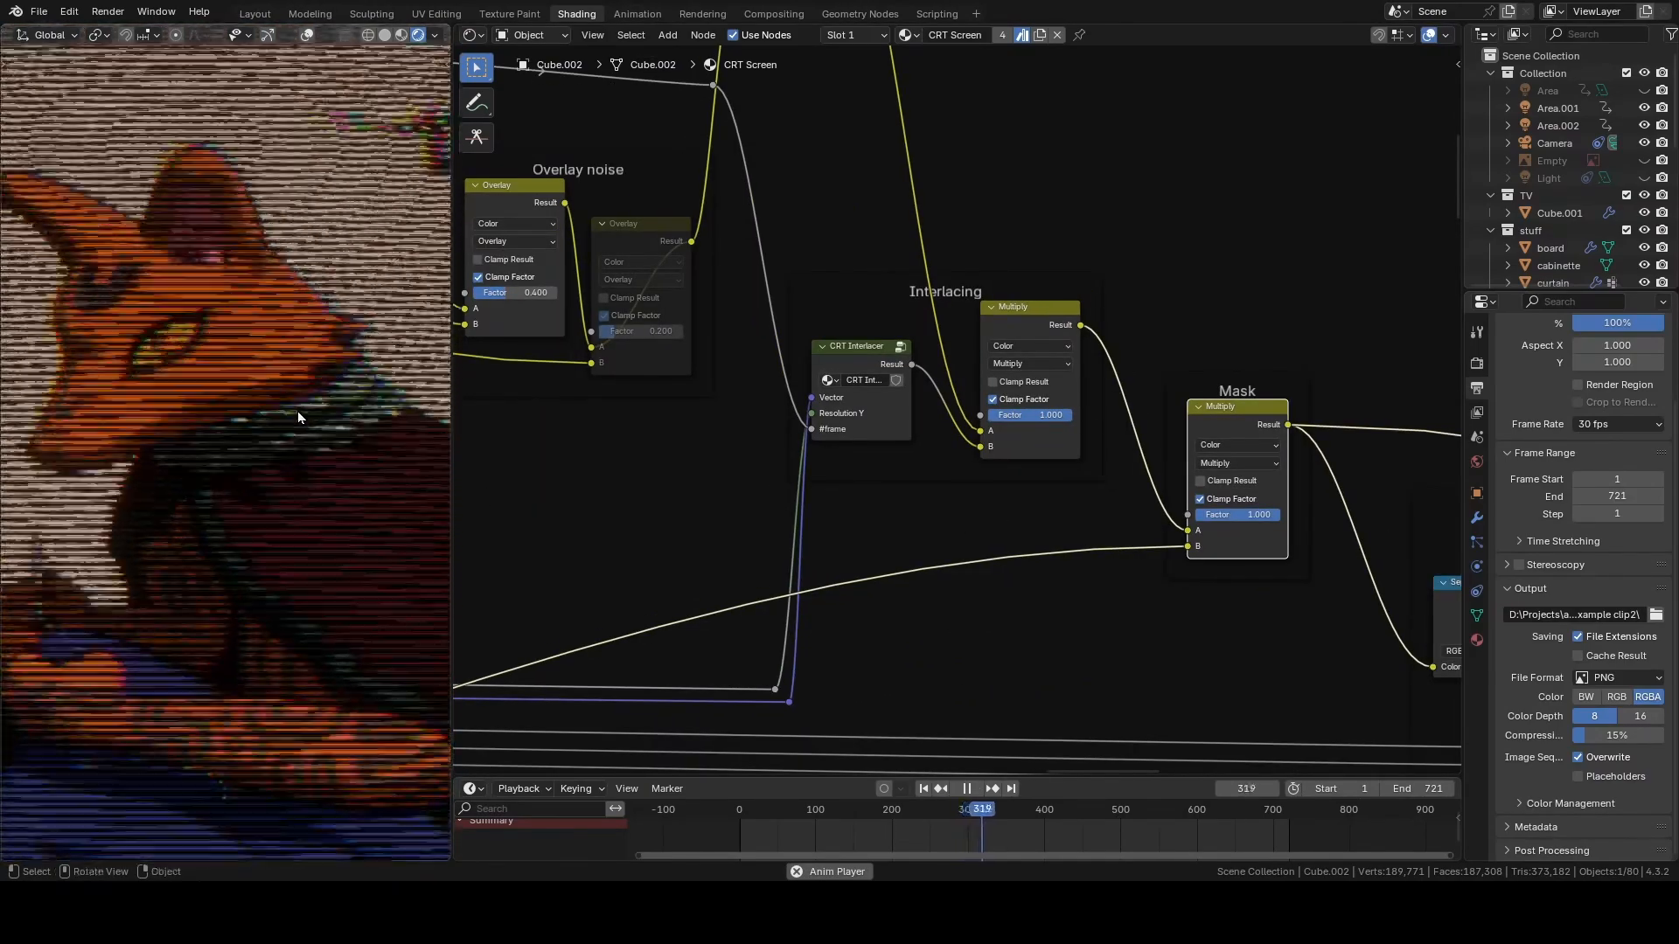
key("space")
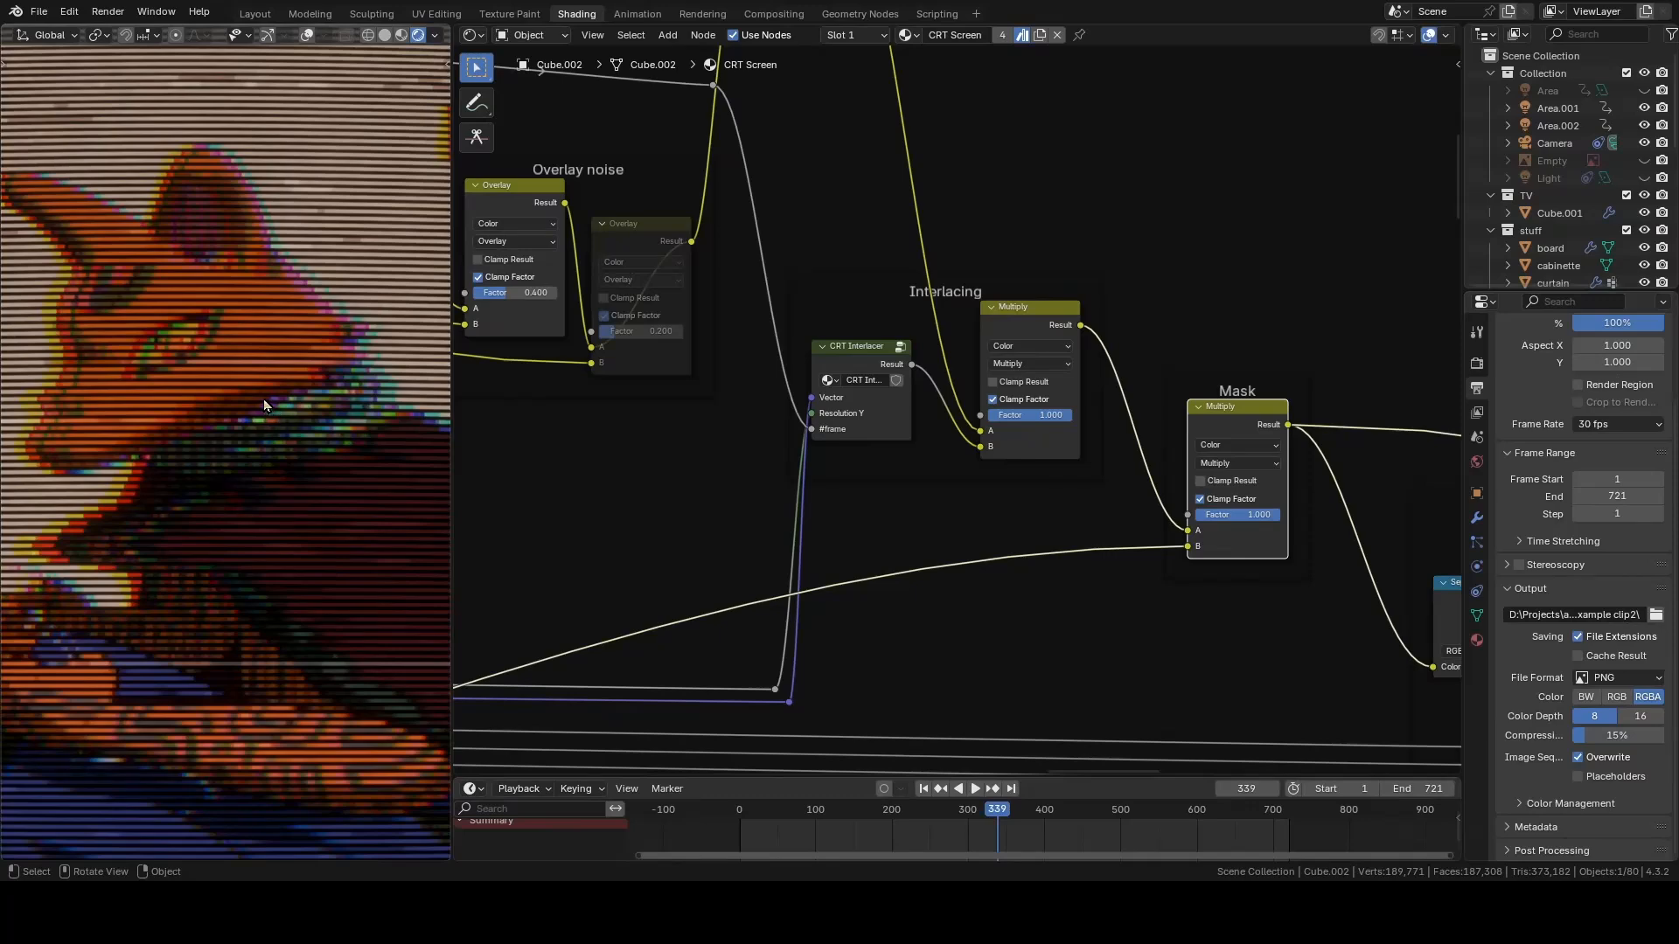
scroll(223, 370, "up", 3)
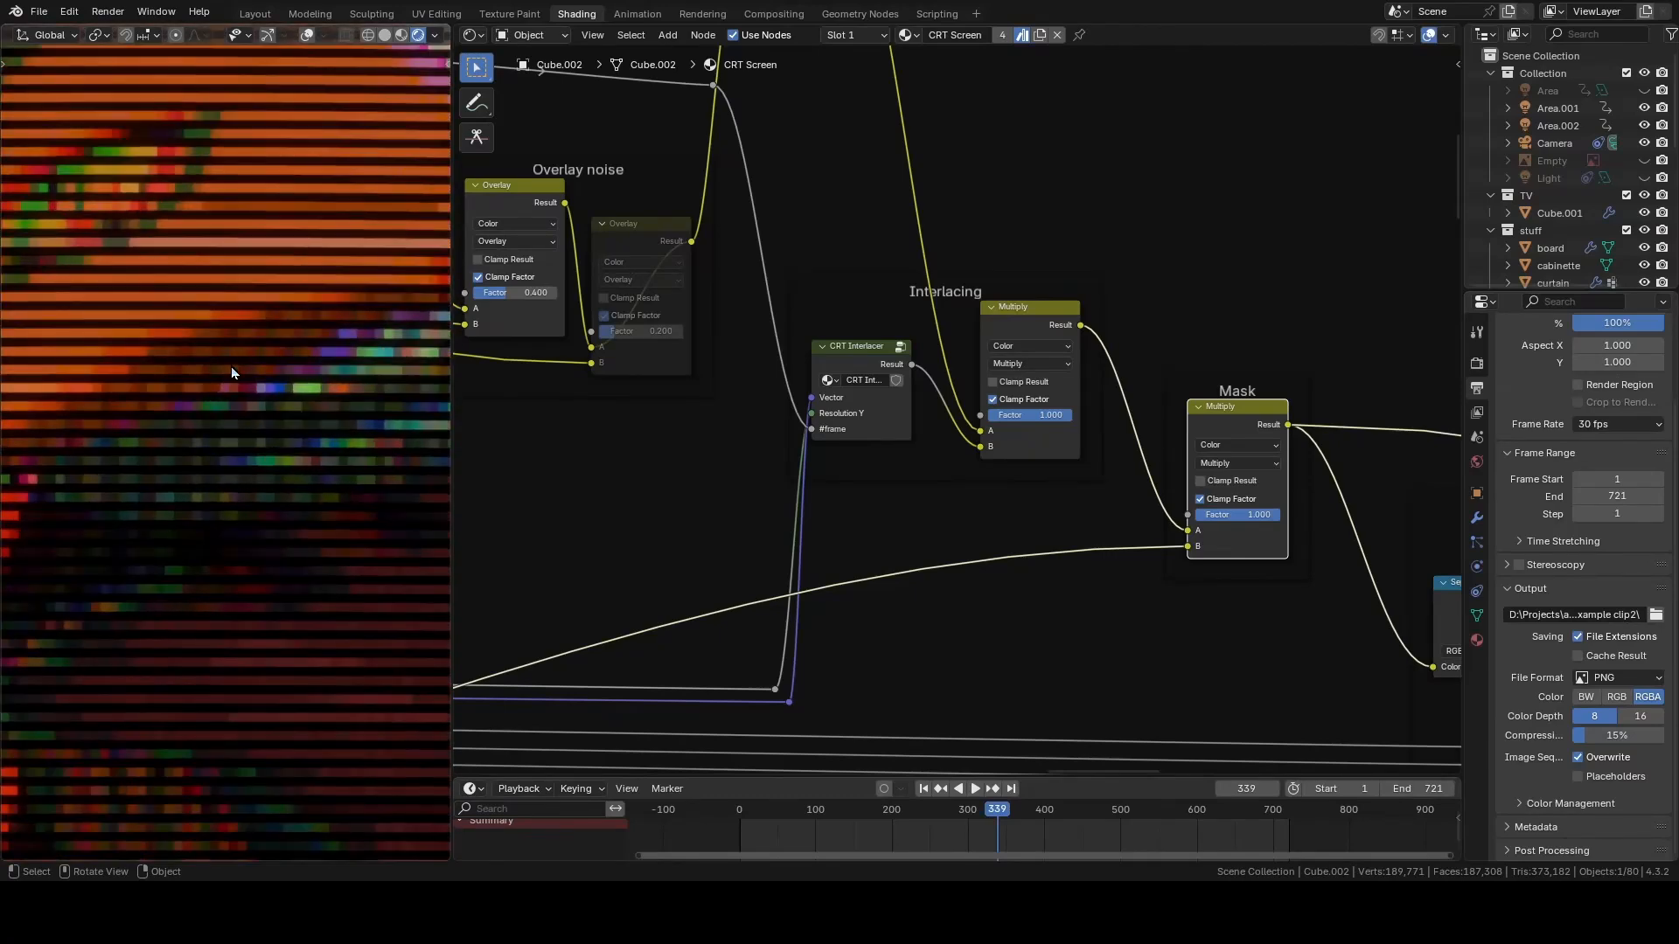
key("Right")
key("Right")
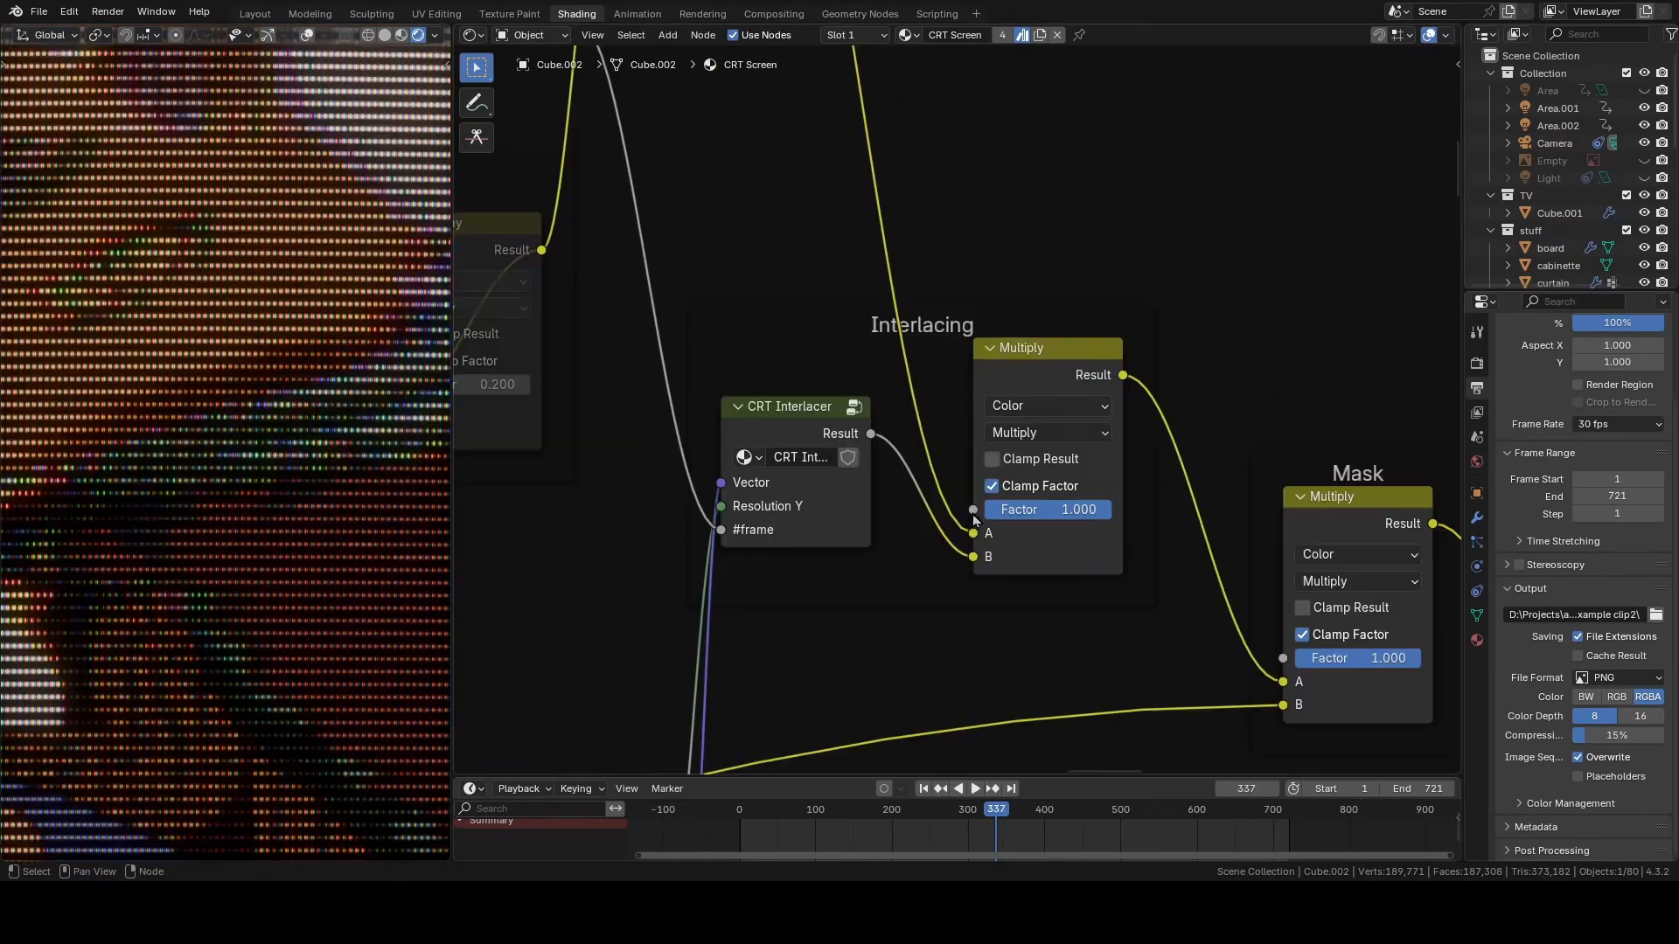
- Open the CRT Interlacer group, move its Separate XYZ node closer to Group Input and preview its outputs
key("Tab")
scroll(943, 466, "down", 1)
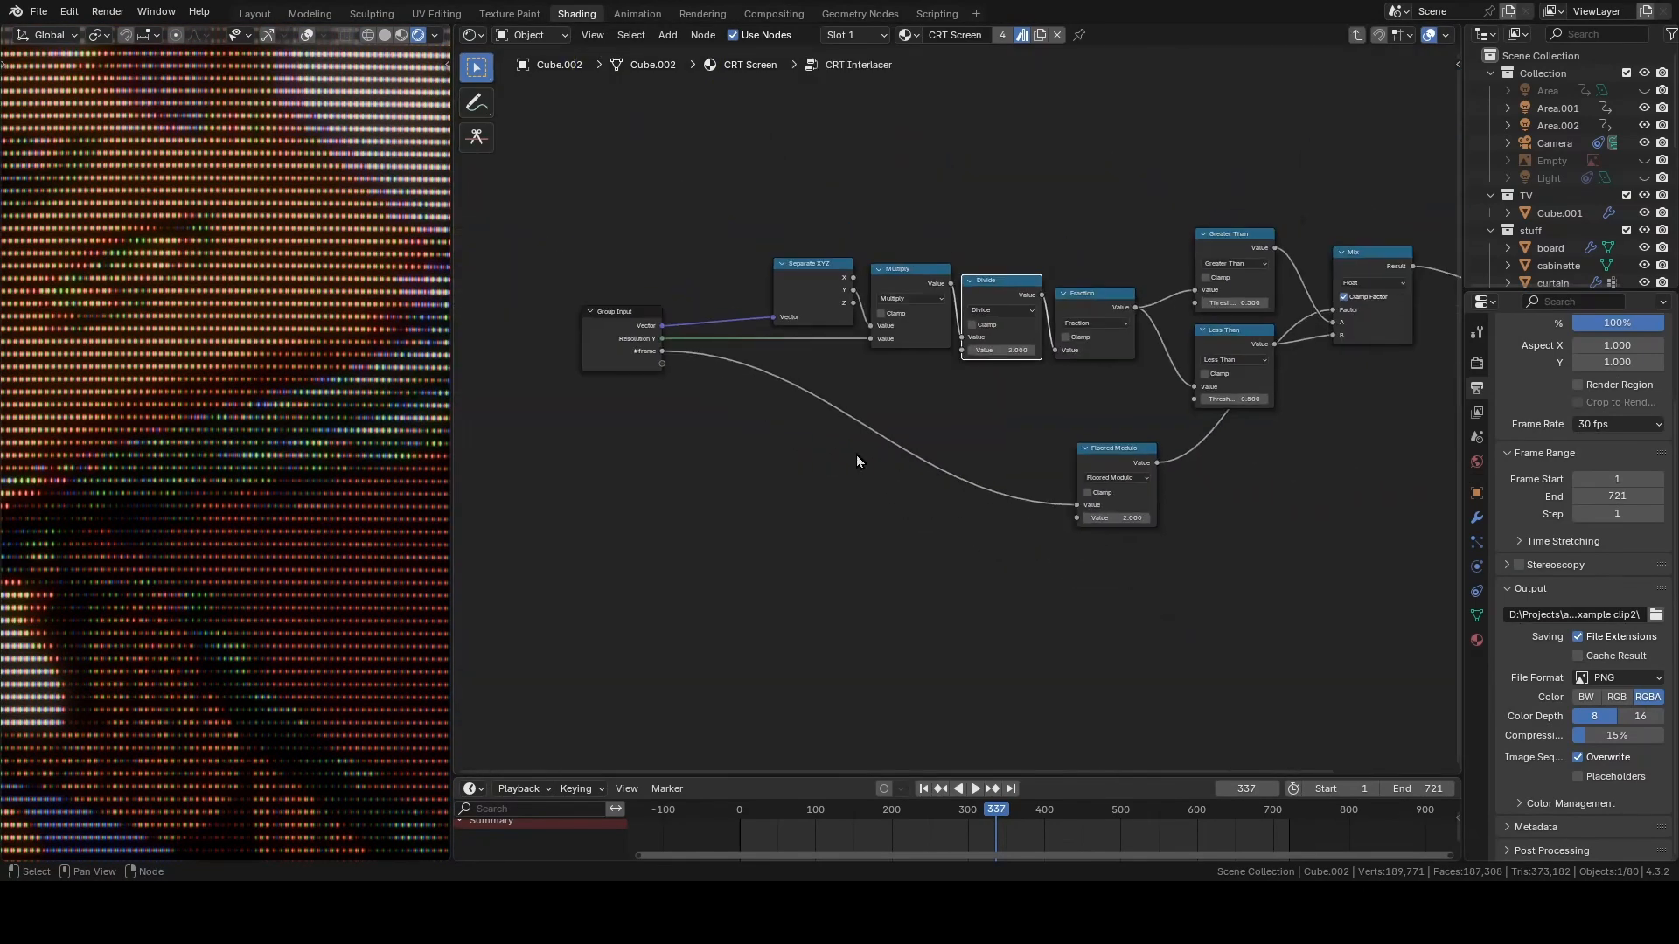
left_click(769, 266)
left_click(784, 276, "ctrl+shift")
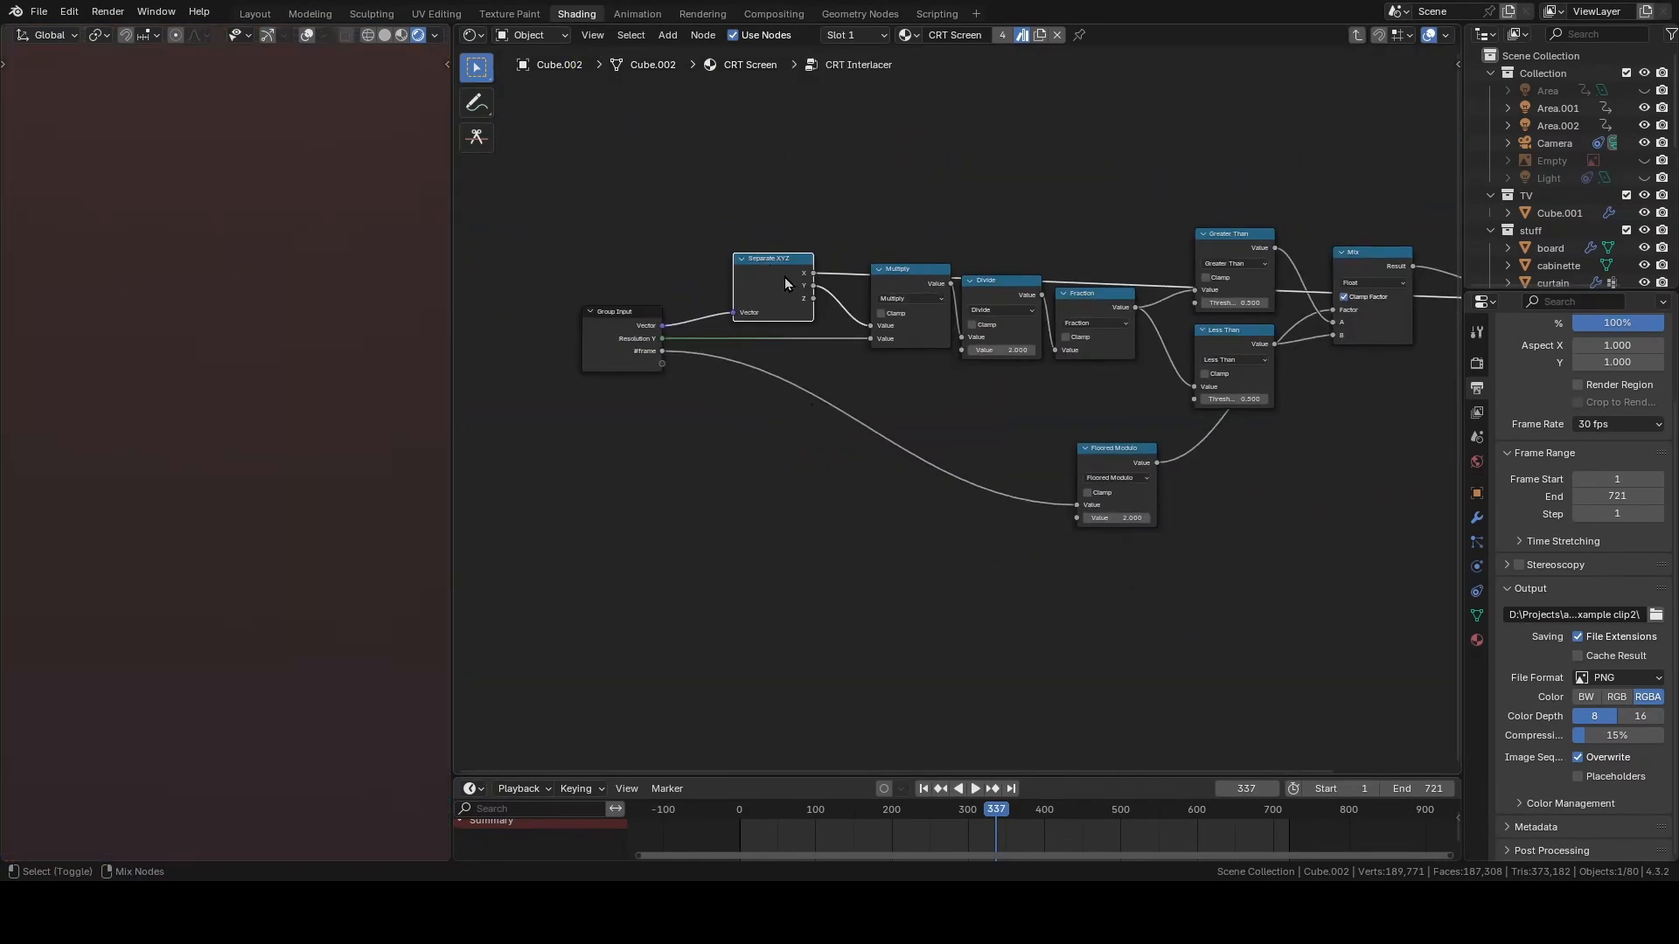
left_click(784, 277, "ctrl+shift")
- Shift the Divide node down, move Fraction closer to it, and preview the Fraction output's stripes on the TV screen
scroll(290, 370, "down", 6)
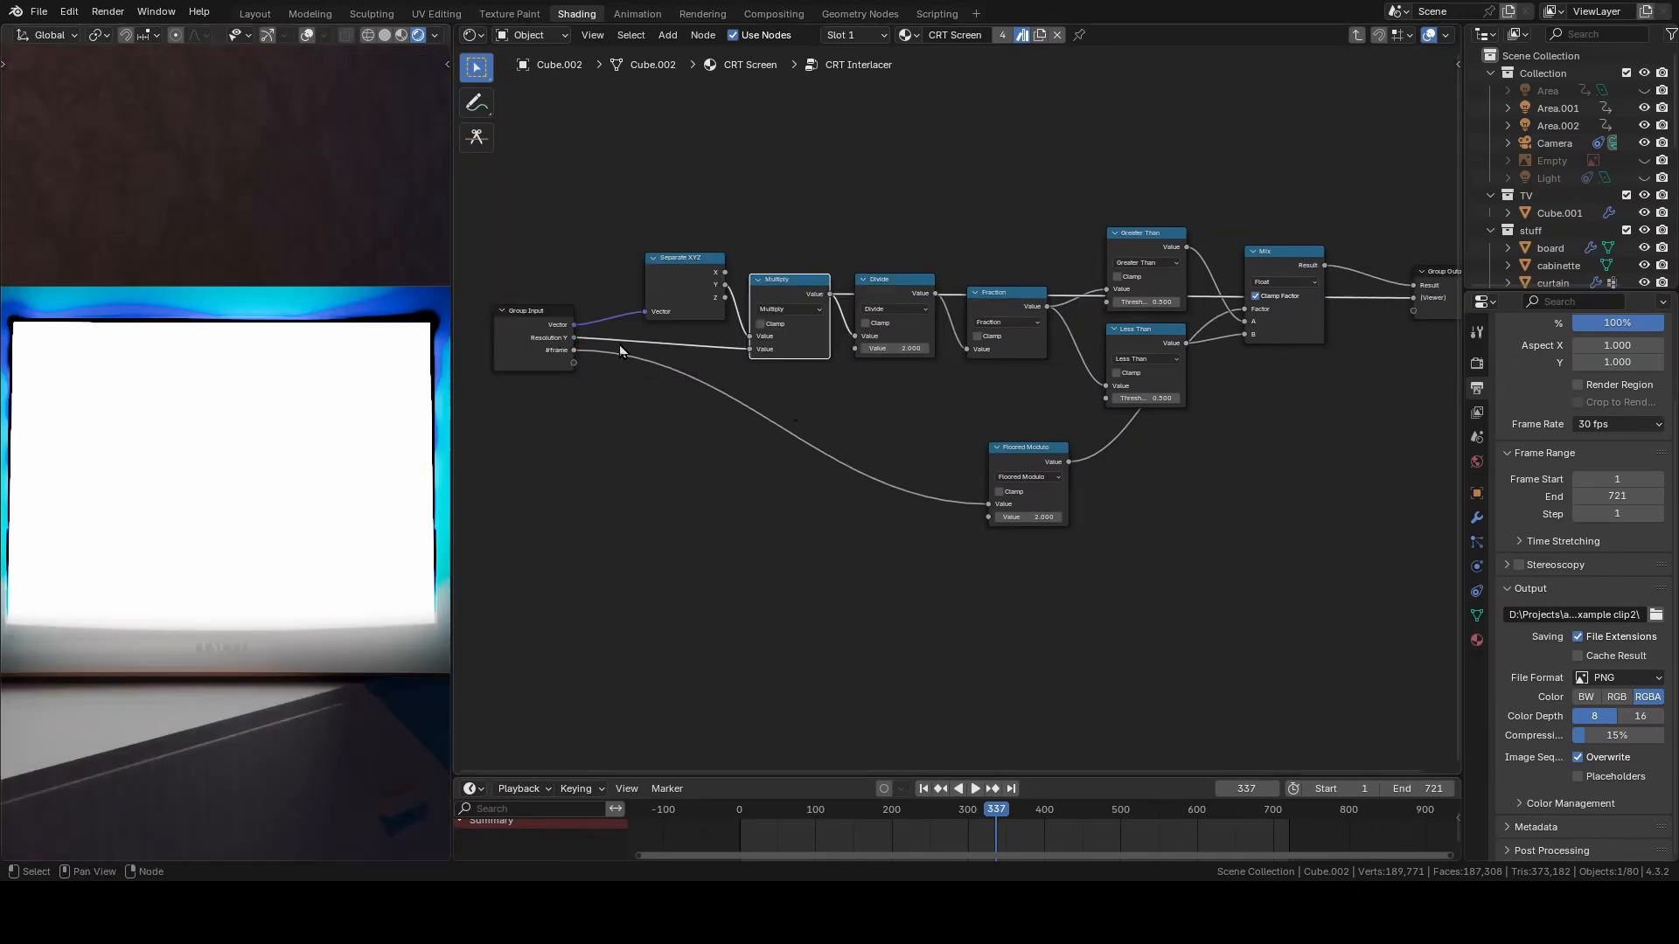
scroll(619, 346, "up", 2)
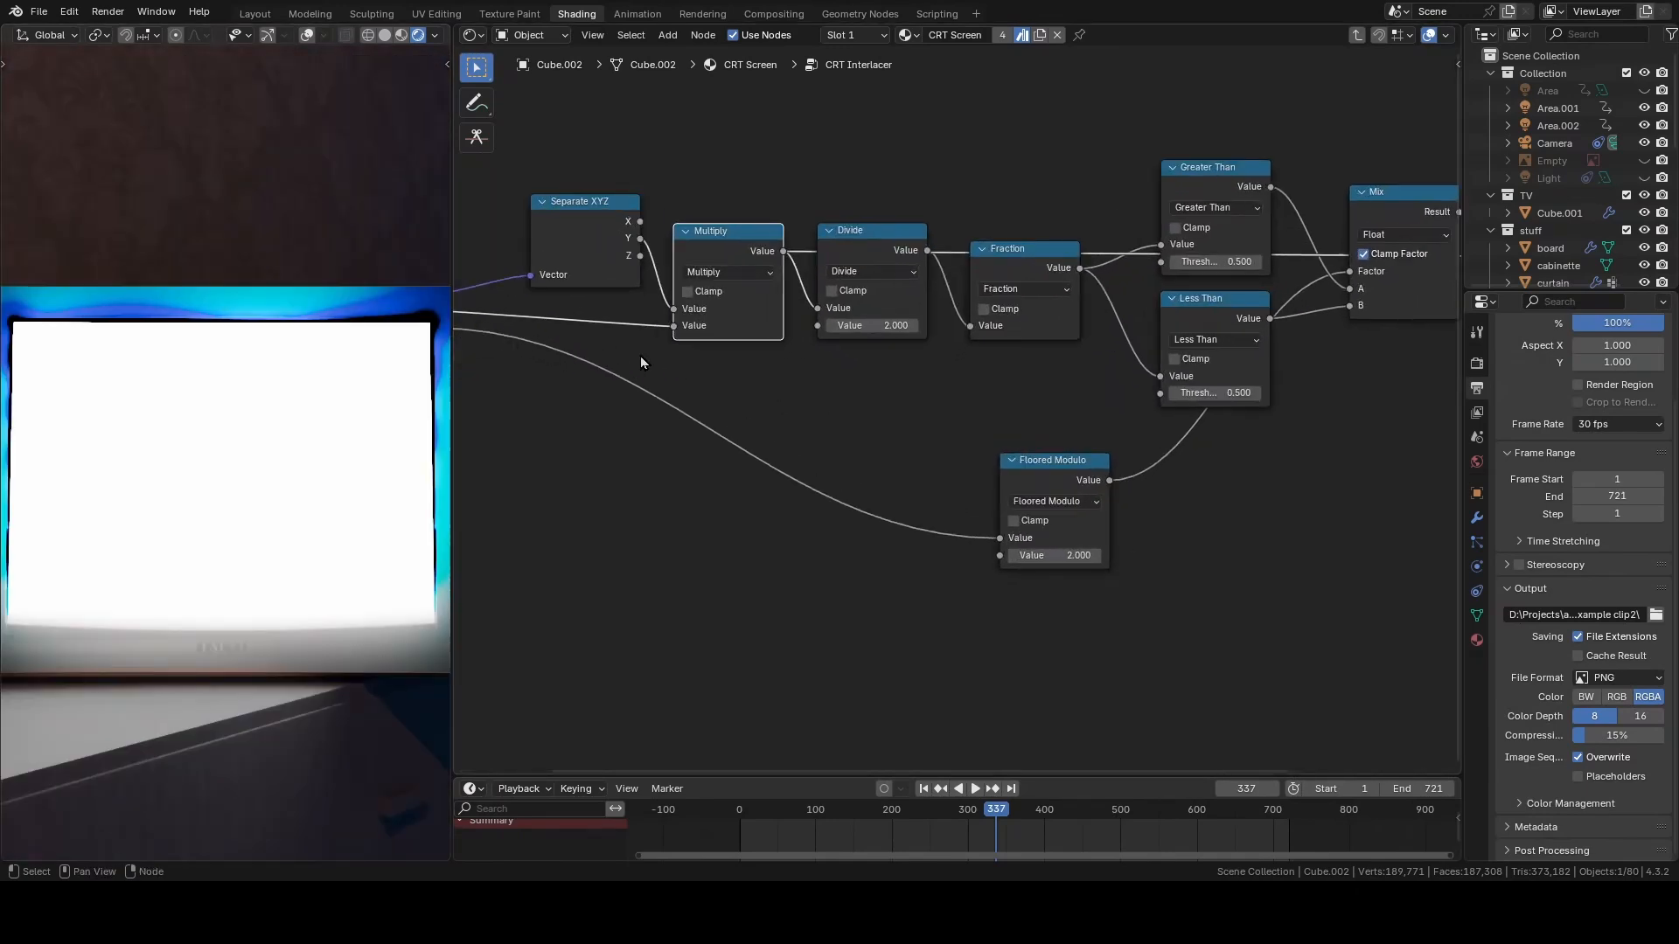
mouse_move(641, 356)
middle_mouse_down()
mouse_move(803, 362)
mouse_move(666, 372)
middle_mouse_up()
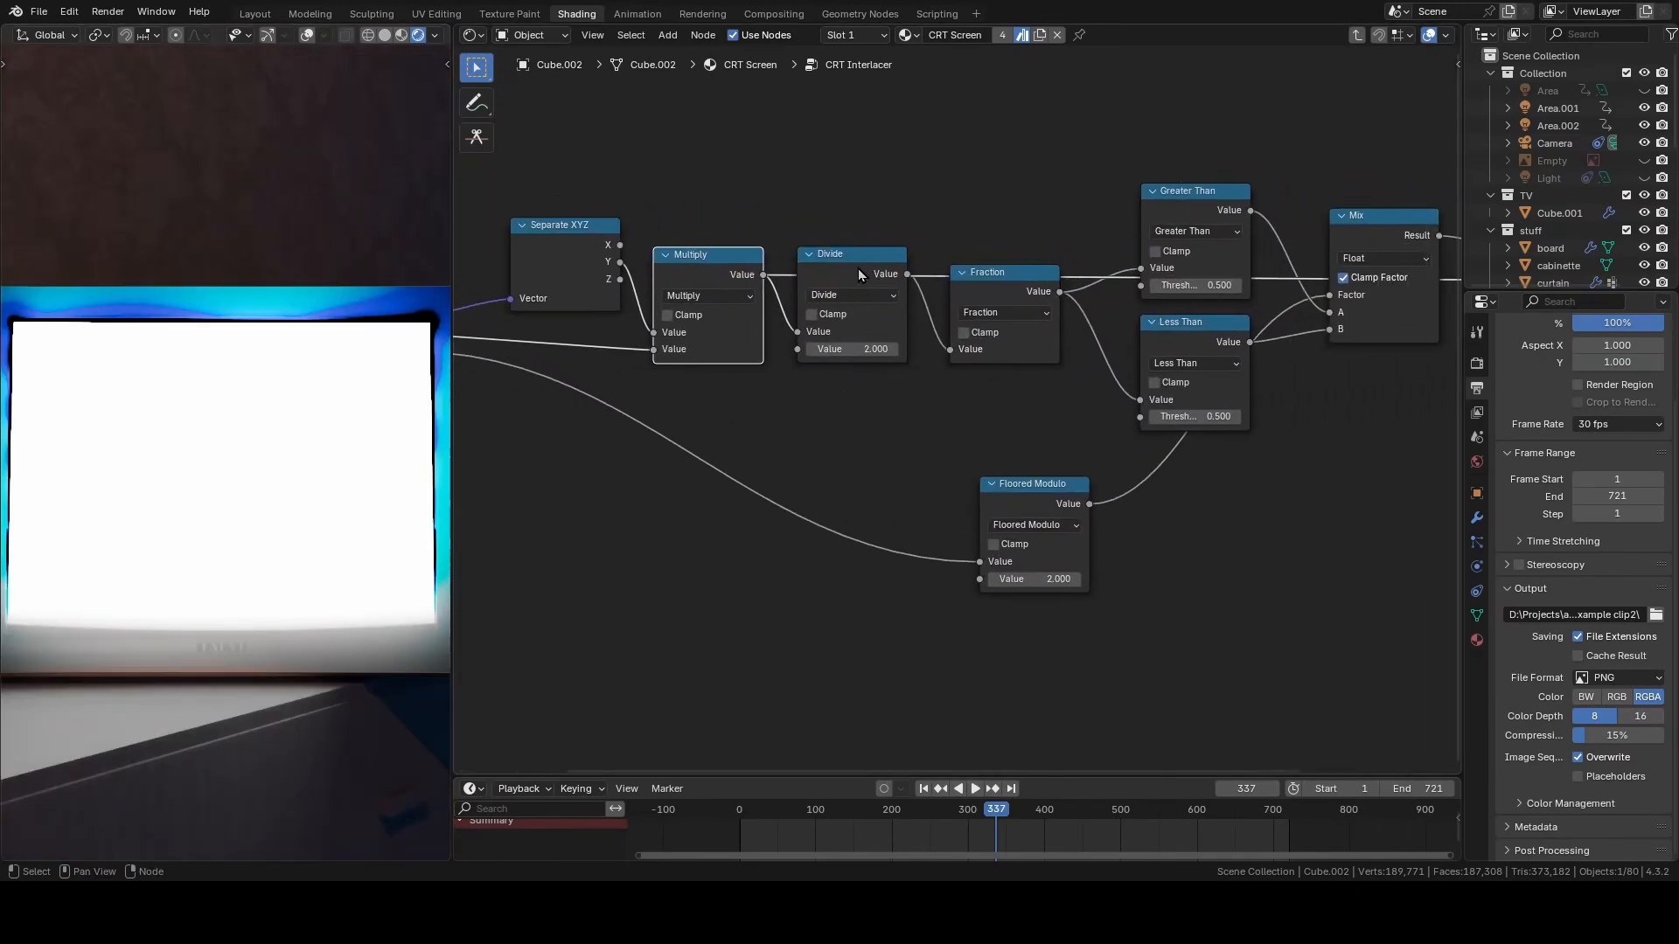
left_click_drag(857, 270, 858, 312)
left_click_drag(1012, 295, 1004, 306)
scroll(209, 386, "up", 8)
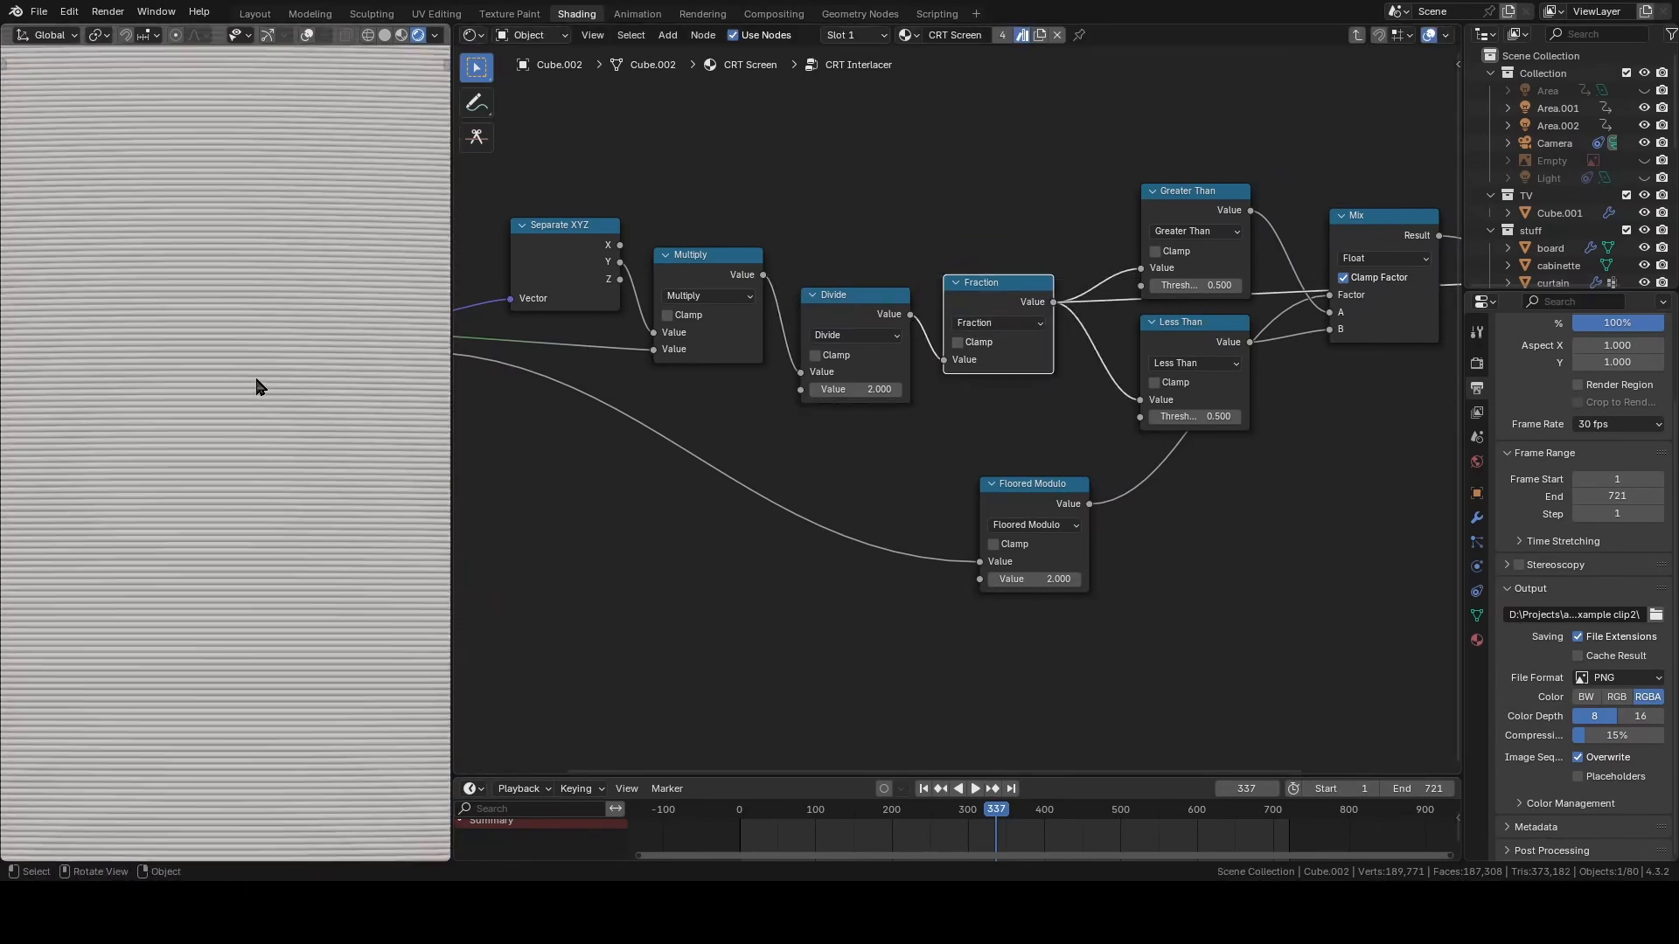
scroll(265, 386, "down", 5)
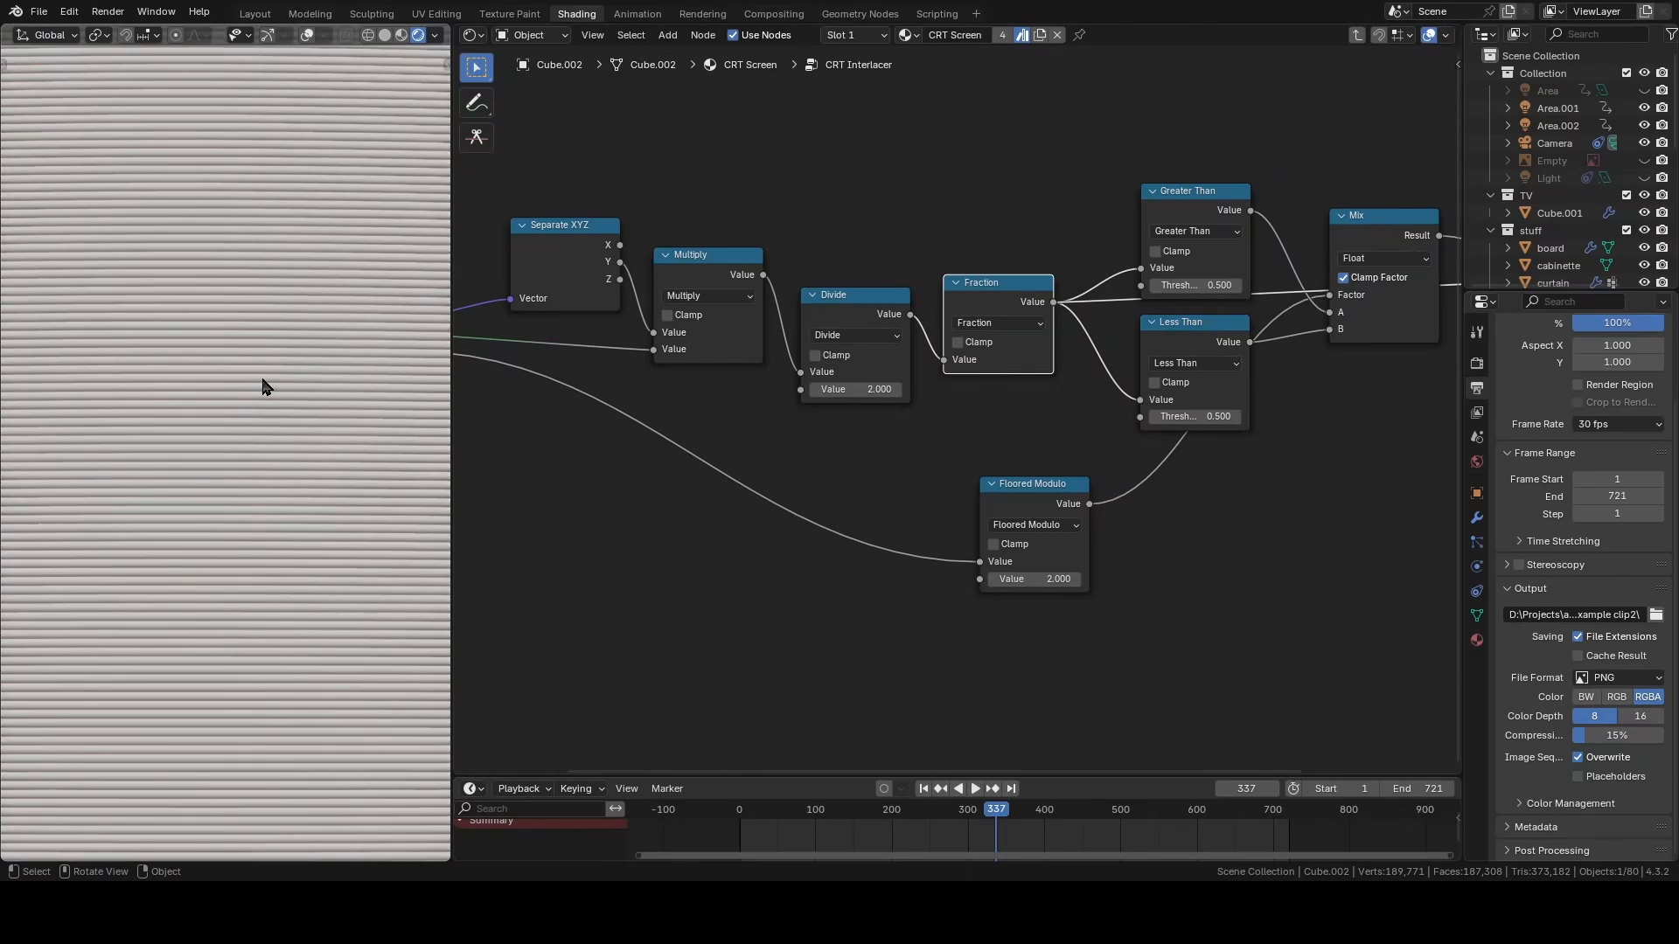
scroll(295, 376, "up", 1)
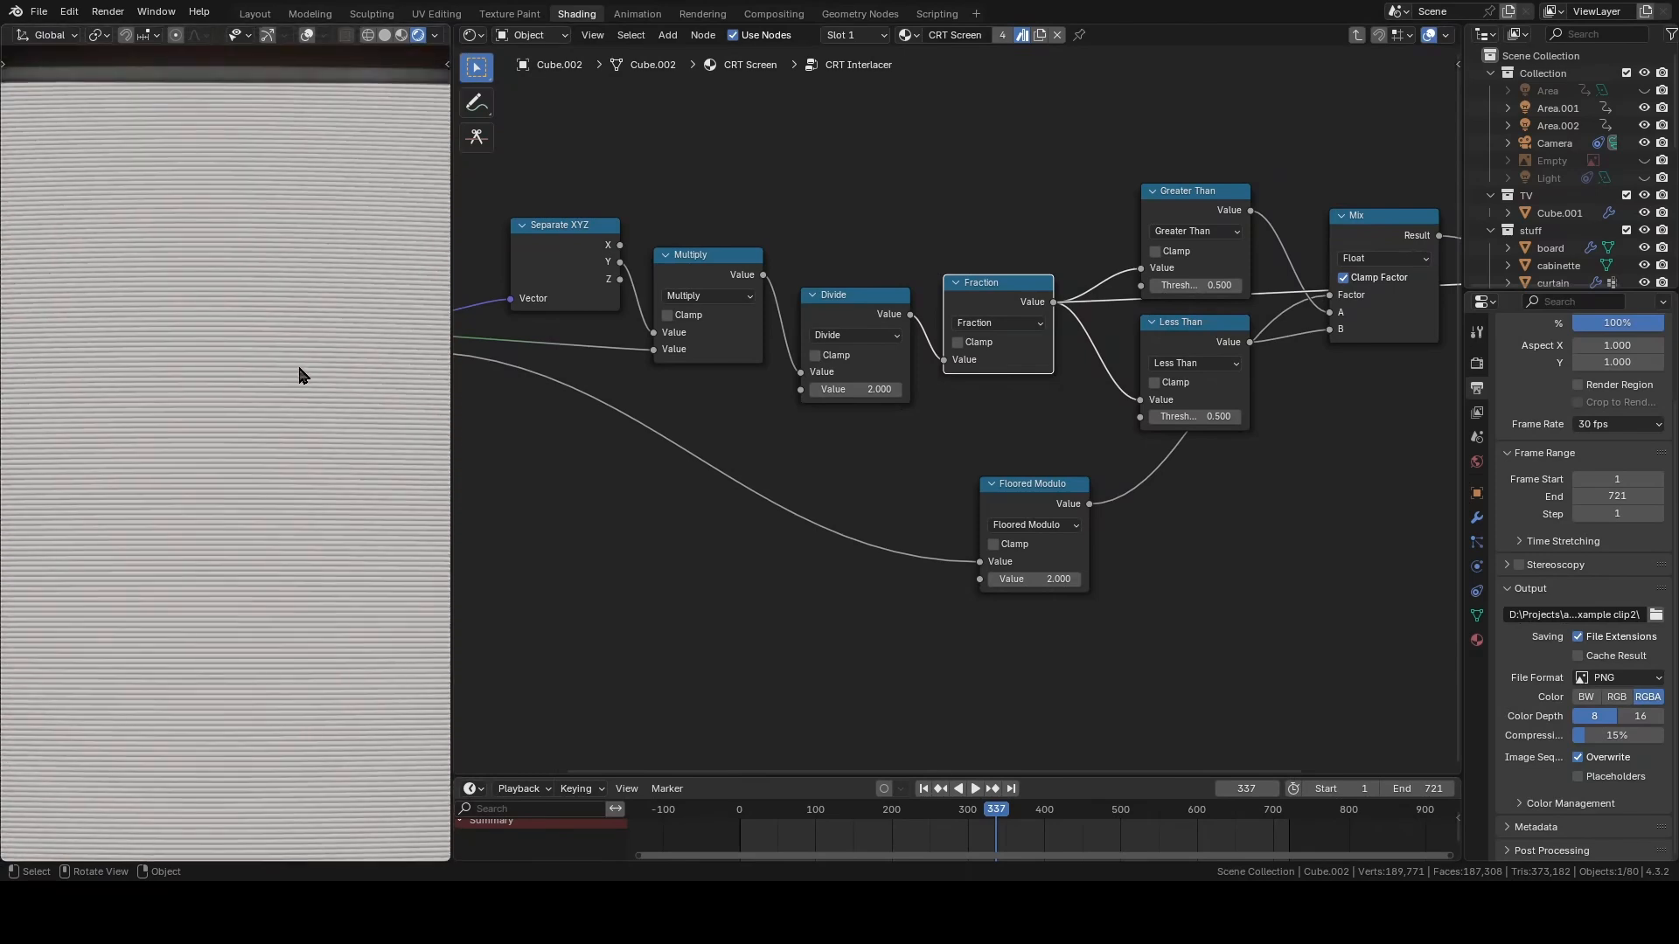
- Preview the outputs of the Greater Than and Less Than nodes in turn to compare their stripes on the TV screen
middle_click_drag(951, 402, 713, 396)
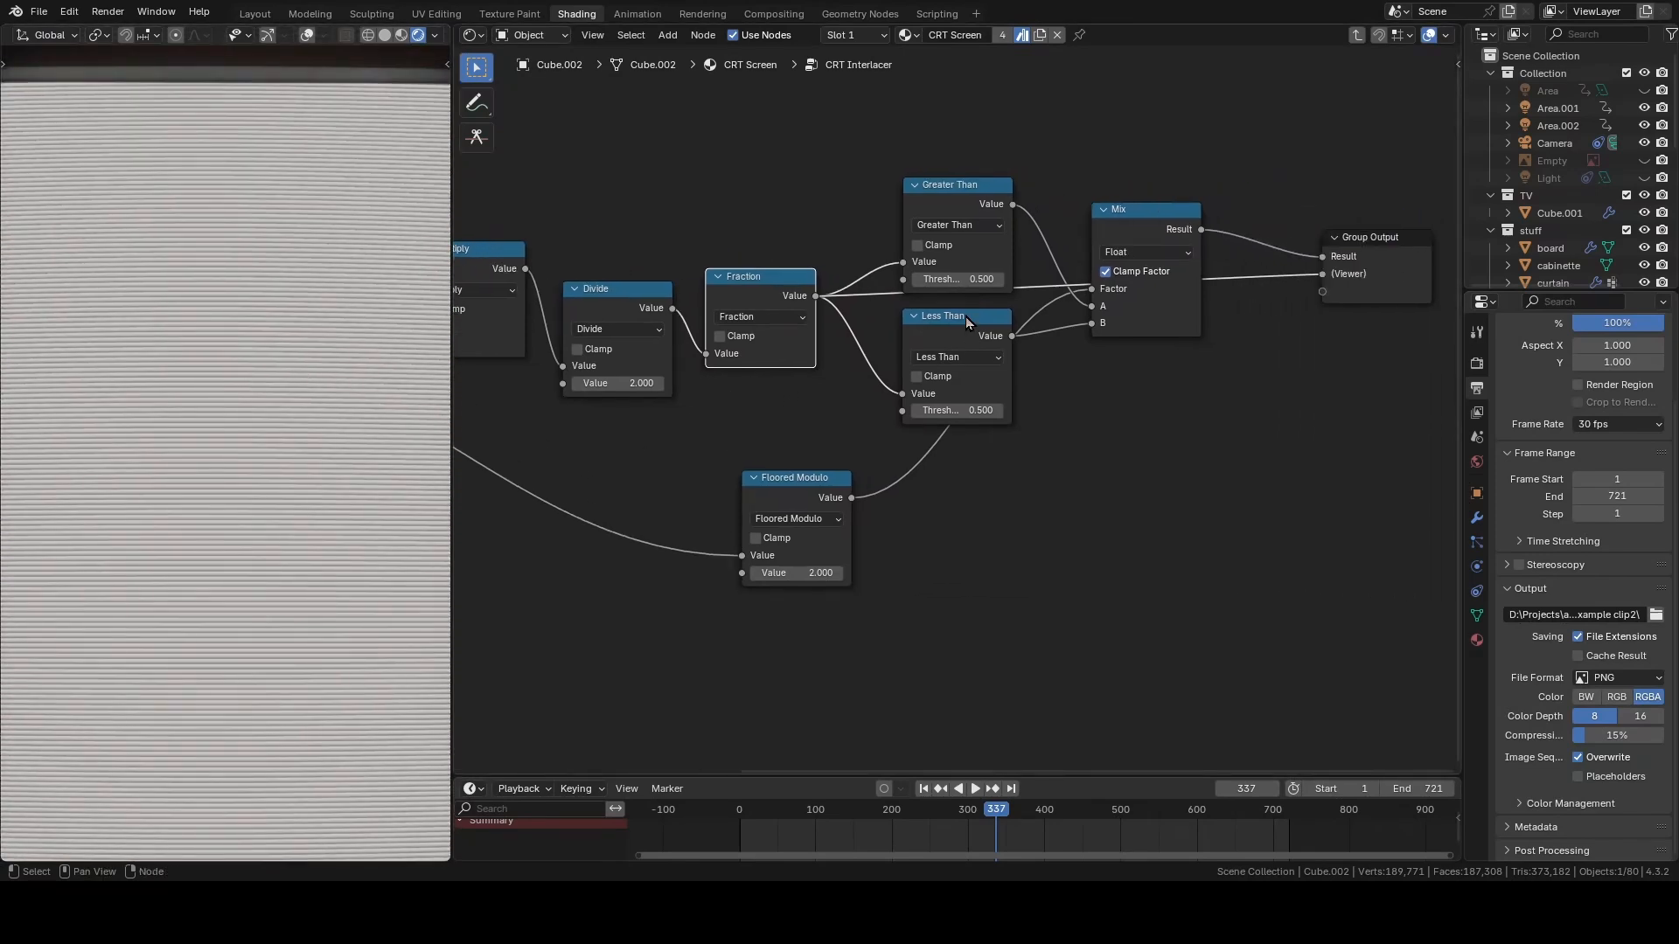
left_click(953, 200, "ctrl+shift")
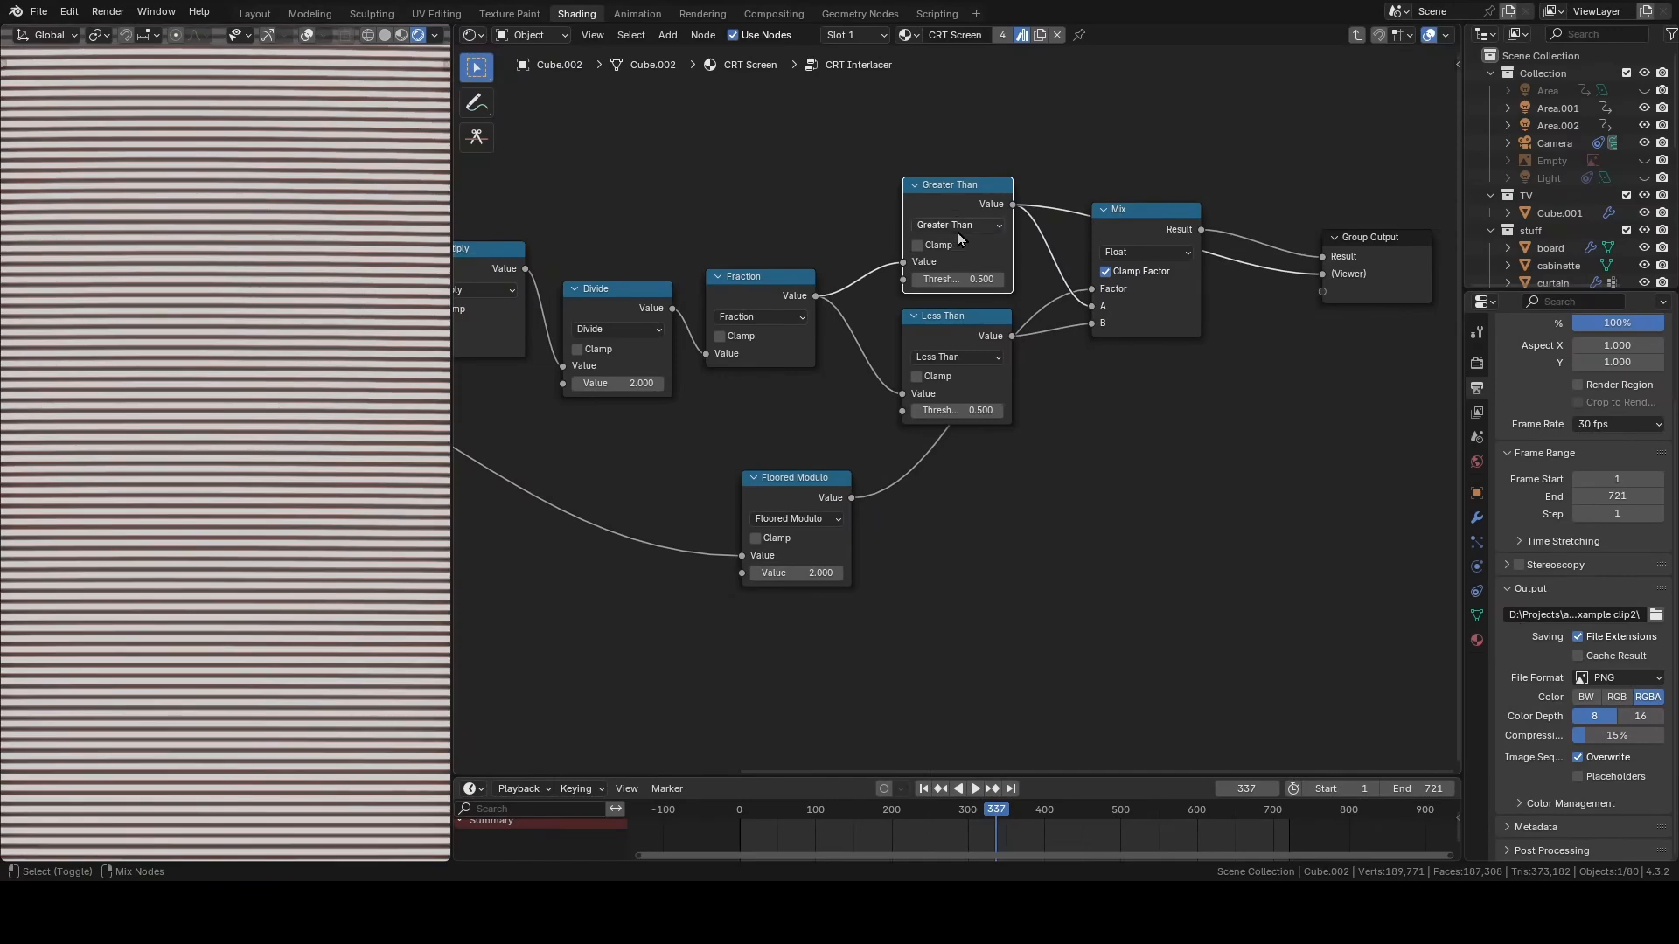
left_click(948, 328, "ctrl+shift")
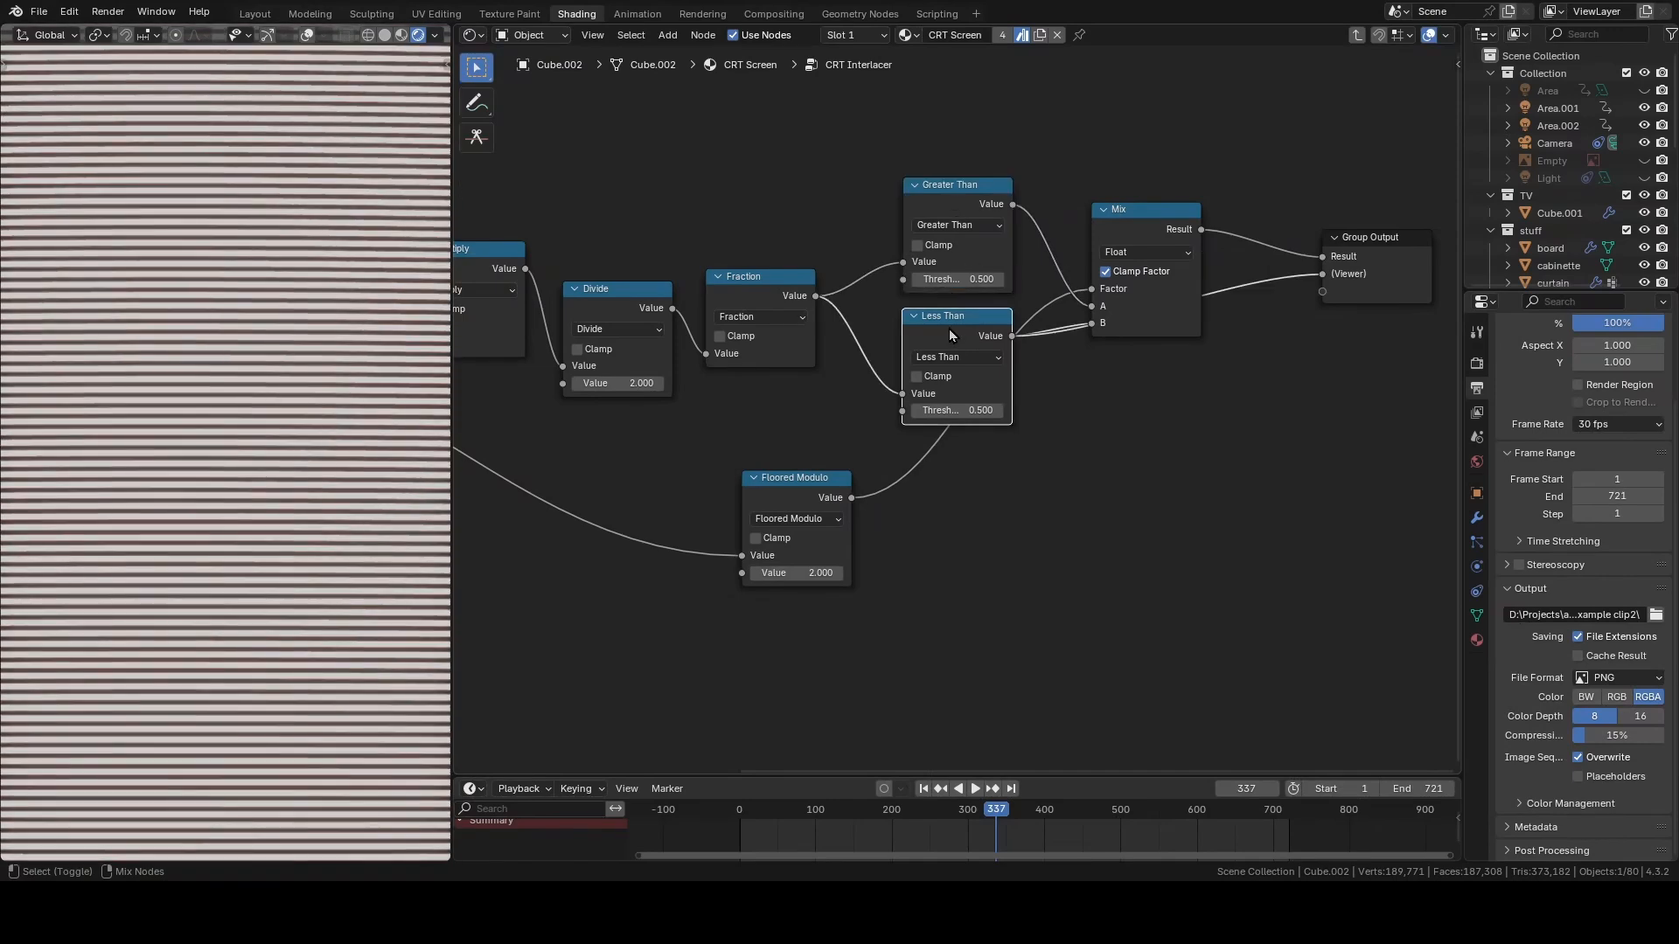
left_click(948, 199, "ctrl+shift")
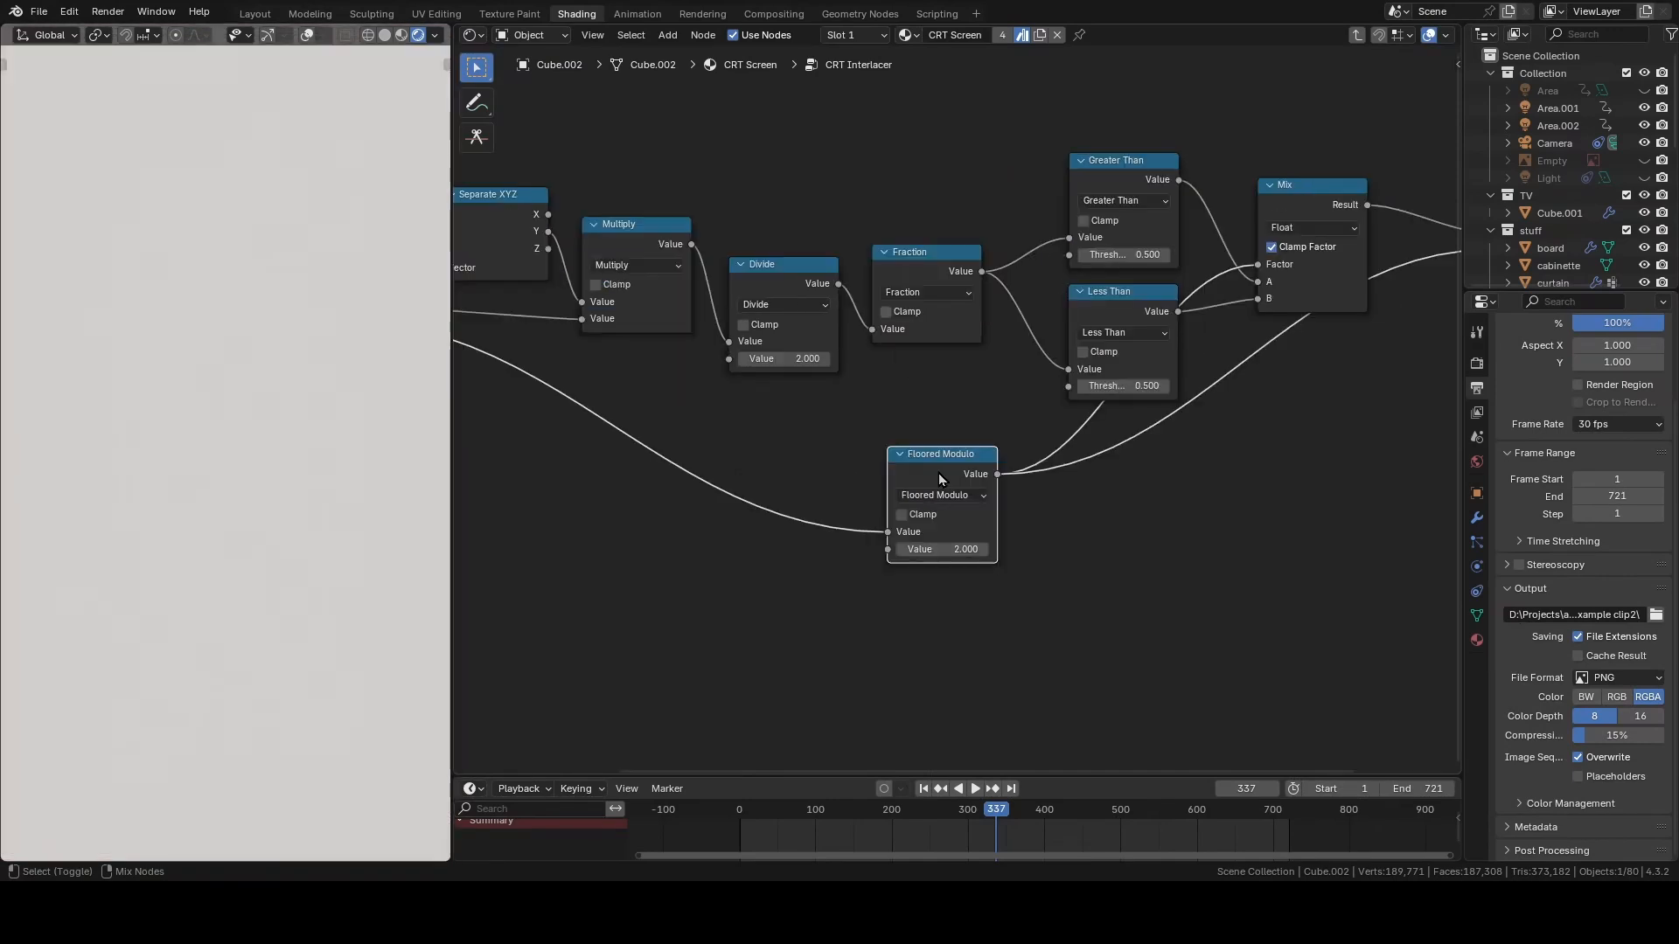
- Advance frames while tracing the #frame input through Floored Modulo, and nudge the Mix node up slightly with its Result previewed
middle_click_drag(947, 465, 1348, 432)
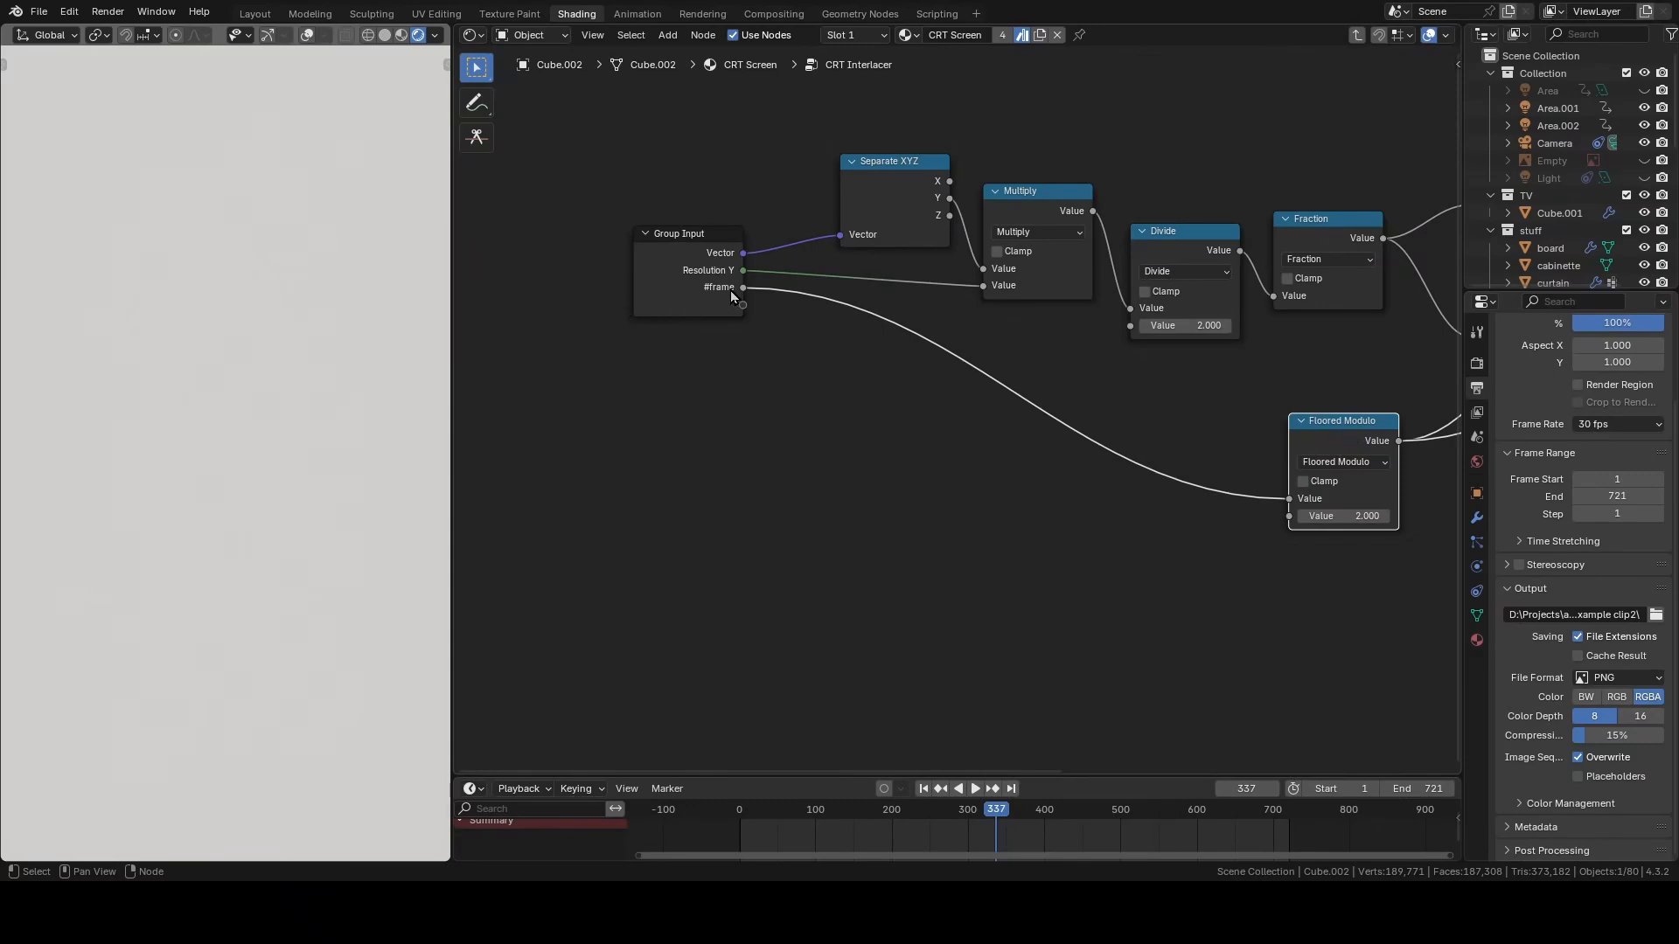
middle_click_drag(1371, 358, 805, 358)
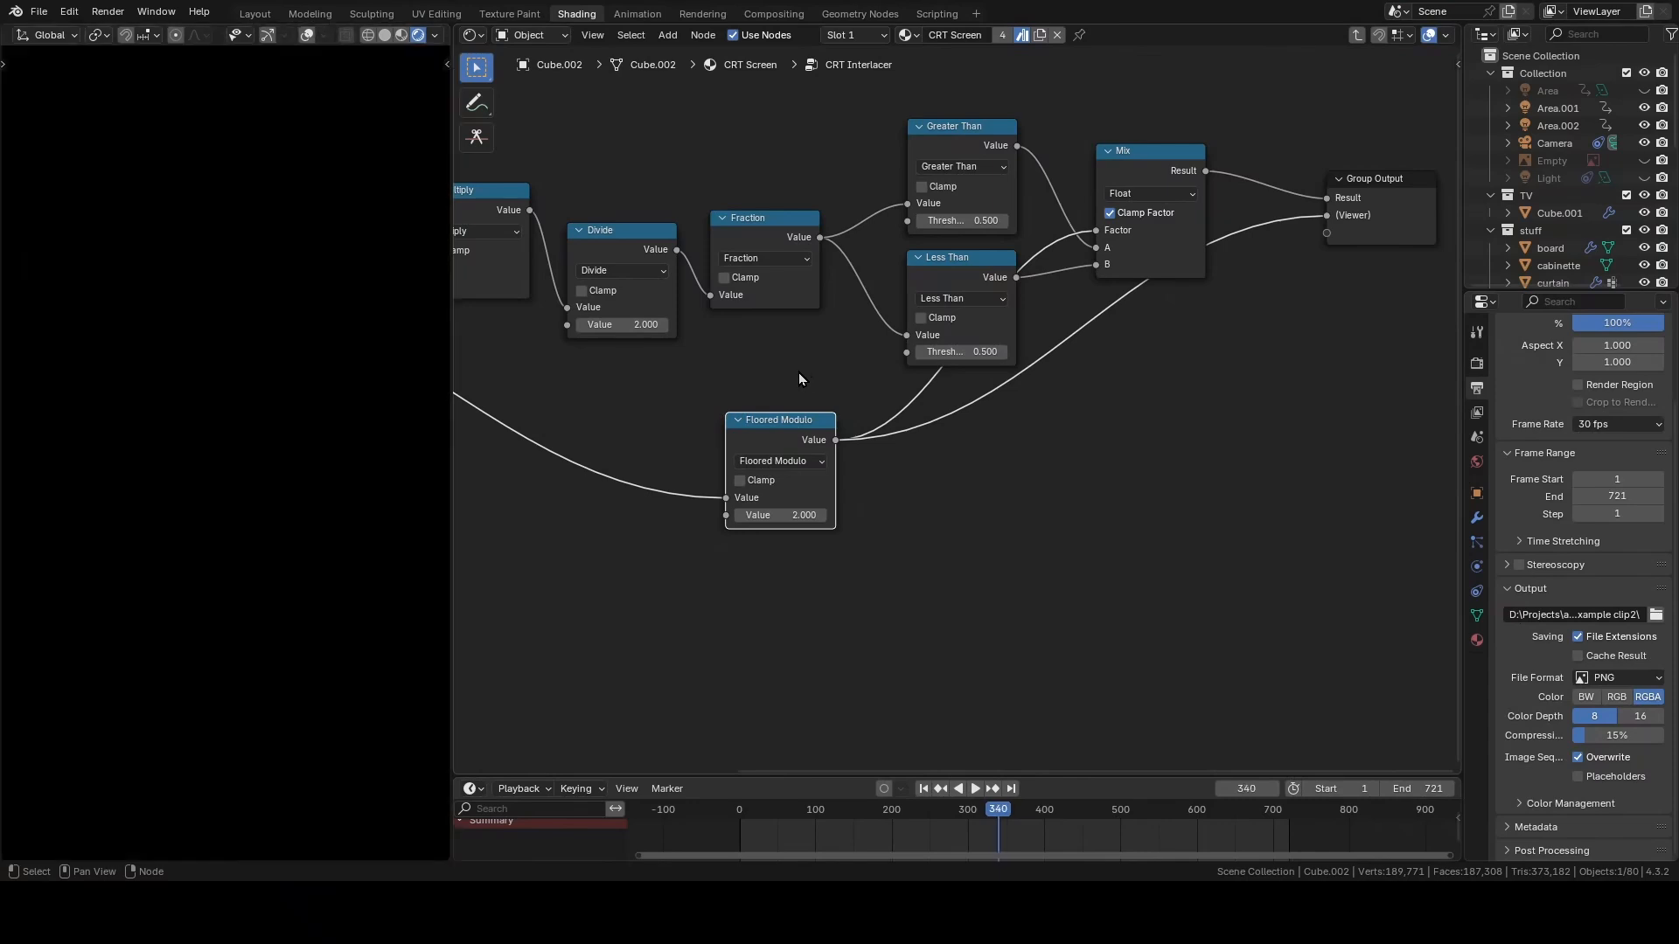
middle_click_drag(1189, 171, 1073, 212)
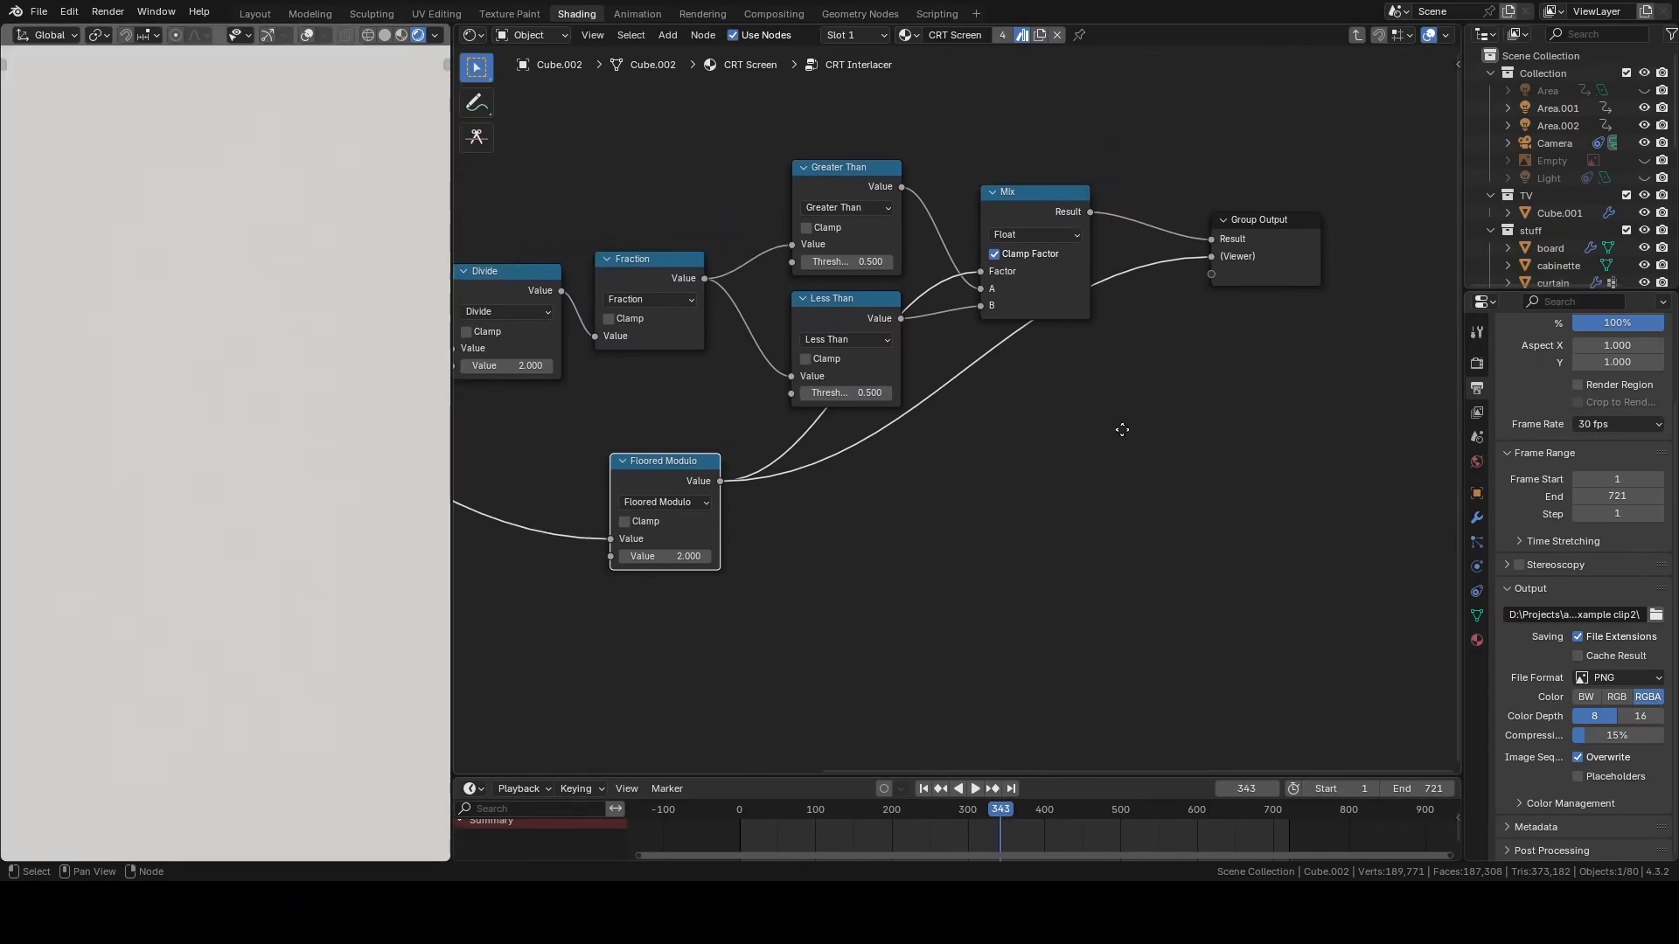
mouse_move(1032, 202)
left_mouse_down()
mouse_move(1036, 318)
mouse_move(1028, 184)
left_mouse_up()
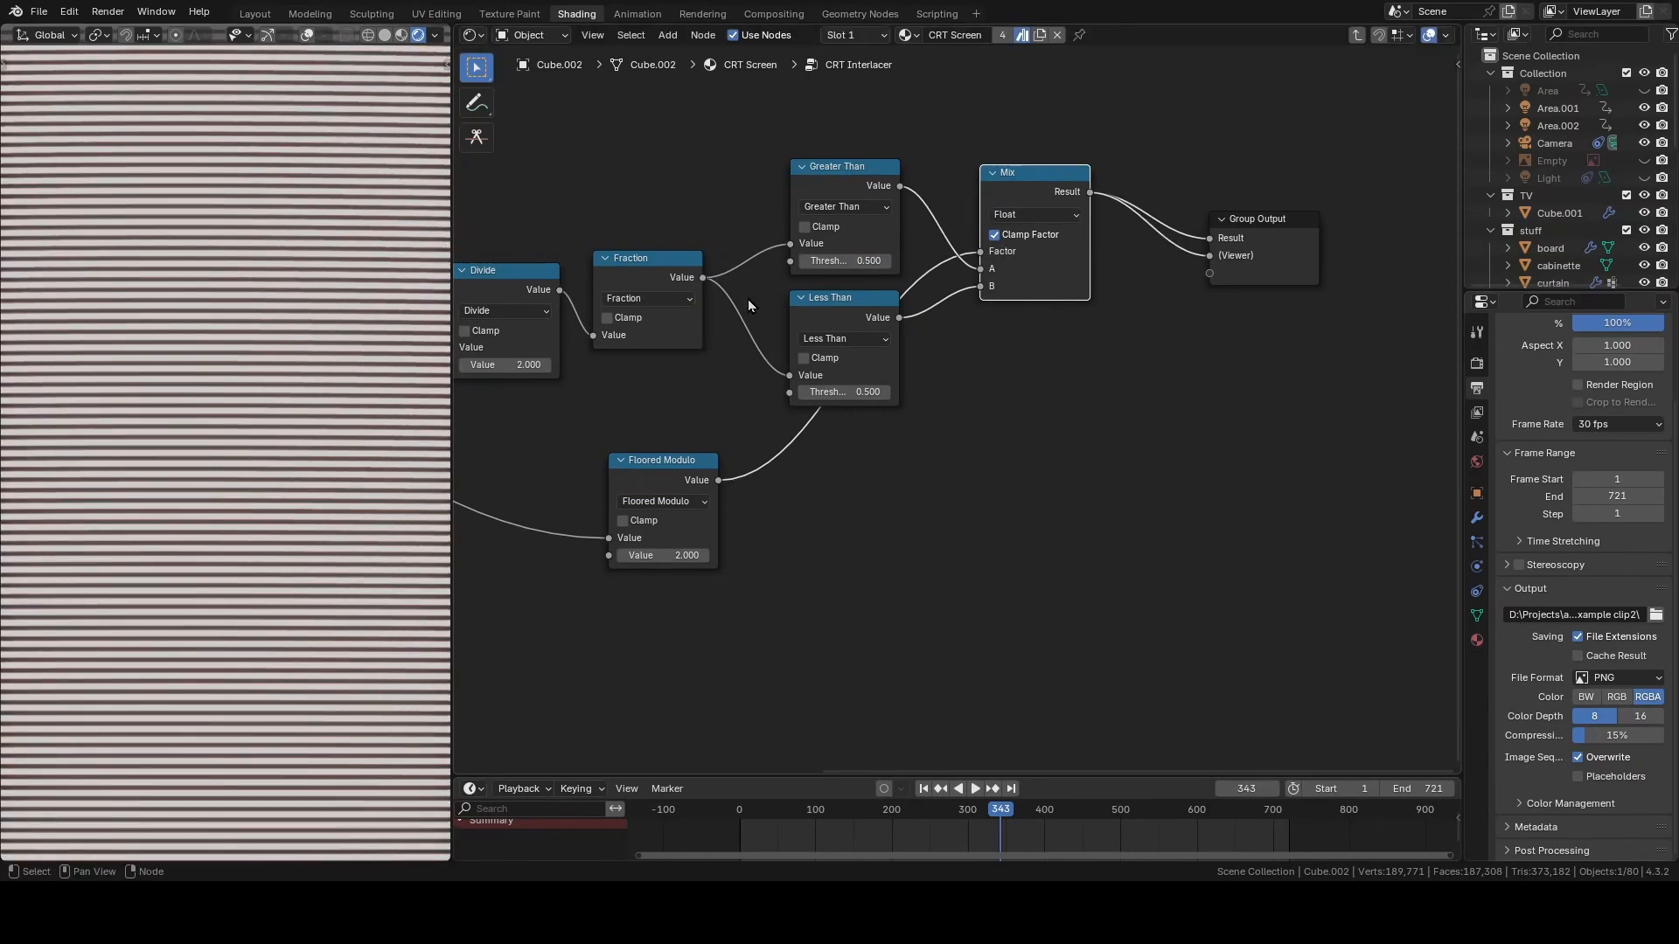
- Leave the CRT Interlacer group, preview the Interlacing Multiply result and advance single frames to examine the alternating lines
scroll(348, 281, "up", 3)
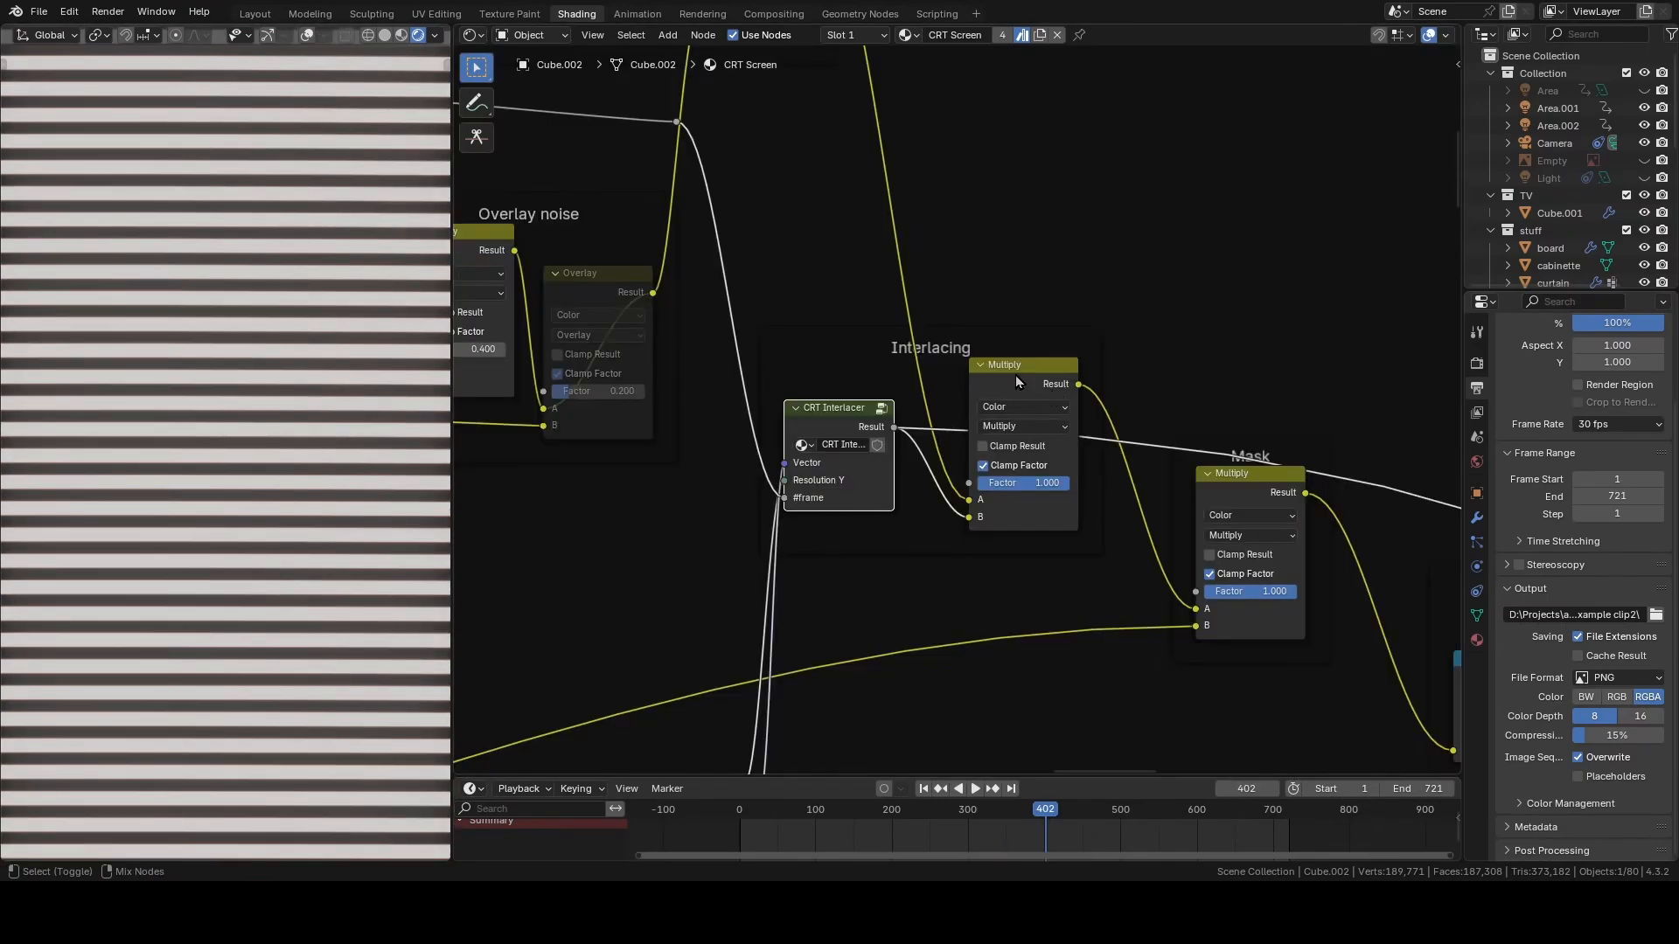
left_click(1015, 375, "ctrl+shift")
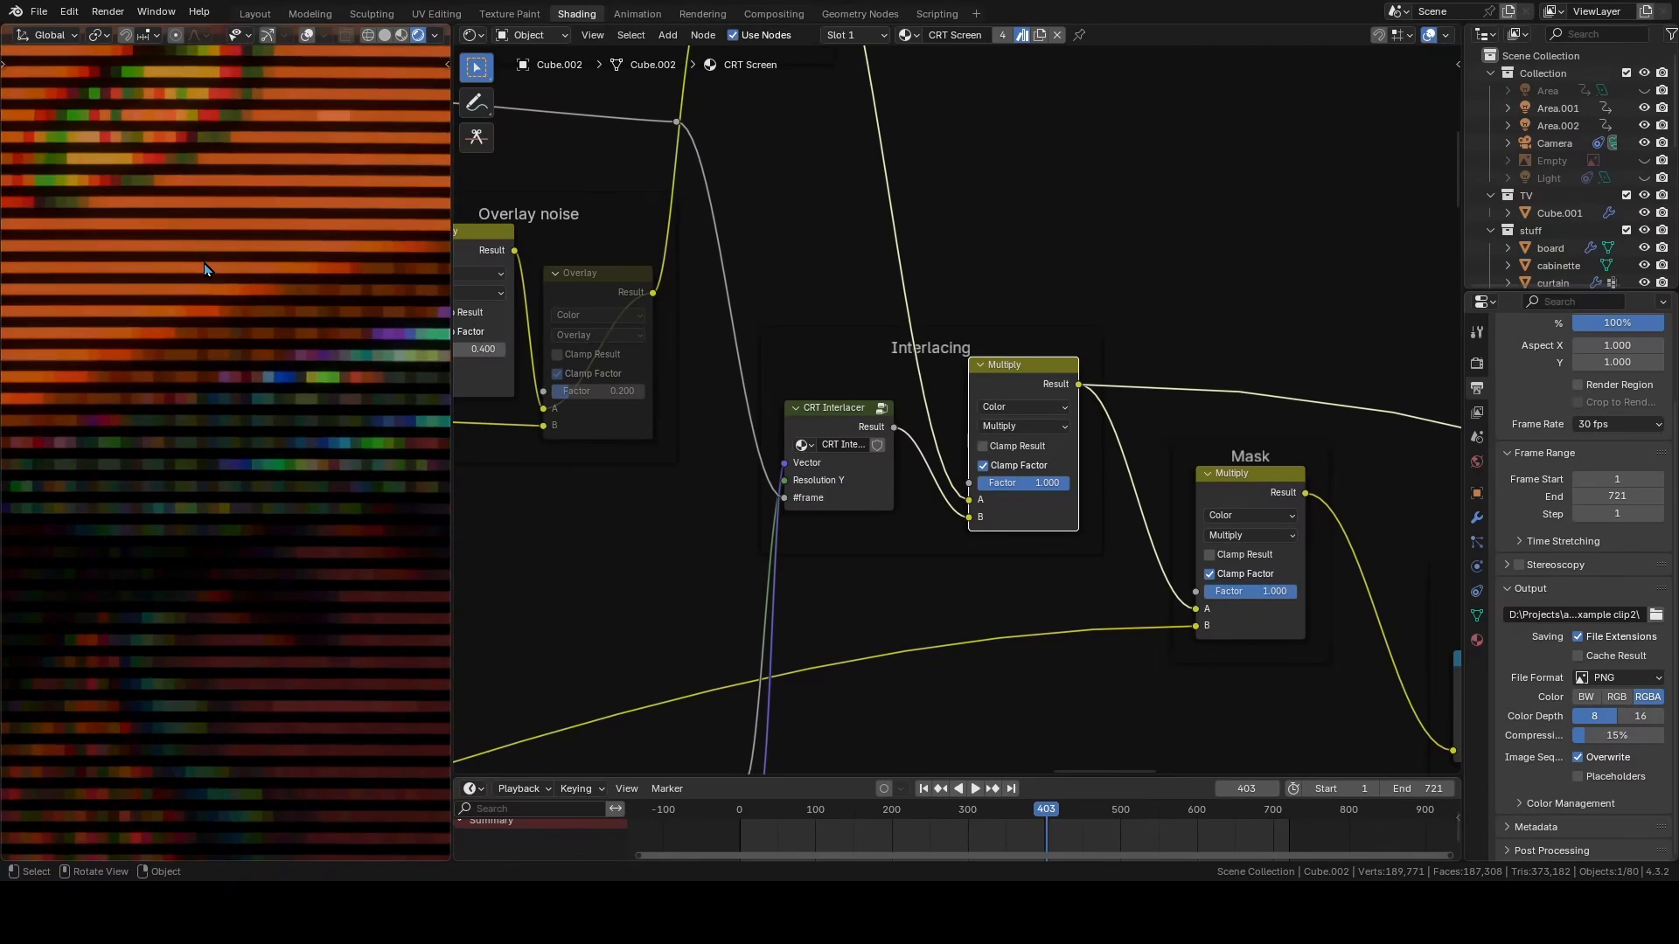
key("Right")
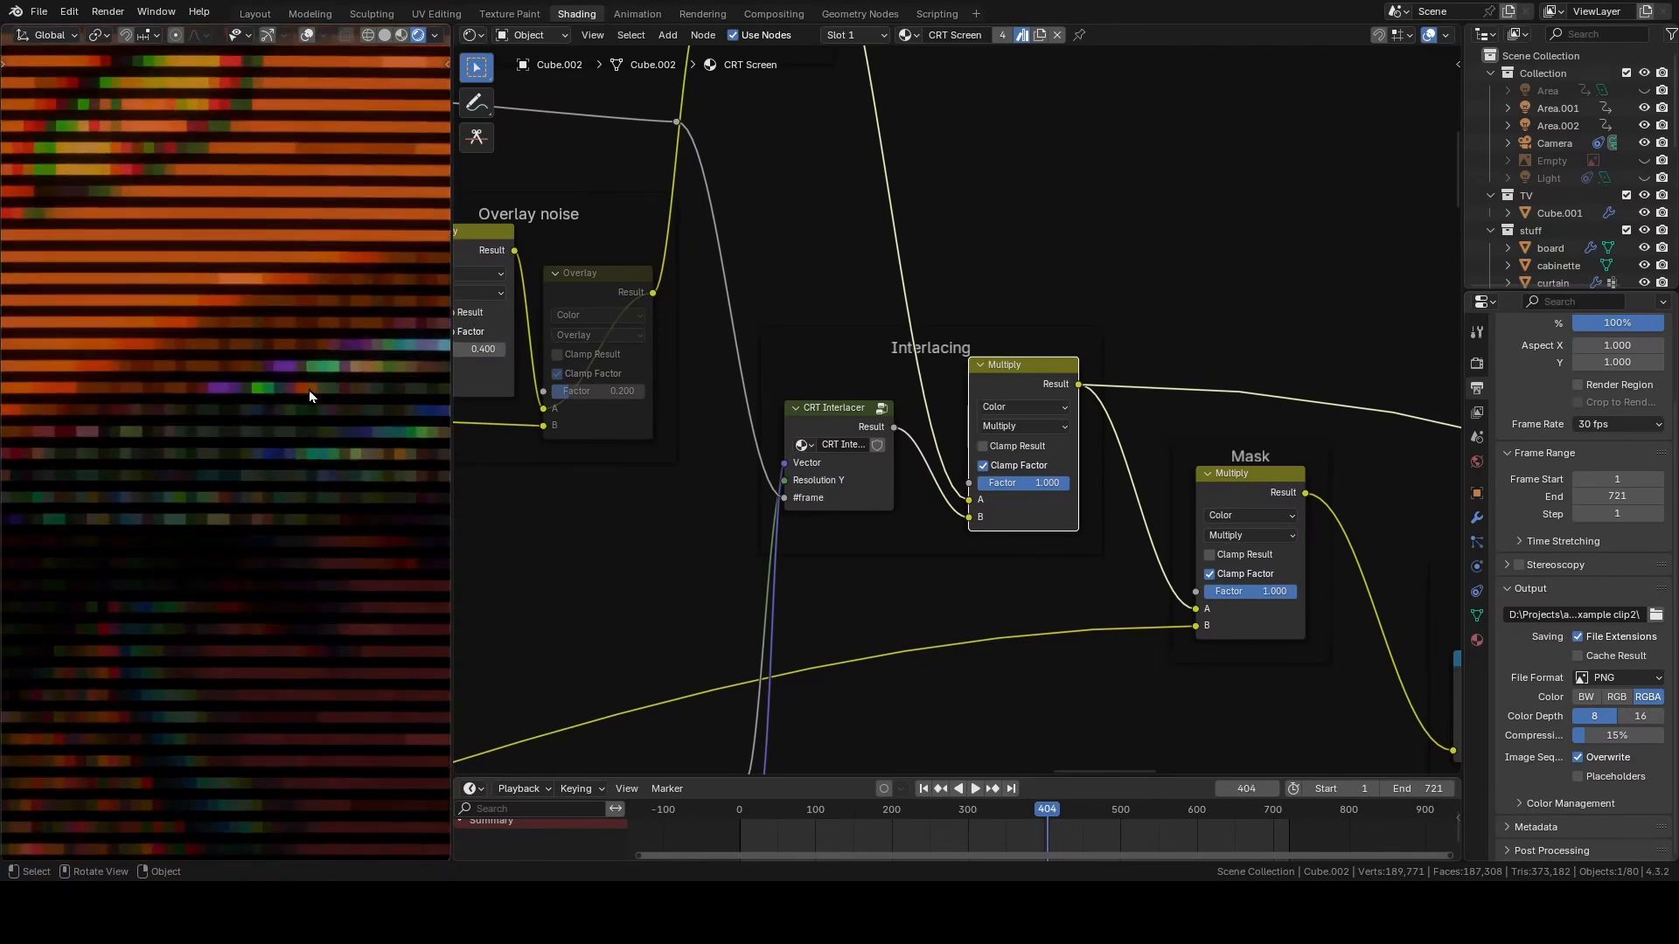
key("Right")
key("Right")
key("Right")
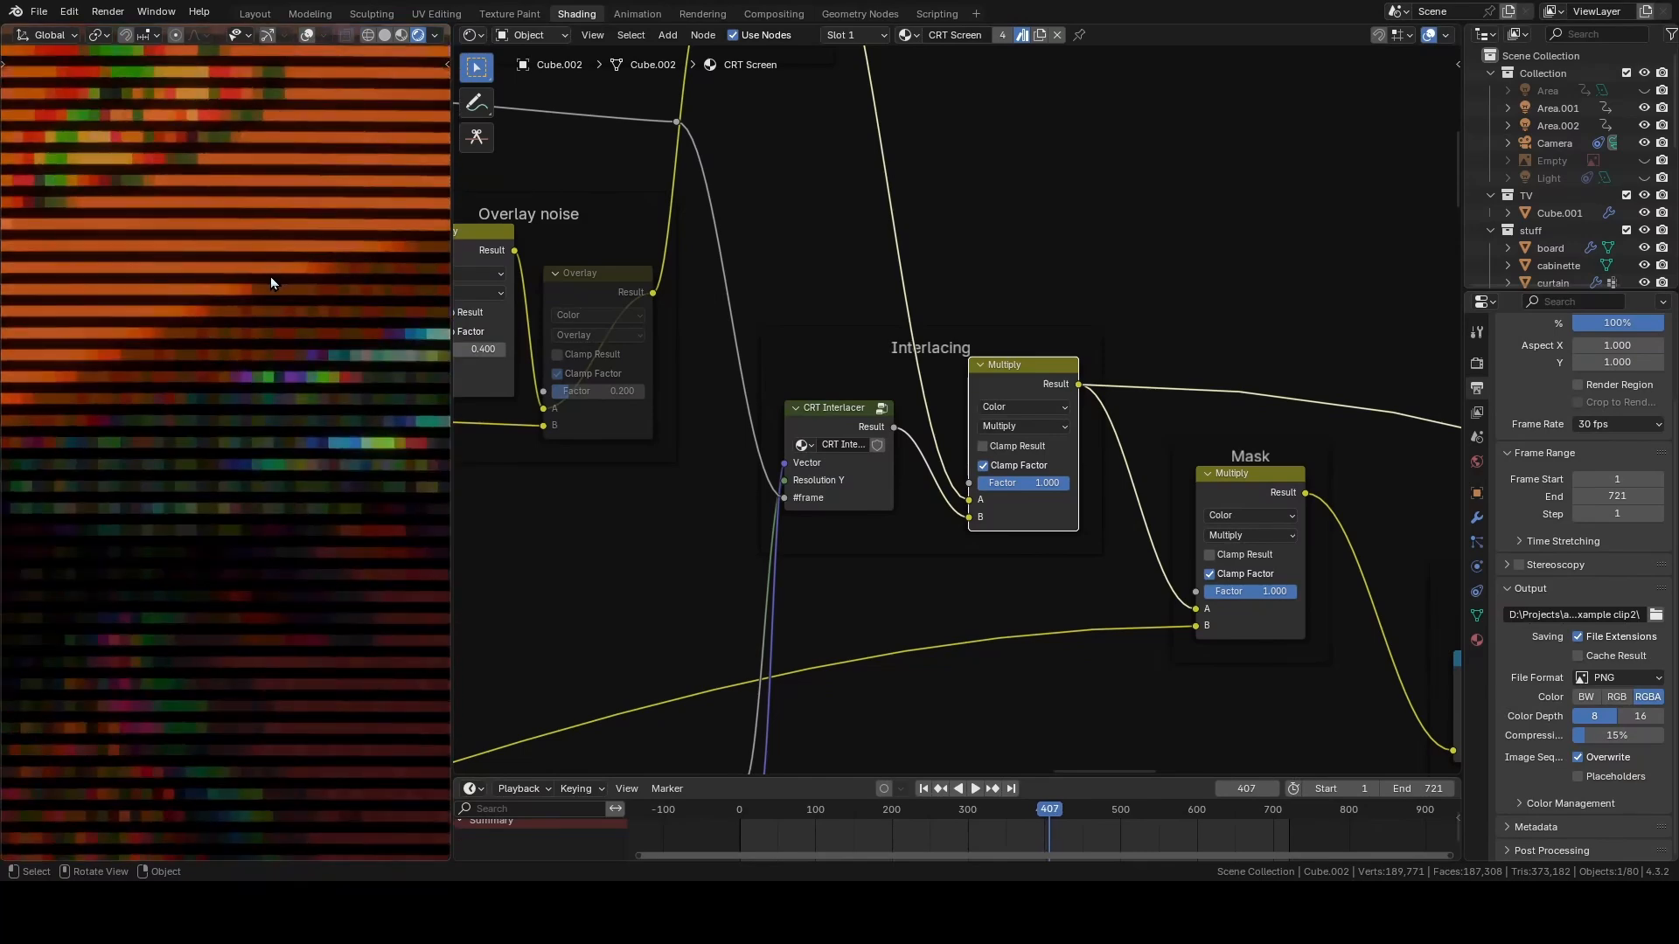
key("Right")
key("Right")
key("Right")
key("Right")
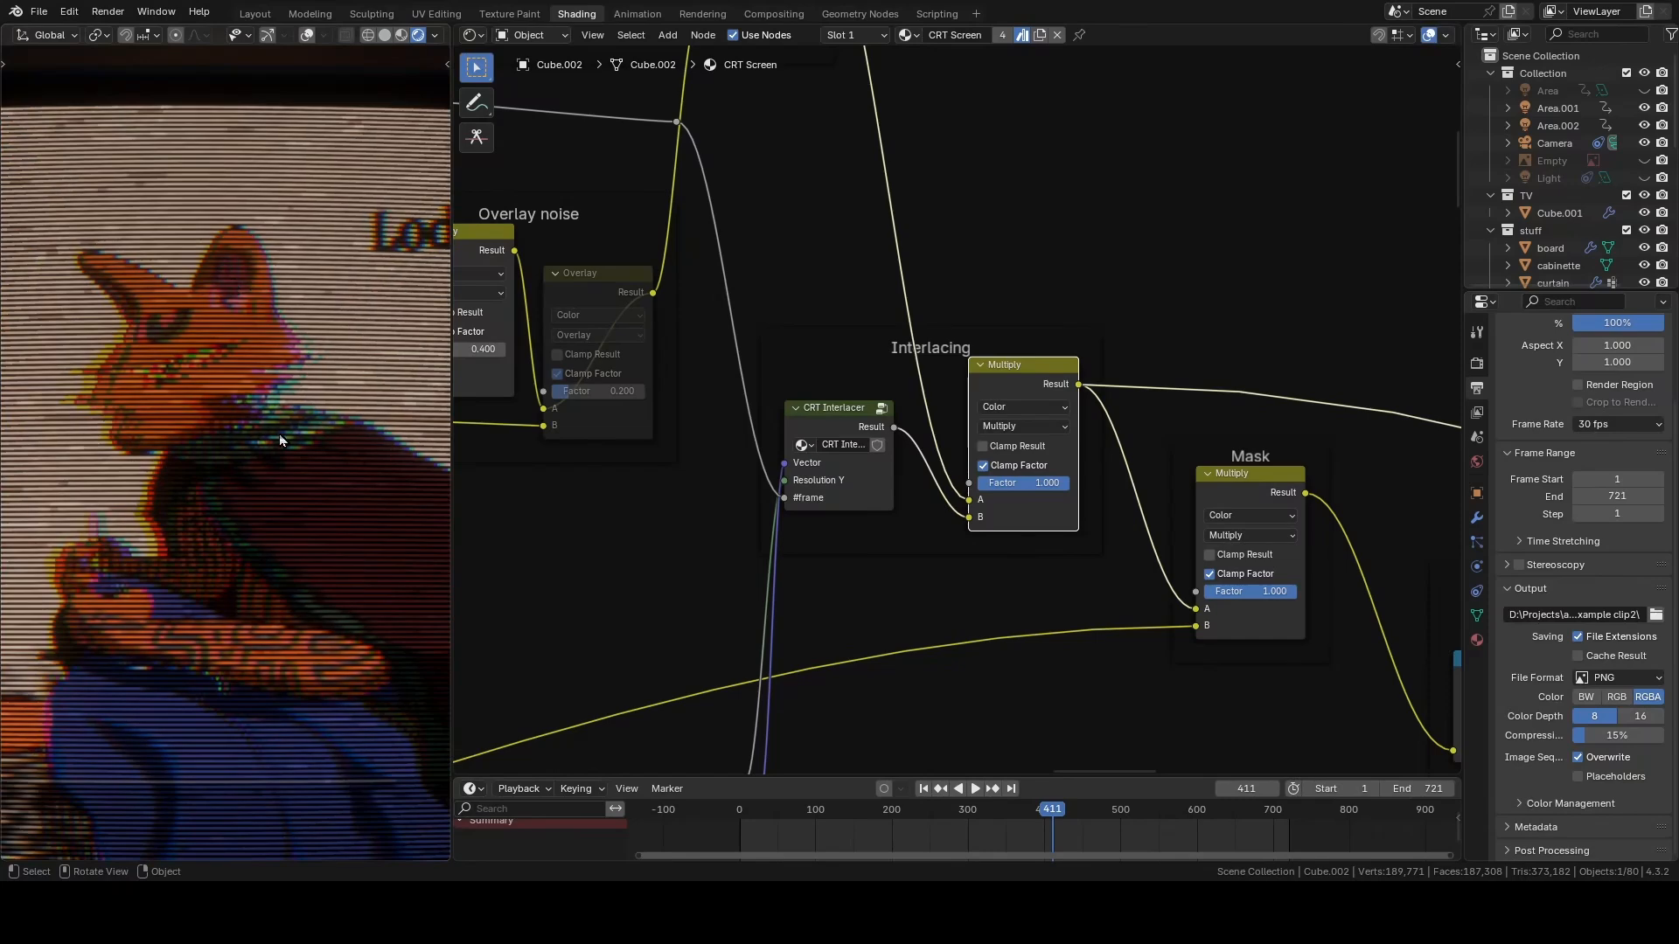
- Follow the chain from Interlacing through Mask and Pixel overlay, and preview the Emission output on the TV screen
scroll(969, 638, "down", 3)
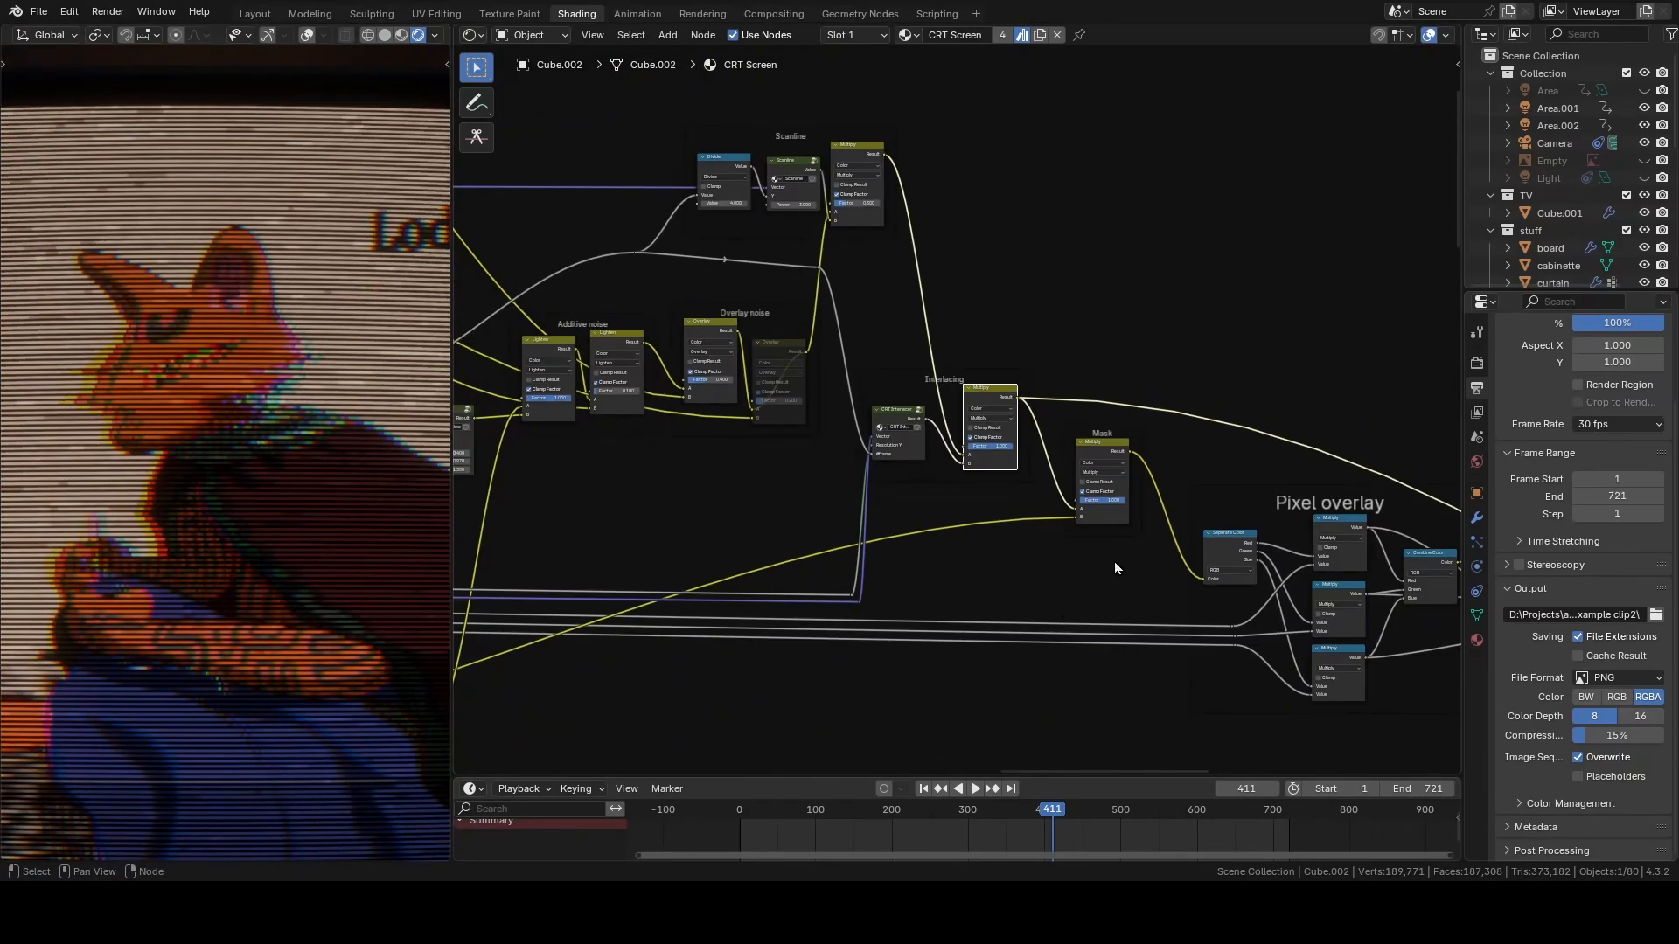
scroll(955, 484, "up", 4)
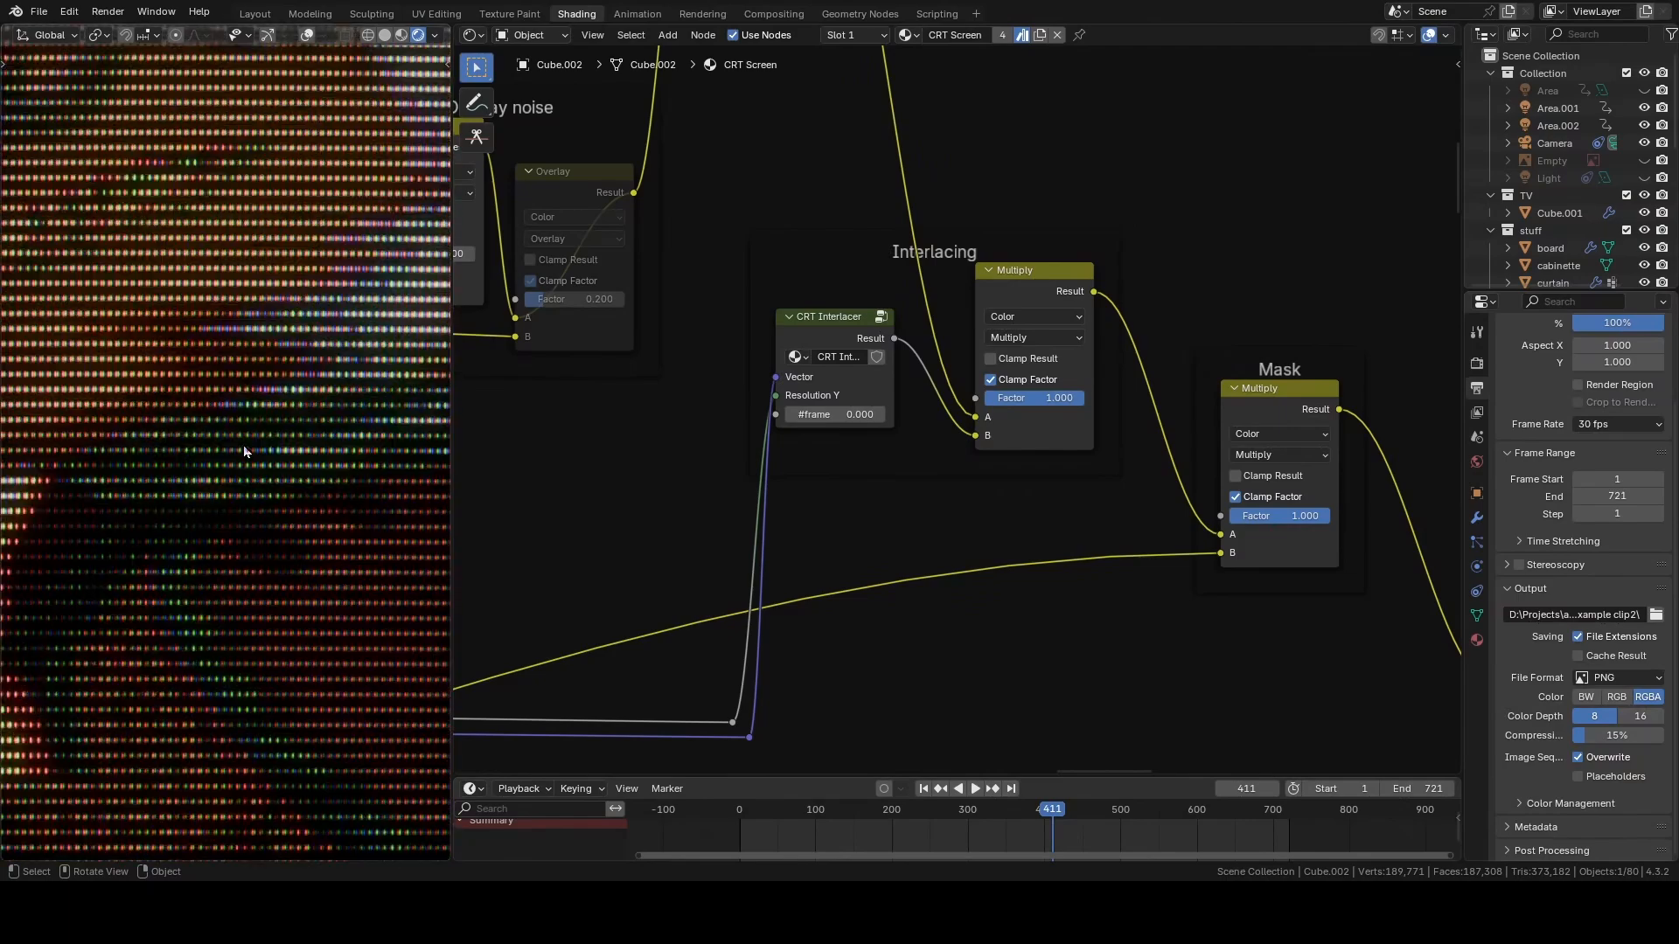
scroll(236, 451, "down", 5)
scroll(234, 454, "up", 6)
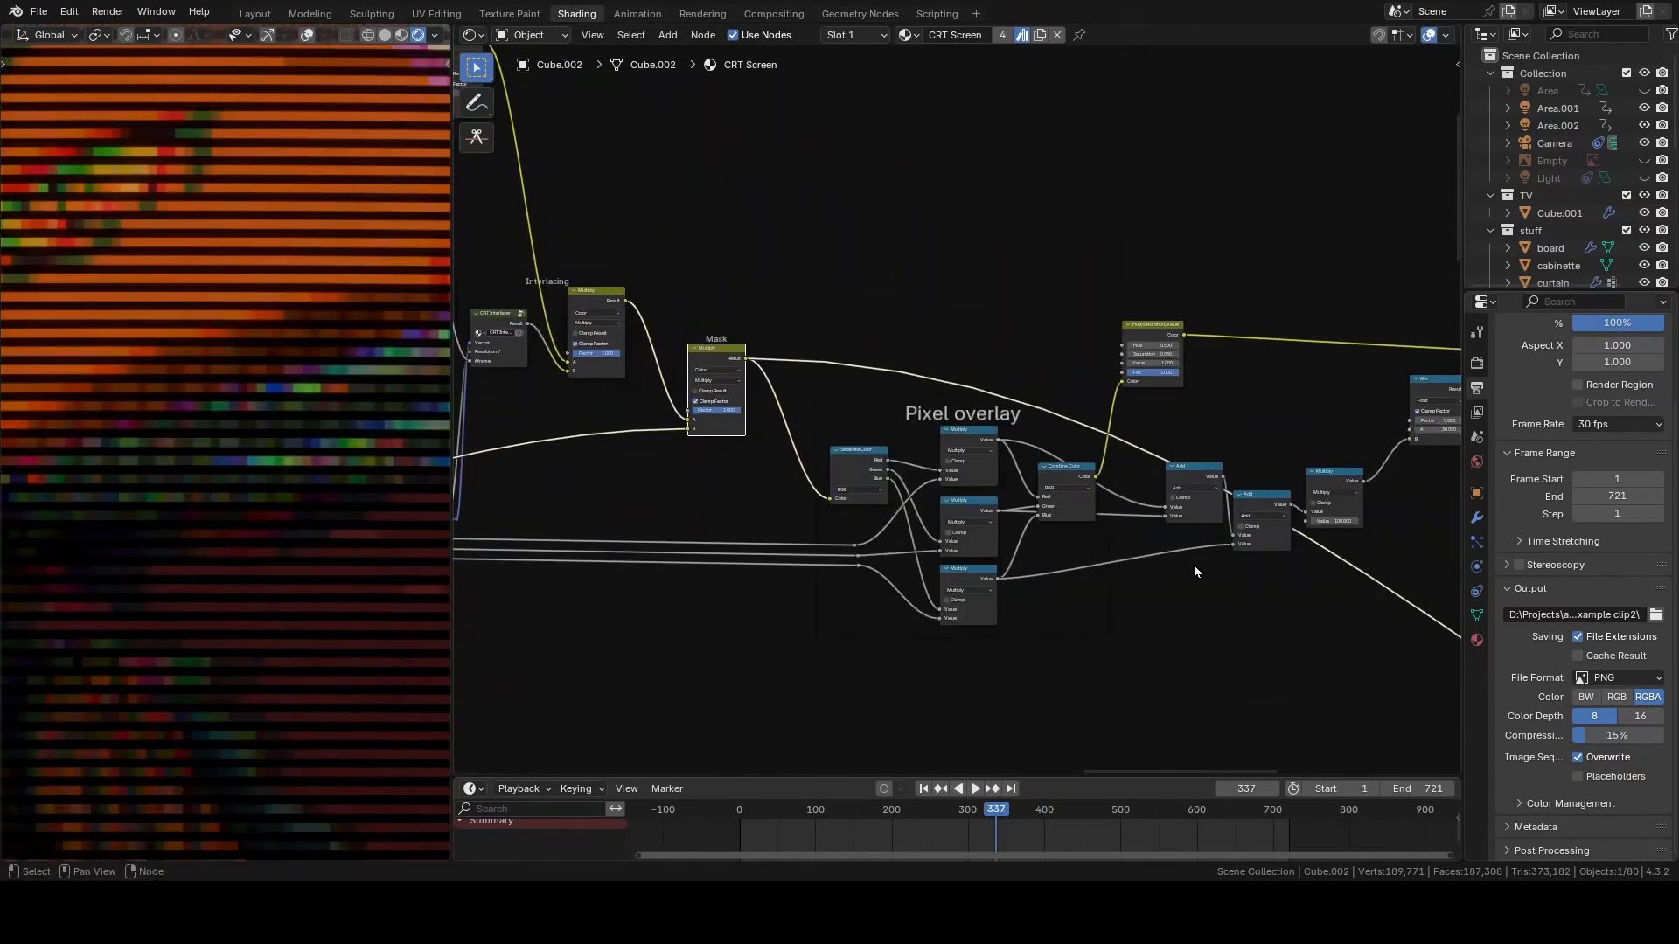
middle_click_drag(1193, 564, 853, 570)
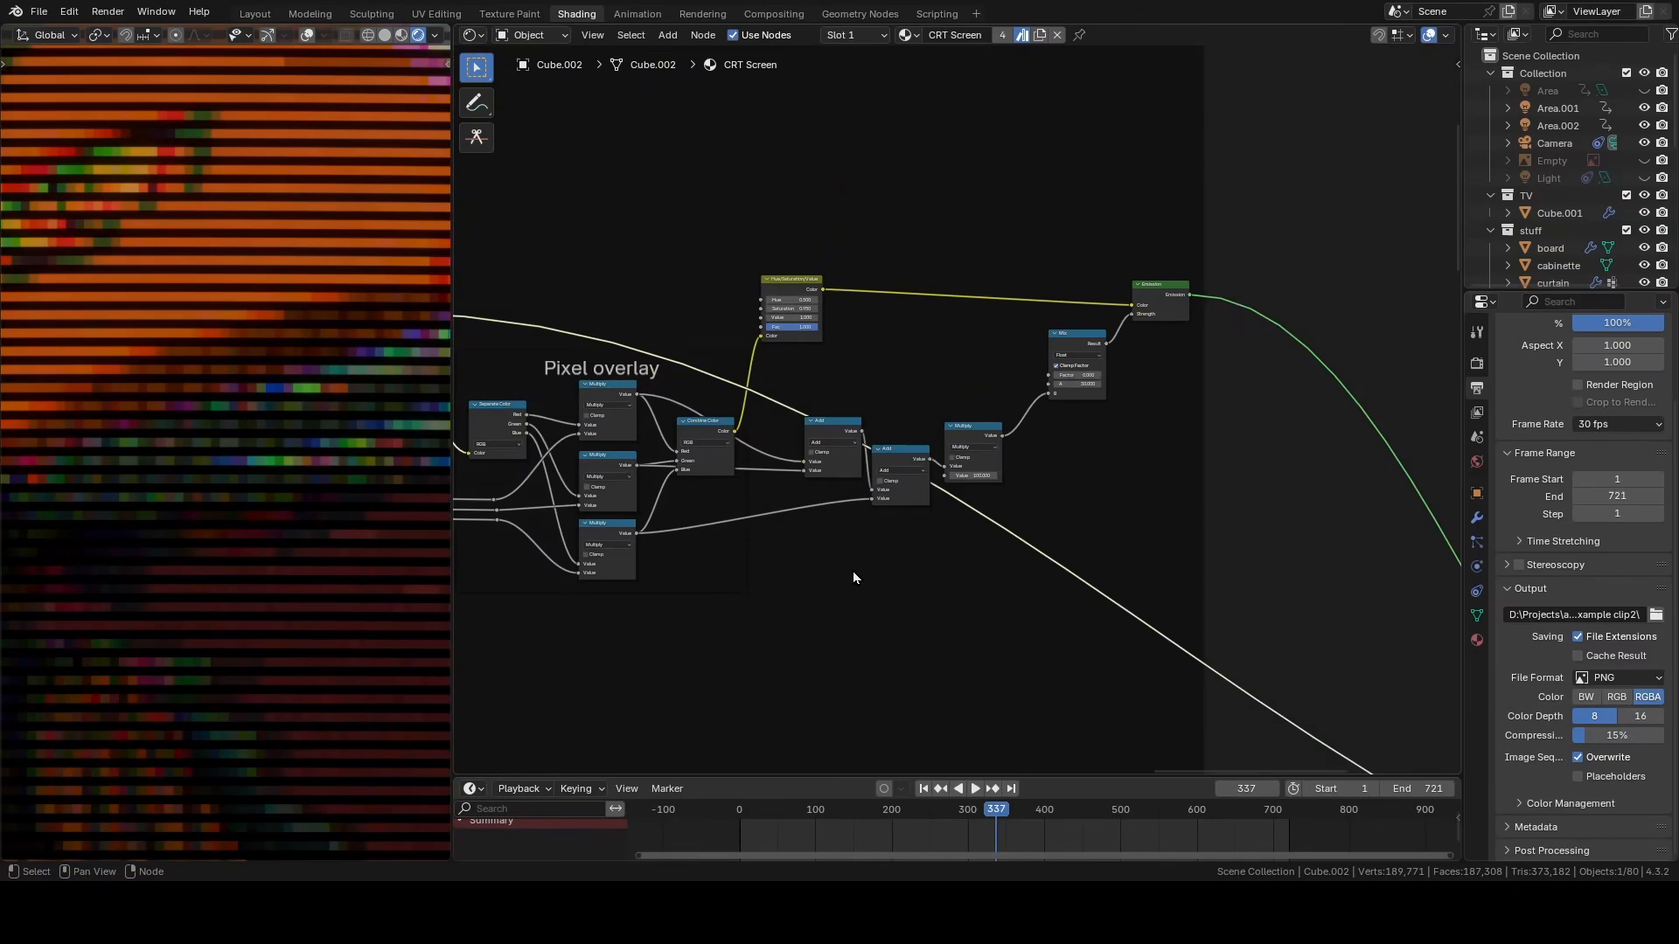
left_click(1159, 302, "ctrl+shift")
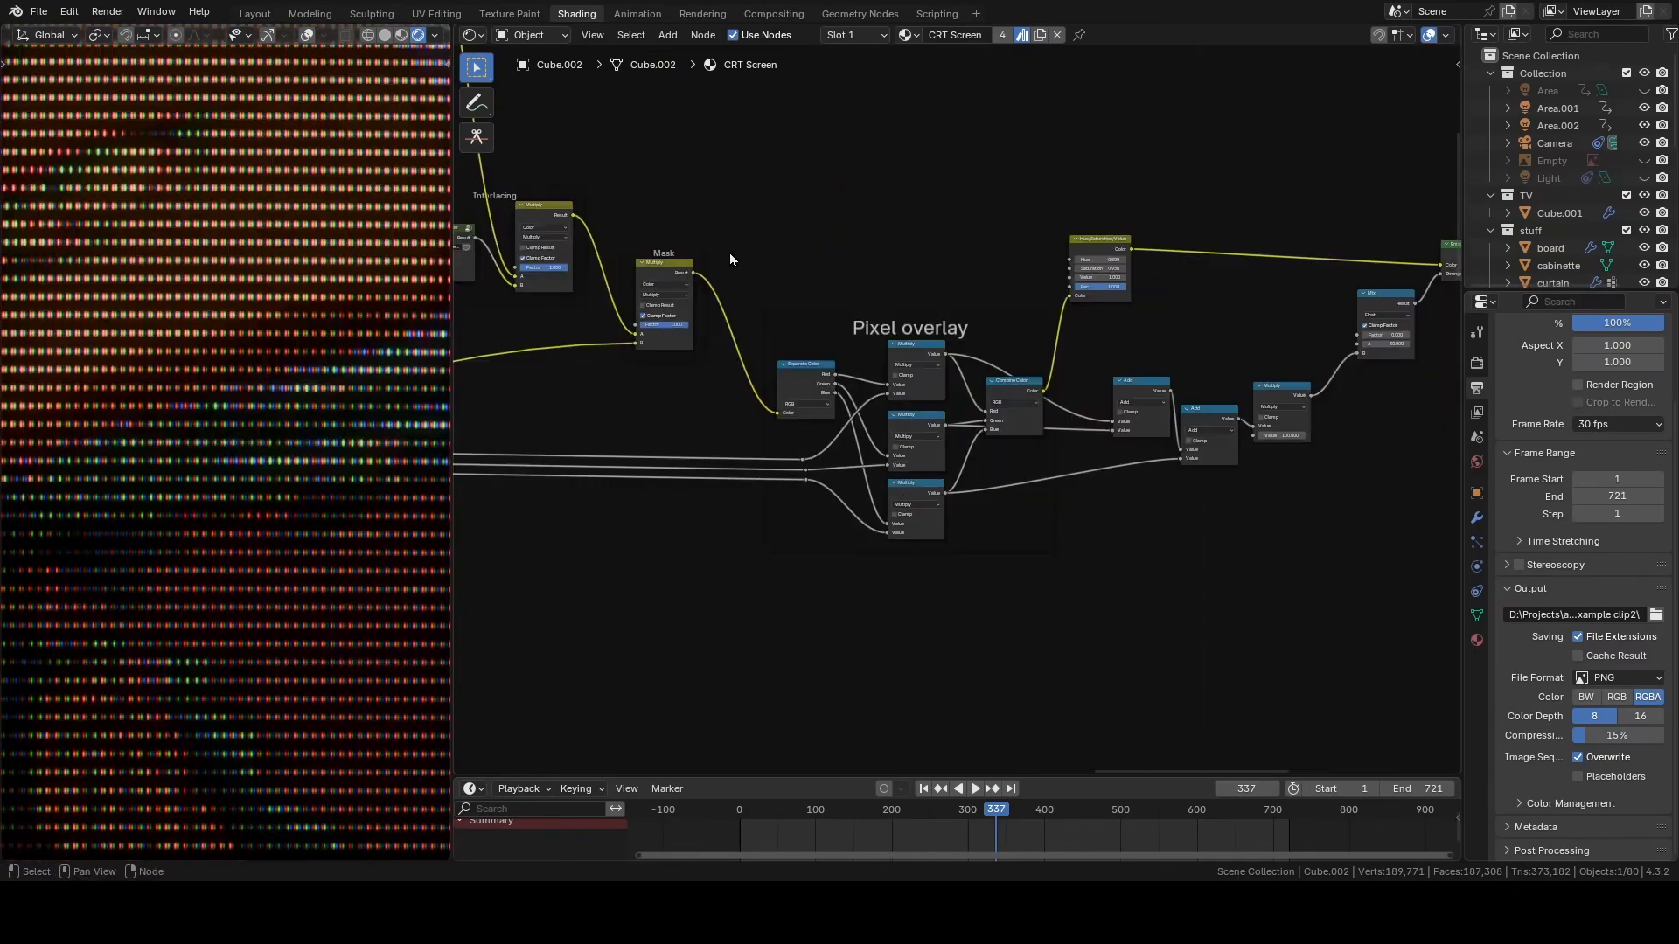
- Move the Hue/Saturation/Value node farther right of the Pixel overlay frame and select that frame with its nodes
left_click_drag(731, 254, 1077, 561)
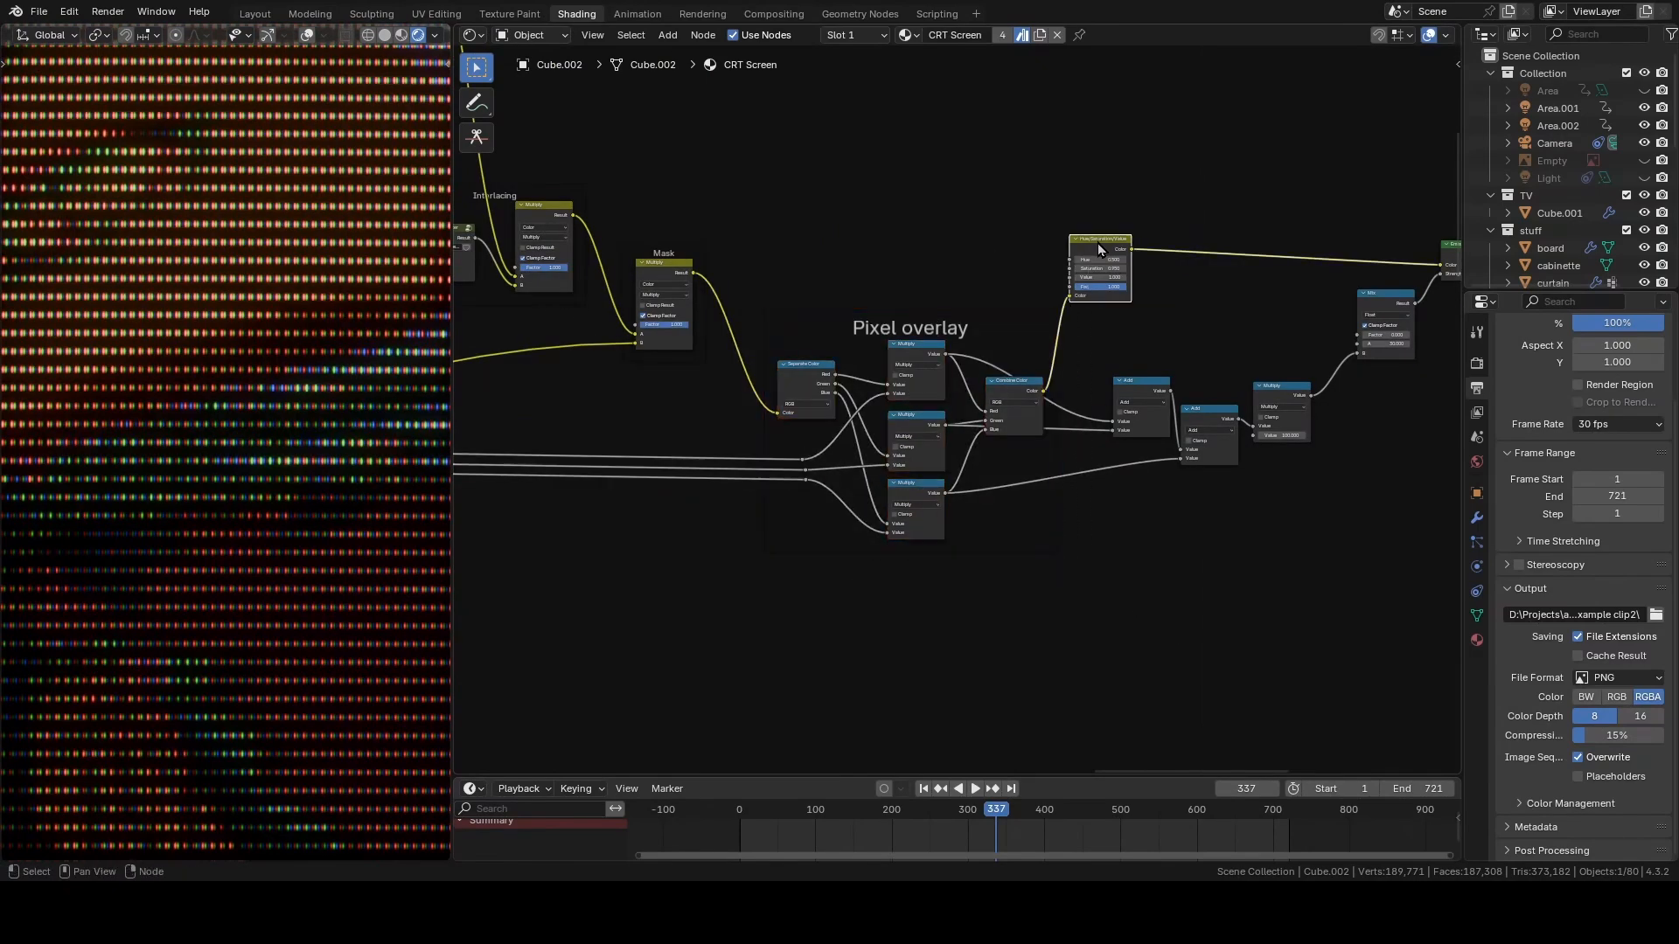
left_click_drag(1084, 259, 1148, 258)
left_click_drag(752, 280, 1054, 614)
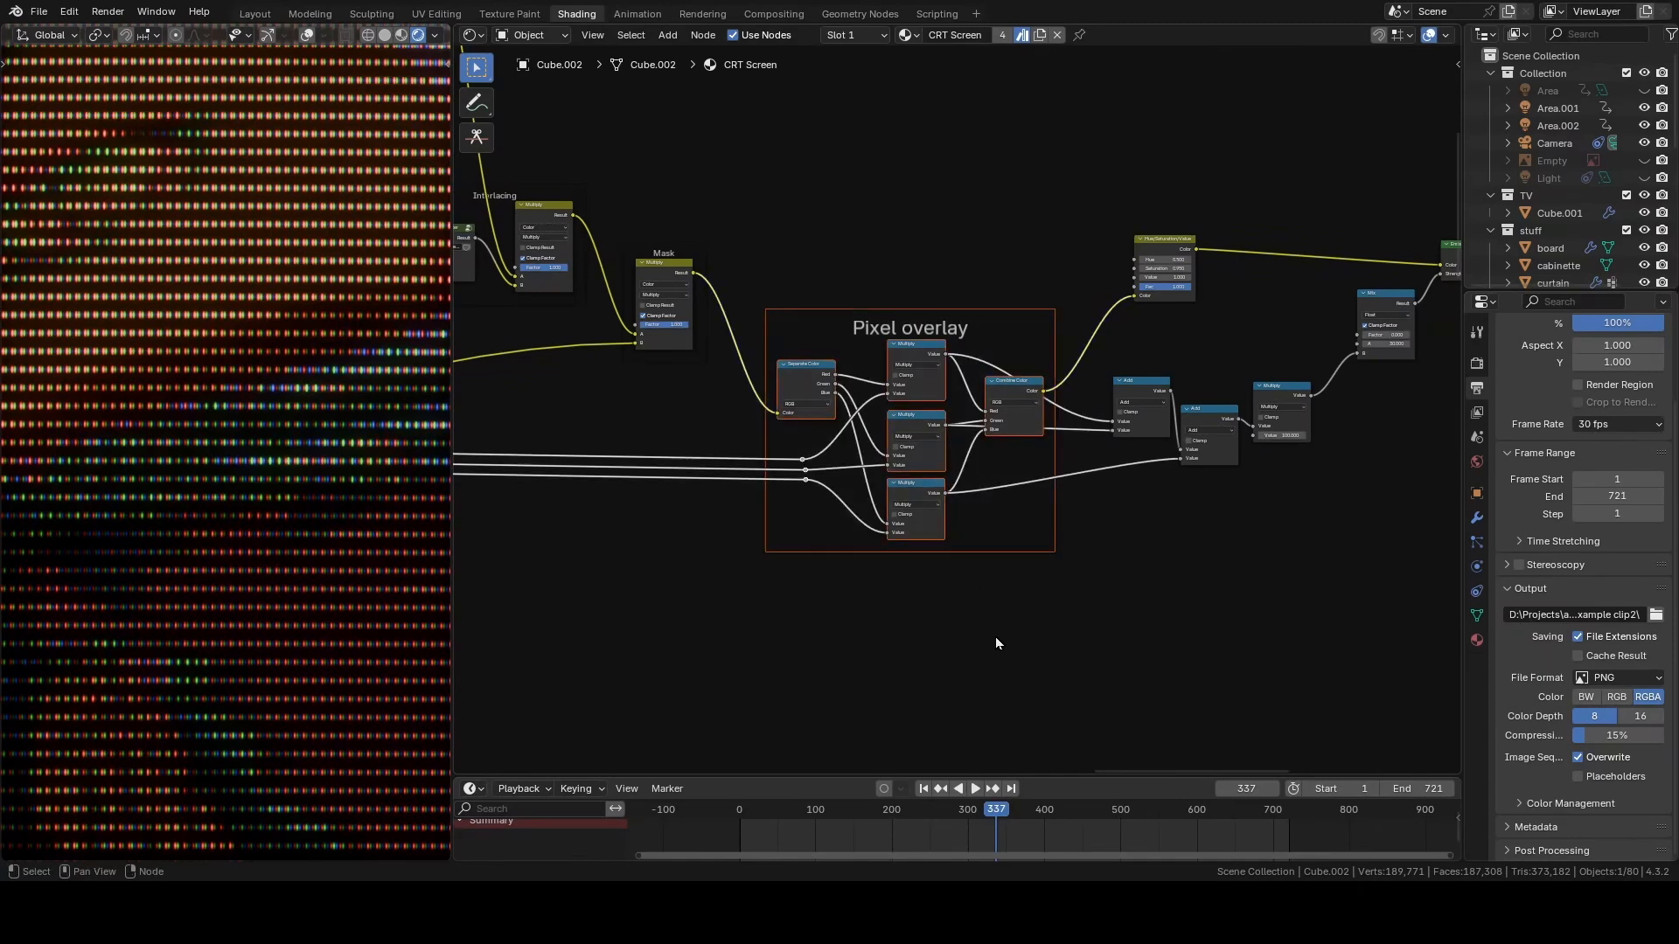
- Preview the Separate Color, the three Multiply nodes and the Combine Color in the Pixel overlay frame one after another
scroll(787, 556, "up", 2)
middle_click_drag(686, 529, 814, 514)
left_click(855, 343, "ctrl+shift")
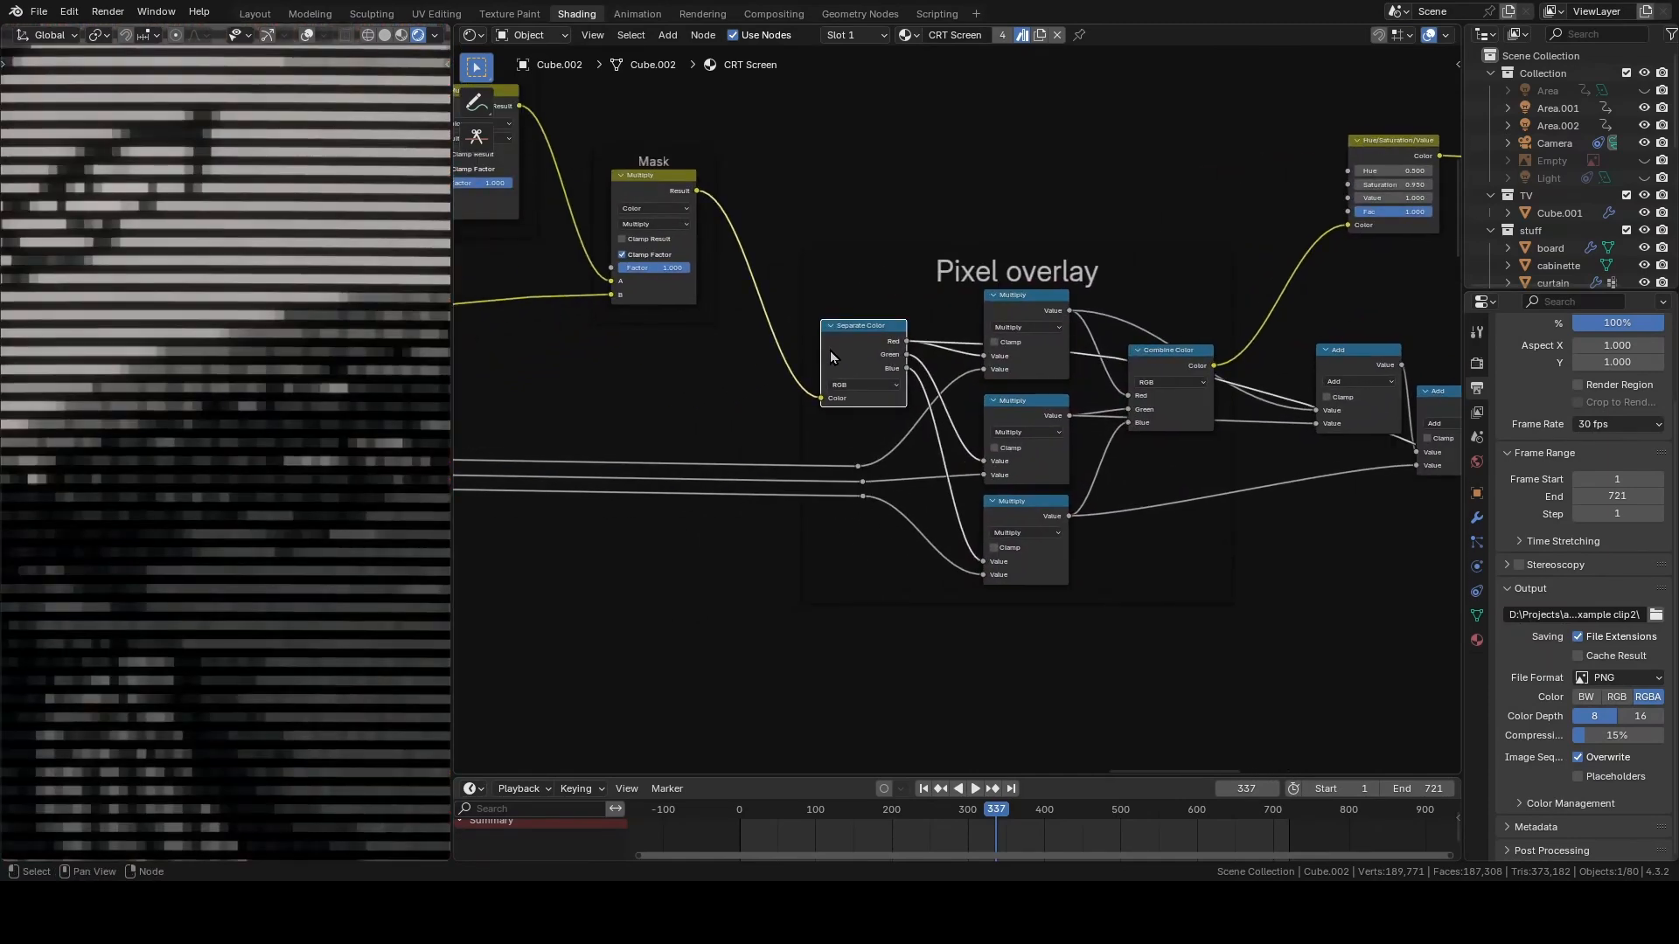
left_click(1010, 302, "ctrl+shift")
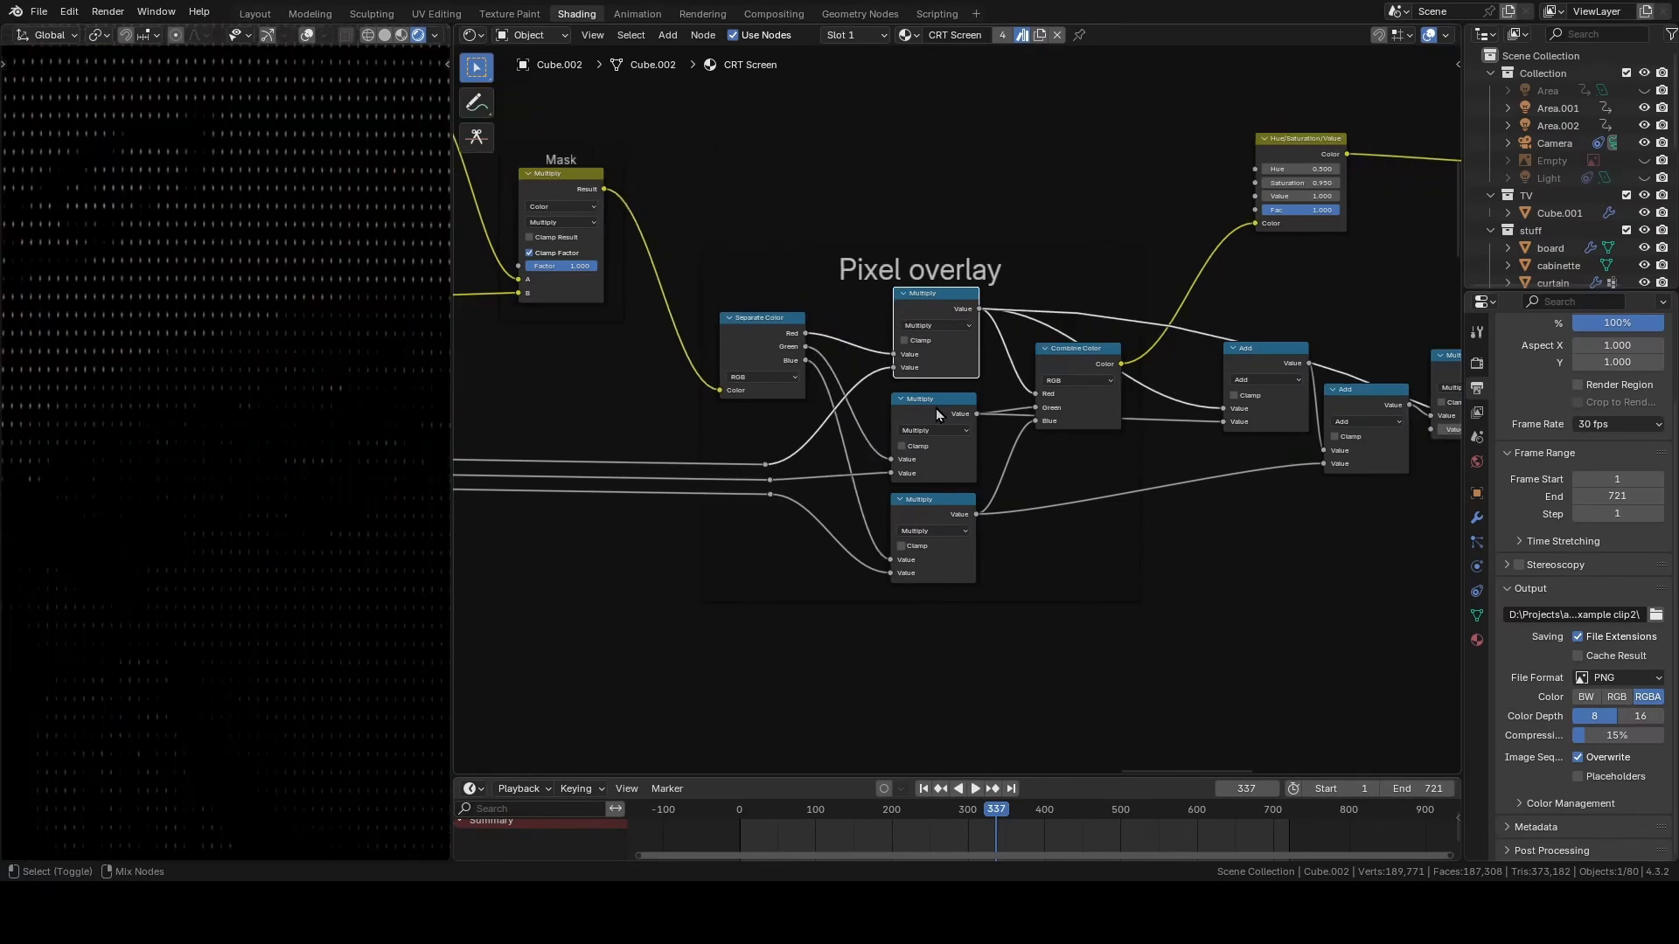
left_click(937, 409, "ctrl+shift")
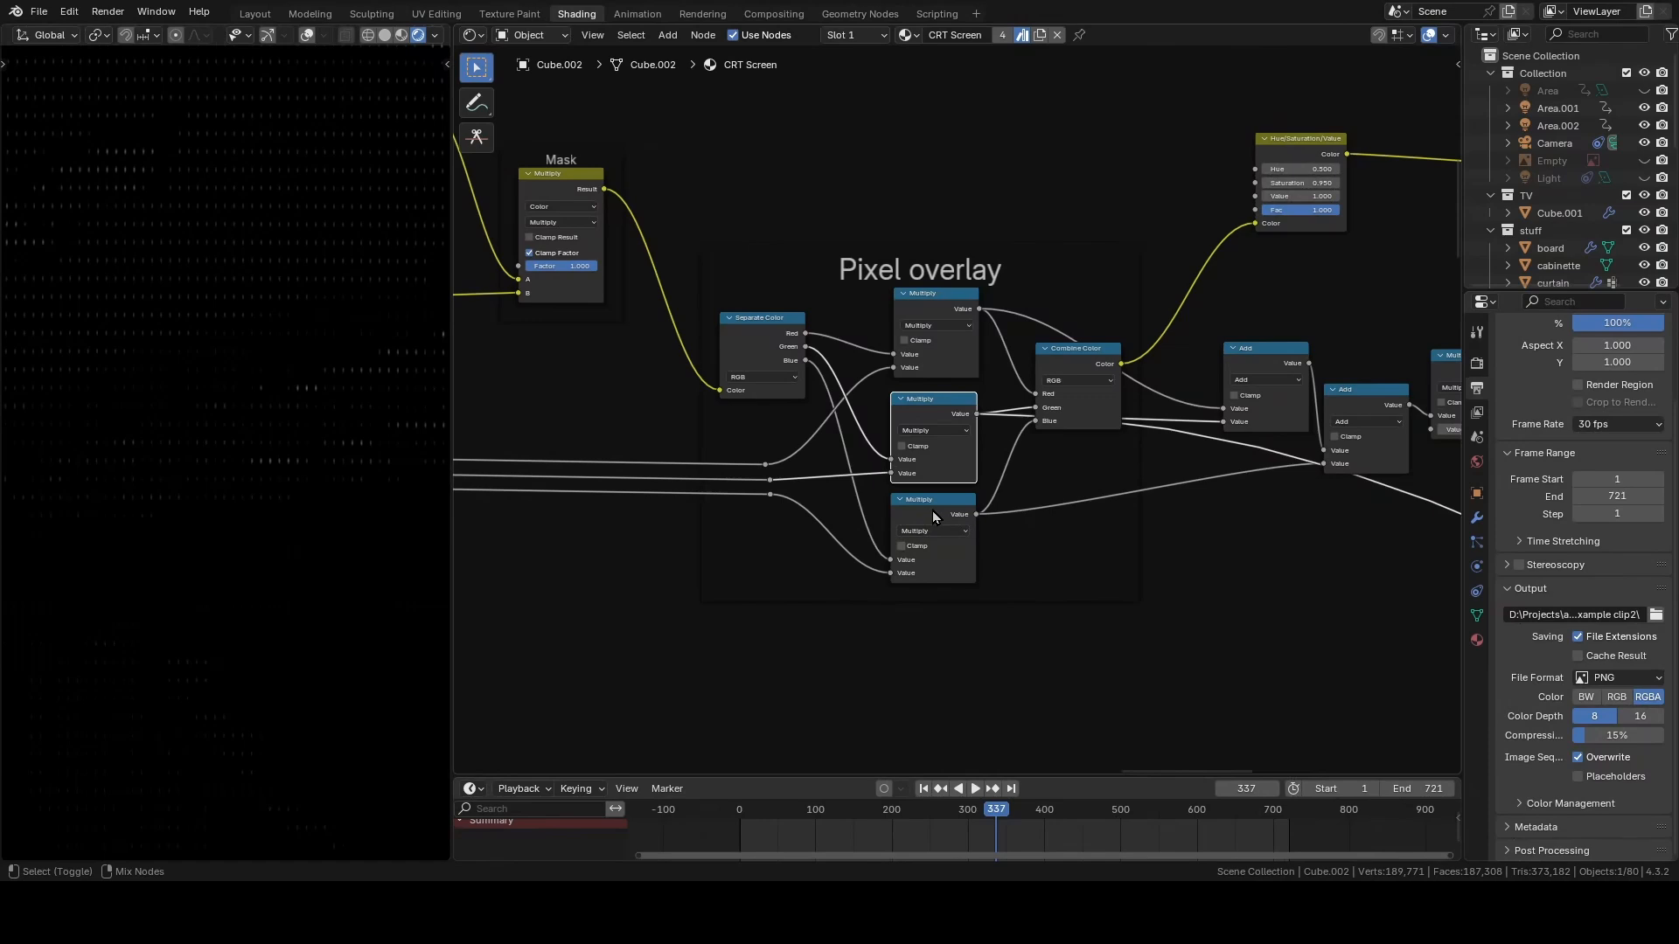
left_click(932, 510, "ctrl+shift")
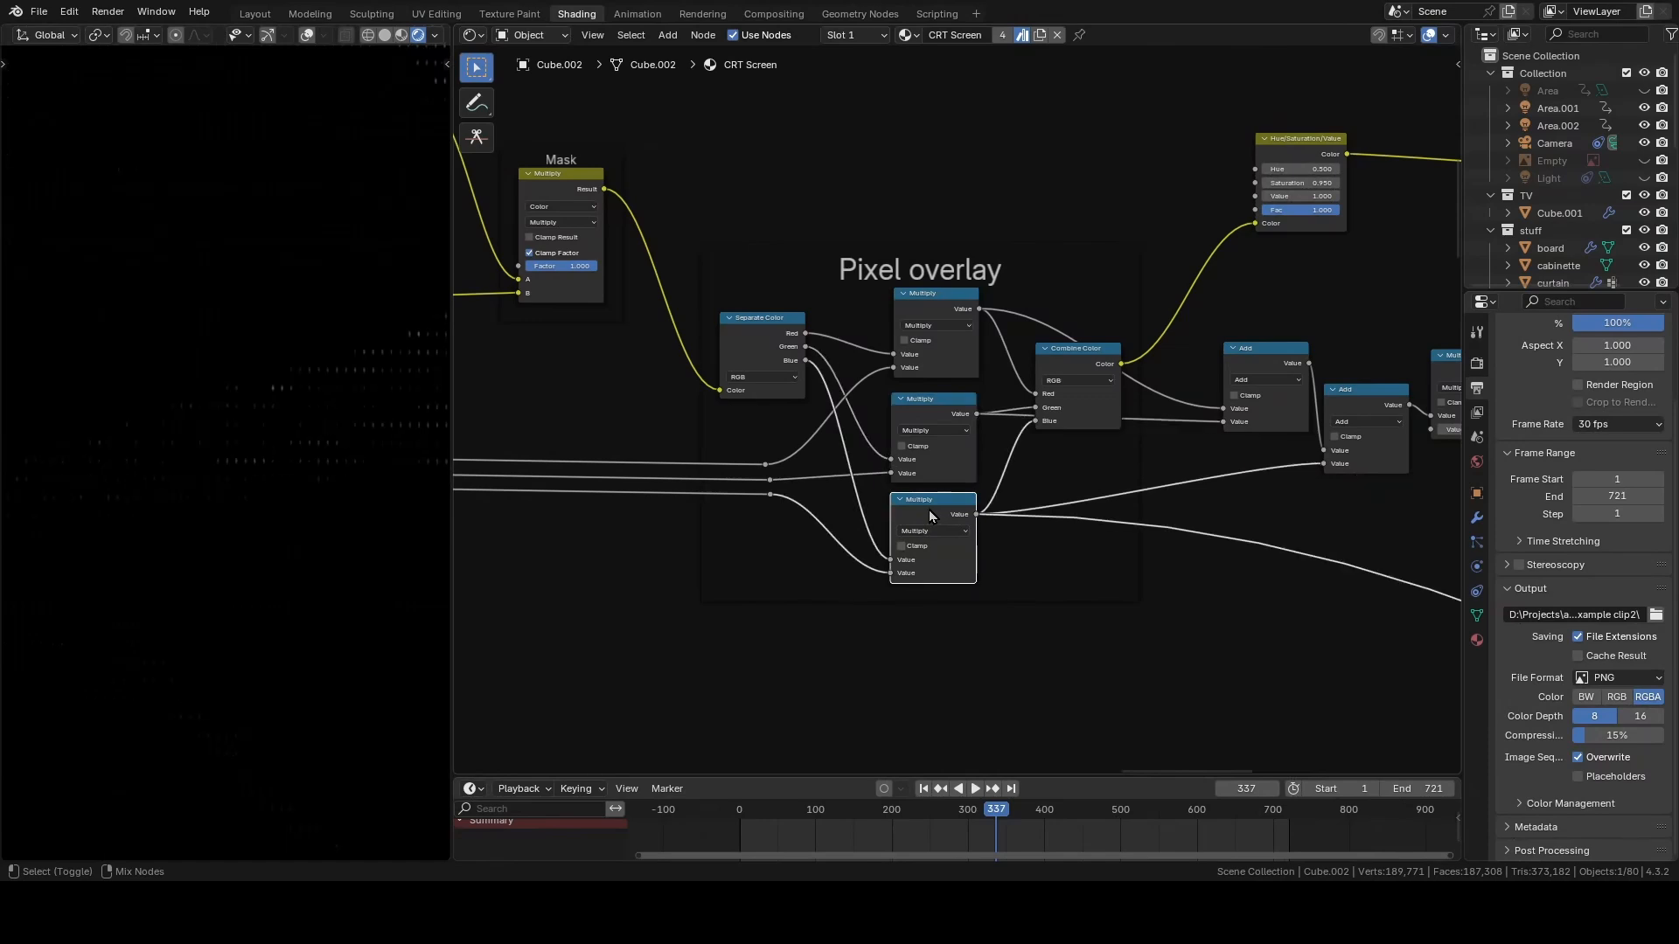
left_click(1100, 362, "ctrl+shift")
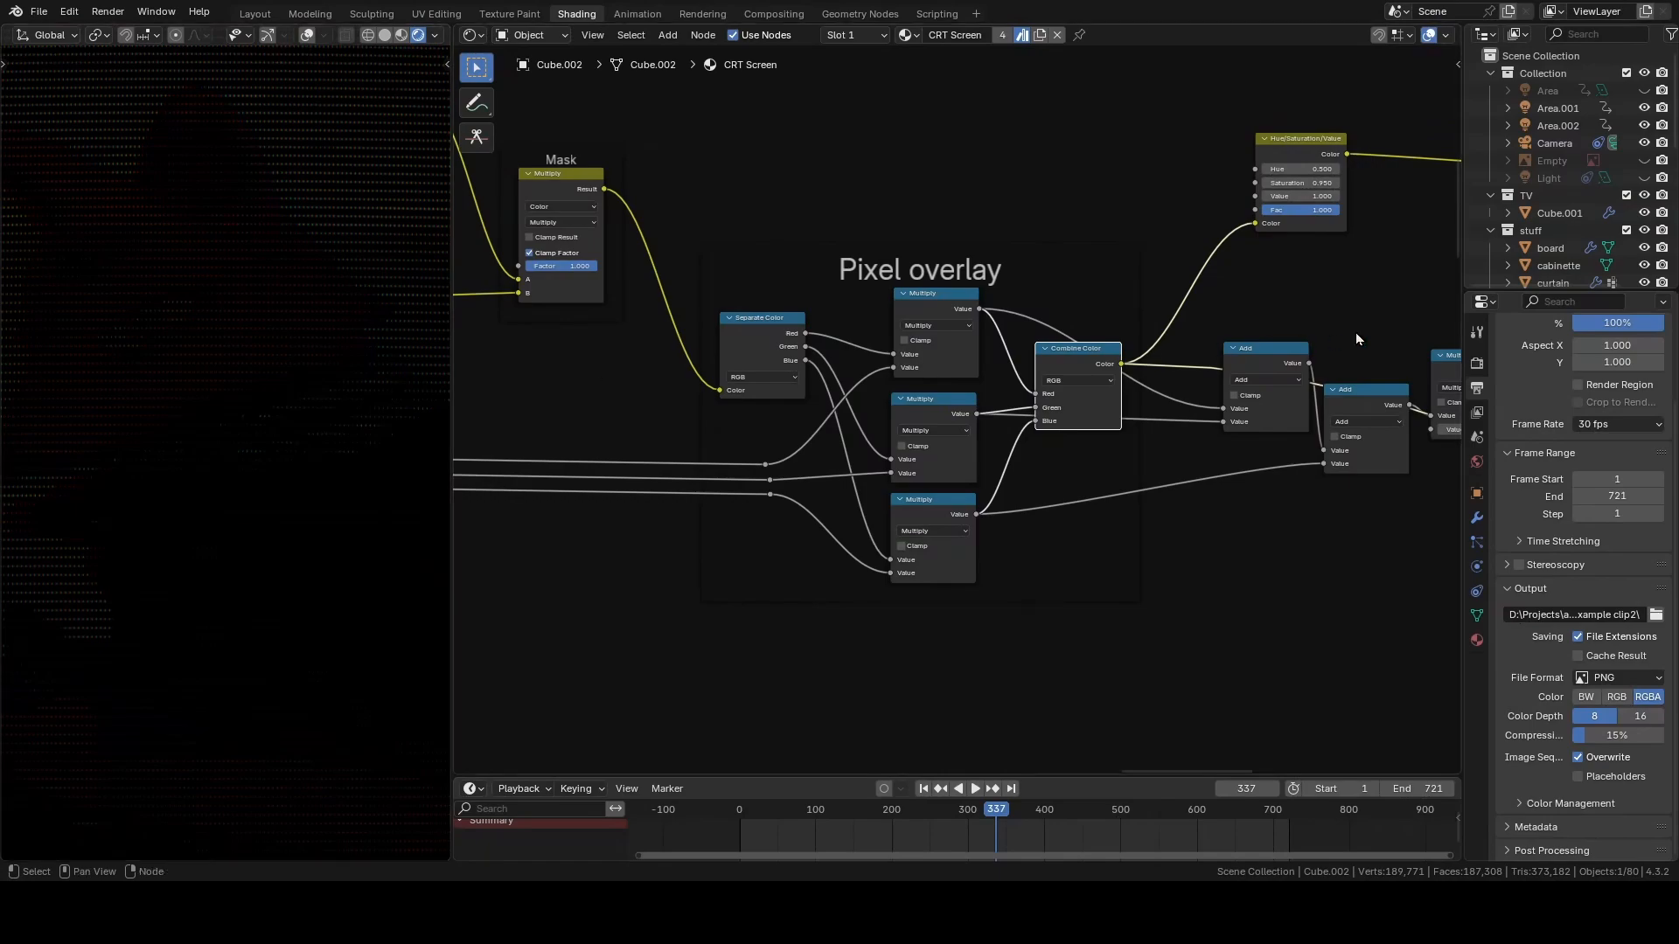
- Preview the Emission output again and examine the RGB pixels on the TV image up close and from a distance
middle_click_drag(1277, 306, 814, 325)
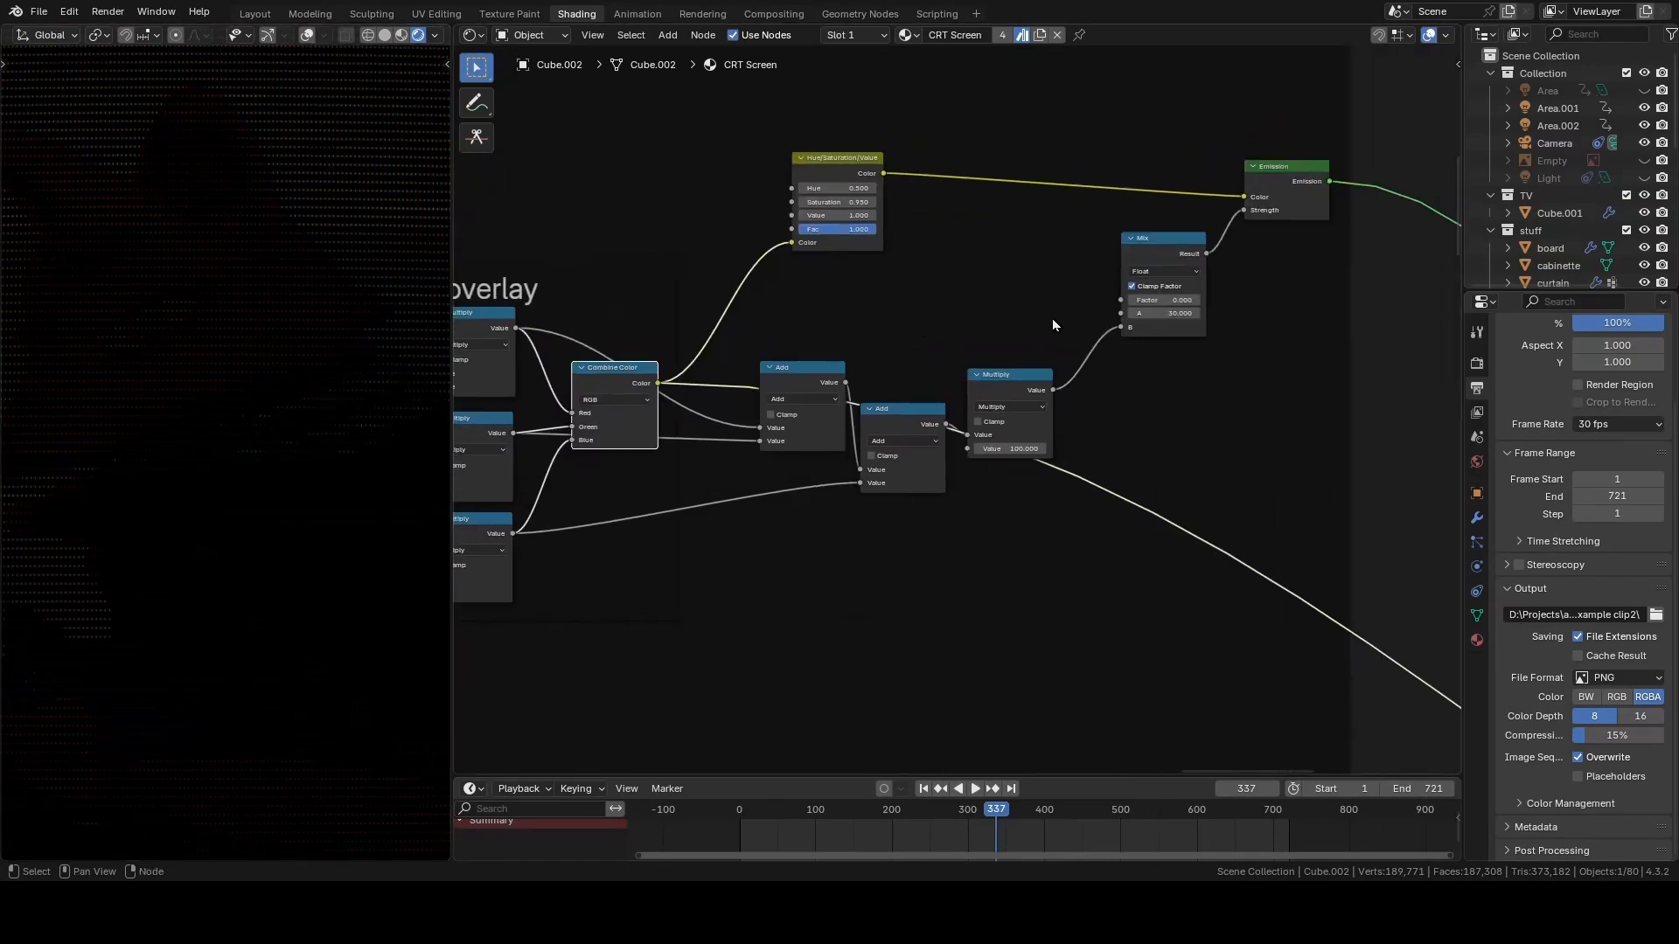
left_click(1294, 191, "ctrl+shift")
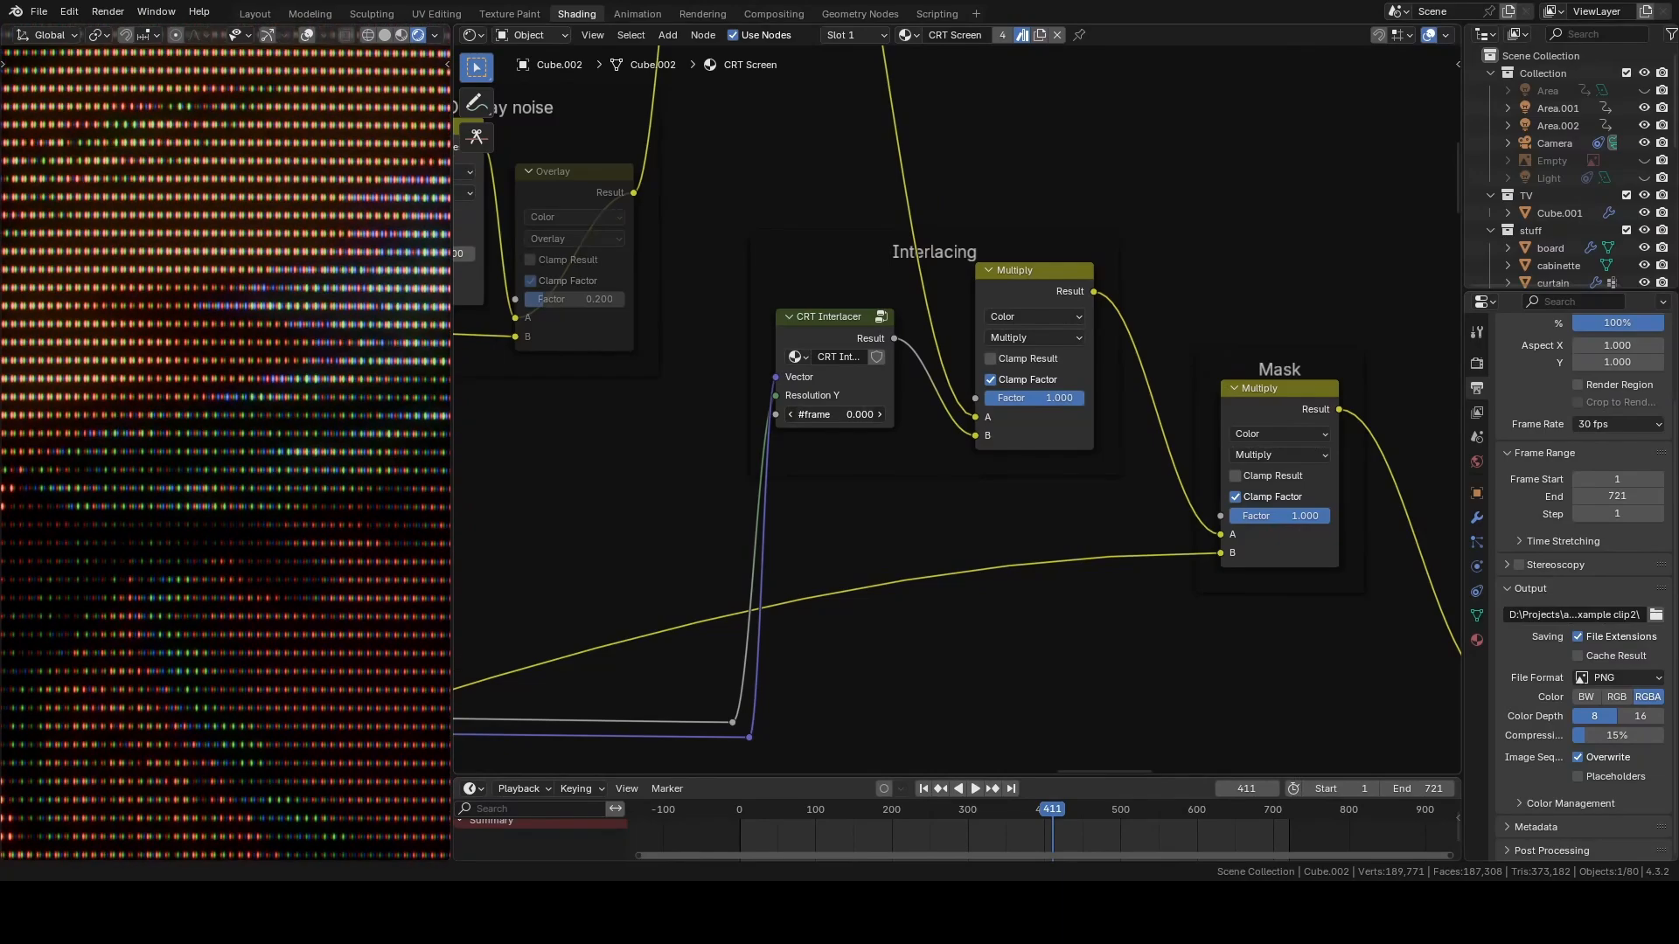
scroll(223, 405, "down", 8)
scroll(229, 407, "up", 4)
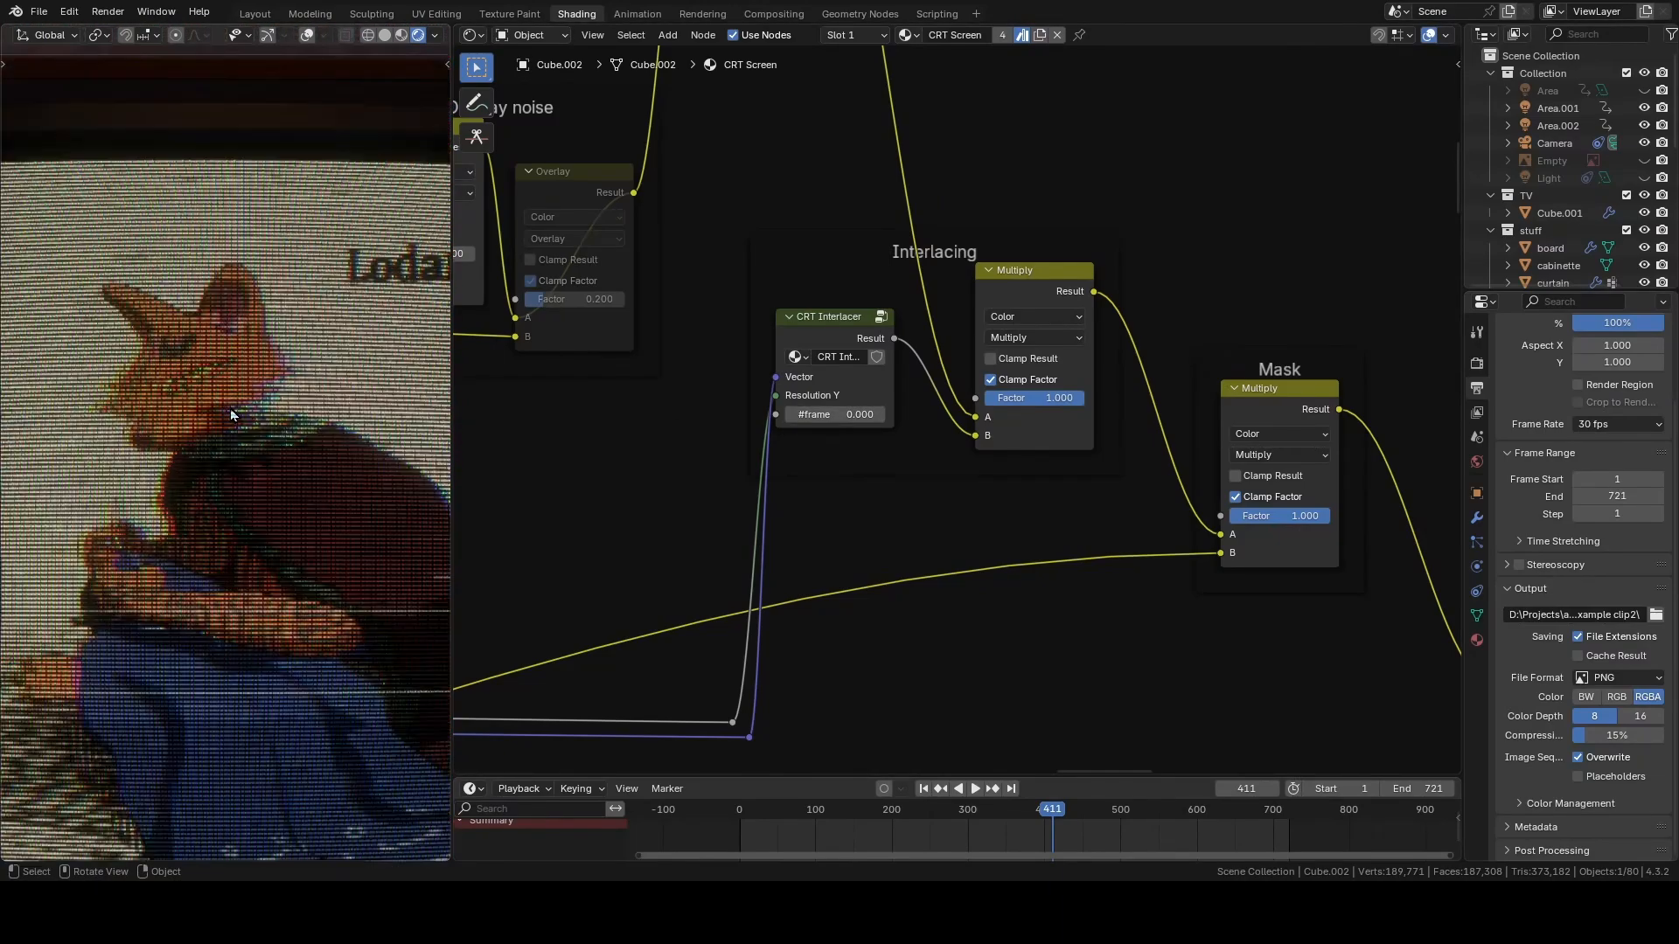
scroll(222, 307, "up", 5)
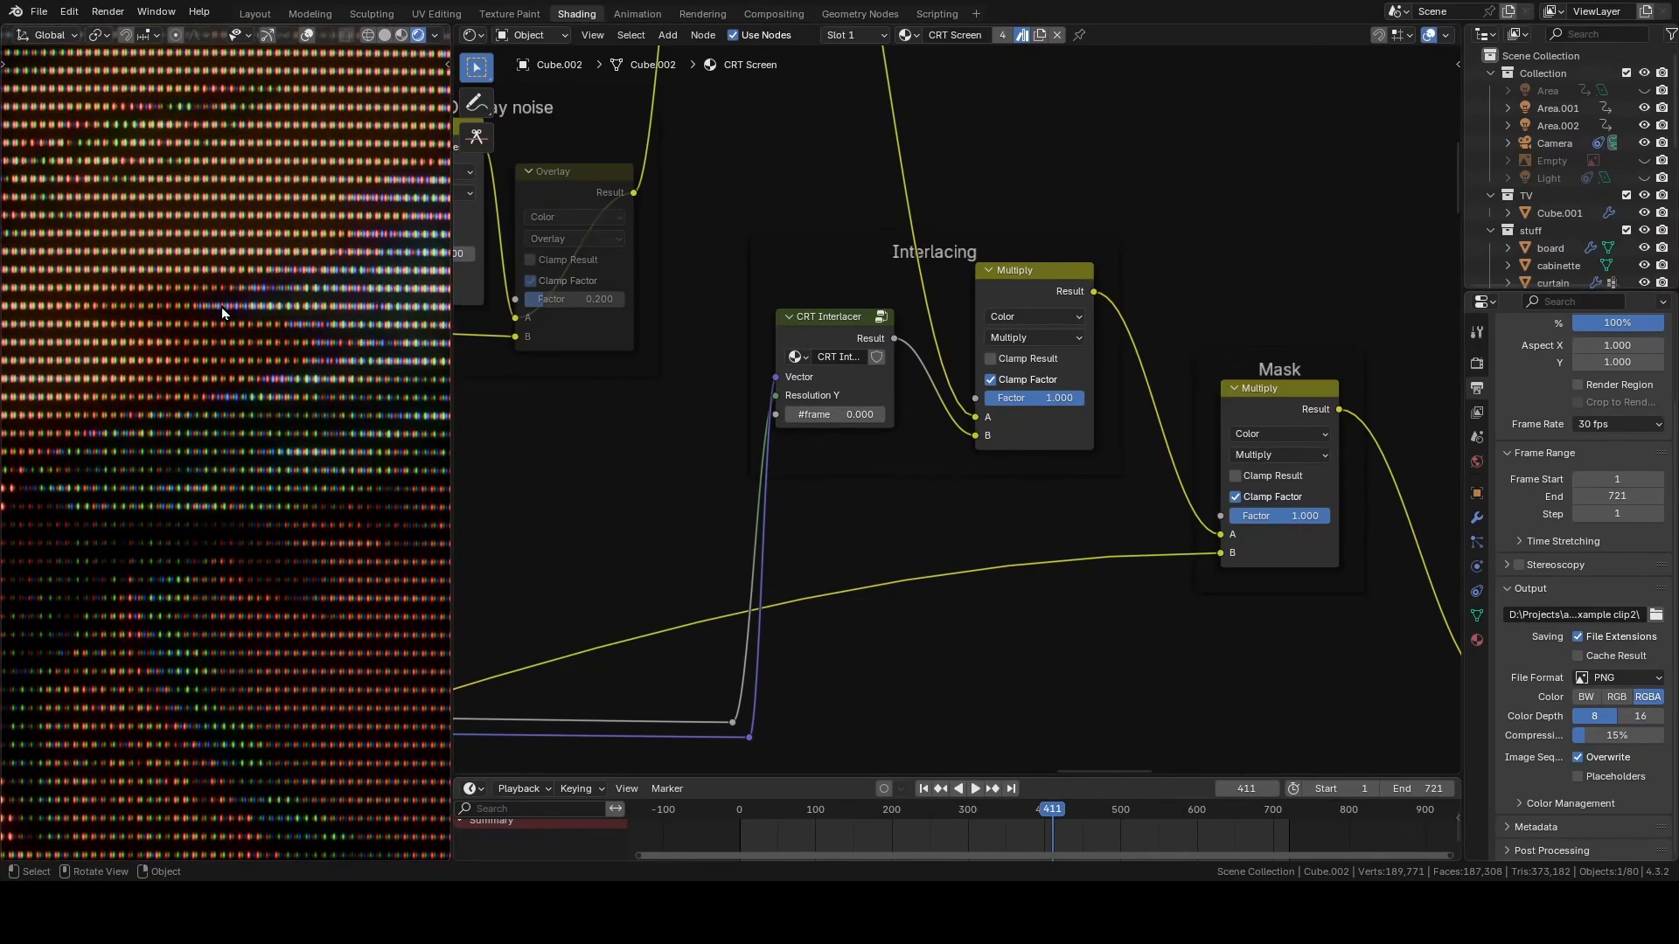
scroll(222, 307, "up", 2)
scroll(223, 311, "down", 7)
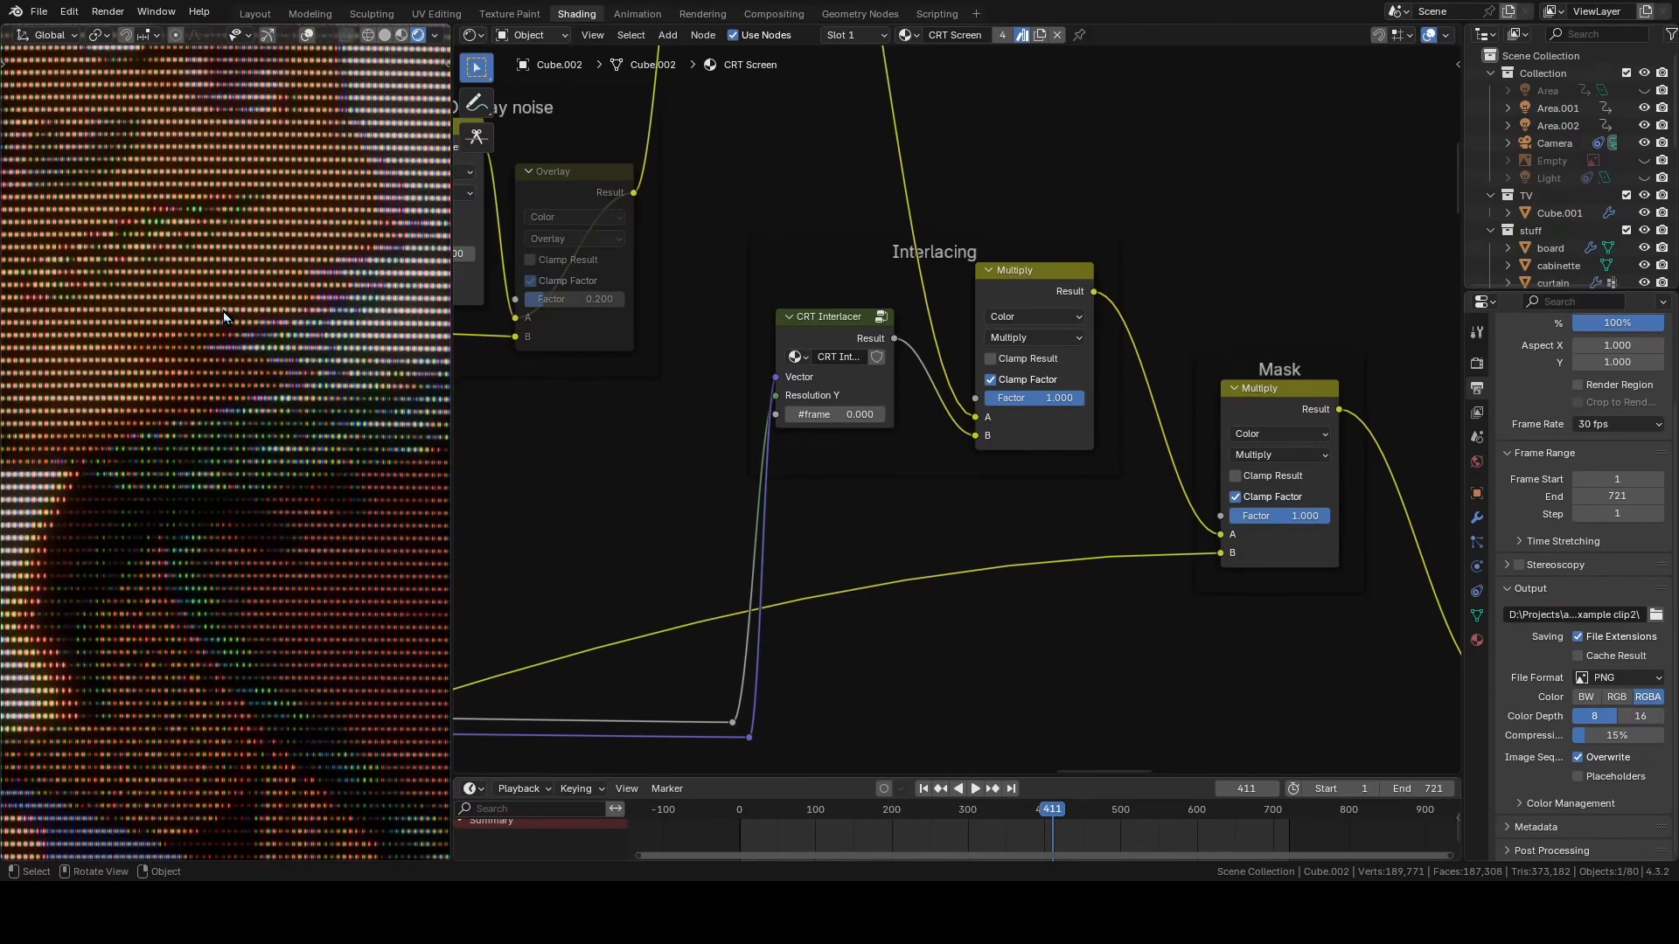
- Play the animation and compare the full shader with the Mask Multiply preview on the TV image at different distances
key("space")
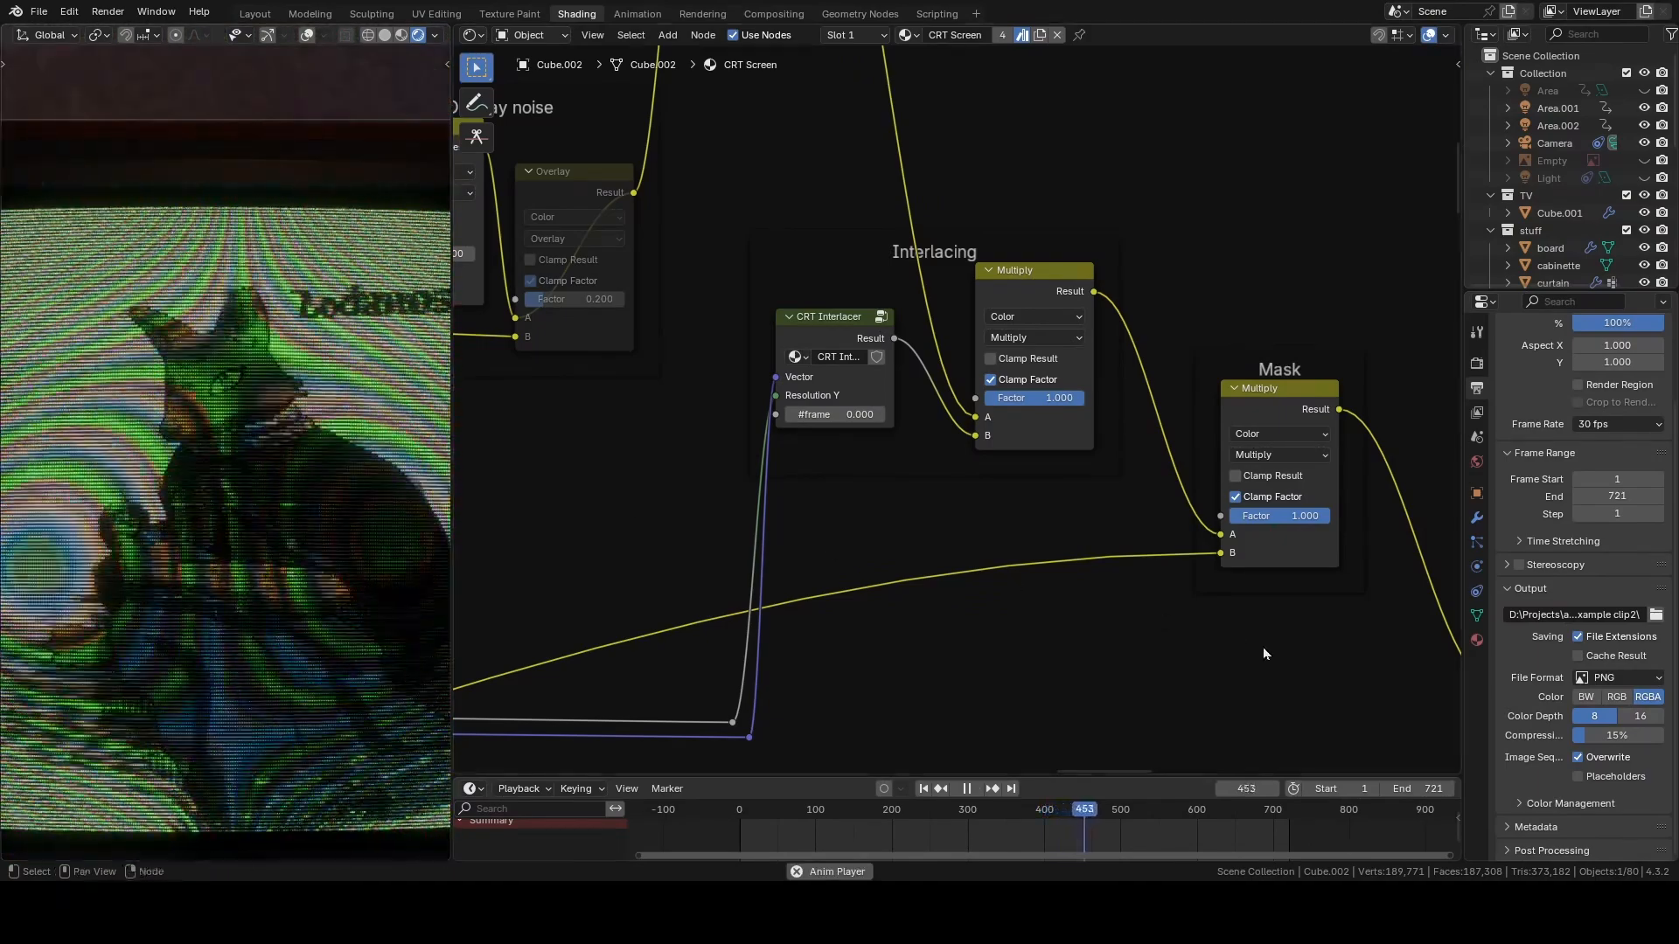
middle_click_drag(1109, 623, 1034, 616)
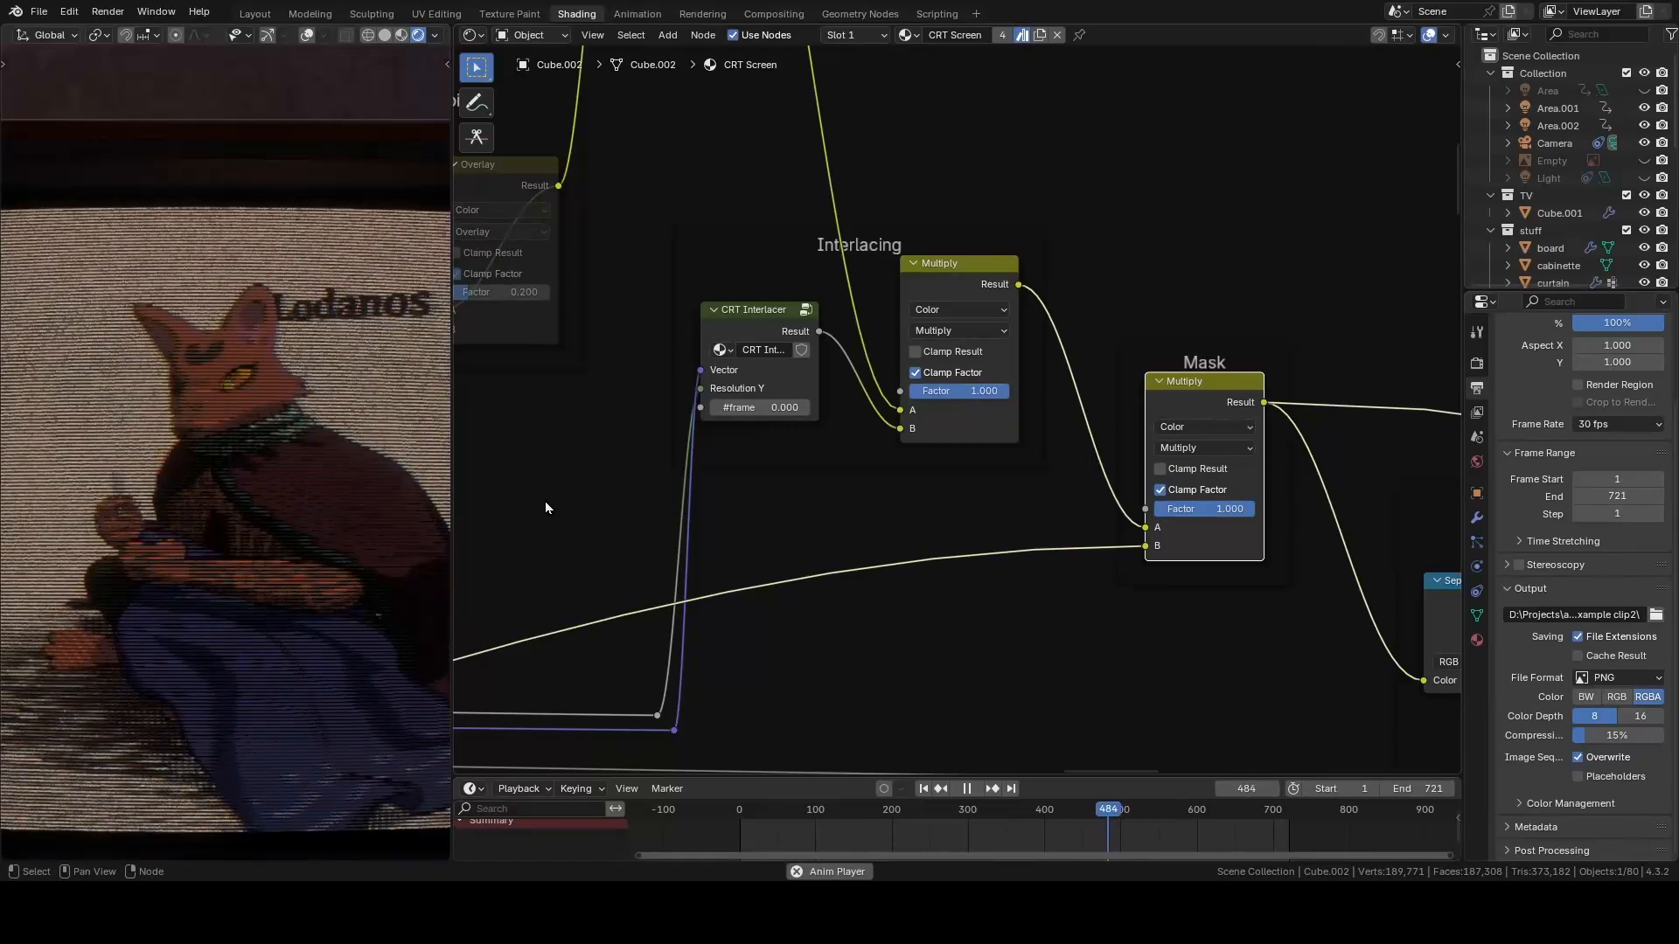
scroll(280, 390, "up", 5)
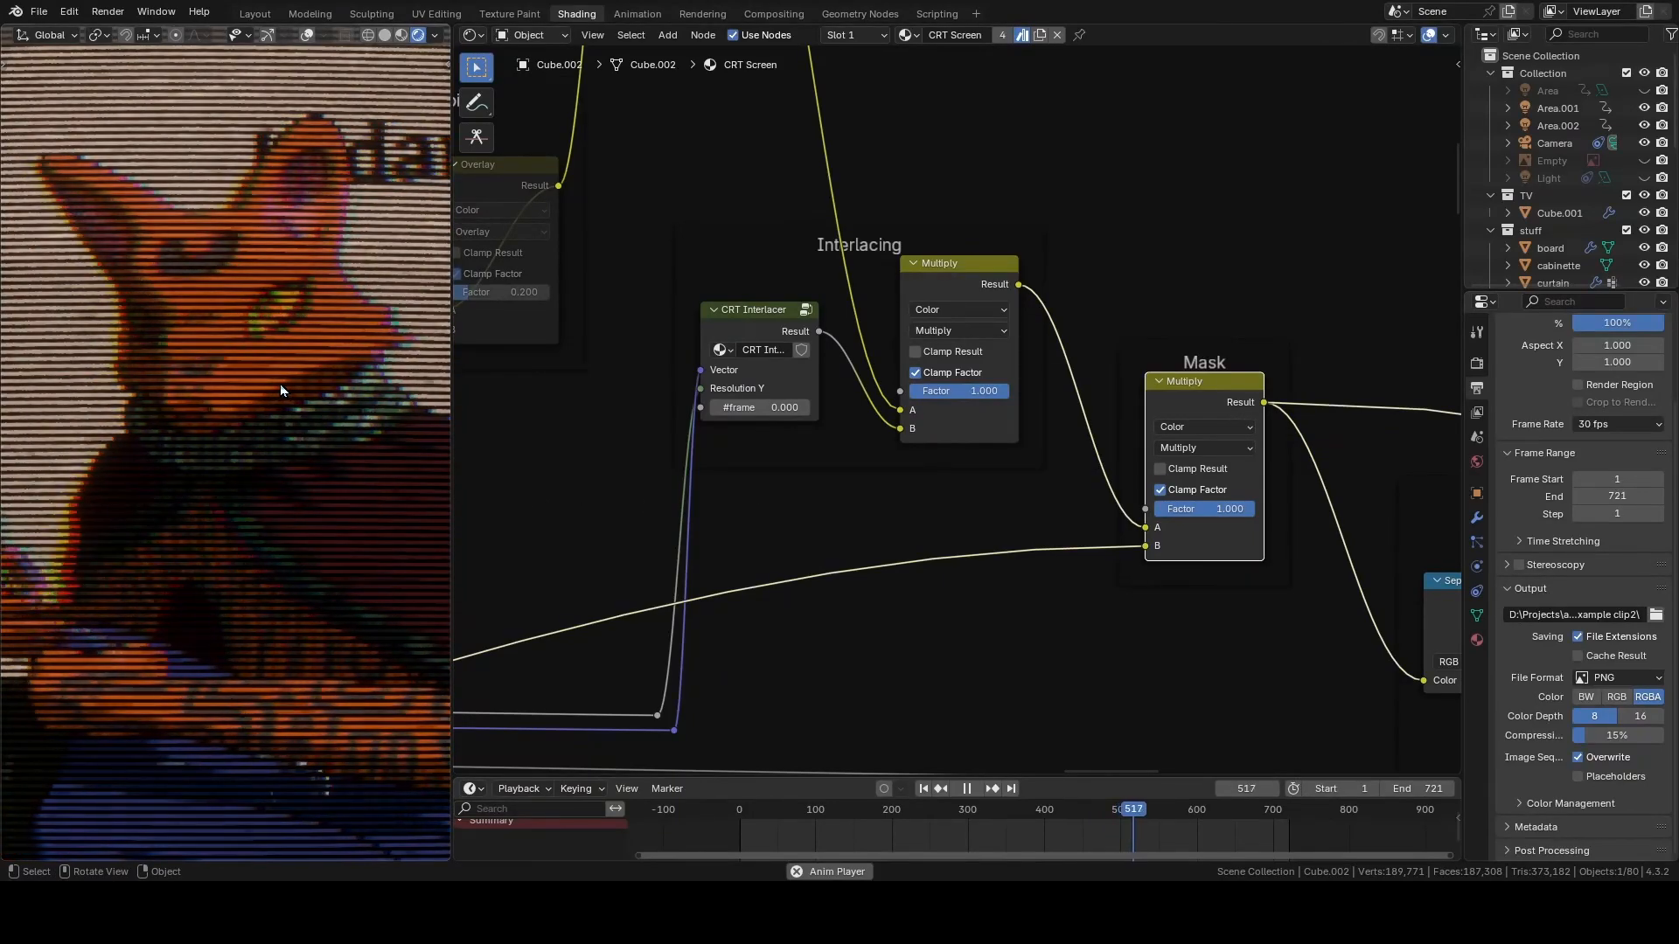
scroll(280, 390, "down", 4)
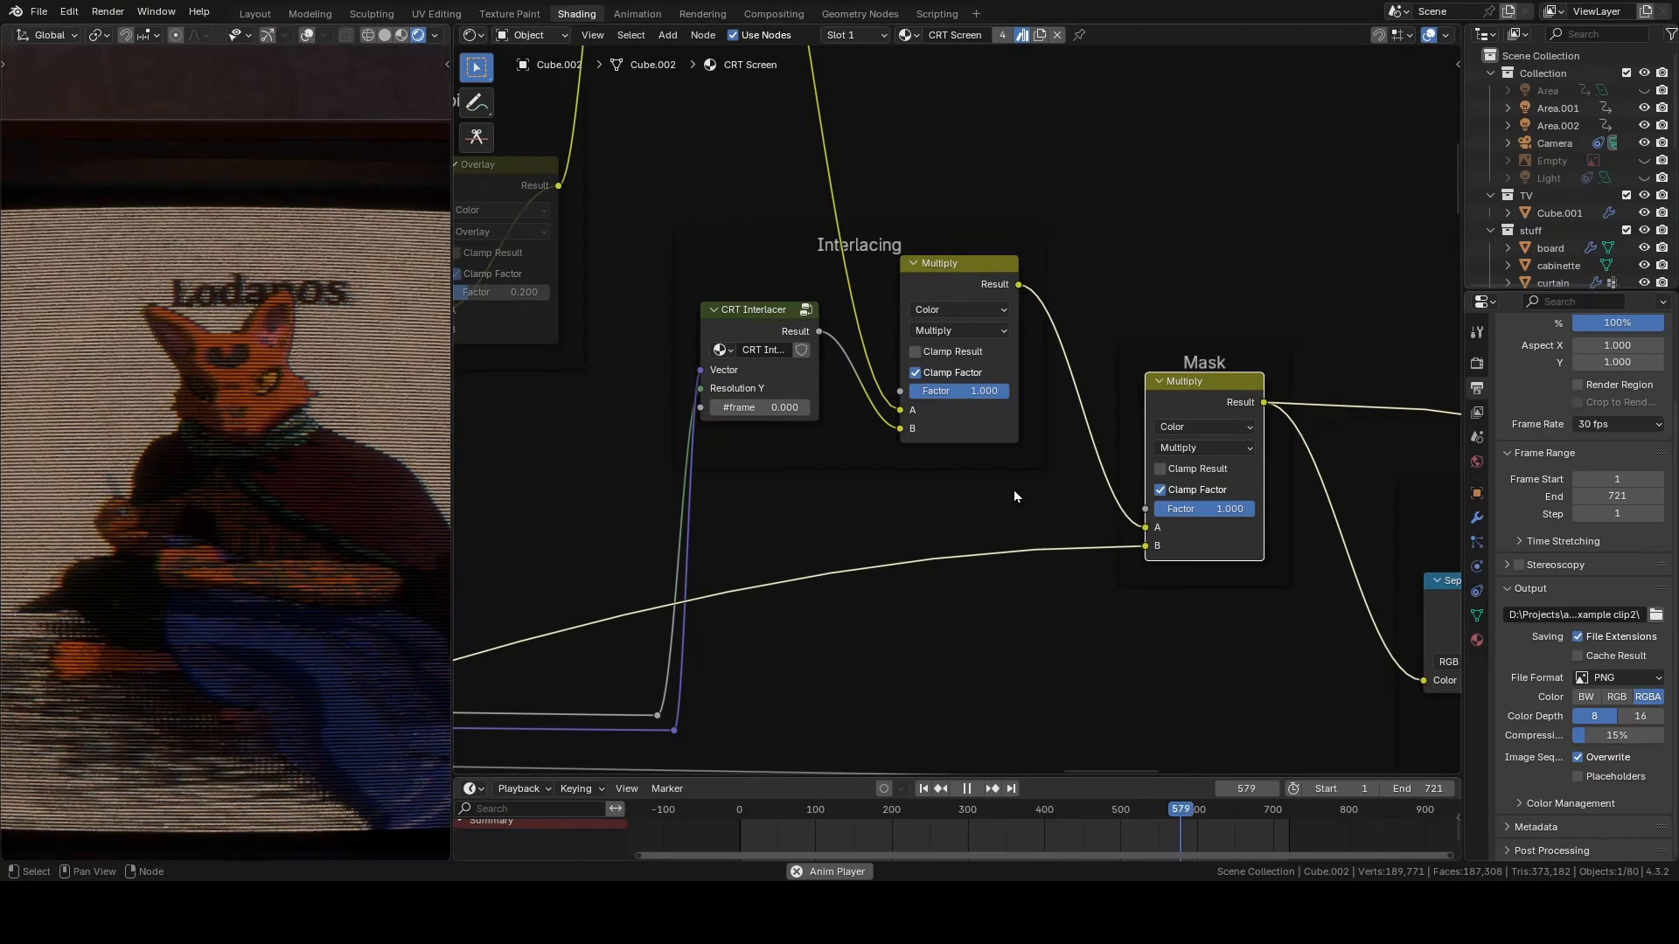
scroll(1004, 495, "down", 3)
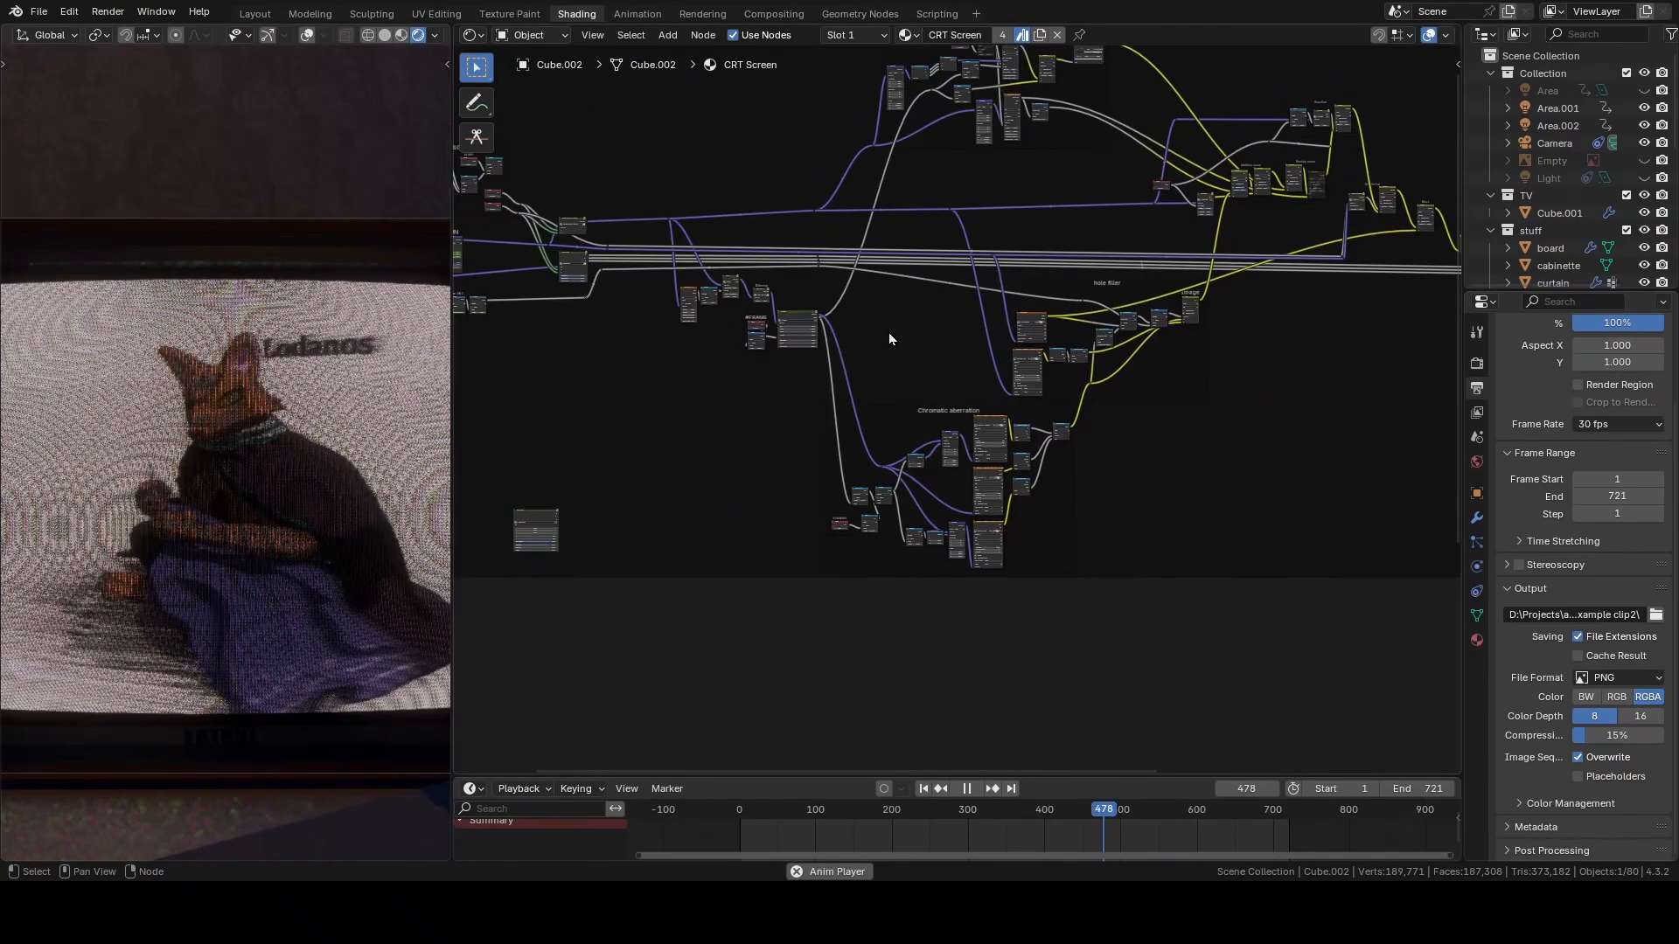
- Survey the CRT Screen node tree and highlight the two framed effect groups just before the final mixing nodes, one after the other
scroll(895, 448, "down", 4)
middle_click_drag(921, 432, 878, 438)
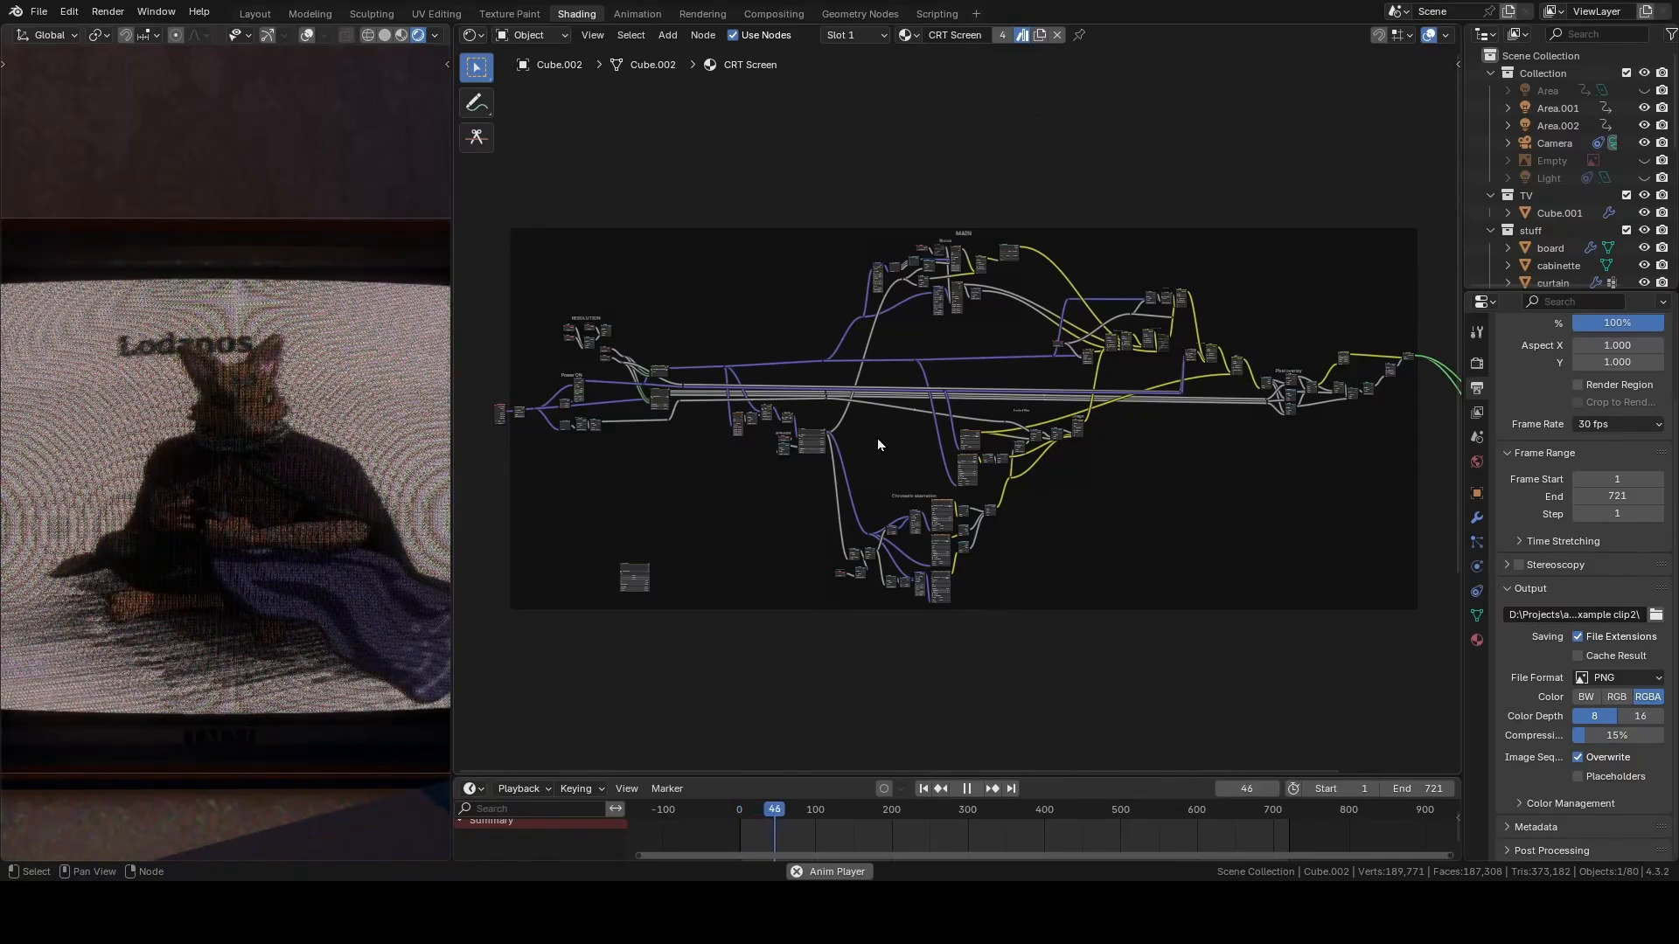
scroll(811, 496, "up", 9)
middle_click_drag(815, 495, 787, 429)
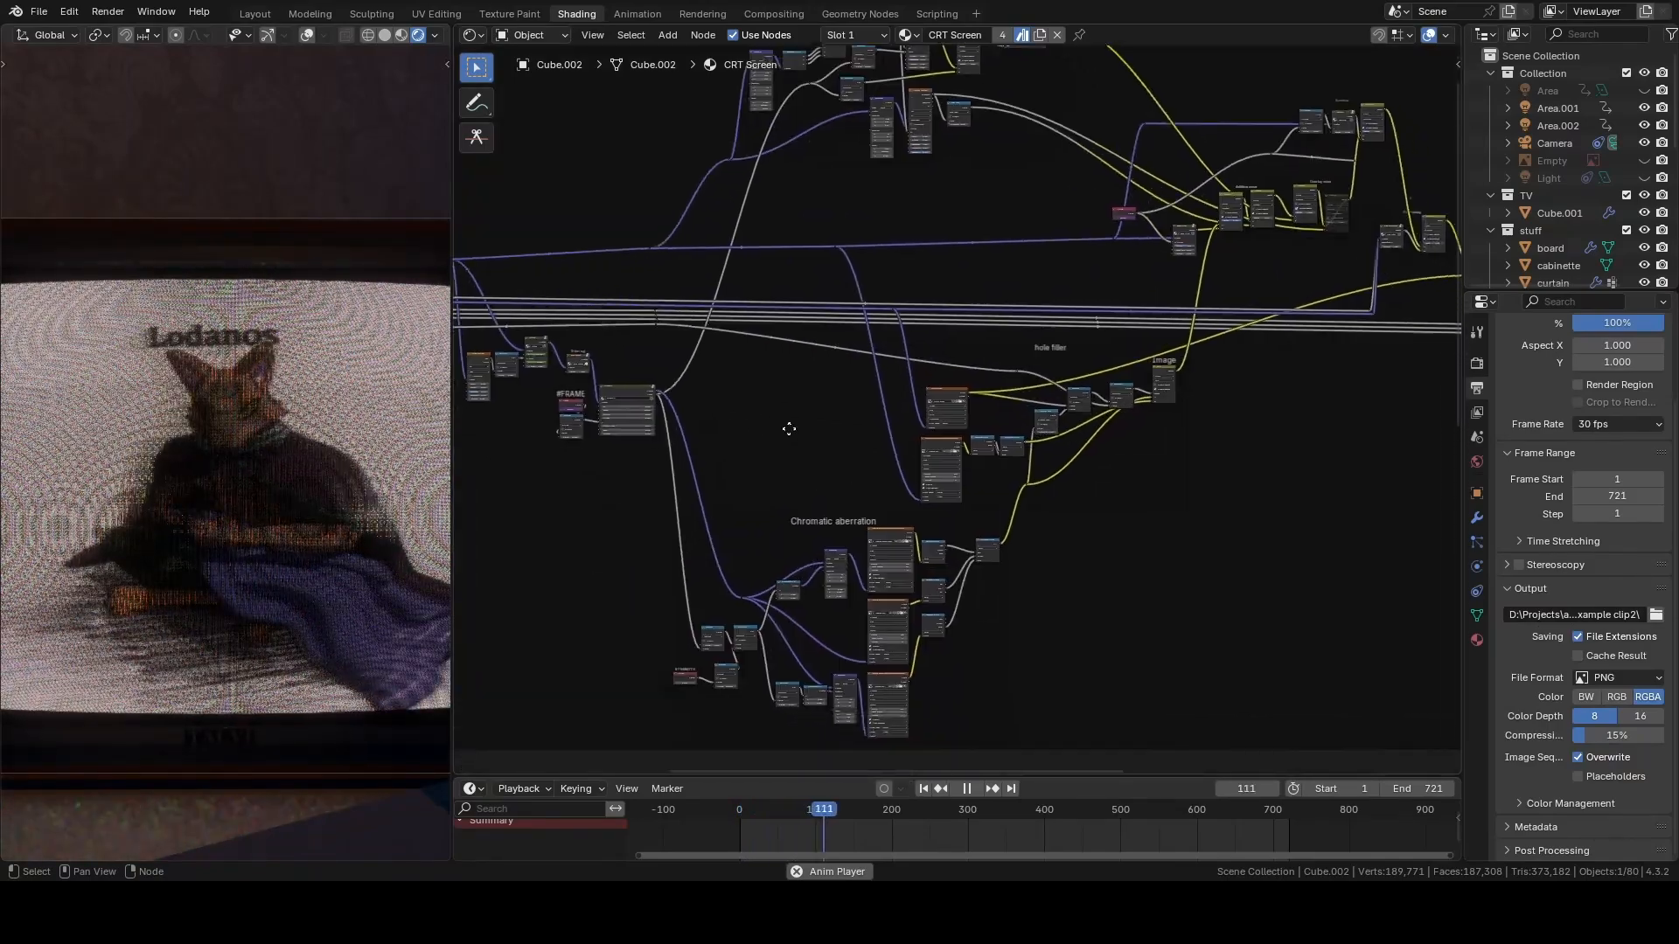
scroll(792, 429, "up", 2)
middle_click_drag(1456, 182, 1245, 299)
left_click(1299, 288)
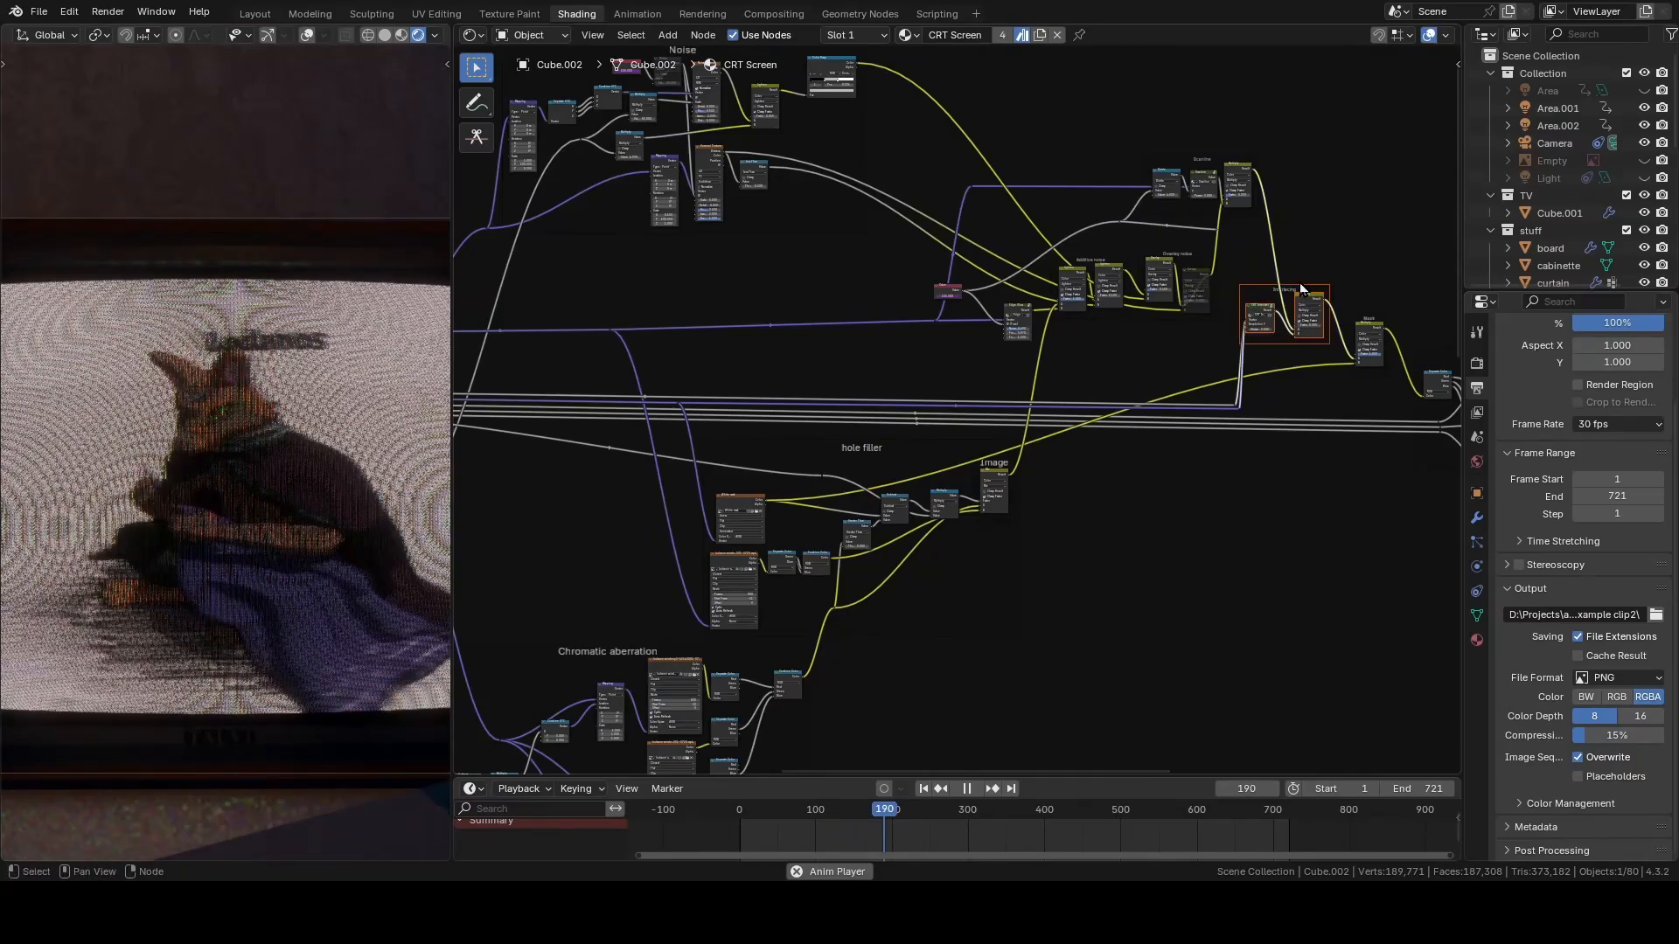
left_click_drag(1306, 172, 1058, 250)
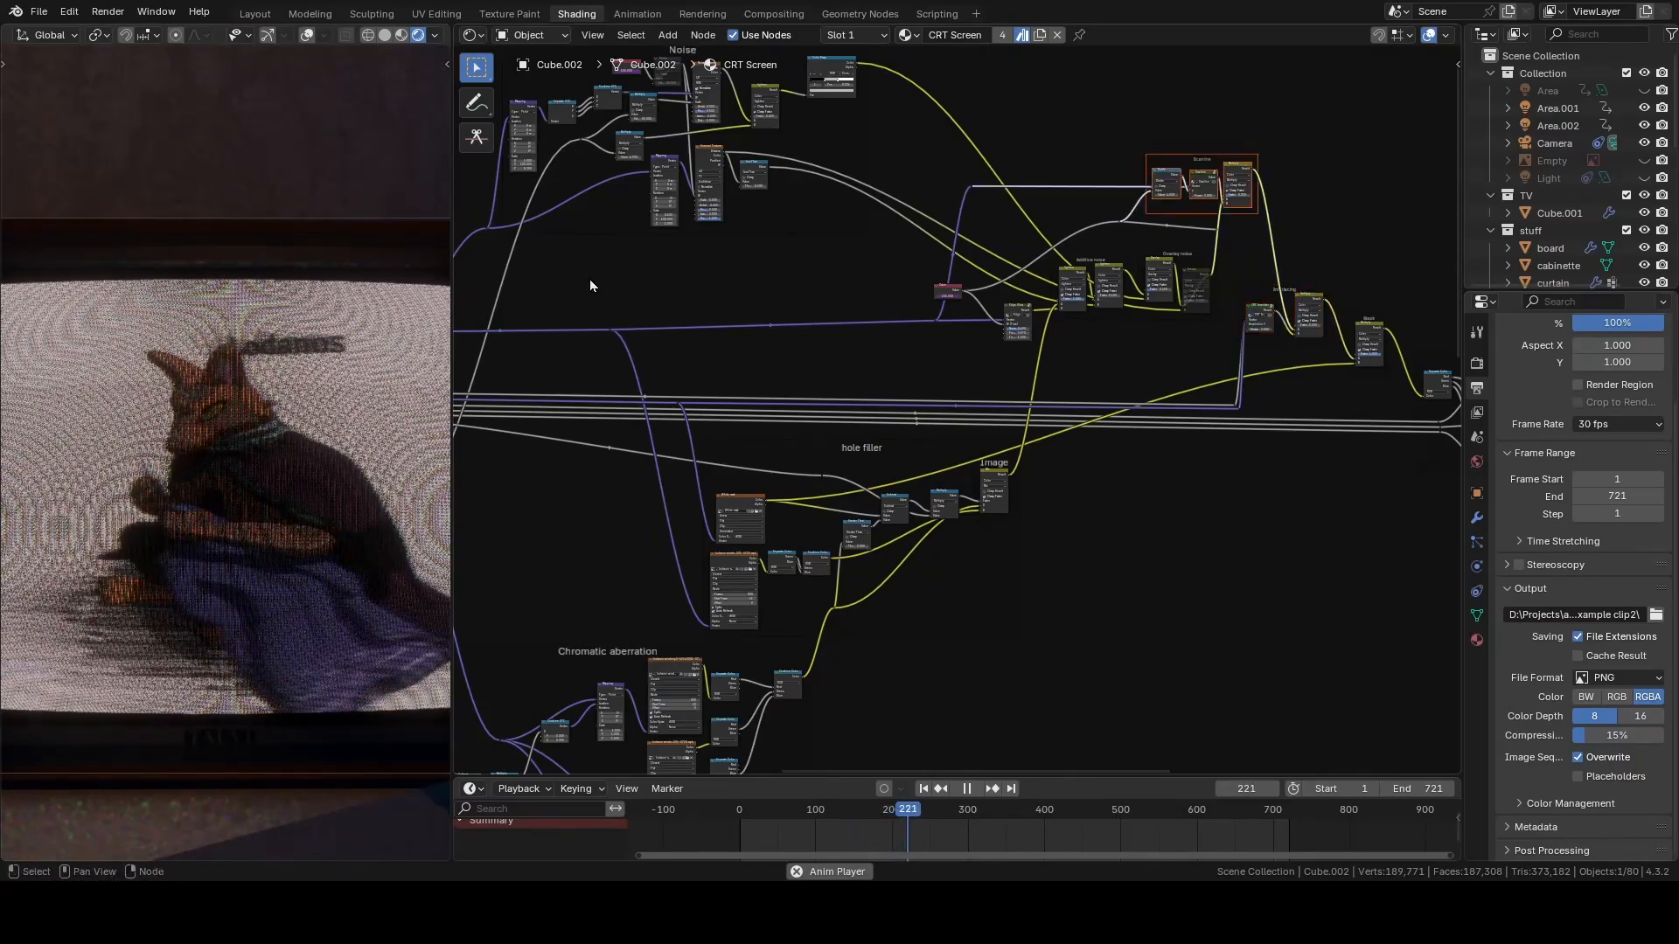
- Set the RGB Pixel V2 node's Softness to 0 and check the pixel edges on the TV image up close
middle_click_drag(590, 280, 1204, 156)
left_click_drag(610, 285, 603, 289)
middle_click_drag(734, 394, 745, 390)
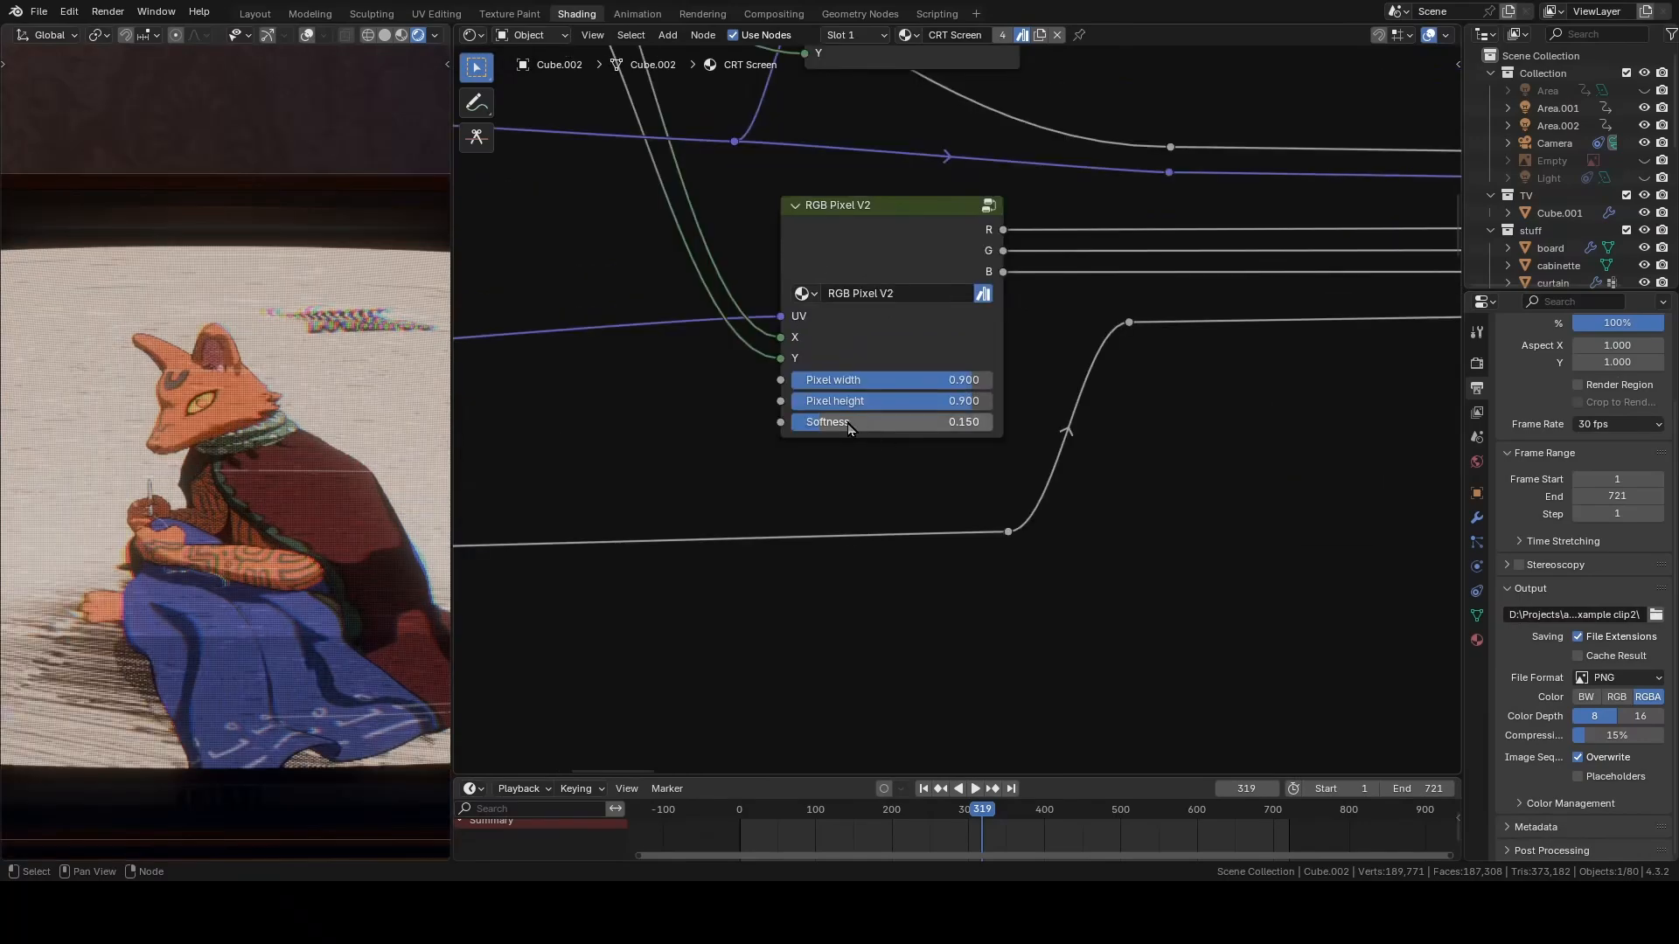
left_click_drag(847, 423, 792, 423)
scroll(280, 389, "up", 12)
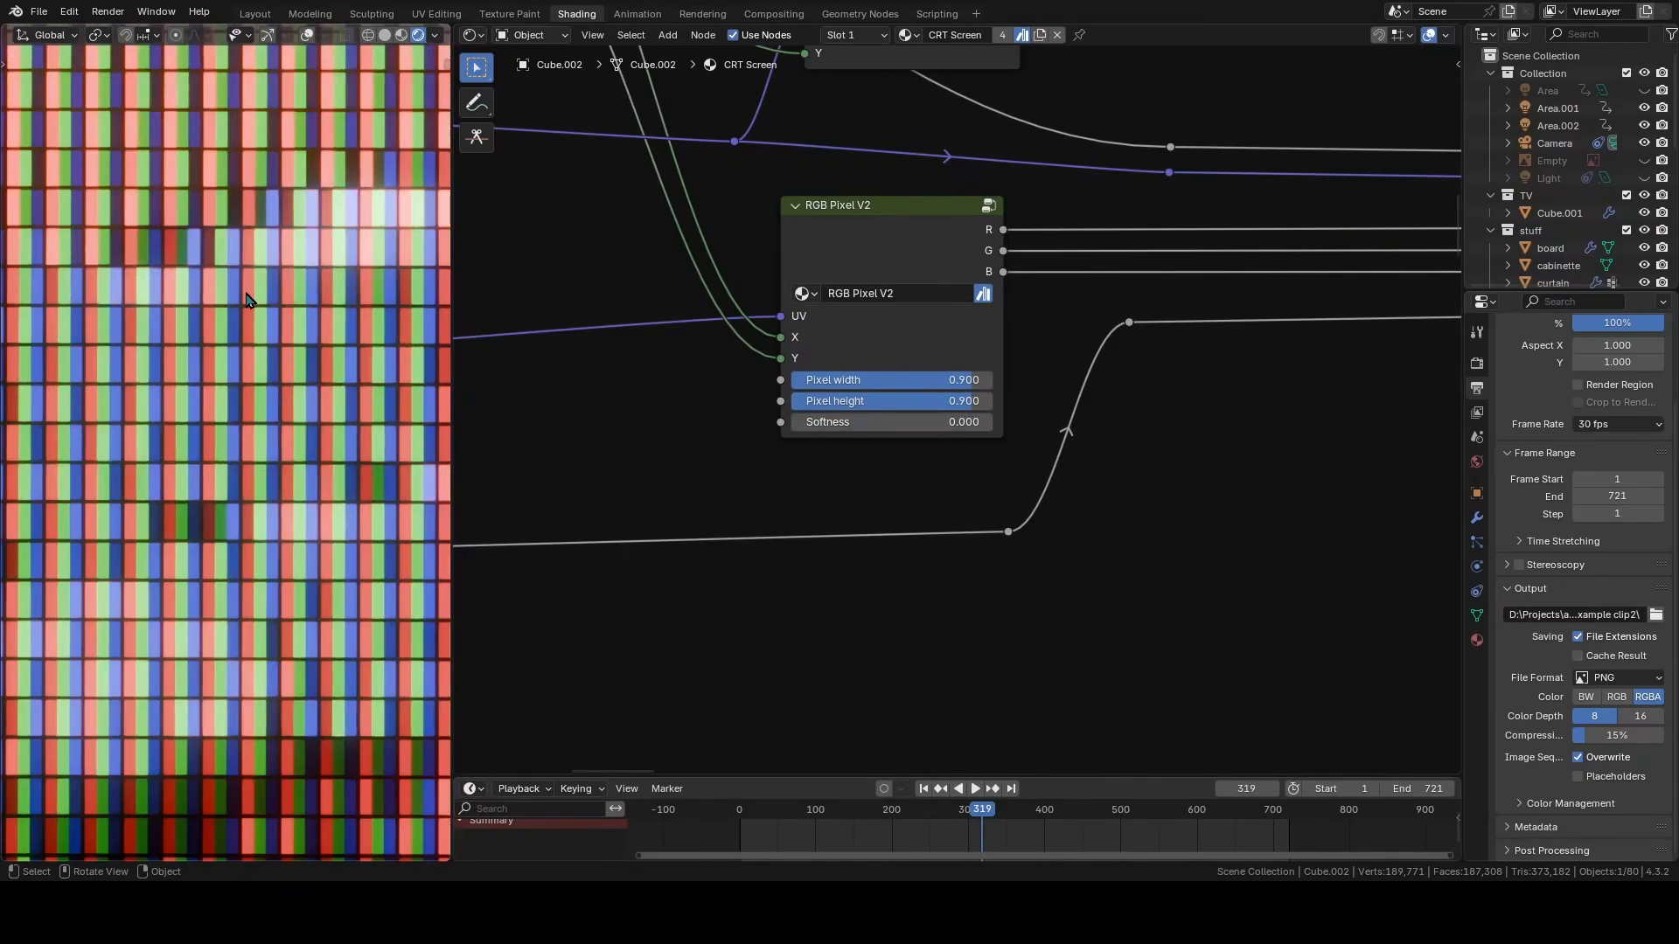
scroll(267, 380, "down", 14)
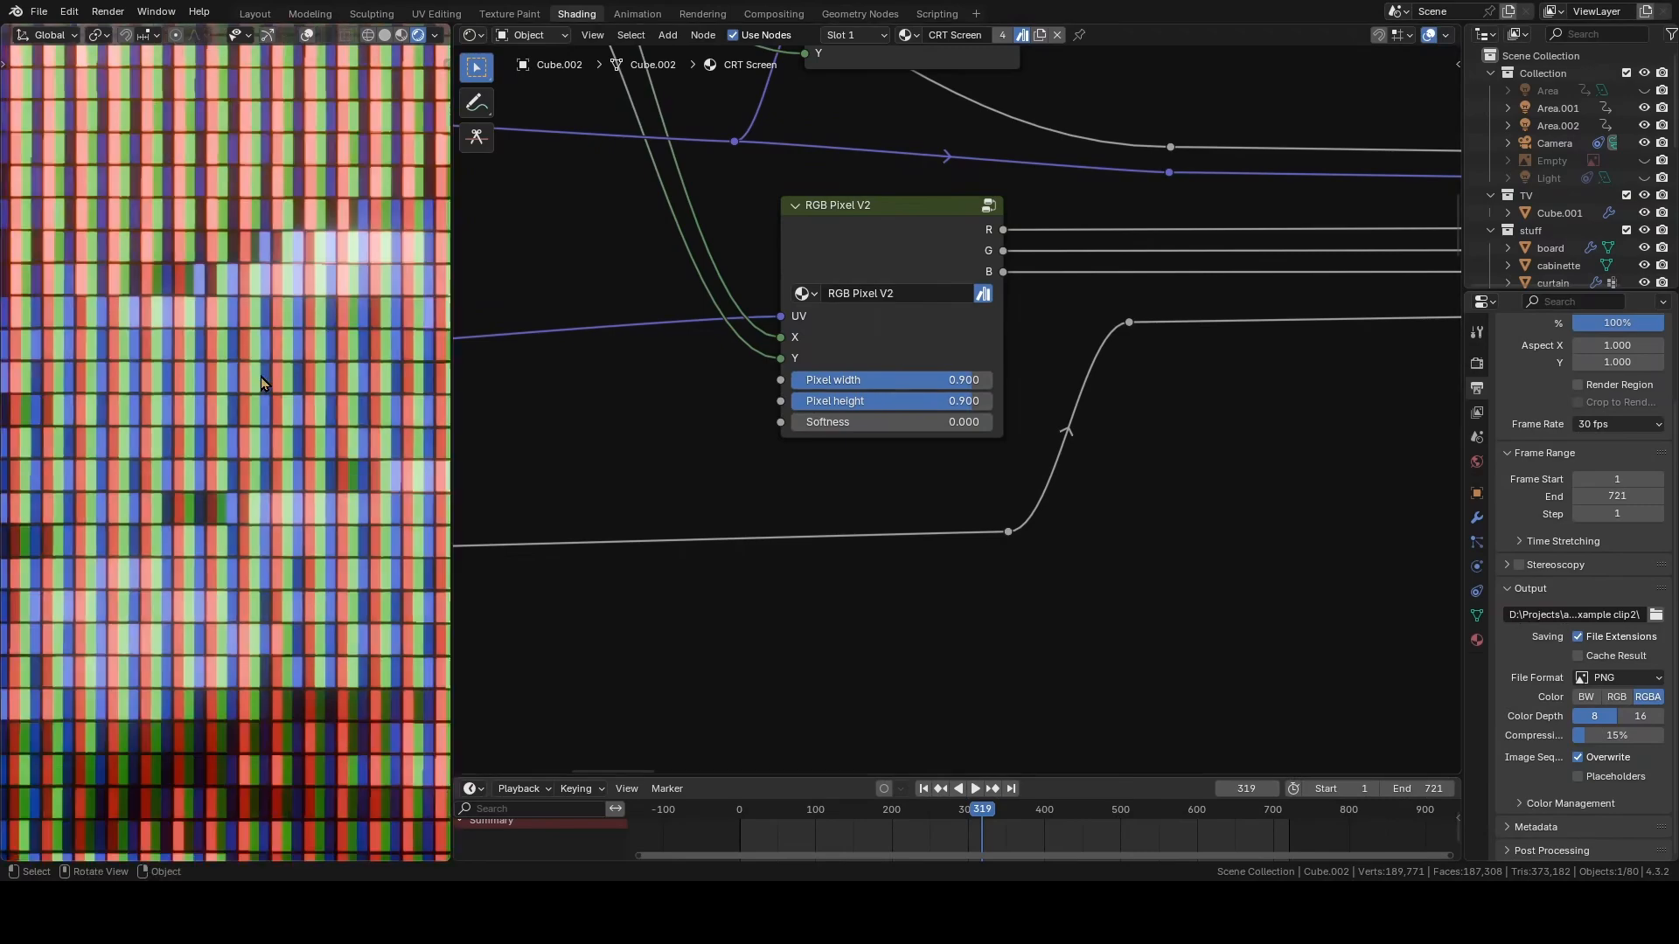
scroll(300, 386, "up", 2)
- Set the RGB Pixel V2 node's Pixel width and Pixel height to 0.8 and its Softness to 0.15
left_click_drag(922, 380, 922, 380)
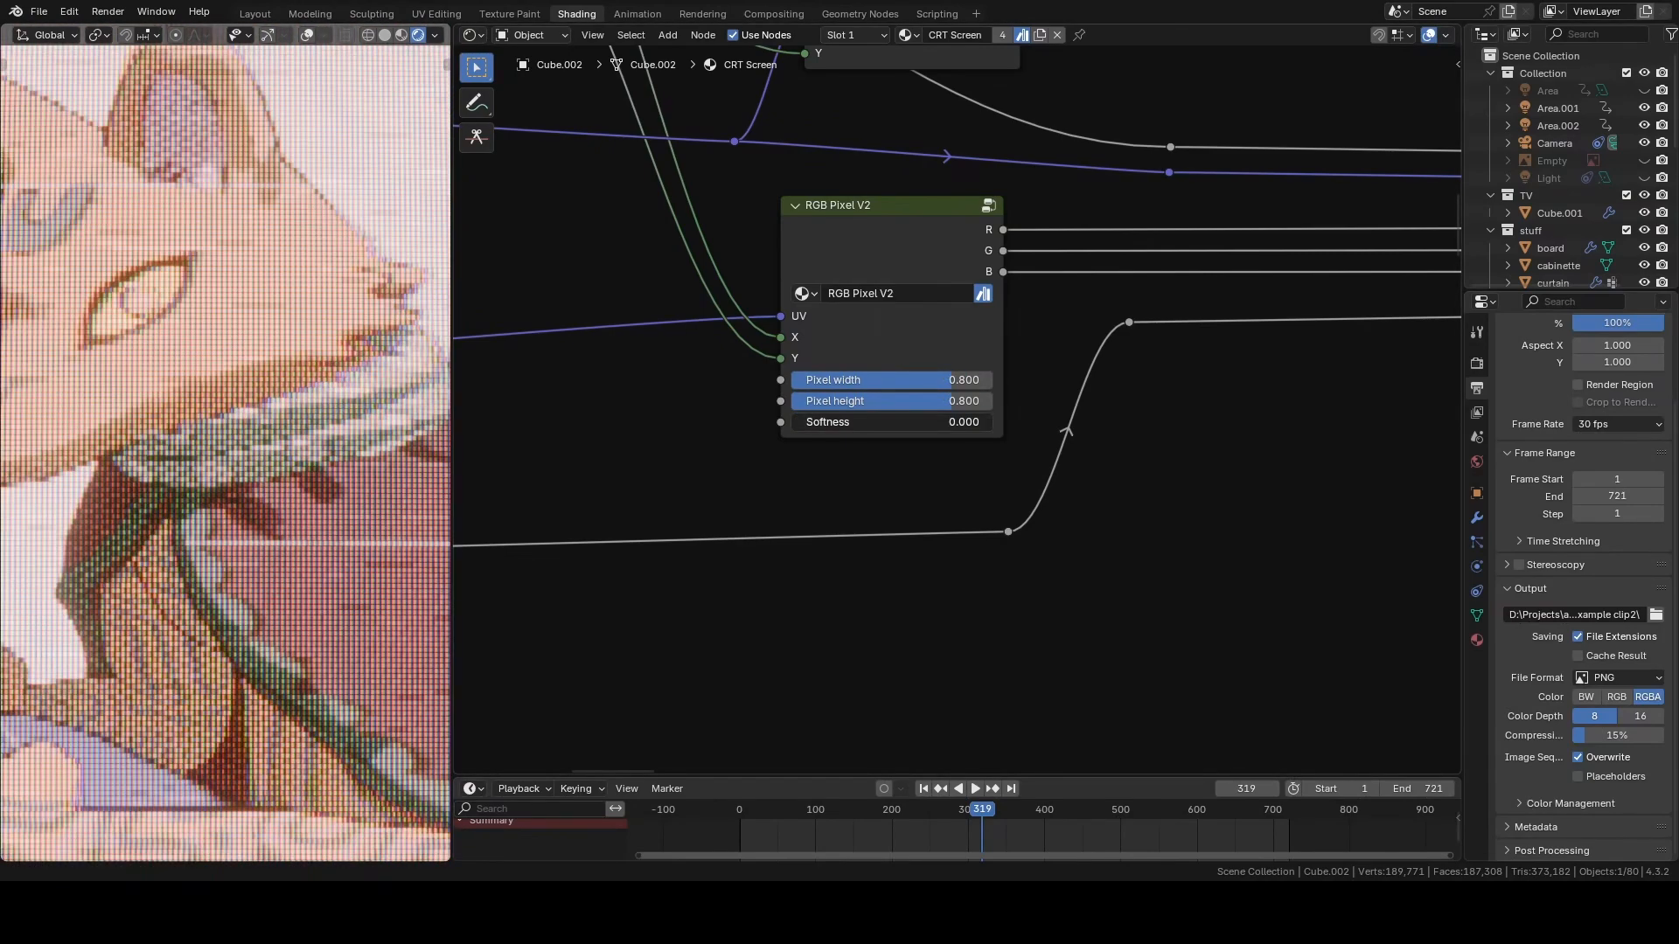
left_click_drag(891, 422, 931, 423, "ctrl")
left_click(847, 421)
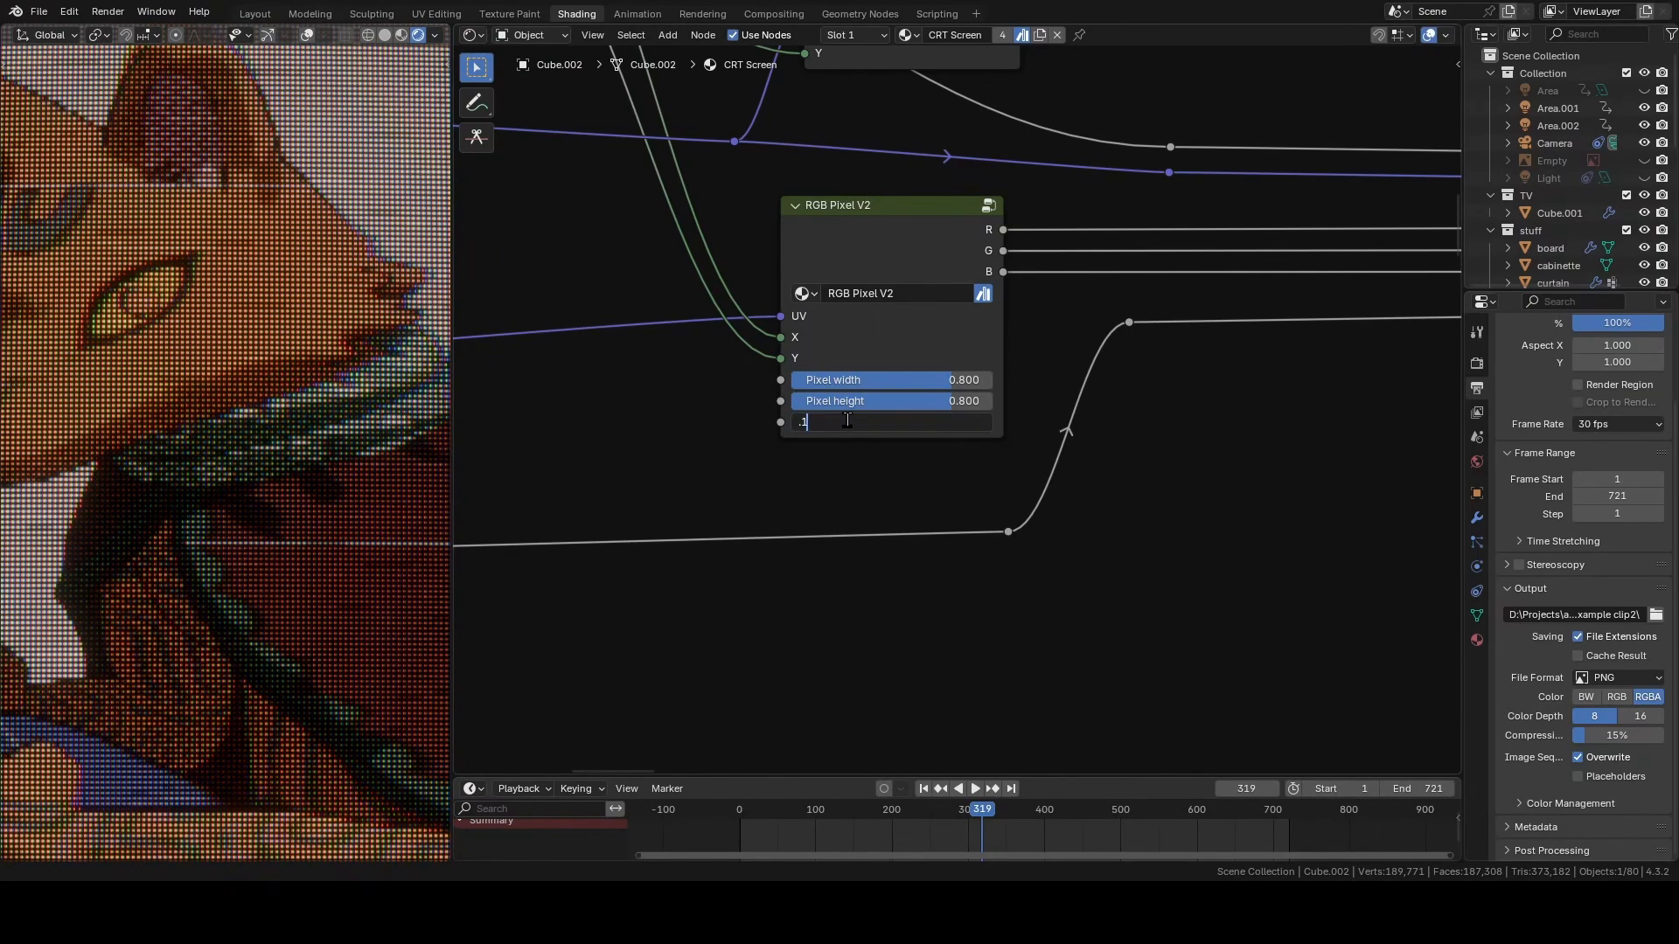
type(".145")
key("BackSpace")
key("BackSpace")
type("5")
key("Return")
- Examine the softened RGB pixels on the TV image up close and from a distance, then return to the node tree overview
scroll(266, 290, "up", 4)
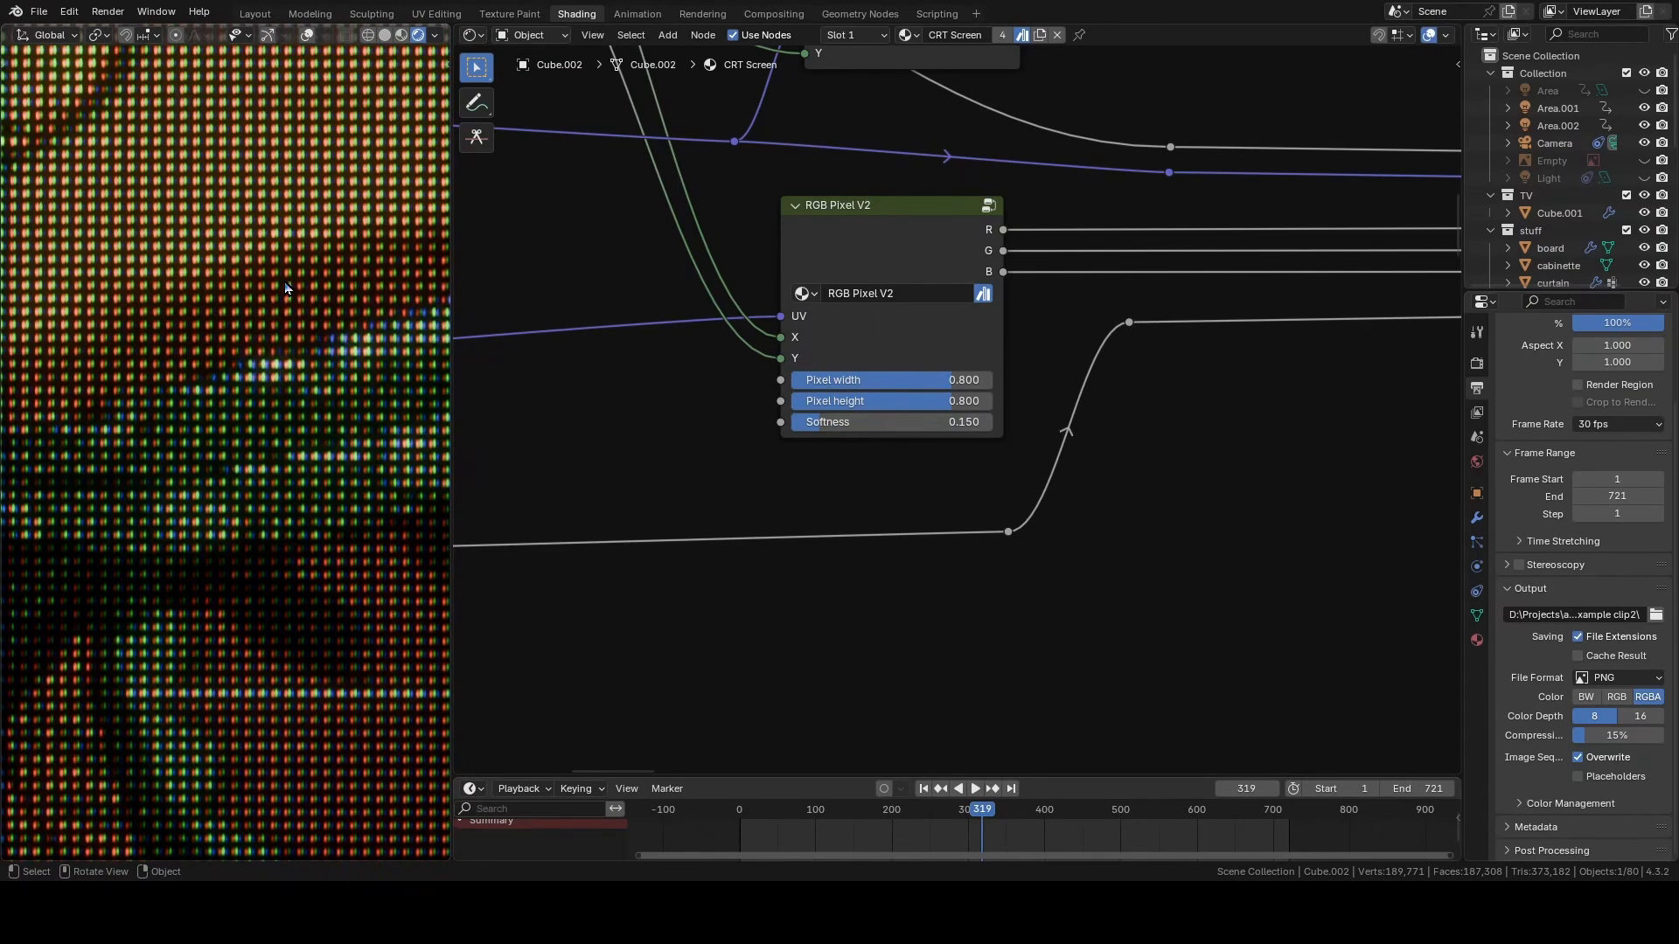
scroll(269, 292, "up", 4)
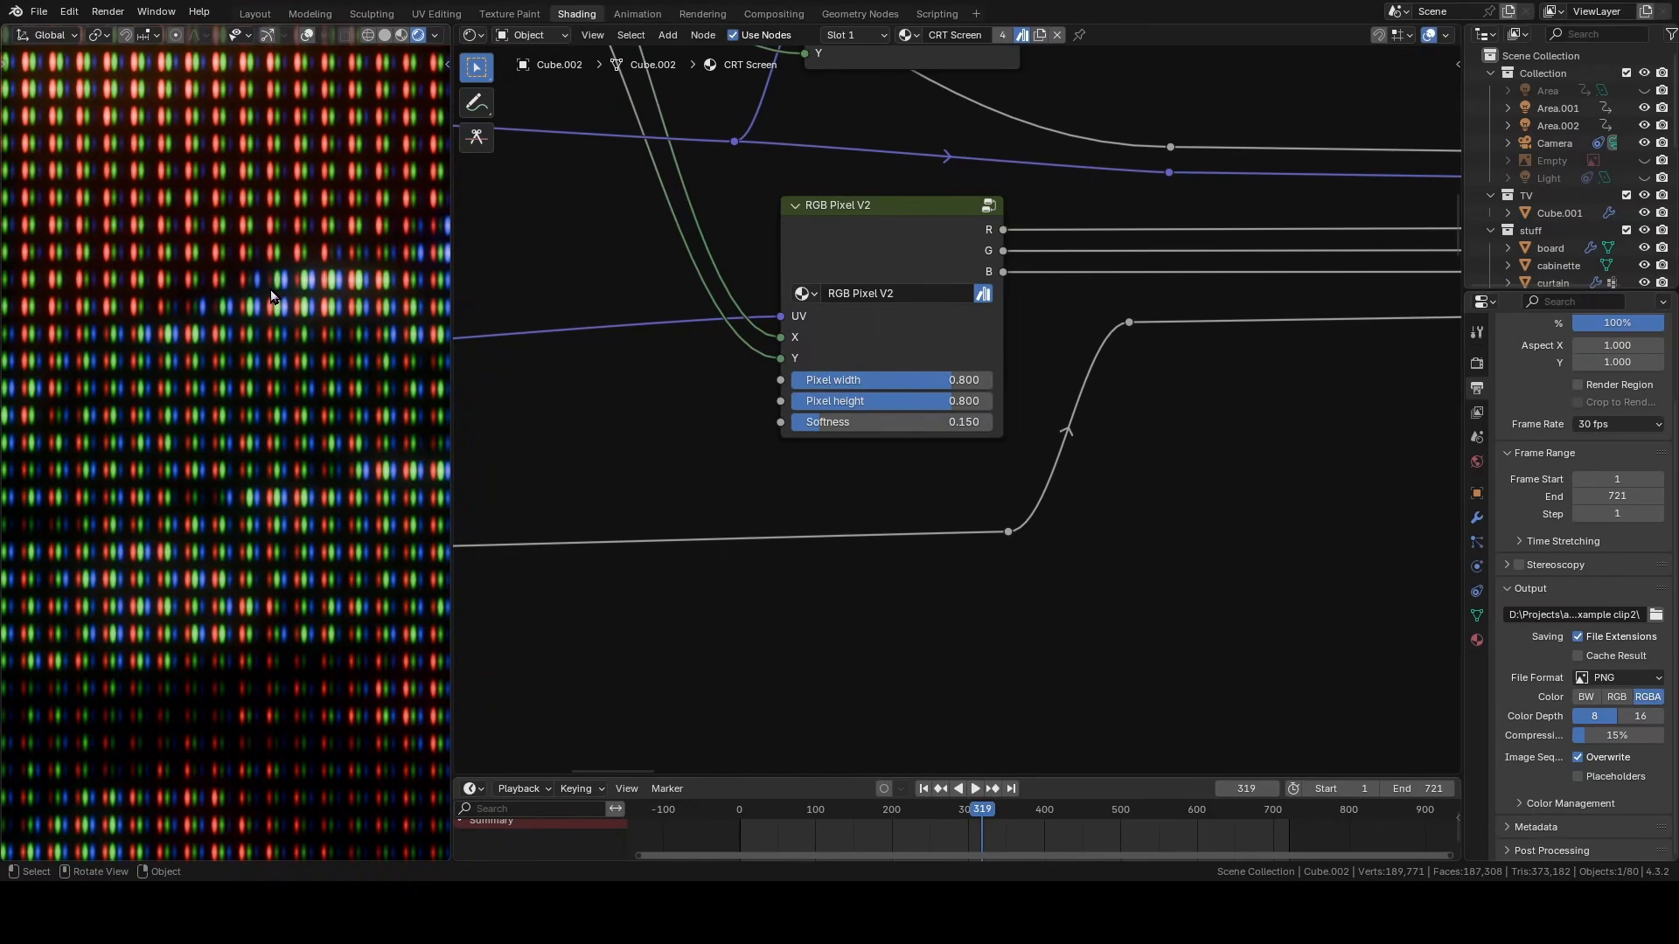
scroll(285, 360, "up", 4)
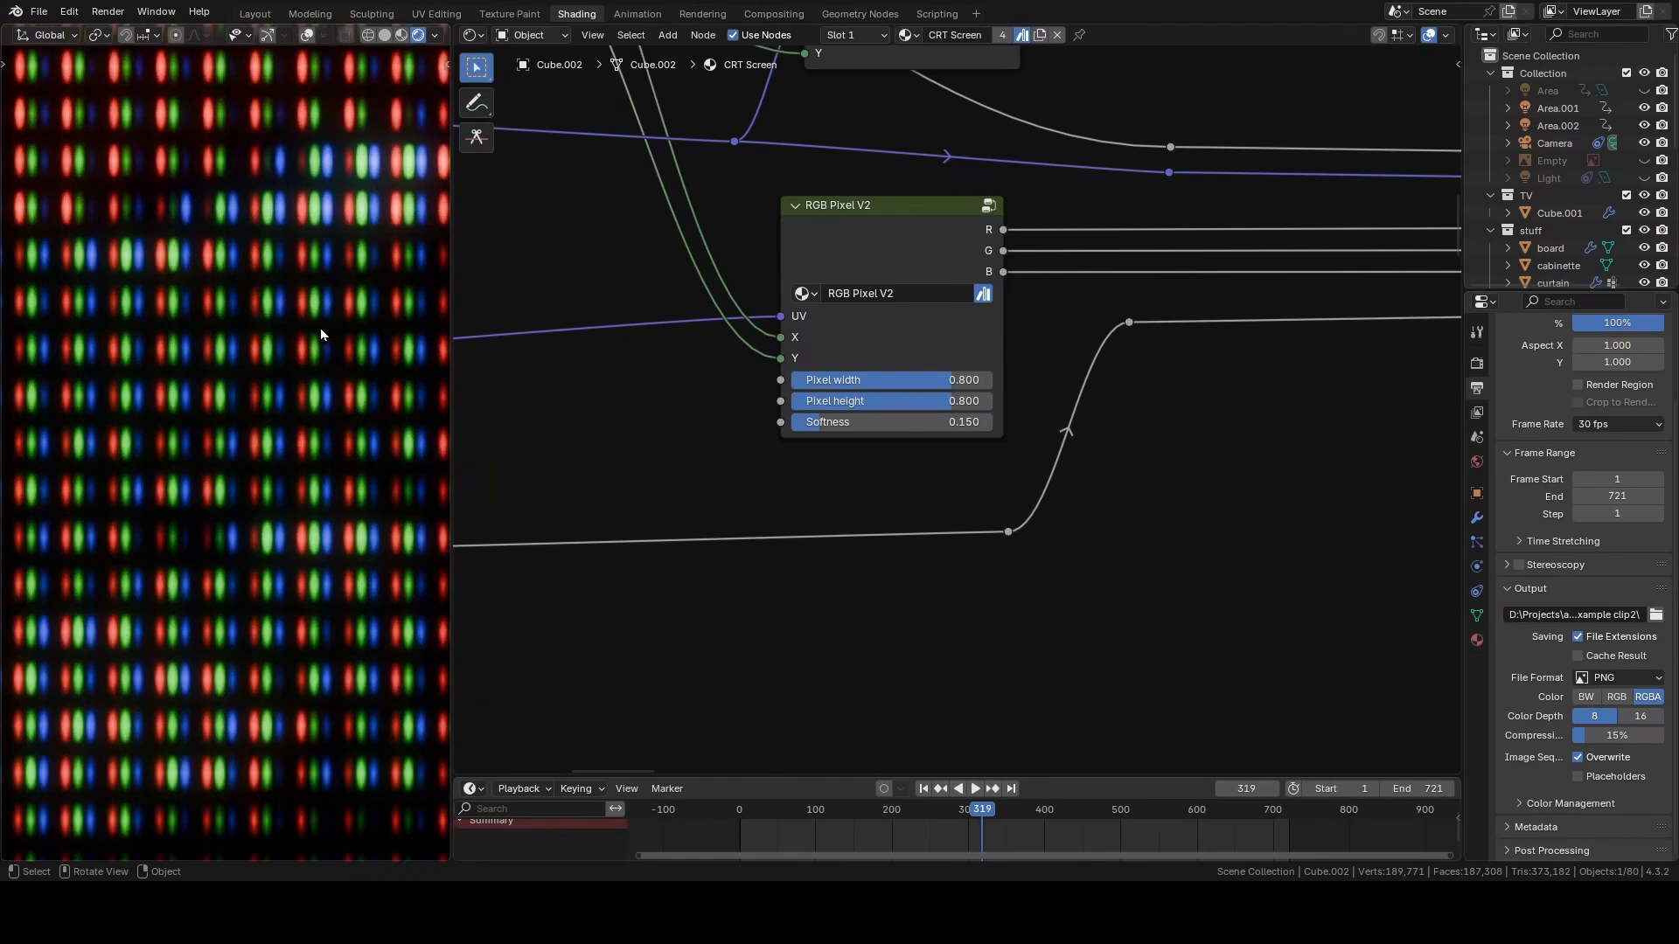
scroll(243, 314, "down", 5)
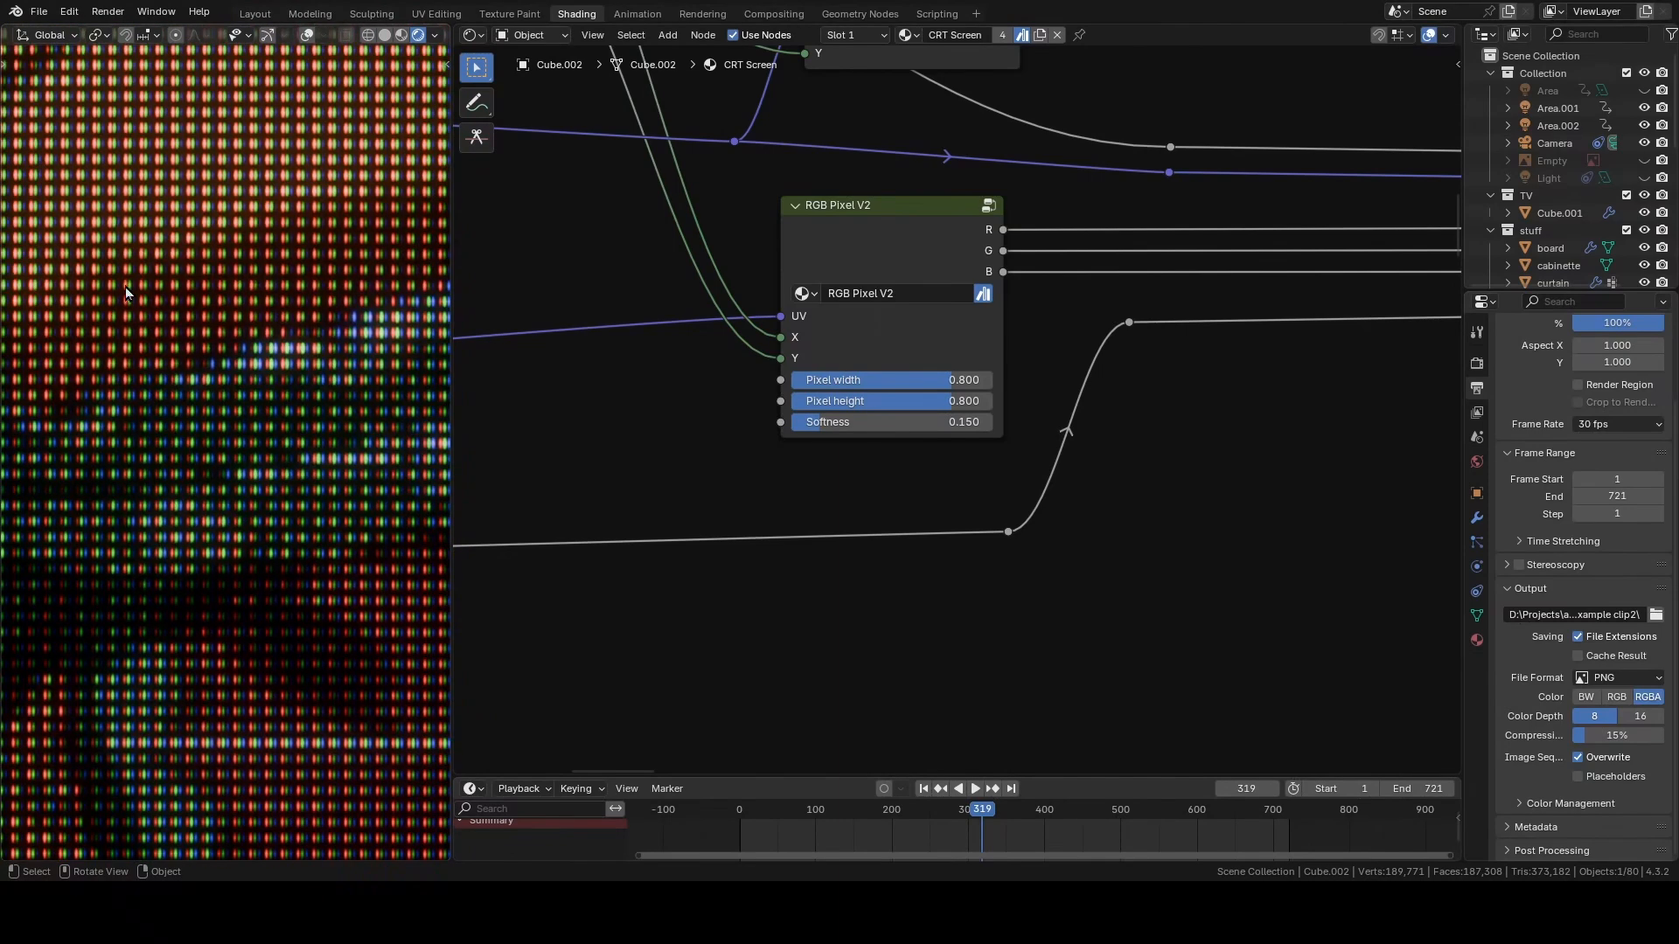
scroll(213, 418, "down", 8)
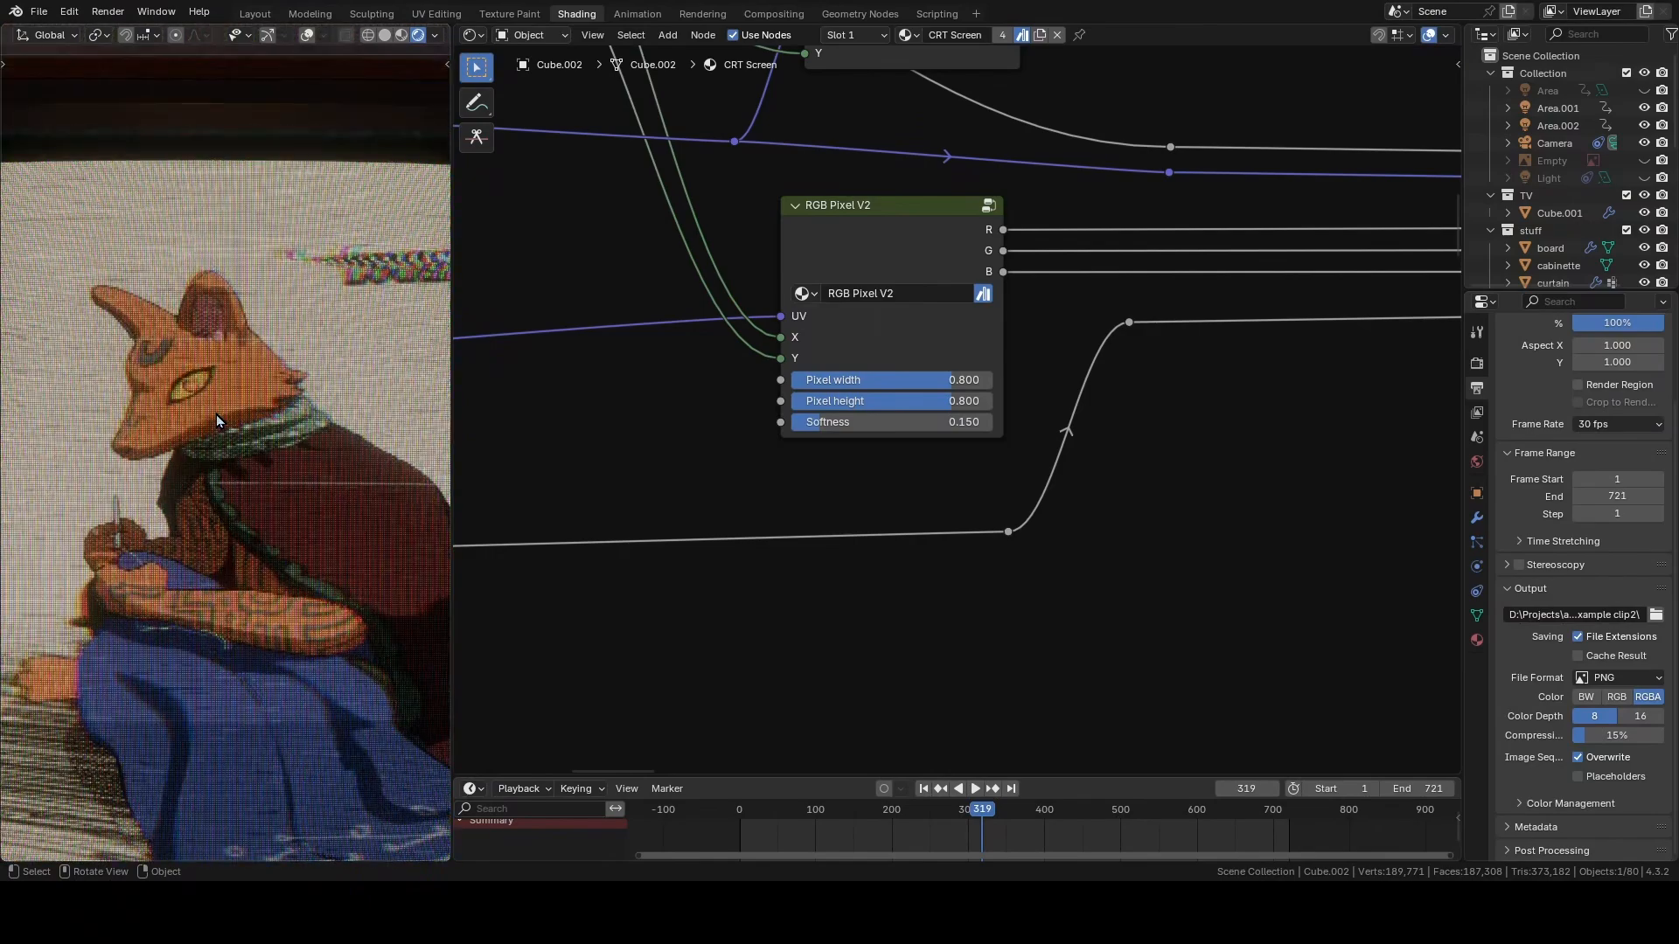
scroll(263, 491, "up", 3)
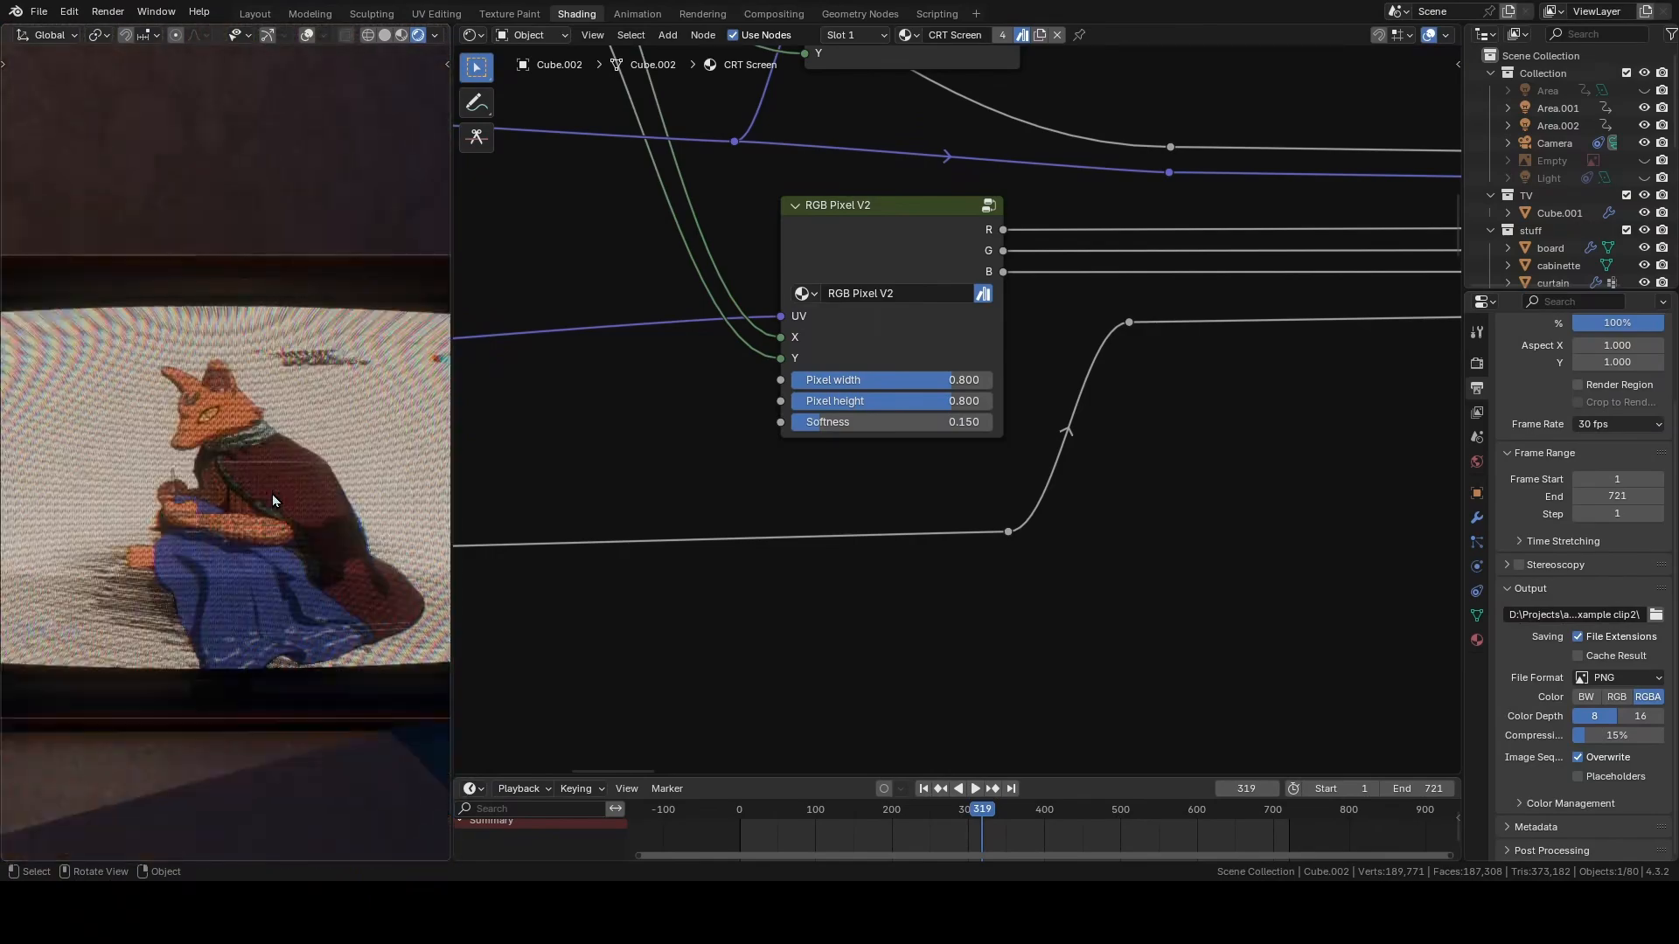
scroll(899, 533, "down", 5)
scroll(1021, 598, "down", 6)
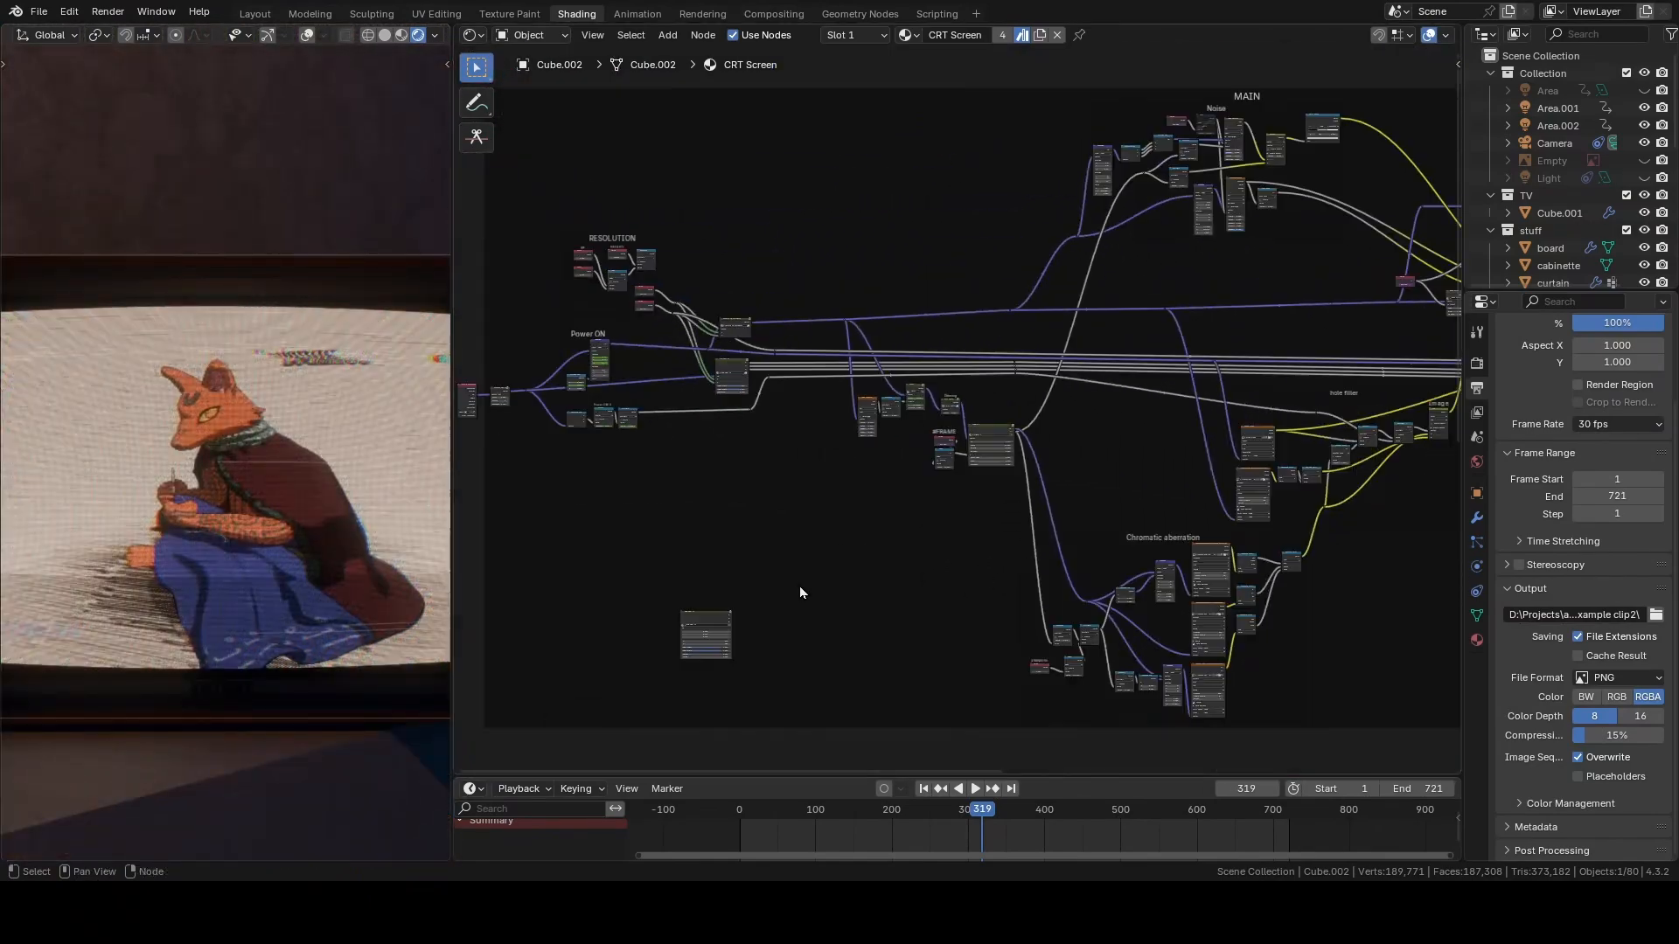